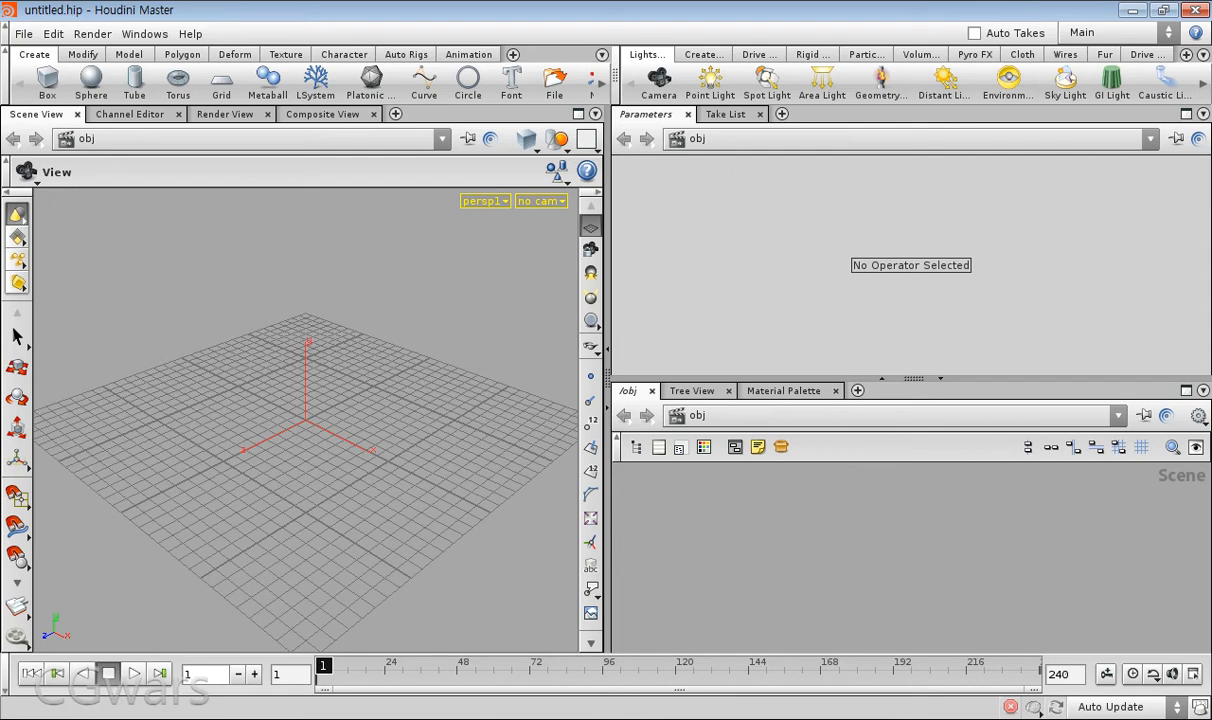
- Collapse the shelf area and show the object network as a list, with the scene view slightly widened
left_click(5, 55)
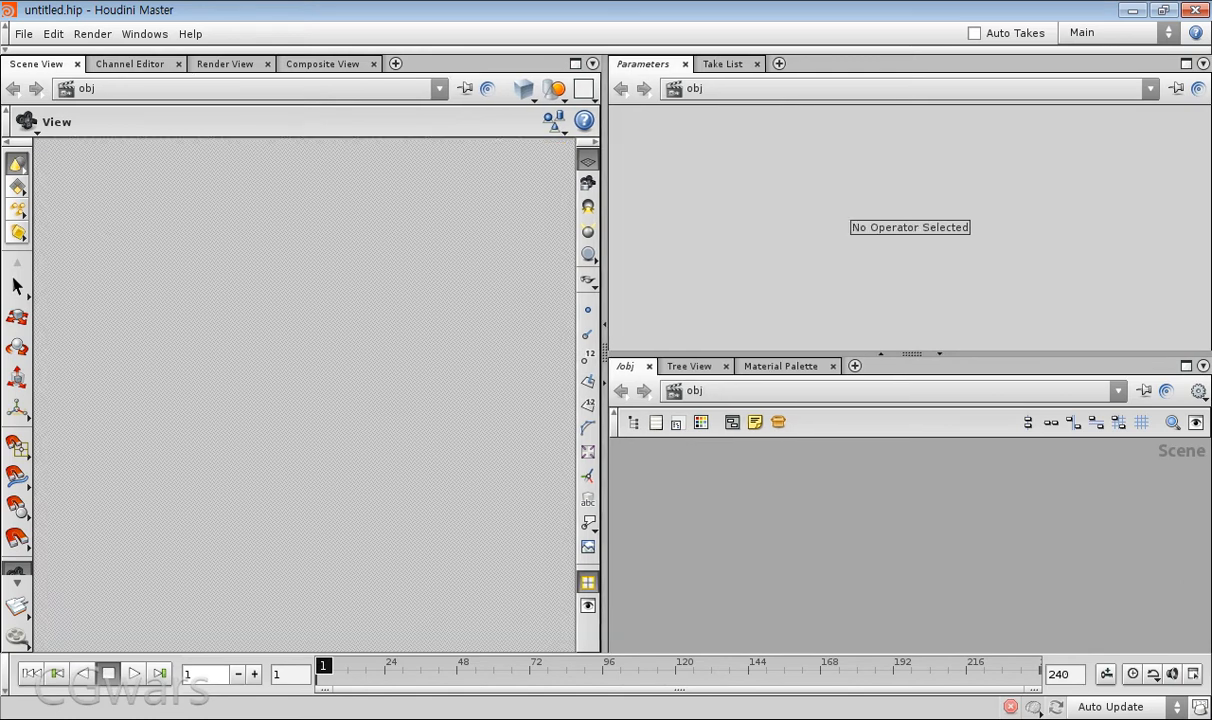
left_click_drag(606, 500, 512, 500)
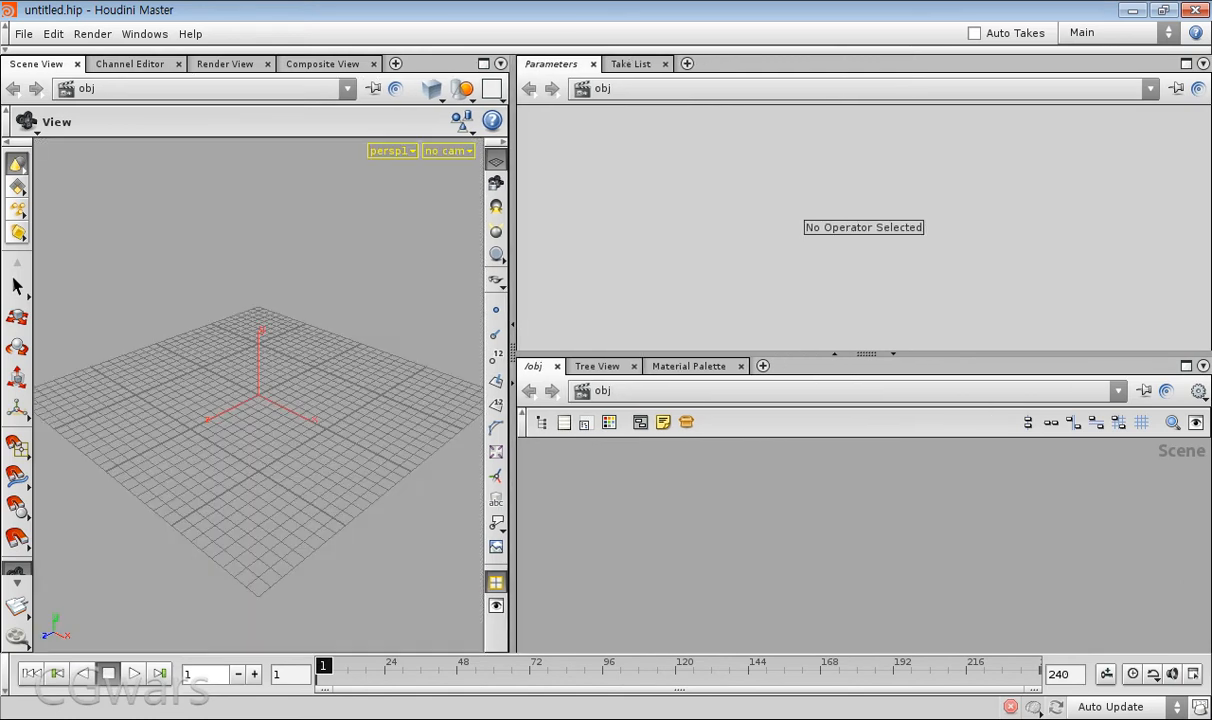
left_click_drag(190, 430, 355, 425)
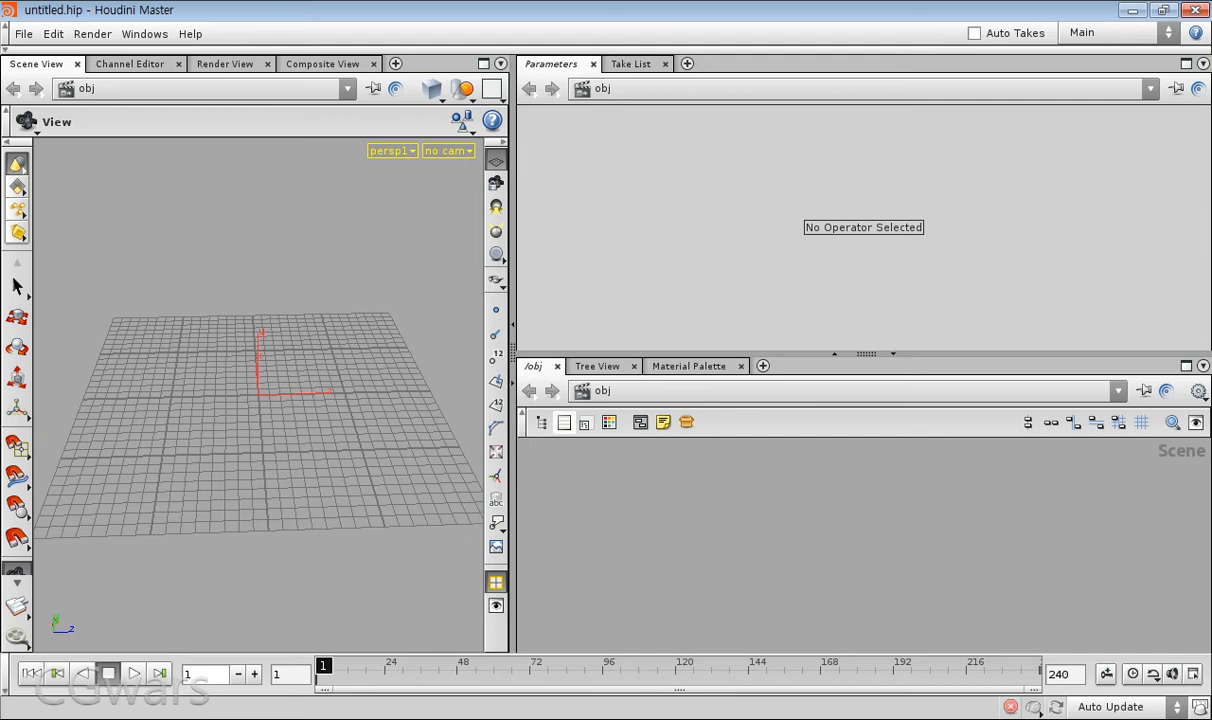
left_click(564, 422)
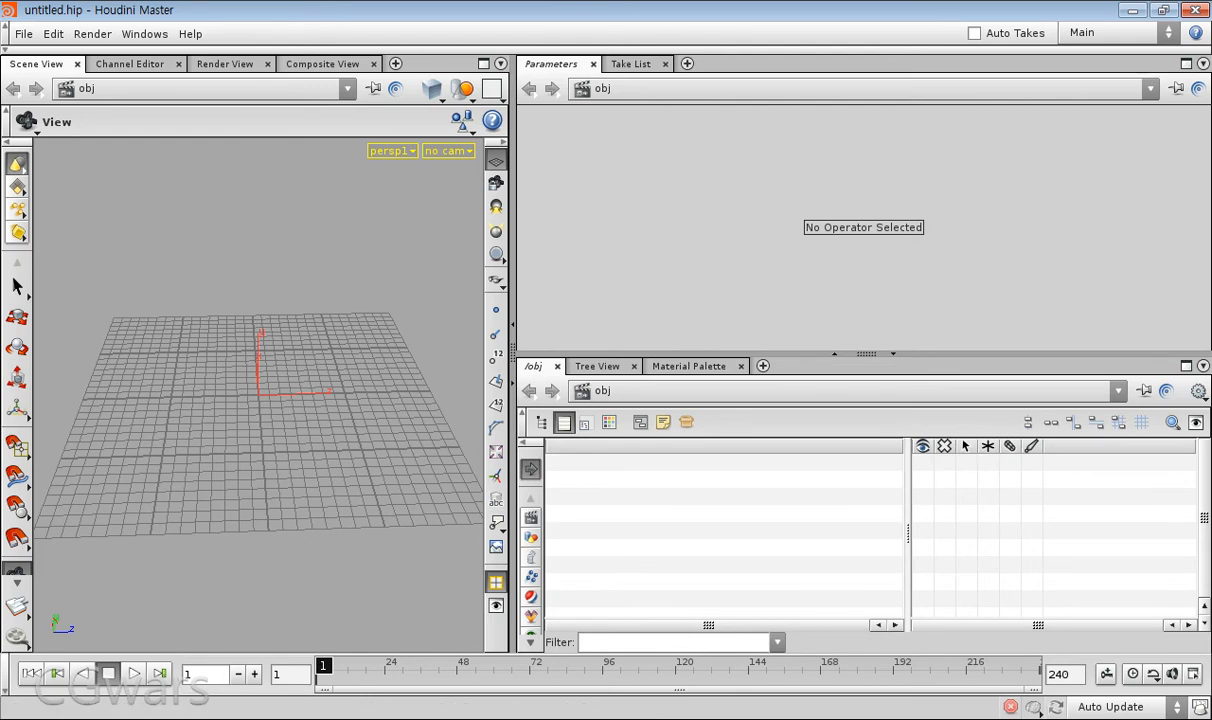
left_click_drag(513, 353, 646, 353)
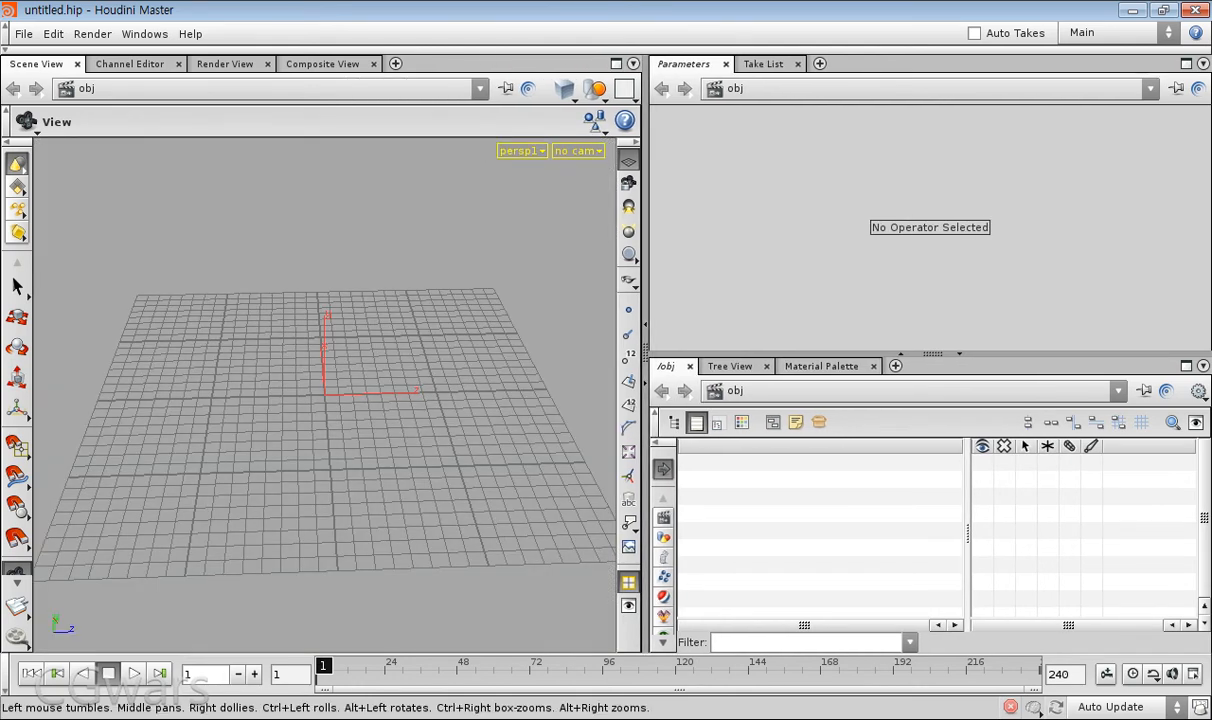
left_click_drag(270, 400, 385, 350)
right_click_drag(385, 350, 365, 325)
left_click_drag(340, 385, 352, 435)
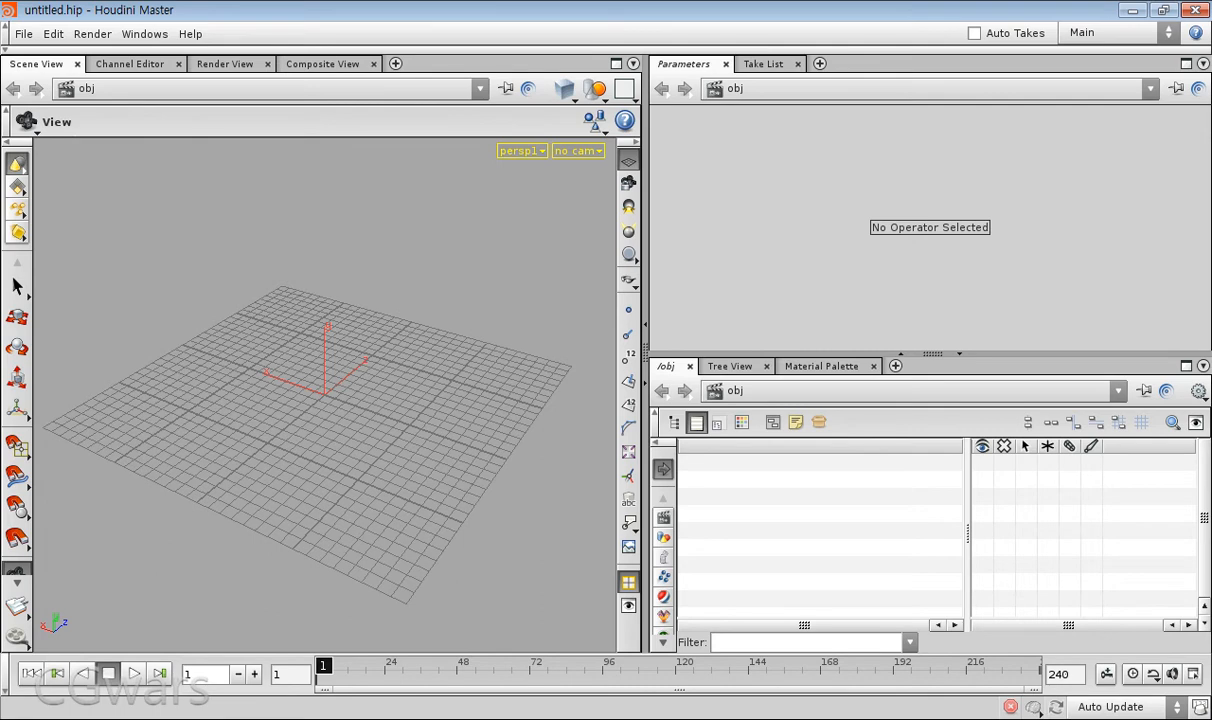
key("Tab")
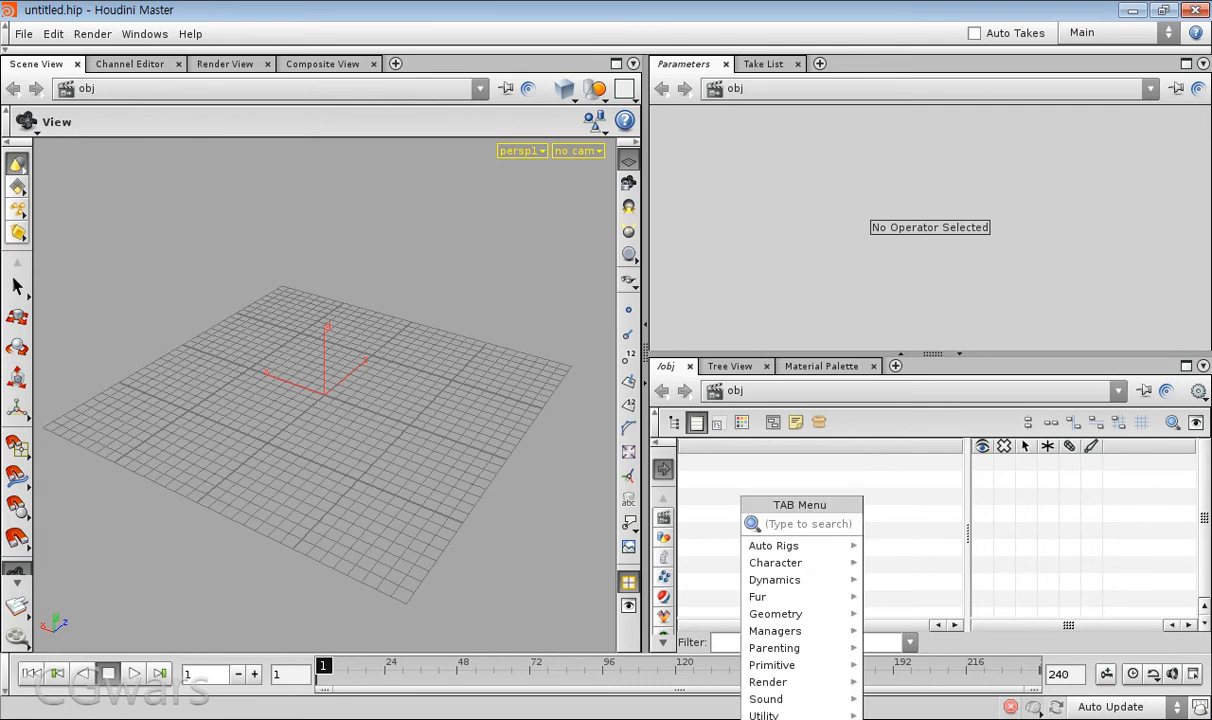
type("Geometry")
key("Return")
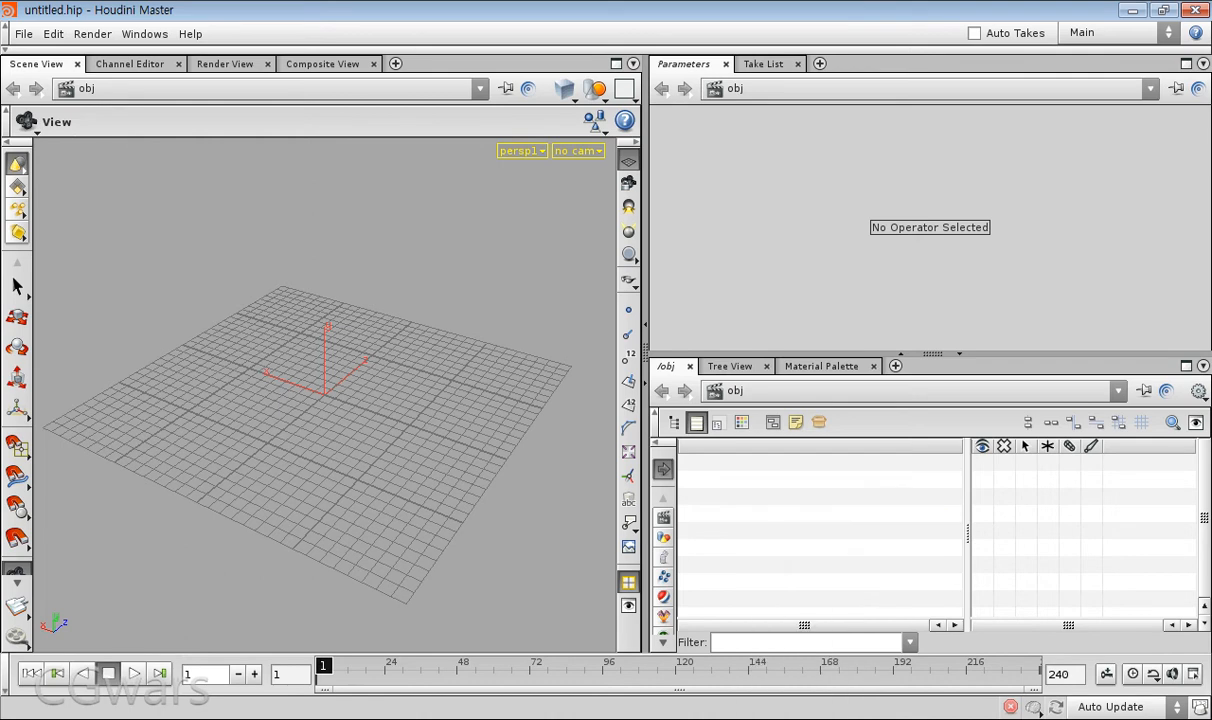
- Add a Null object to the scene and rename it ________geometery_____
key("Tab")
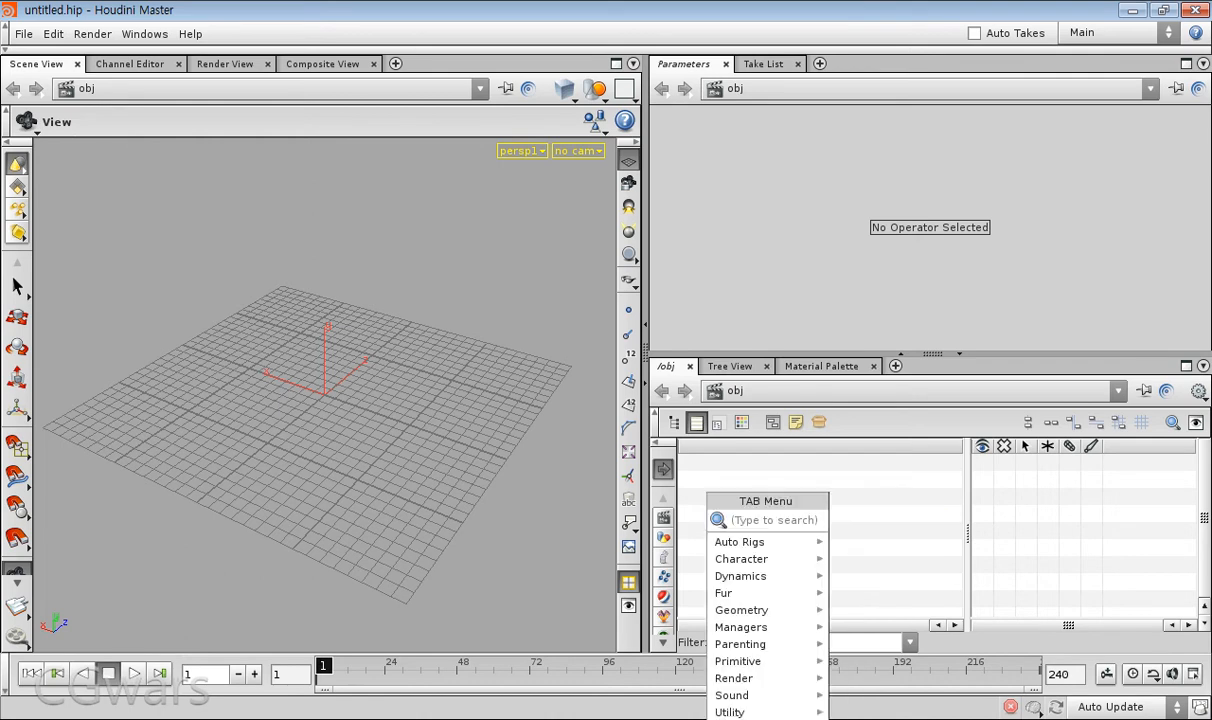
type("Null")
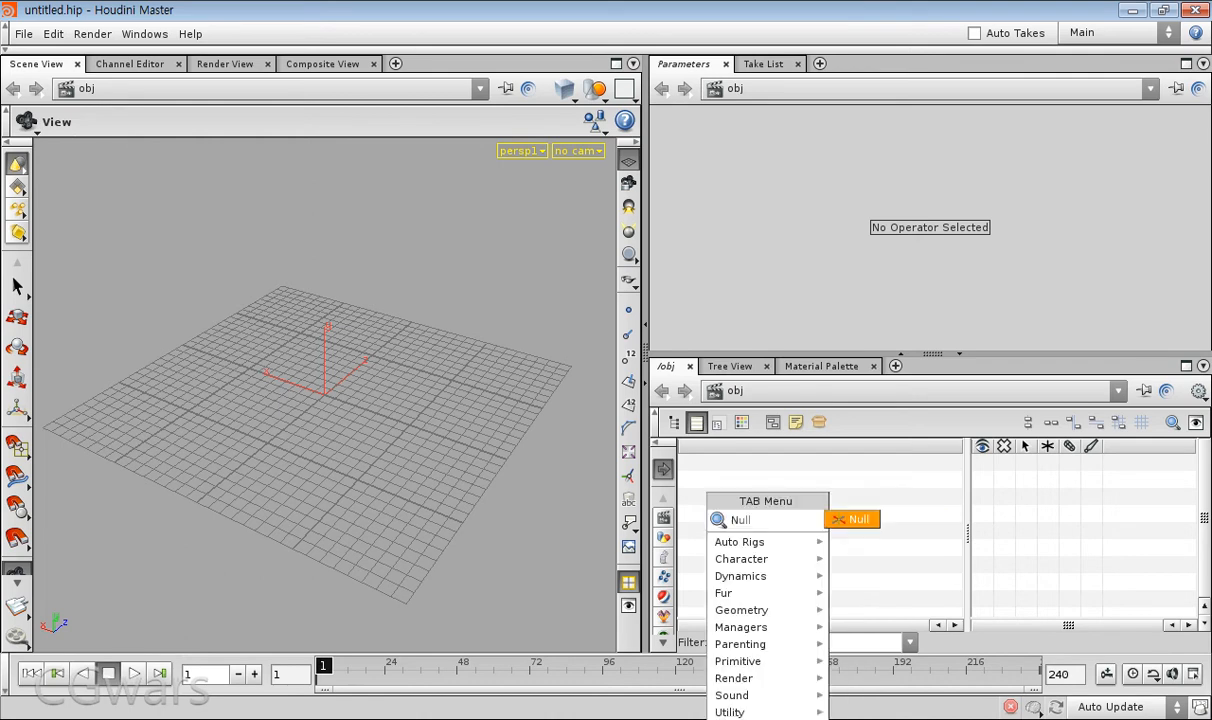
key("Return")
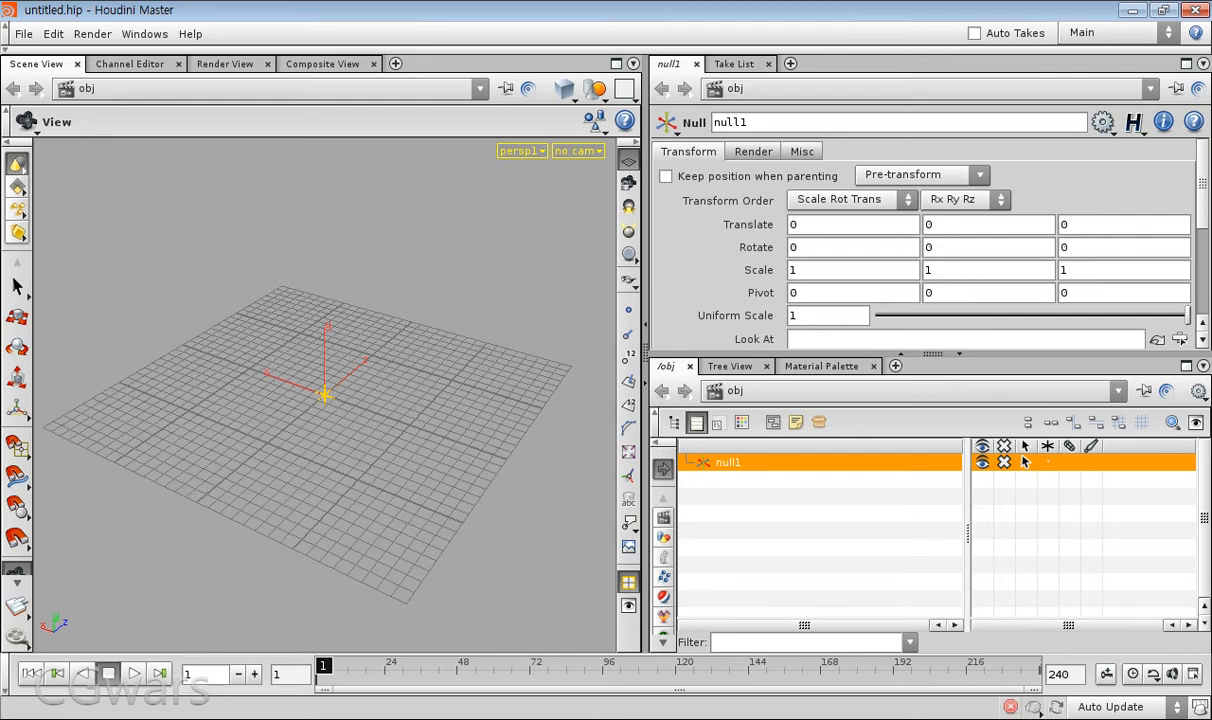
double_click(728, 462)
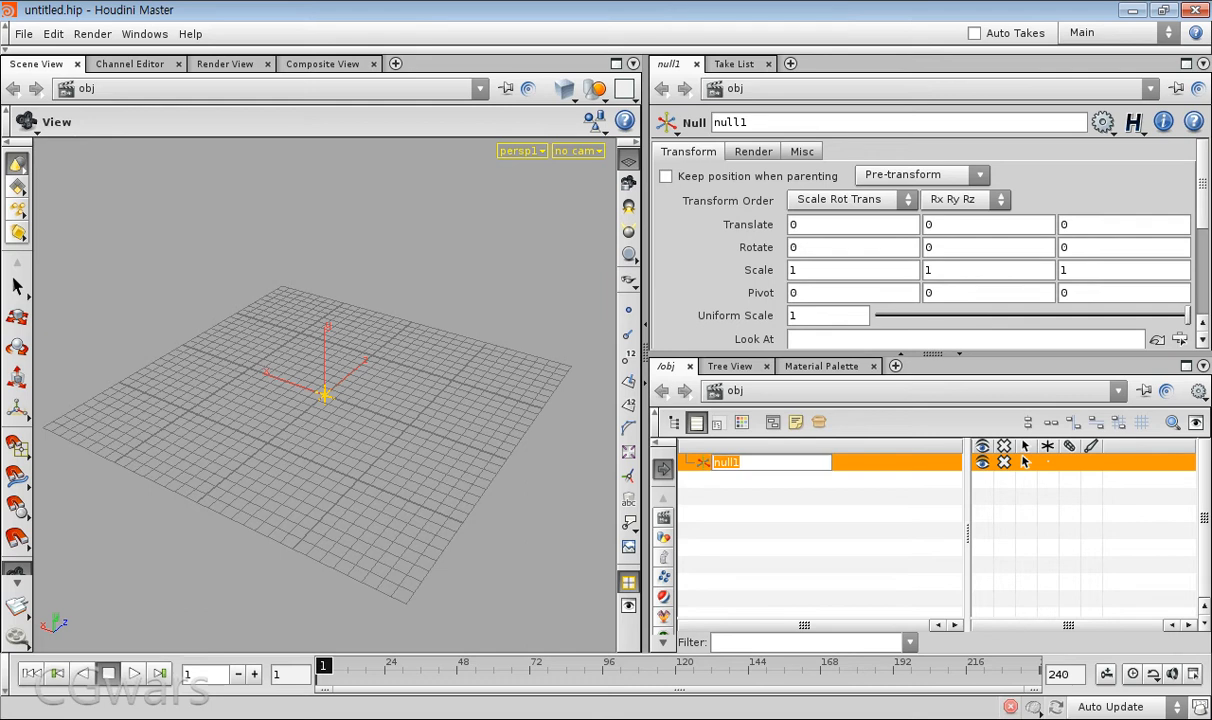
type("________geometery")
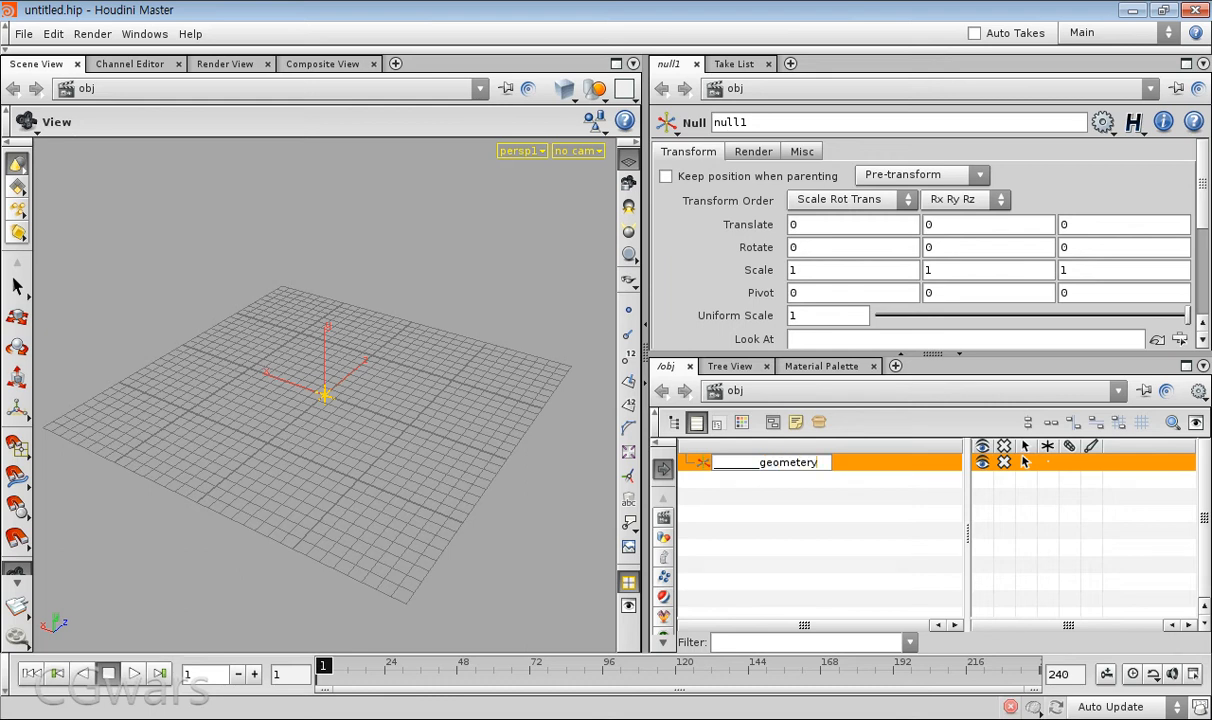
type("____")
key("Return")
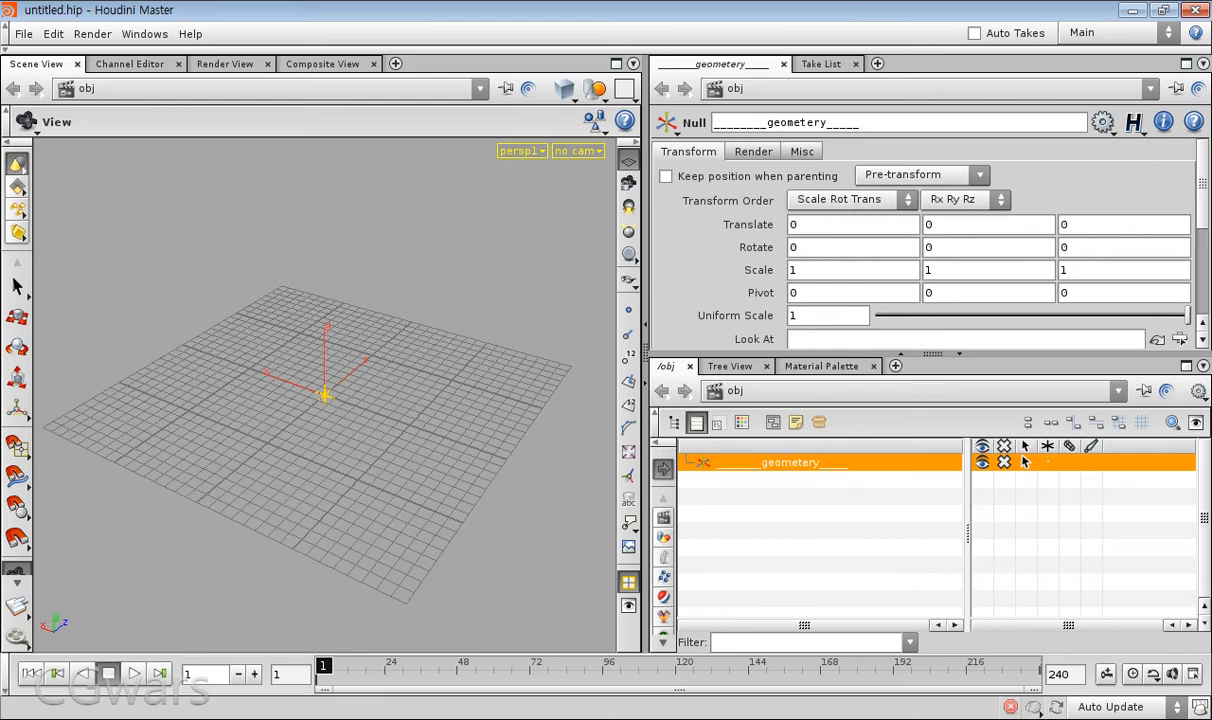
left_click(820, 530)
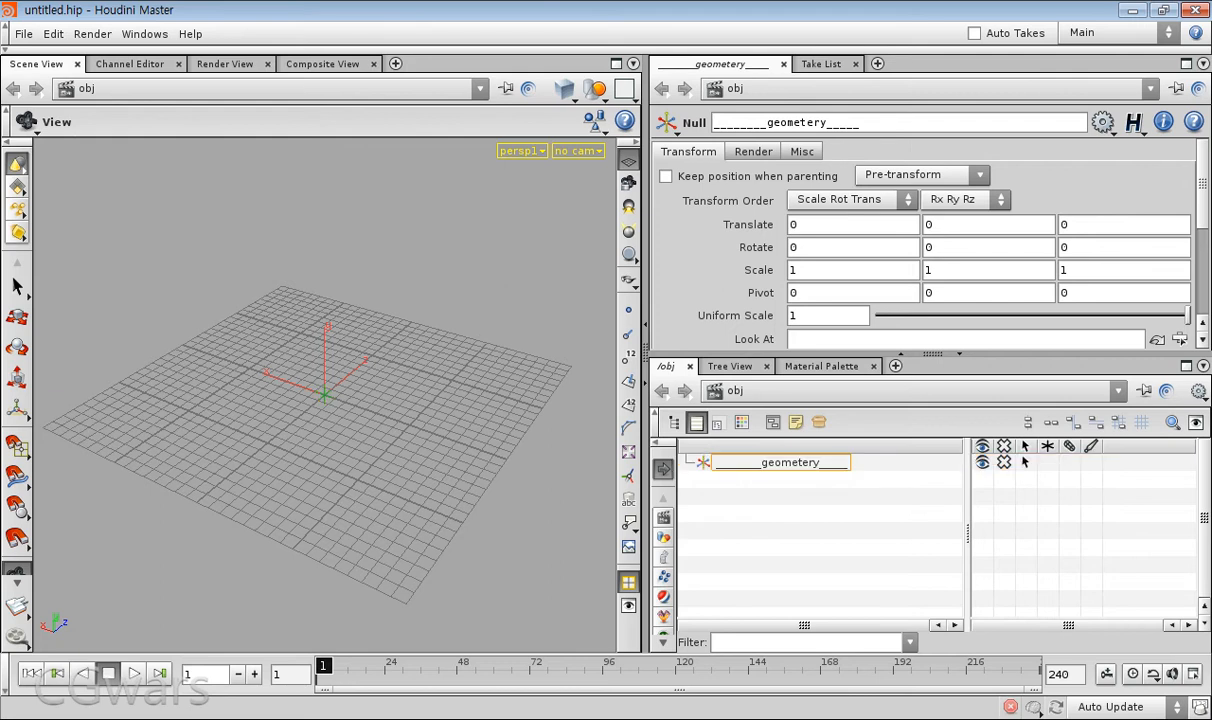
- Shorten the null's name by two leading underscores to ______geometery_____
left_click(790, 462)
left_click(736, 462)
key("BackSpace")
key("BackSpace")
key("Return")
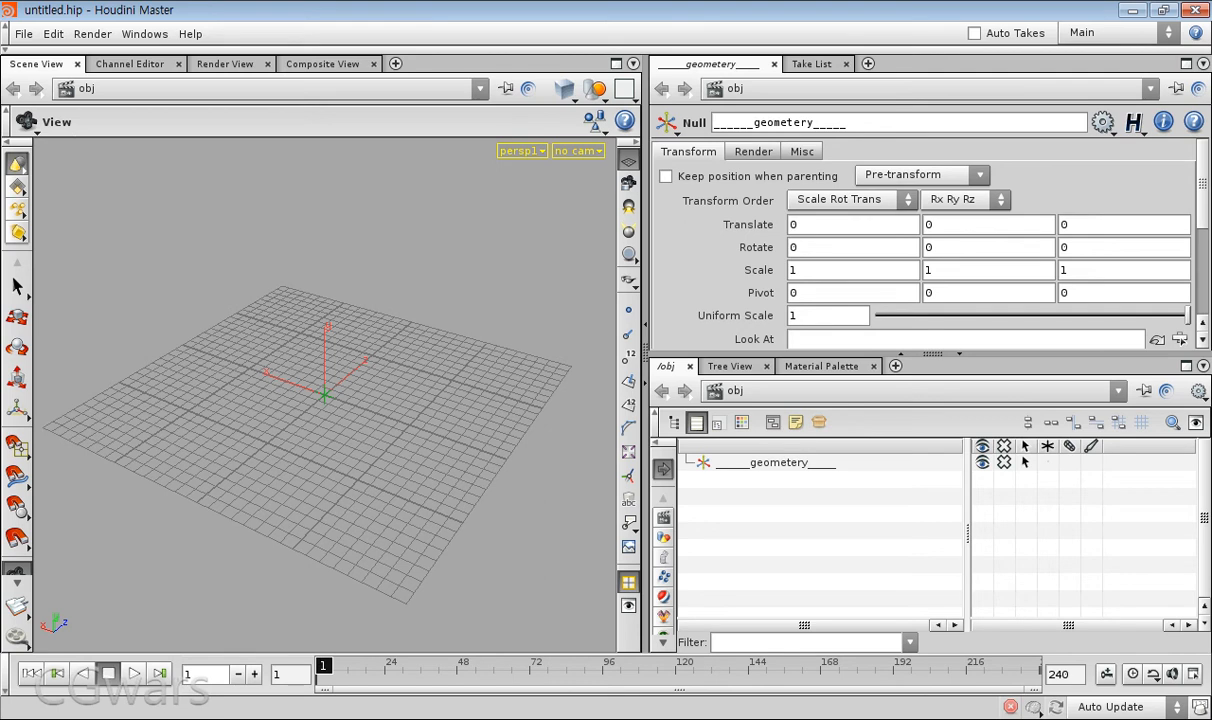
- Add a Geometry object below the null and rename it box
double_click(790, 462)
key("Tab")
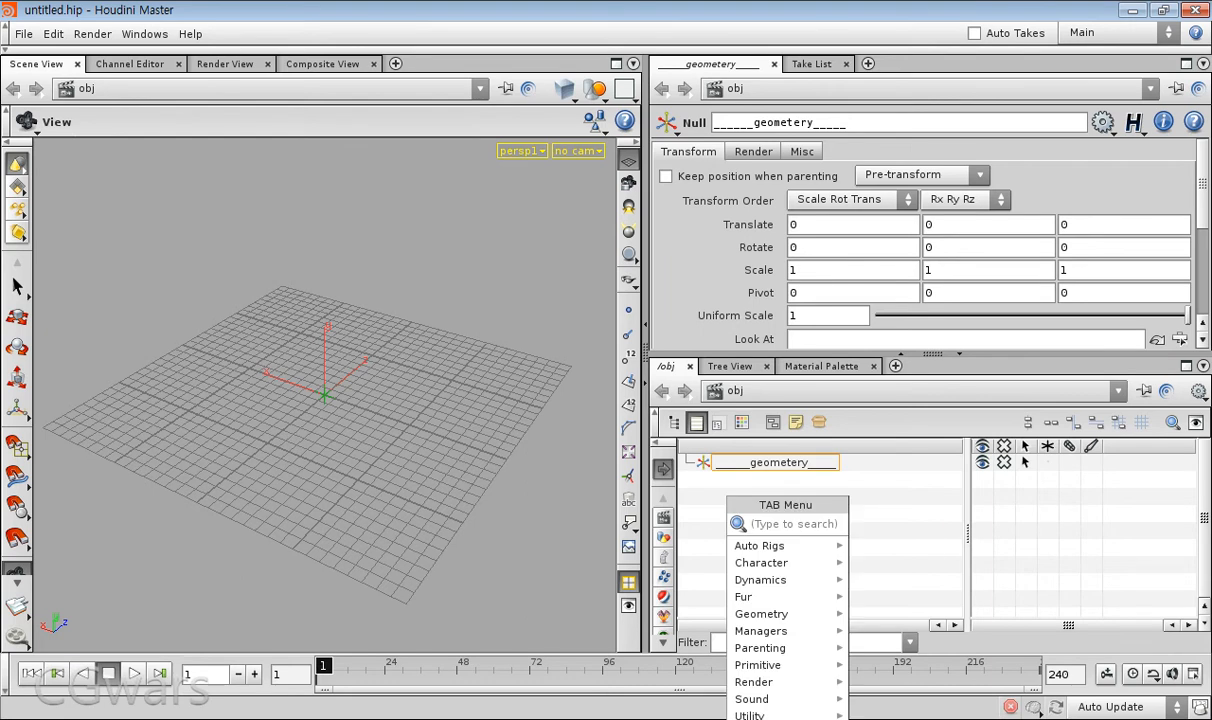
type("geo")
key("Return")
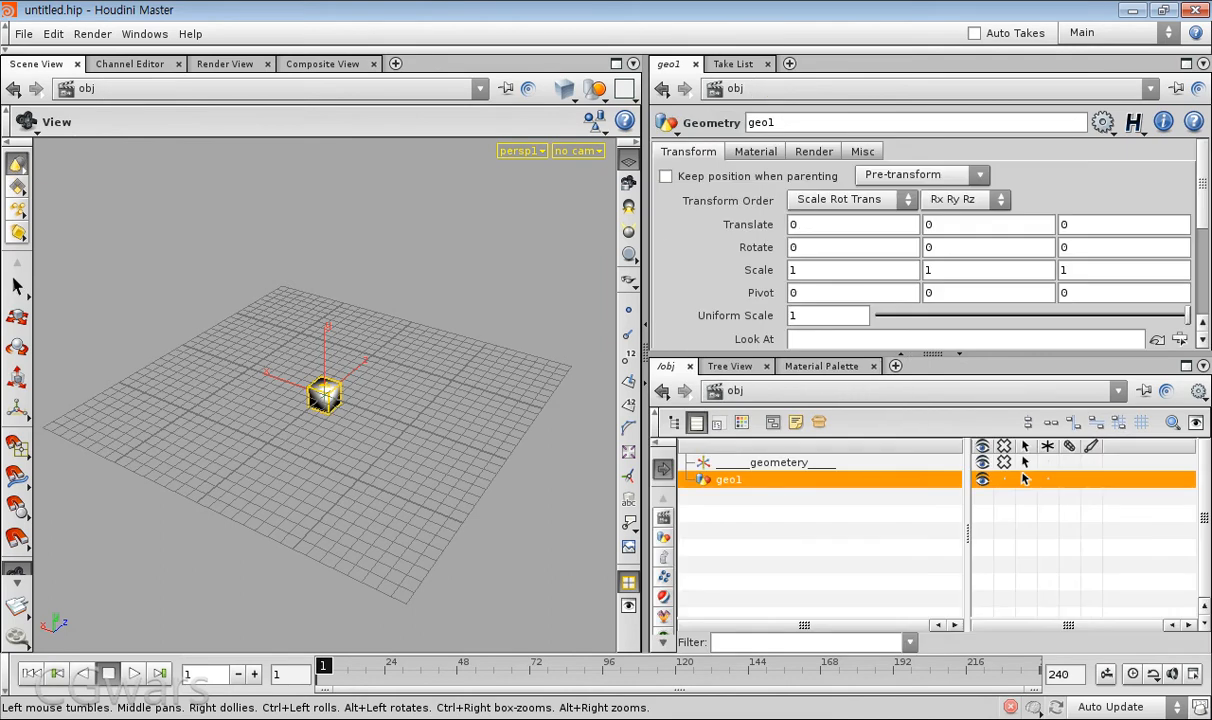
double_click(729, 480)
type("box")
key("Return")
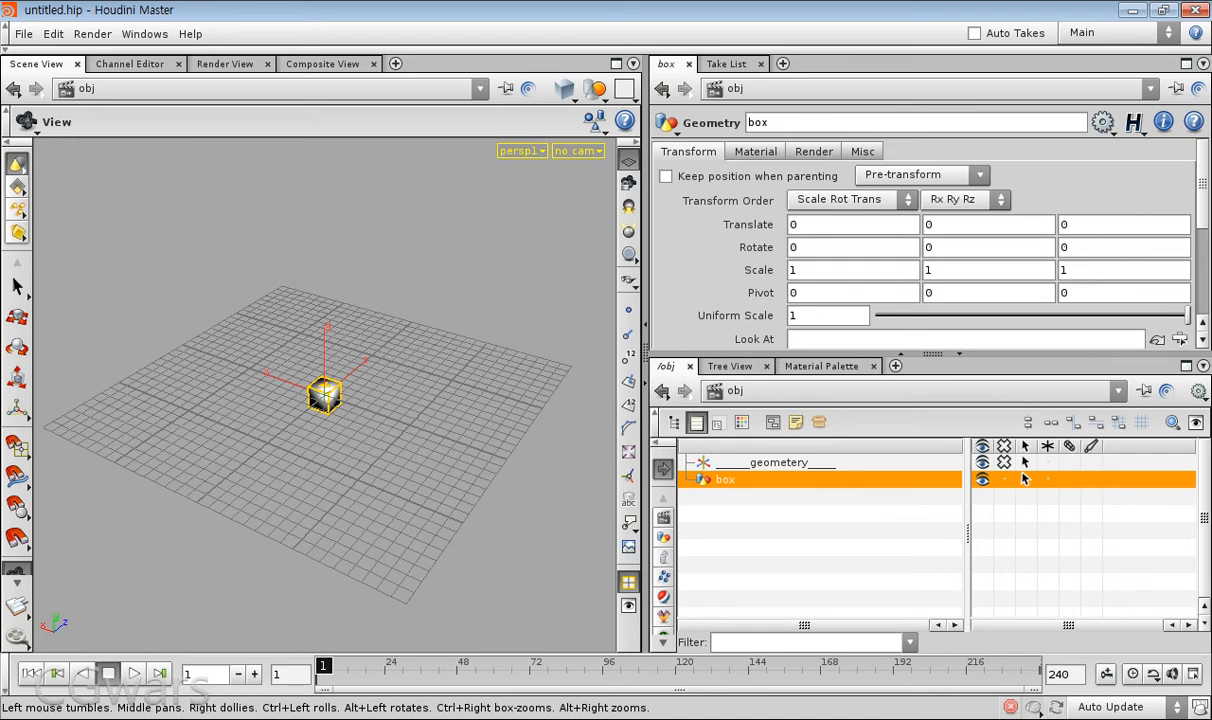
left_click(785, 531)
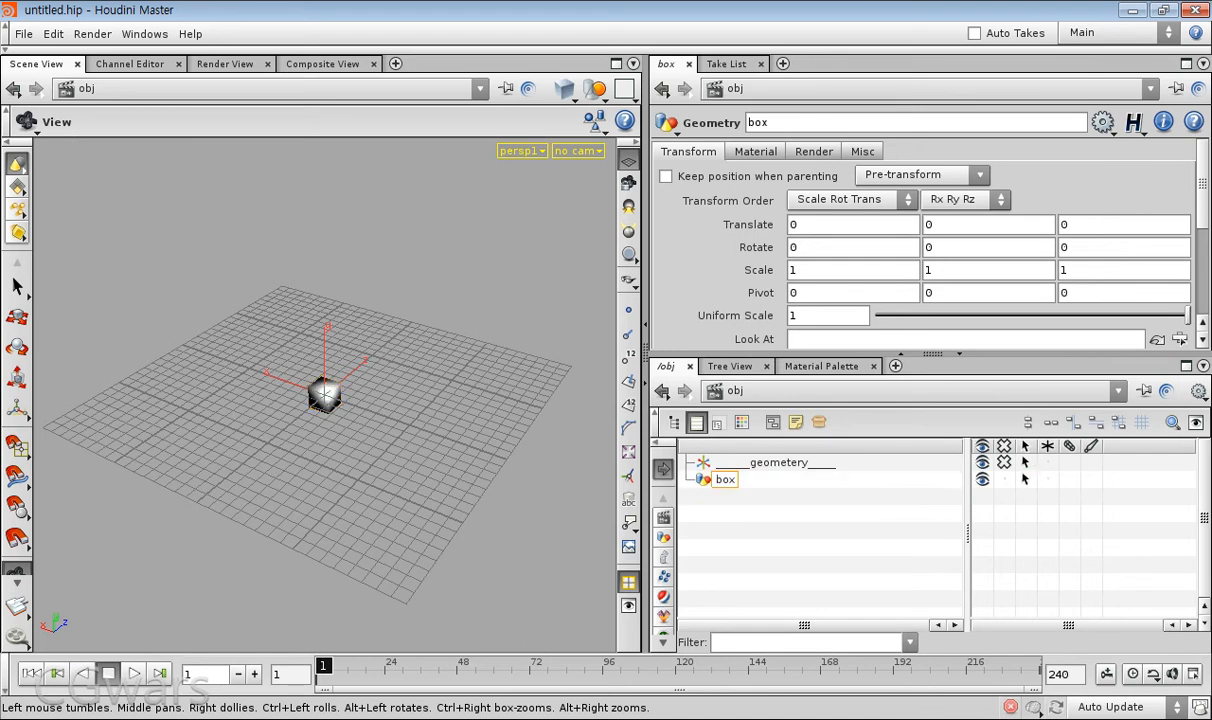
- Examine the parameters of the ______geometery_____ null and the box object in turn
left_click(728, 480)
left_click(785, 531)
left_click(775, 463)
left_click(785, 531)
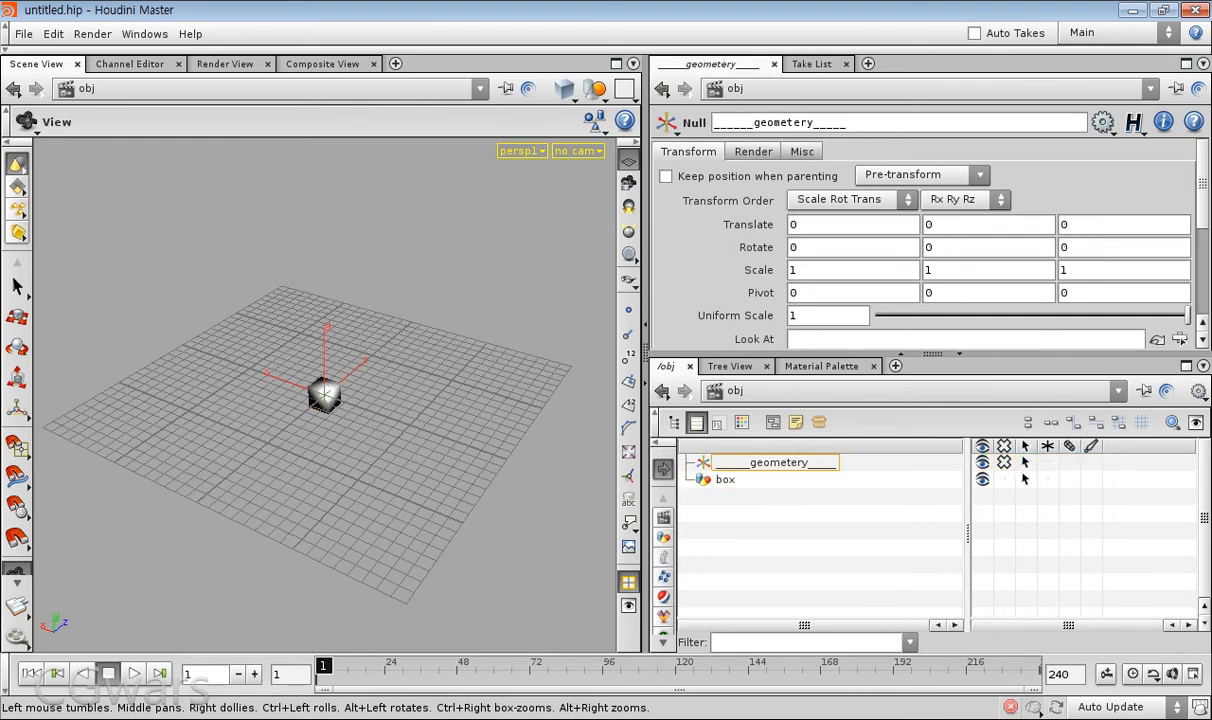
left_click(727, 480)
left_click(785, 531)
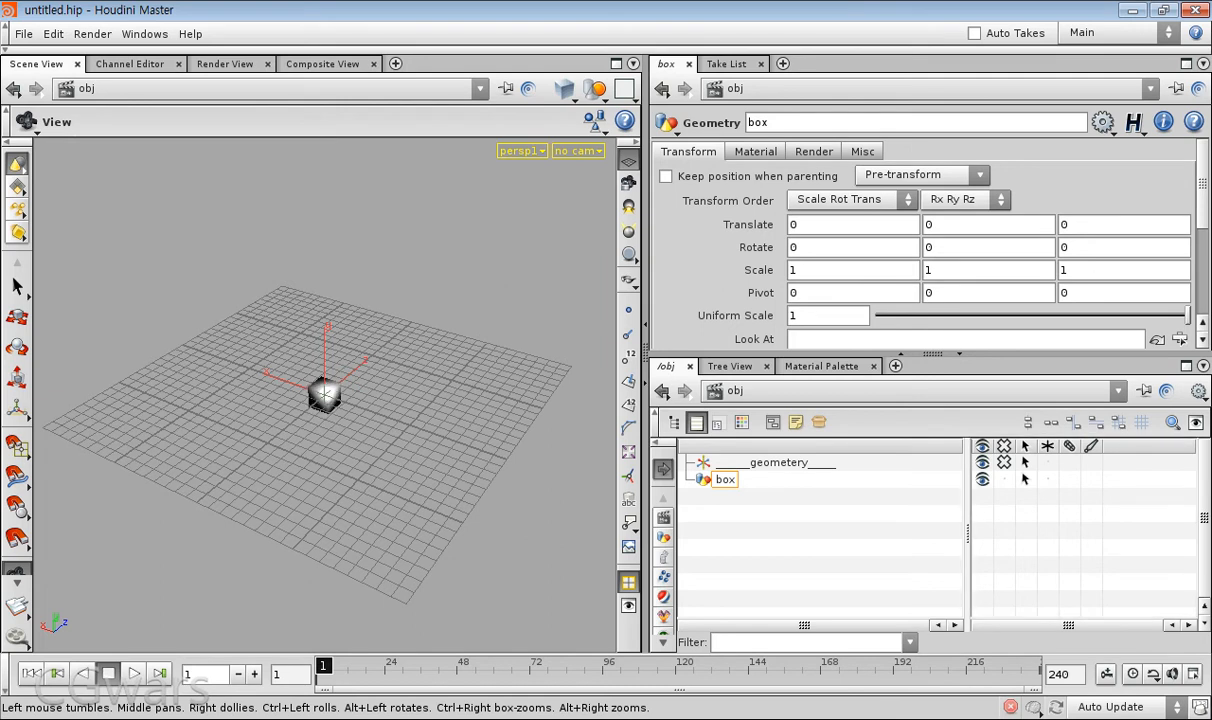
left_click(777, 463)
left_click(800, 540)
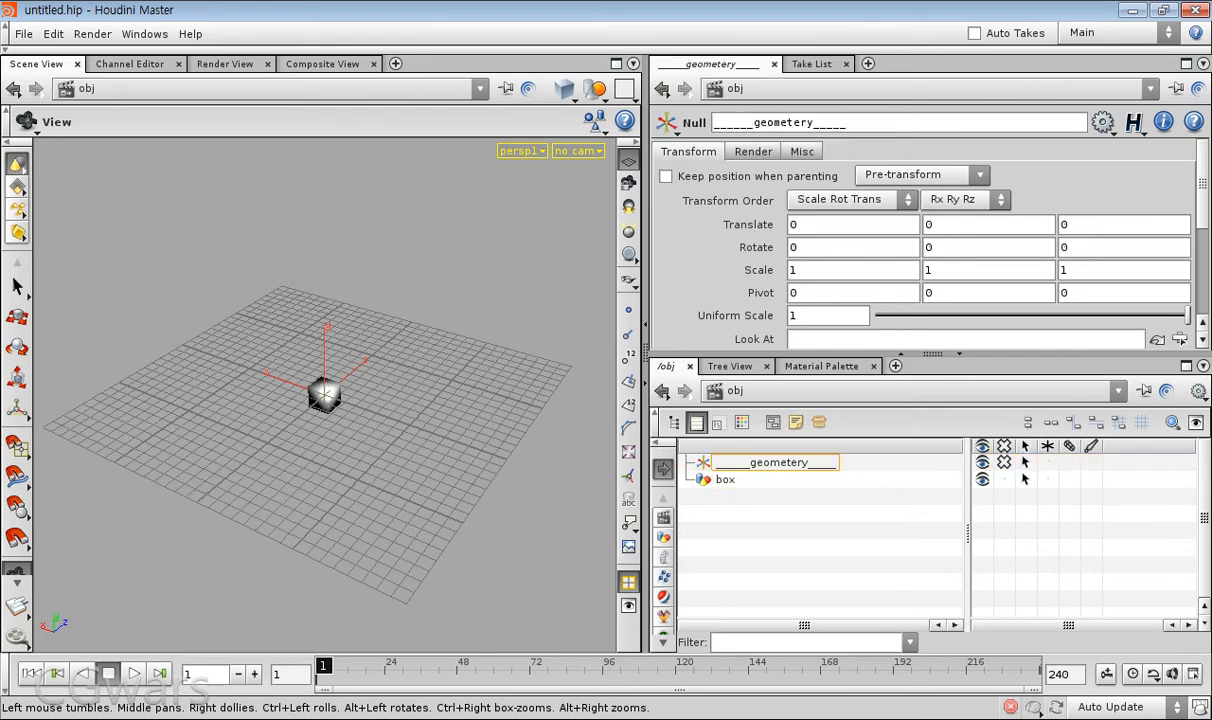
left_click(728, 480)
left_click(780, 540)
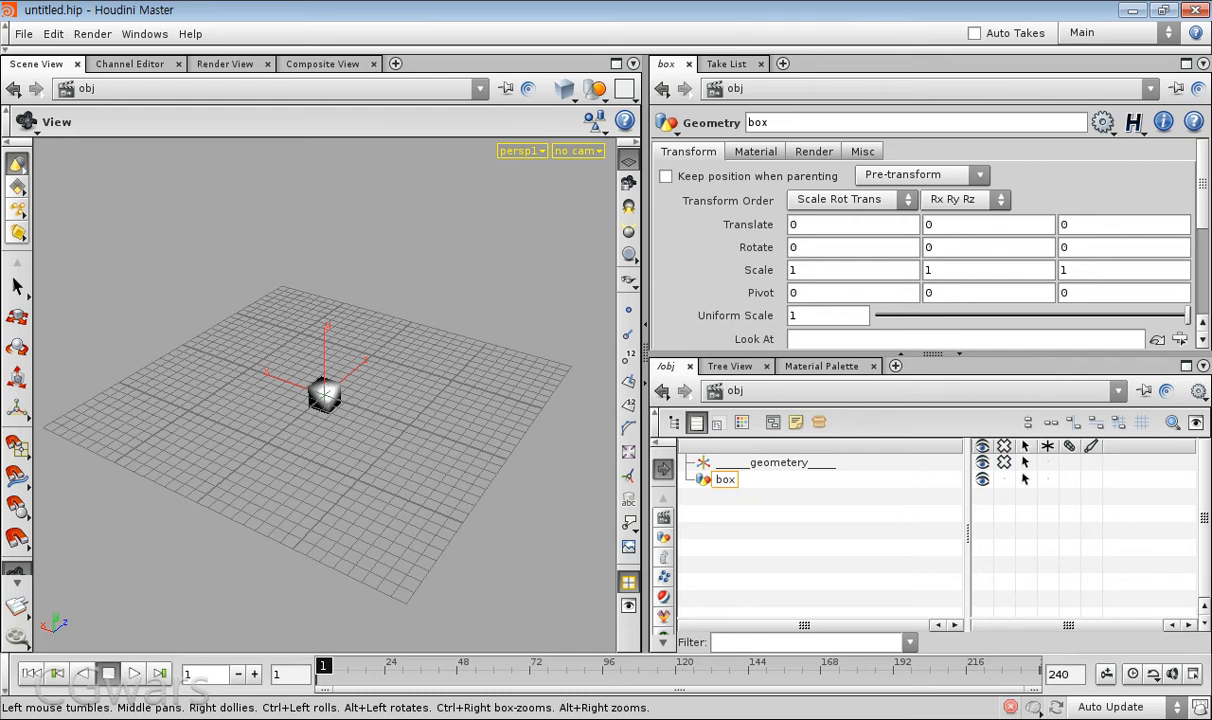
- View the two objects as nodes in the network layout, and return to the list view
left_click(674, 422)
left_click(674, 422)
left_click(697, 422)
scroll(778, 522, "down", 2)
middle_click_drag(778, 522, 1042, 450)
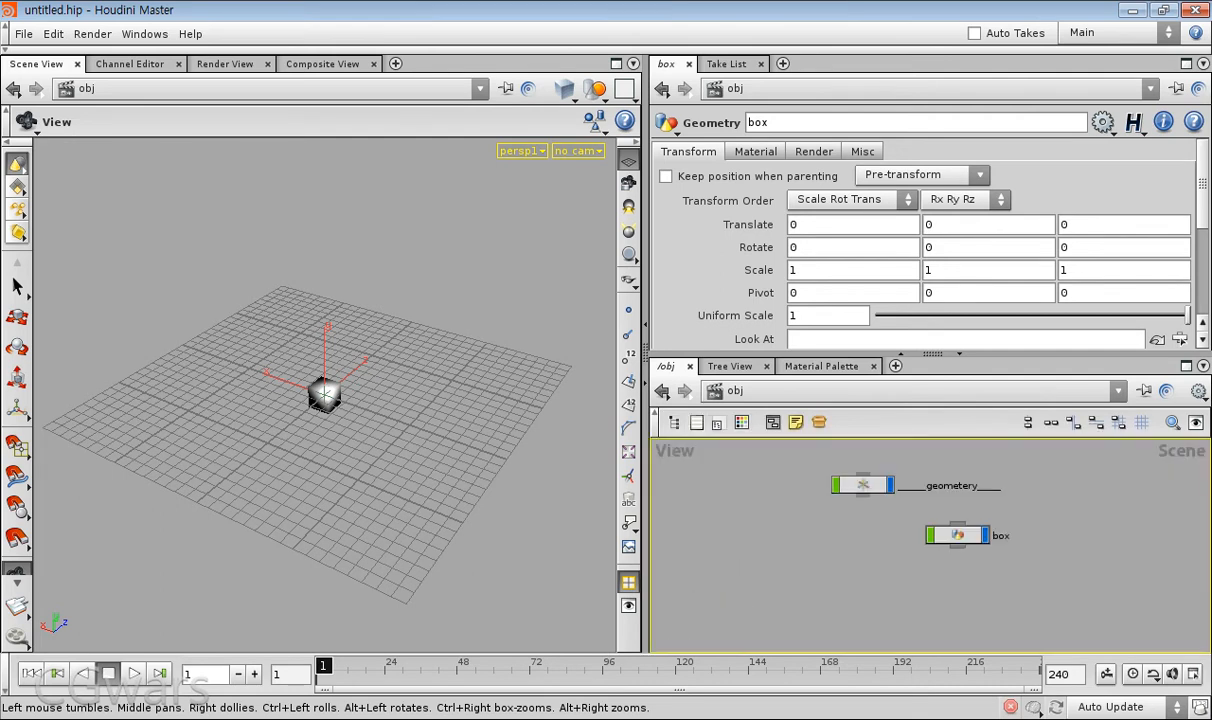
scroll(1042, 450, "up", 2)
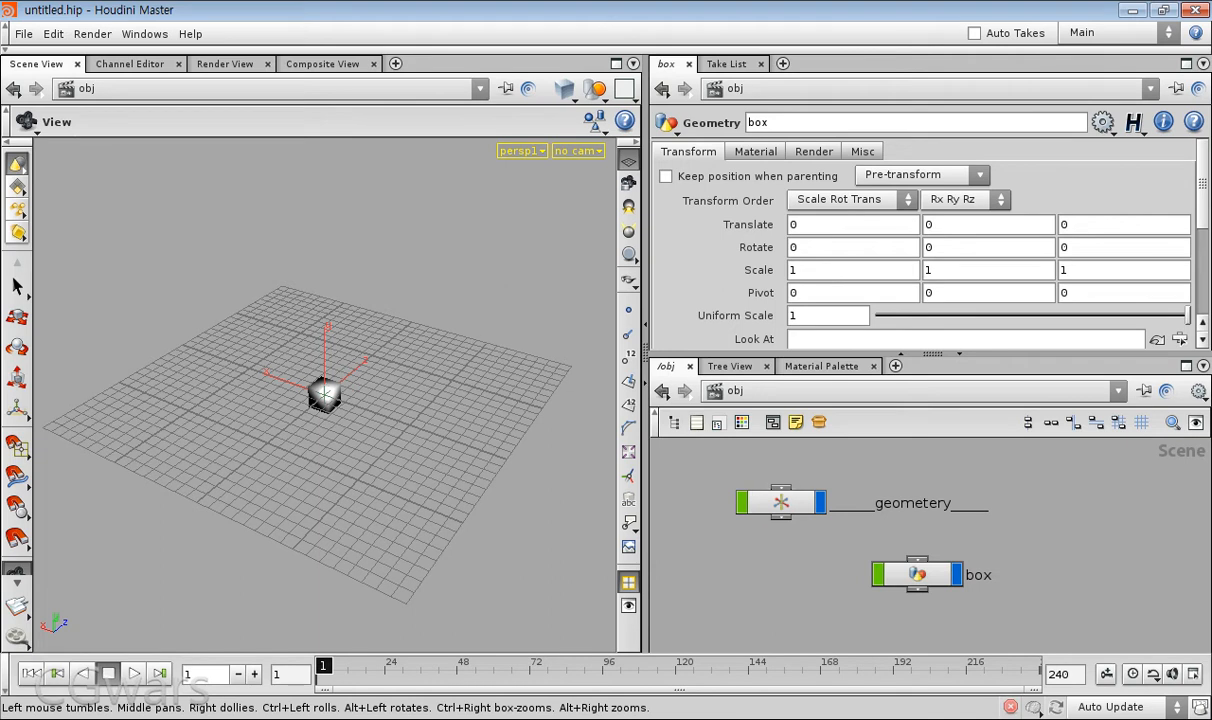
left_click(697, 422)
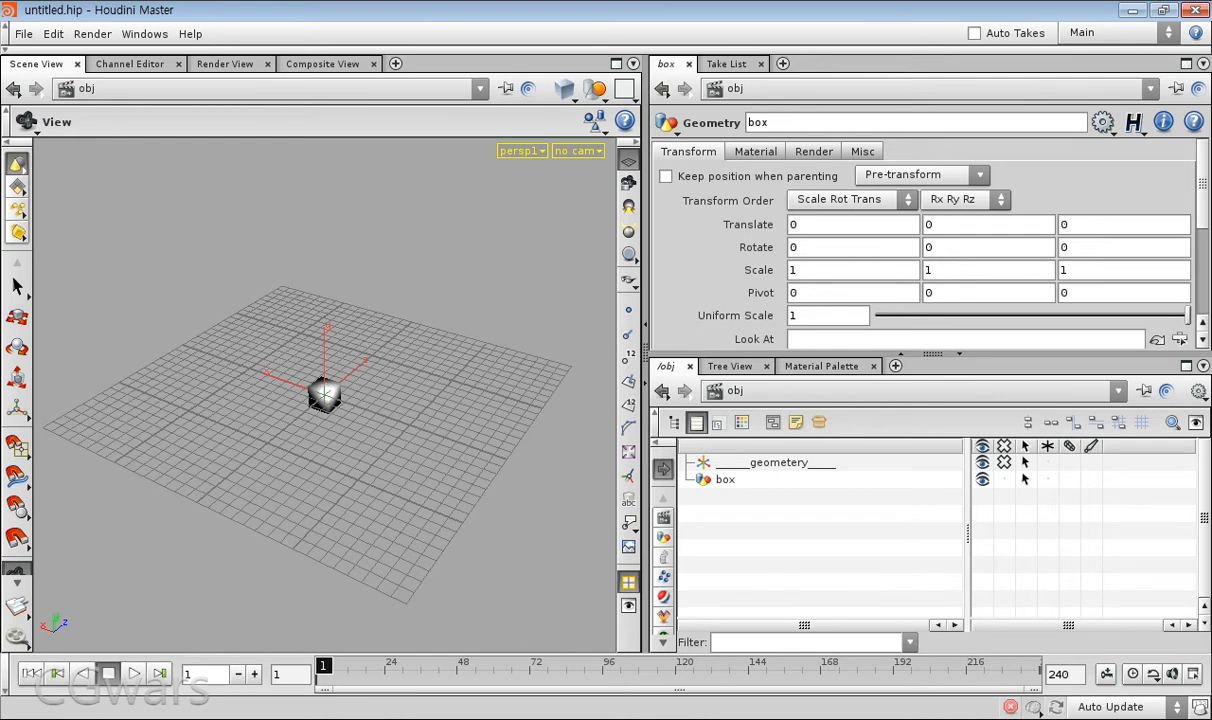
- Enter the box object's geometry network and examine its File node up close
double_click(706, 480)
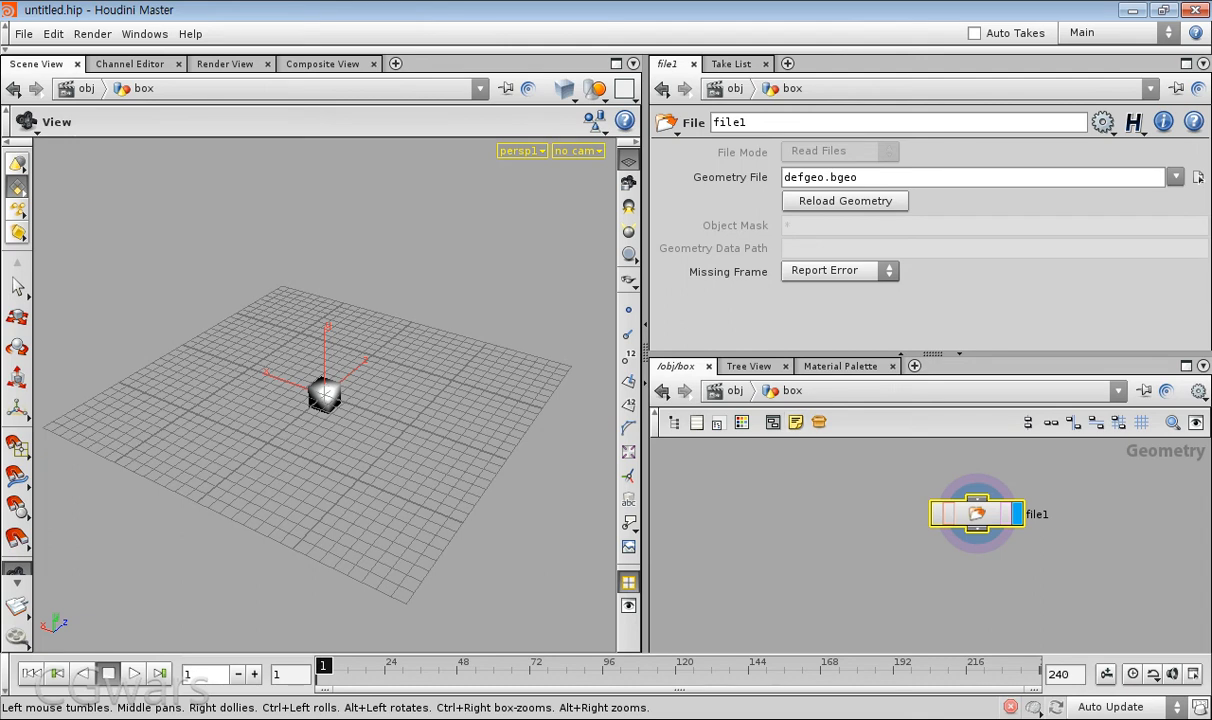
key("h")
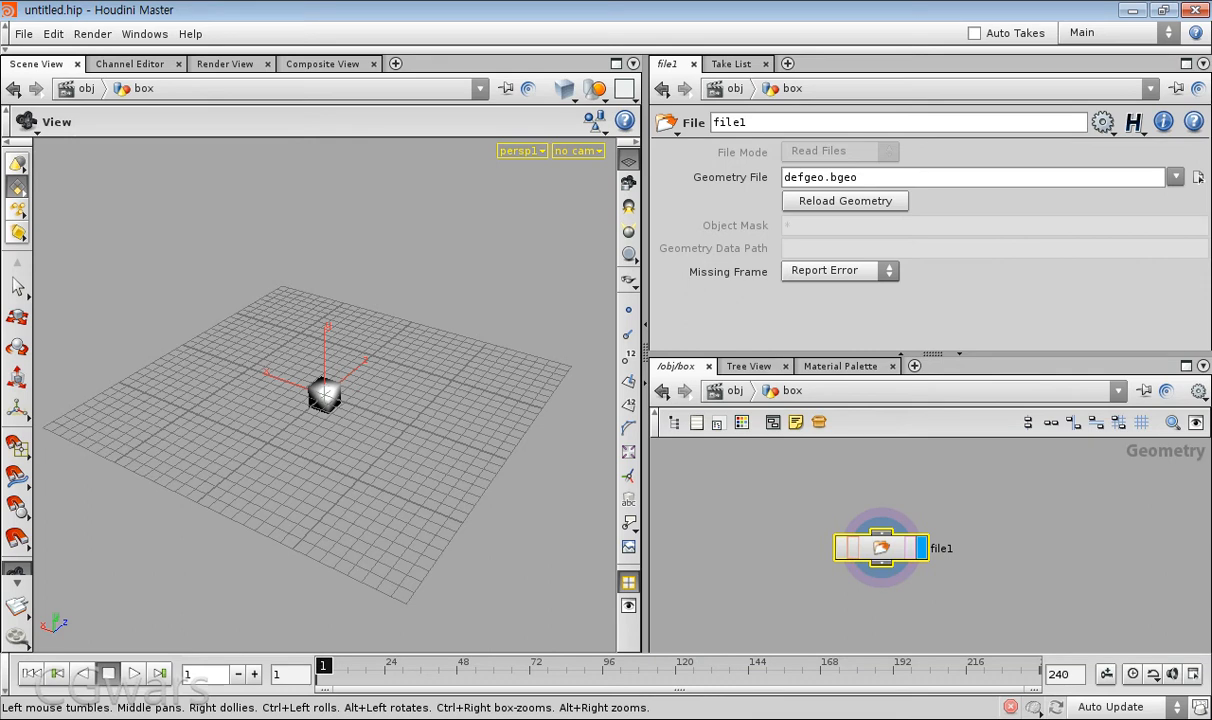
left_click_drag(965, 445, 978, 490)
scroll(1000, 518, "up", 1)
left_click_drag(858, 554, 832, 562)
scroll(832, 562, "down", 2)
scroll(812, 545, "up", 1)
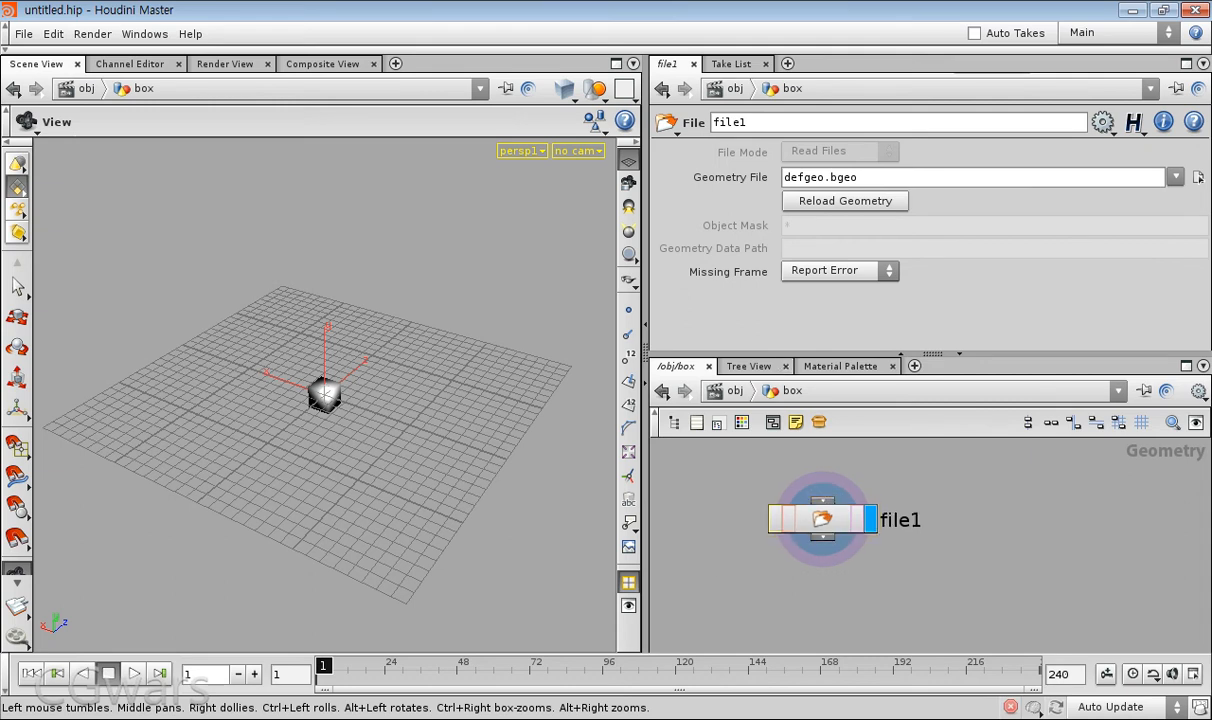
- Switch the viewport shading to wireframe and view the default cube up close
scroll(324, 394, "up", 10)
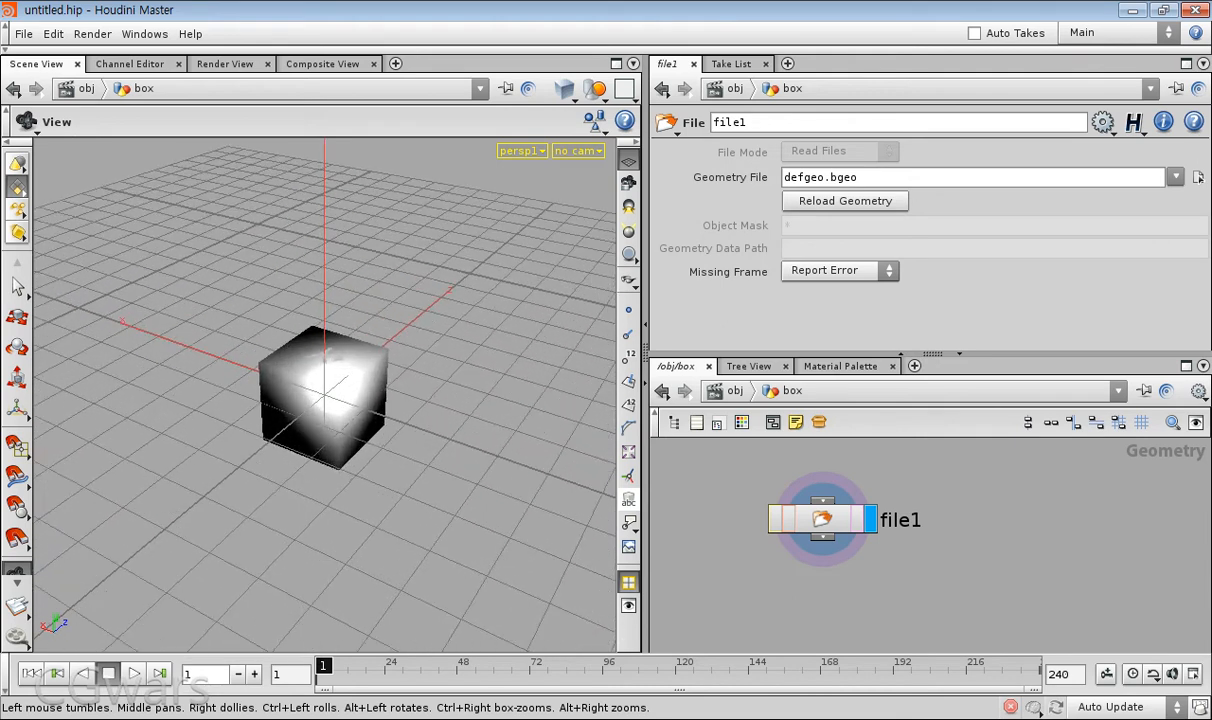
key("w")
key("w")
key("w")
key("w")
key("w")
key("w")
key("w")
scroll(324, 394, "up", 10)
left_click_drag(270, 420, 490, 420)
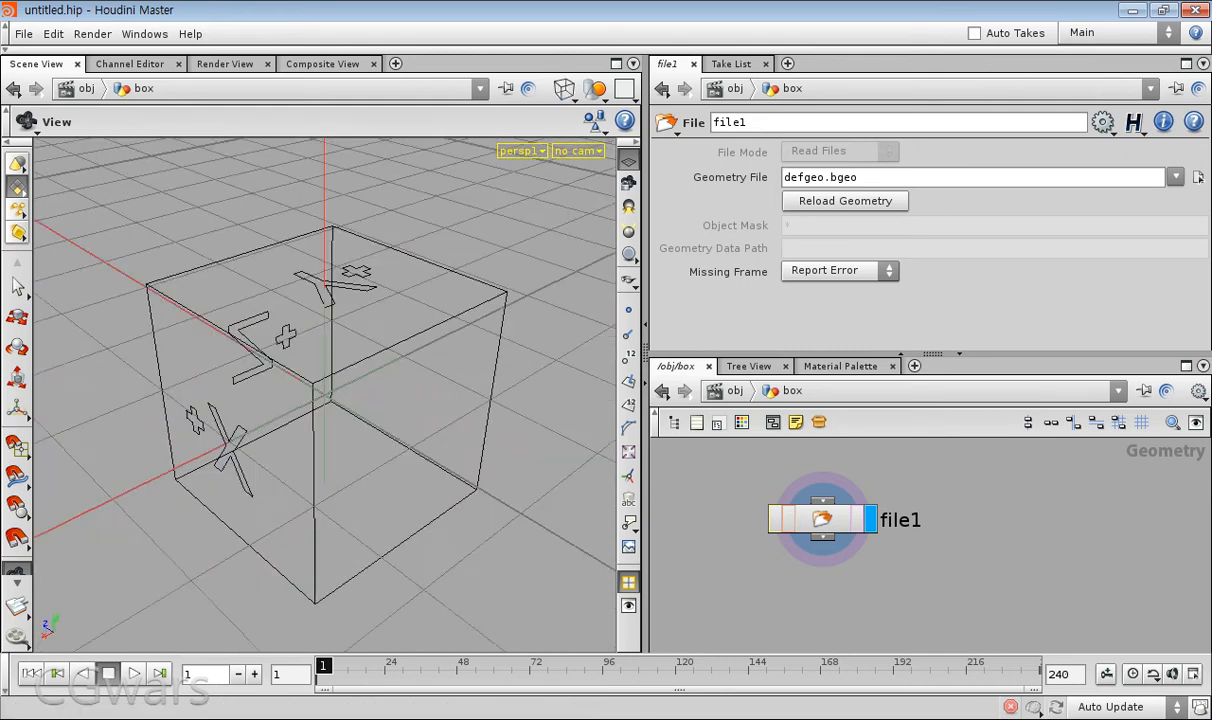
- Return to the object level, hide the ______geometery_____ null in the viewport, and select the box object
left_click_drag(961, 621, 648, 486)
left_click(724, 468)
left_click(728, 391)
left_click(780, 463)
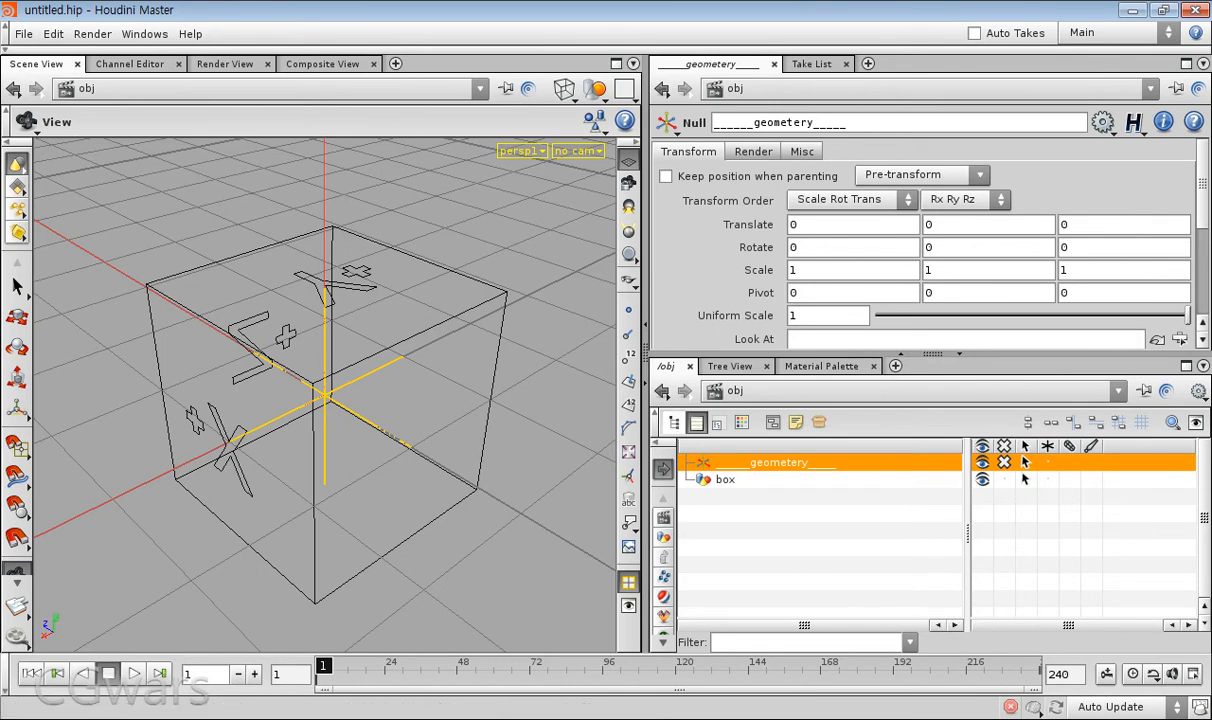
left_click(983, 463)
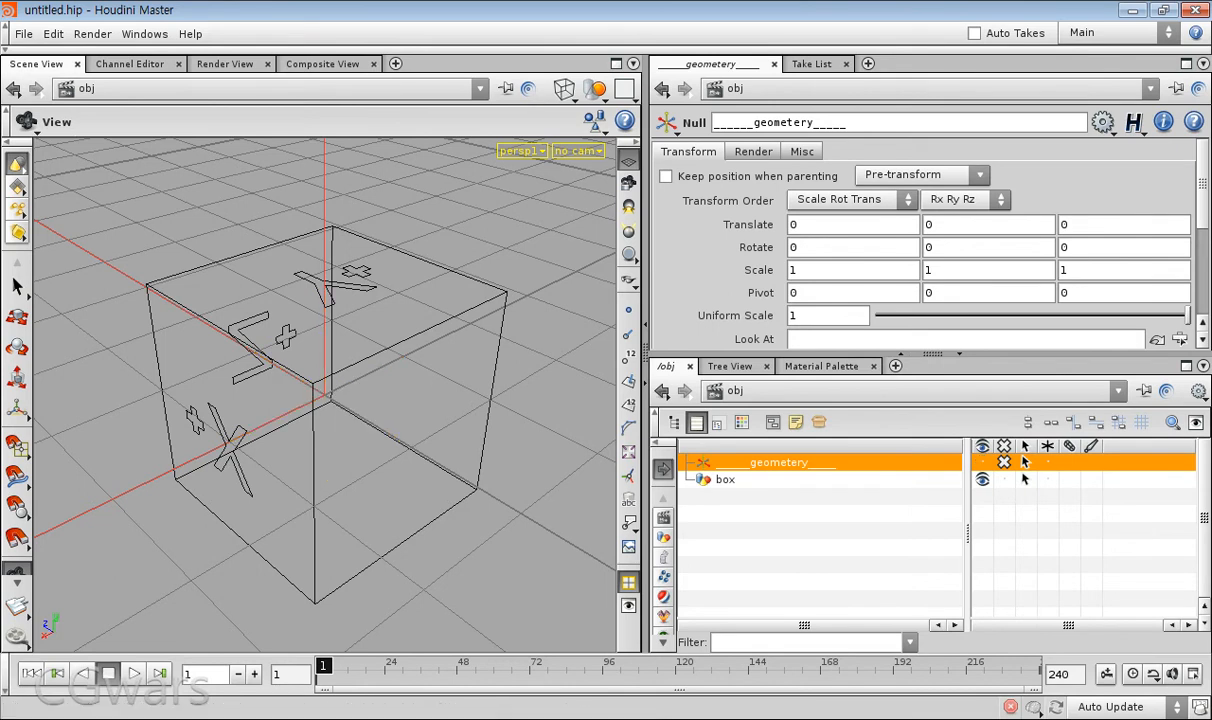
left_click(726, 480)
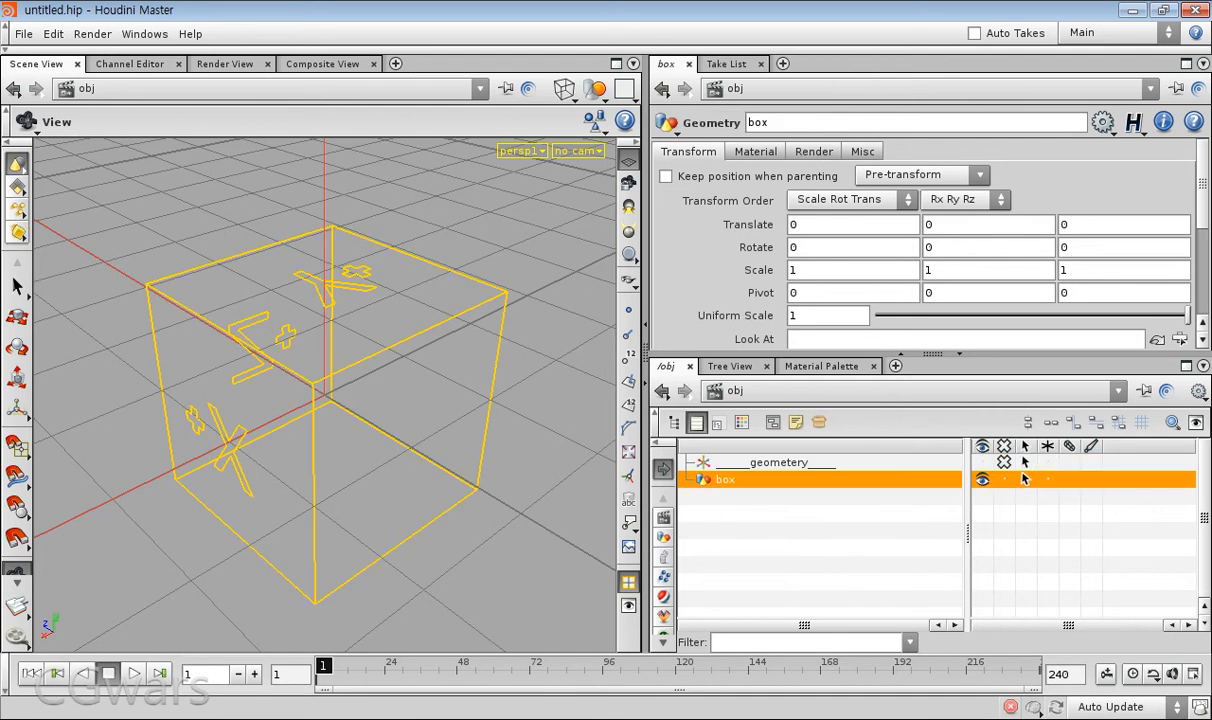
- Enter the box object's geometry network and delete its default File node
double_click(708, 480)
left_click_drag(300, 400, 390, 390)
mouse_move(390, 390)
right_mouse_down()
mouse_move(350, 340)
mouse_move(405, 400)
right_mouse_up()
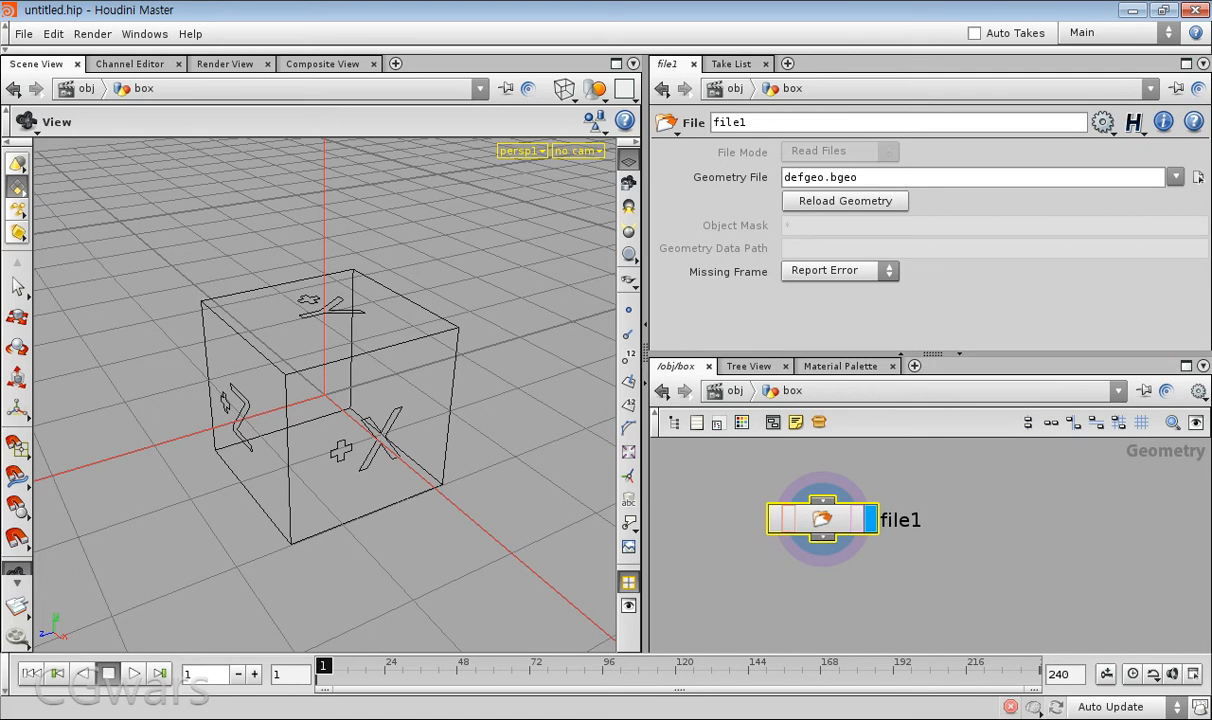
key("Delete")
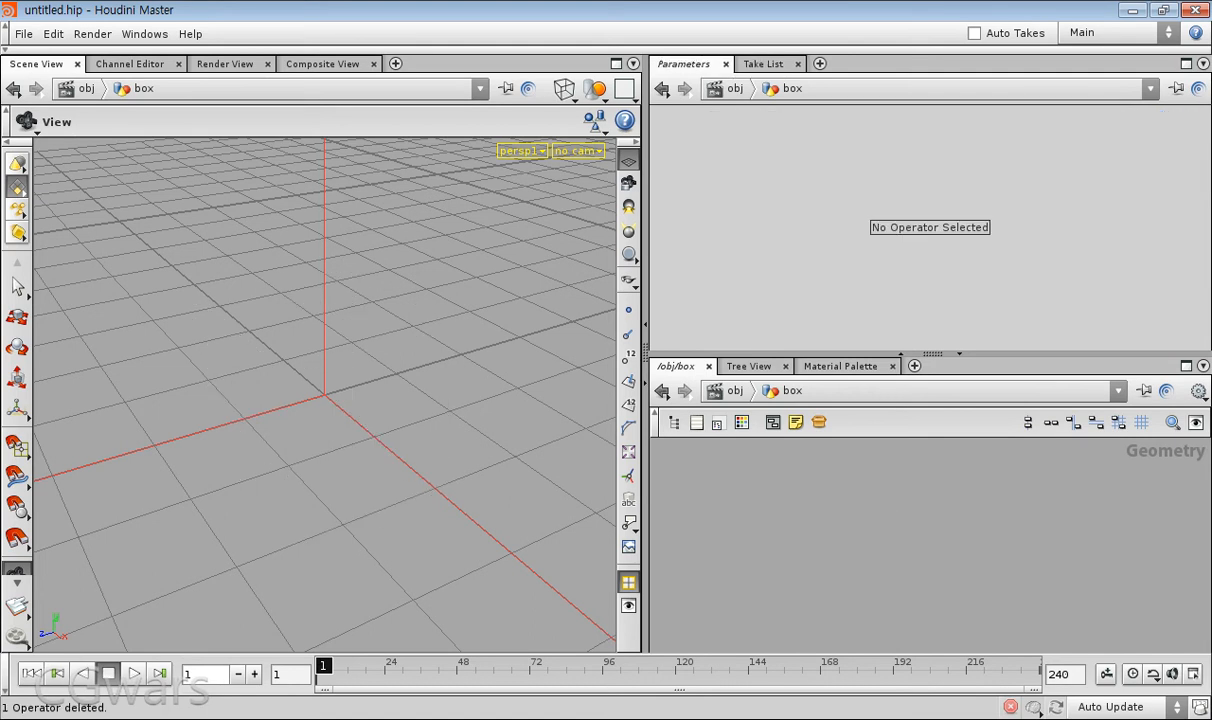
- Toggle the construction plane grid to compare the empty viewport with and without it, and leave it hidden
scroll(325, 395, "down", 5)
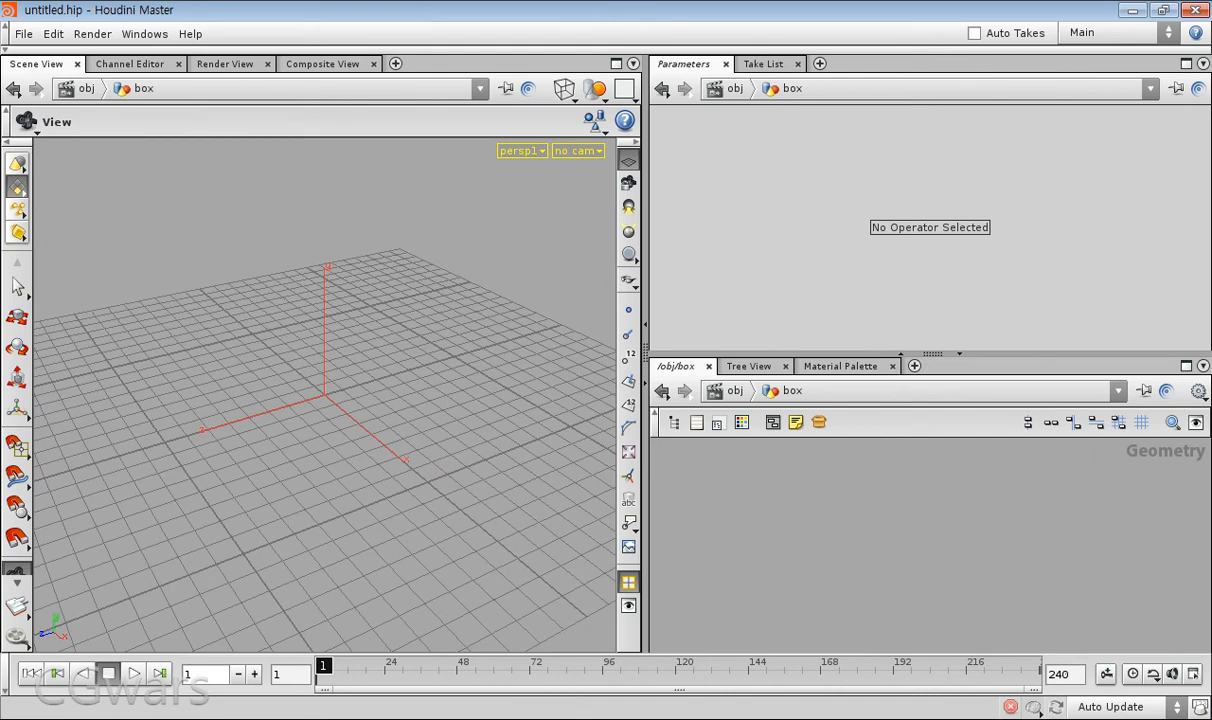
left_click_drag(325, 400, 400, 385)
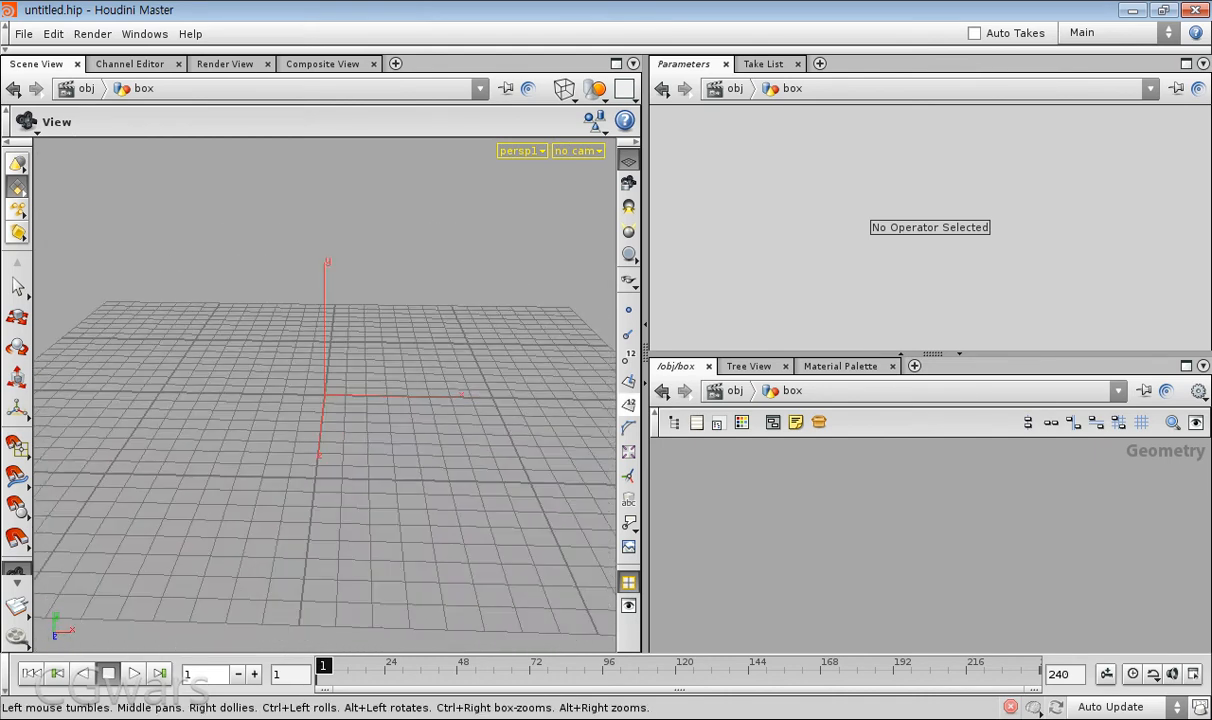
scroll(325, 395, "up", 2)
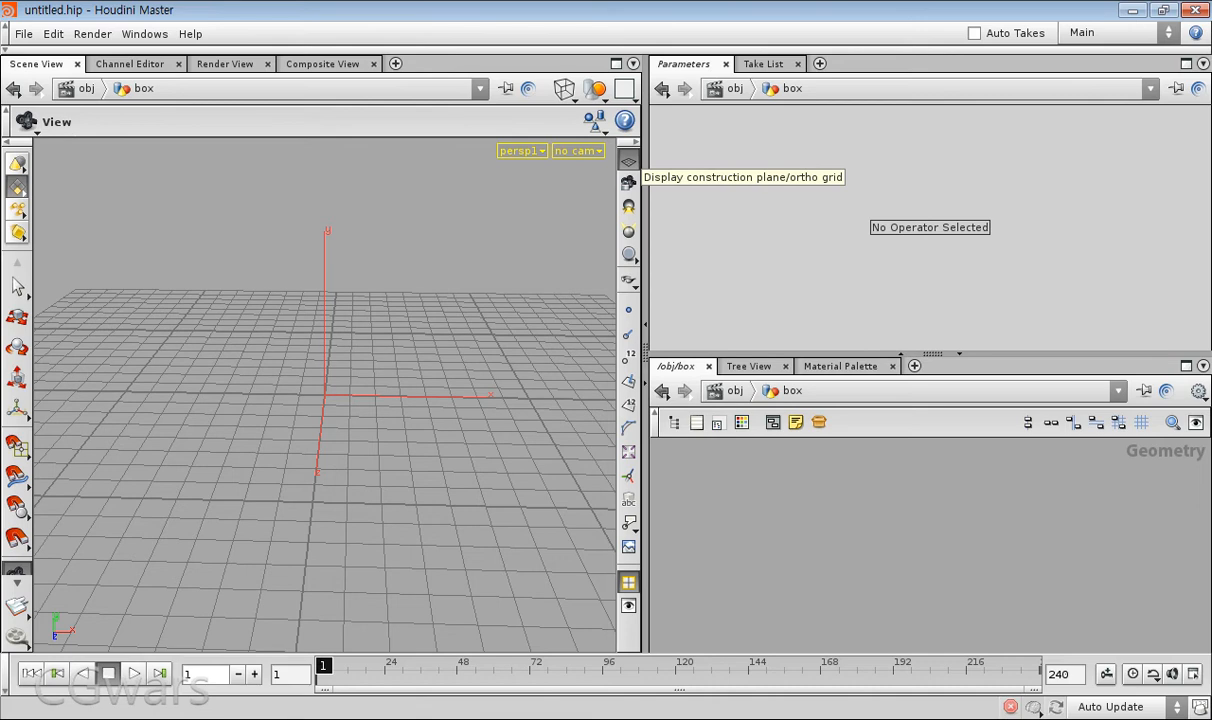
left_click(628, 161)
left_click(628, 161)
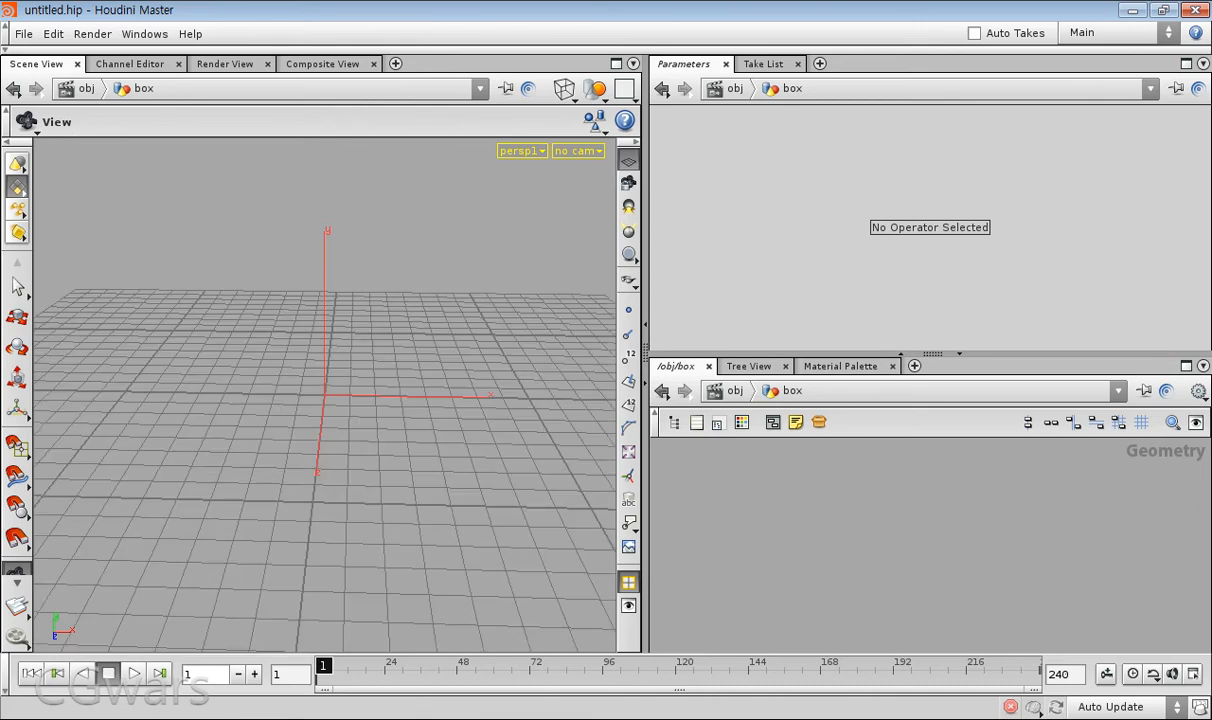
left_click(628, 161)
left_click(628, 161)
left_click(628, 161)
left_click(628, 161)
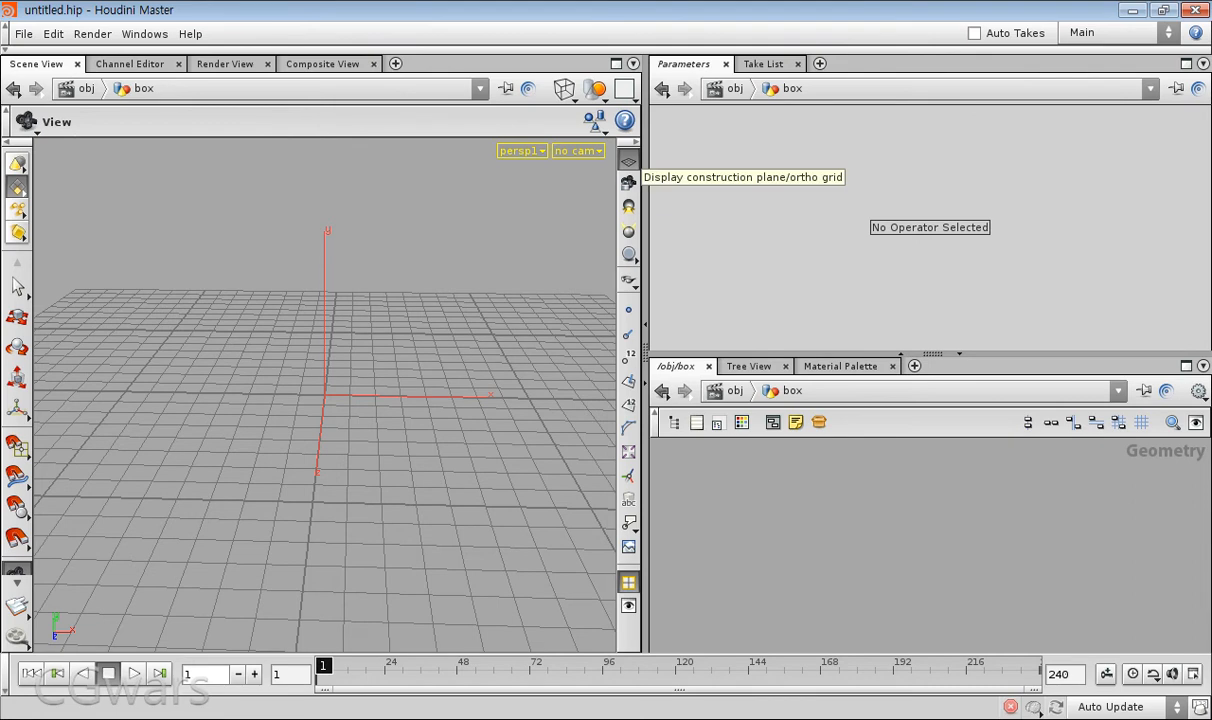
left_click(628, 161)
left_click_drag(440, 350, 350, 385)
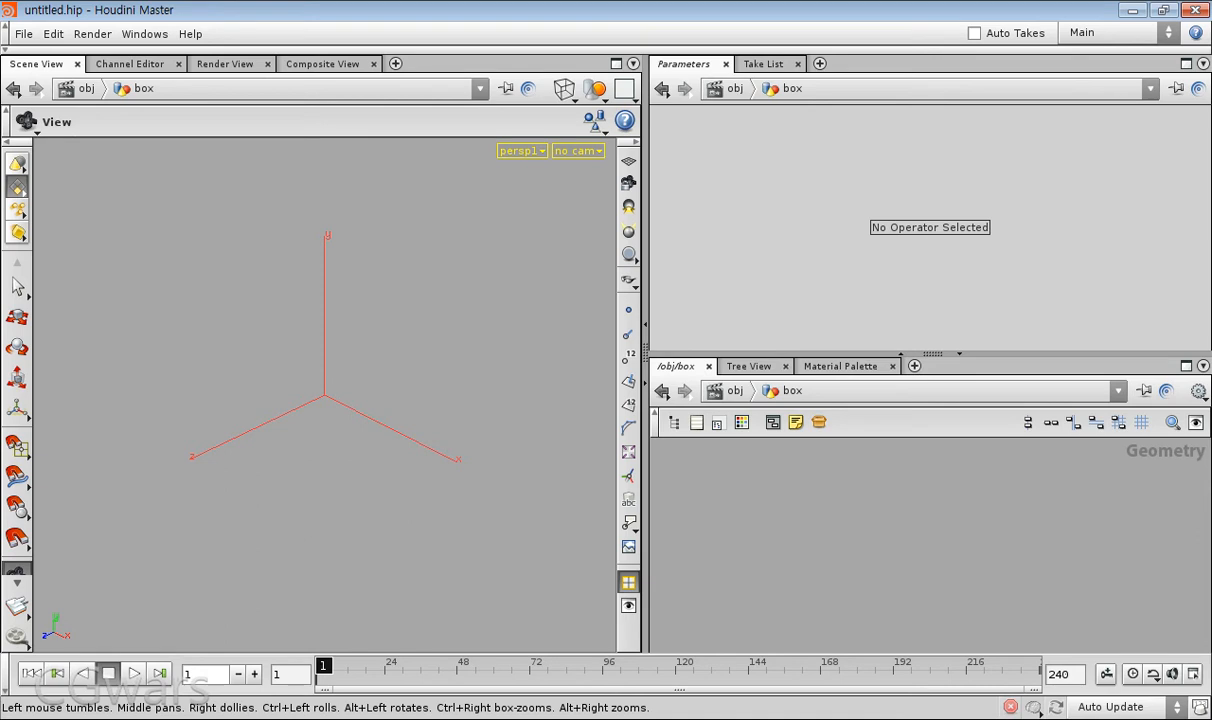
- Open the viewport's display options and turn off the origin gnomon
key("d")
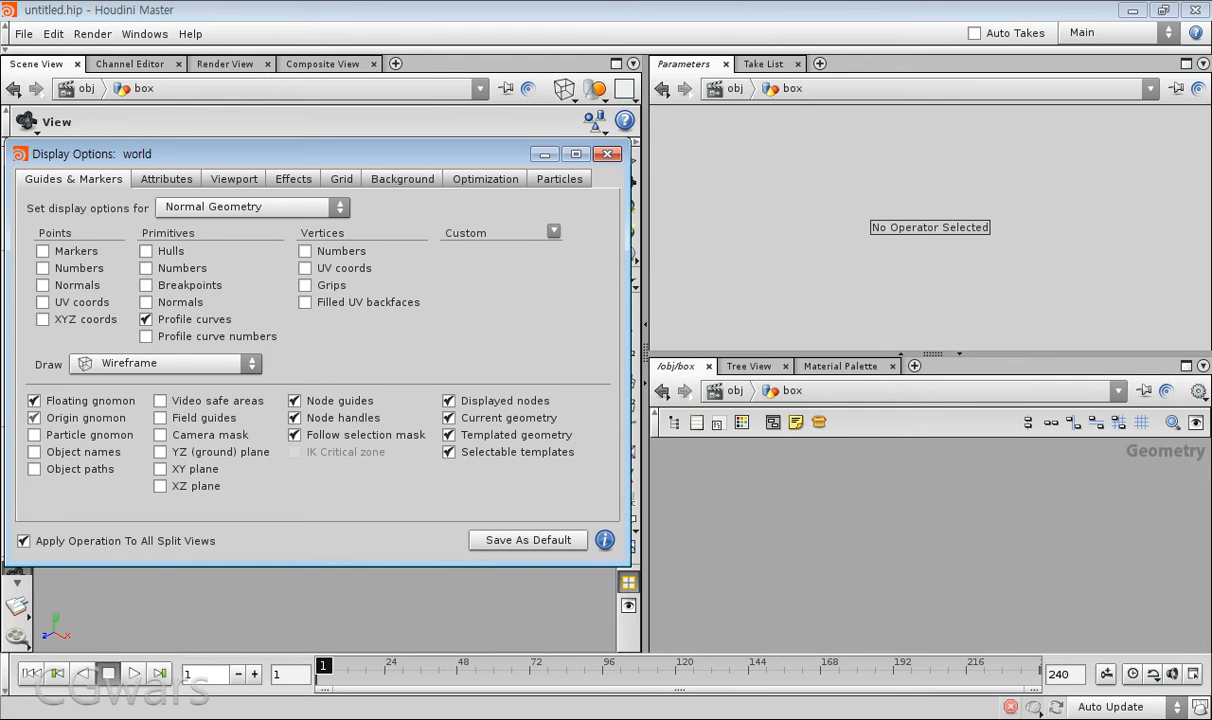
left_click_drag(250, 154, 678, 156)
left_click(472, 419)
left_click(472, 420)
left_click(472, 420)
left_click(472, 420)
left_click(472, 420)
left_click(472, 420)
left_click(472, 420)
left_click(472, 420)
left_click(472, 420)
left_click(472, 420)
left_click(472, 420)
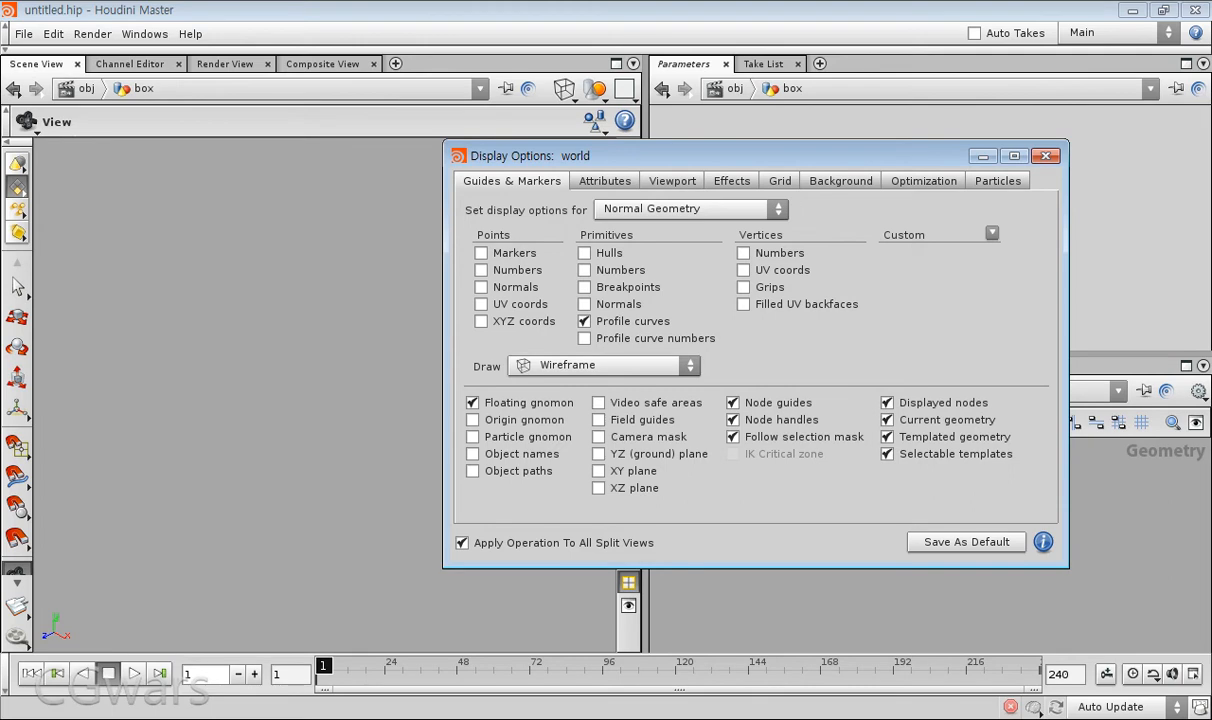
left_click(472, 420)
left_click(472, 420)
left_click(472, 420)
left_click(472, 420)
- Turn the floating gnomon off to compare the viewport without it, and turn it back on
left_click(472, 403)
left_click(472, 403)
left_click(472, 403)
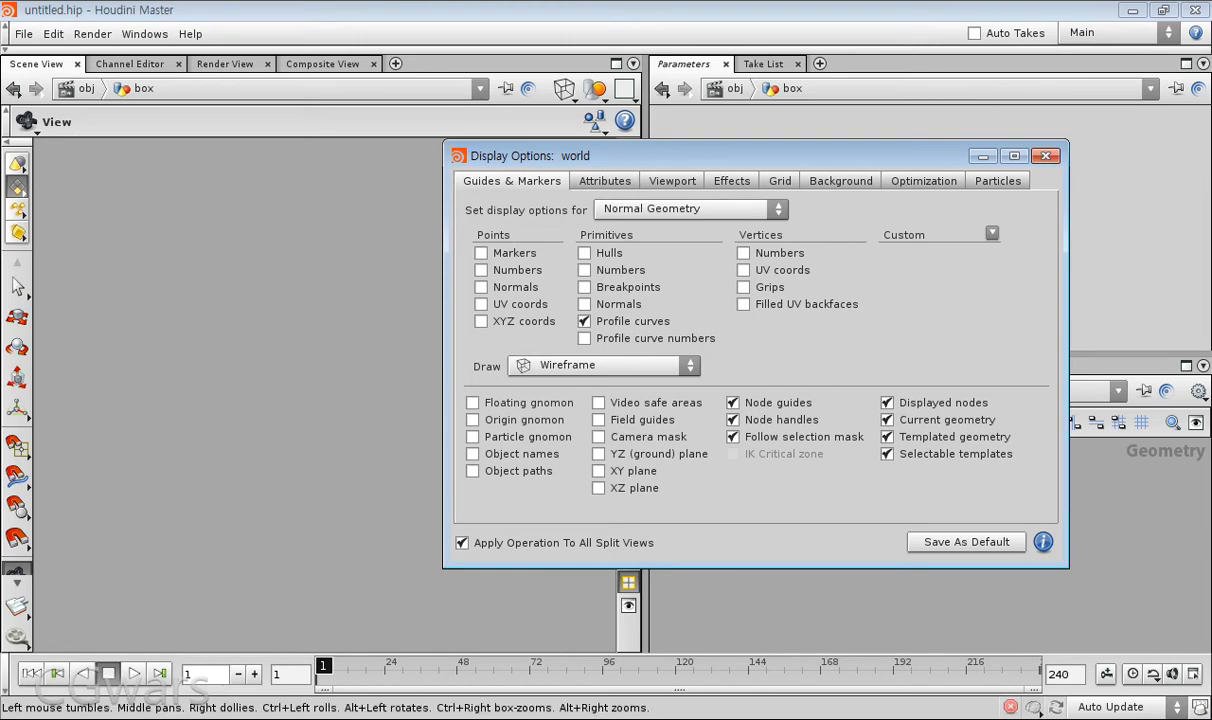
left_click(472, 403)
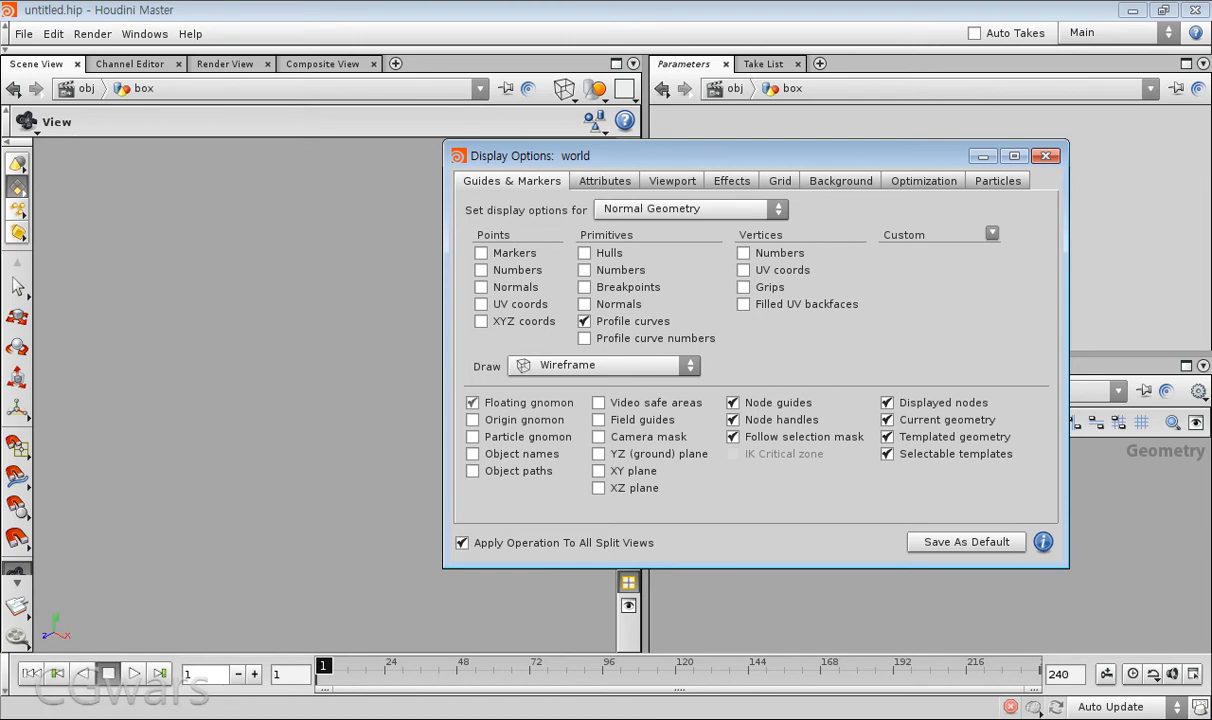
left_click_drag(330, 400, 335, 402)
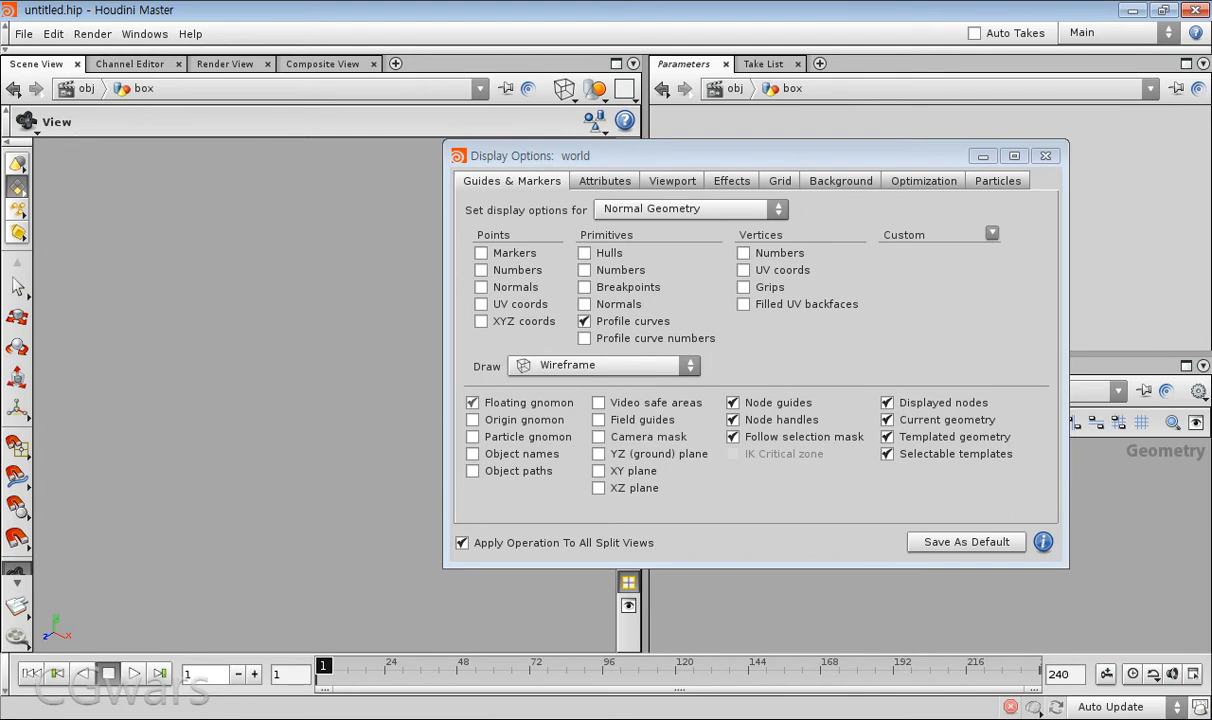
- Show the origin gnomon once more, turn it off again and close the display options
left_click(472, 419)
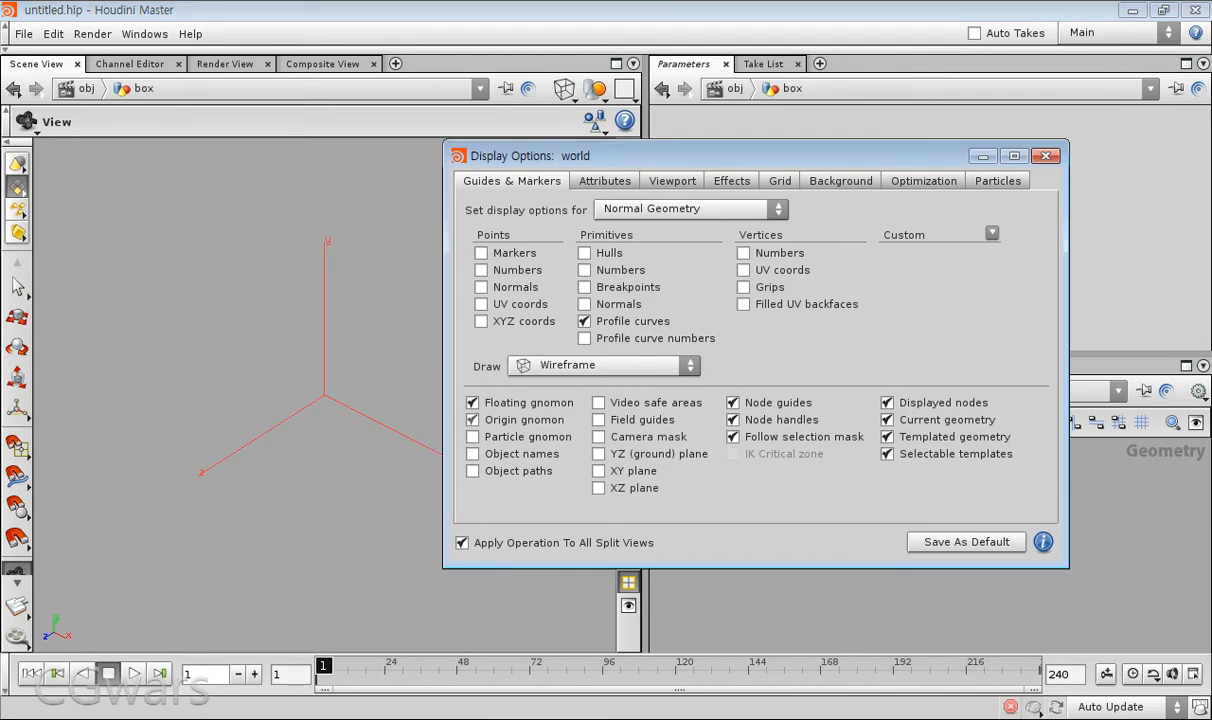
left_click(472, 419)
left_click(1045, 156)
left_click_drag(325, 395, 303, 395)
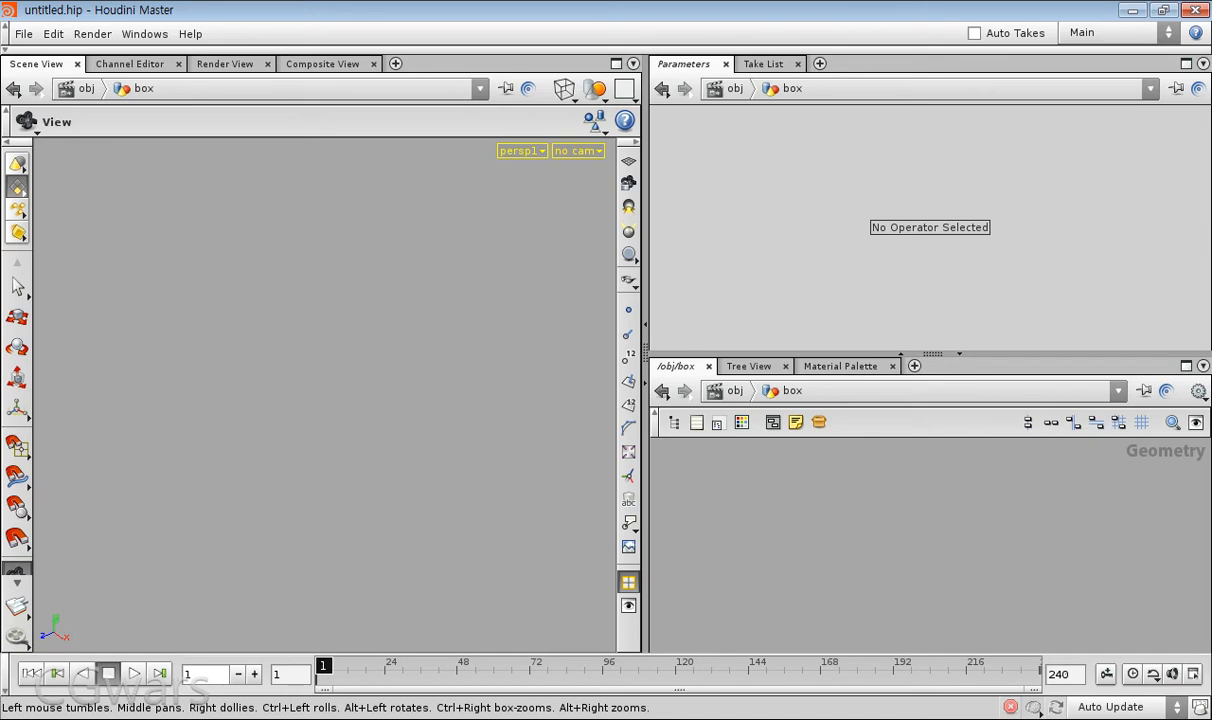
- Create a Box from the viewport's tool search and place it at about -0.23, 0.26, 0.01
key("Tab")
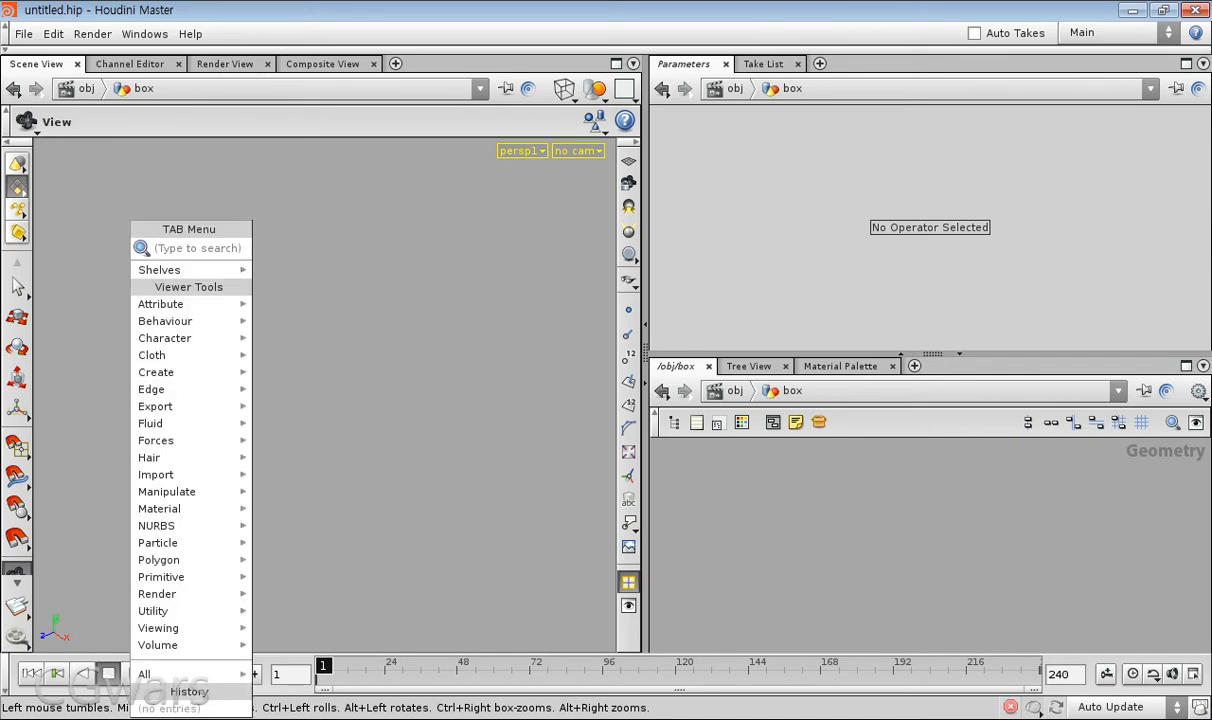
key("Escape")
key("Tab")
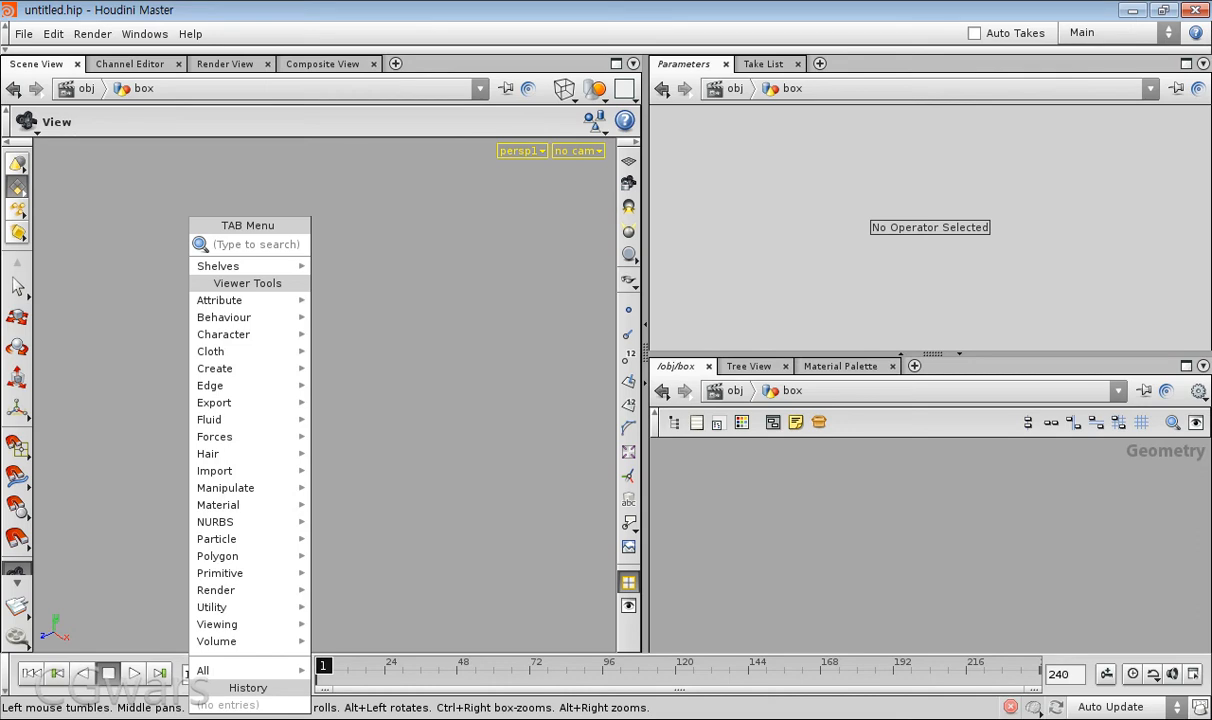
type("bo")
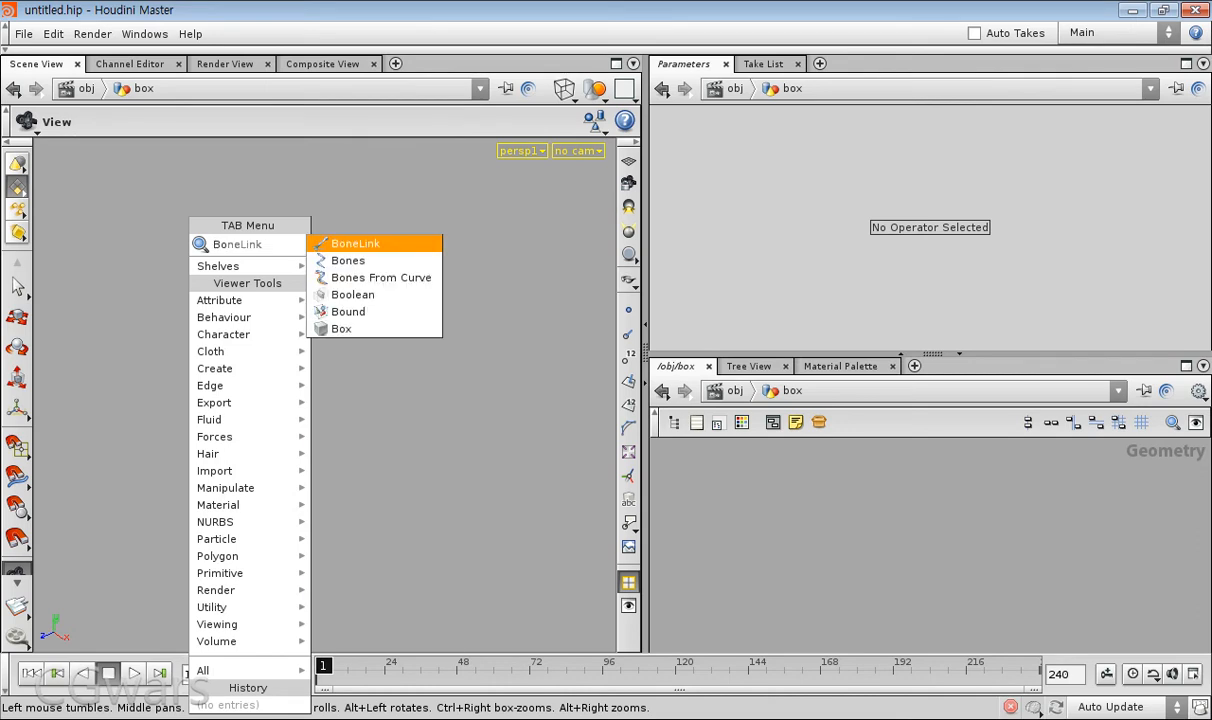
type("x")
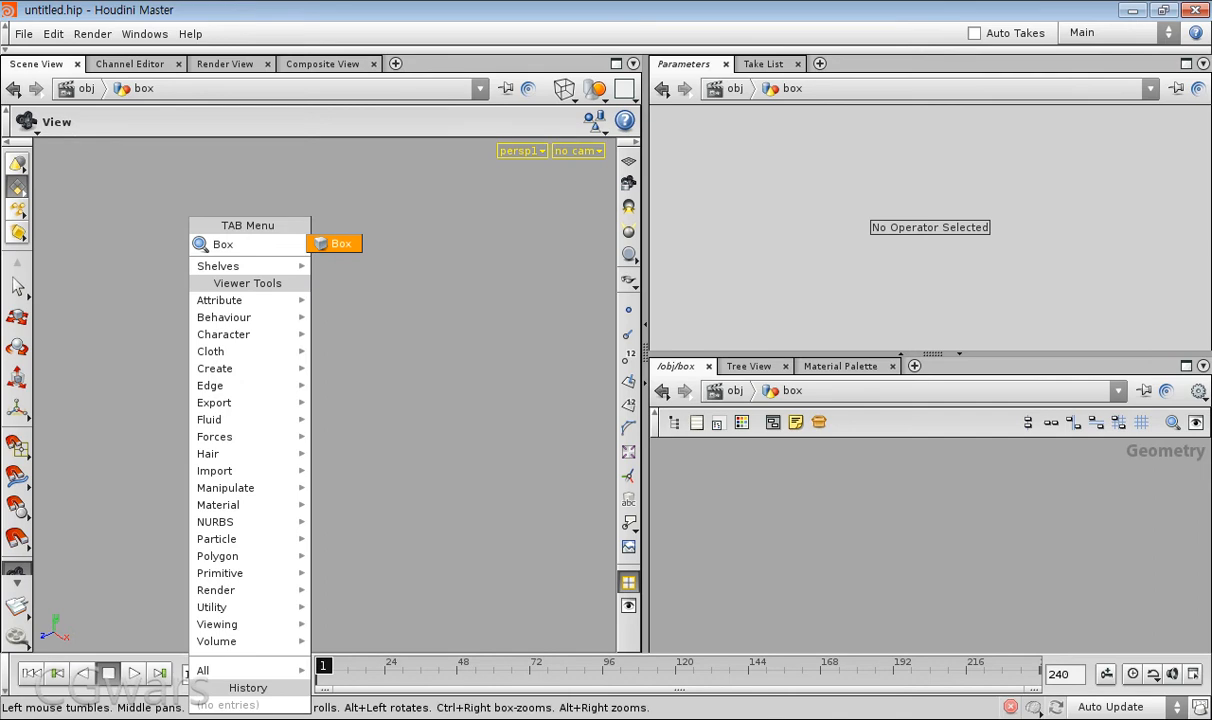
left_click(337, 243)
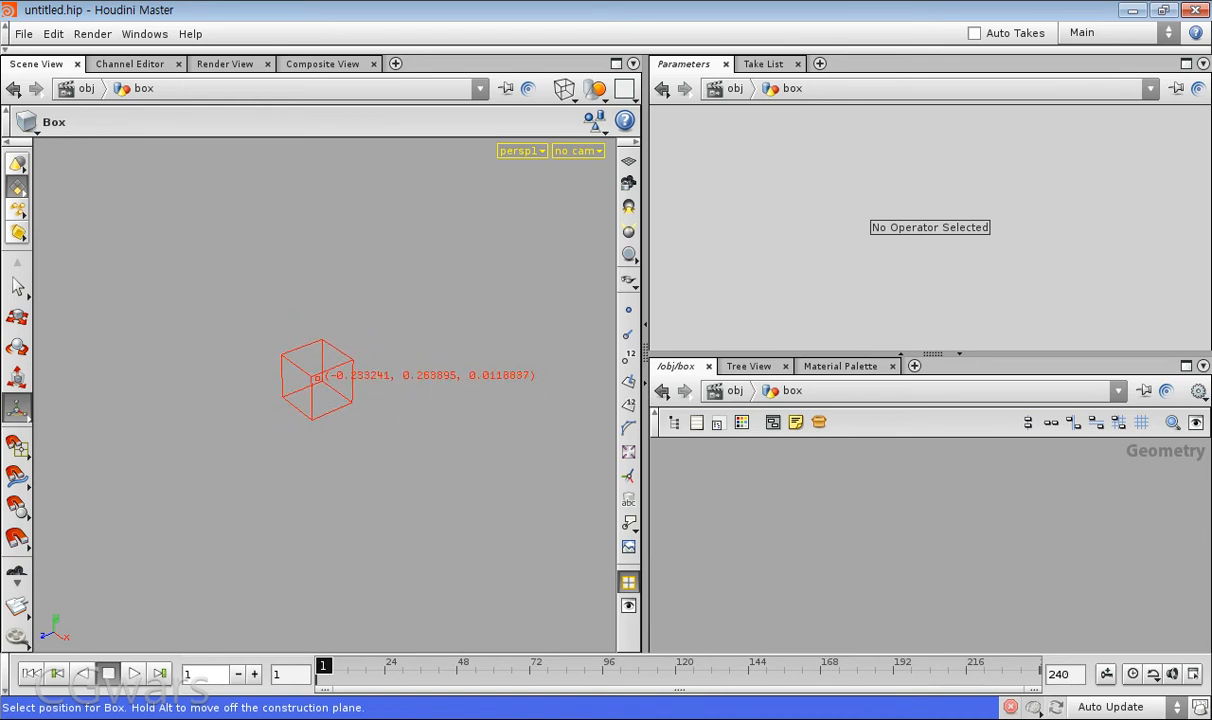
left_click(317, 378)
key("Return")
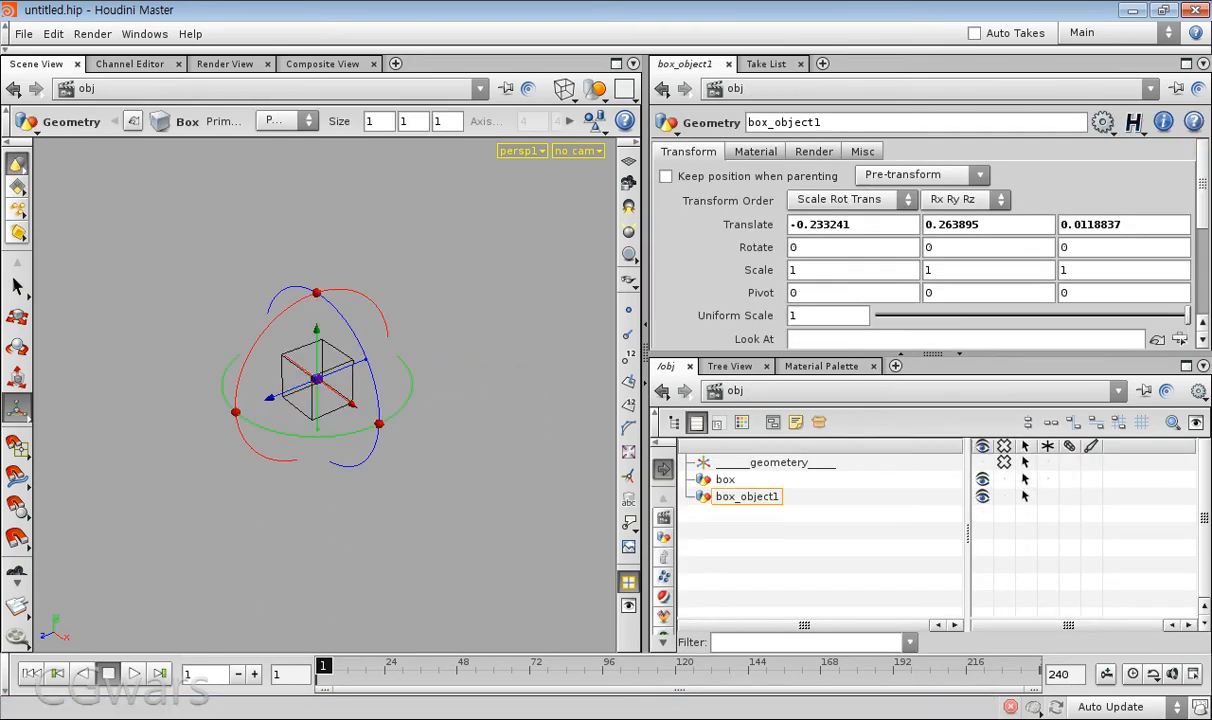
- Frame the viewport-created box up close and compare its wireframe and shaded display
left_click_drag(400, 400, 220, 320, "alt")
key("space+g")
mouse_move(240, 400)
left_mouse_down()
mouse_move(360, 400)
mouse_move(420, 385)
mouse_move(355, 388)
left_mouse_up()
key("shift+w")
key("shift+w")
key("shift+w")
key("shift+w")
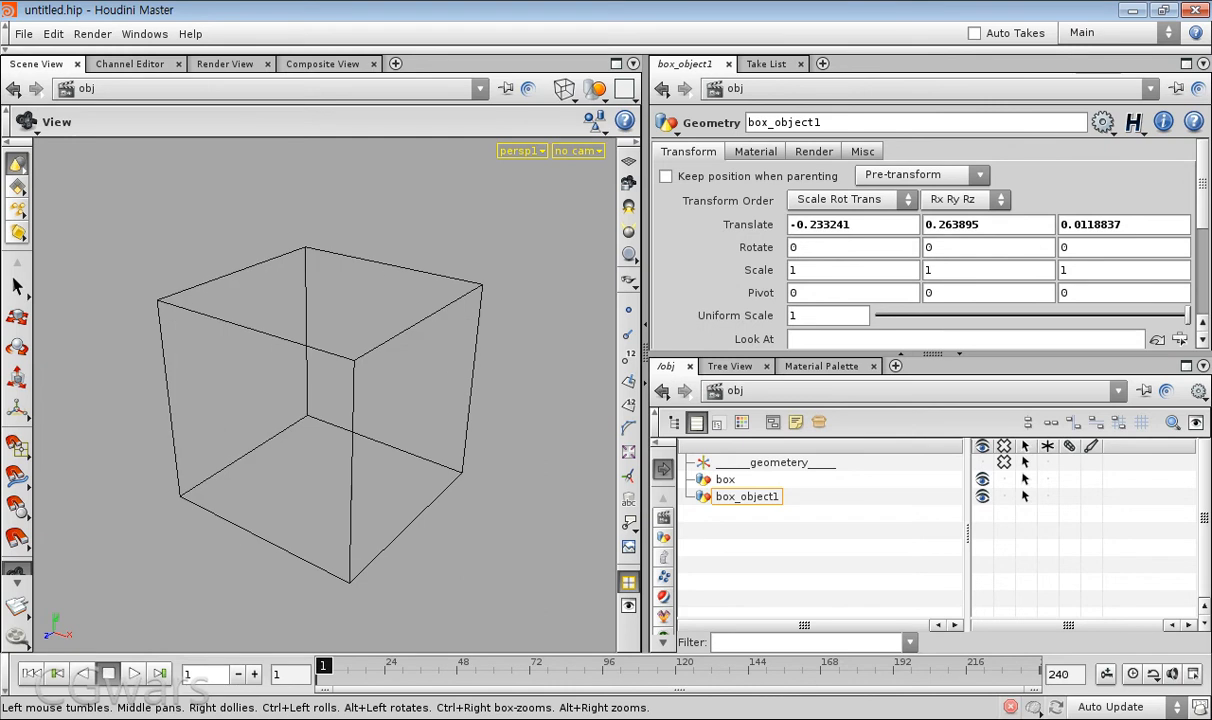
- Delete the box_object1 object from the object list
left_click(747, 497)
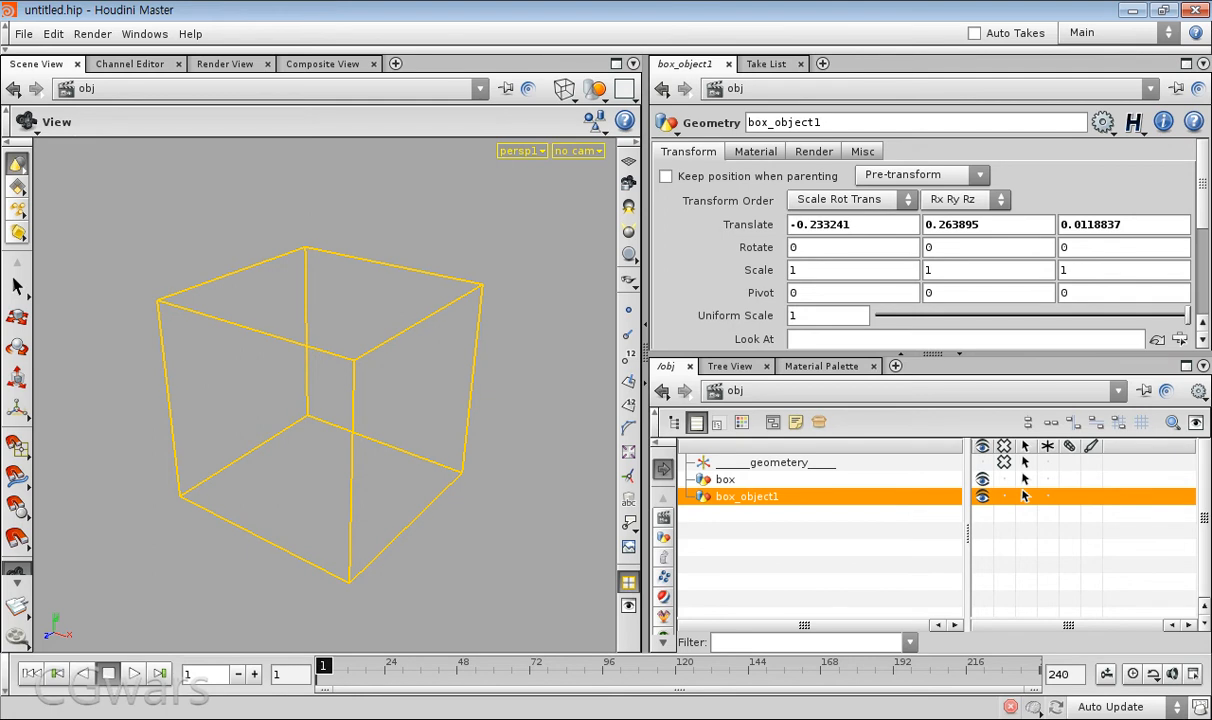
key("Tab")
key("Escape")
right_click(706, 497)
key("Escape")
key("Delete")
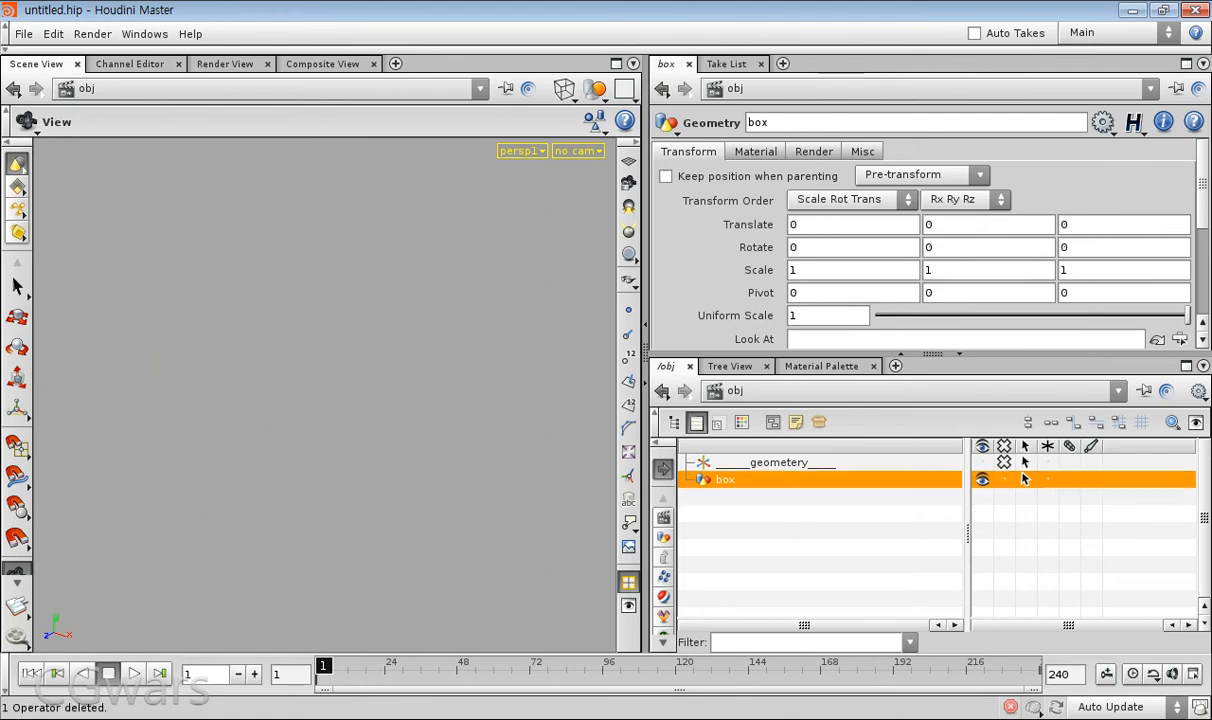
- Enter the box object's geometry network and add a Box node inside it
key("Return")
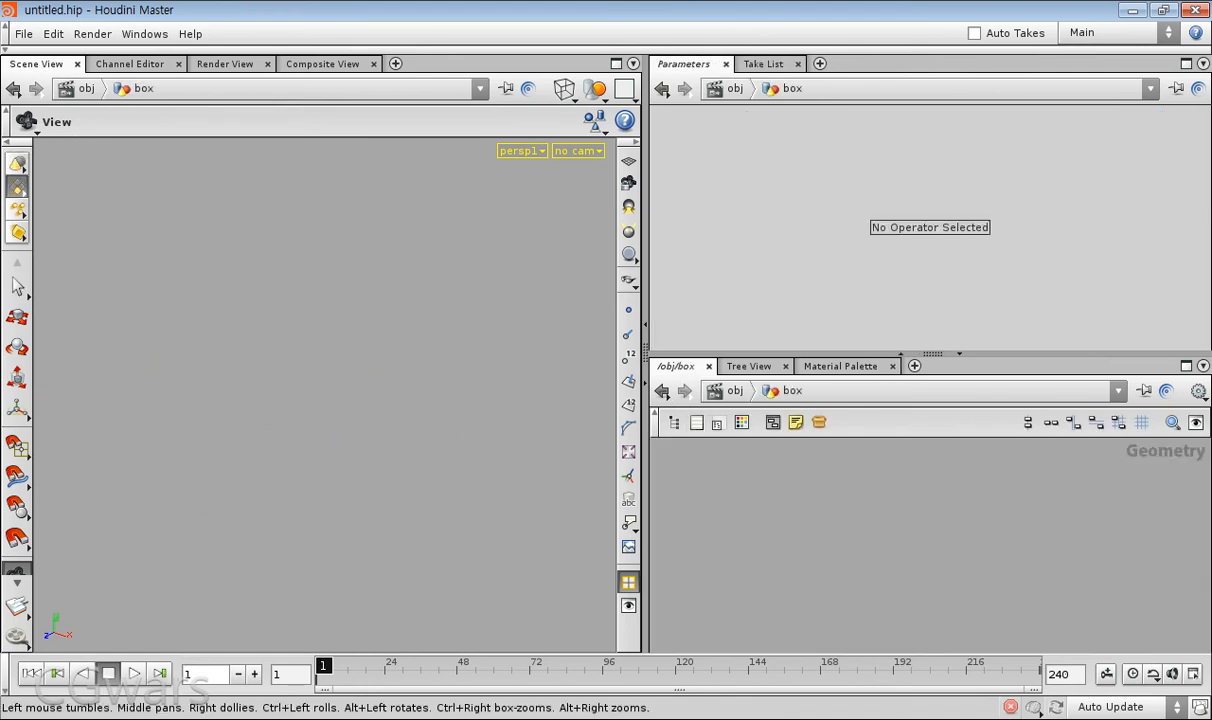
key("Tab")
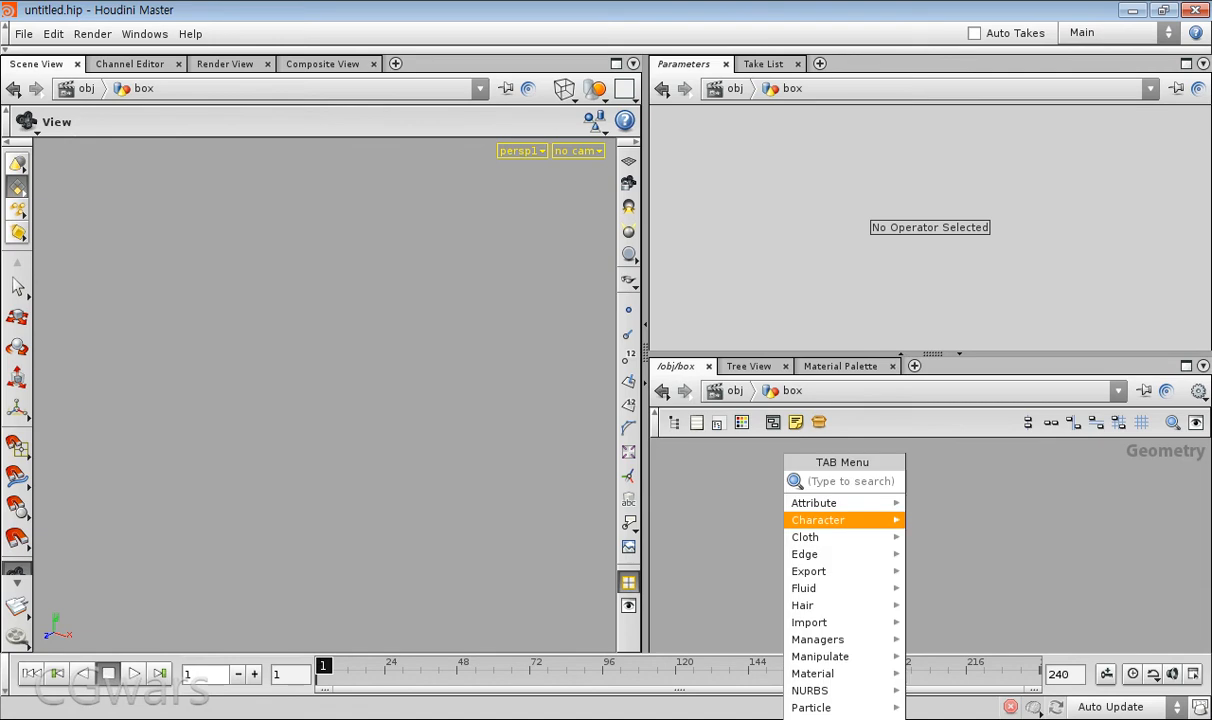
mouse_move(818, 520)
type("bo")
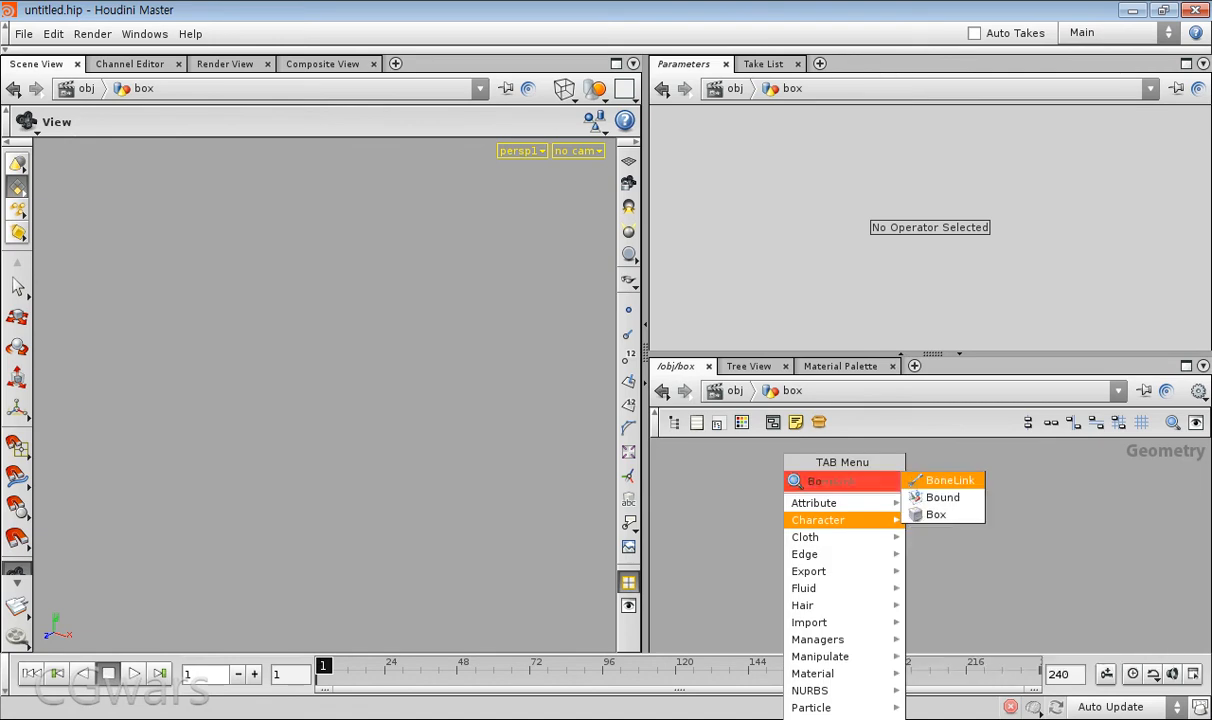
left_click(936, 514)
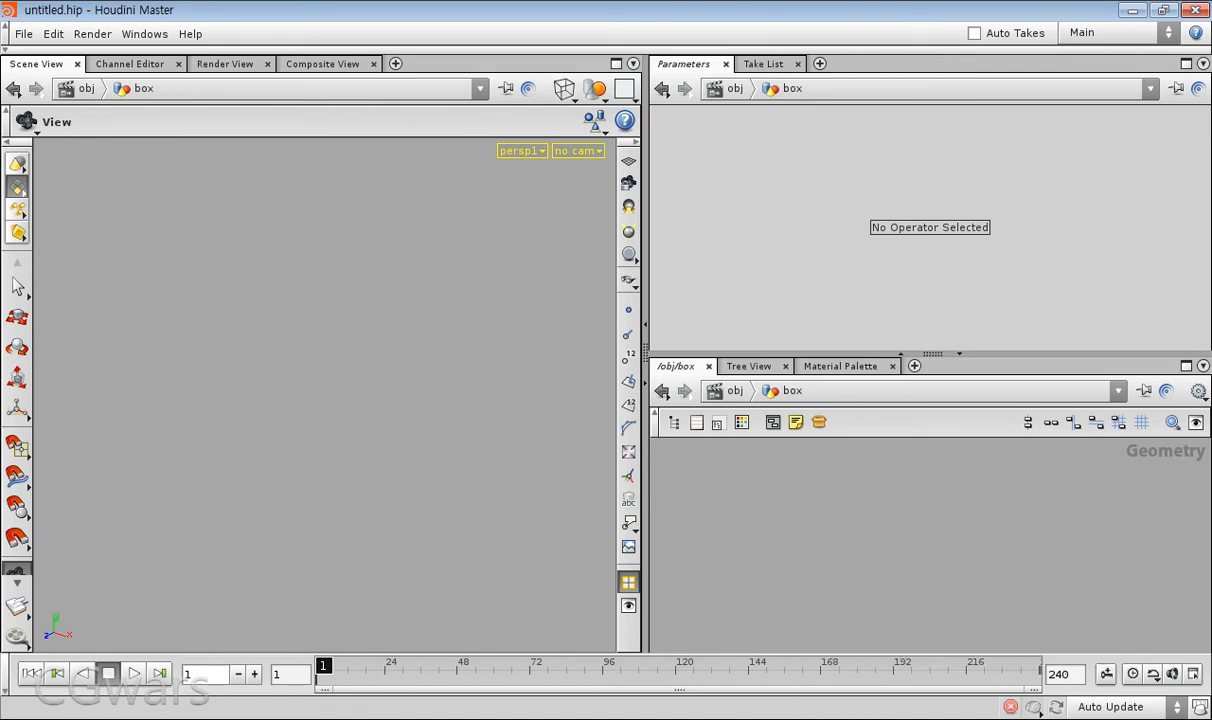
key("Tab")
type("box")
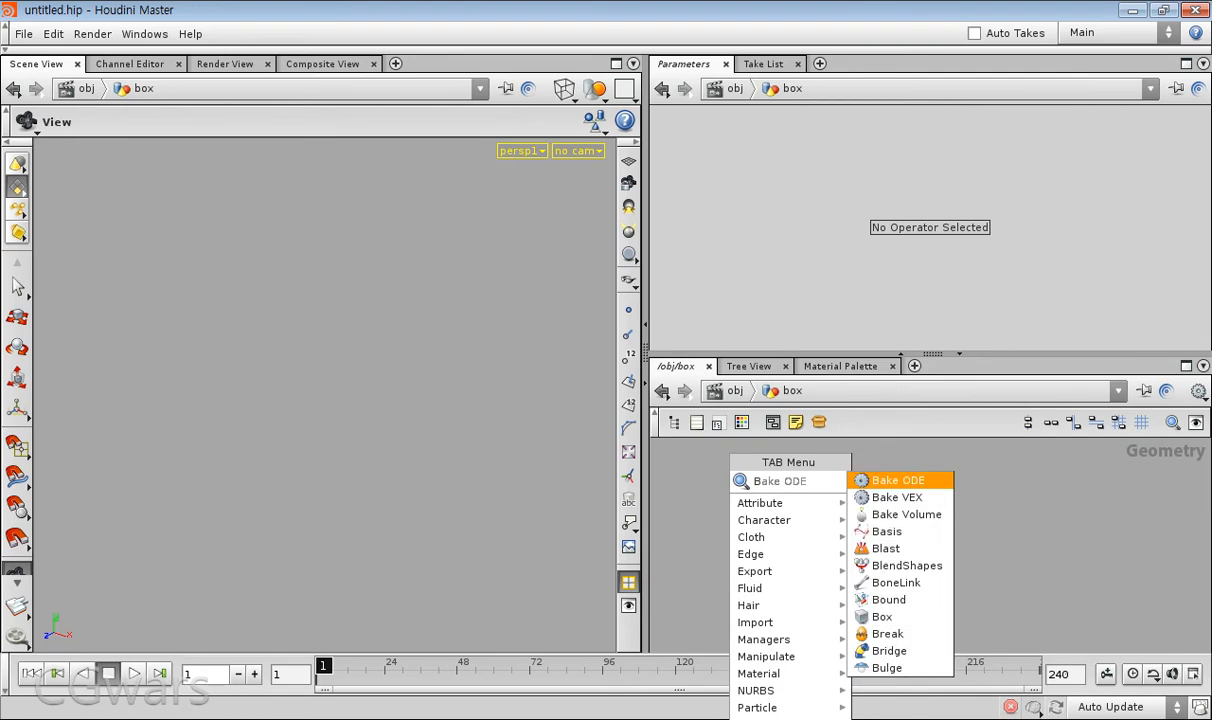
key("Return")
left_click(768, 492)
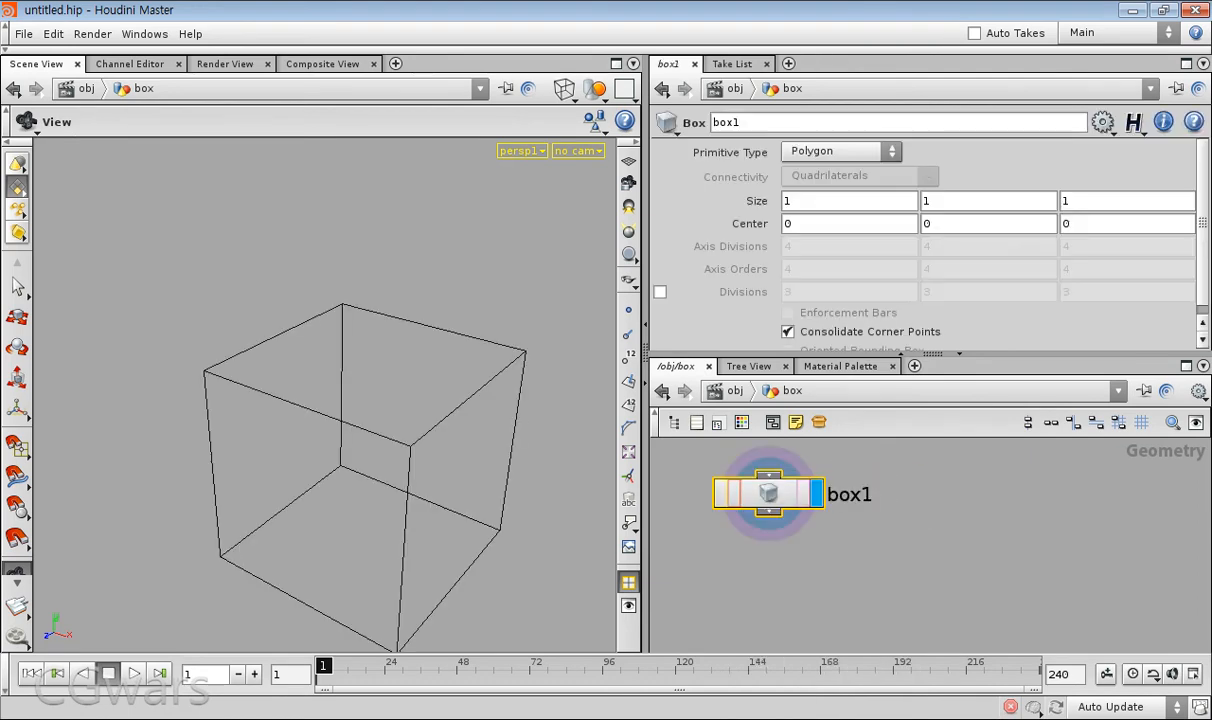
- View the new box from several angles, toggling the construction plane on and off again
scroll(325, 395, "down", 1)
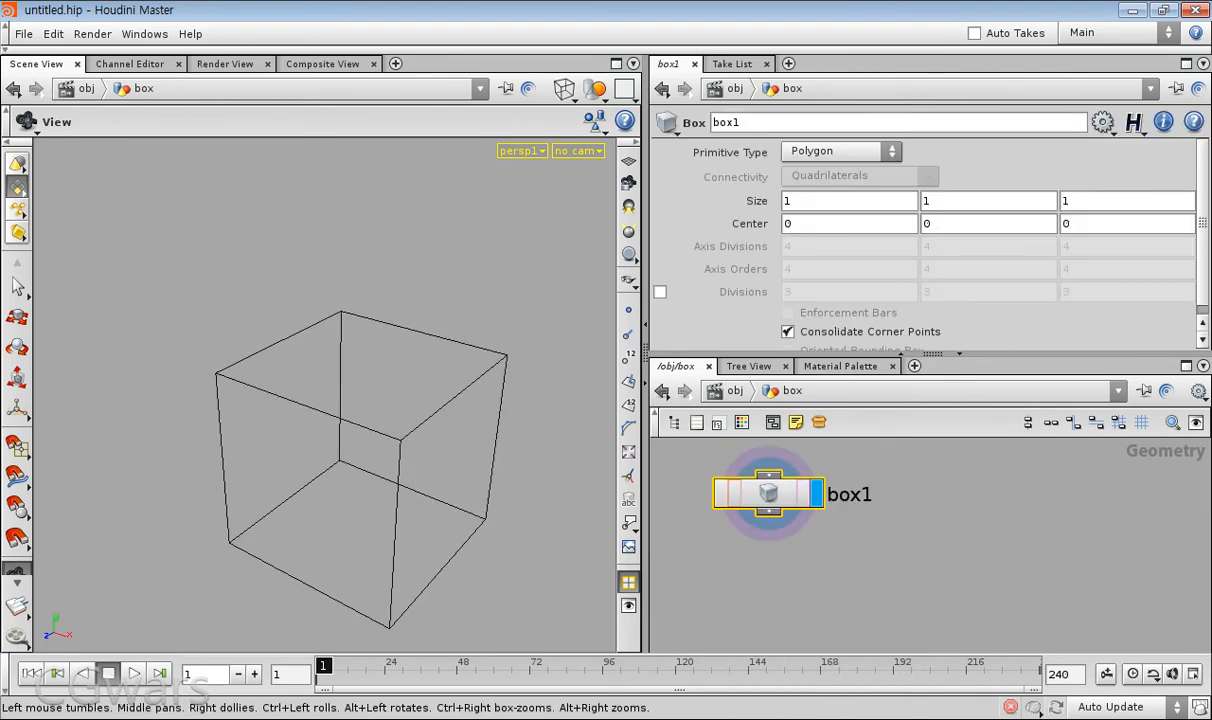
left_click(628, 160)
left_click(628, 160)
left_click(628, 160)
scroll(325, 395, "down", 4)
mouse_move(325, 350)
left_mouse_down()
mouse_move(335, 460)
mouse_move(350, 485)
mouse_move(345, 365)
mouse_move(375, 300)
mouse_move(335, 365)
left_mouse_up()
left_click_drag(340, 400, 230, 450)
right_click_drag(230, 450, 300, 460)
left_click(628, 161)
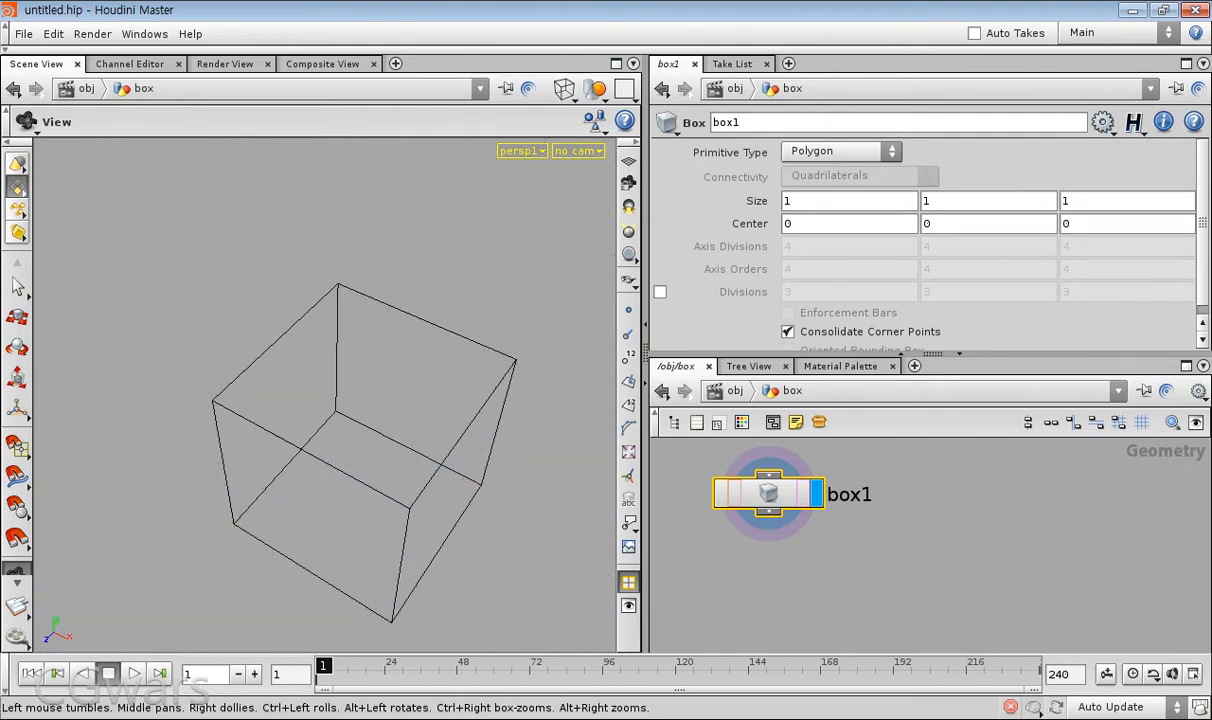
middle_click_drag(400, 440, 348, 360)
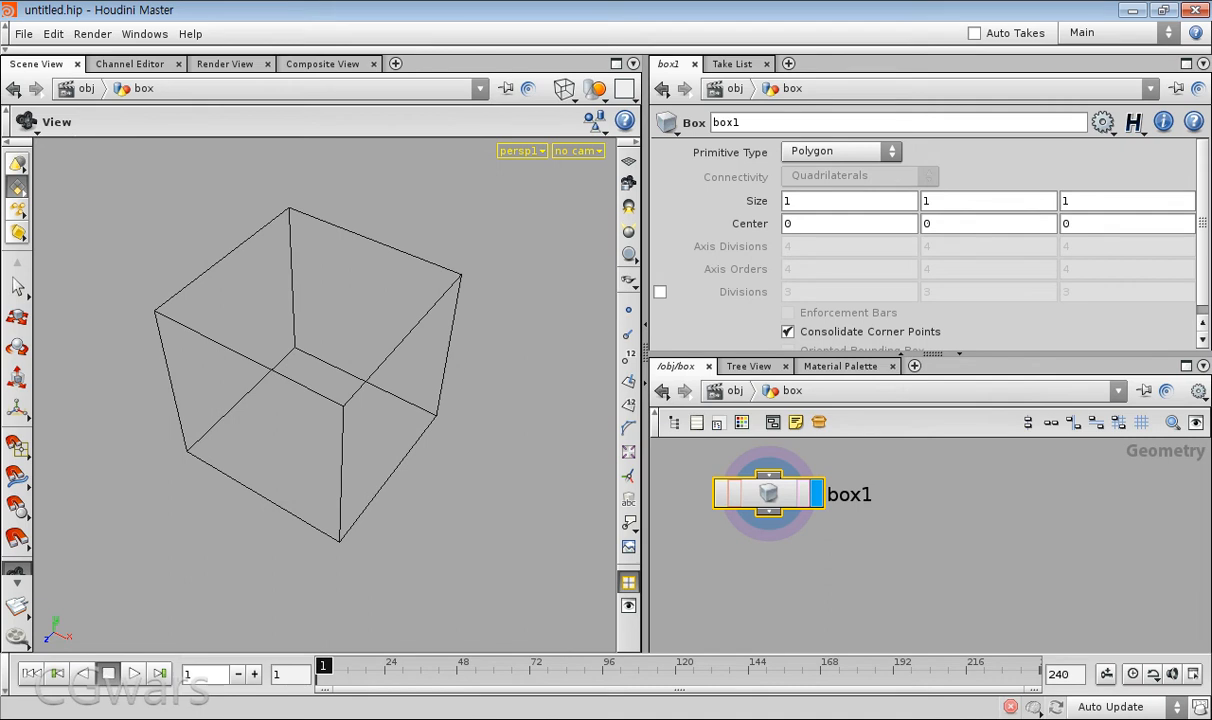
left_click_drag(330, 400, 425, 340)
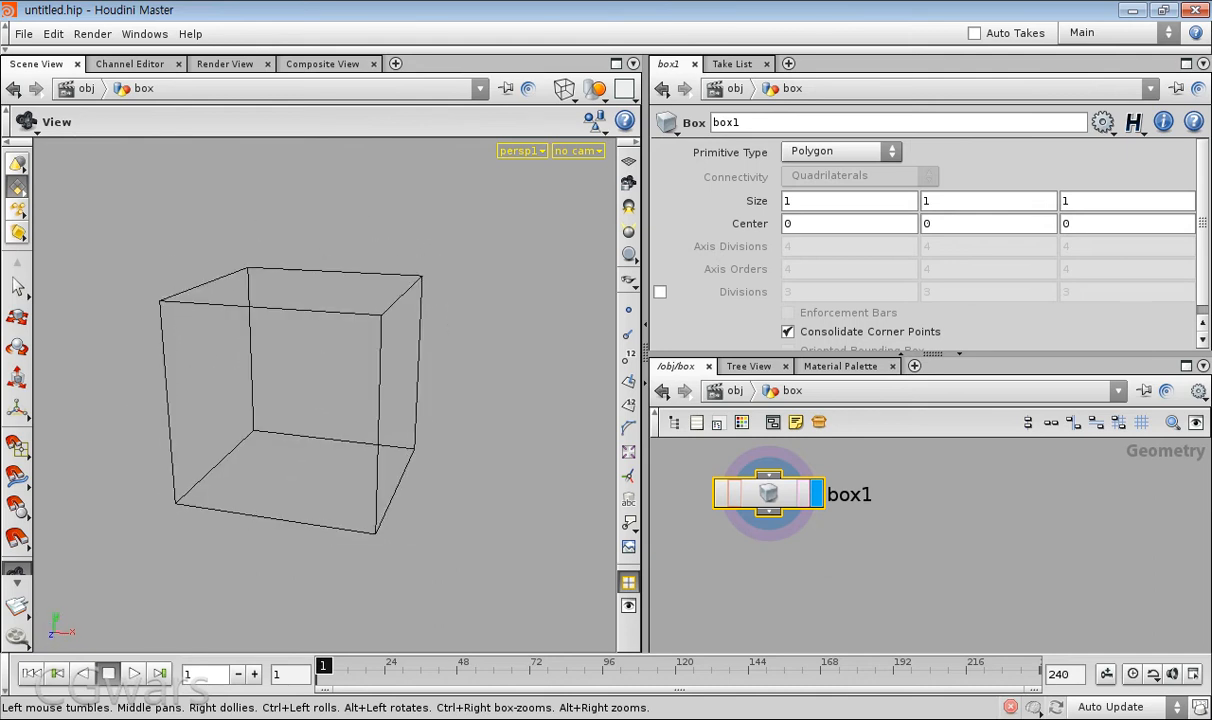
left_click_drag(325, 405, 262, 462)
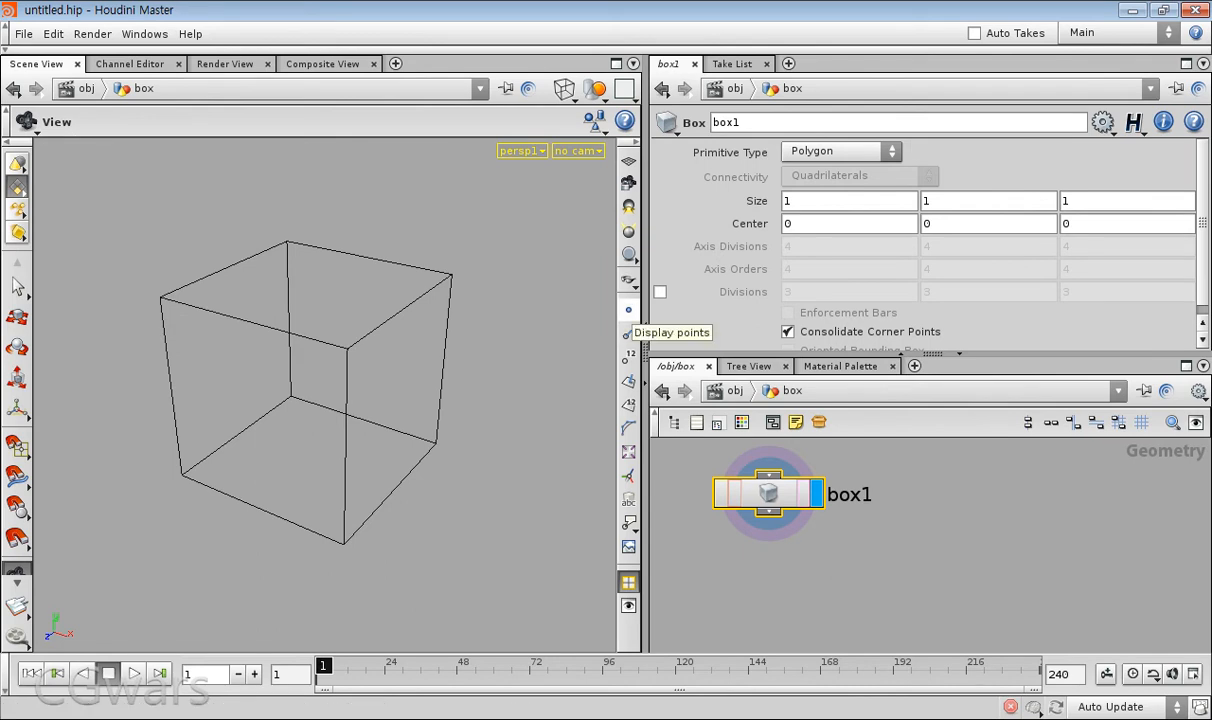
- Display the box's points and point numbers in the viewport
left_click(628, 310)
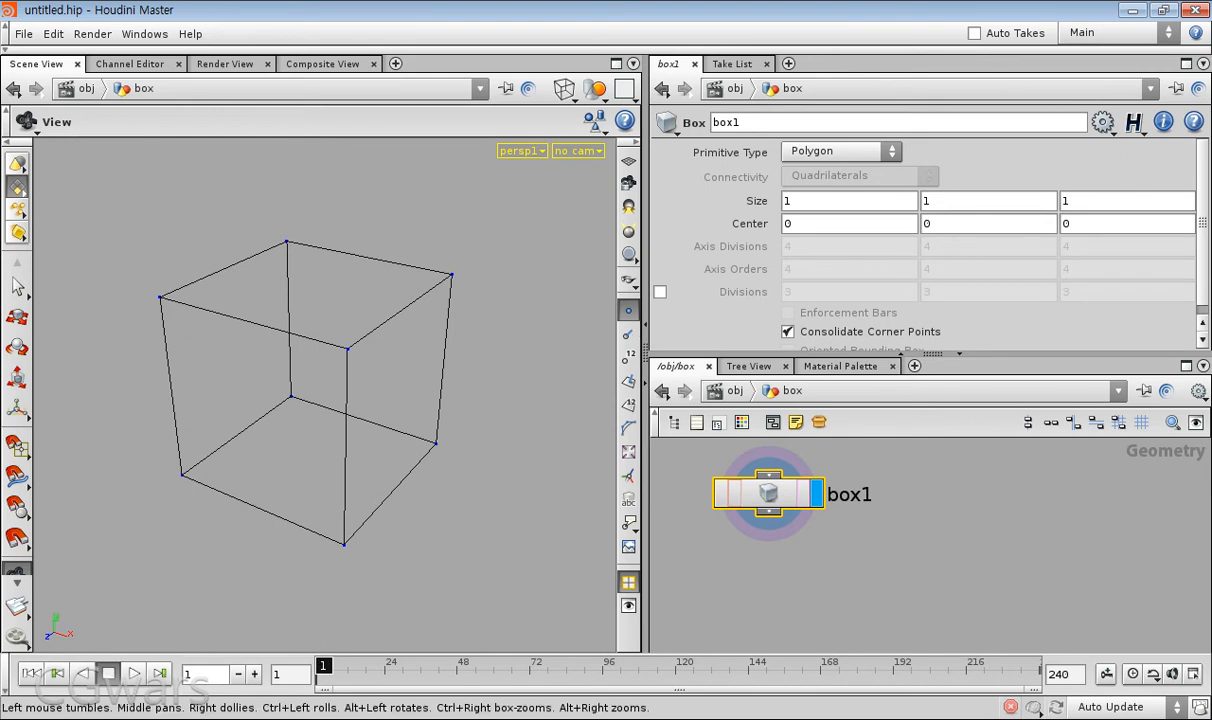
scroll(325, 395, "up", 2)
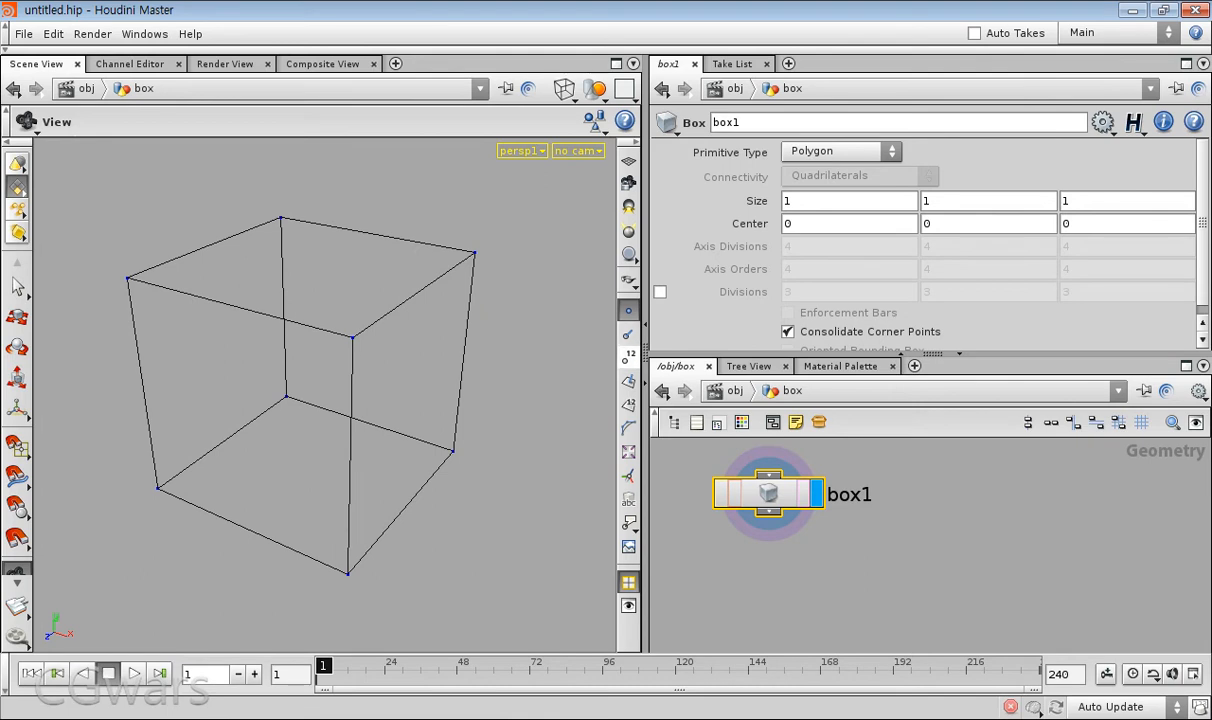
left_click(628, 356)
left_click_drag(325, 395, 297, 415)
scroll(297, 415, "up", 2)
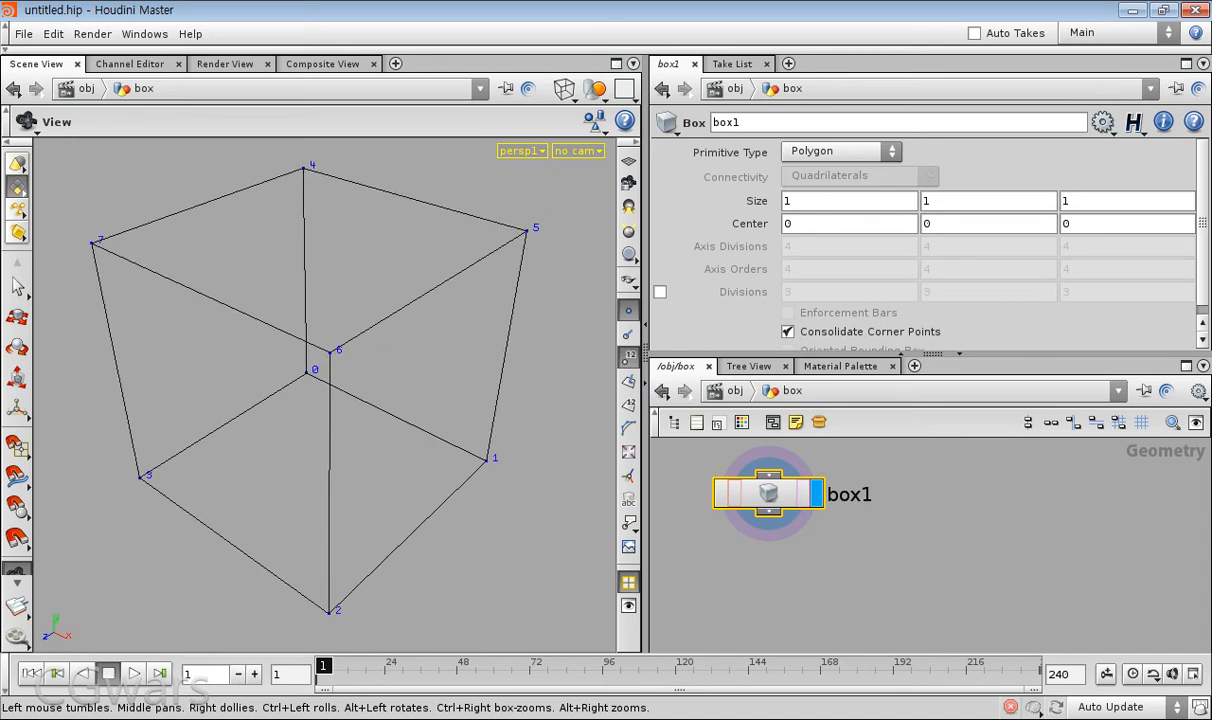
mouse_move(297, 415)
left_mouse_down()
mouse_move(355, 386)
mouse_move(315, 398)
left_mouse_up()
scroll(306, 405, "down", 1)
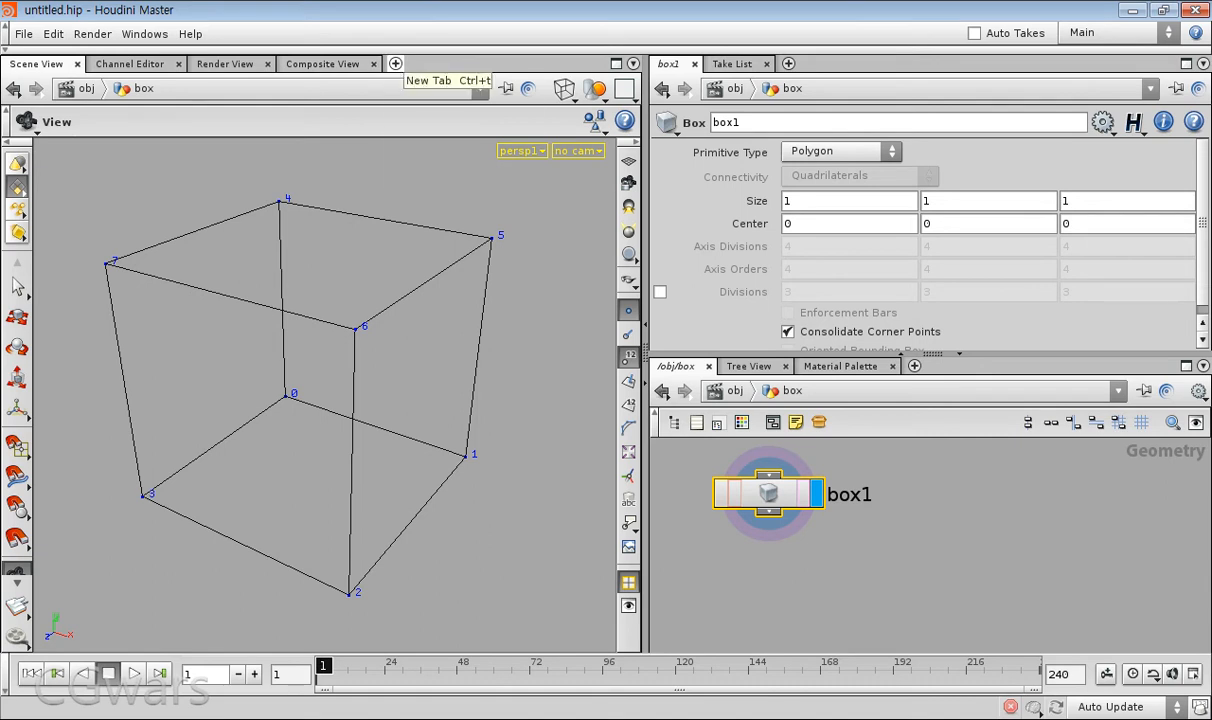
- Add a Details View pane alongside the Scene View for the box1 node
left_click(395, 63)
mouse_move(447, 98)
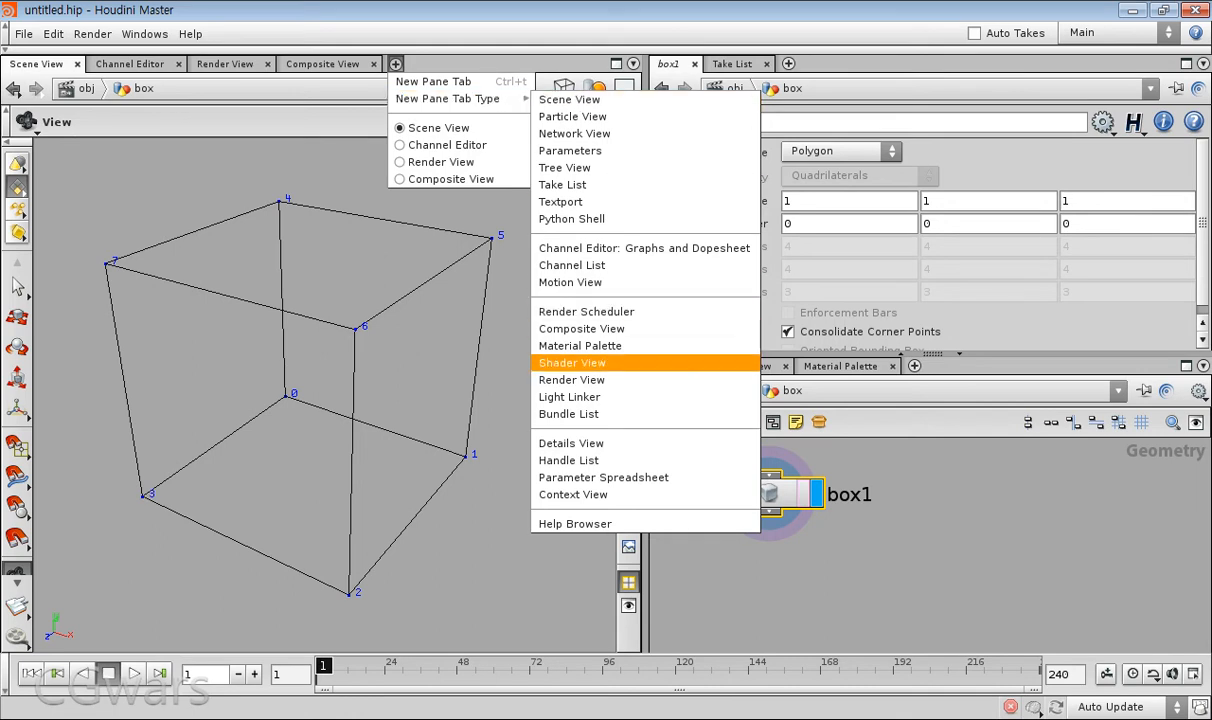
left_click(570, 443)
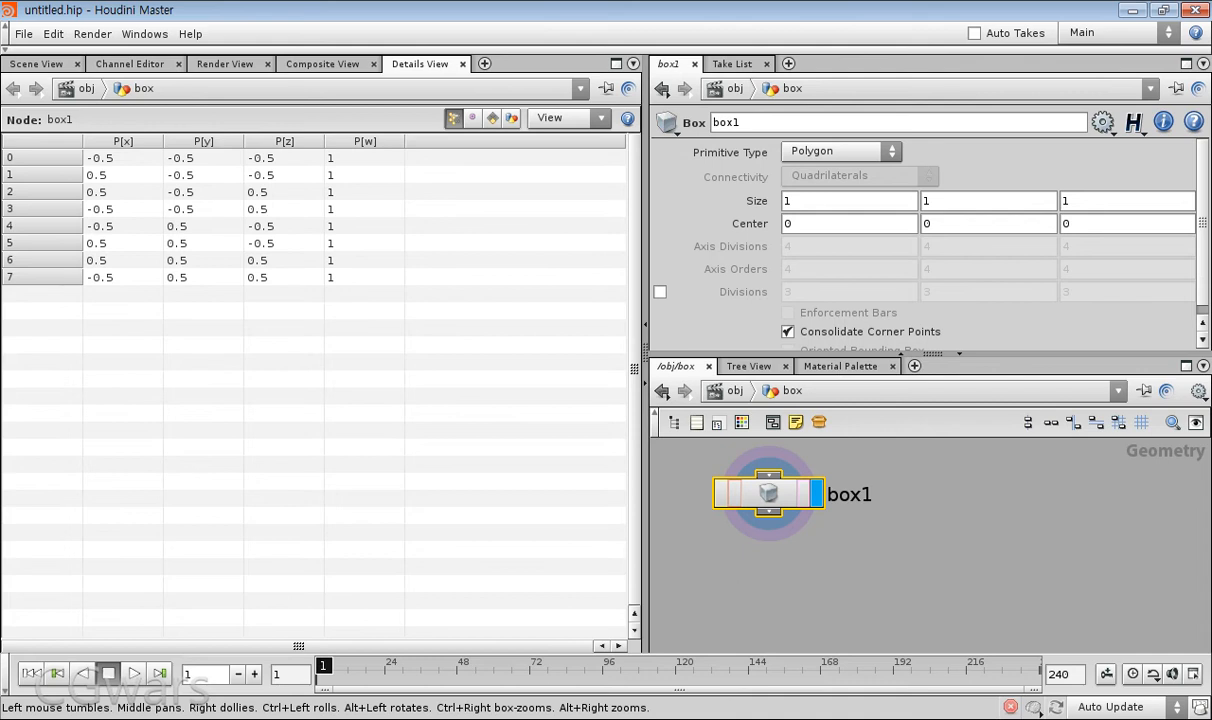
- Return to the Scene View and turn on the construction plane to examine the numbered points against the grid
left_click(37, 64)
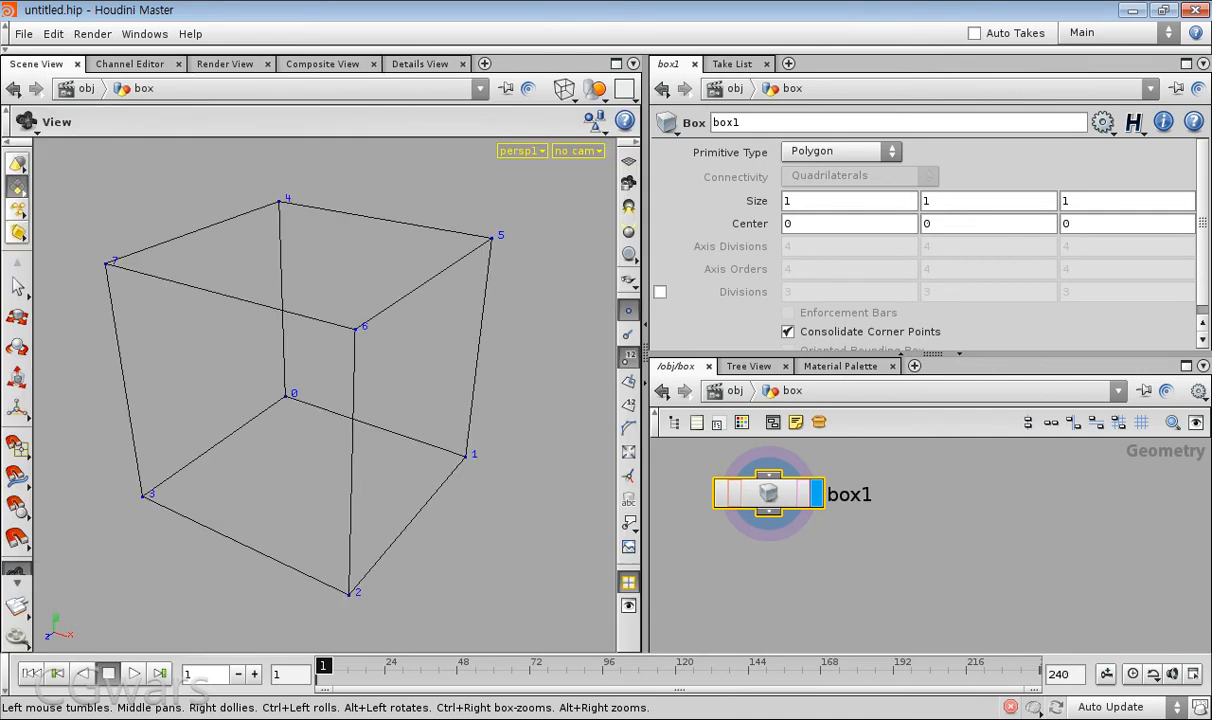
left_click(629, 161)
left_click_drag(310, 330, 382, 450)
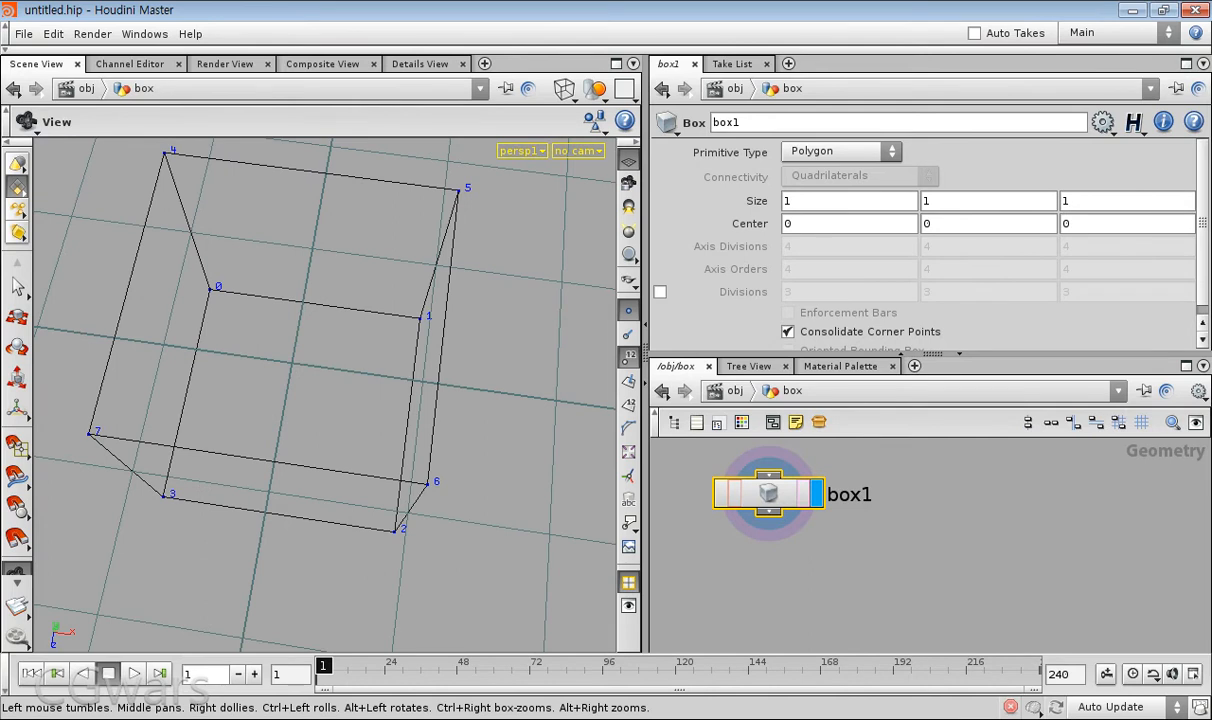
left_click_drag(382, 450, 335, 385)
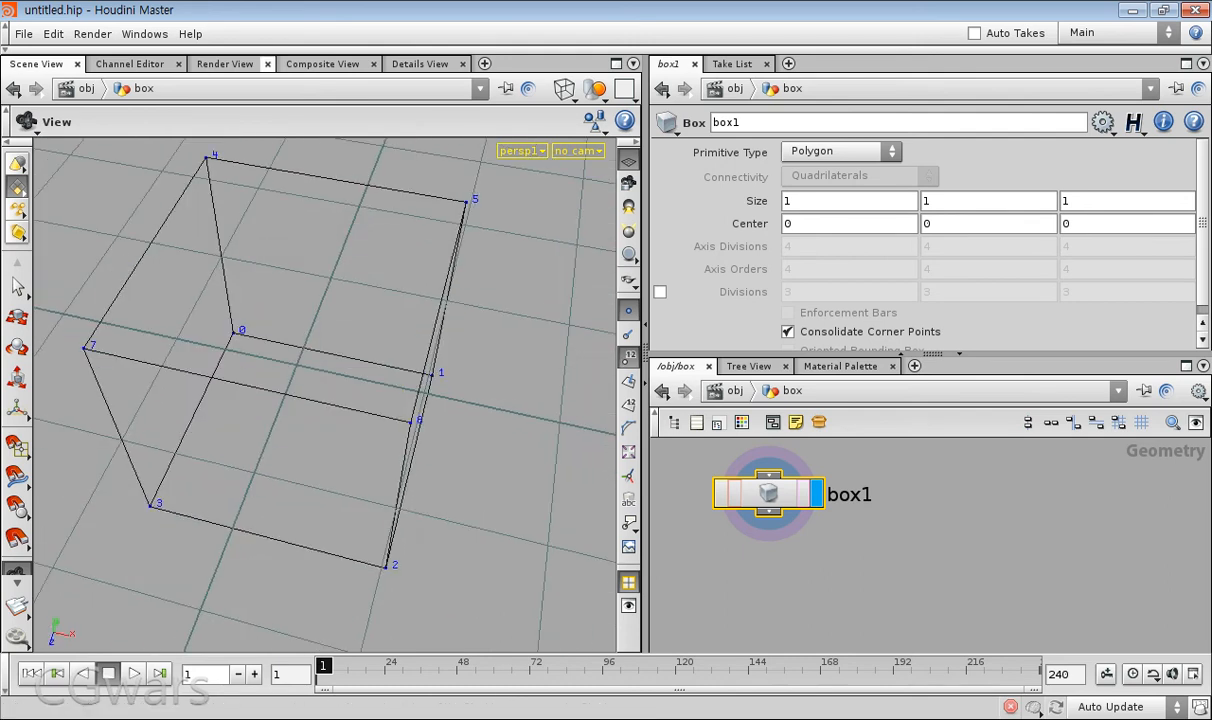
- Inspect the box's point position values and the attribute display options in the Details View
left_click(420, 64)
left_click_drag(204, 157, 204, 263)
left_click(123, 175)
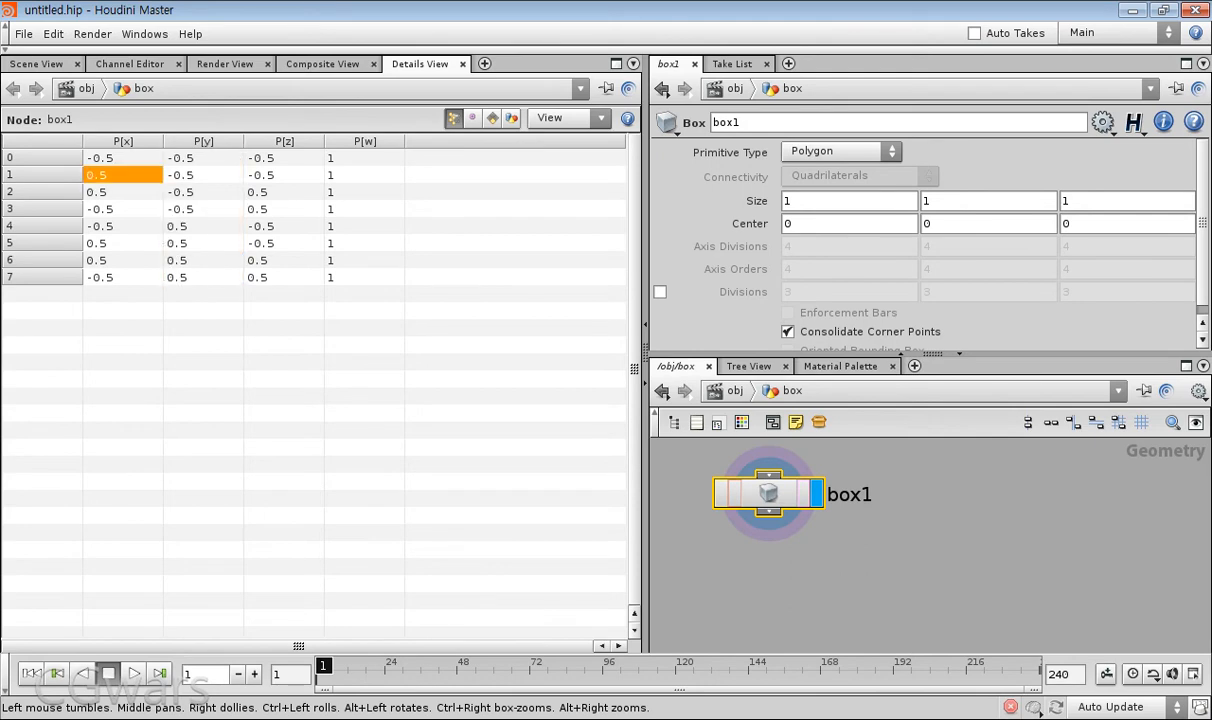
double_click(364, 192)
left_click(364, 260)
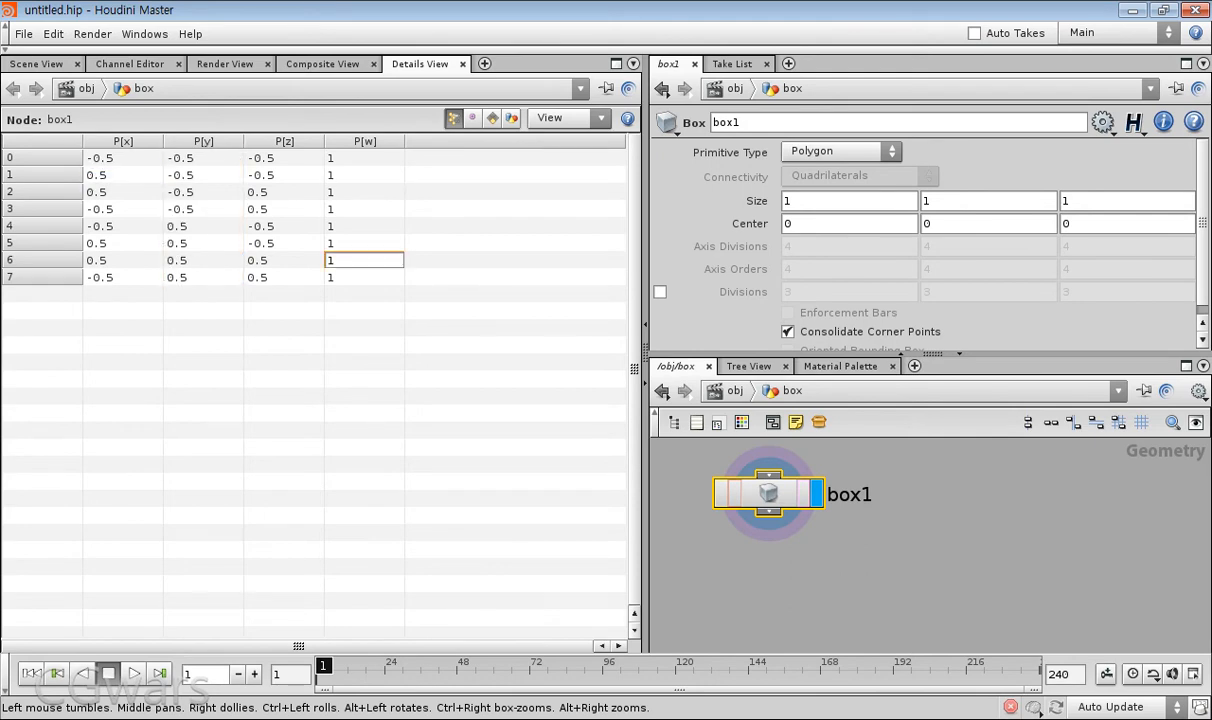
left_click(560, 118)
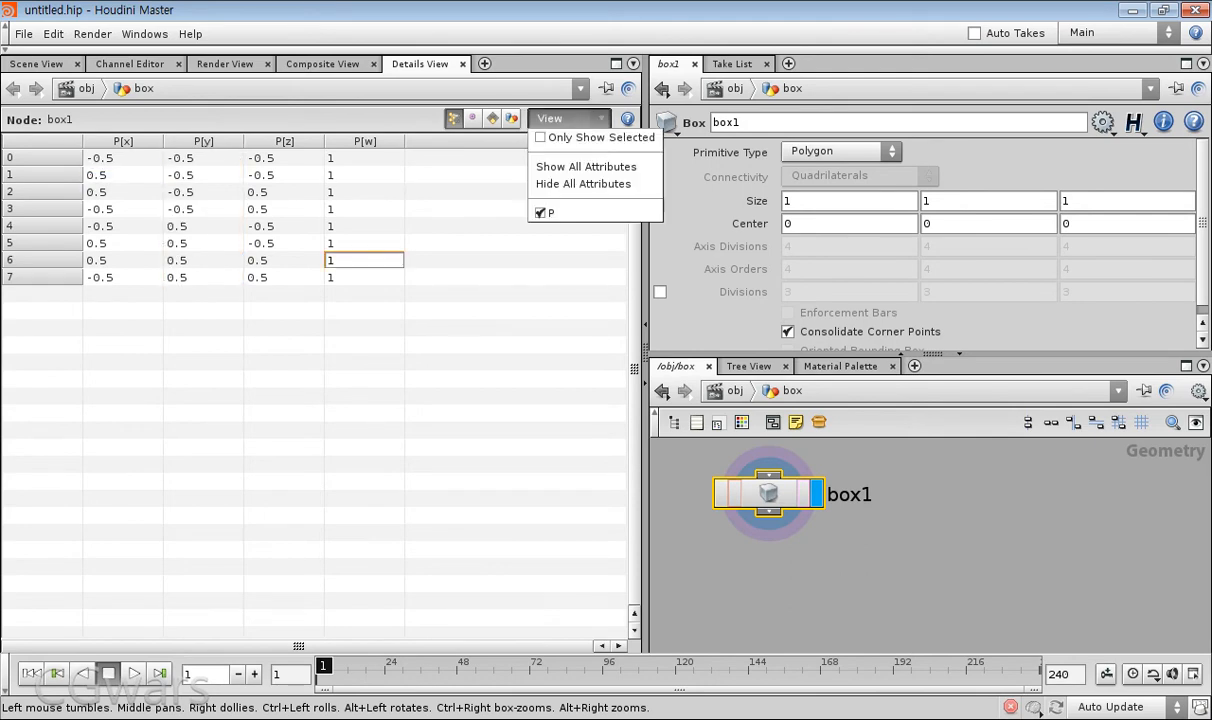
key("Escape")
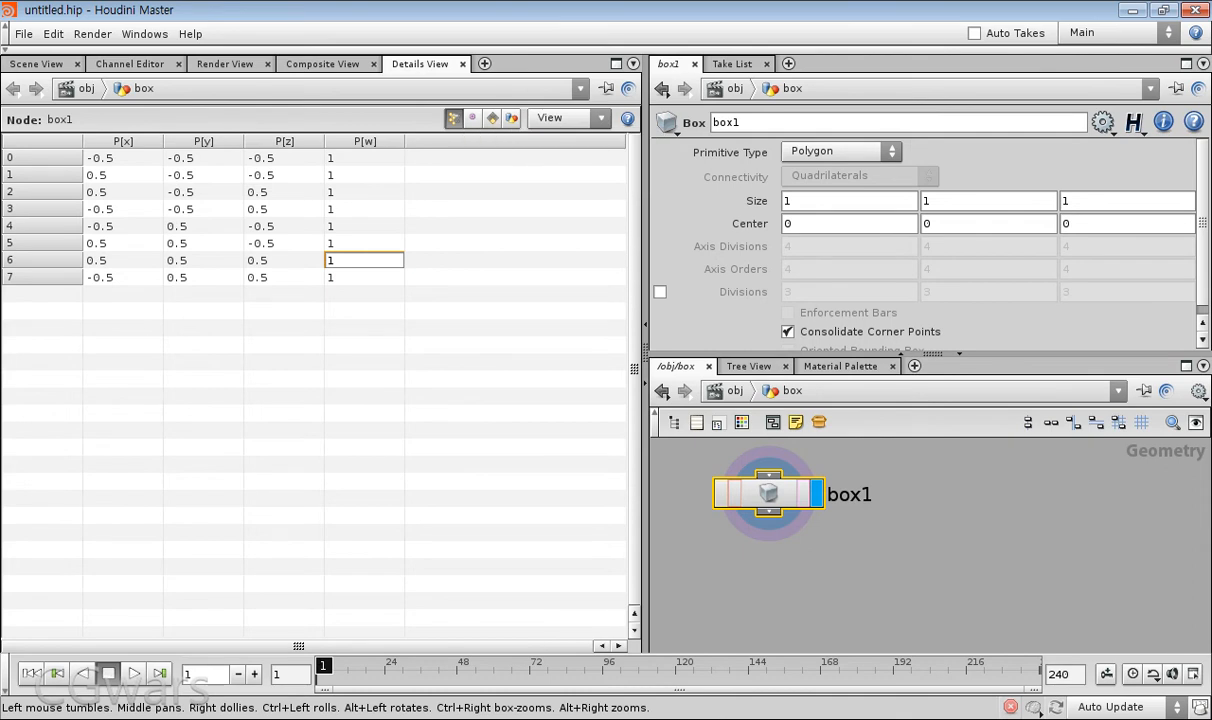
- Look through the box's vertex, primitive and detail listings, ending on the points listing
left_click(473, 118)
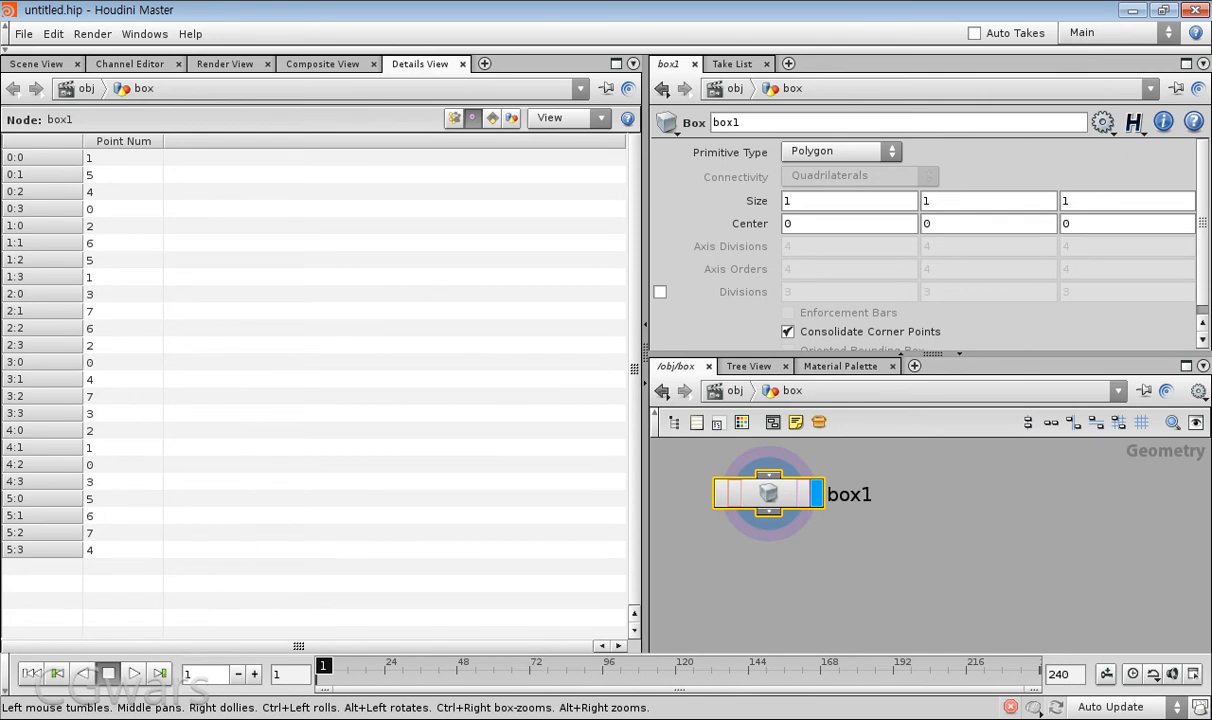
left_click(492, 118)
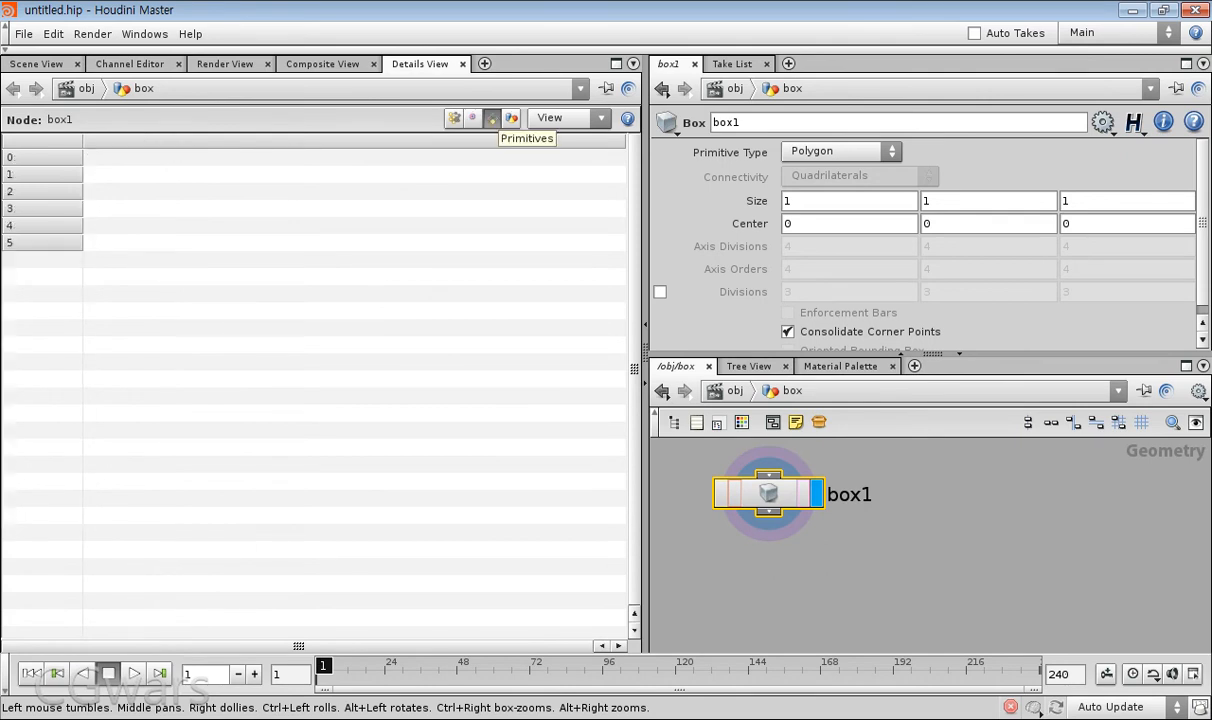
left_click(511, 118)
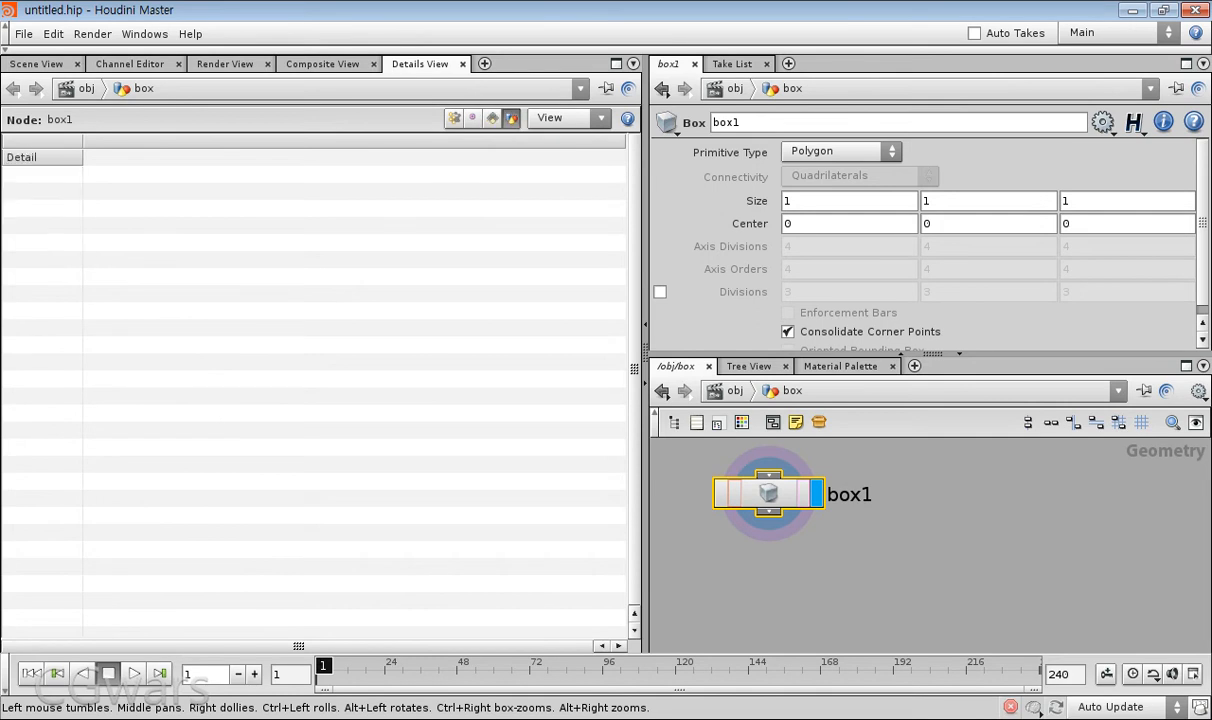
left_click(454, 118)
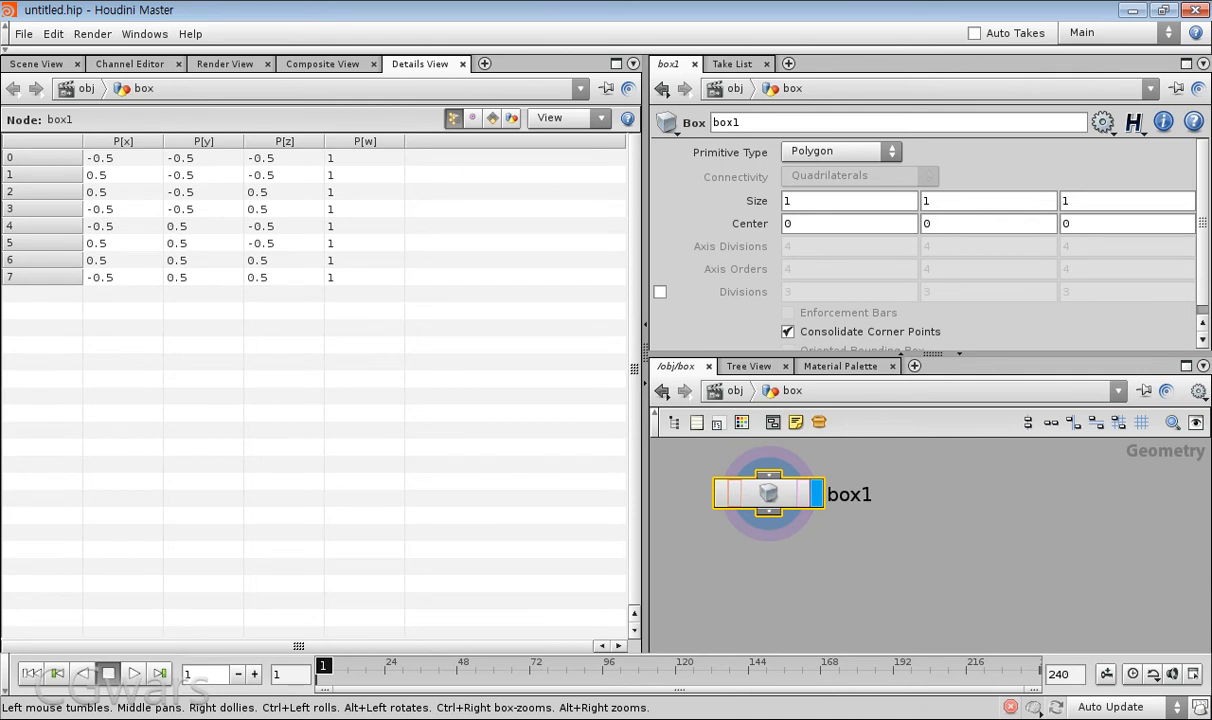
- Go back to the Scene View and hide the construction plane
left_click(36, 63)
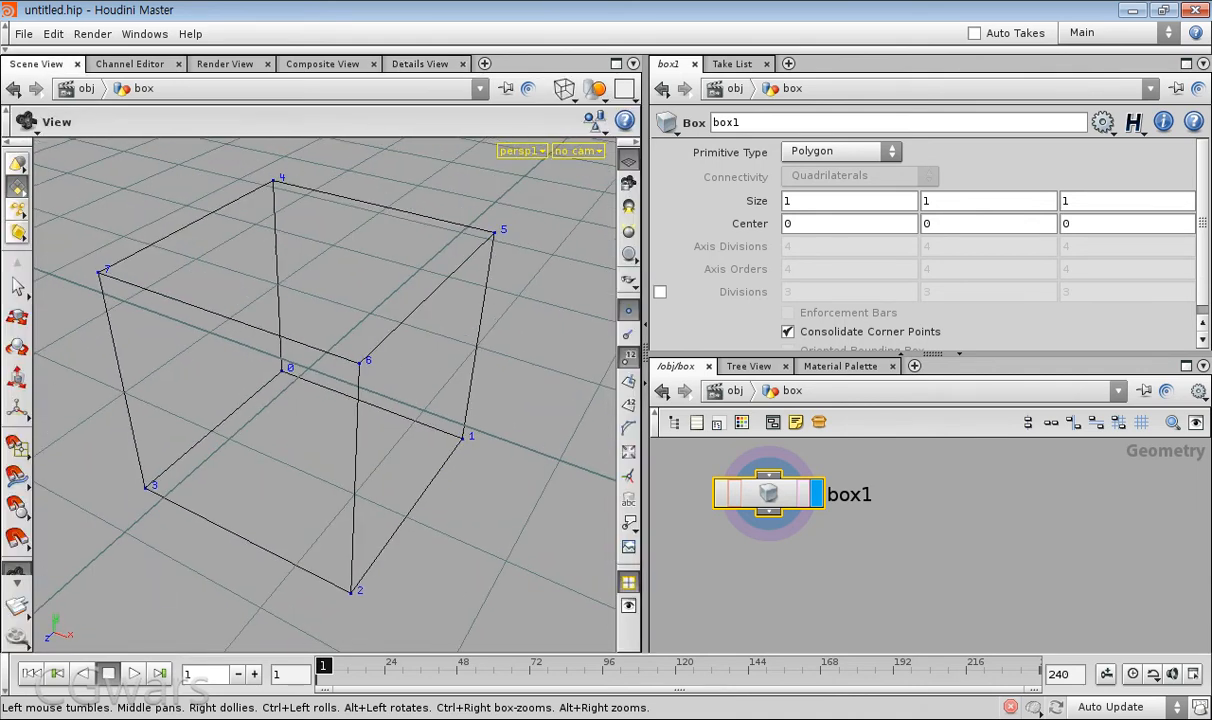
left_click(628, 160)
right_click_drag(330, 400, 318, 345)
- Enlarge the network editor, reposition the box1 node in it and leave the node selected
left_click_drag(768, 493, 762, 501)
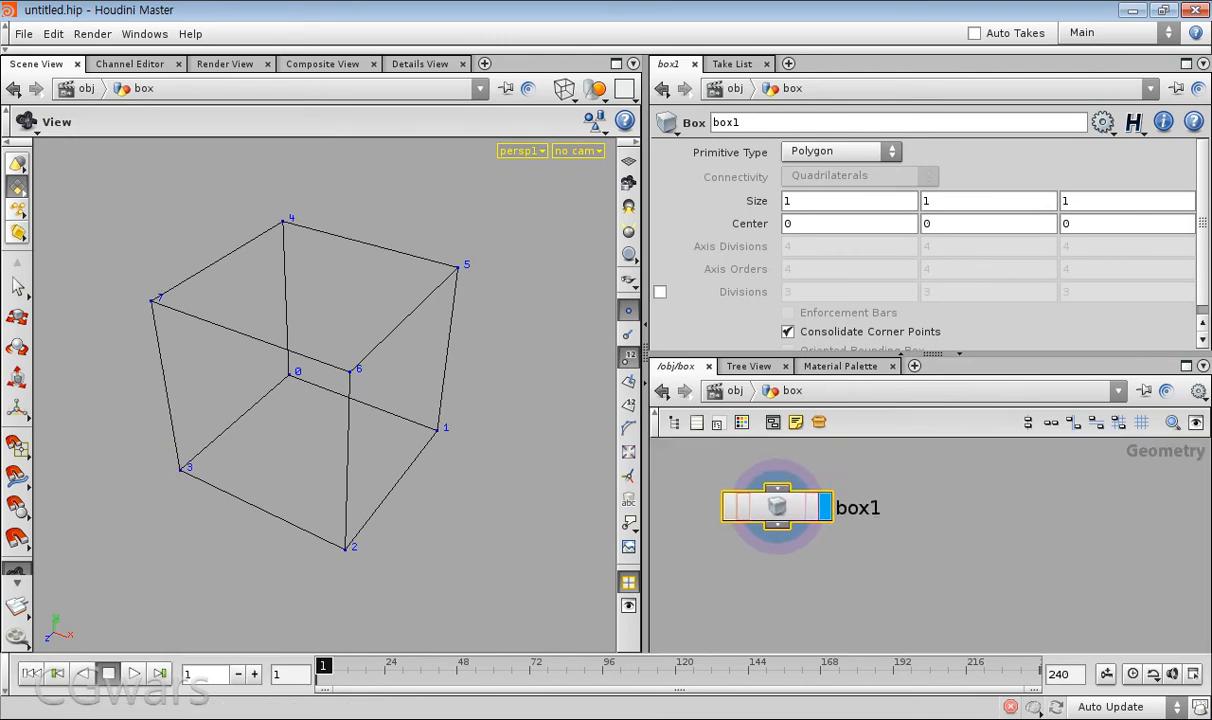
left_click_drag(932, 352, 932, 262)
left_click(690, 460)
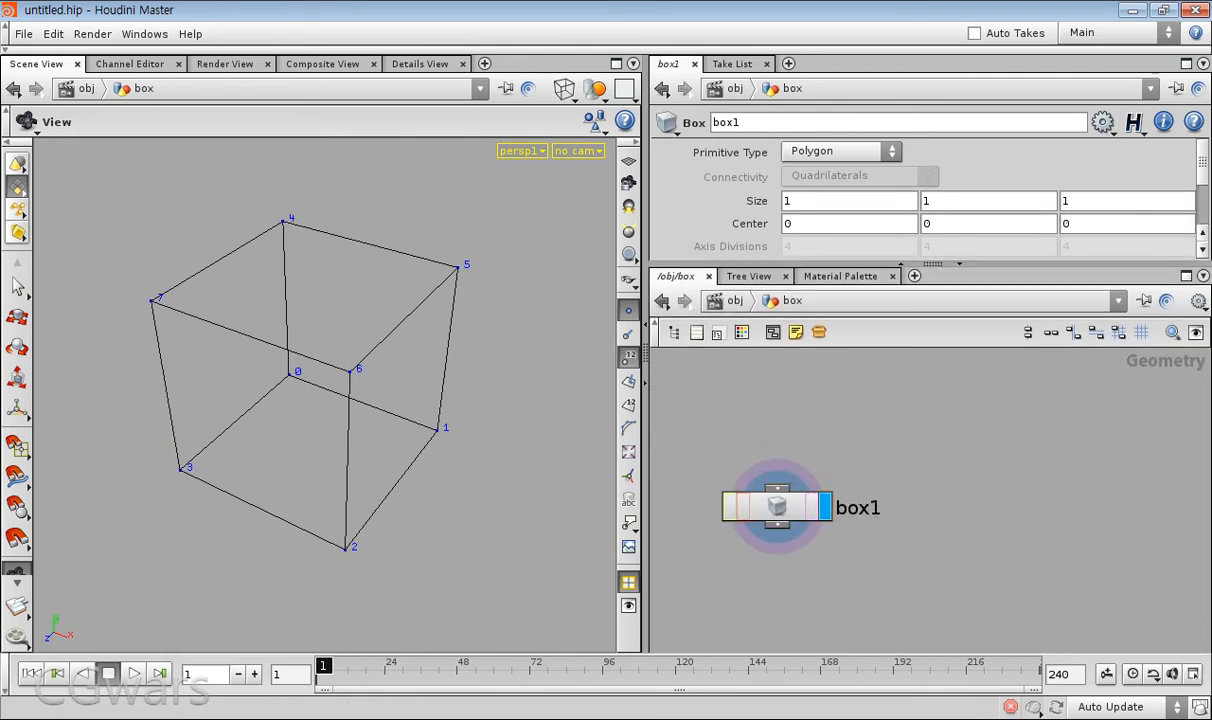
middle_click_drag(690, 460, 685, 440)
left_click_drag(733, 553, 780, 495)
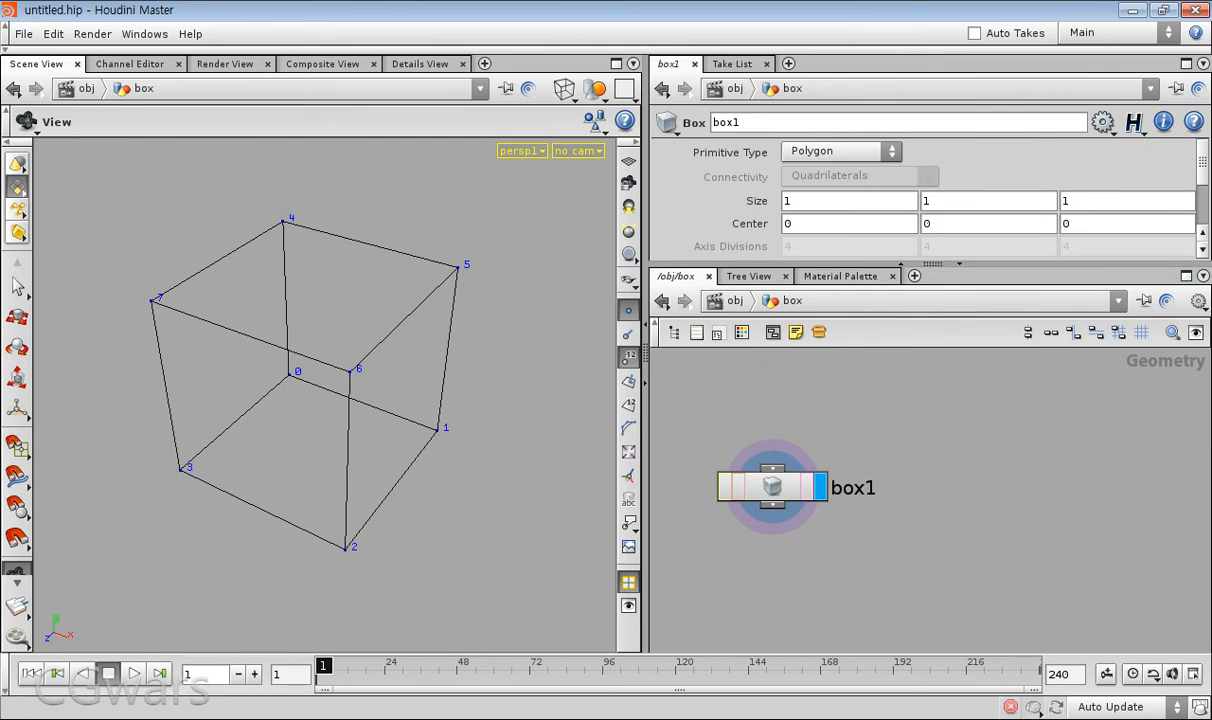
middle_click_drag(780, 520, 788, 484, "alt")
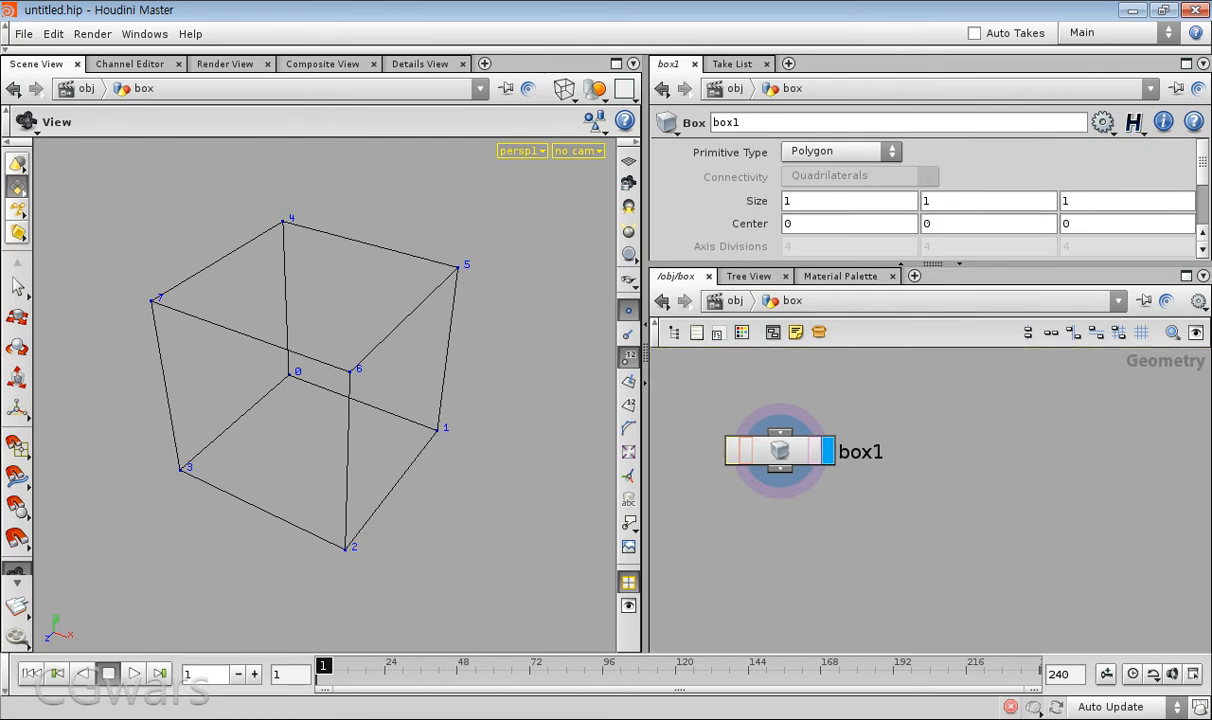
left_click_drag(830, 467, 741, 533)
left_click(915, 398)
left_click_drag(915, 398, 686, 556)
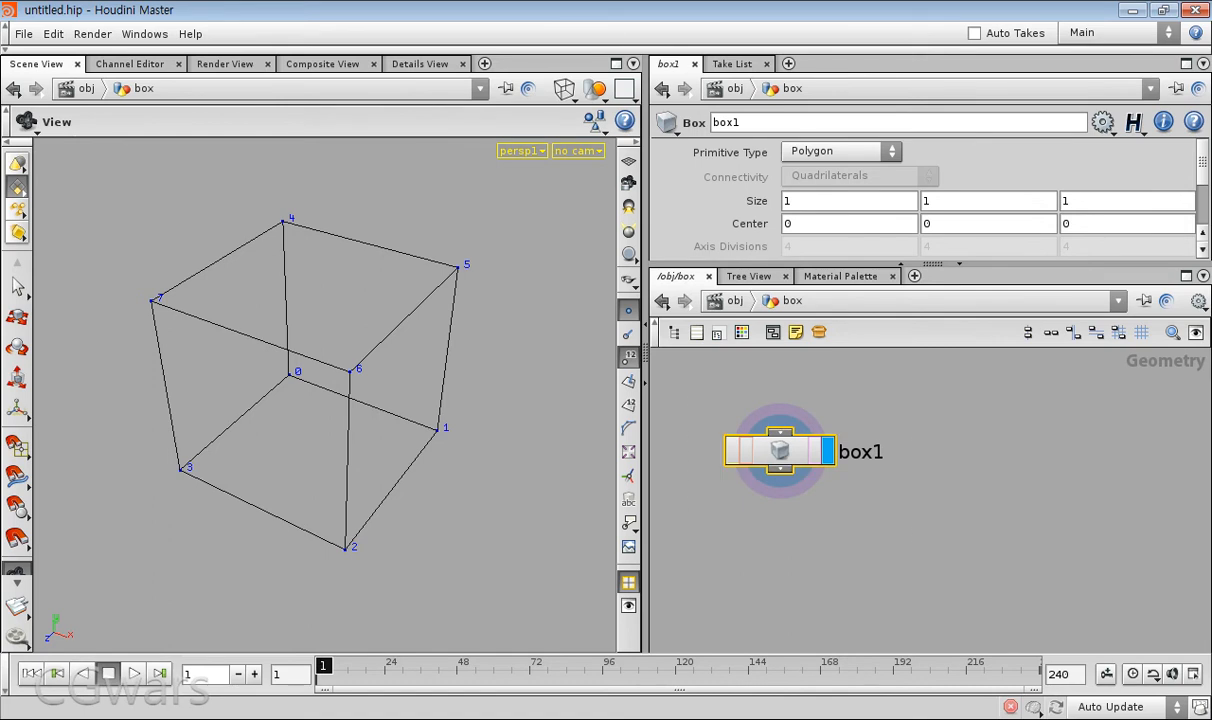
- Switch the viewport to point selection and select point 5 of the box
mouse_move(350, 400)
left_mouse_down()
mouse_move(326, 384)
mouse_move(337, 392)
left_mouse_up()
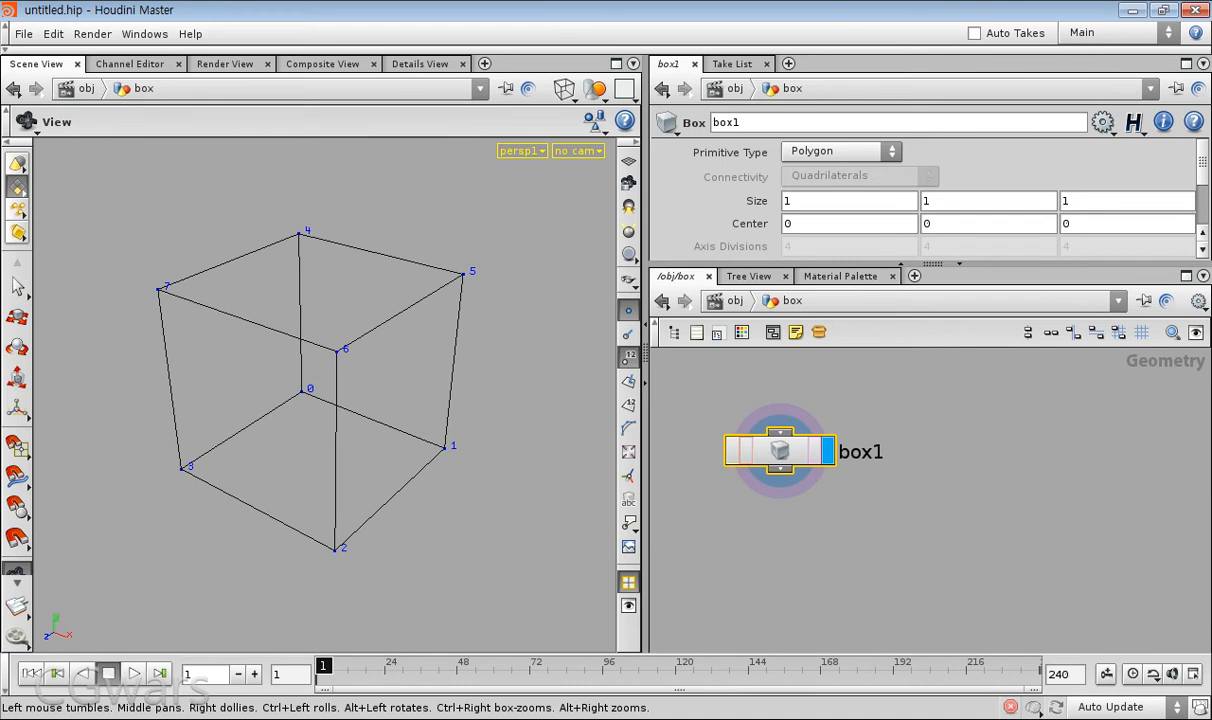
key("s")
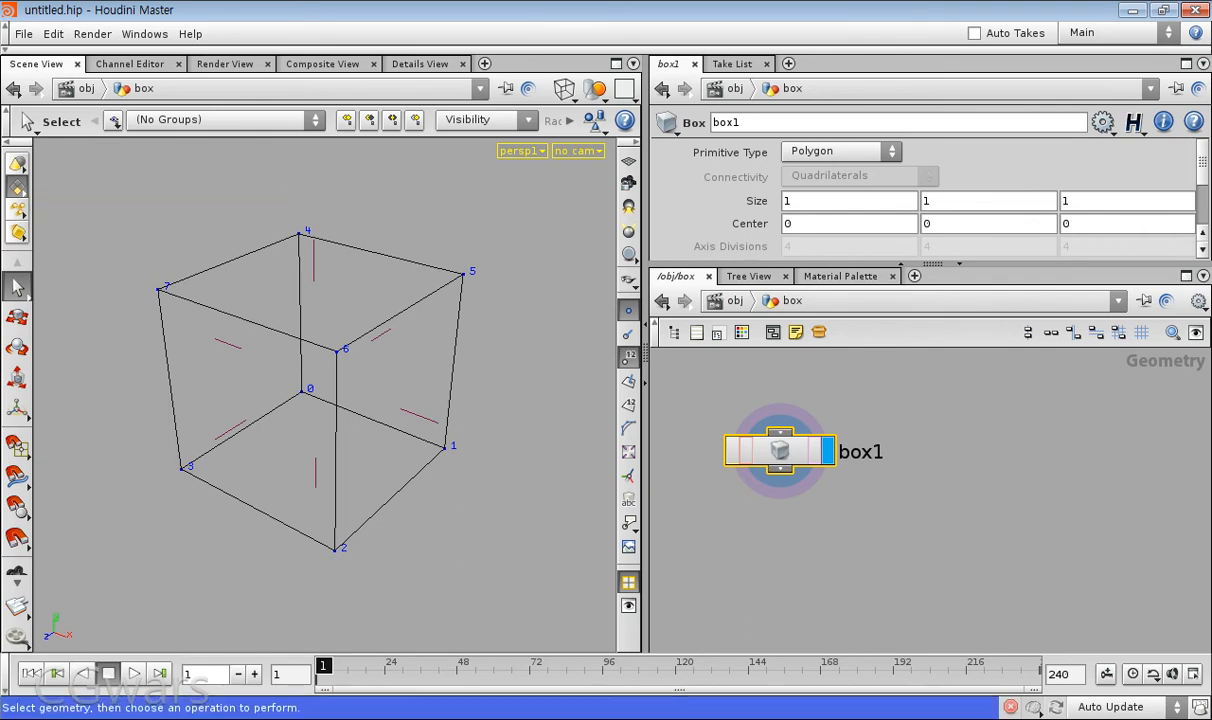
key("2")
left_click_drag(106, 390, 105, 393)
left_click_drag(364, 259, 439, 252)
left_click_drag(422, 214, 591, 390)
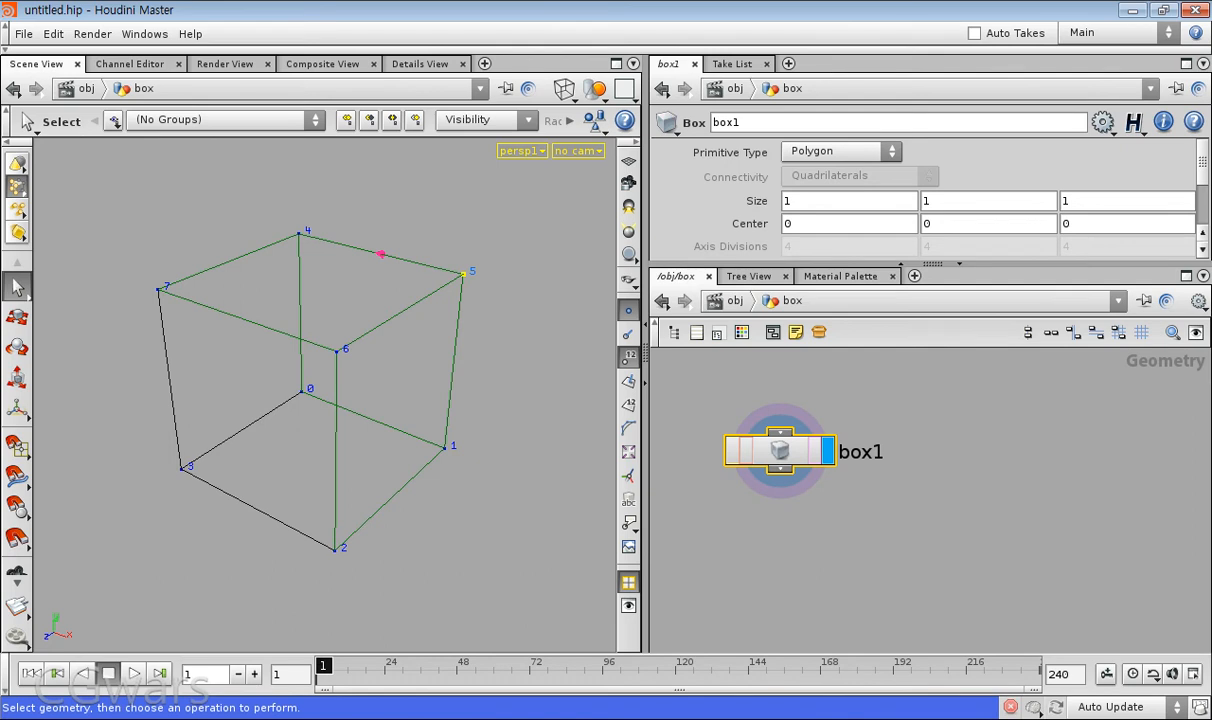
- Append an Edit node to box1 that acts on the selected point
key("Tab")
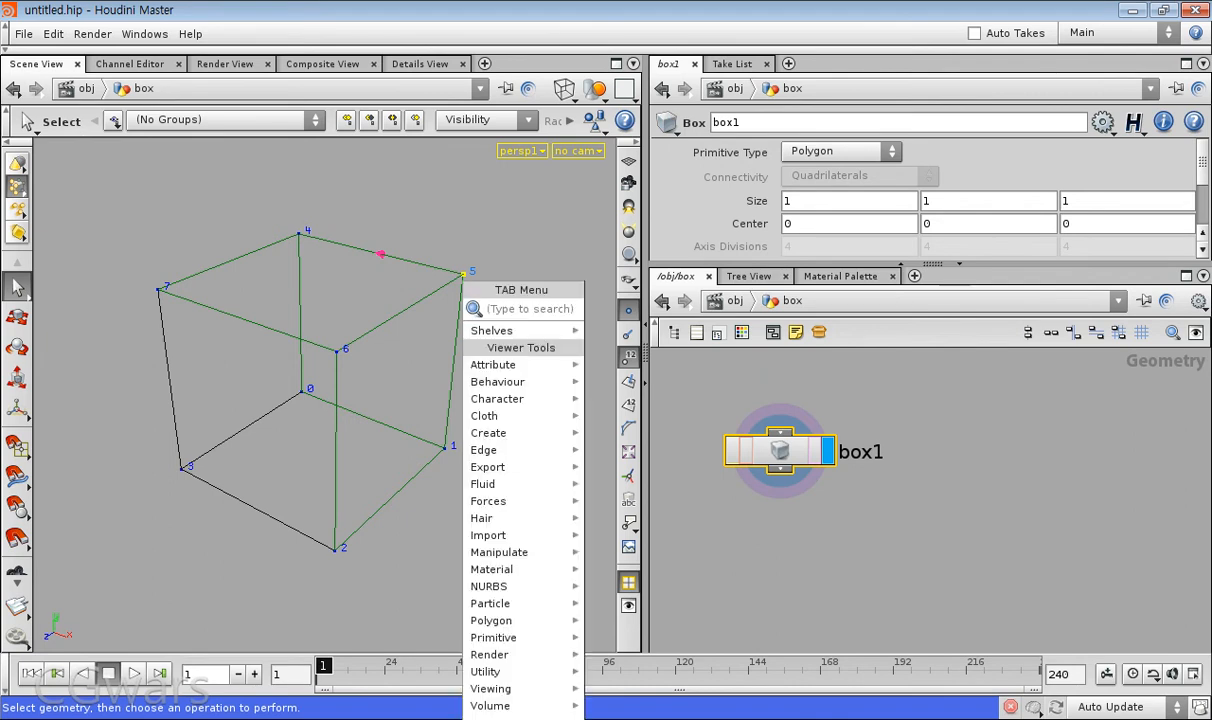
type("edge")
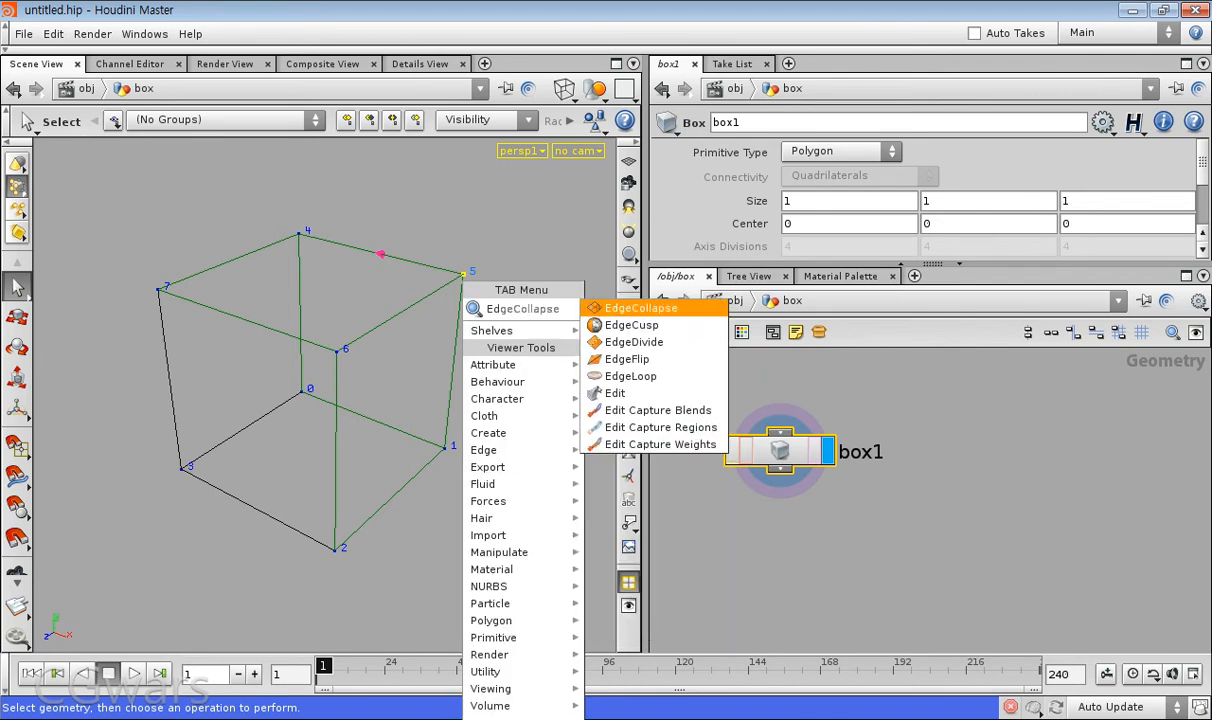
key("BackSpace")
key("BackSpace")
type("it")
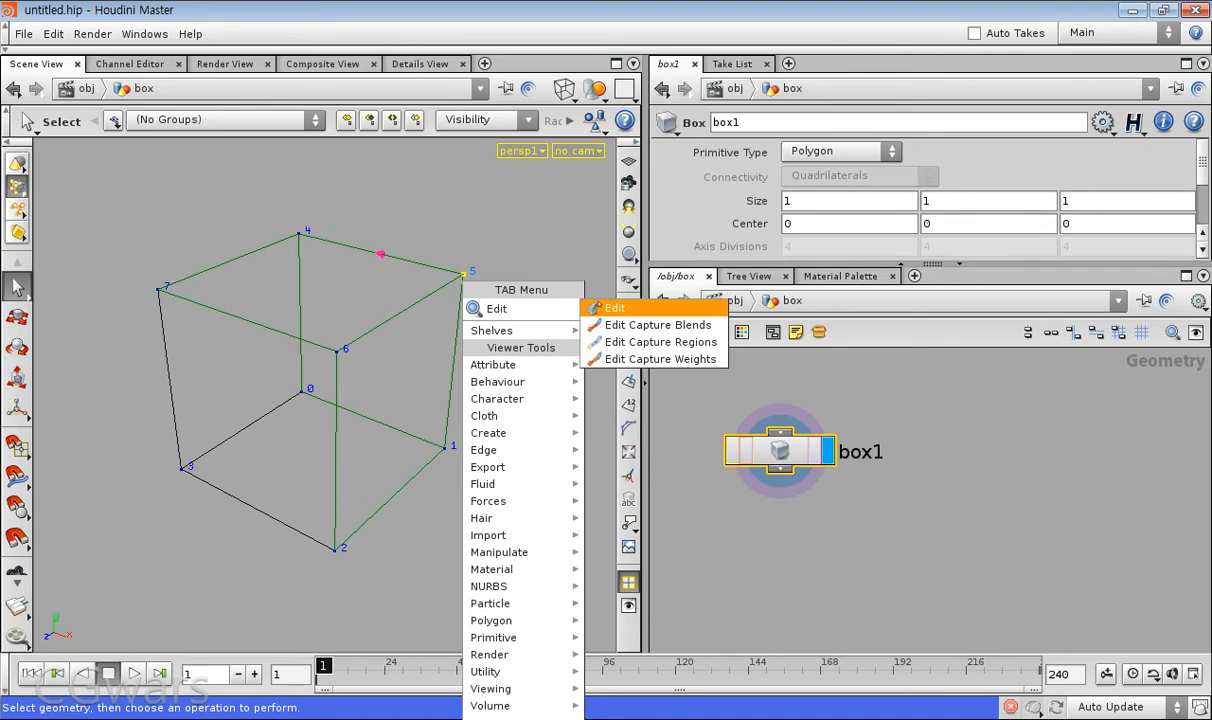
key("Return")
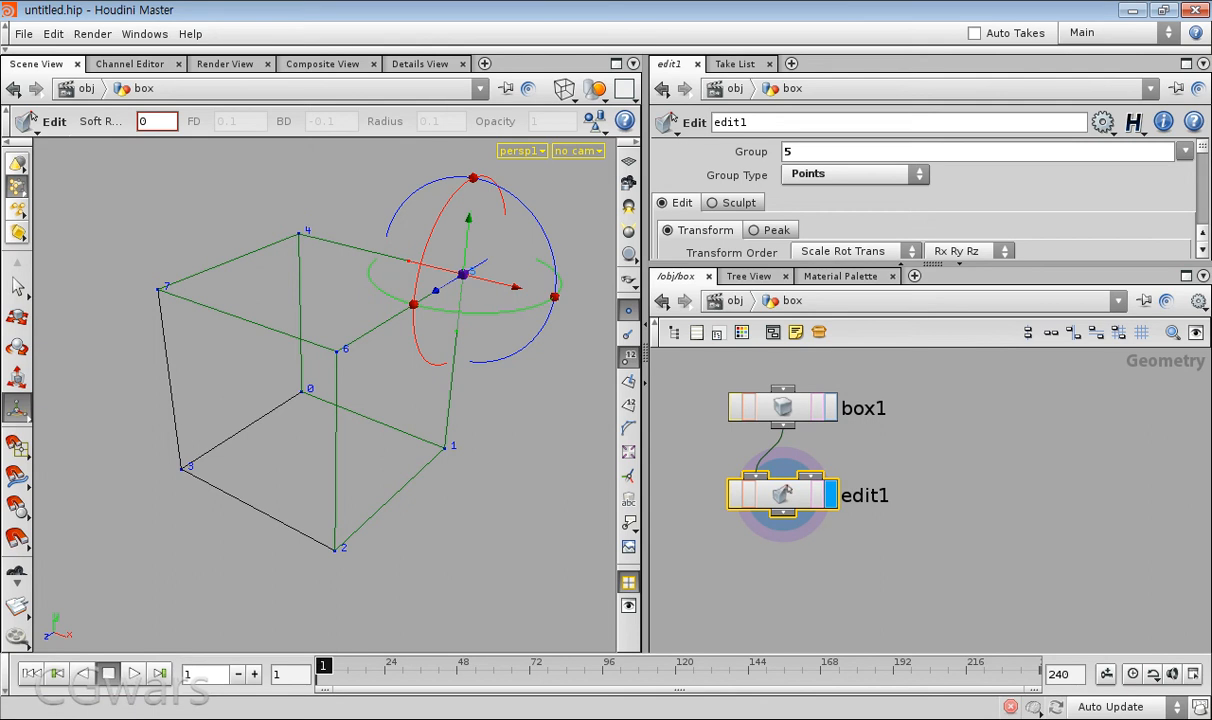
- Enlarge the parameter area and move point 5 outward by about 0.316 in X, 0.228 in Y and 0.302 in Z
left_click_drag(932, 264, 932, 391)
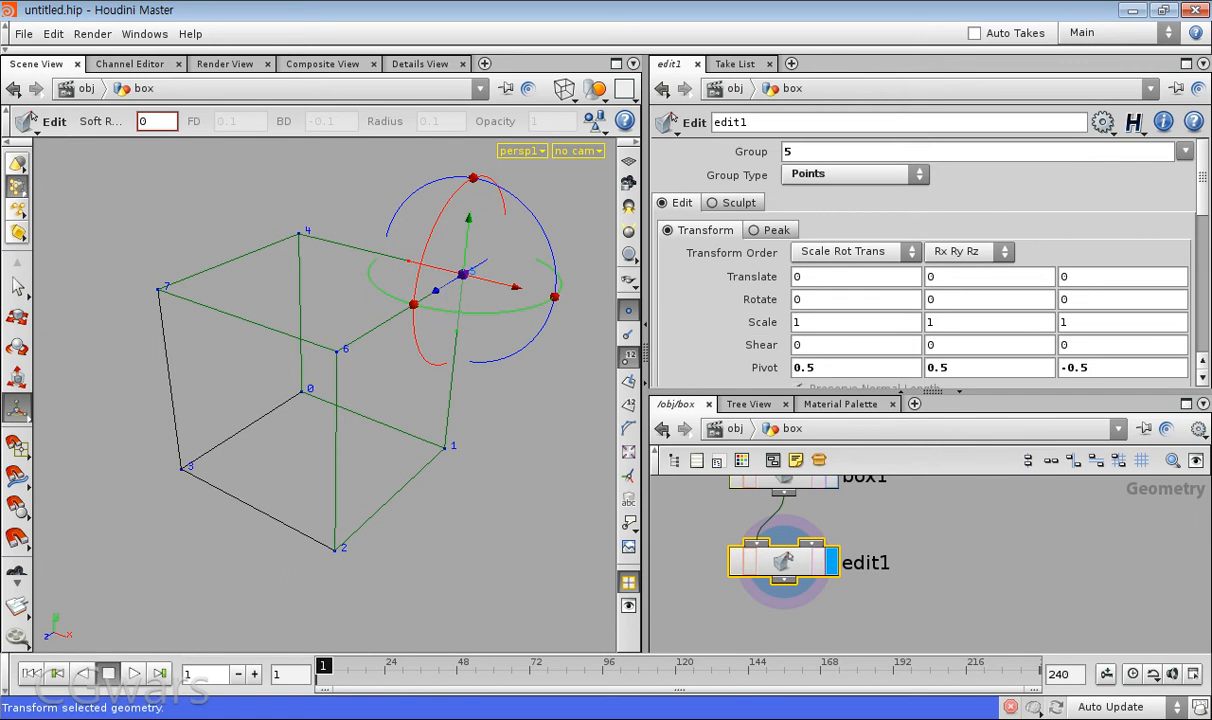
left_click_drag(505, 284, 540, 293)
left_click_drag(480, 301, 448, 324)
left_click_drag(479, 265, 486, 215)
left_click_drag(510, 261, 532, 267)
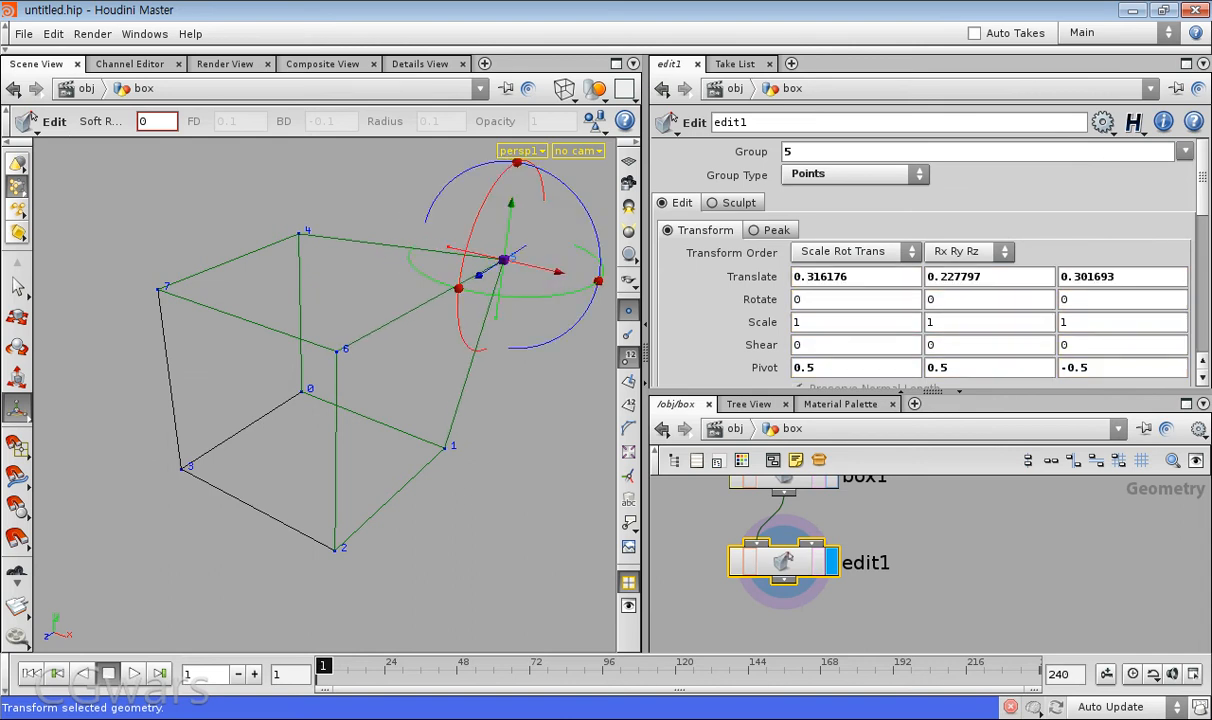
- Enlarge the network editor to fit both nodes and select point 4 as the target of the Edit node
left_click_drag(800, 391, 800, 355)
scroll(850, 275, "down", 1)
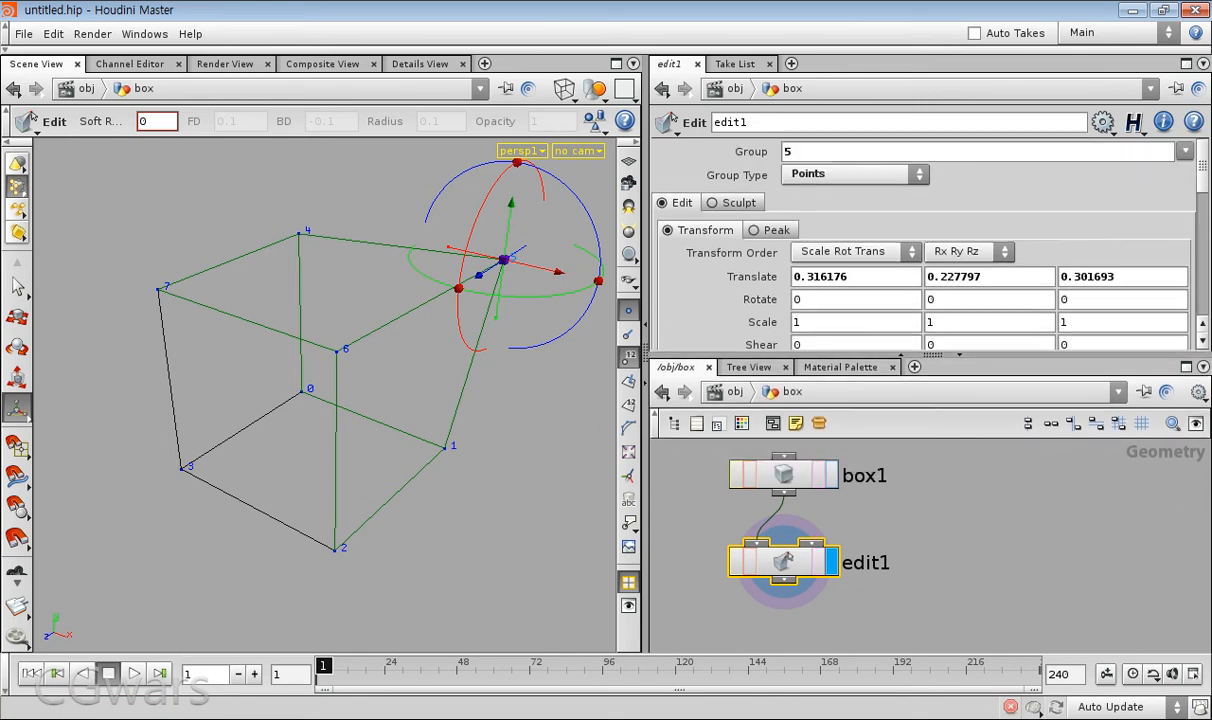
scroll(710, 290, "up", 1)
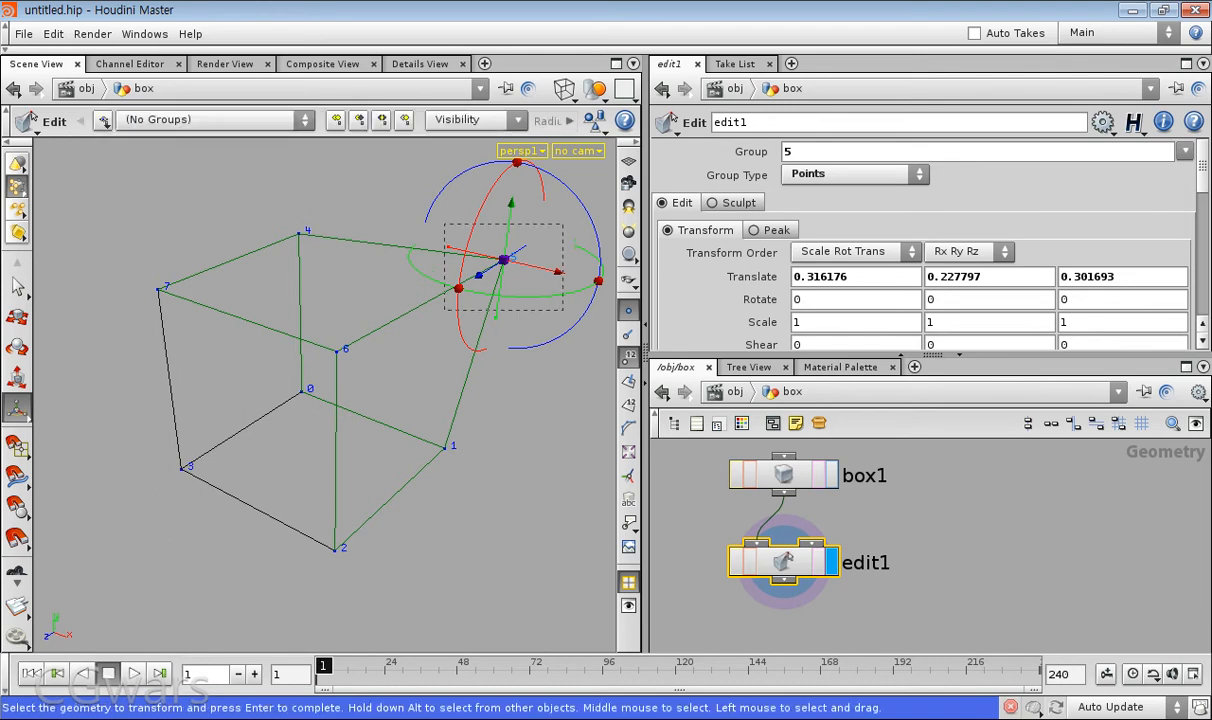
left_click_drag(257, 222, 338, 270)
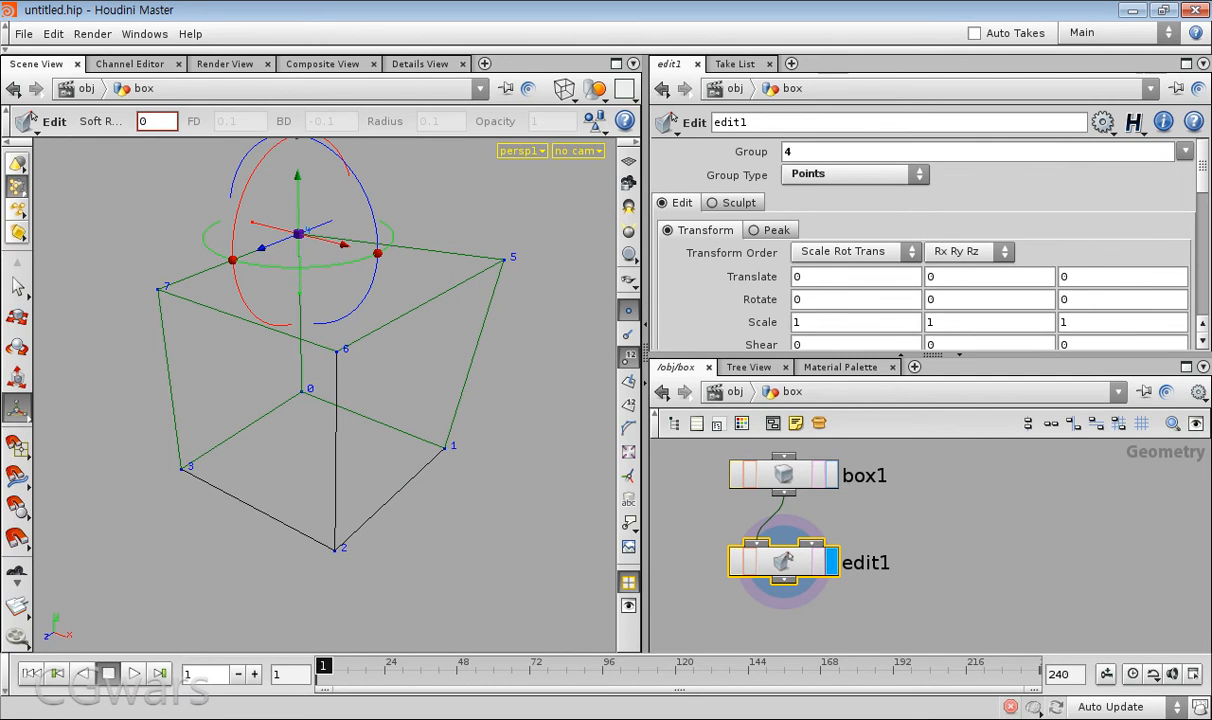
- Enlarge the parameter area, move point 1 outward by about 0.23 in X, and lower point 2 by about 0.216 in Y
left_click_drag(932, 355, 932, 483)
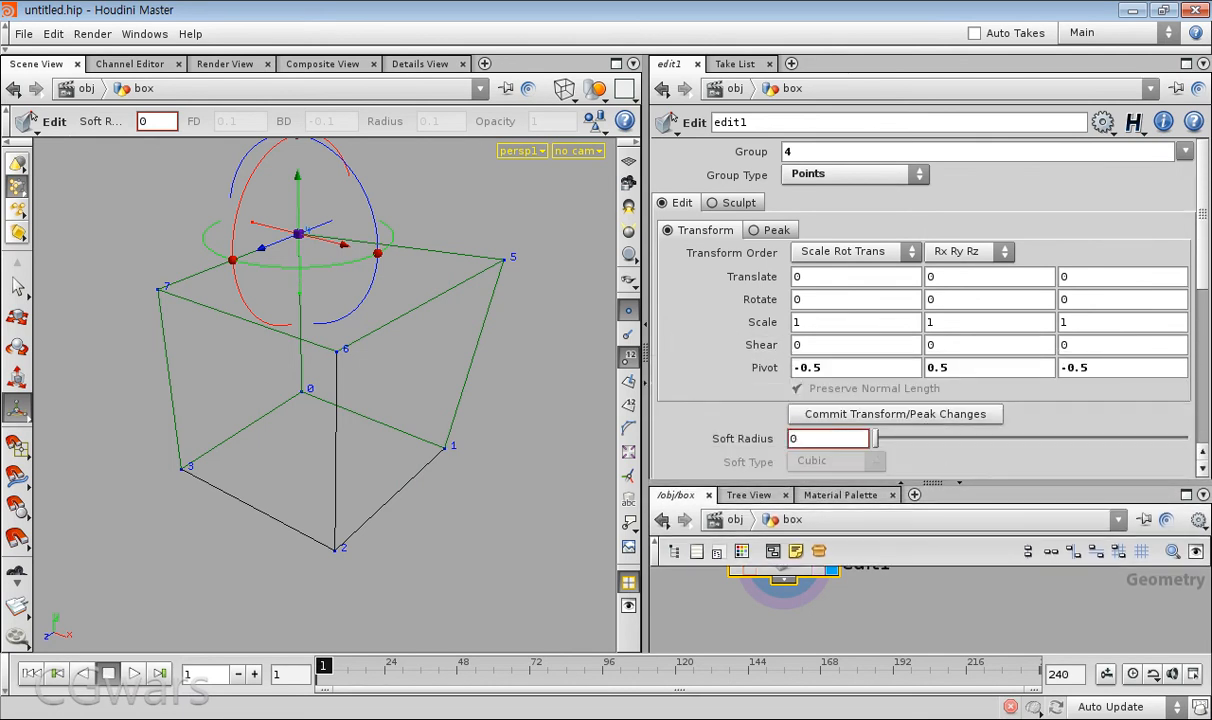
left_click_drag(103, 238, 184, 346)
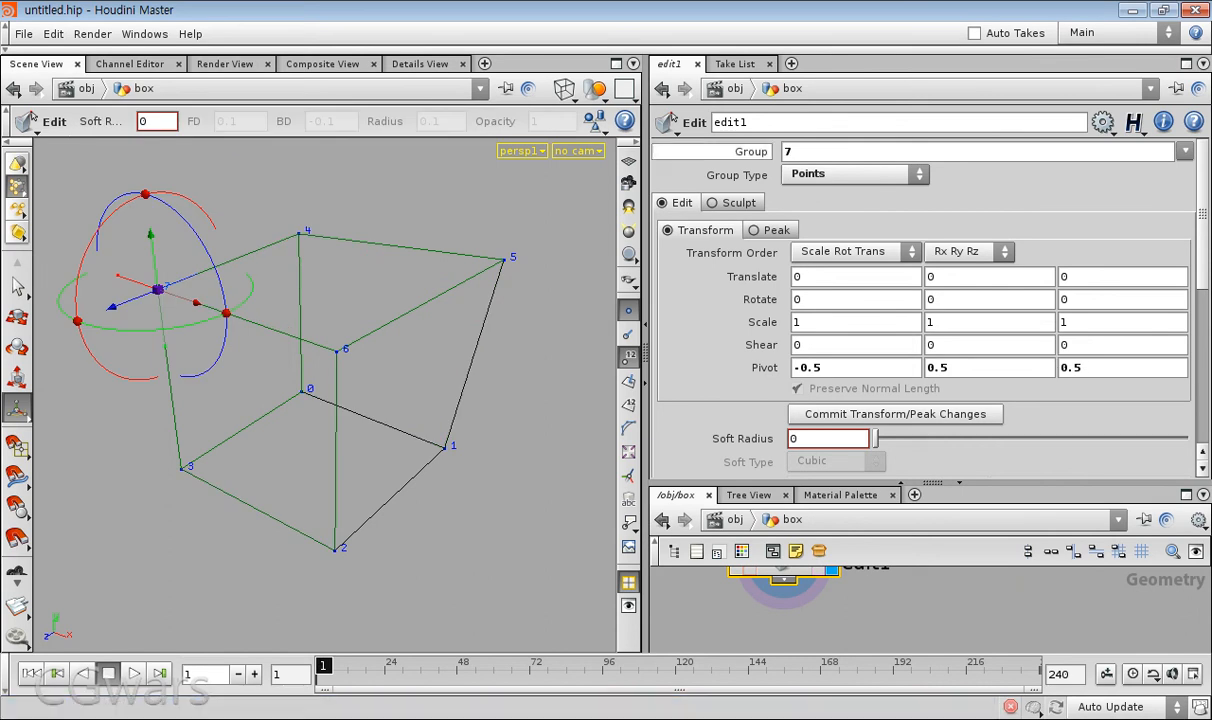
left_click(181, 468)
left_click_drag(305, 468, 362, 595)
left_click_drag(311, 311, 379, 368)
left_click_drag(467, 411, 515, 475)
left_click_drag(292, 541, 365, 573)
left_click_drag(335, 509, 335, 544)
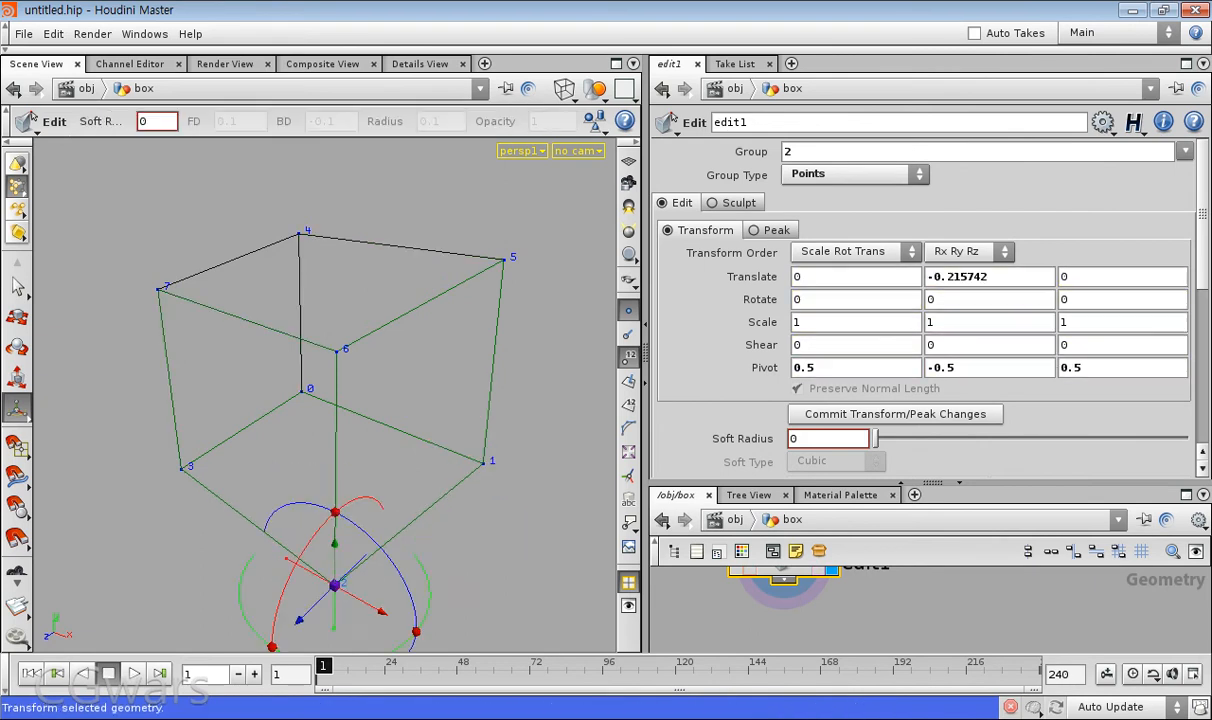
- Enlarge the network editor to fit both nodes and move point 3 of the box outward and downward
left_click_drag(938, 483, 938, 399)
middle_click_drag(945, 515, 939, 544)
left_click_drag(939, 544, 745, 626)
left_click_drag(157, 419, 257, 490)
left_click_drag(138, 496, 89, 527)
left_click_drag(125, 455, 132, 498)
- Move point 0 downward, point 4 outward, and point 7 by about 0.184 in Z
left_click_drag(274, 364, 303, 392)
left_click_drag(258, 325, 261, 377)
left_click_drag(222, 221, 310, 236)
left_click_drag(128, 266, 188, 313)
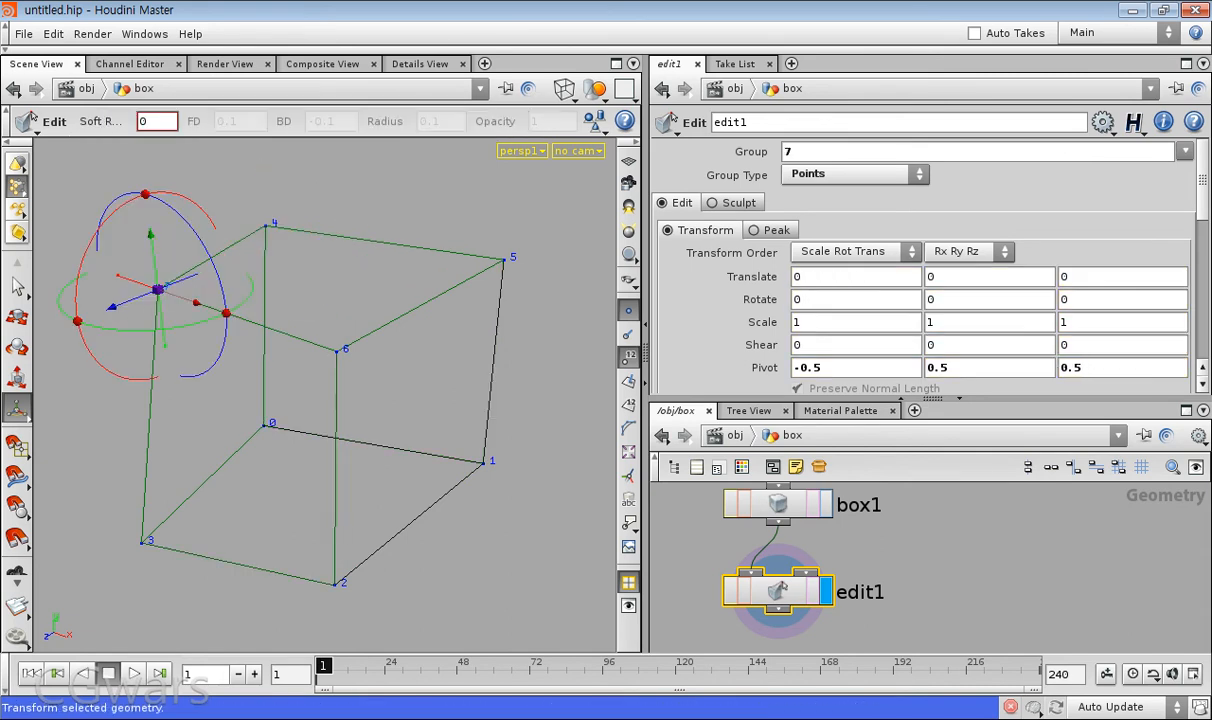
left_click_drag(116, 304, 83, 317)
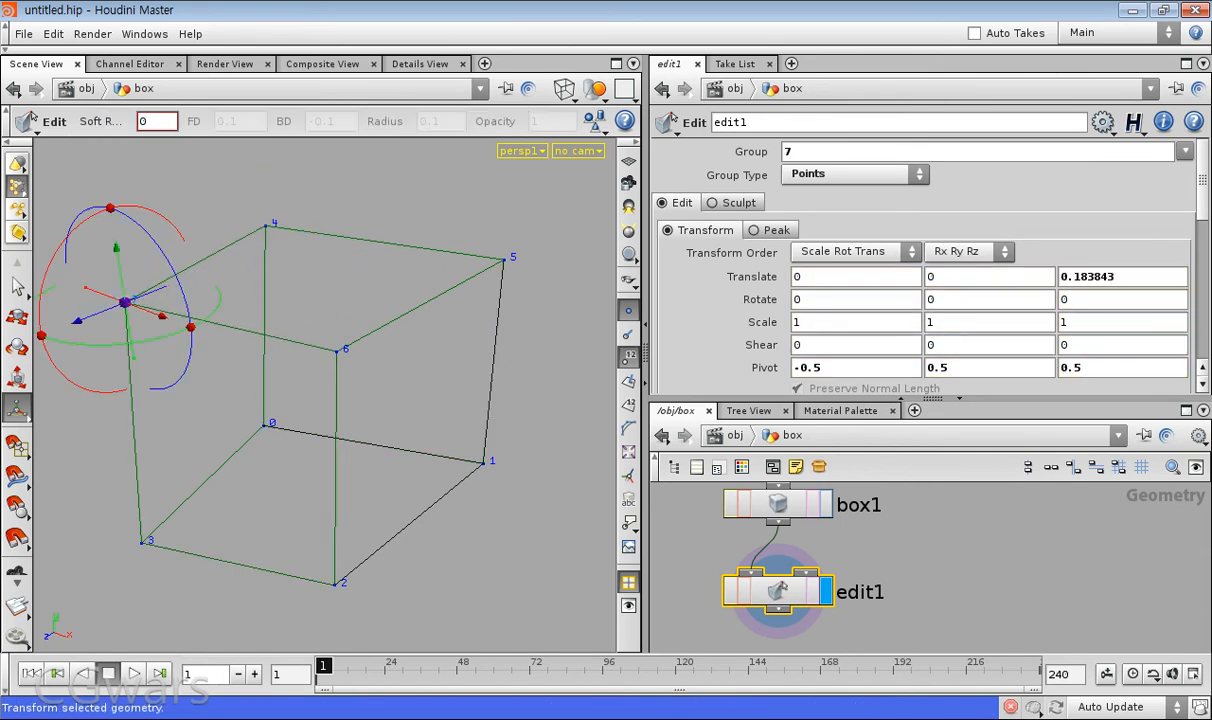
- Select point 1 and rotate it by about 30.8 degrees around X
left_click_drag(310, 290, 306, 378, "alt")
left_click_drag(300, 247, 276, 208)
left_click_drag(246, 255, 192, 337)
left_click_drag(300, 385, 347, 282, "alt")
left_click(451, 462)
left_click_drag(446, 497, 445, 541)
left_click_drag(430, 490, 368, 512, "alt")
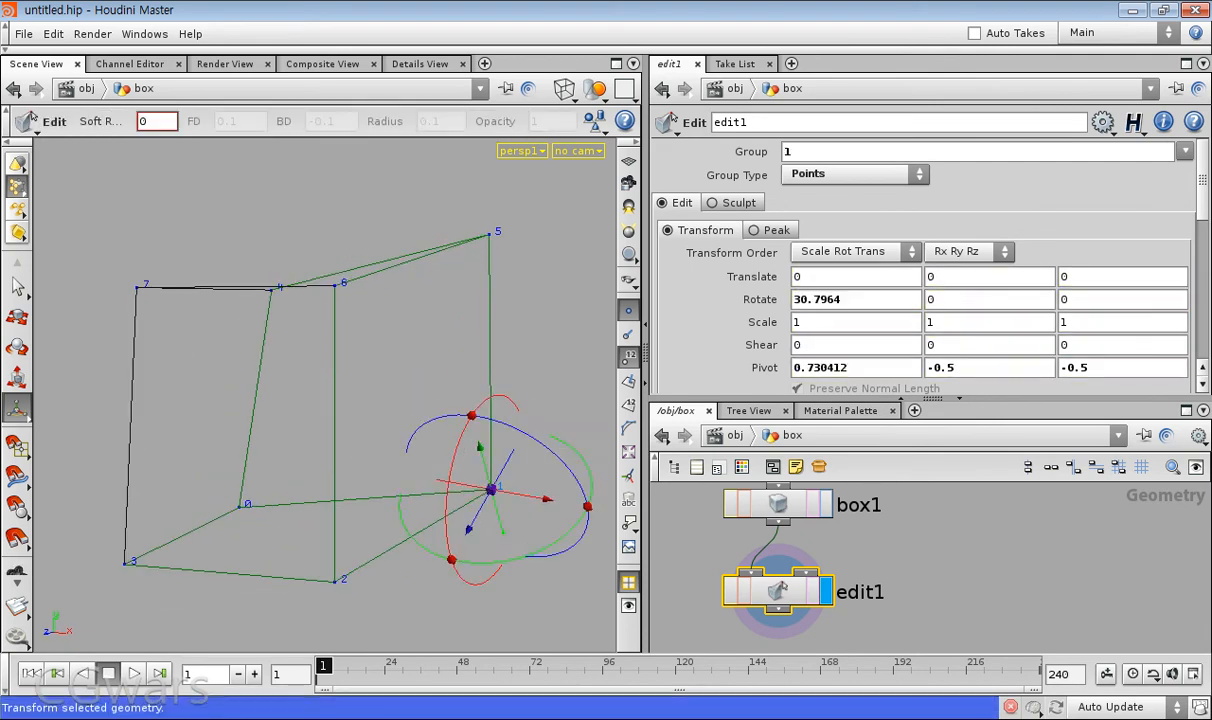
- Cycle through the move, scale and rotate handles, and move point 1 by about 0.097 in X
key("r")
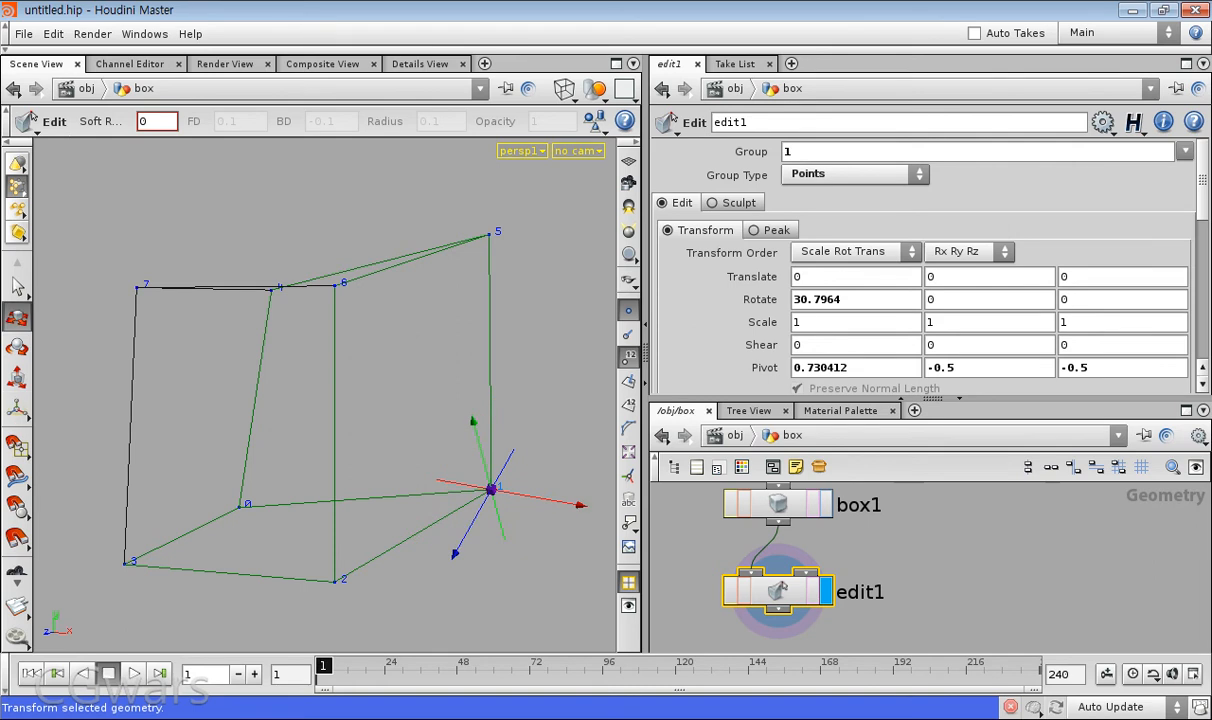
key("e")
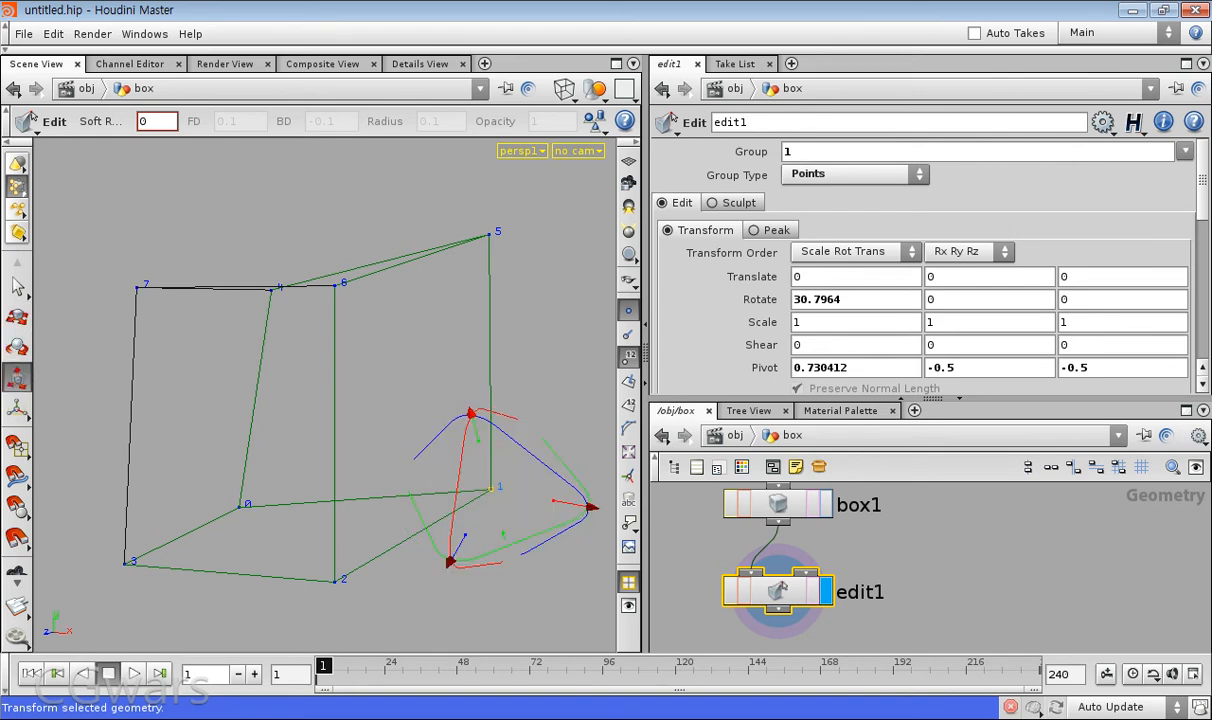
key("r")
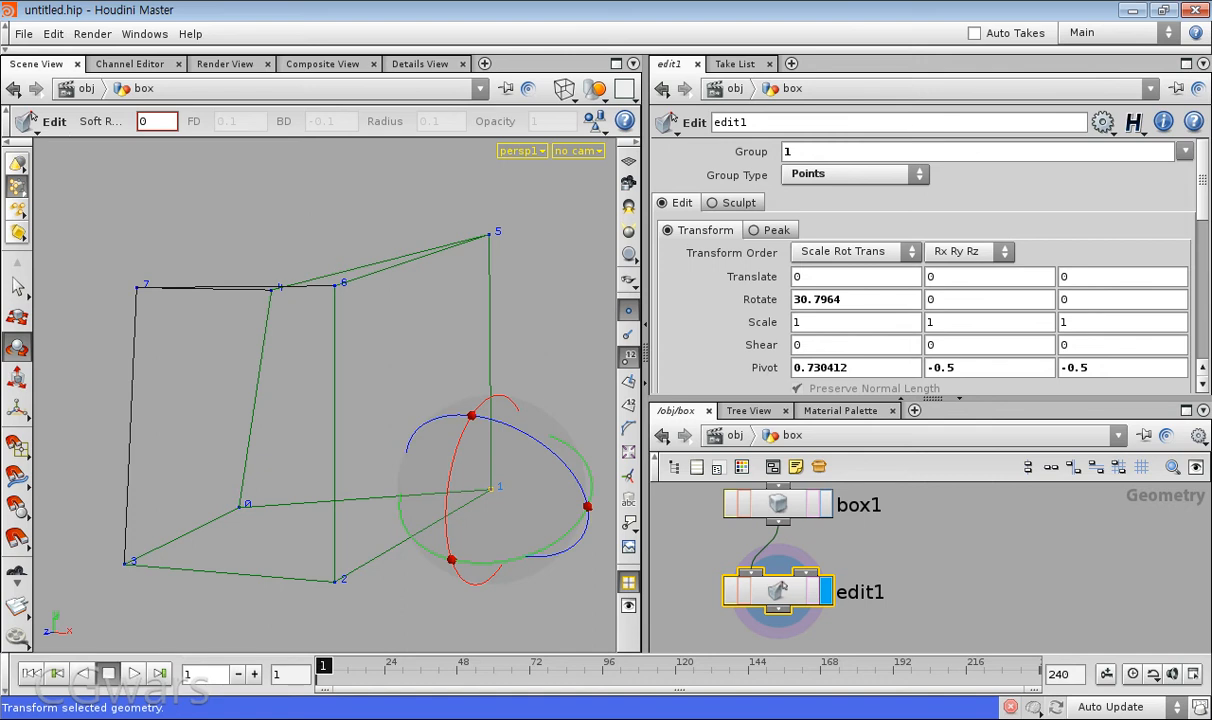
key("t")
left_click_drag(578, 505, 597, 508)
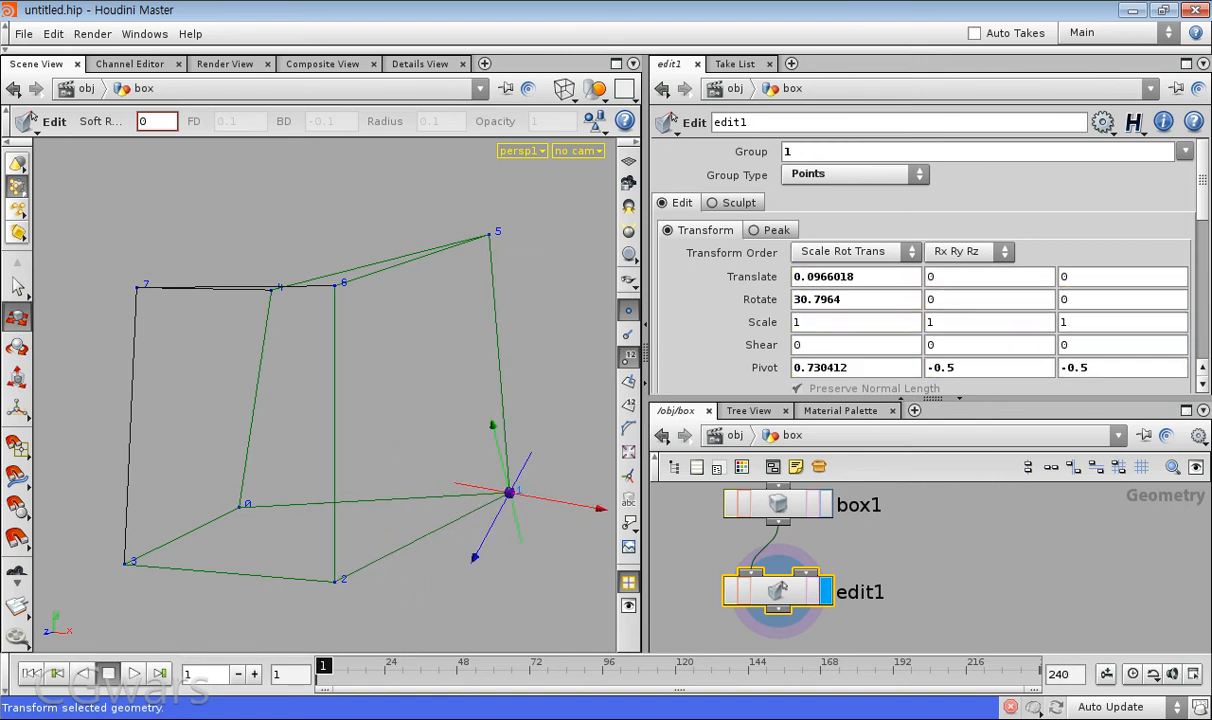
- Select point 5 and move it down by about 0.161 in Y
key("s")
left_click(489, 235)
left_click_drag(490, 148, 462, 282)
- Select point 4 and move it upward in Y
key("s")
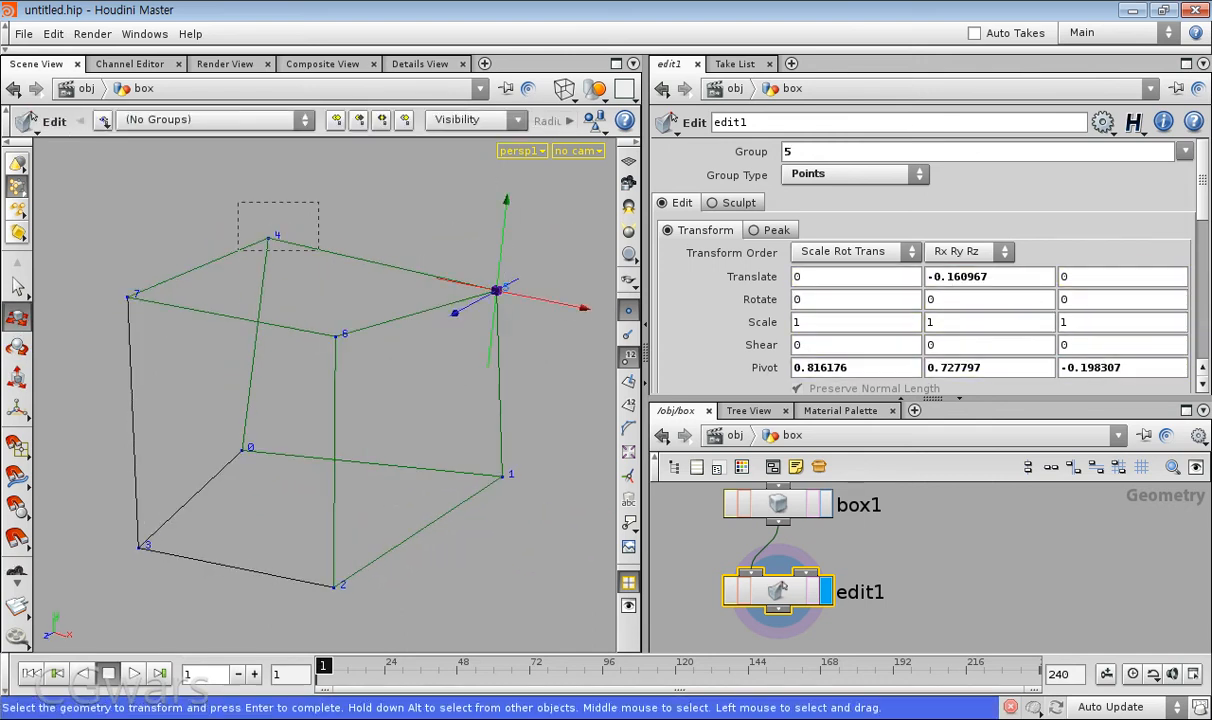
left_click(267, 238)
left_click_drag(266, 172, 265, 132)
left_click_drag(290, 310, 385, 245, "alt")
- Select point 6, move it downward in Y, and enlarge the network editor to make room below edit1
key("s")
left_click(433, 292)
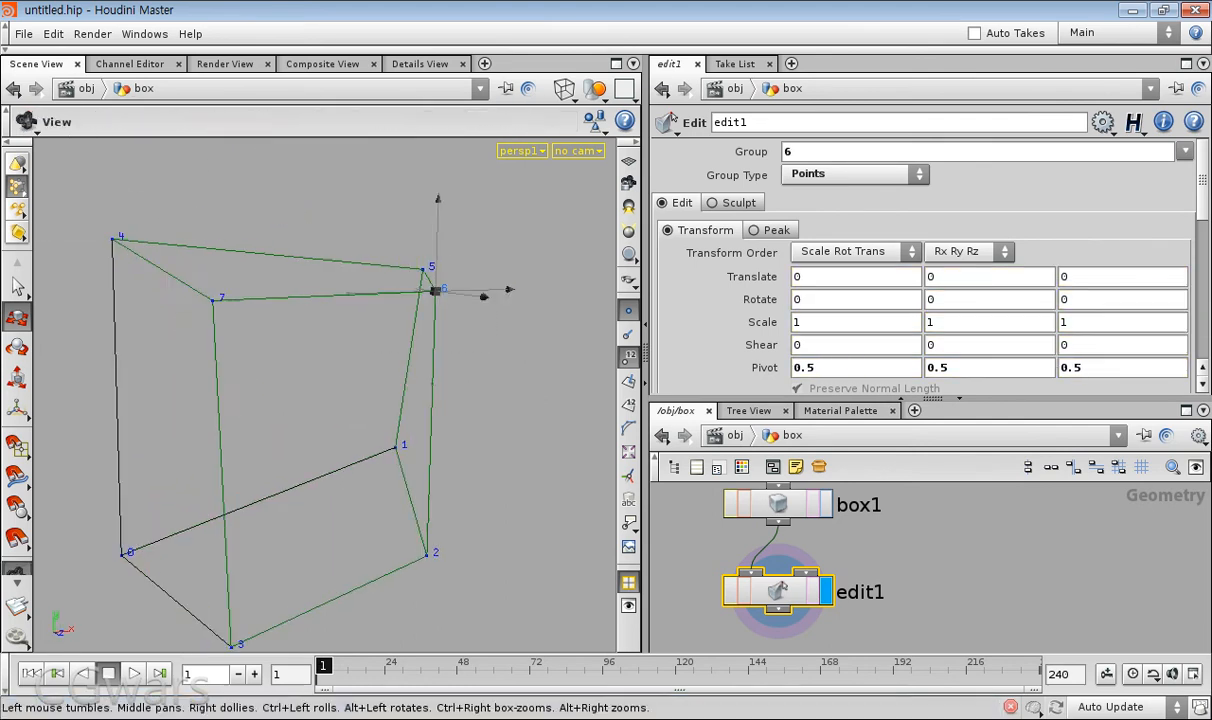
left_click_drag(433, 300, 515, 298, "alt")
left_click_drag(441, 216, 445, 250)
scroll(290, 233, "down", 6)
left_click_drag(932, 399, 932, 271)
left_click(930, 545)
left_click_drag(930, 545, 958, 433, "alt")
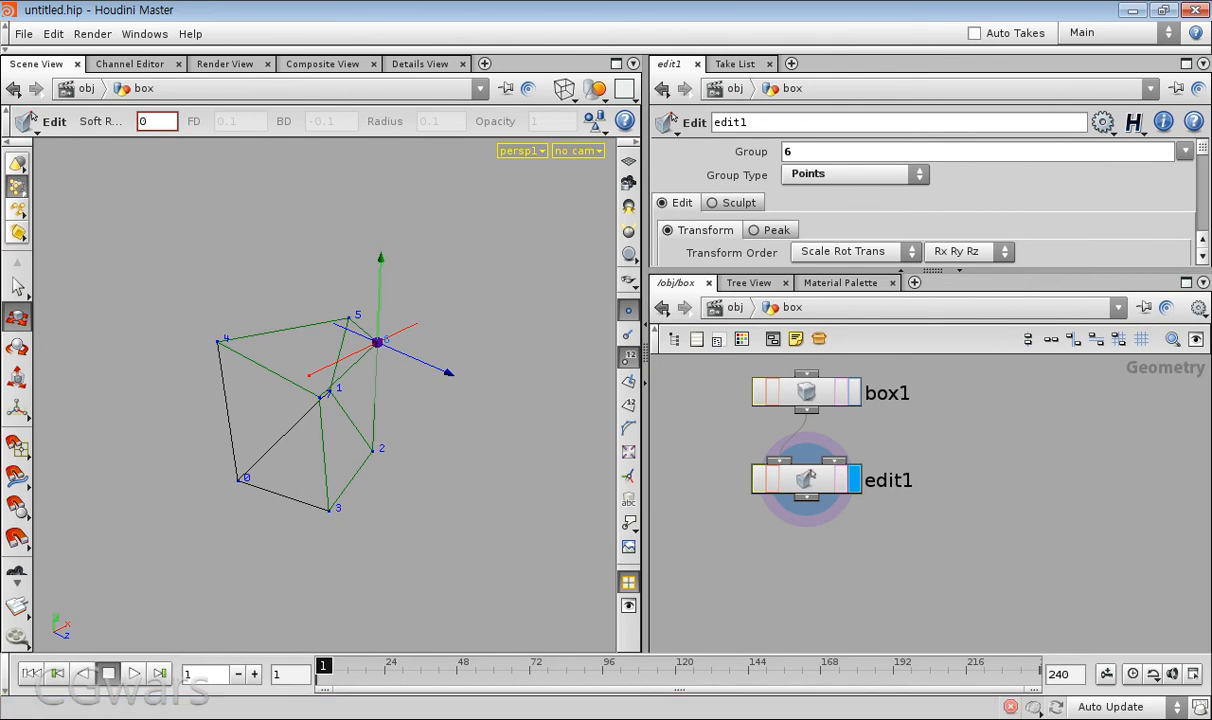
key("Tab")
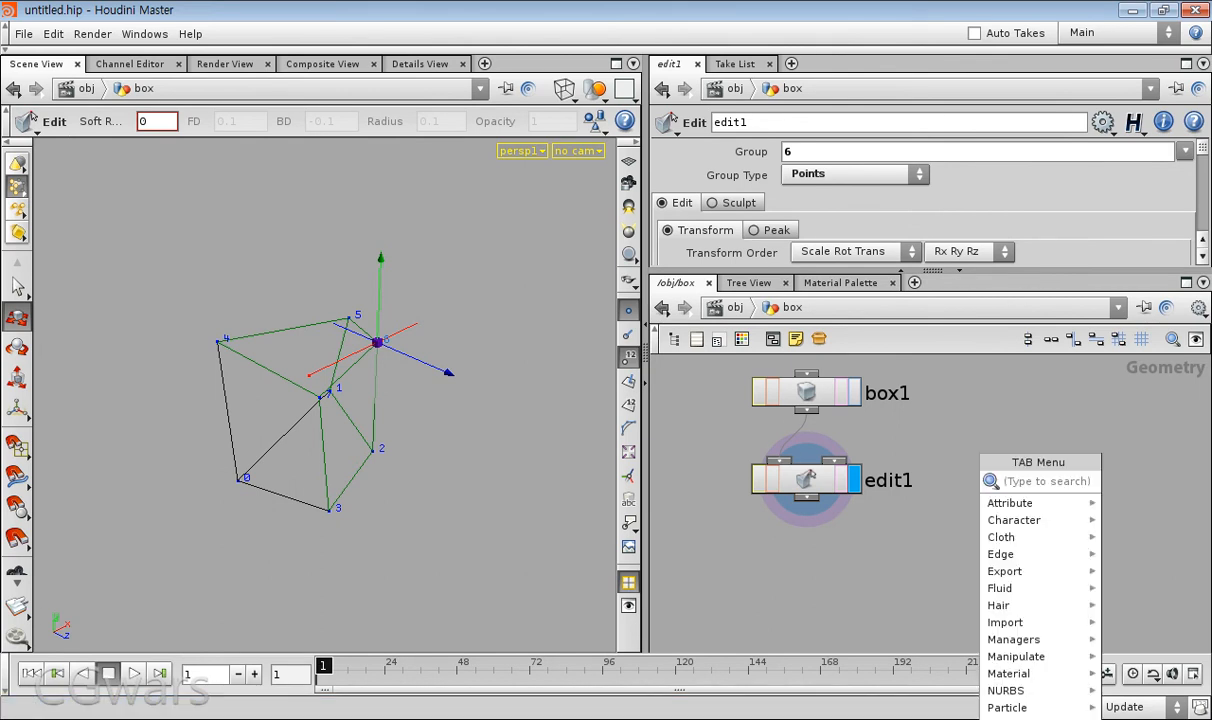
type("sub")
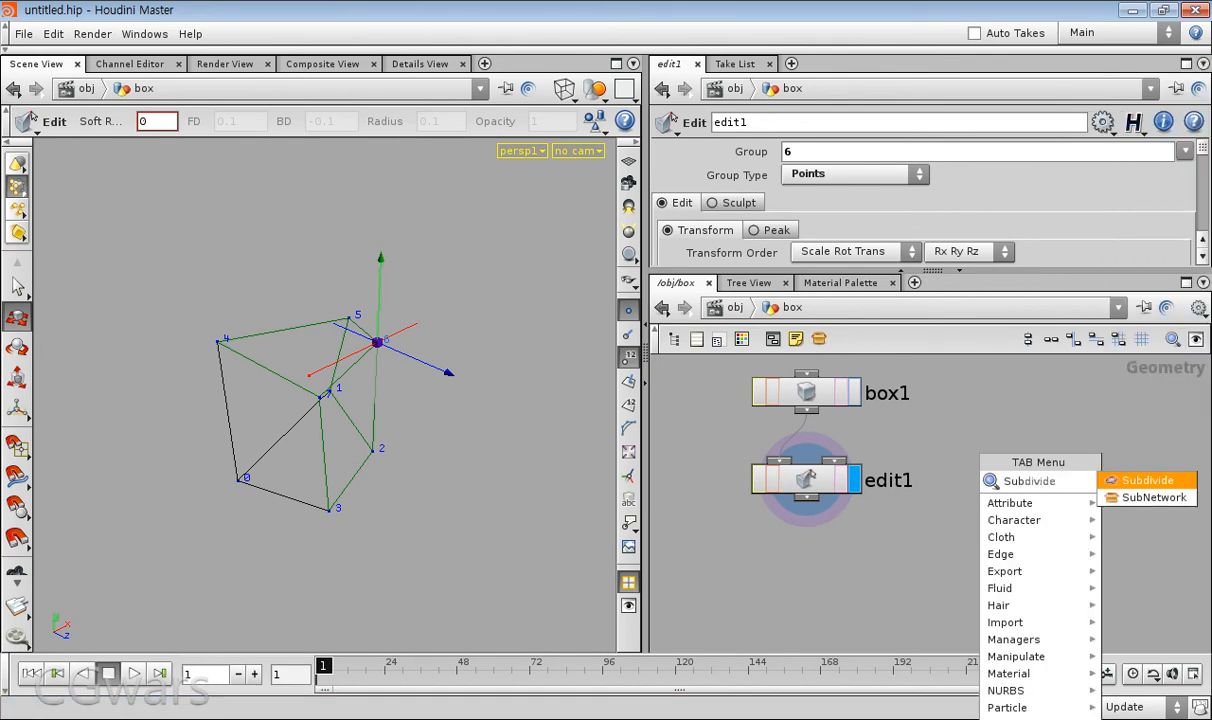
key("Return")
left_click(945, 555)
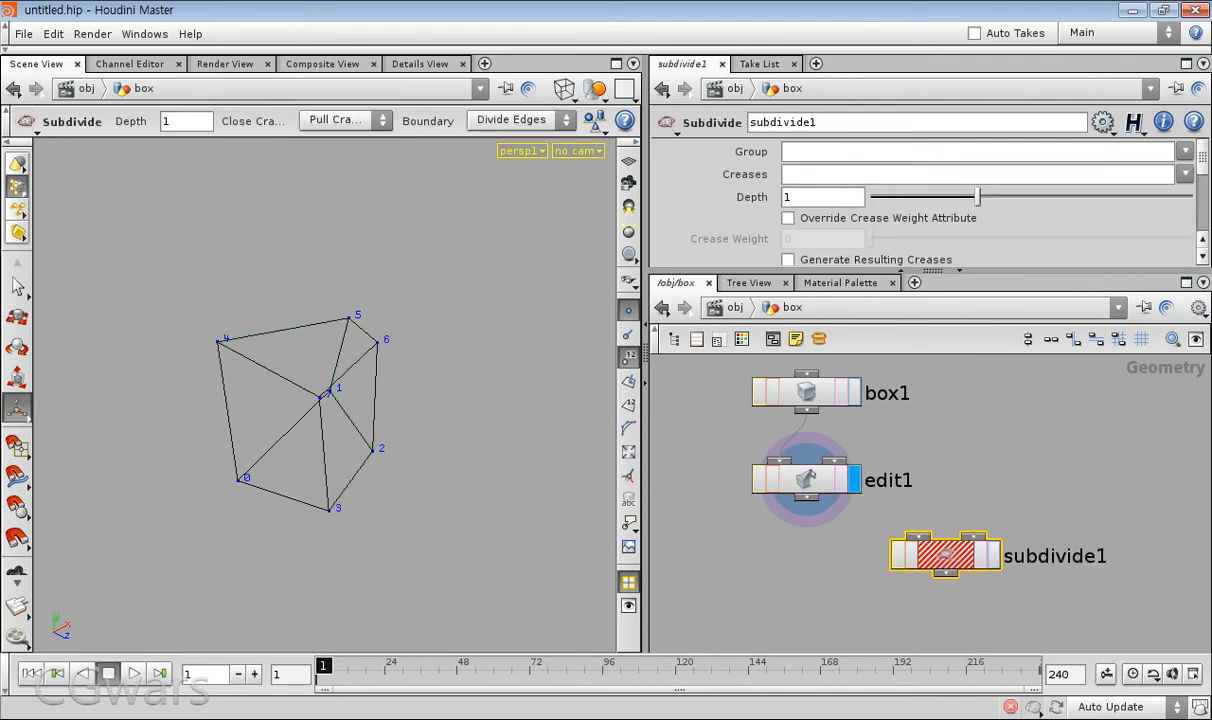
key("Tab")
key("Escape")
key("Delete")
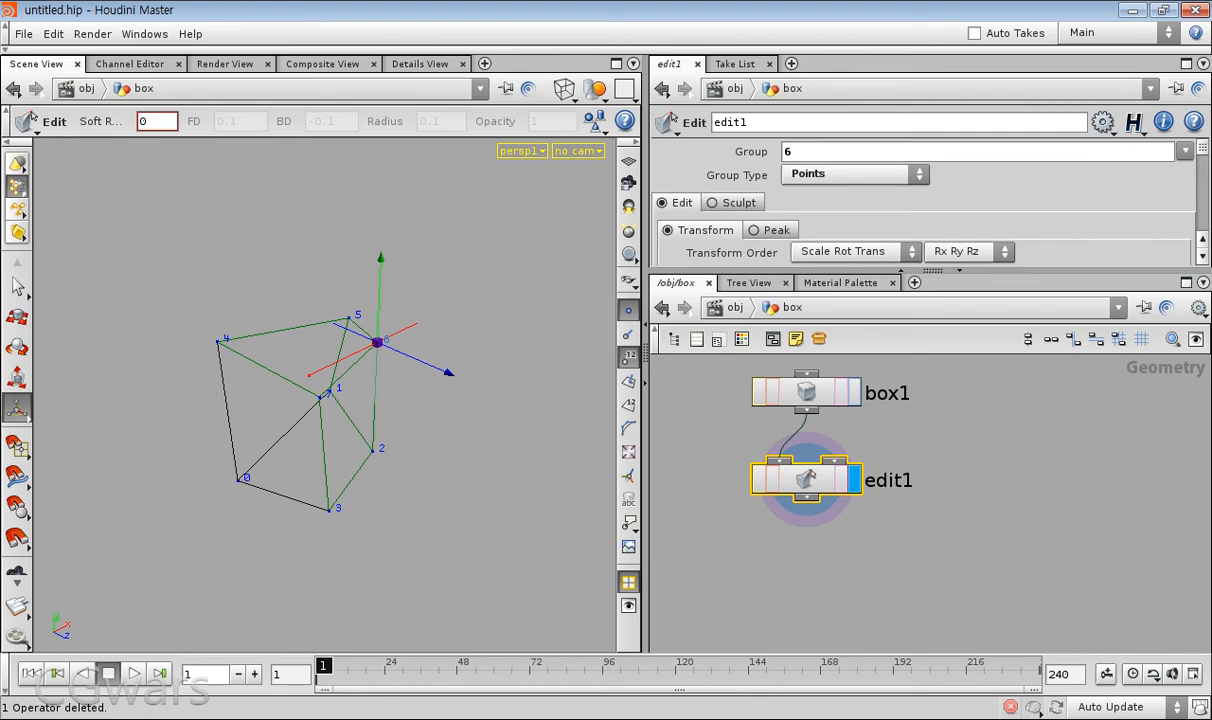
- Add a Subdivide node below edit1 and connect the Edit node's output to its first input
key("Tab")
type("sub")
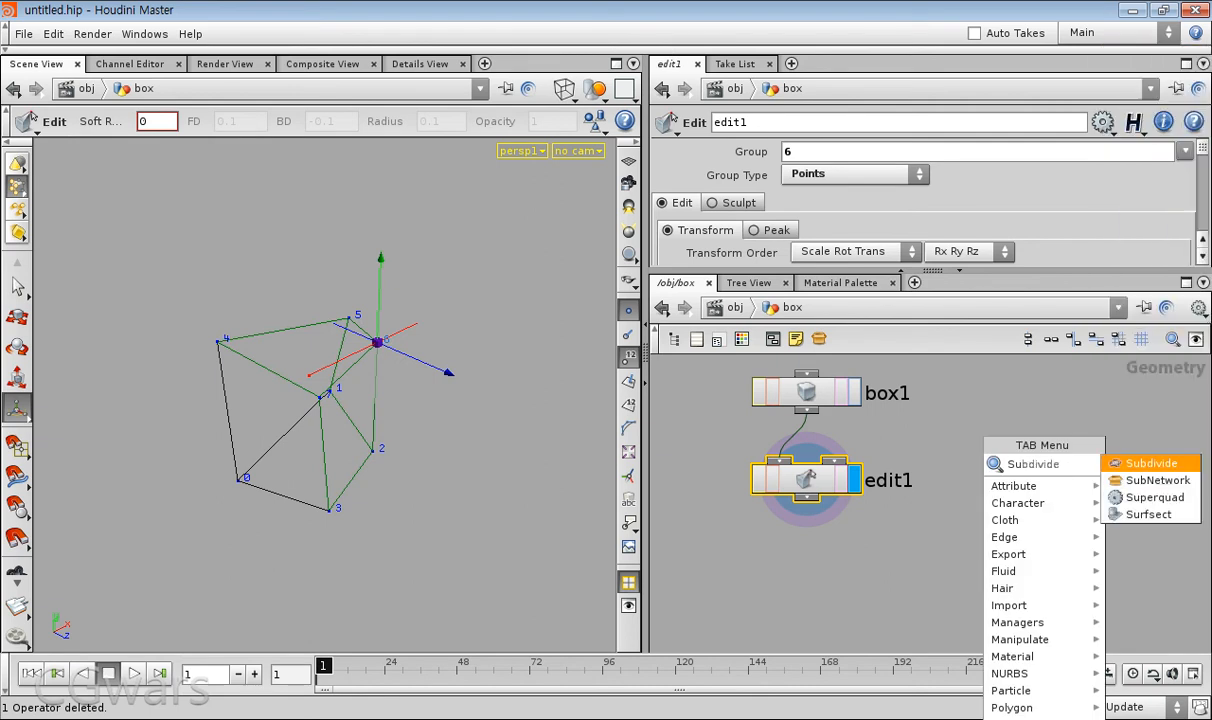
key("Return")
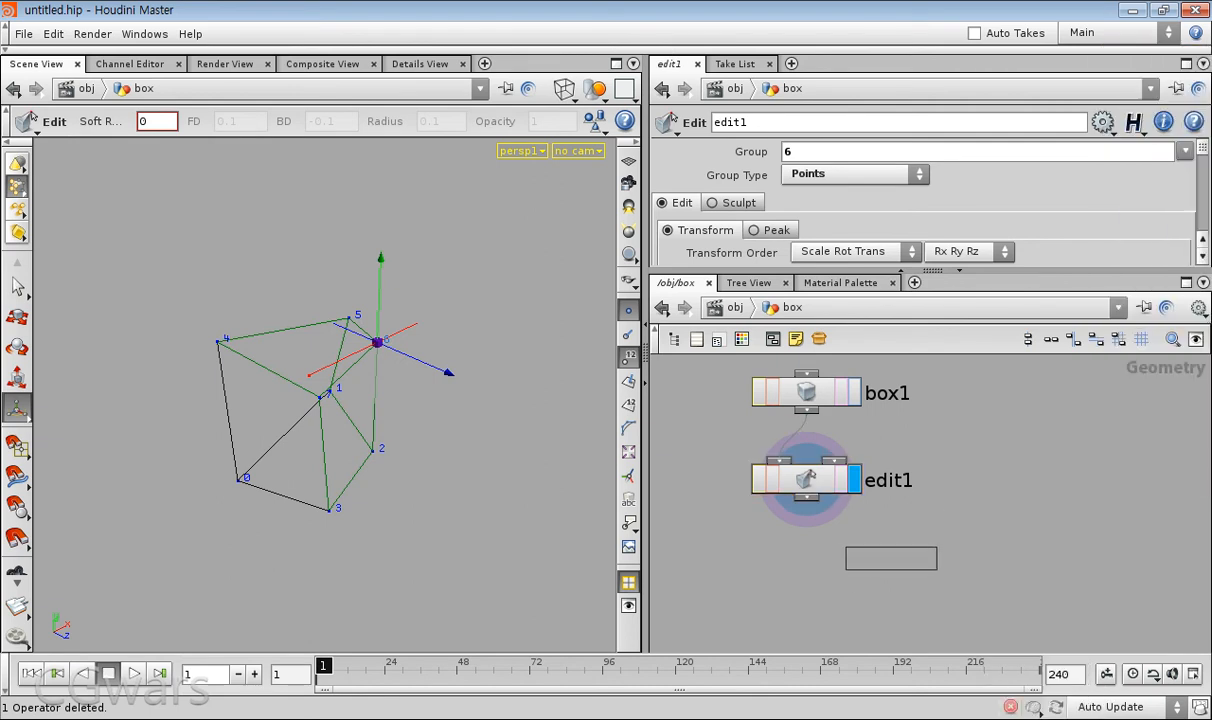
left_click(911, 561)
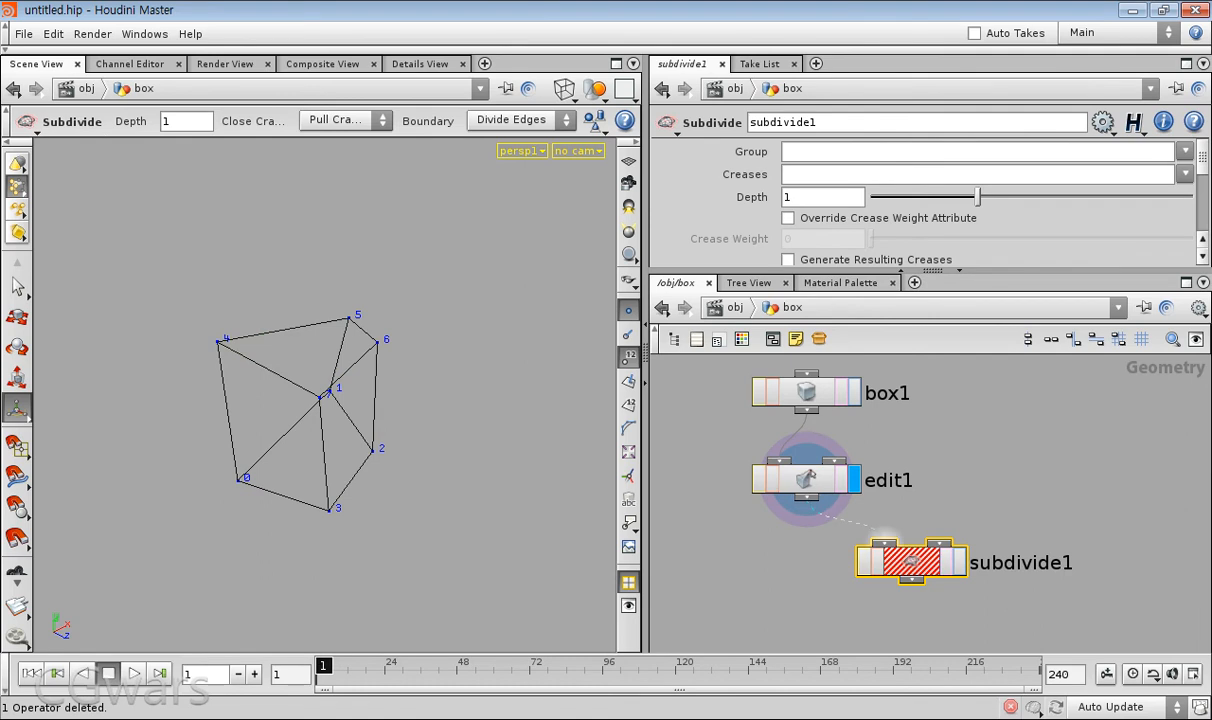
left_click_drag(806, 492, 840, 548)
left_click(897, 522)
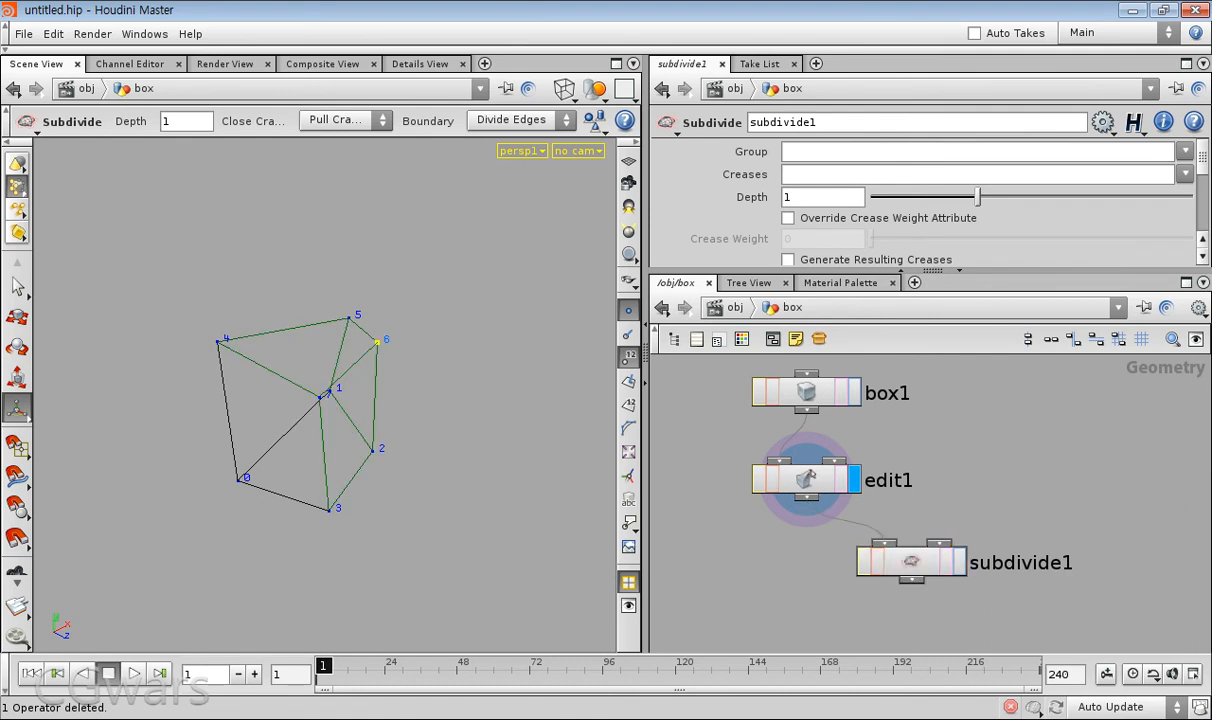
- Turn on the template and display flags of the Subdivide node to show the subdivided box
left_click(905, 558)
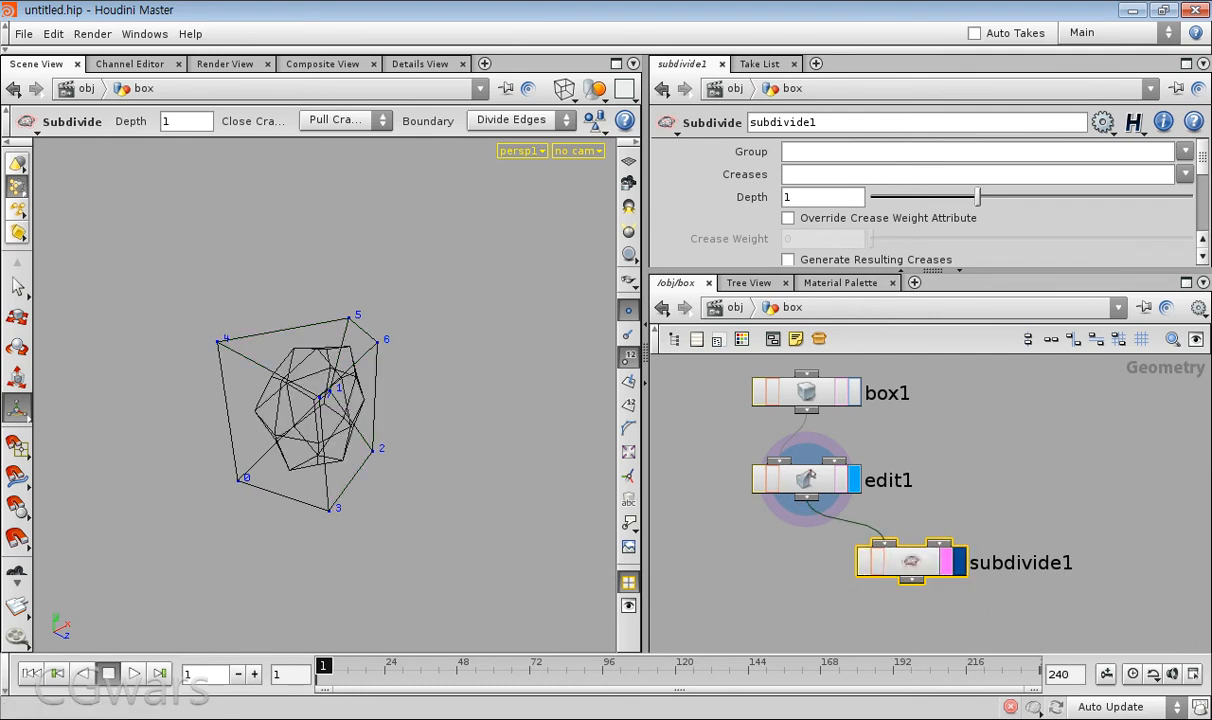
left_click(960, 561)
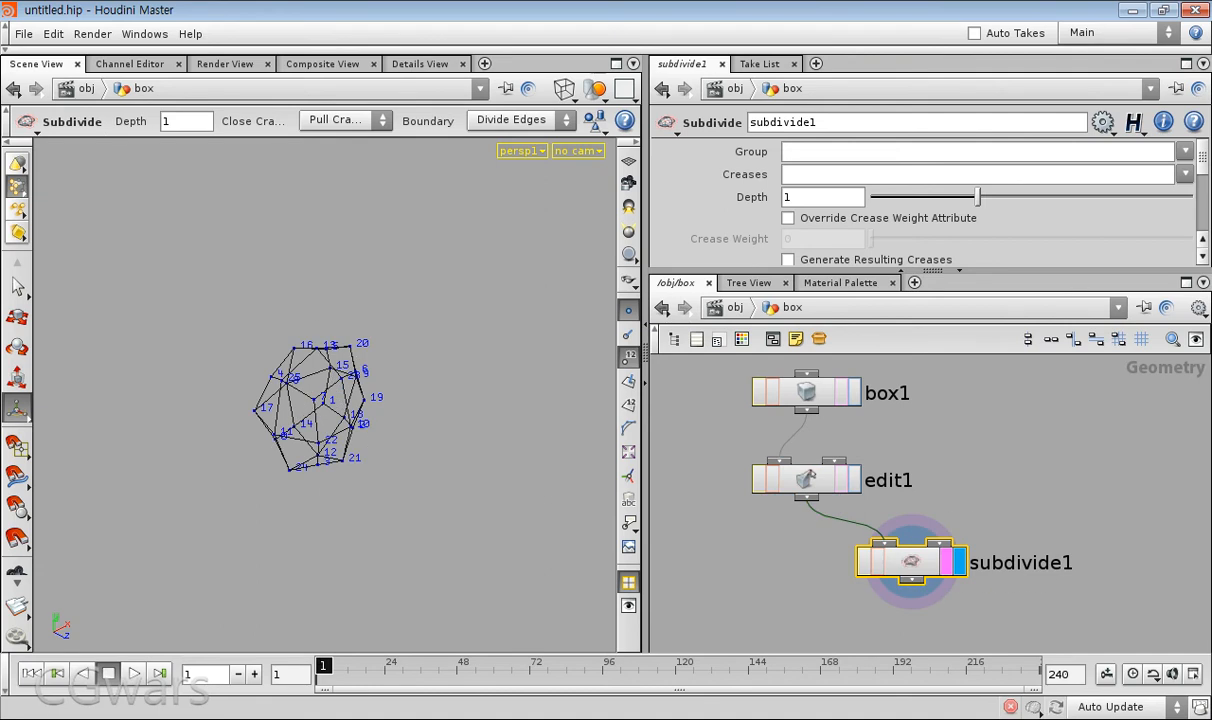
left_click_drag(320, 400, 370, 410, "alt")
right_click_drag(330, 400, 400, 420, "alt")
left_click_drag(350, 410, 380, 410, "alt")
right_click_drag(380, 410, 320, 400, "alt")
left_click_drag(320, 400, 270, 405, "alt")
- Toggle the lock and bypass flags of the Subdivide node on and off again
left_click(998, 443)
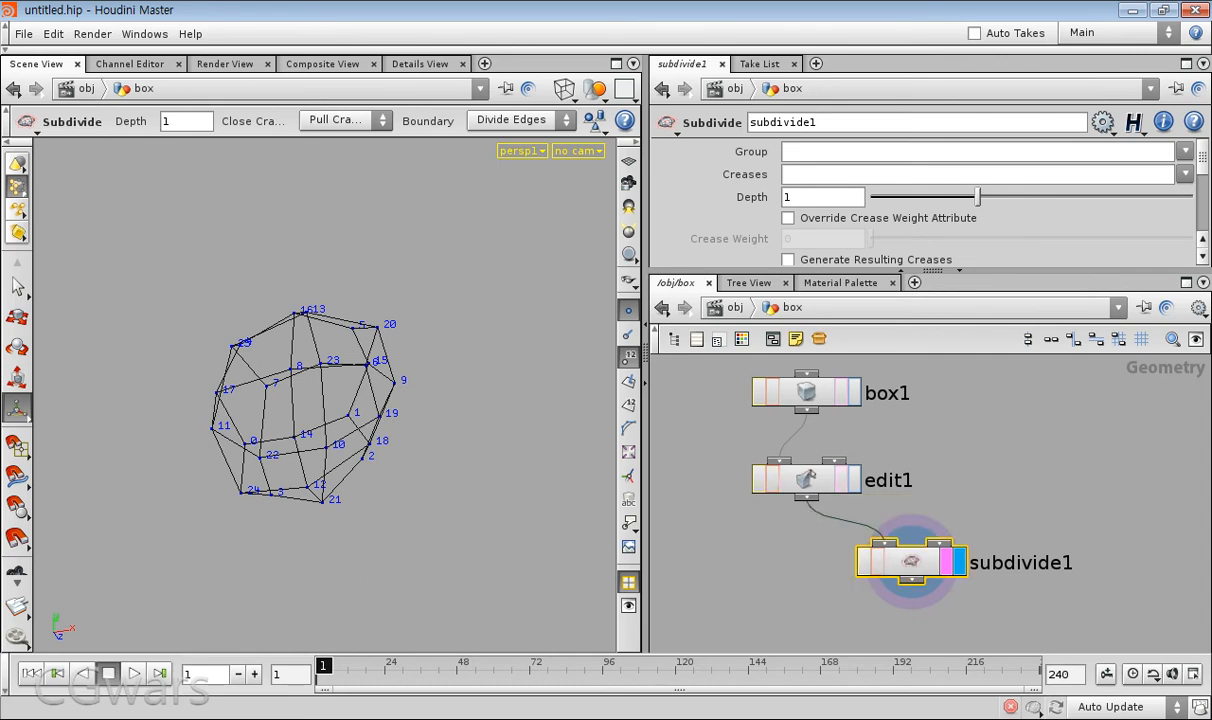
scroll(821, 597, "up", 2)
middle_click_drag(821, 597, 744, 540)
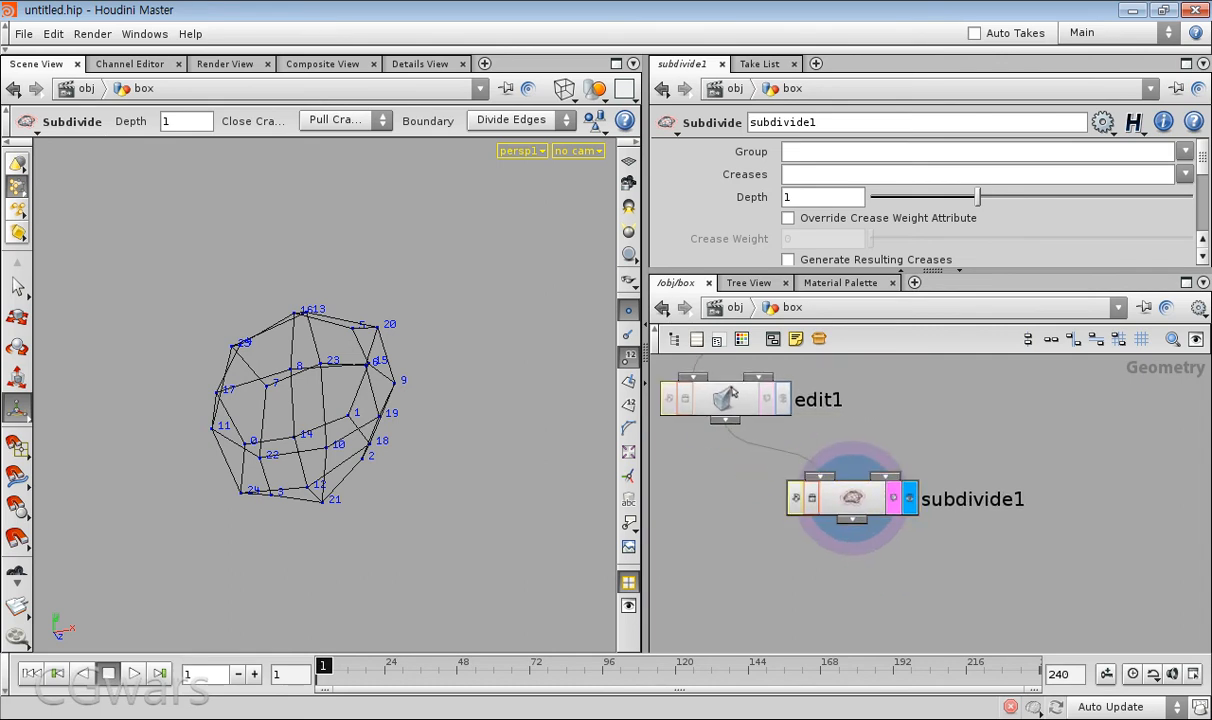
left_click(812, 498)
left_click(812, 498)
left_click(868, 545)
left_click(796, 498)
left_click(796, 498)
left_click(812, 498)
left_click(812, 498)
left_click(868, 545)
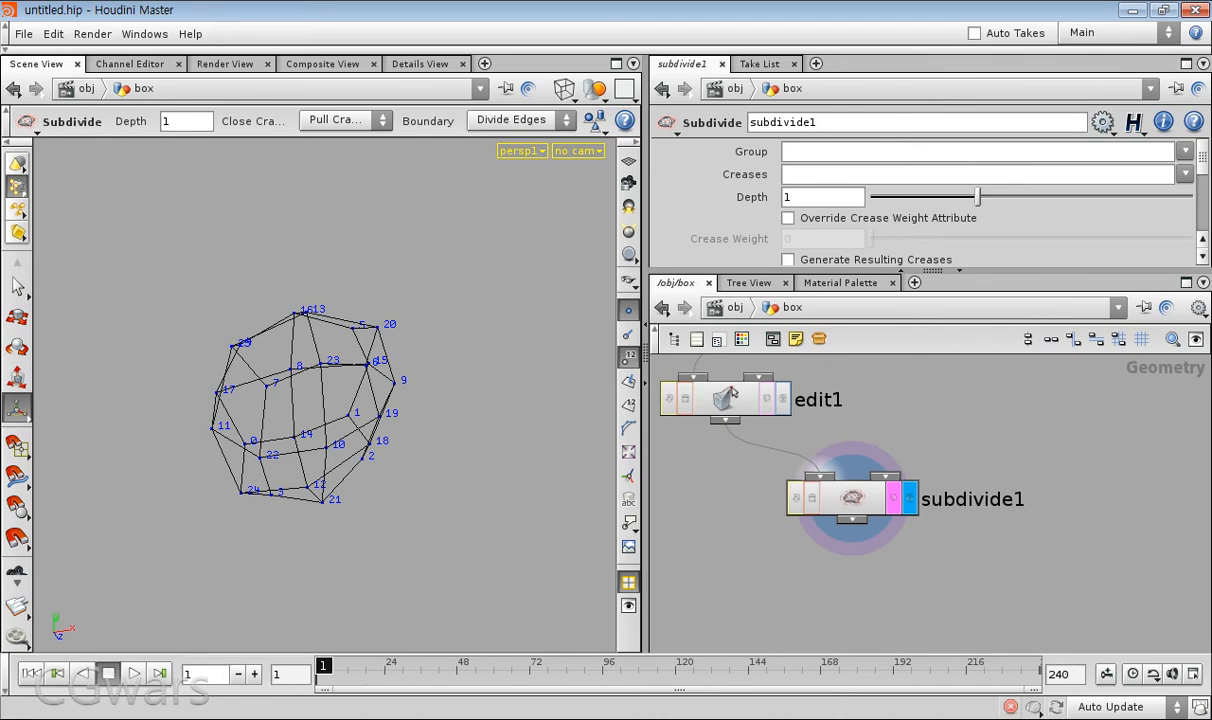
- Disconnect the Edit node from the Subdivide node's first input and restore the connection
scroll(733, 395, "up", 2)
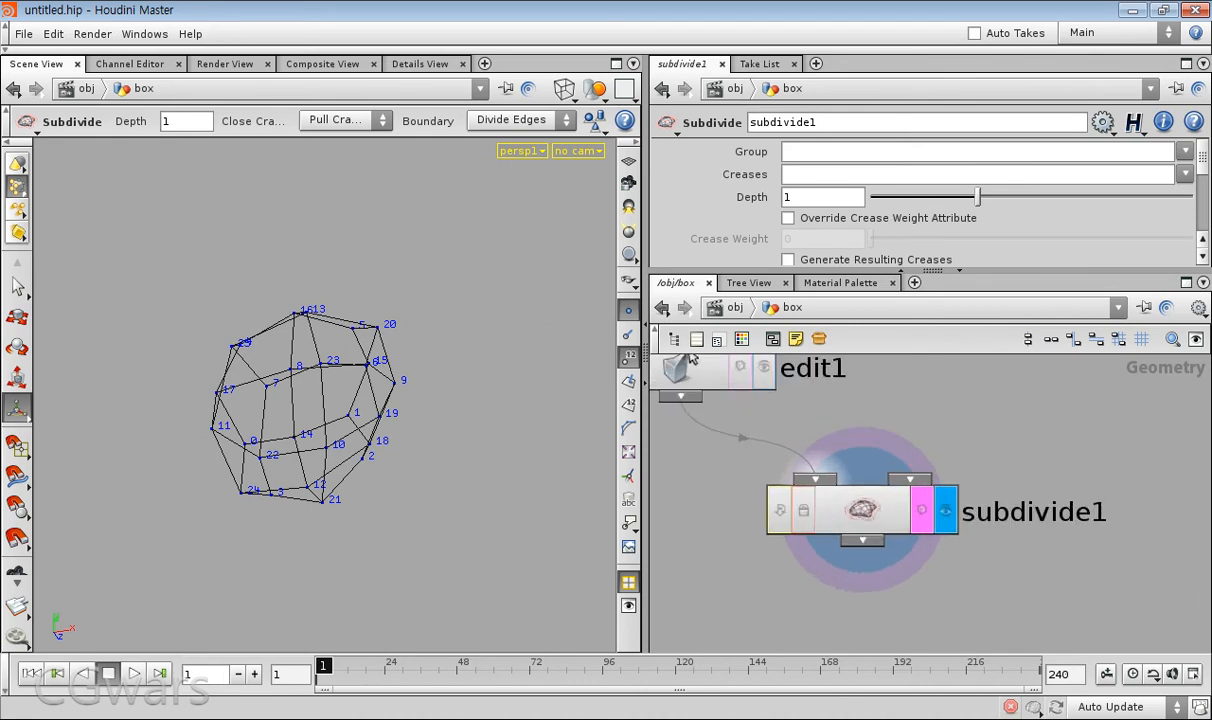
key("Tab")
key("Escape")
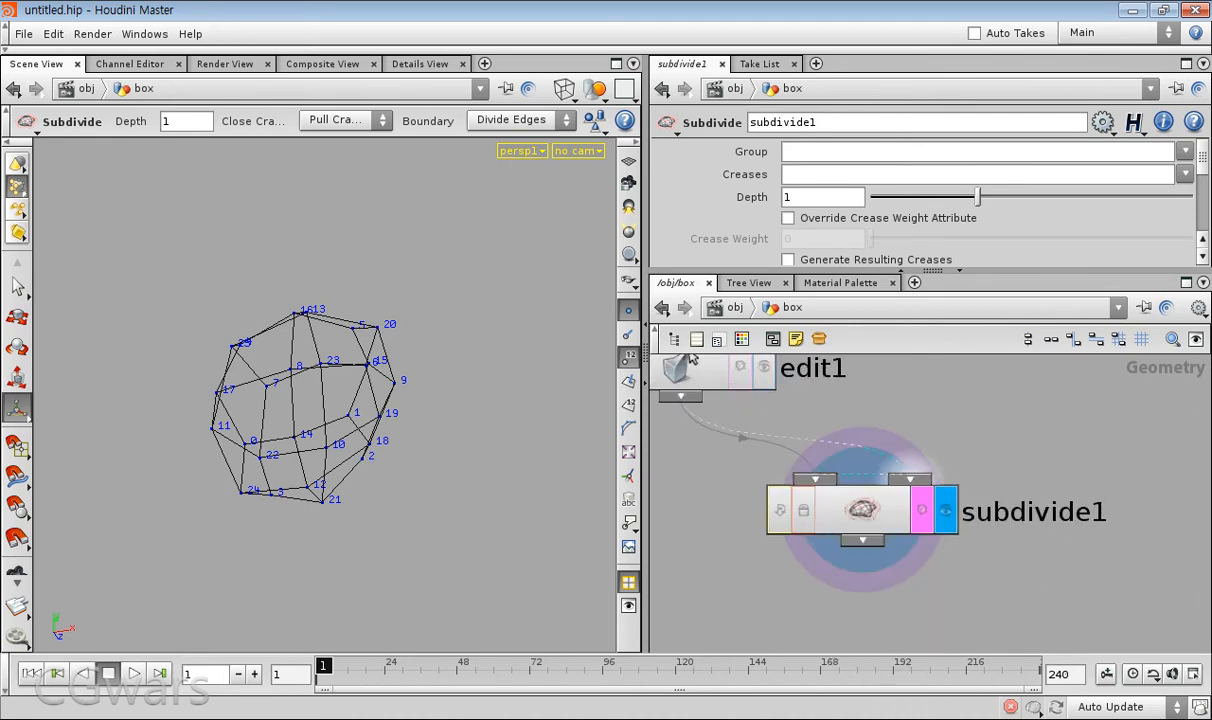
scroll(690, 360, "down", 1)
key("b")
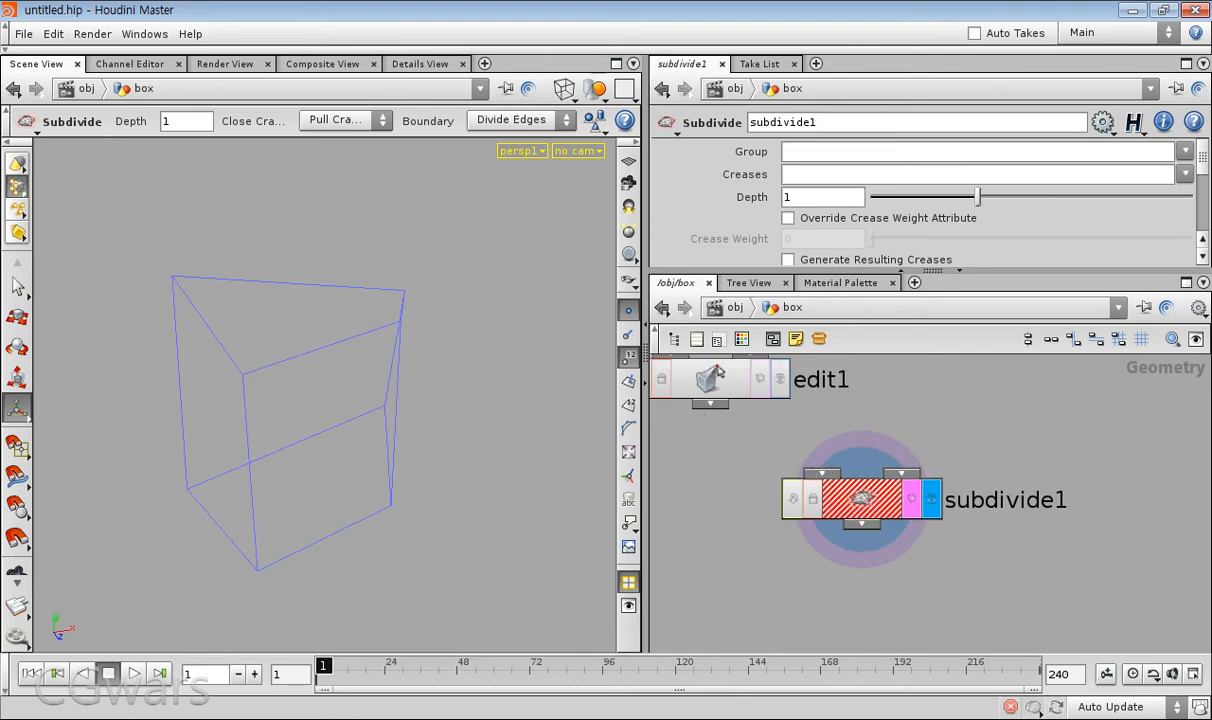
key("b")
key("h")
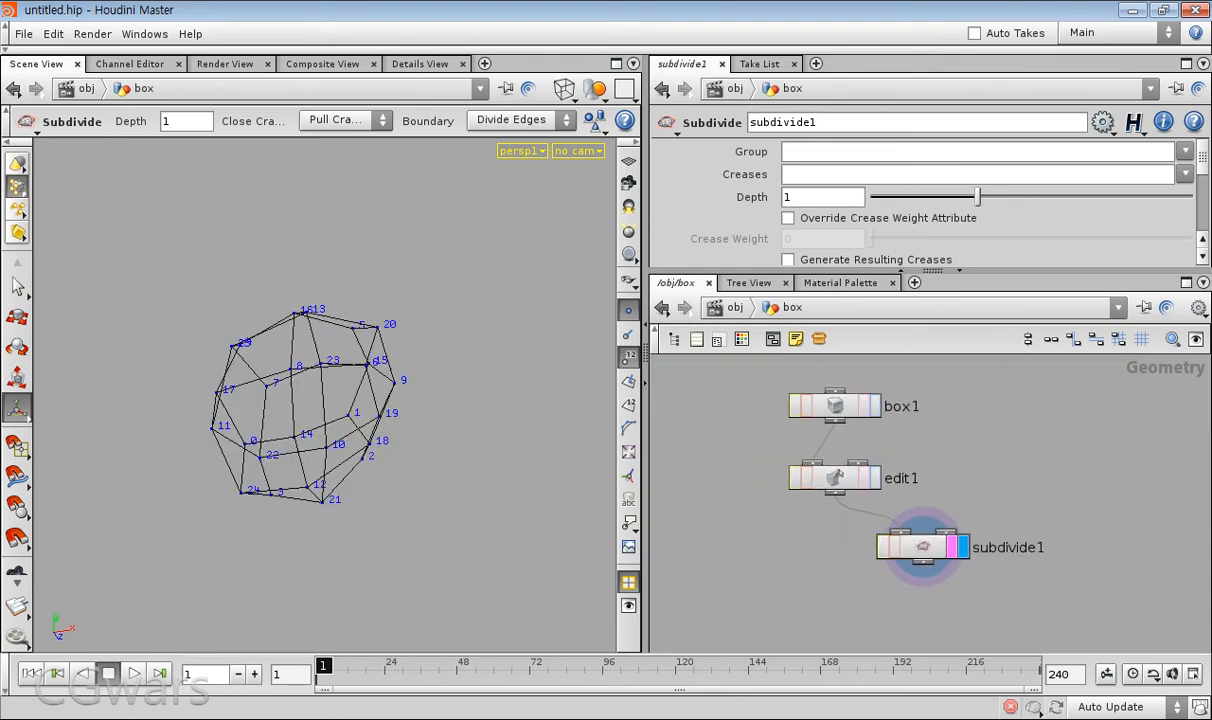
- Select the Subdivide node and examine the name of its first input connector
left_click_drag(948, 427, 846, 400)
left_click_drag(944, 484, 741, 437)
left_click_drag(1088, 565, 920, 460)
middle_click_drag(920, 460, 894, 457)
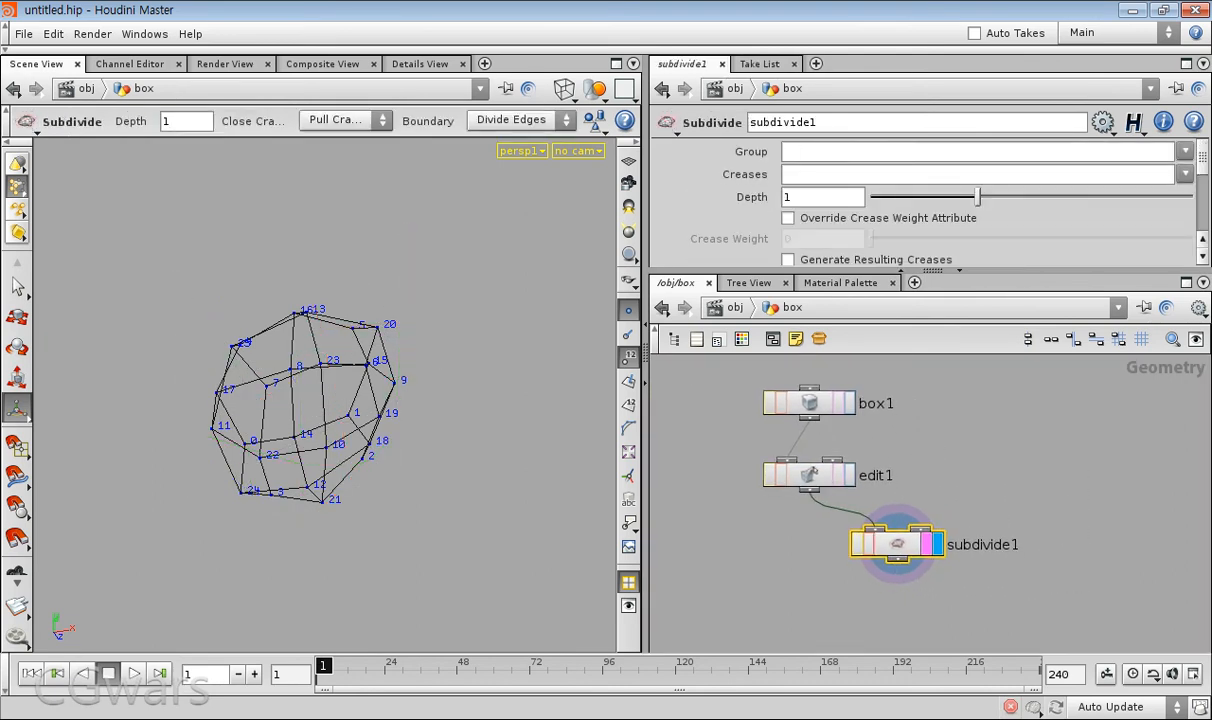
scroll(895, 540, "up", 2)
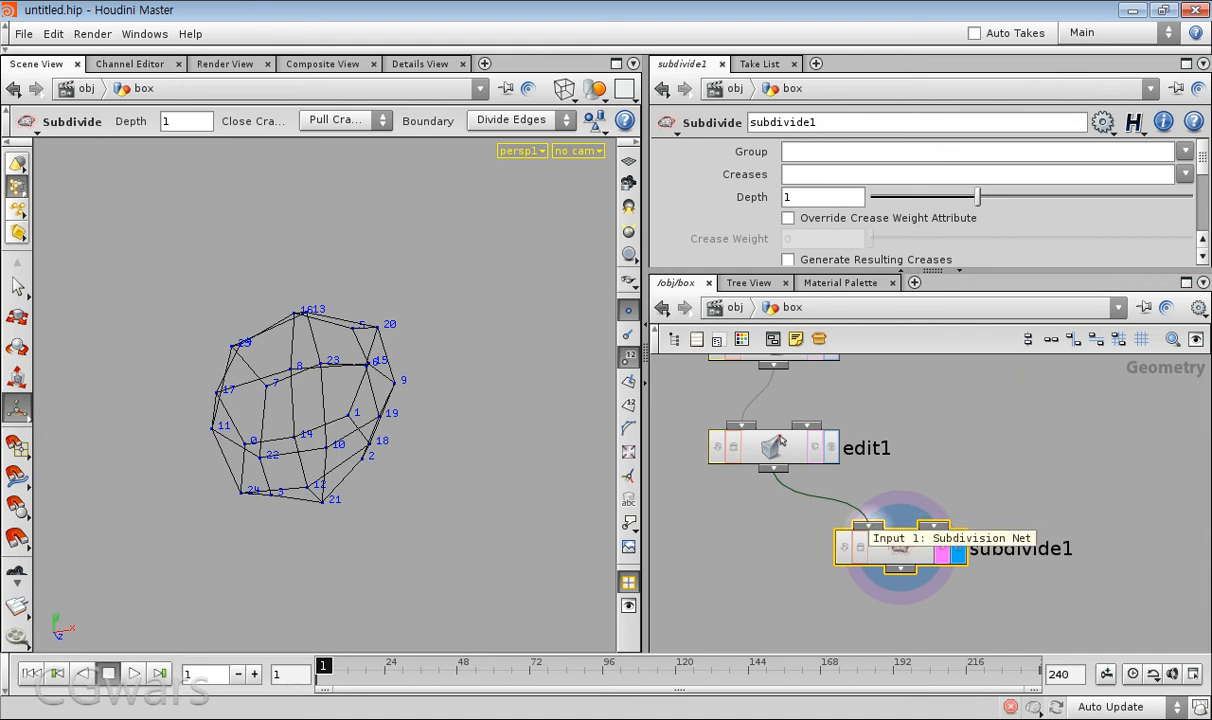
scroll(812, 543, "down", 2)
scroll(835, 535, "up", 2)
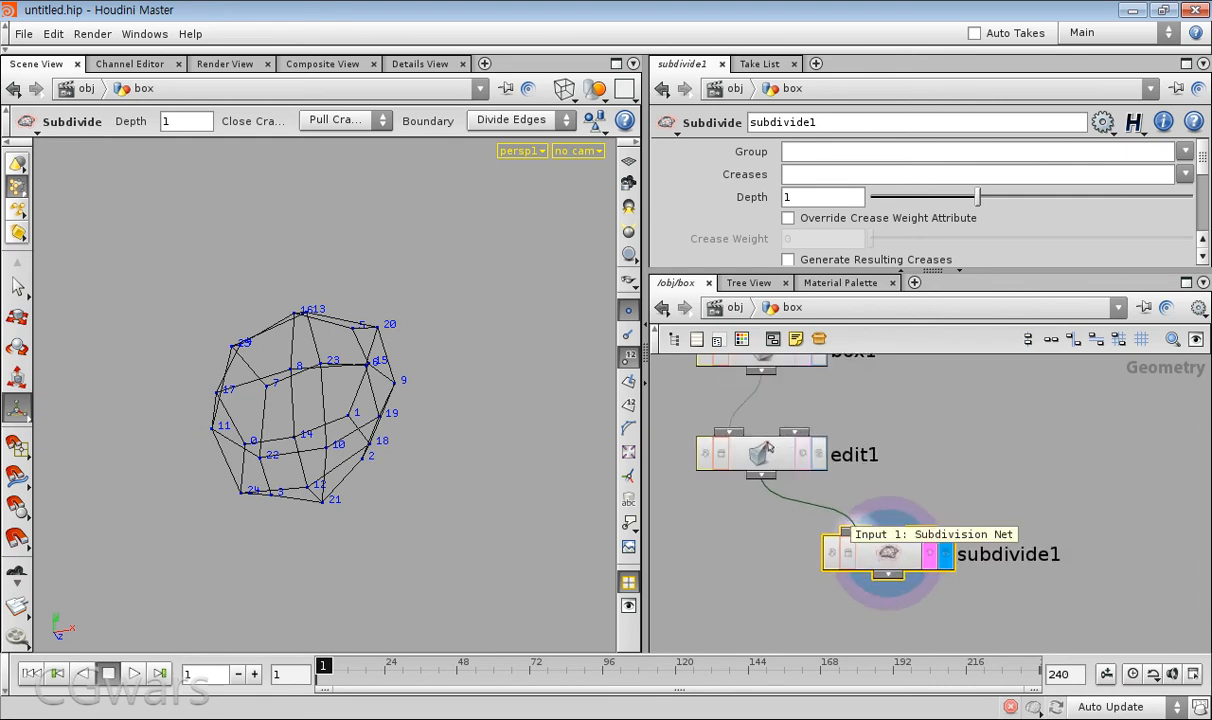
scroll(846, 522, "down", 1)
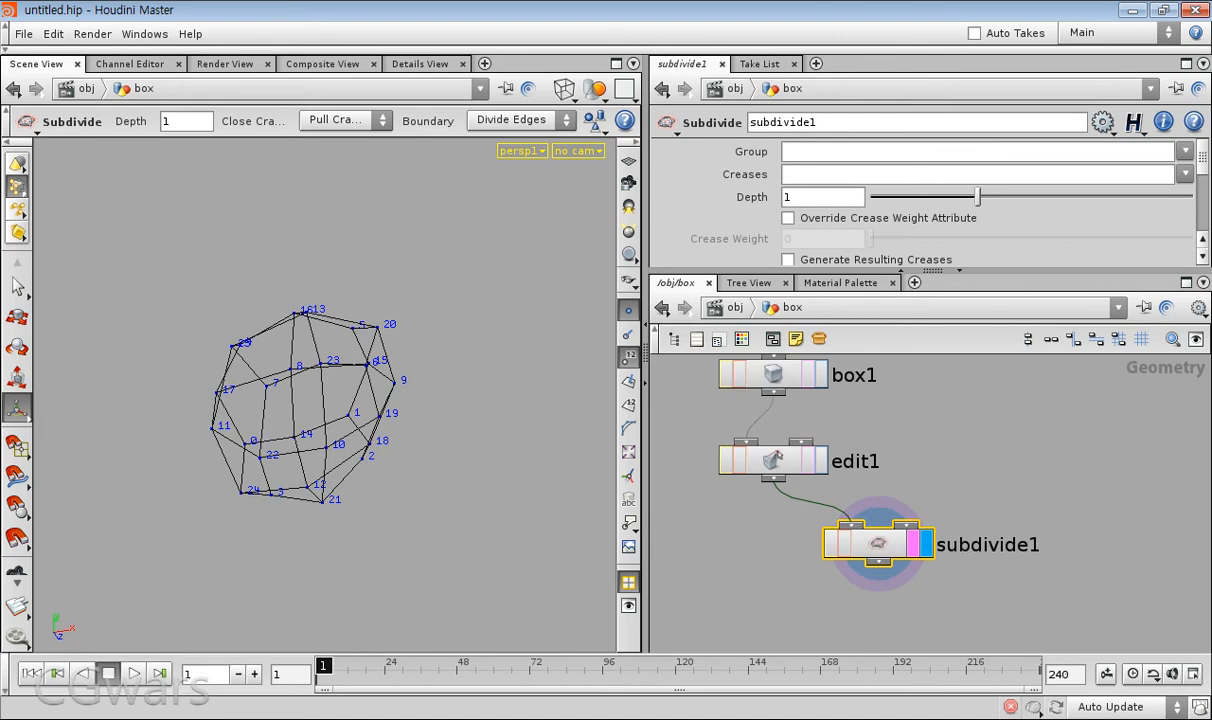
- Turn on the display and template flags of edit1 and select that node
left_click(821, 461)
left_click(808, 461)
left_click_drag(901, 423, 738, 480)
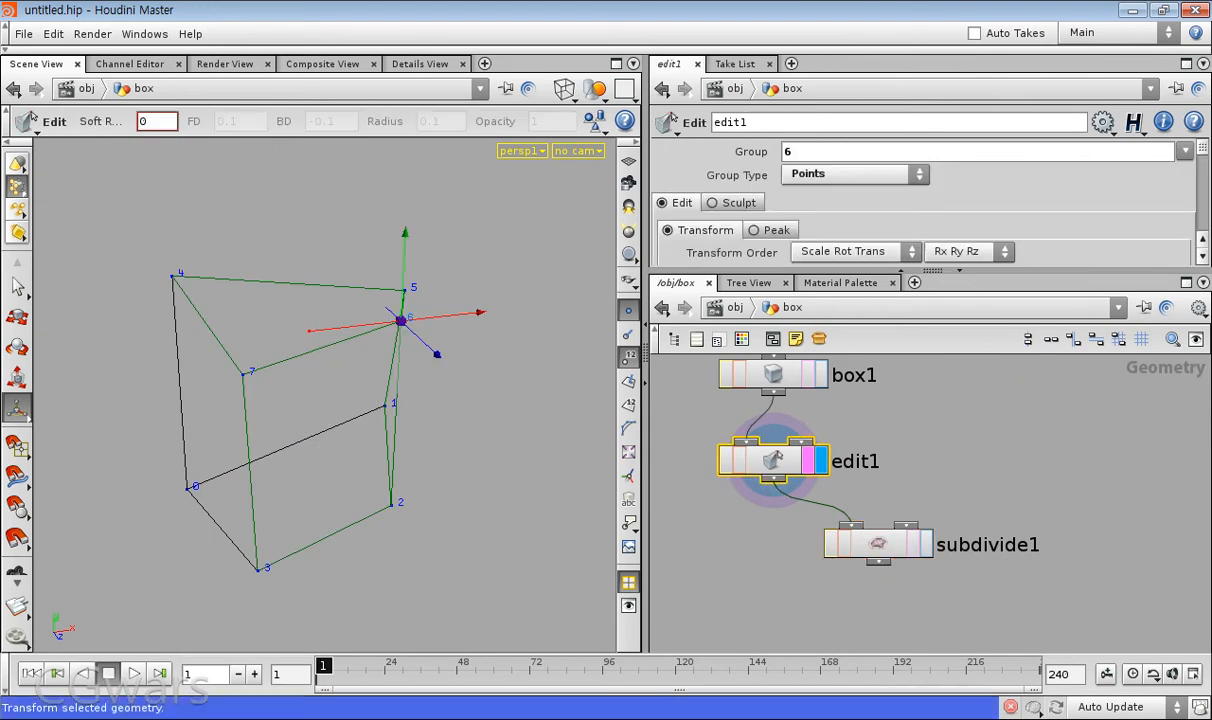
- Turn on the template flag and the display/render flags of subdivide1, and shift the node slightly in the network
left_click(913, 544)
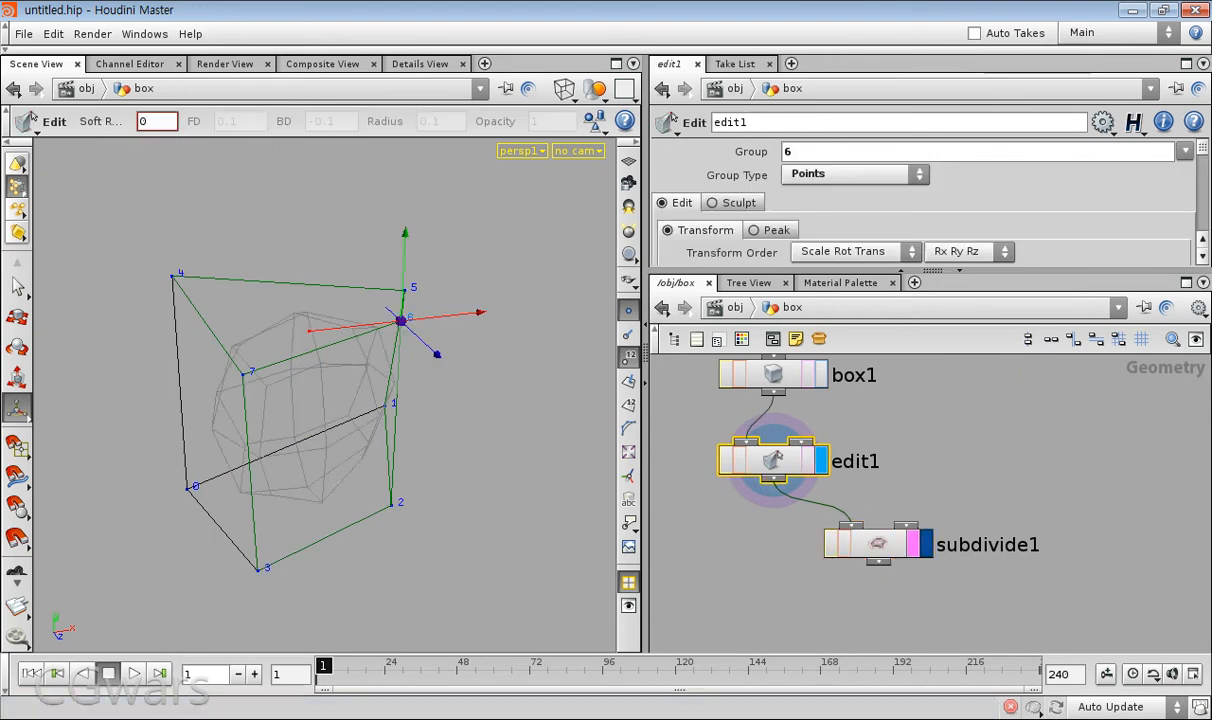
left_click(927, 544)
left_click_drag(880, 544, 903, 554)
left_click_drag(811, 500, 1014, 636)
left_click(832, 556)
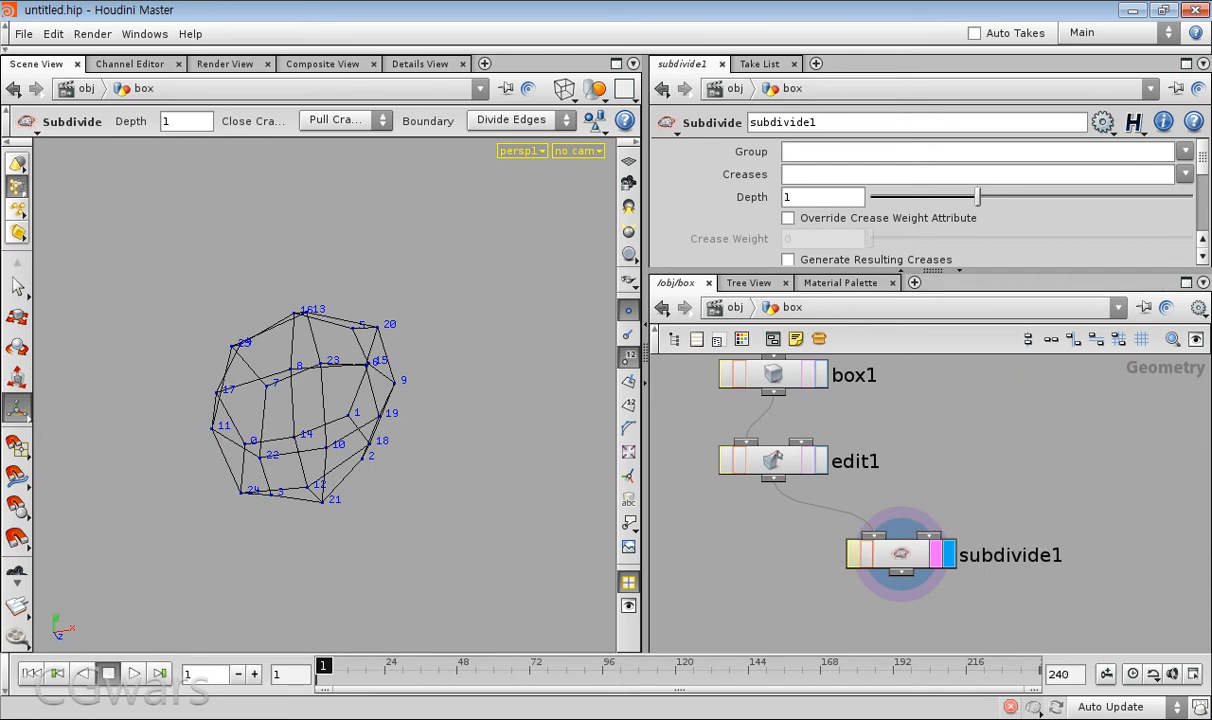
- Toggle the bypass flag of subdivide1 on and off, leaving the subdivision active
left_click(853, 554)
left_click(853, 554)
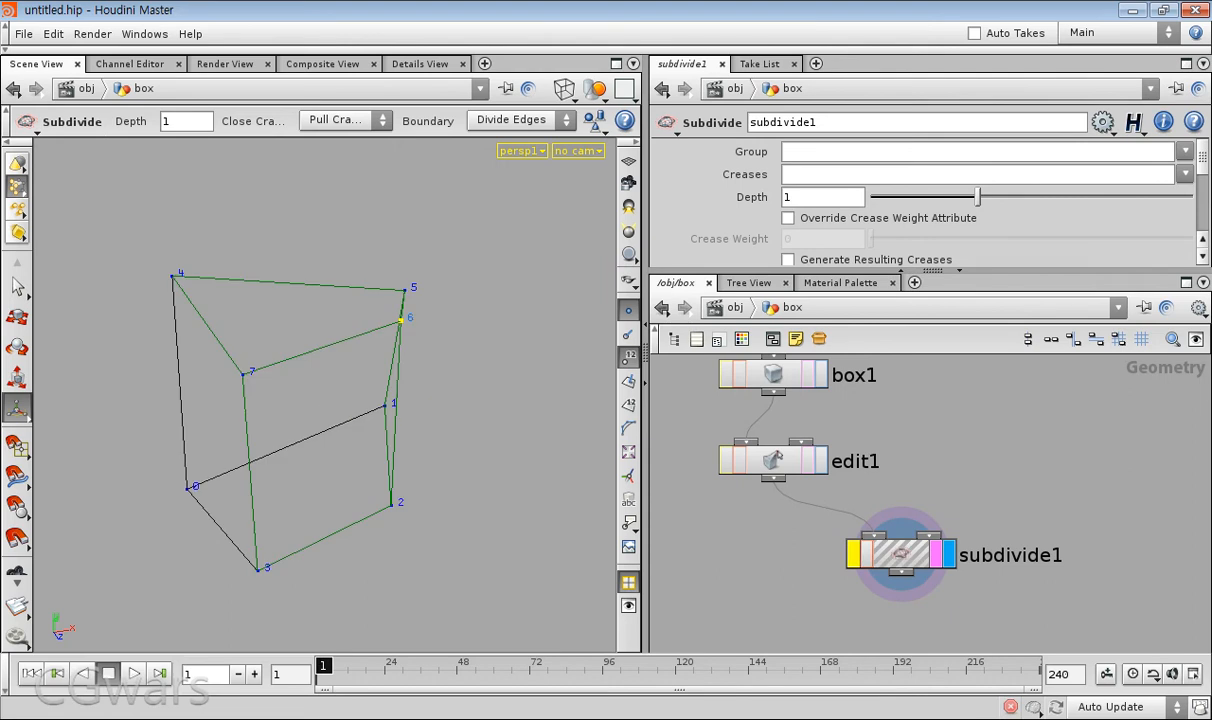
left_click(853, 554)
left_click(853, 554)
left_click(853, 554)
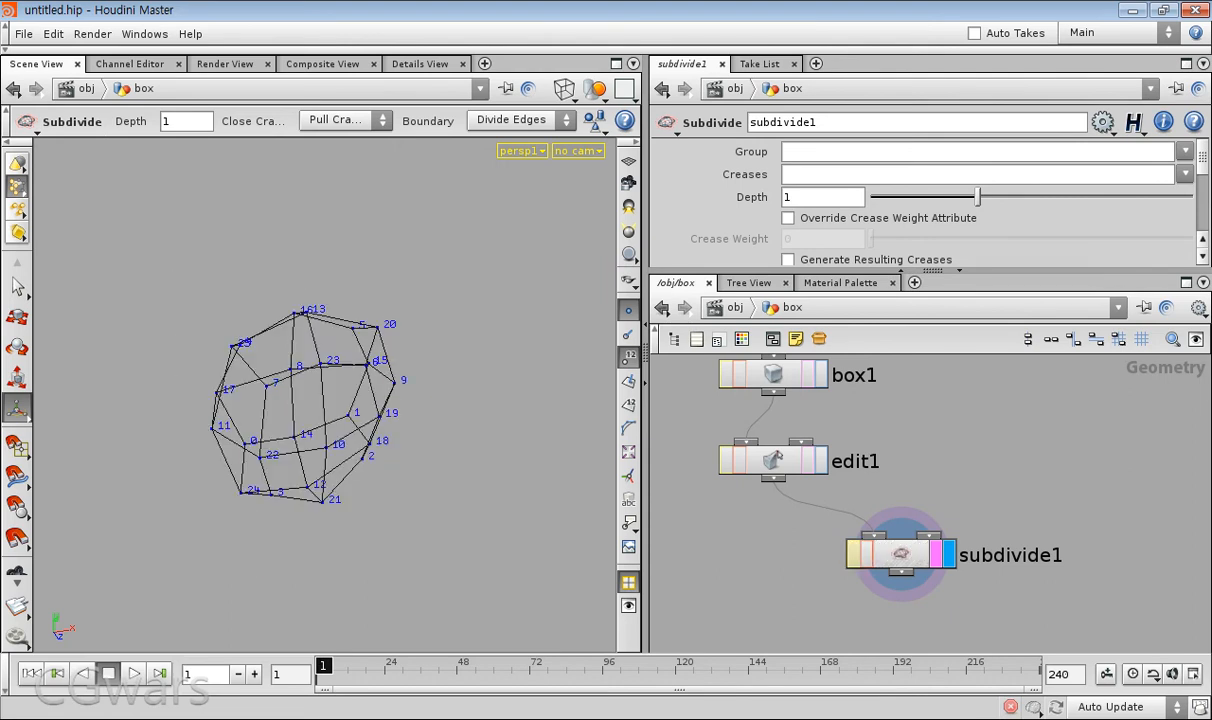
- Select subdivide1 and switch its lock flag on and off again
left_click_drag(746, 513, 1128, 603)
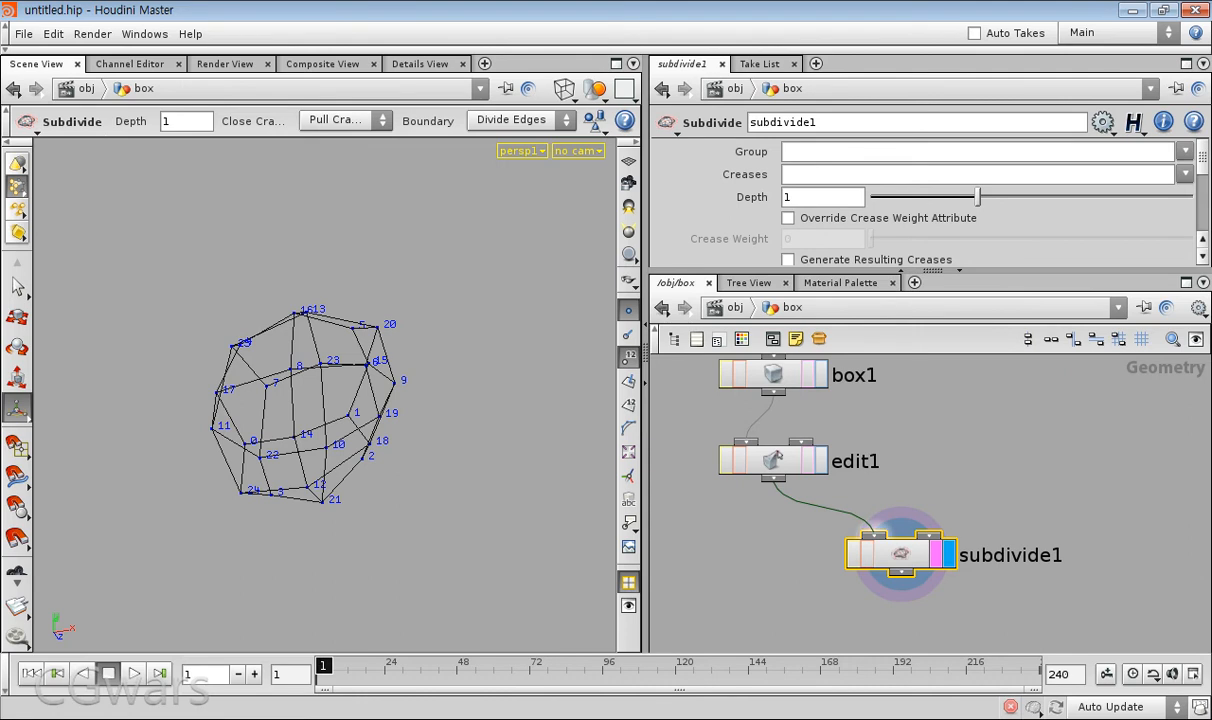
left_click(867, 554)
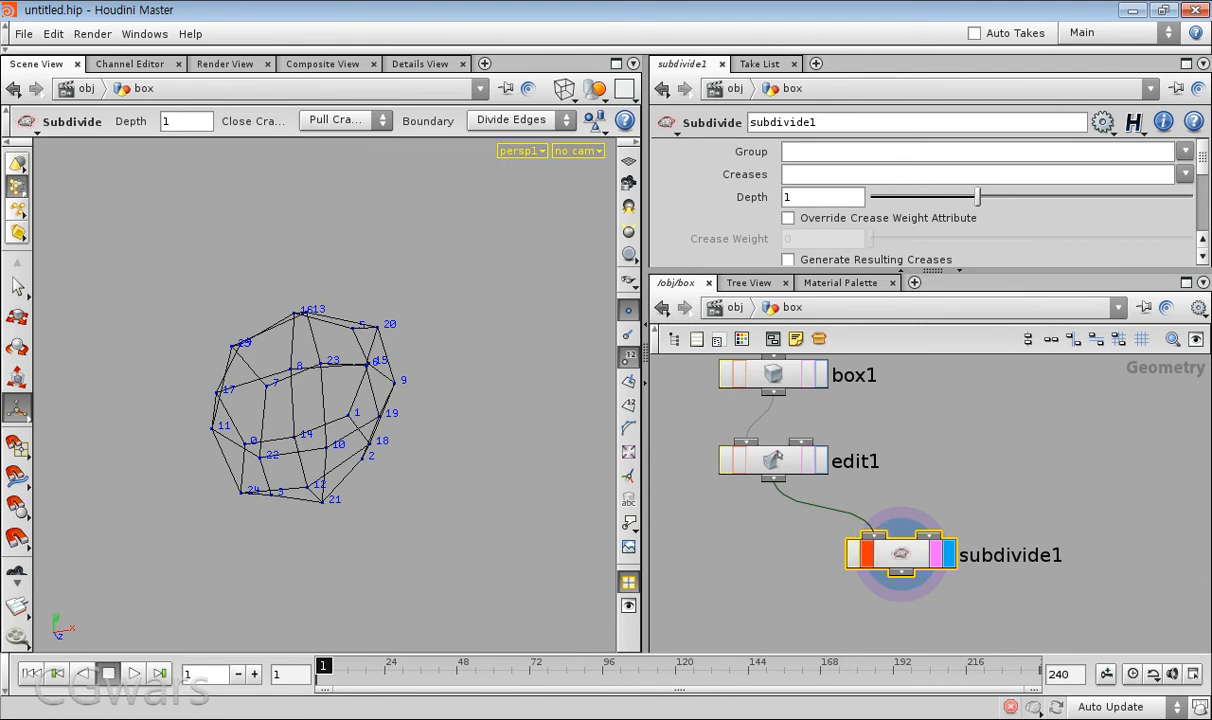
left_click(820, 515)
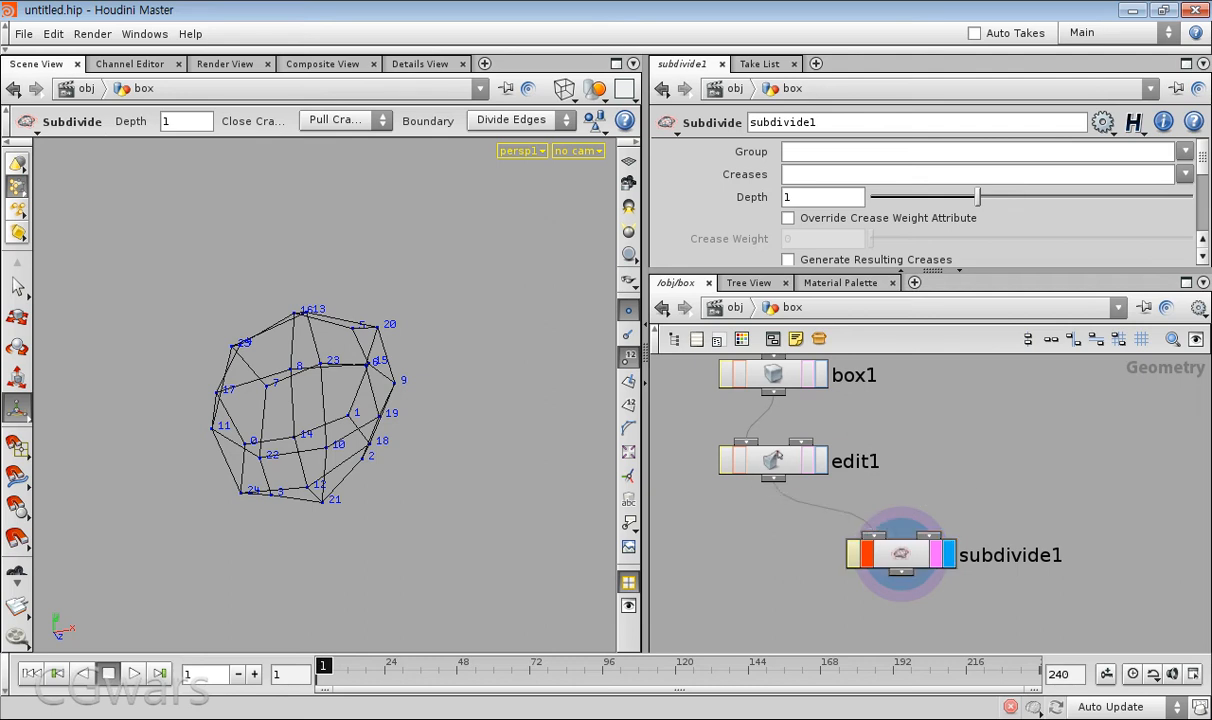
left_click(867, 554)
left_click(822, 516)
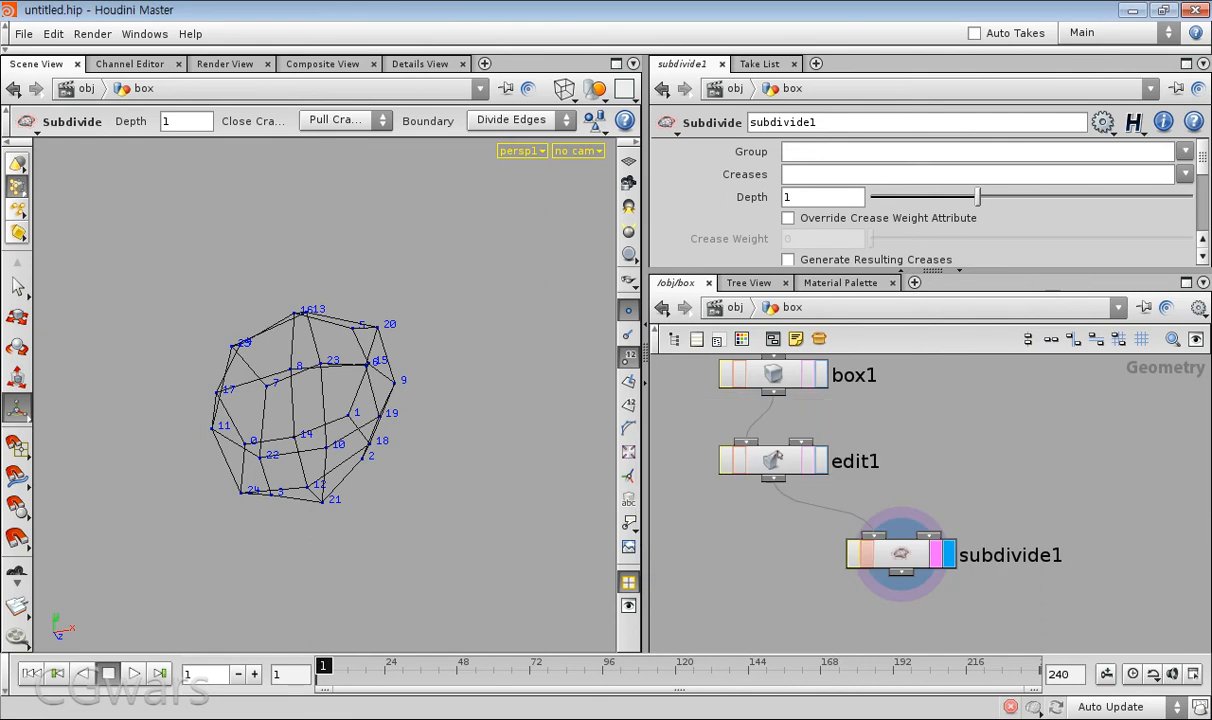
- Move the template flag from subdivide1 to edit1, on to box1, and back to subdivide1
left_click(901, 554)
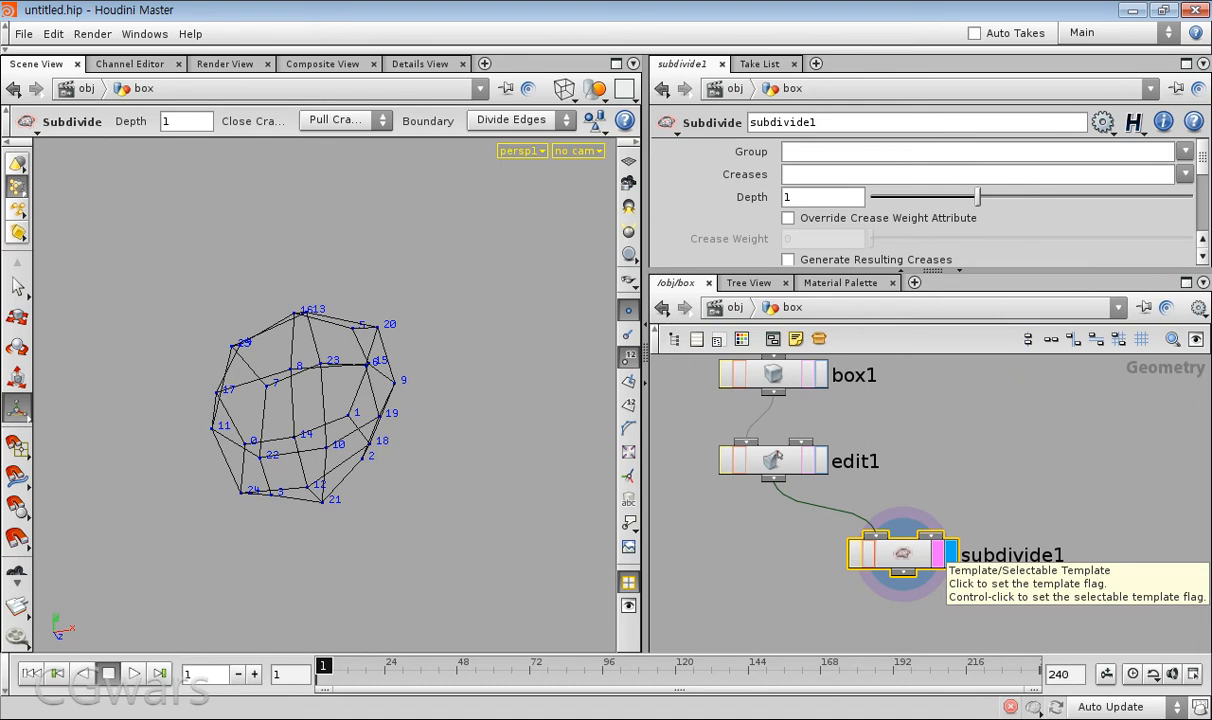
middle_click_drag(960, 608, 906, 601)
left_click(906, 601)
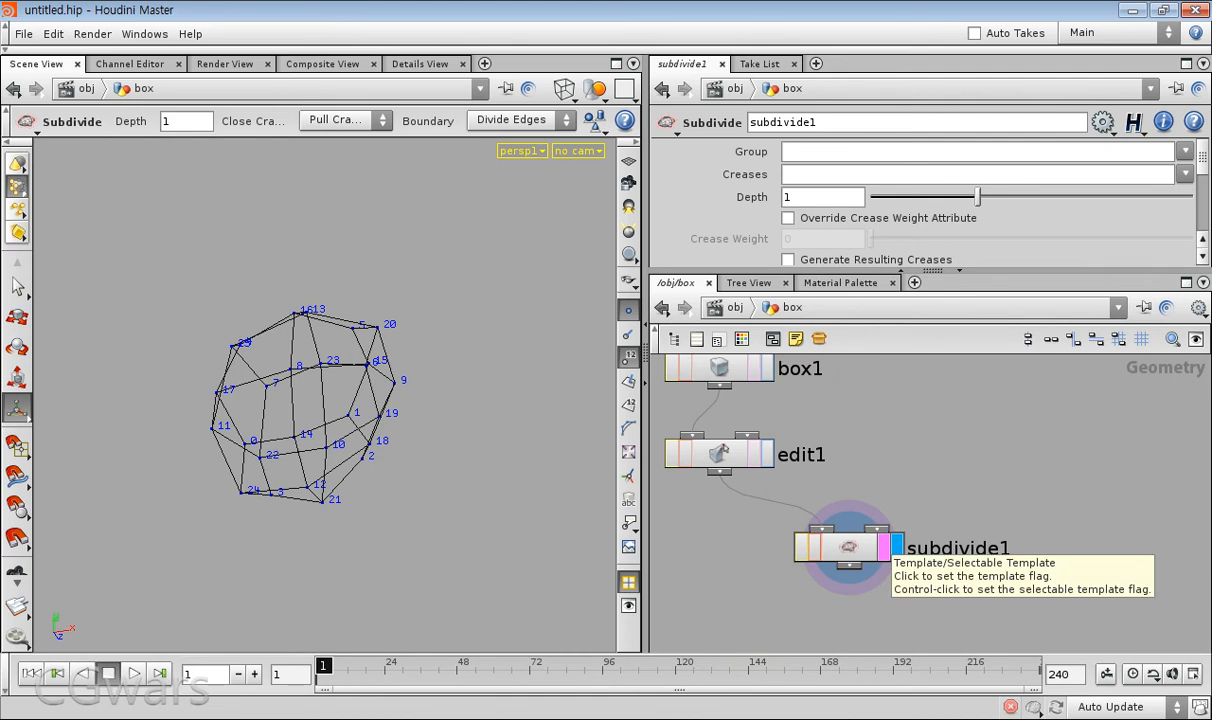
left_click(753, 454)
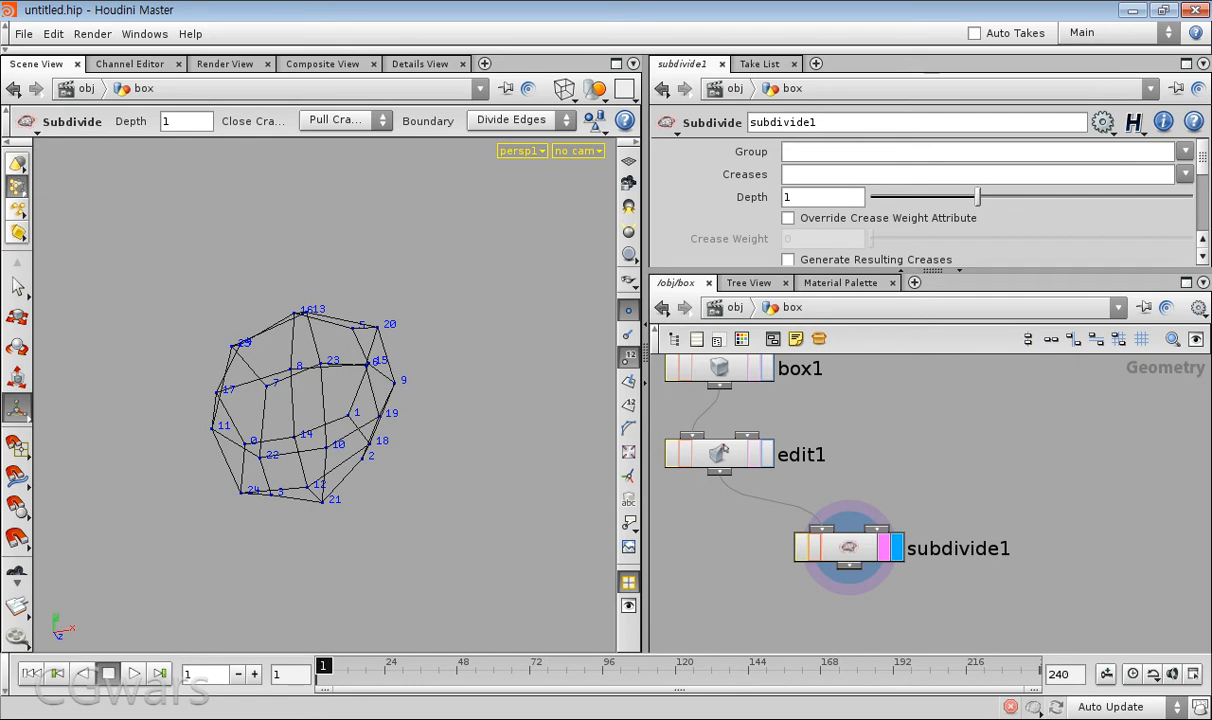
left_click(754, 454)
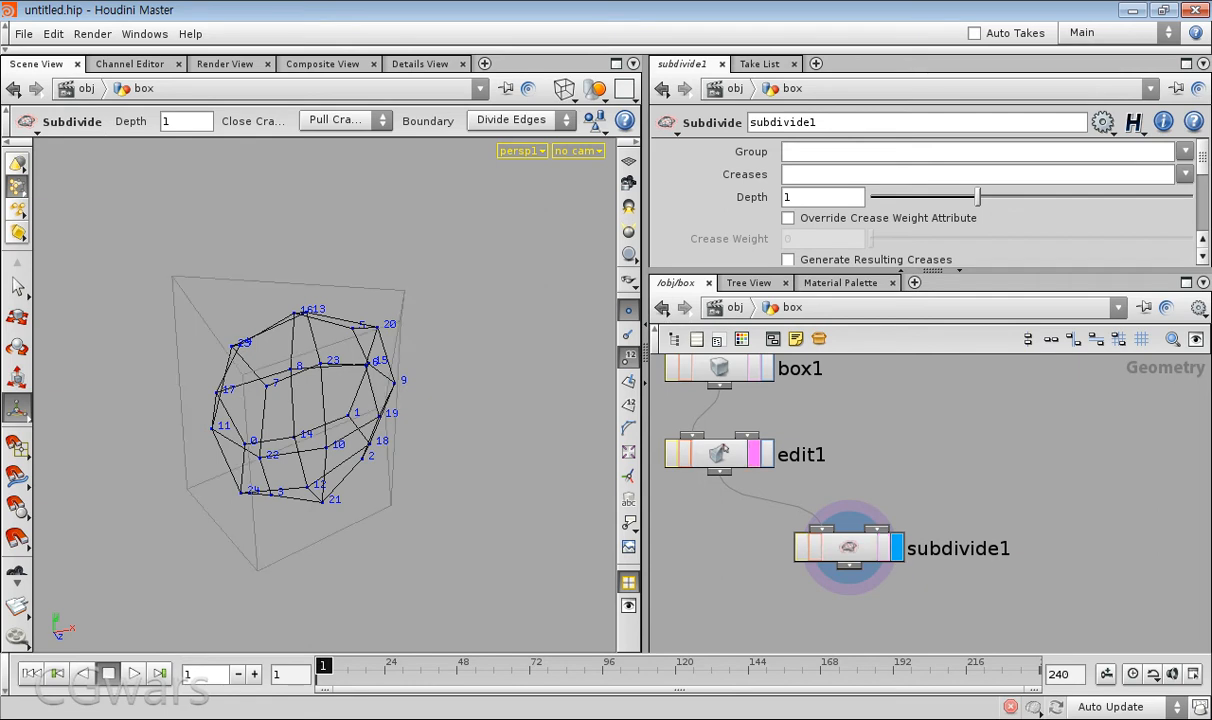
left_click(753, 368)
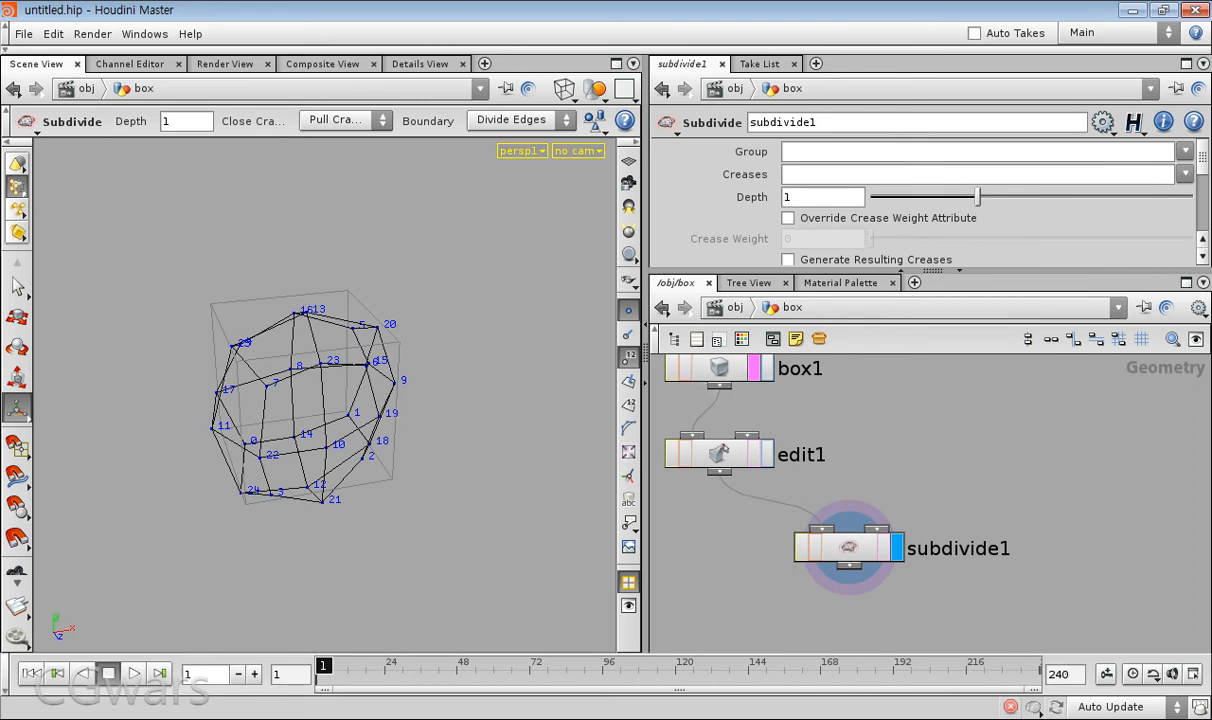
left_click(884, 548)
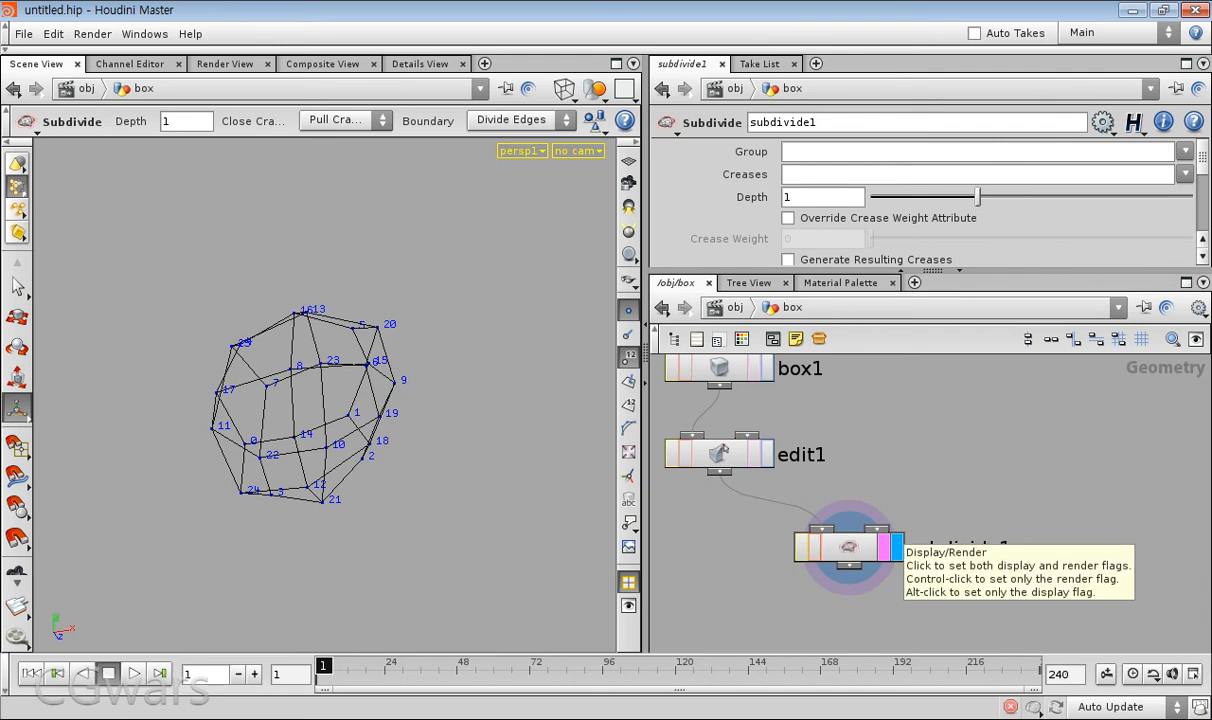
- Set the template flag on edit1 and the selectable template flag on box1
left_click(753, 455)
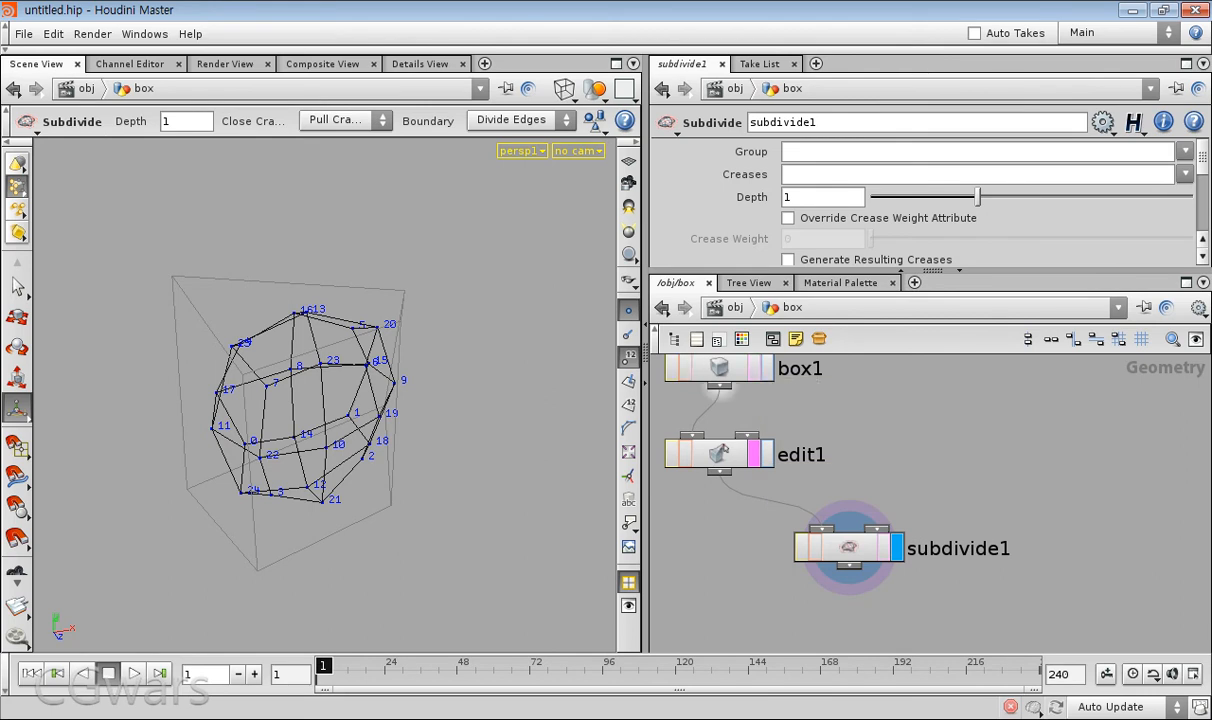
left_click(754, 368)
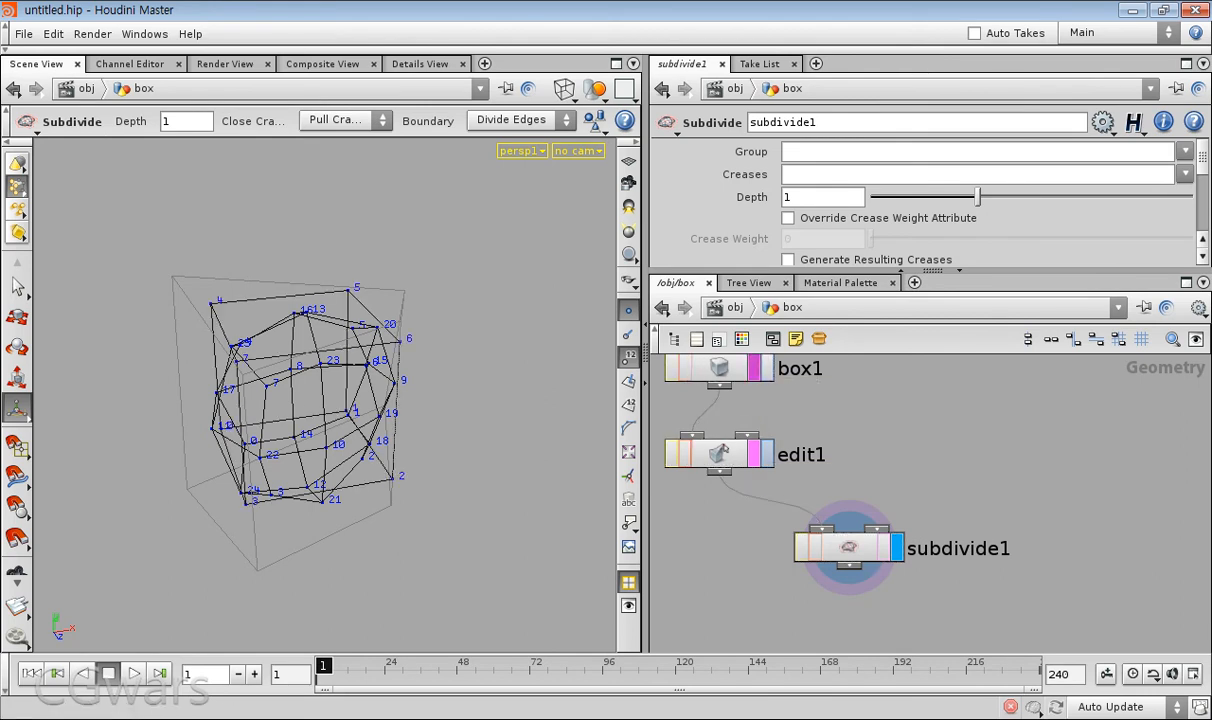
- Set only the render flag on edit1, return it to subdivide1, and cycle the display/render flags through edit1, box1 and subdivide1
left_click(767, 454, "ctrl")
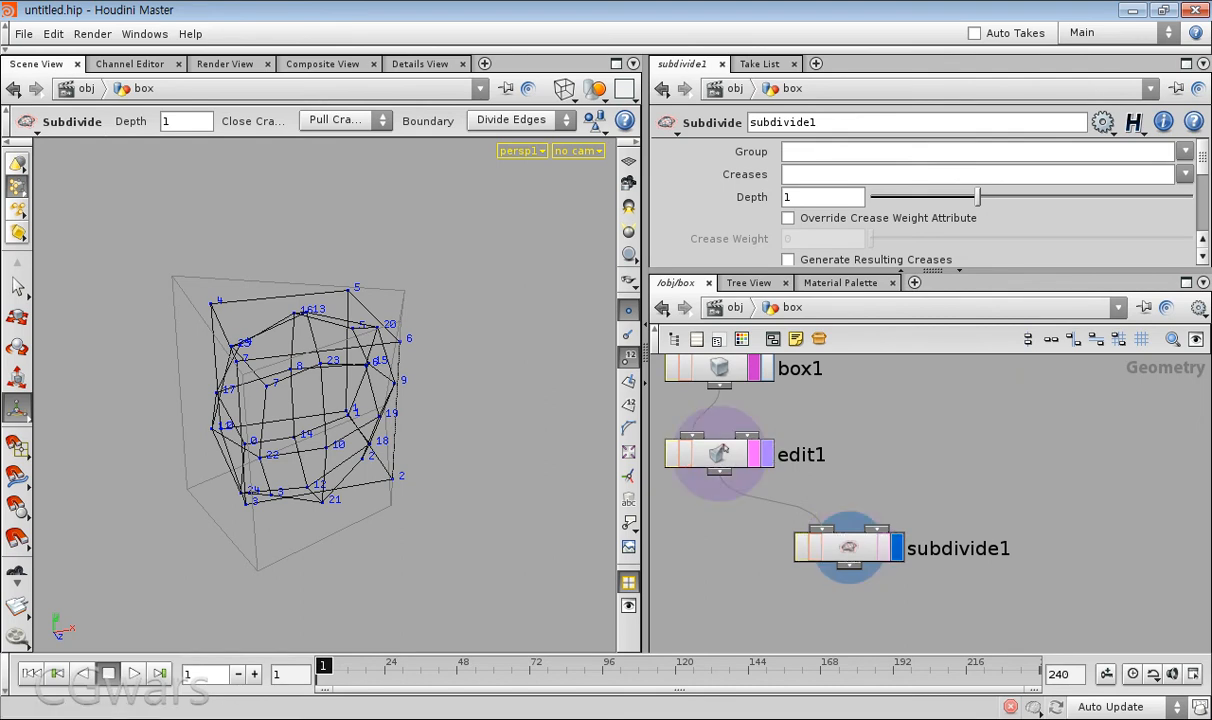
left_click(898, 548, "ctrl")
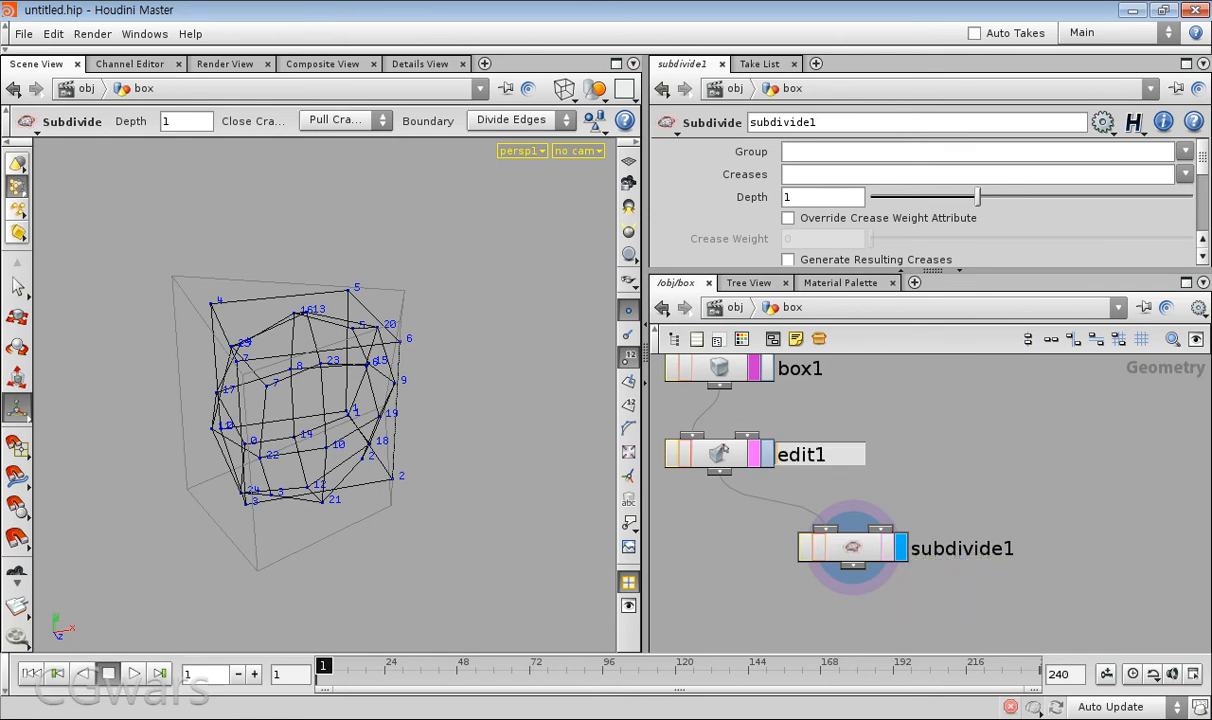
left_click(767, 454)
left_click(767, 368)
left_click(901, 548)
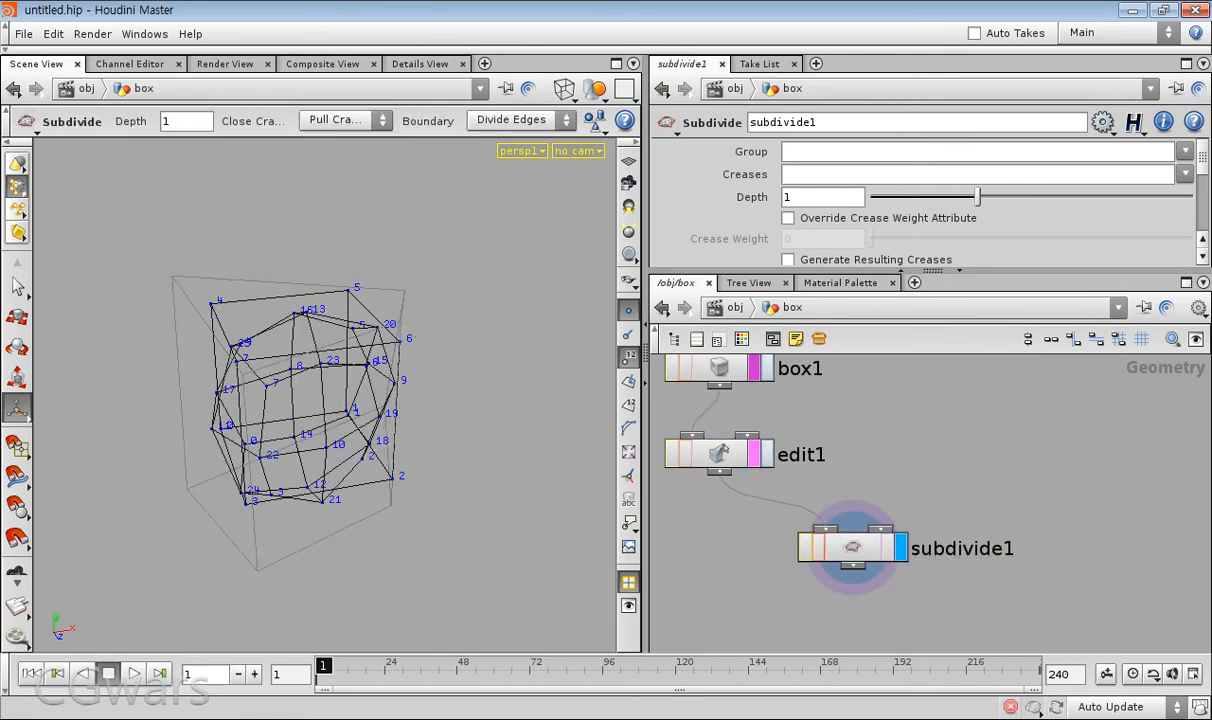
- Frame the whole network and turn off the template flags of edit1 and box1
key("h")
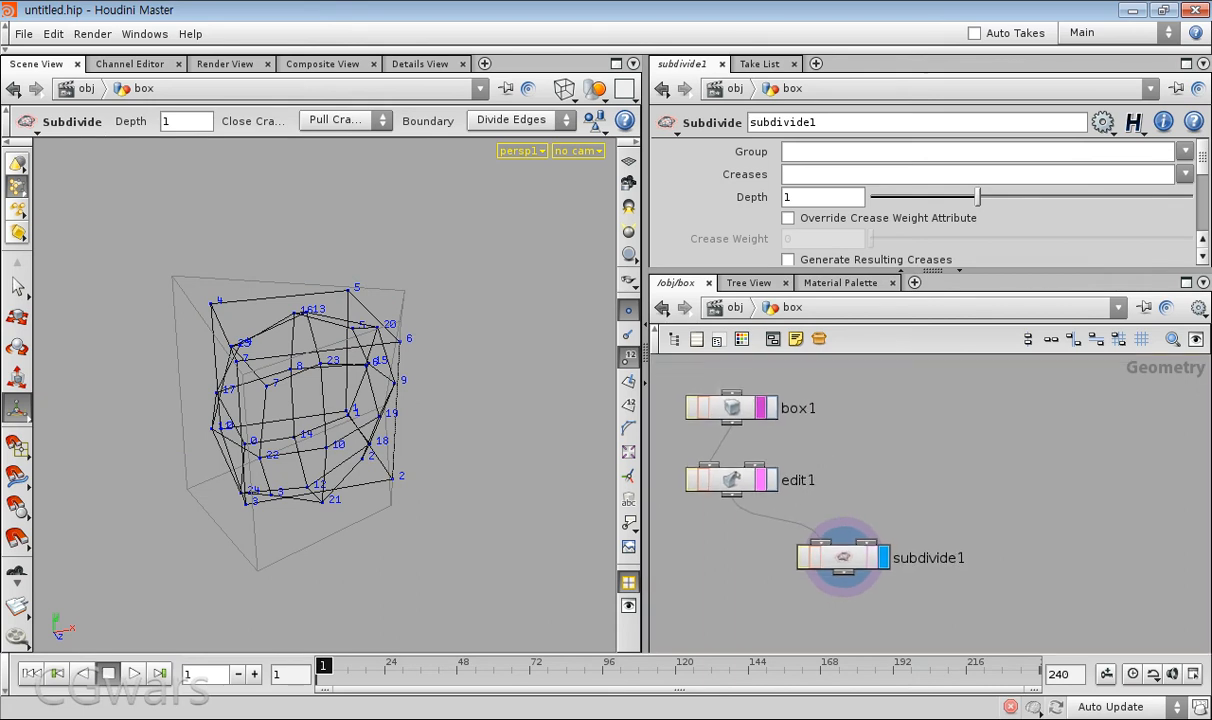
left_click(761, 480)
left_click(761, 408)
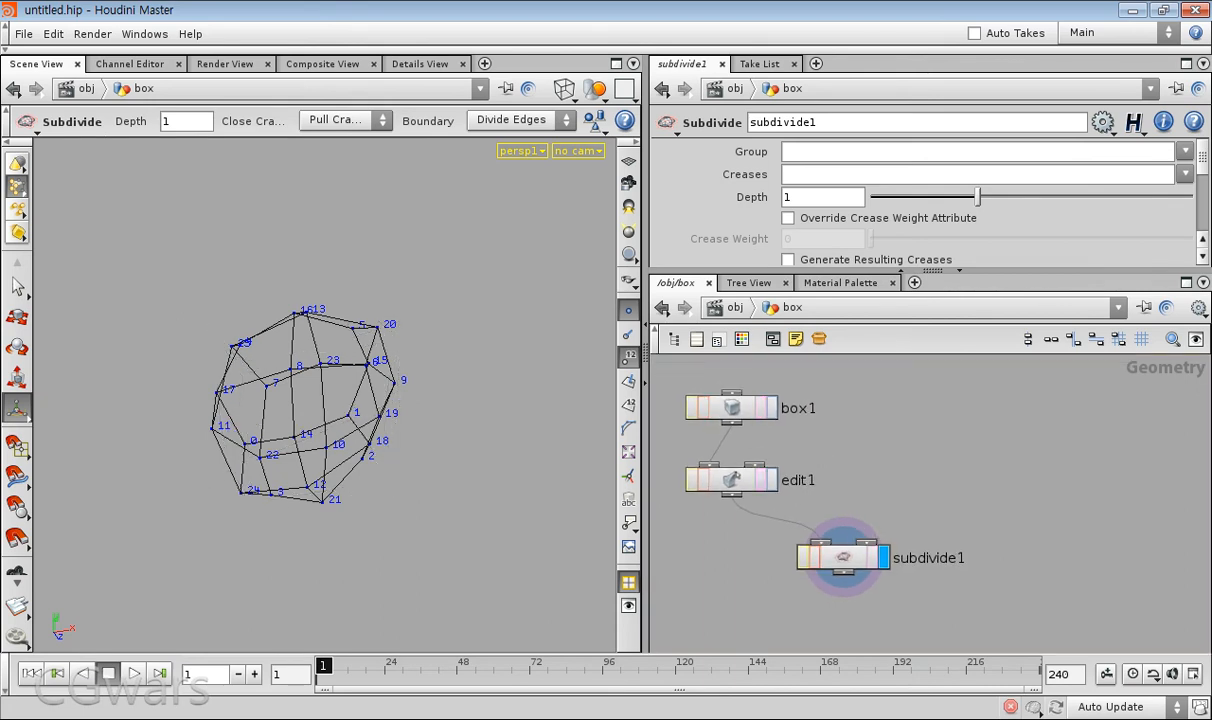
- Select subdivide1 with its display flag on while only the render flag is set on edit1
left_click_drag(955, 604, 820, 499)
left_click_drag(968, 627, 802, 530)
scroll(826, 575, "up", 2)
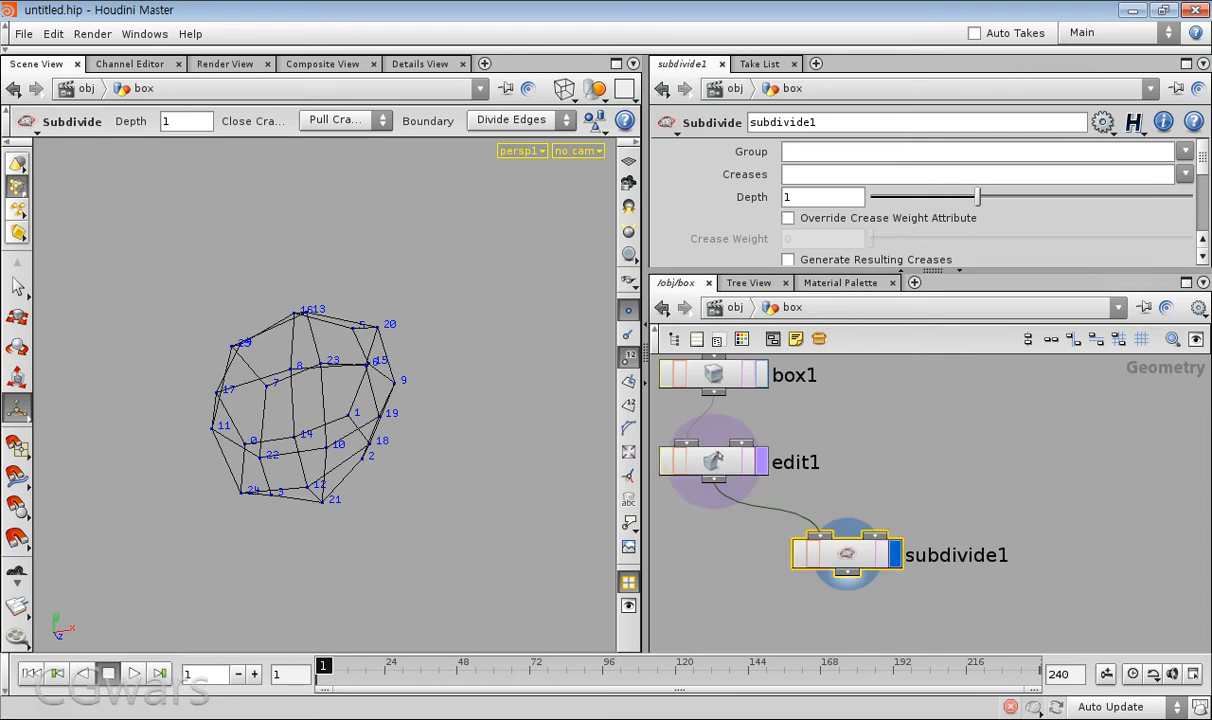
middle_click_drag(775, 512, 777, 515)
left_click_drag(790, 488, 946, 622)
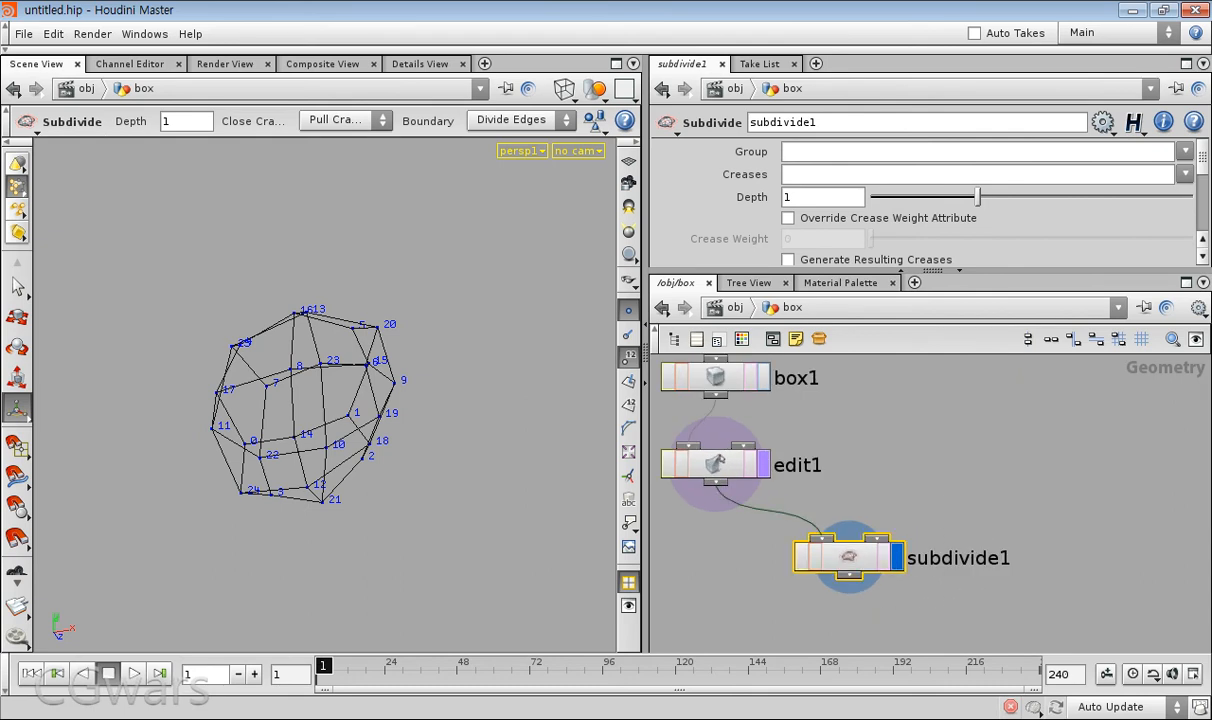
- Select edit1 and give it only the display flag, keep the render flag on subdivide1, and template subdivide1
left_click_drag(830, 517, 698, 406)
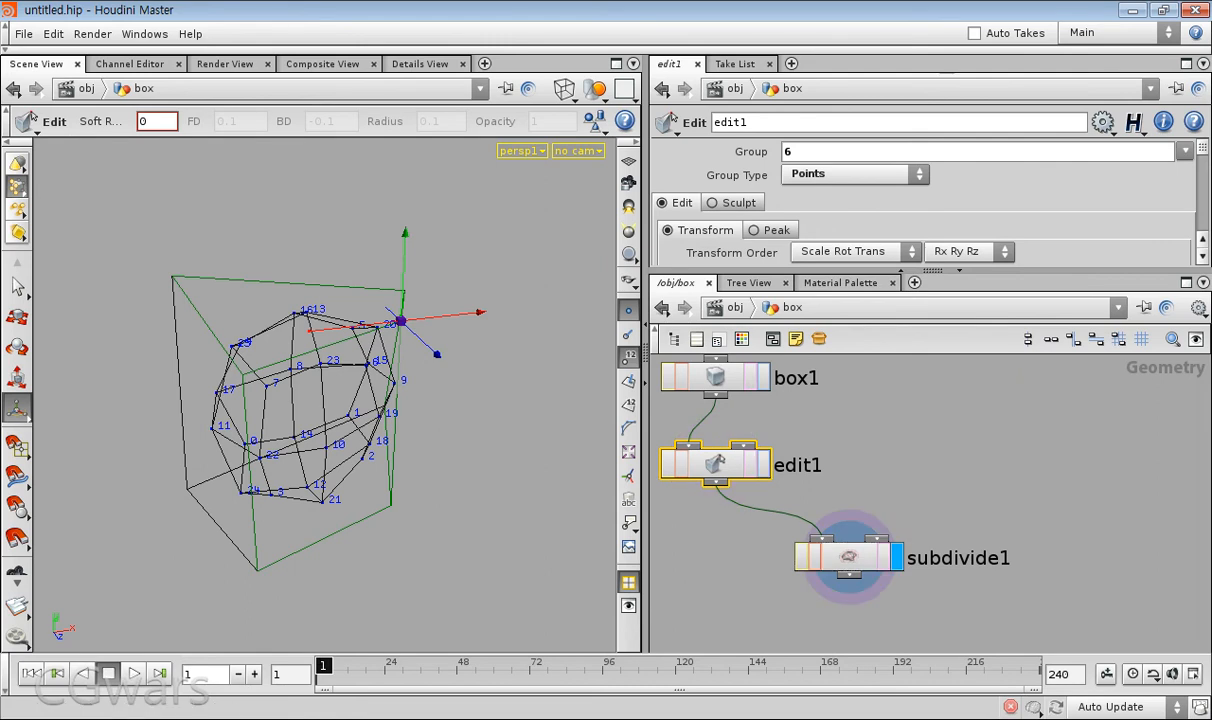
left_click(764, 464)
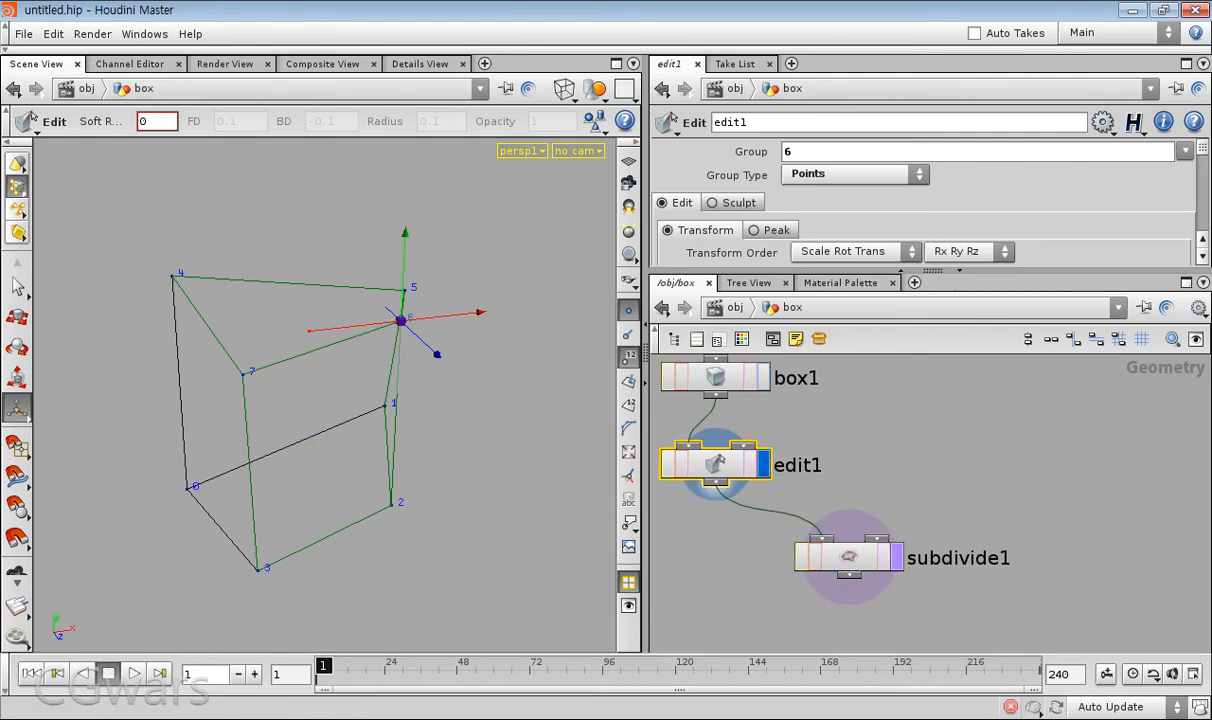
left_click(848, 556)
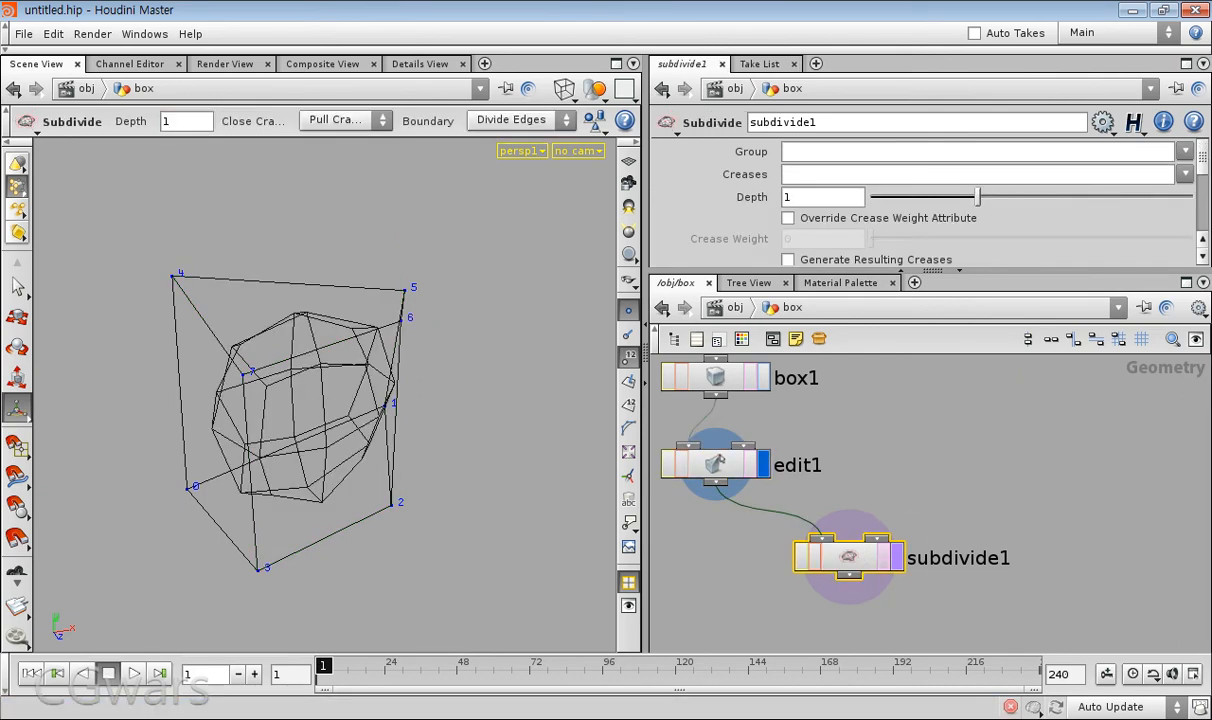
left_click(1008, 497)
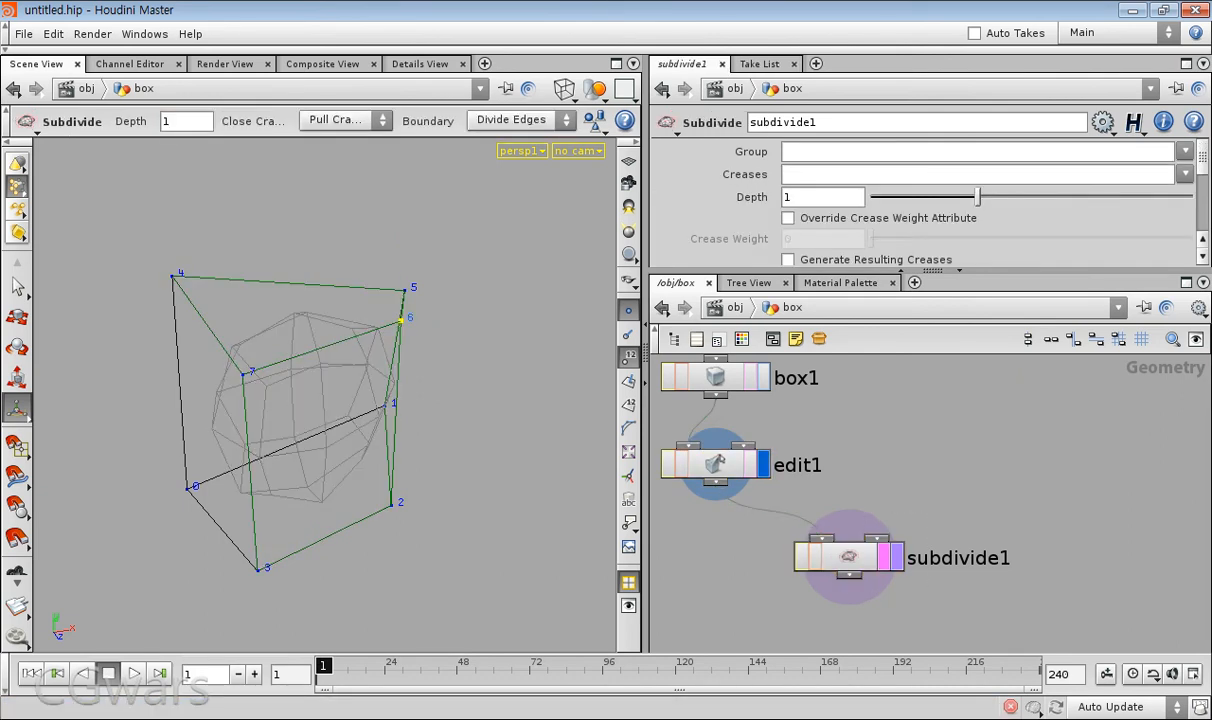
- Select the edit1 node and move point 4 of the box inward toward point 5
key("h")
left_click_drag(966, 481, 664, 558)
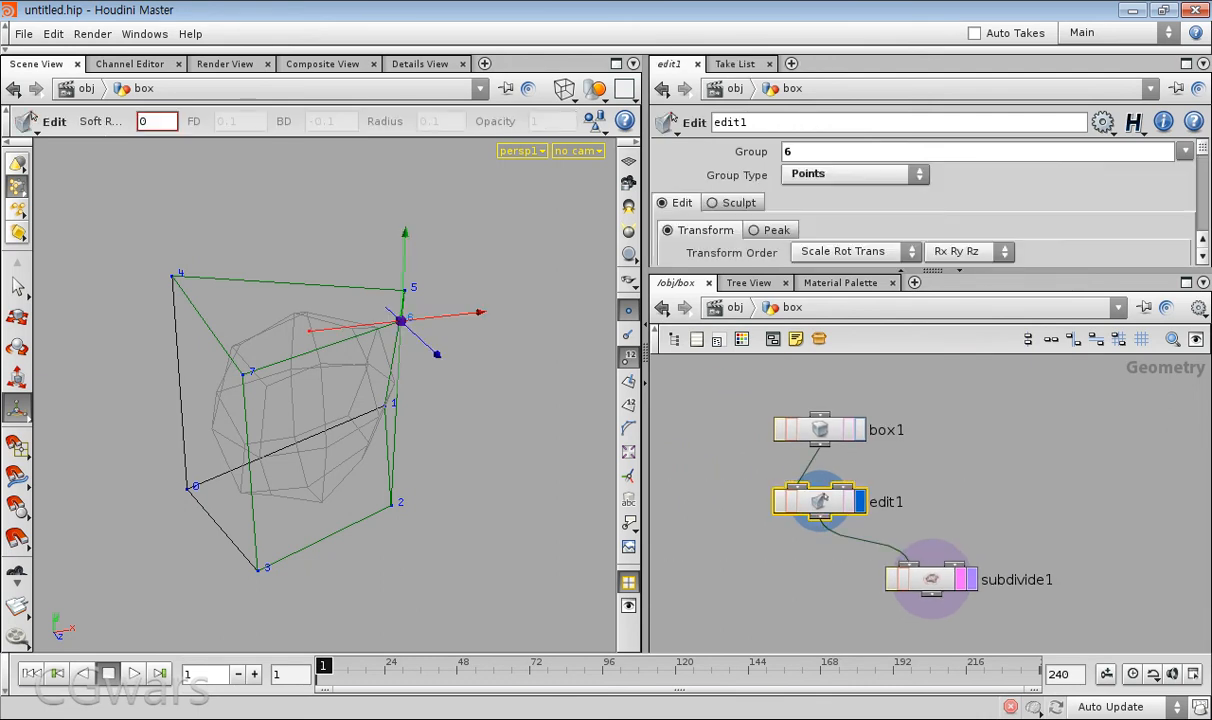
left_click(690, 568)
left_click(173, 273)
left_click_drag(173, 273, 207, 270)
left_click(930, 578)
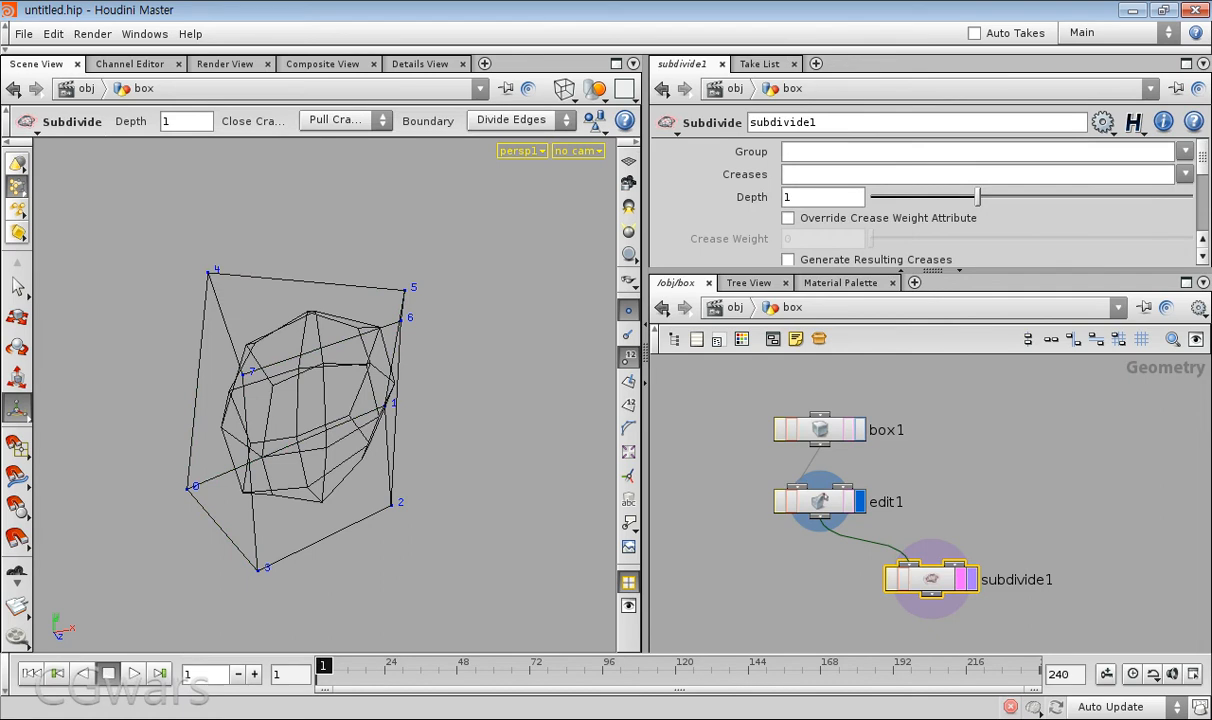
left_click_drag(677, 404, 1003, 617)
left_click(1004, 618)
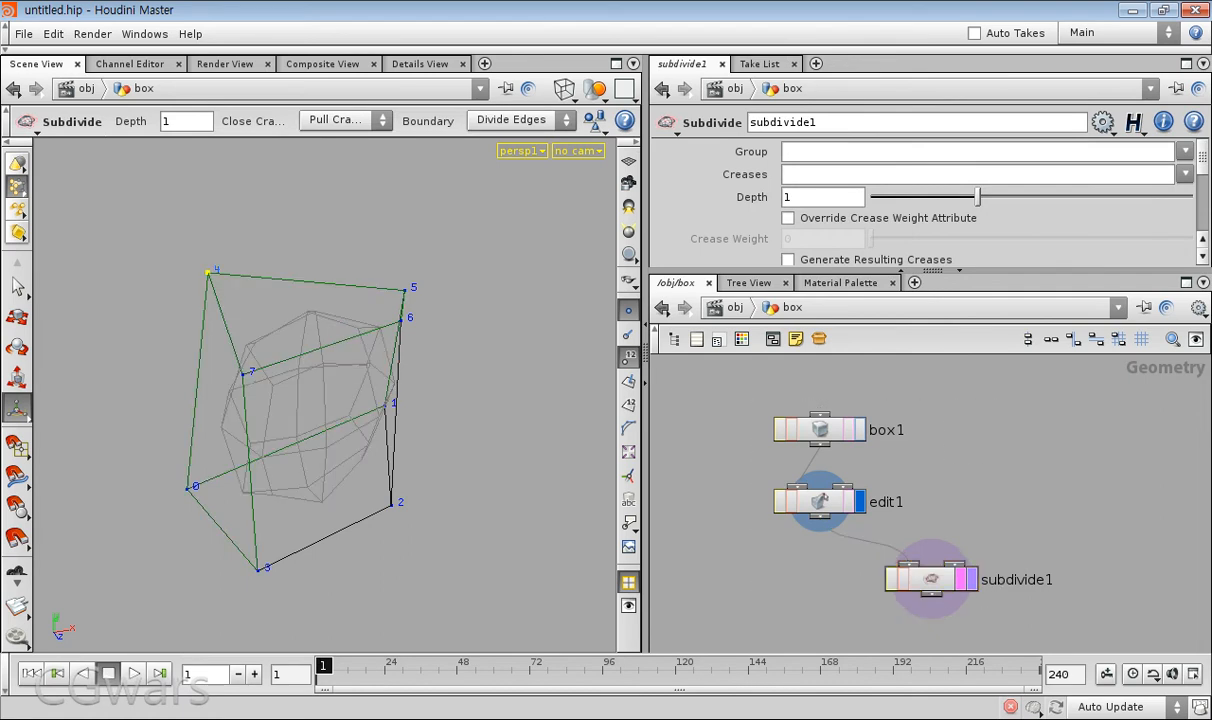
left_click_drag(1209, 387, 984, 403)
left_click(984, 403)
left_click_drag(697, 403, 1018, 630)
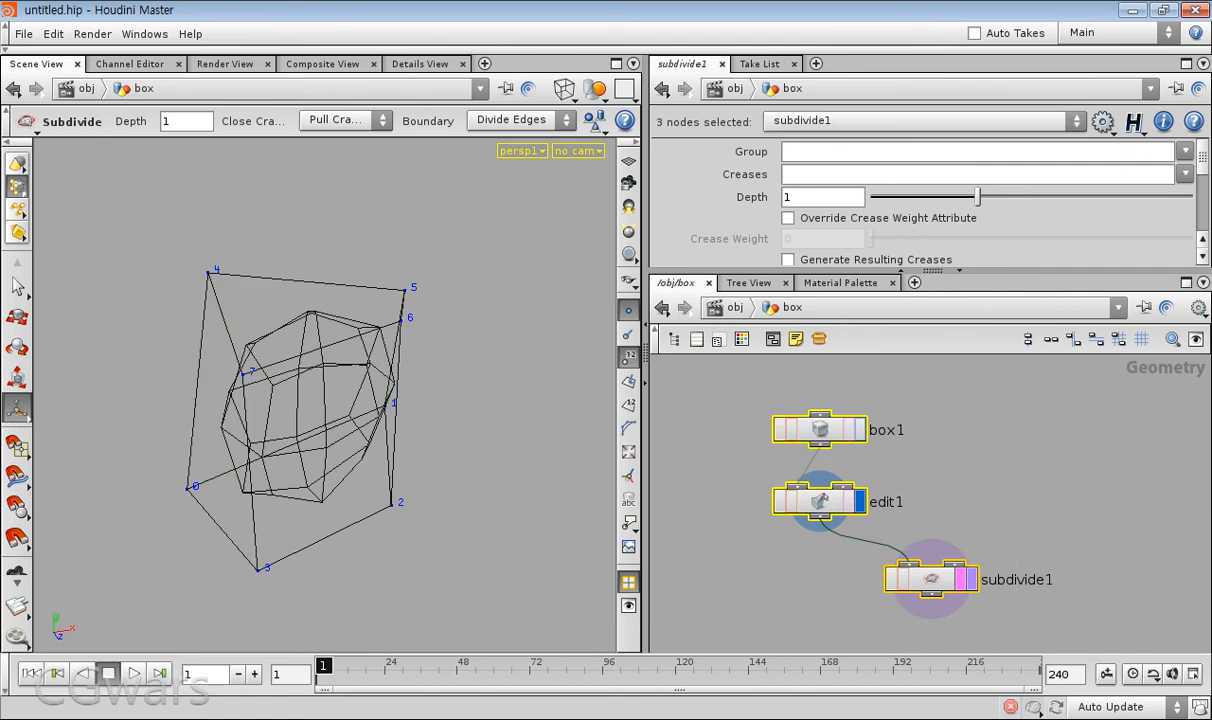
left_click(1018, 630)
scroll(965, 502, "up", 2)
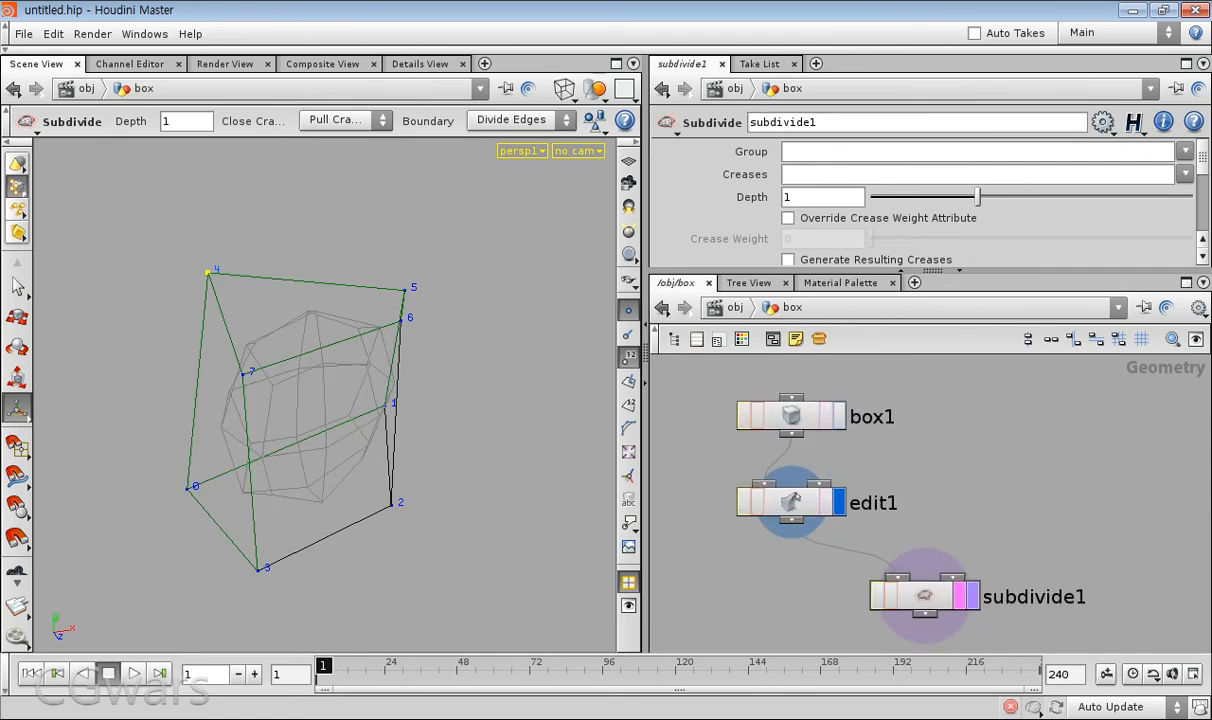
scroll(930, 490, "down", 2)
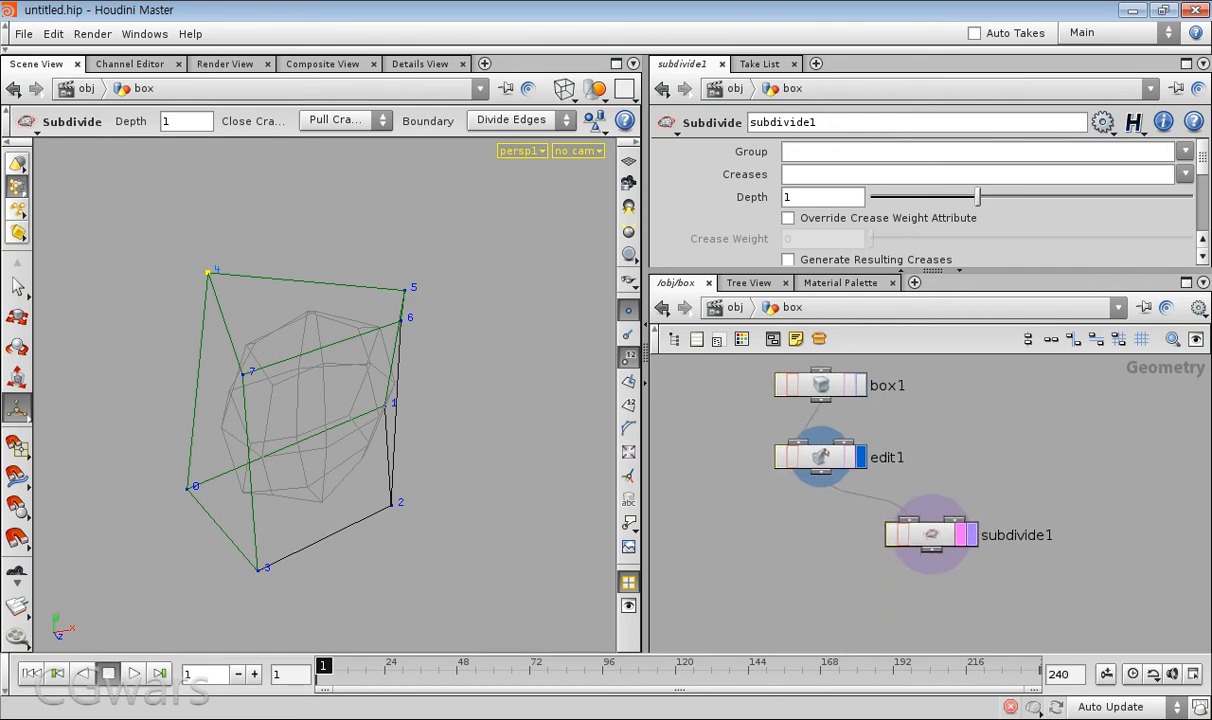
- Set the display and render flags on subdivide1 and align the node directly below edit1
left_click(970, 535)
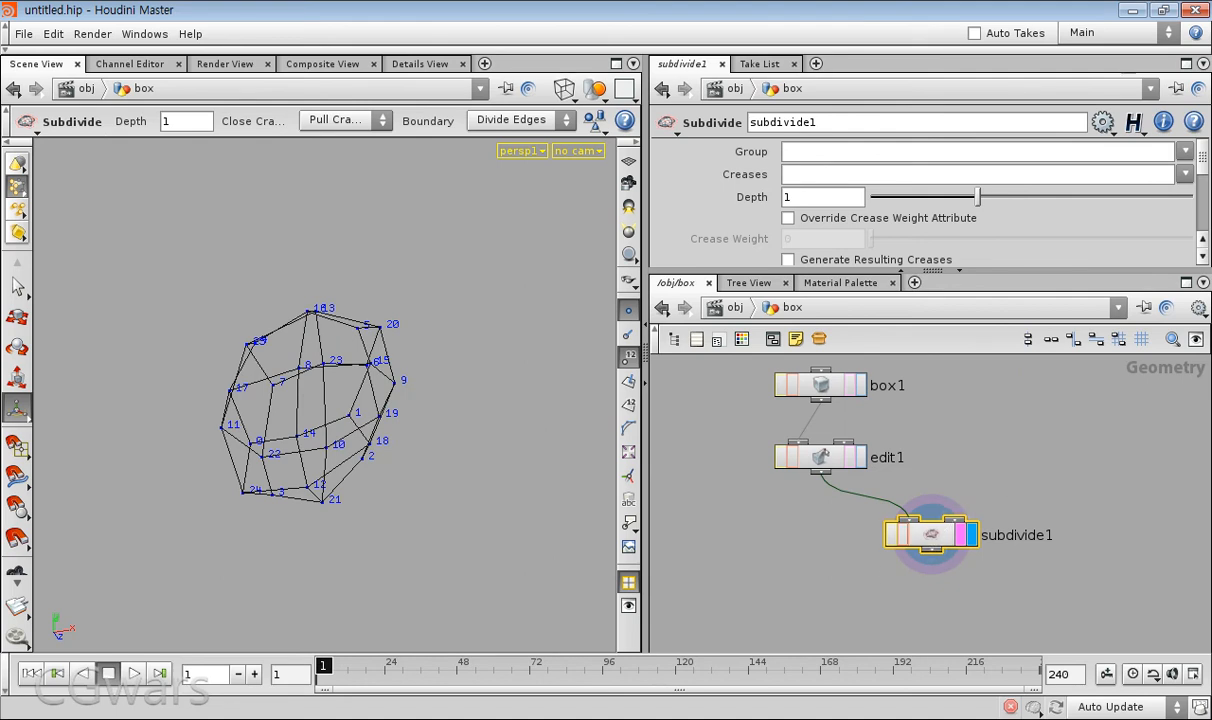
left_click_drag(931, 535, 842, 571)
scroll(987, 485, "down", 2)
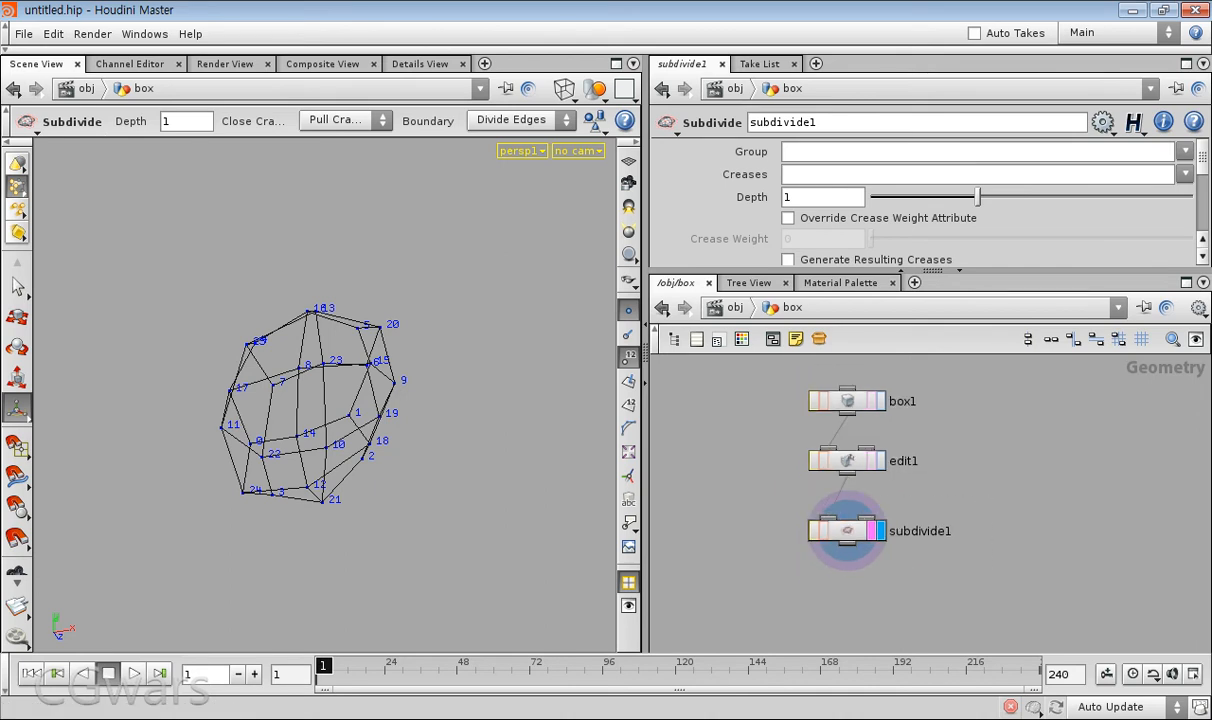
- Turn off the point markers and point numbers in the viewport
left_click(628, 357)
left_click(628, 310)
mouse_move(440, 400)
left_mouse_down("alt")
mouse_move(370, 420)
mouse_move(440, 410)
left_mouse_up("alt")
left_click(628, 310)
left_click(628, 357)
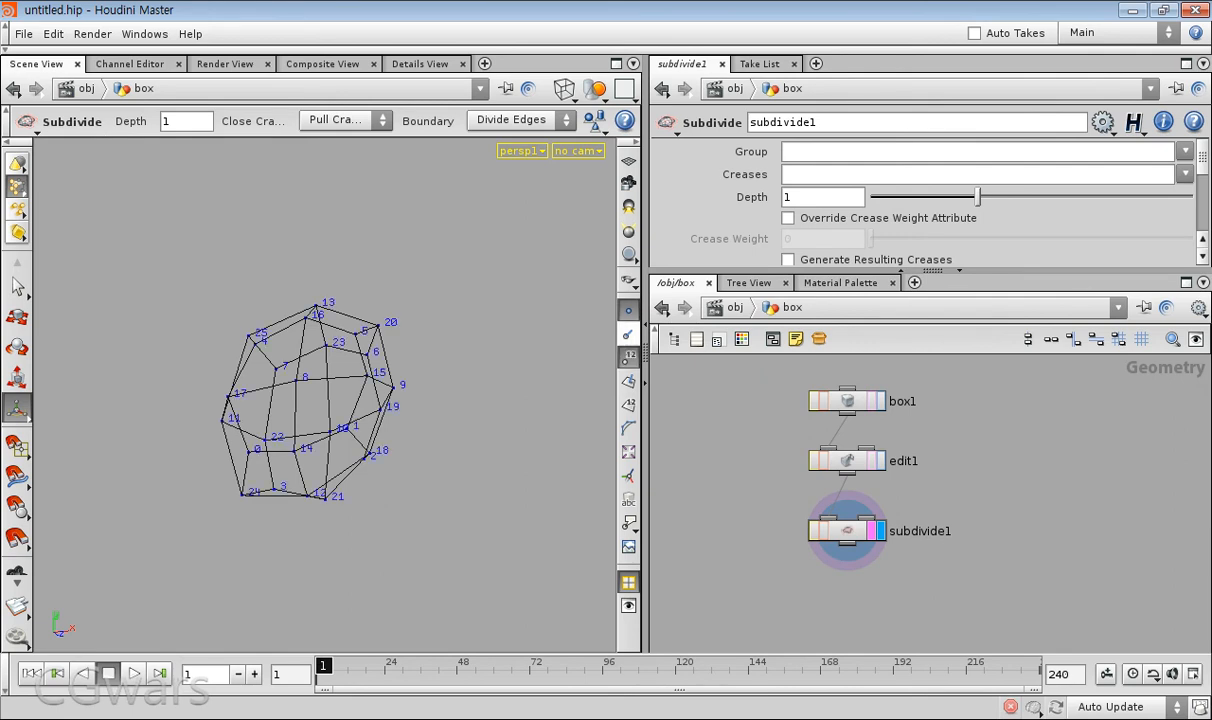
left_click(628, 357)
left_click_drag(380, 410, 335, 420, "alt")
- Switch to primitive selection and select a single face on the upper side of the subdivided box
key("s")
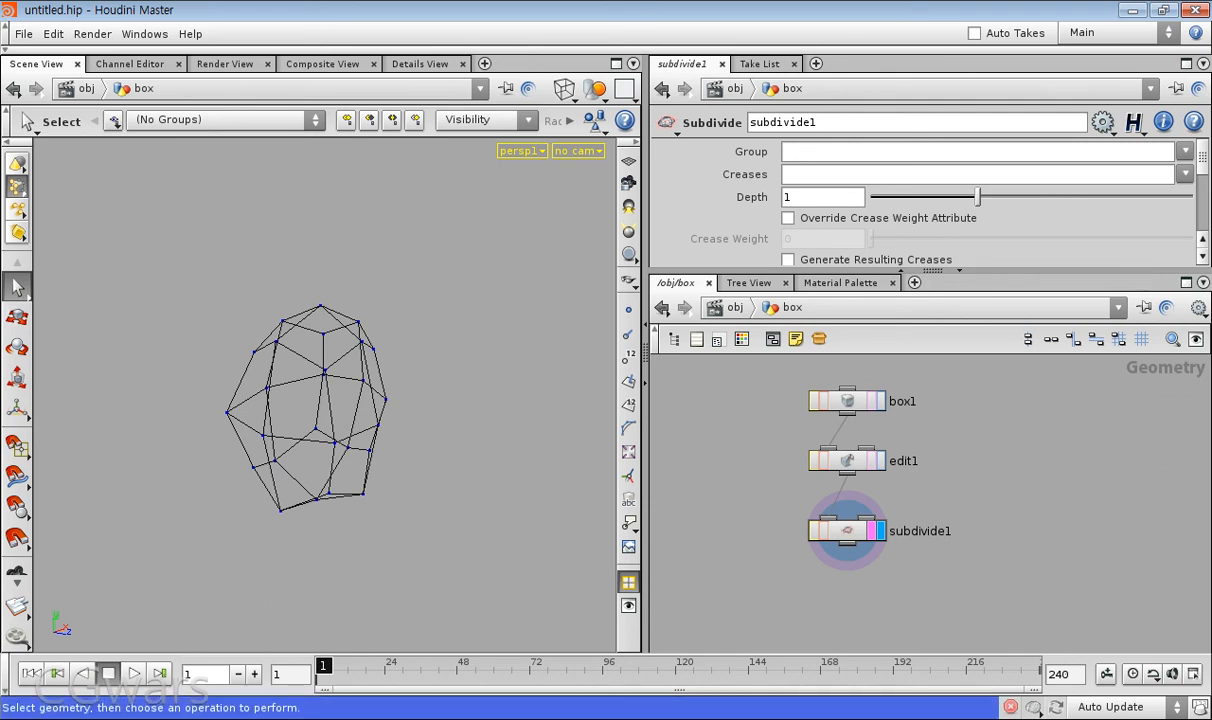
left_click_drag(300, 400, 381, 376, "alt")
left_click(381, 376)
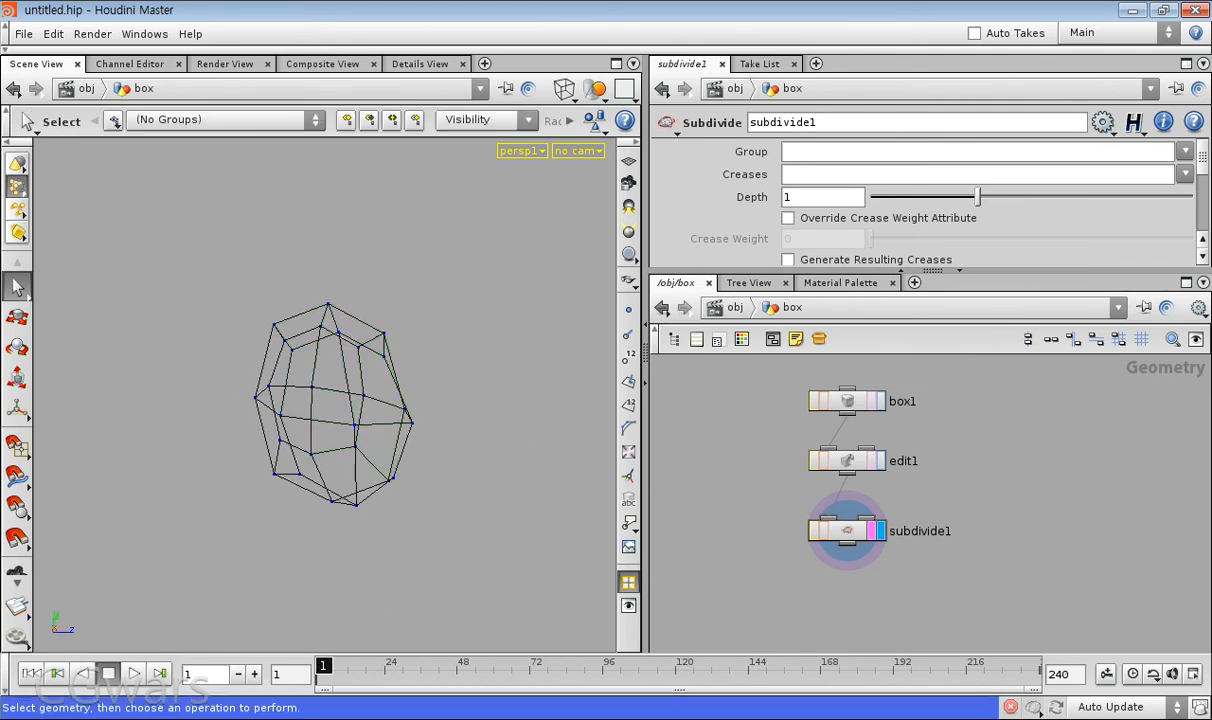
key("4")
left_click(386, 372)
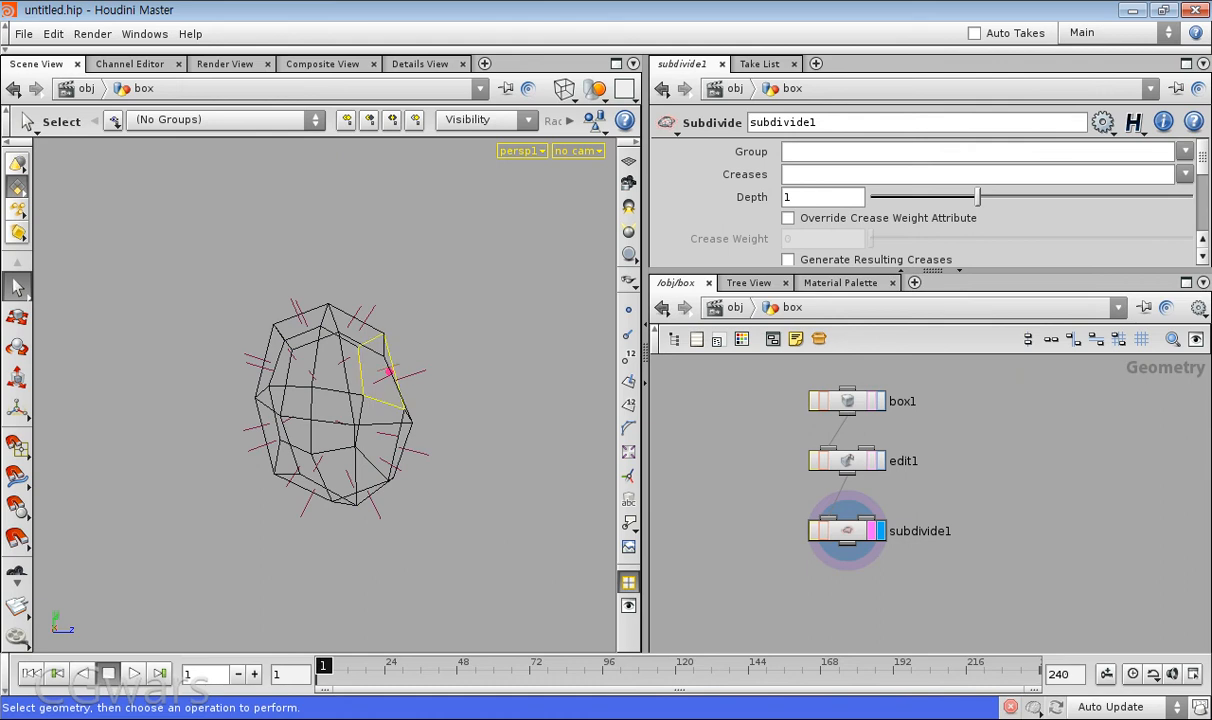
left_click(352, 378)
mouse_move(352, 378)
left_mouse_down("alt")
mouse_move(270, 412)
mouse_move(422, 388)
mouse_move(409, 367)
left_mouse_up("alt")
left_click(340, 418)
left_click(350, 402)
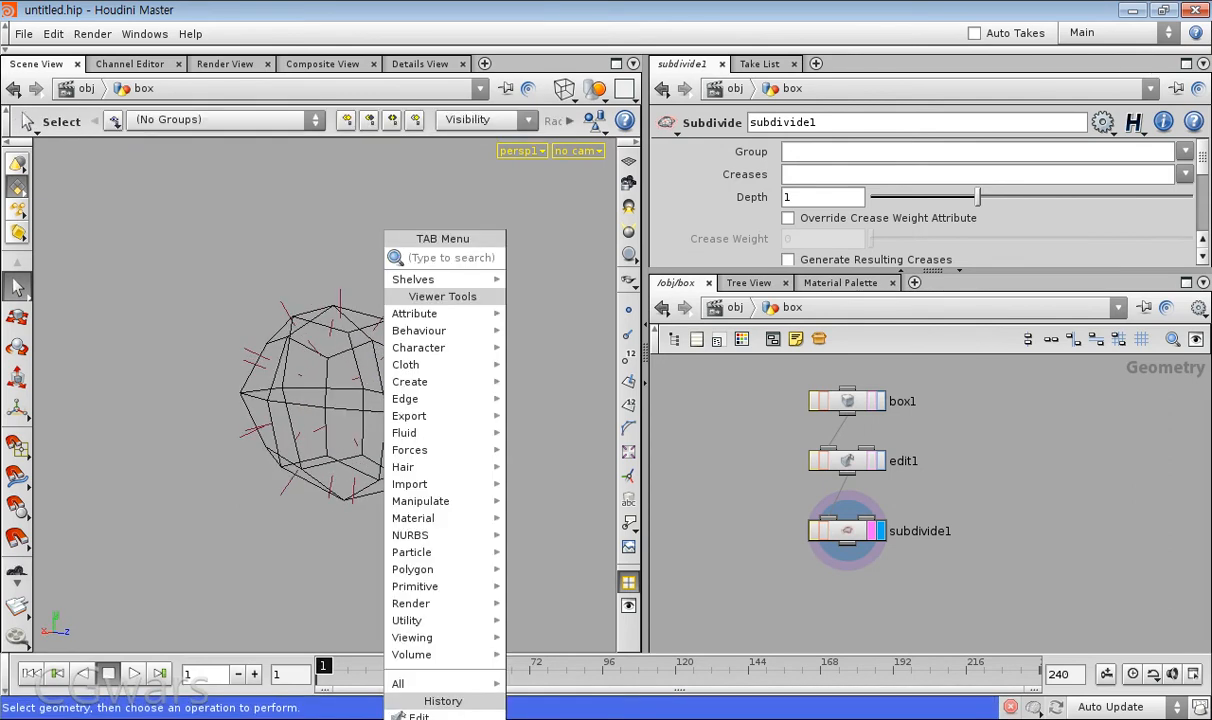
- Apply PolyExtrude to the selected face and pull it outward by about 0.6
type("Each")
key("Escape")
key("Tab")
type("PolyBevel")
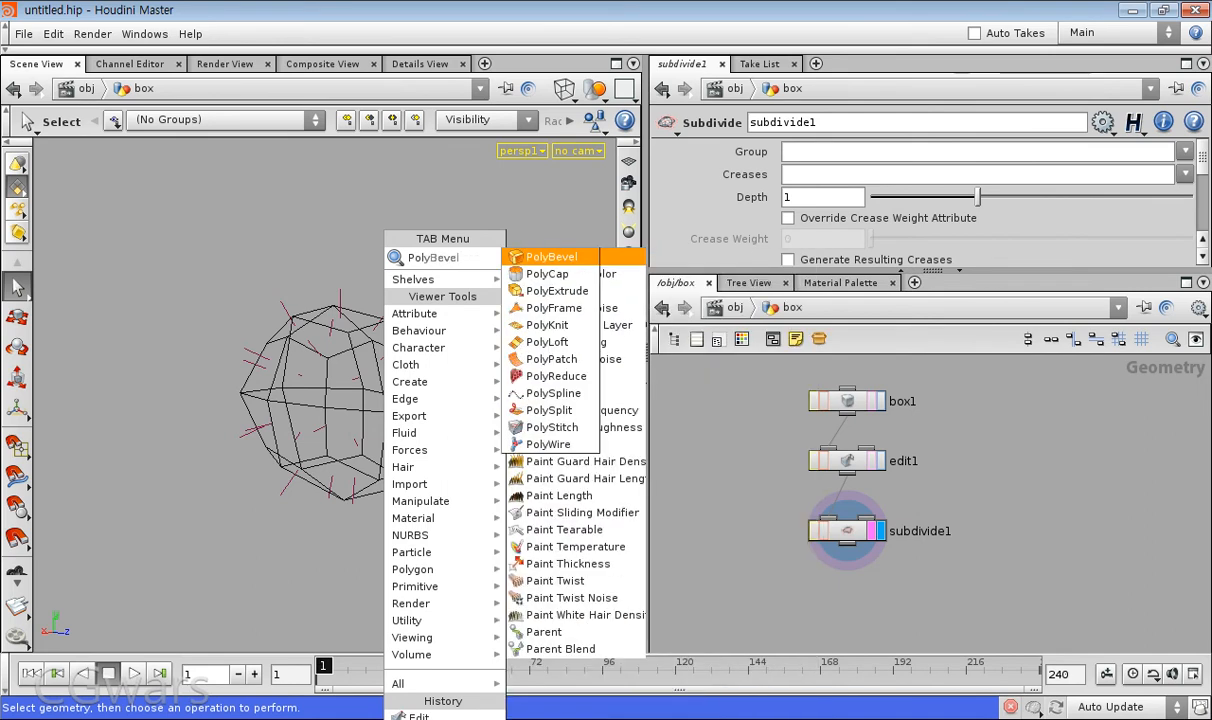
key("BackSpace")
key("BackSpace")
key("BackSpace")
key("BackSpace")
key("BackSpace")
type("Extrude")
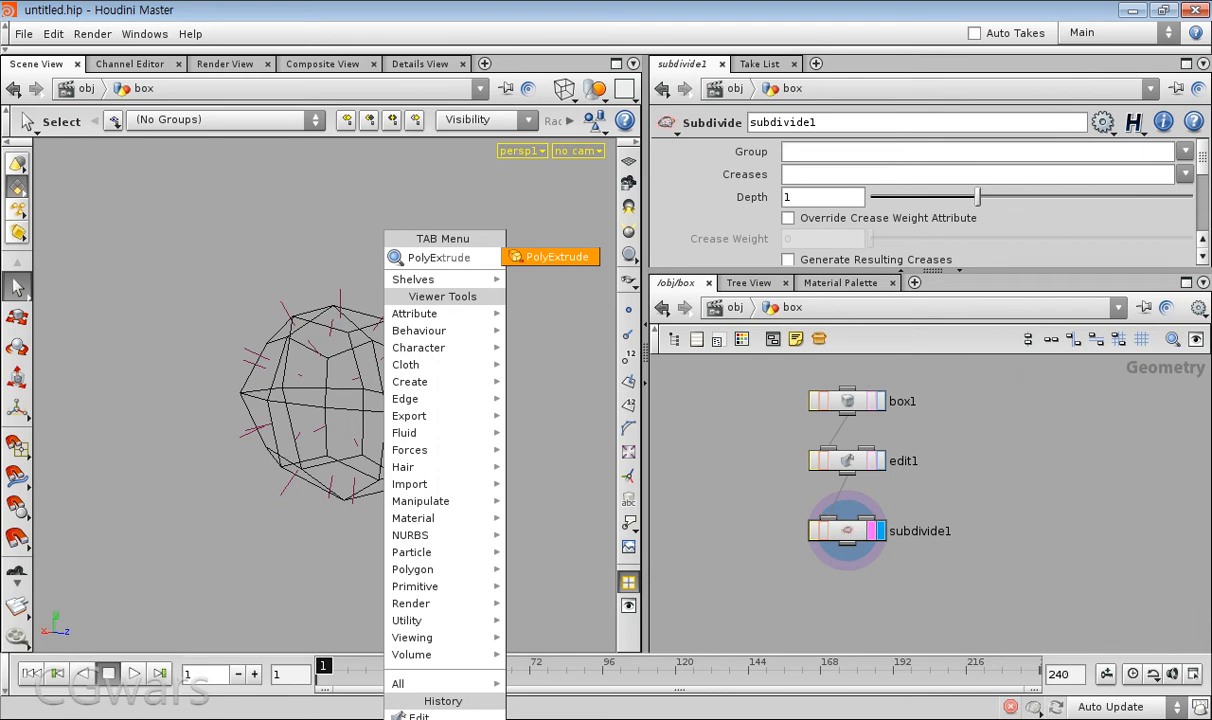
key("Return")
mouse_move(400, 400)
left_mouse_down("alt")
mouse_move(365, 400)
mouse_move(395, 400)
left_mouse_up("alt")
left_click_drag(455, 353, 543, 318)
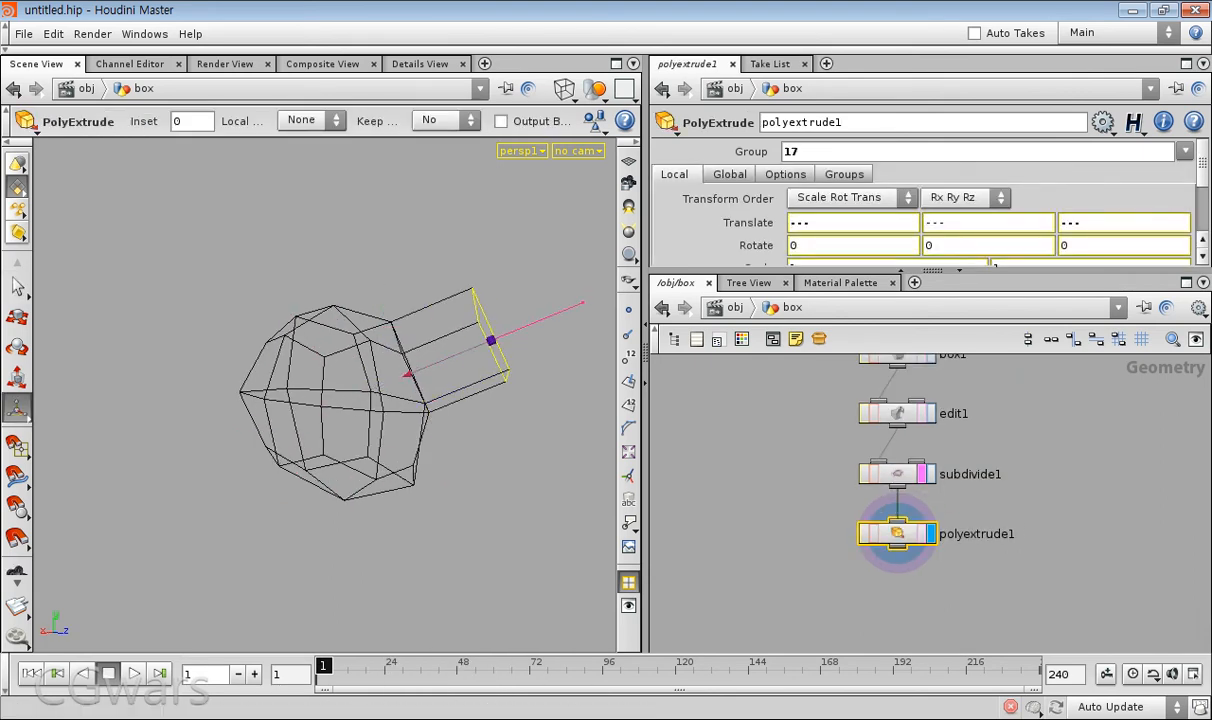
key("alt")
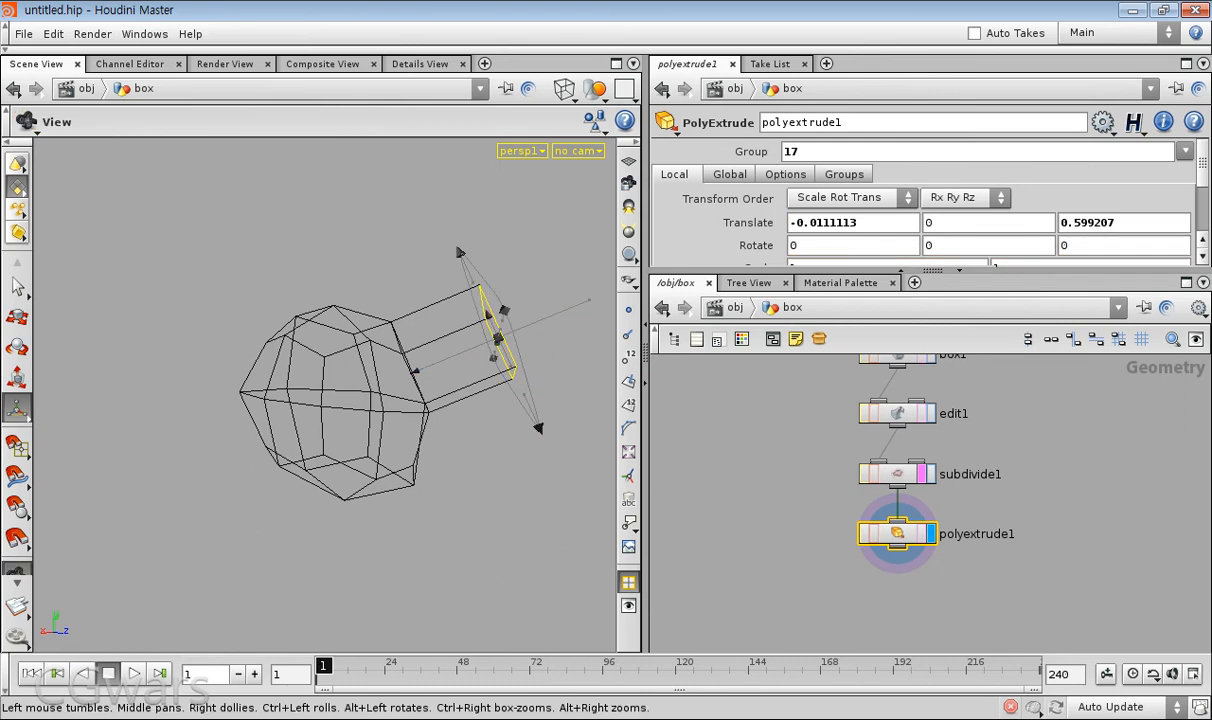
- Scale down the end face of the first extrusion so the extruded arm tapers
left_click_drag(400, 400, 370, 402, "alt")
left_click_drag(460, 257, 474, 299)
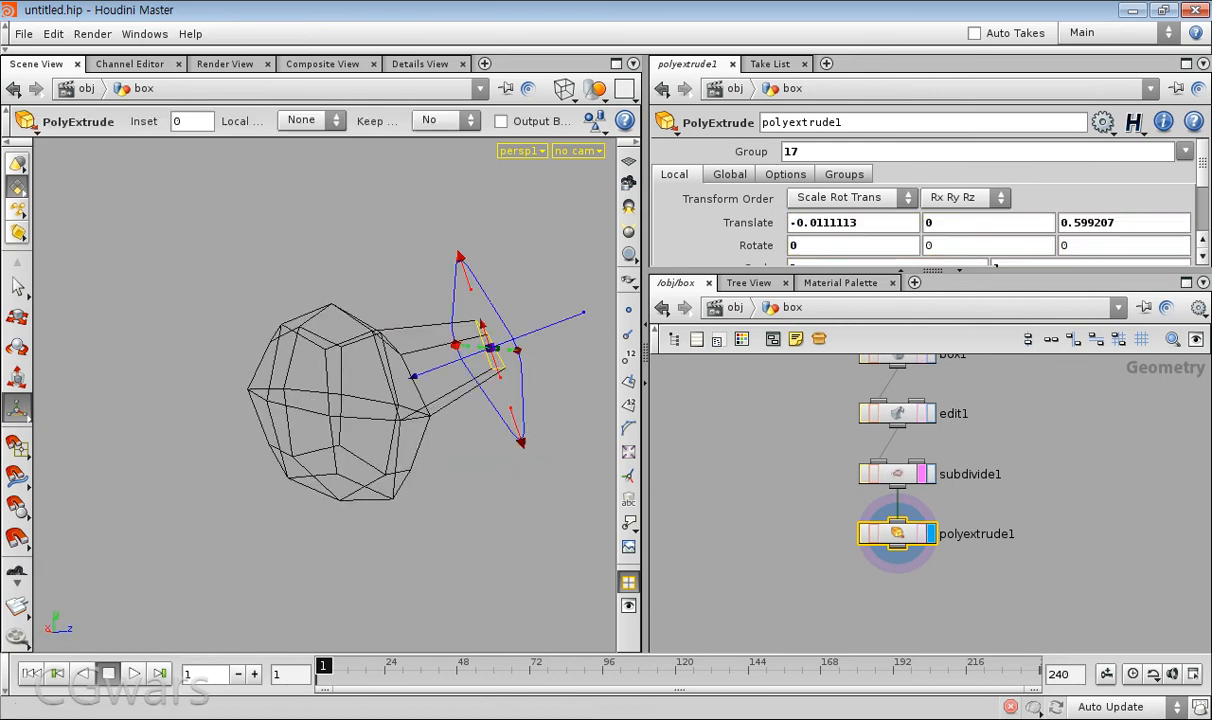
left_click_drag(474, 345, 455, 325, "alt")
middle_click_drag(455, 325, 347, 350, "alt")
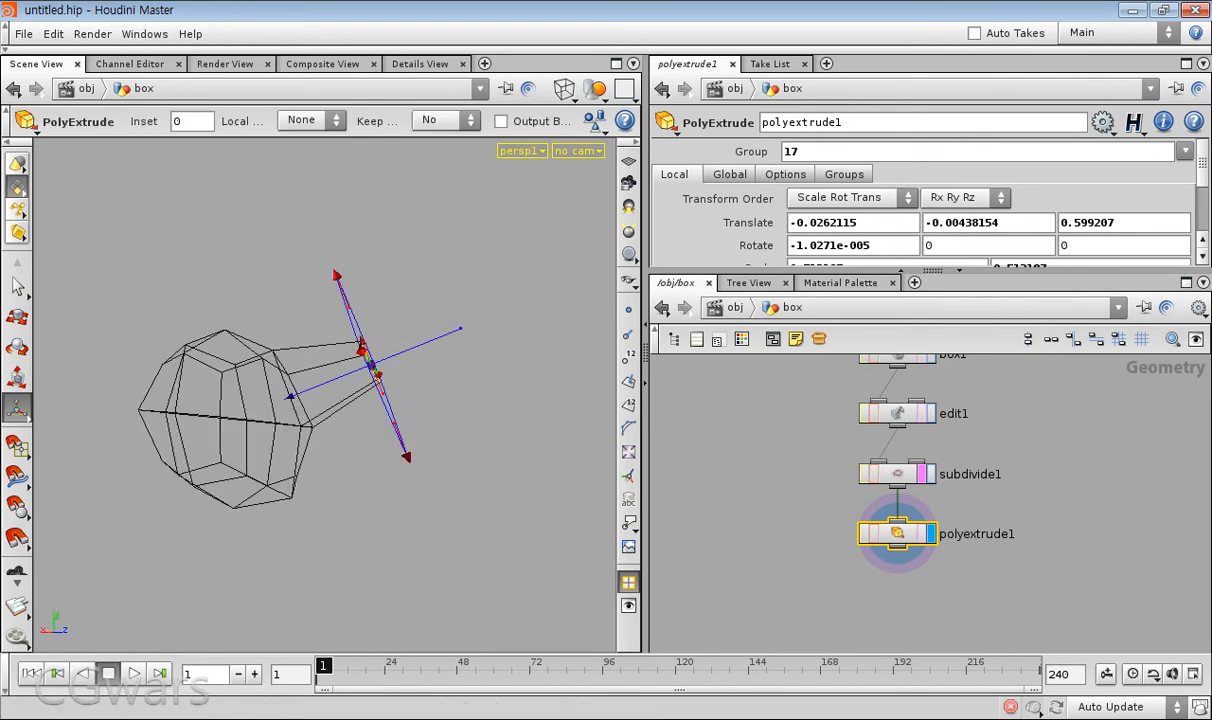
- Add a second PolyExtrude on the arm's end face, pull it out about 0.65 and shrink the face
key("Tab")
type("poly")
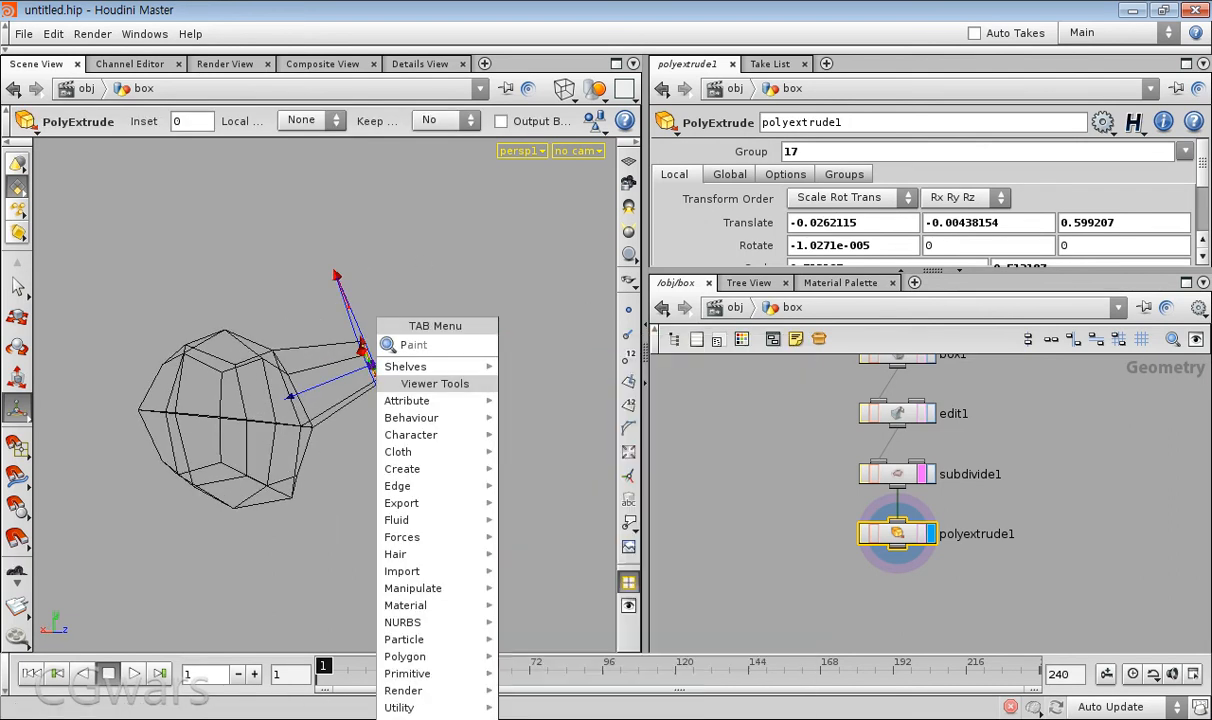
key("Down")
key("Down")
key("Return")
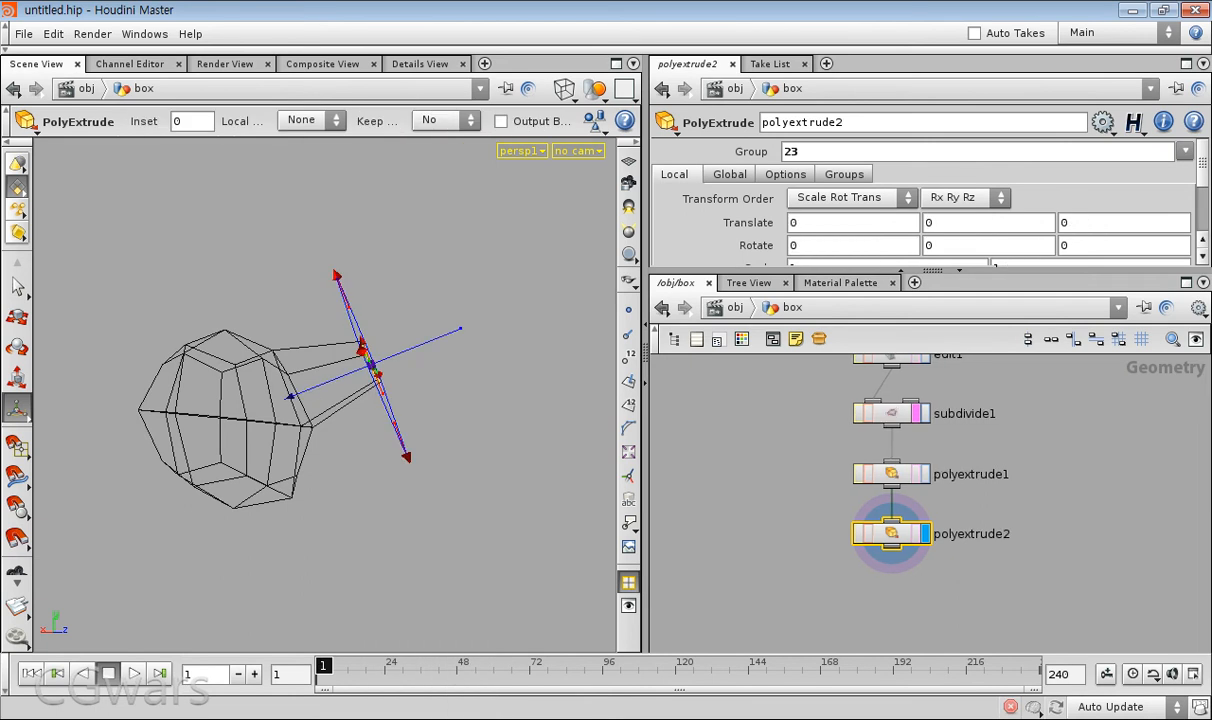
left_click_drag(441, 336, 392, 346)
left_click_drag(387, 260, 396, 308)
mouse_move(406, 354)
left_mouse_down()
mouse_move(200, 352)
mouse_move(235, 335)
mouse_move(440, 328)
mouse_move(400, 331)
left_mouse_up()
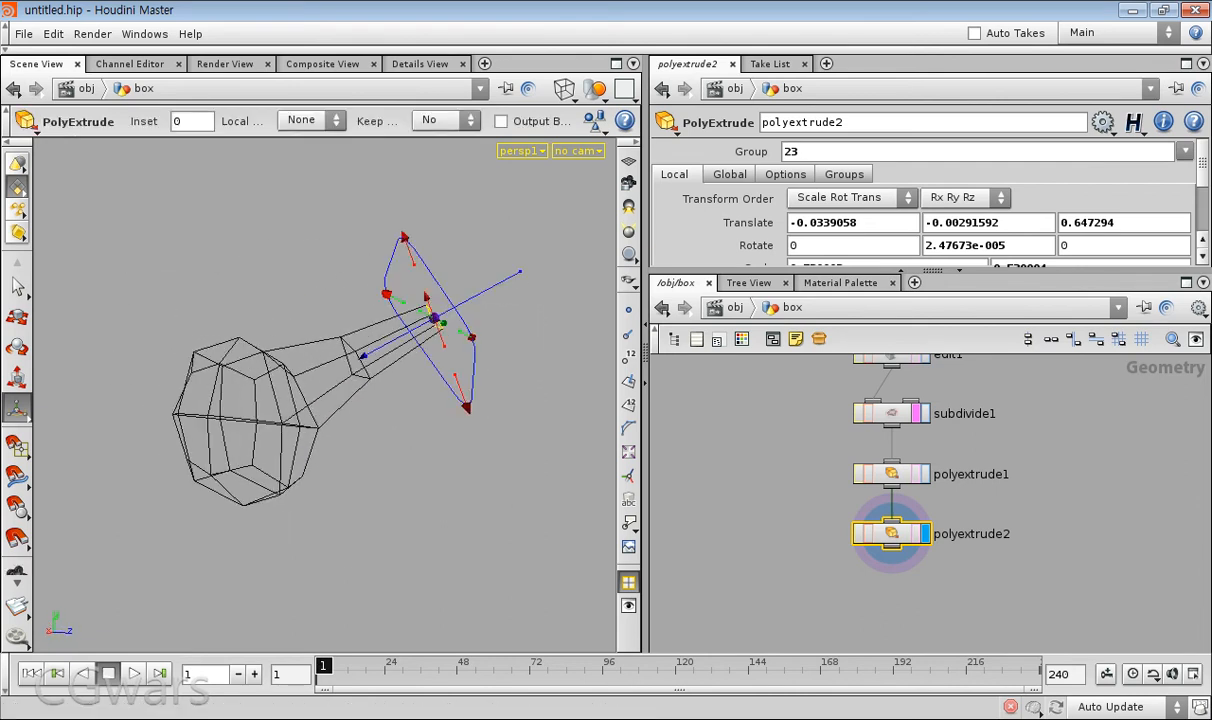
right_click_drag(400, 331, 450, 340, "alt")
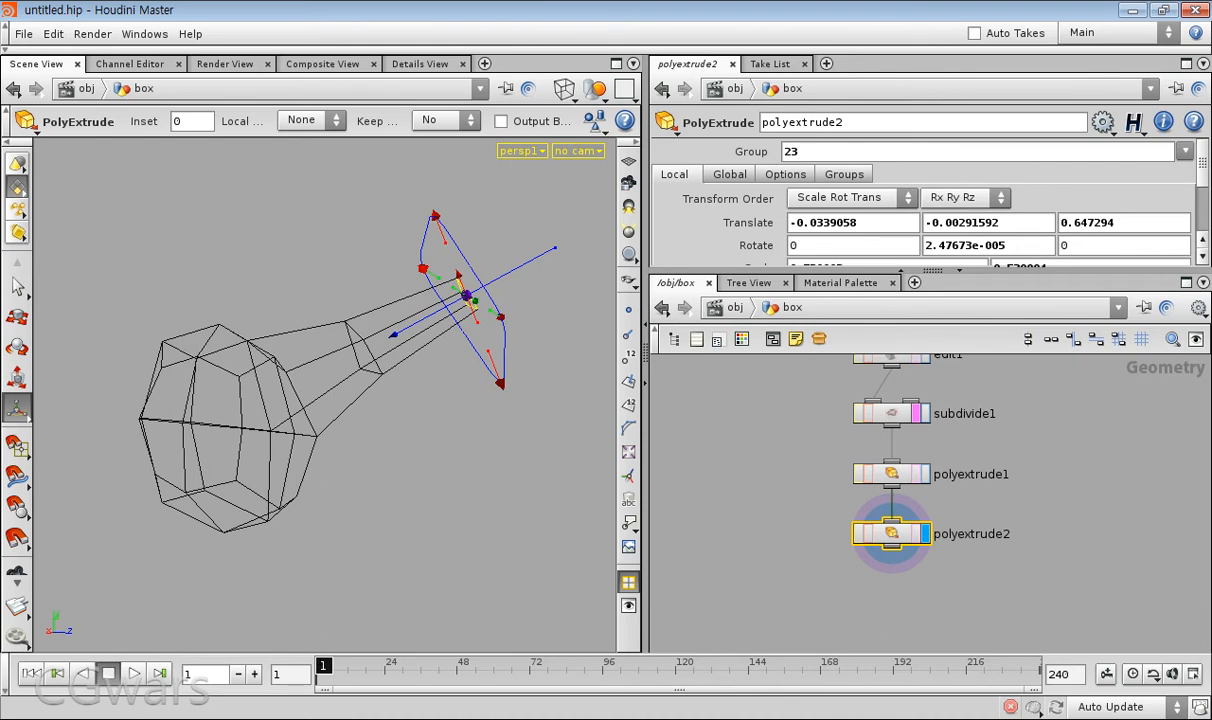
- Examine the extruded model from both sides in smooth shaded display
key("s")
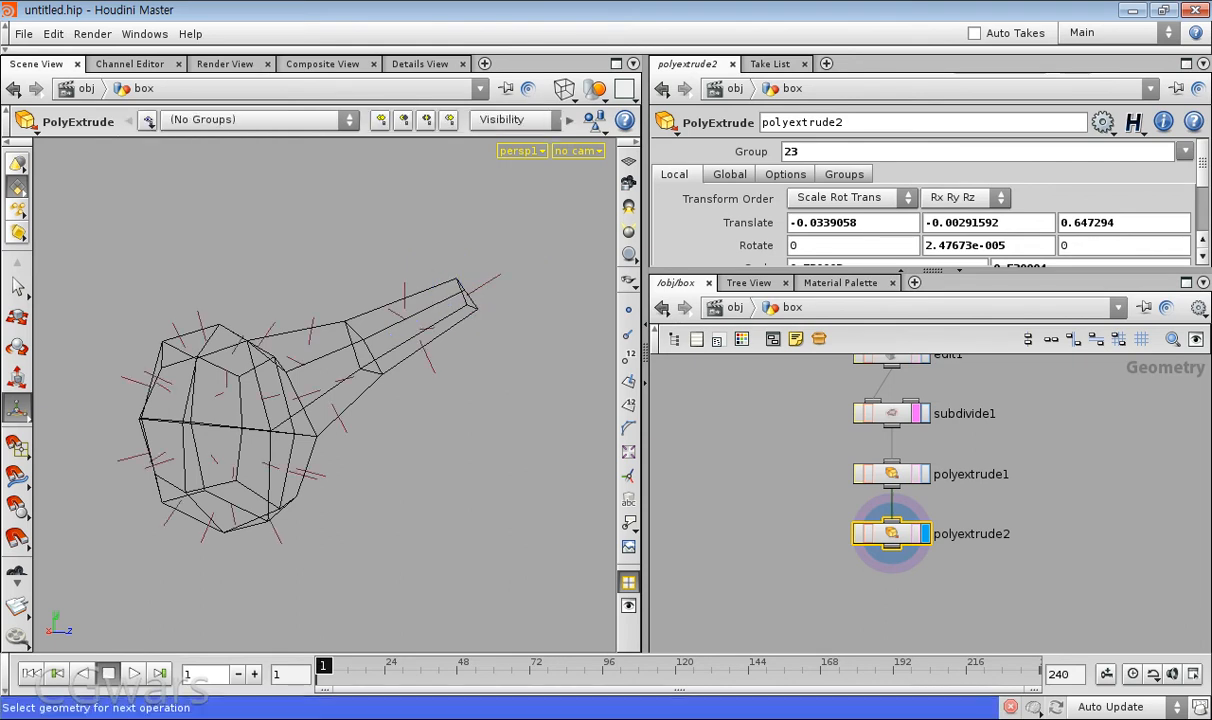
left_click_drag(400, 340, 355, 334, "alt")
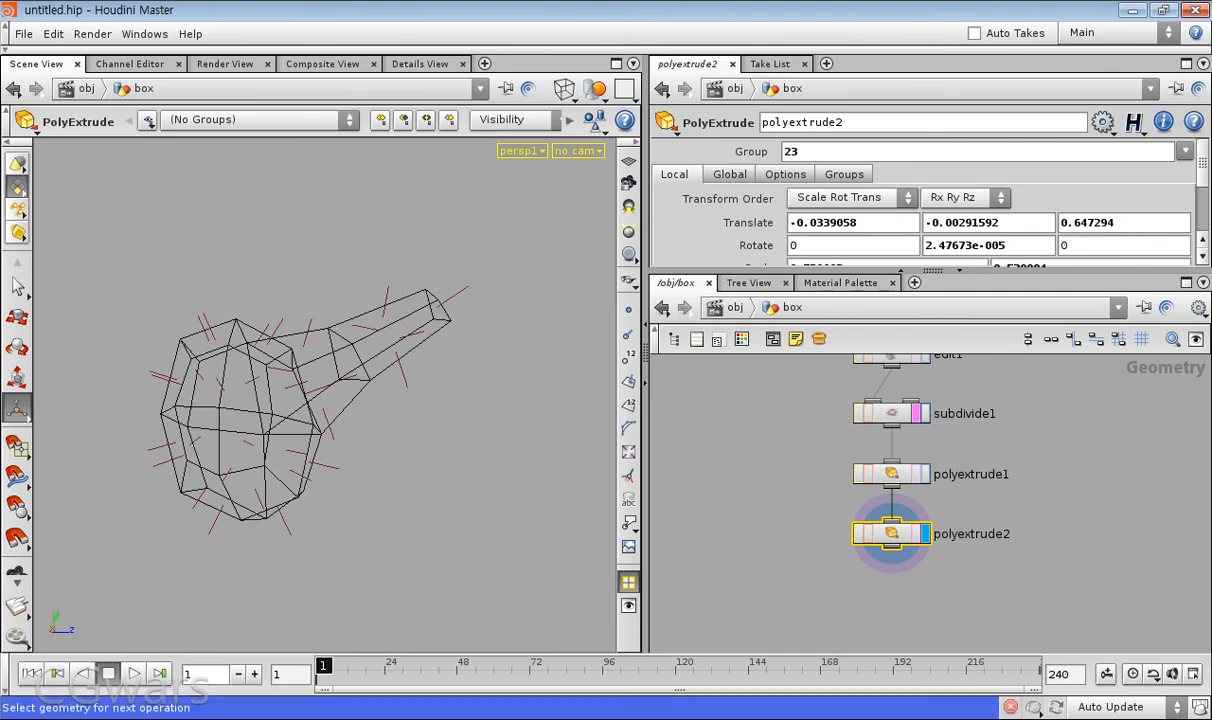
mouse_move(380, 400)
left_mouse_down("alt")
mouse_move(150, 396)
mouse_move(420, 402)
mouse_move(190, 400)
left_mouse_up("alt")
key("shift+w")
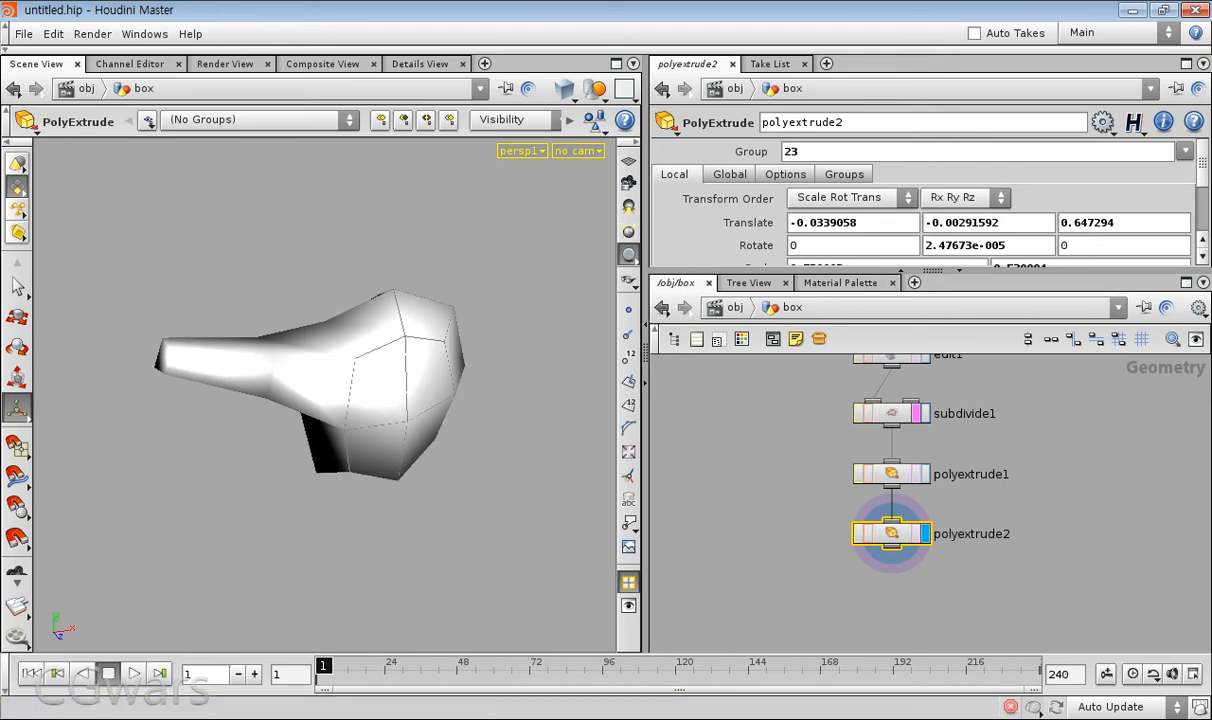
left_click_drag(230, 400, 470, 398, "alt")
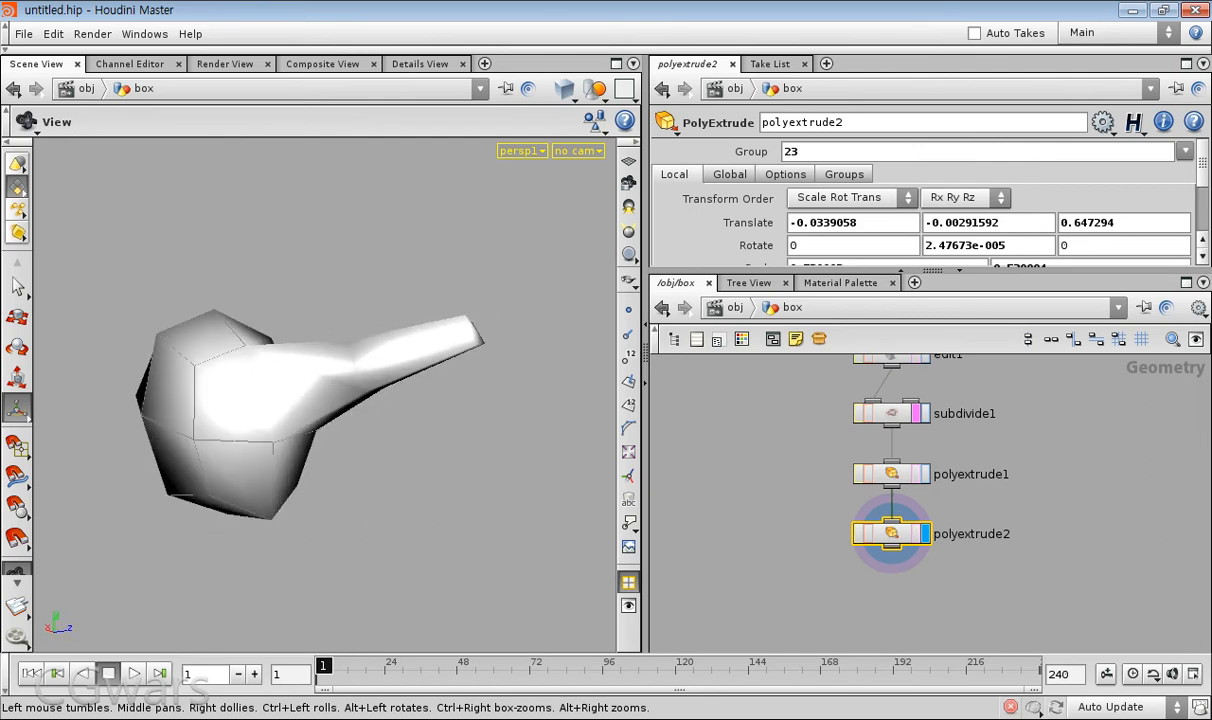
- Switch the viewport shading to Flat Shaded and check the model against its wireframe display
left_click(566, 90)
left_click(598, 199)
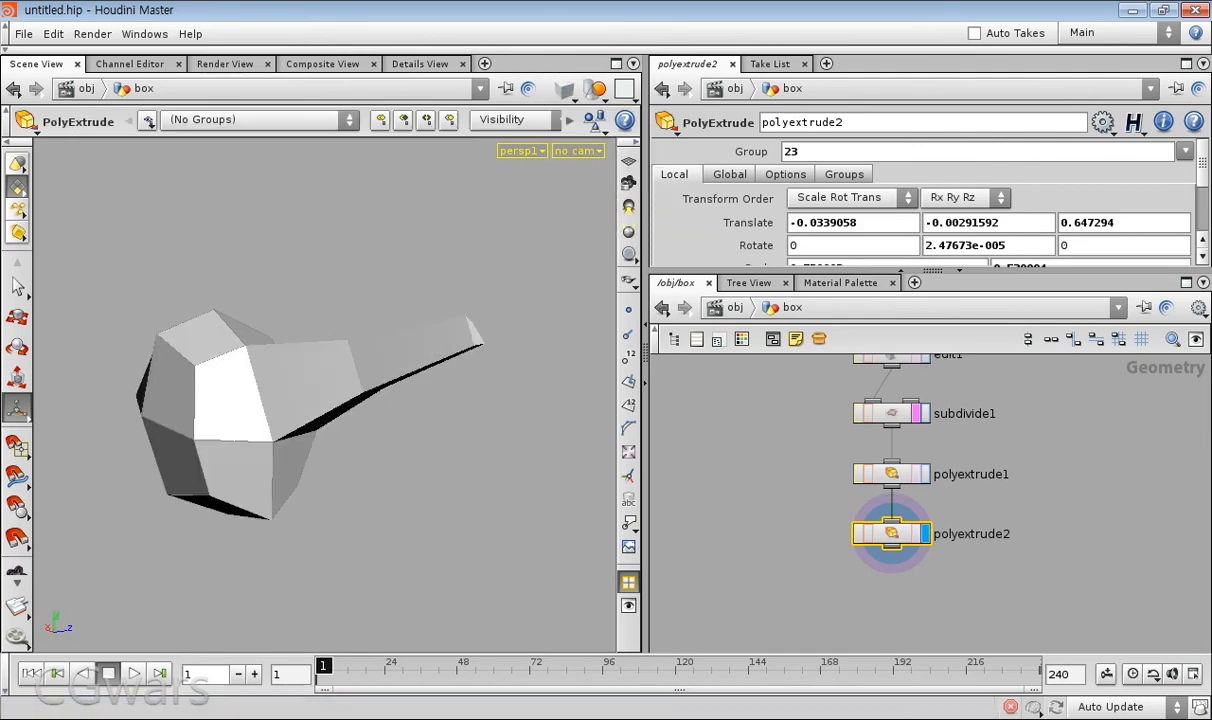
key("shift+w")
key("shift+w")
mouse_move(420, 390)
left_mouse_down("alt")
mouse_move(200, 404)
mouse_move(400, 404)
mouse_move(460, 370)
left_mouse_up("alt")
- Set the viewport shading to Flat Wire Shaded, check the model, and return to wireframe display
left_click(566, 90)
left_click(595, 204)
left_click(566, 90)
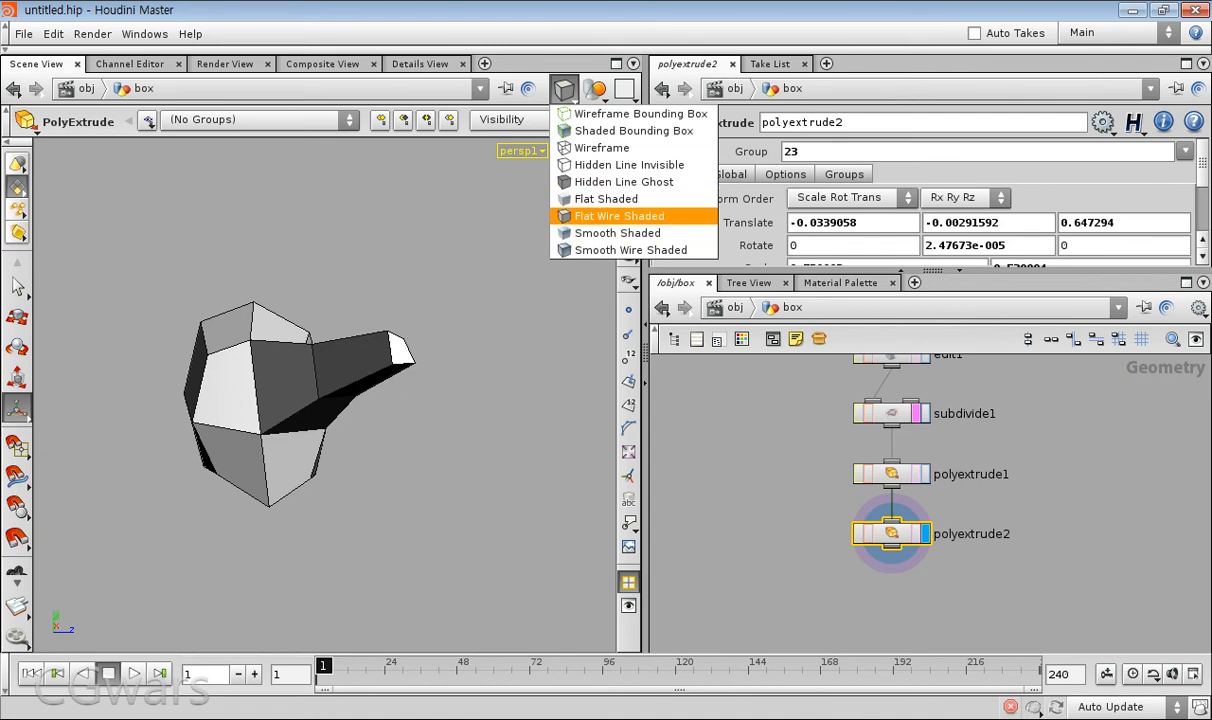
left_click(620, 216)
left_click_drag(260, 400, 340, 402, "alt")
left_click_drag(140, 412, 211, 470, "alt")
key("shift+w")
- Move the polyextrude1 and polyextrude2 nodes together to the right of the subdivide1 node column
scroll(1075, 631, "down", 2)
left_click_drag(1057, 572, 1059, 574)
middle_click_drag(1057, 574, 909, 580)
scroll(909, 580, "up", 2)
left_click_drag(825, 561, 858, 562)
left_click(953, 462)
scroll(953, 460, "down", 2)
middle_click_drag(953, 460, 962, 485)
left_click_drag(360, 400, 260, 420, "alt")
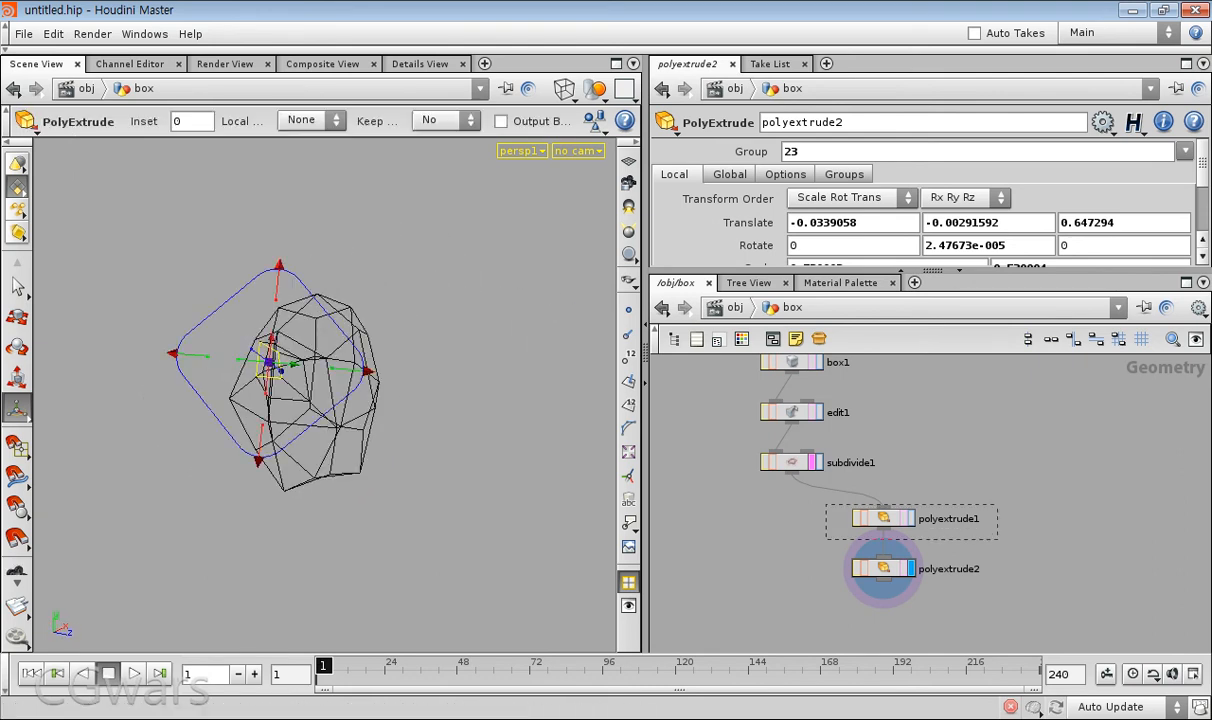
- Select the polyextrude1 node to show its handle while polyextrude2 keeps the display flag
left_click_drag(997, 539, 999, 541)
left_click_drag(814, 552, 975, 590)
left_click_drag(872, 511, 820, 492)
left_click_drag(826, 555, 950, 590)
left_click_drag(1007, 528, 1007, 528)
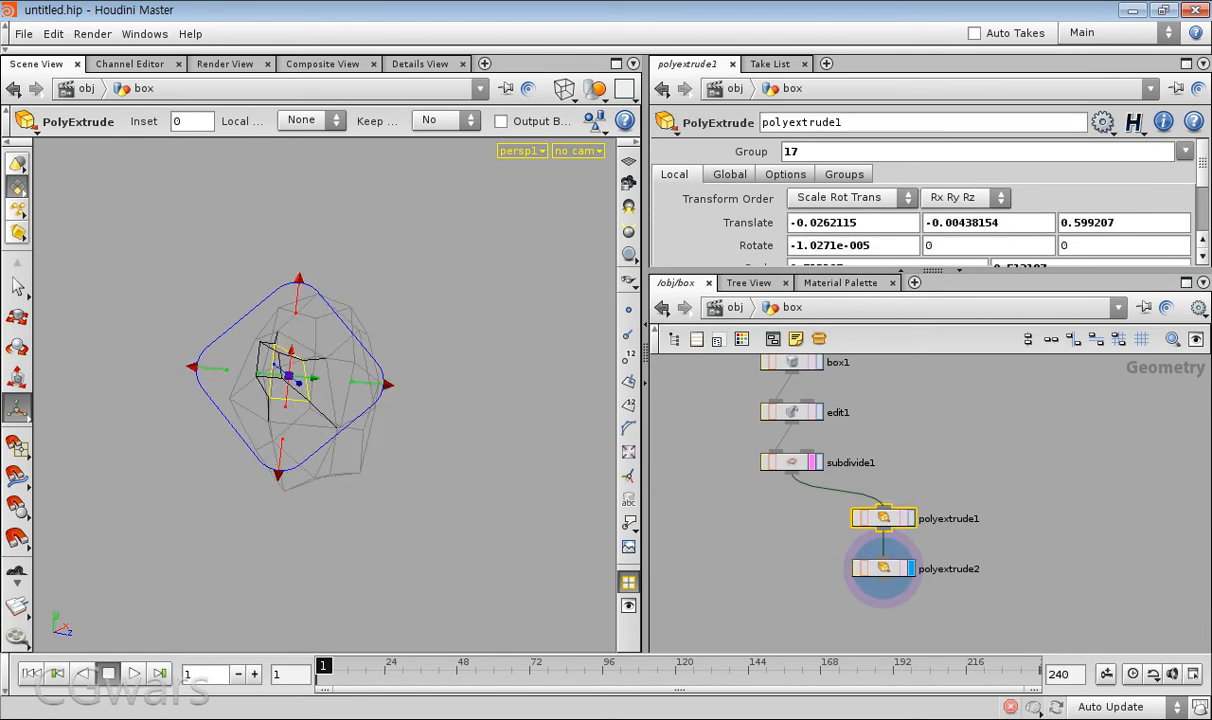
left_click_drag(240, 385, 367, 329, "alt")
- Select polyextrude2 and shift its end face slightly, to a Translate X of about -0.033
left_click(883, 568)
left_click_drag(300, 392, 362, 391, "alt")
mouse_move(464, 288)
left_mouse_down()
mouse_move(459, 277)
mouse_move(464, 288)
left_mouse_up()
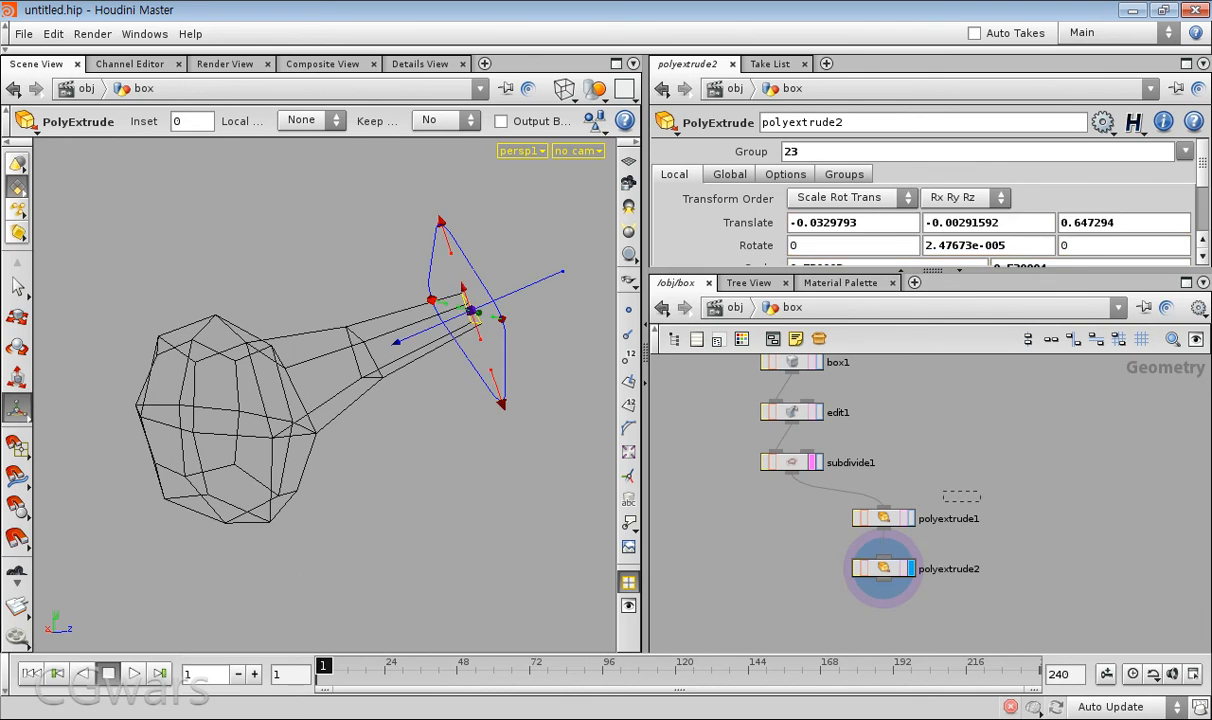
- Select polyextrude1 and move its extrusion to a Translate of about -0.002 in X and 0.616 in Z
left_click_drag(815, 491, 981, 543)
left_click_drag(335, 400, 395, 400)
mouse_move(298, 387)
left_mouse_down()
mouse_move(273, 398)
mouse_move(300, 385)
left_mouse_up()
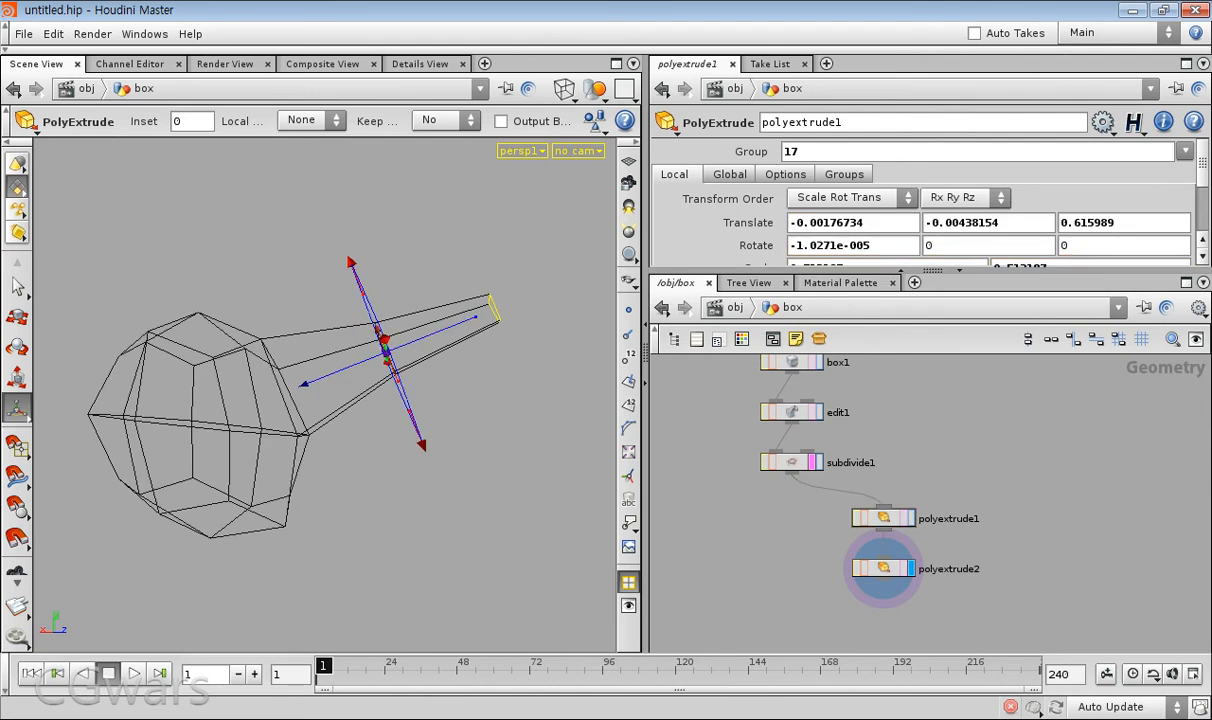
- Add a Subdivide node after polyextrude2 and turn on its display and template flags
middle_click_drag(883, 568, 903, 501)
key("Tab")
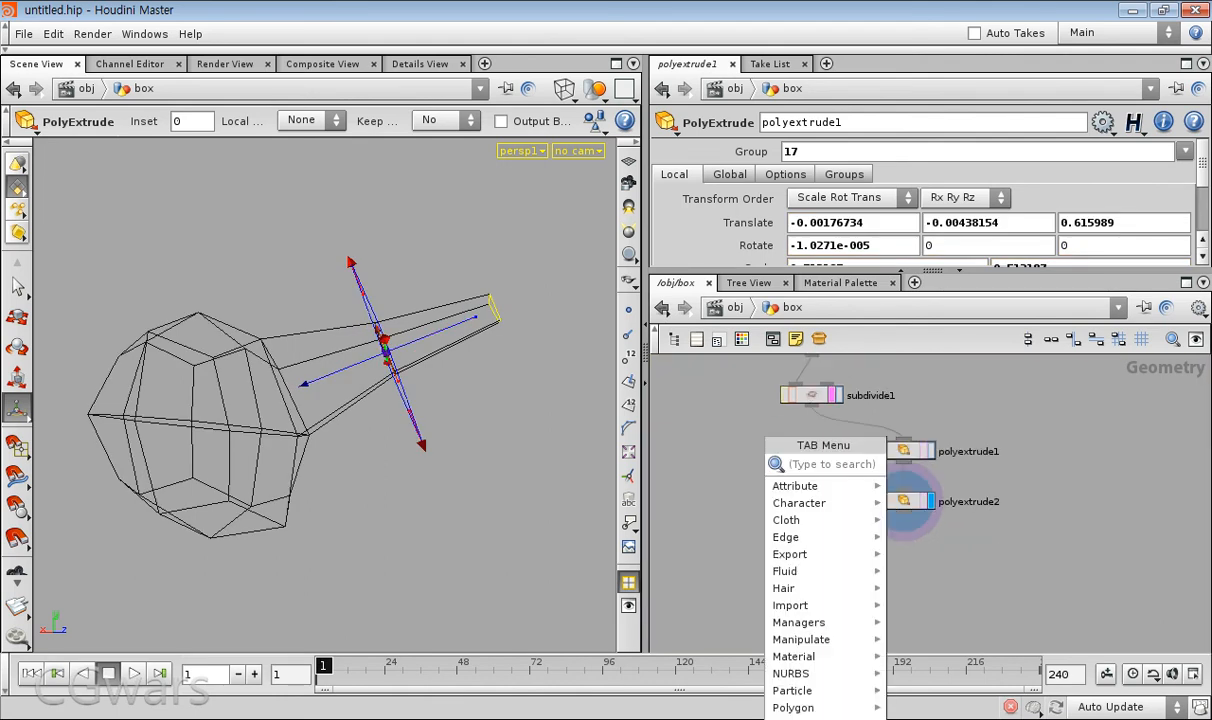
type("sub")
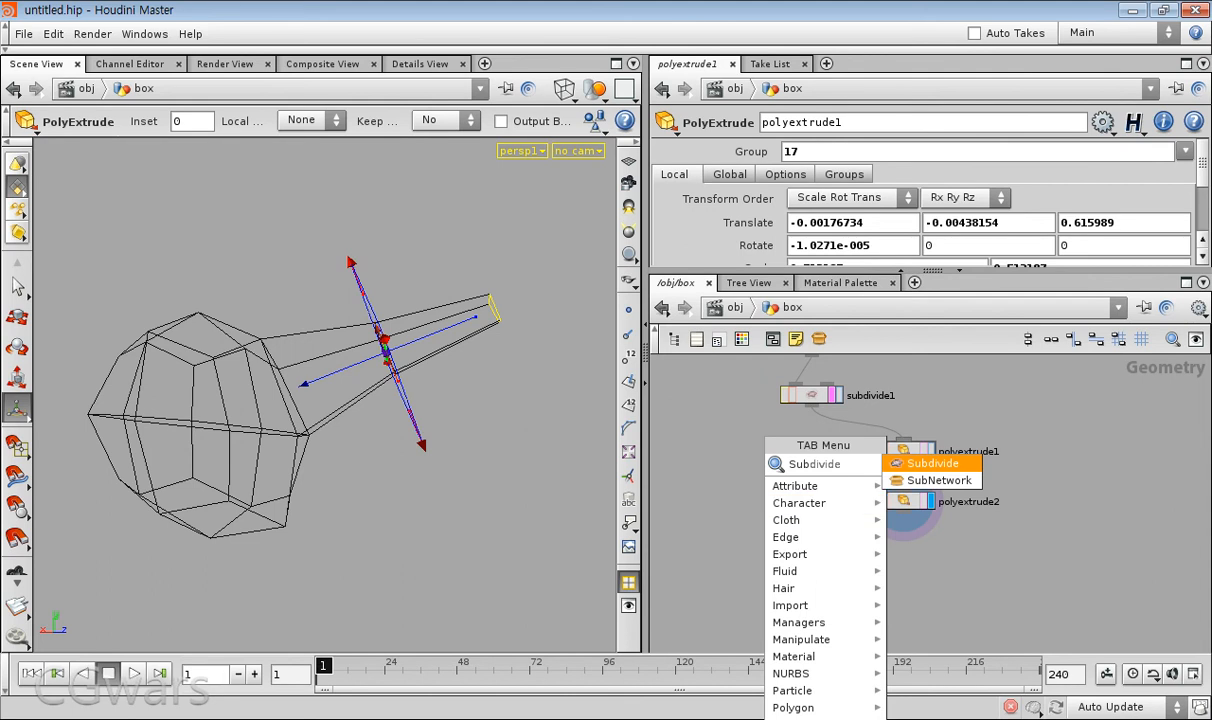
key("Return")
left_click(800, 560)
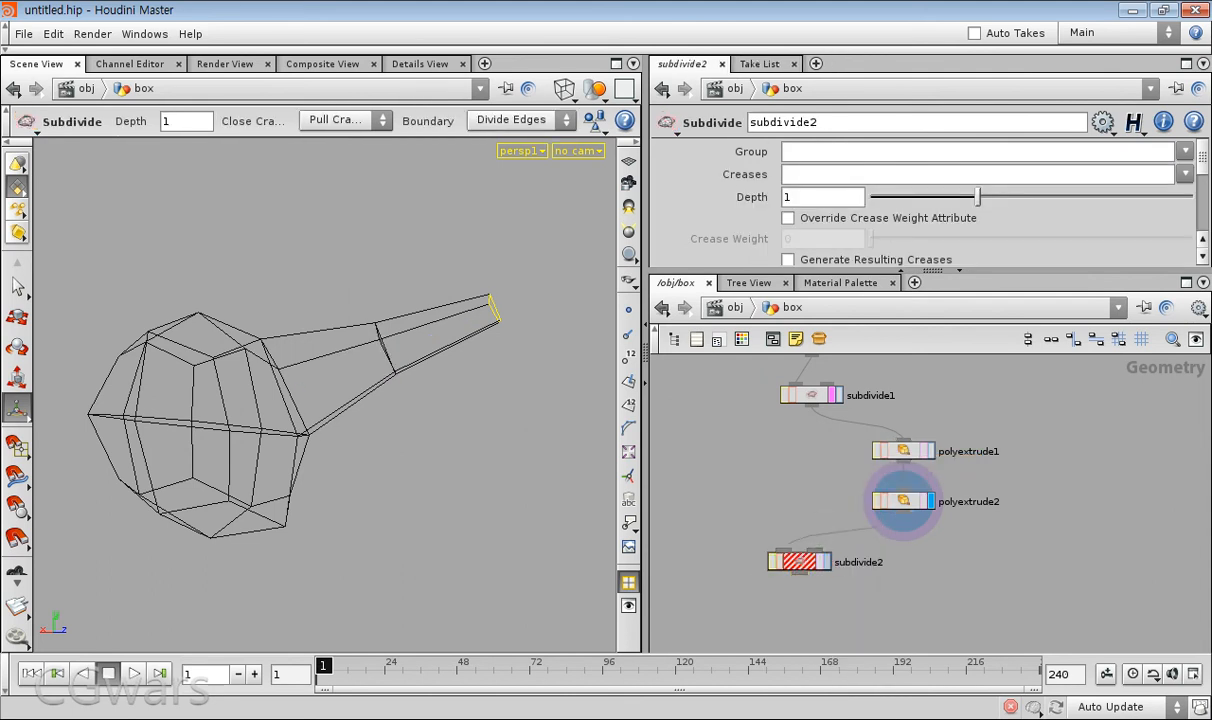
left_click(827, 562)
left_click(819, 562)
- Inspect the subdivided model in flat wire shaded display and return to wireframe
key("shift+w")
mouse_move(430, 410)
left_mouse_down("alt")
mouse_move(140, 400)
mouse_move(440, 404)
mouse_move(455, 394)
mouse_move(442, 368)
left_mouse_up("alt")
key("shift+w")
key("shift+w")
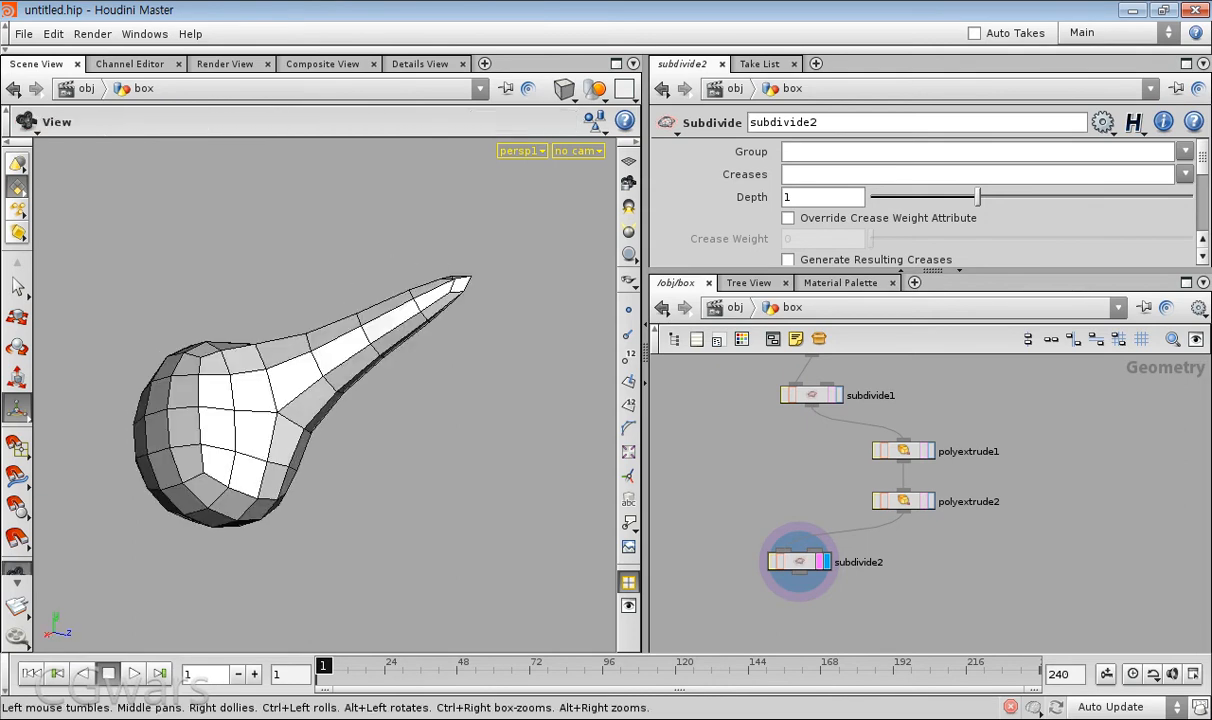
scroll(442, 368, "up", 2)
key("shift+w")
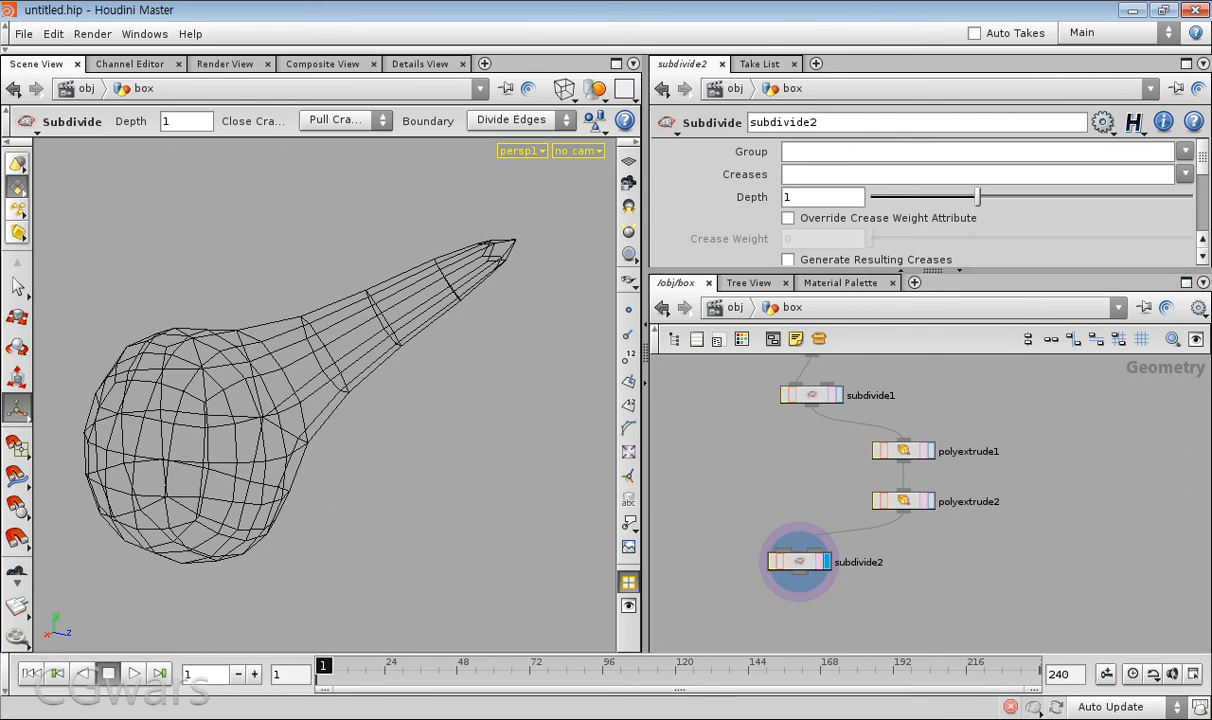
- Give polyextrude2 the display flag and template subdivide2 to show the smooth result behind the cage
left_click(931, 501)
left_click(820, 562)
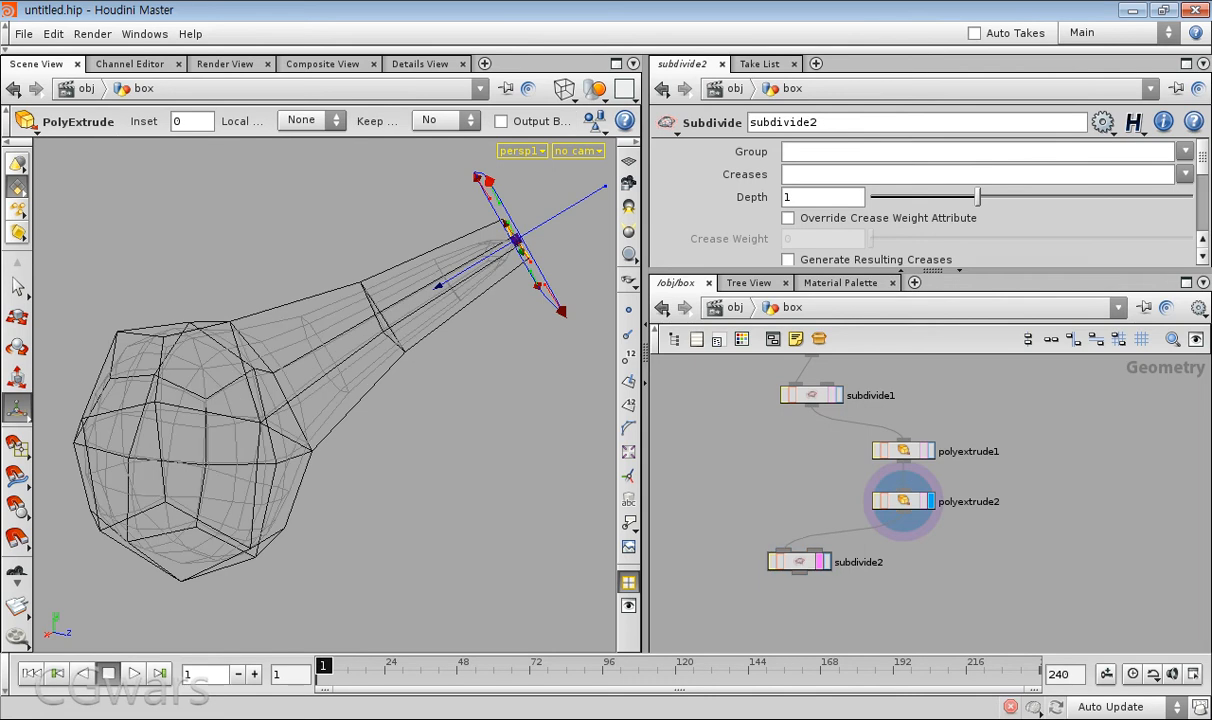
left_click_drag(430, 400, 190, 400, "alt")
key("Return")
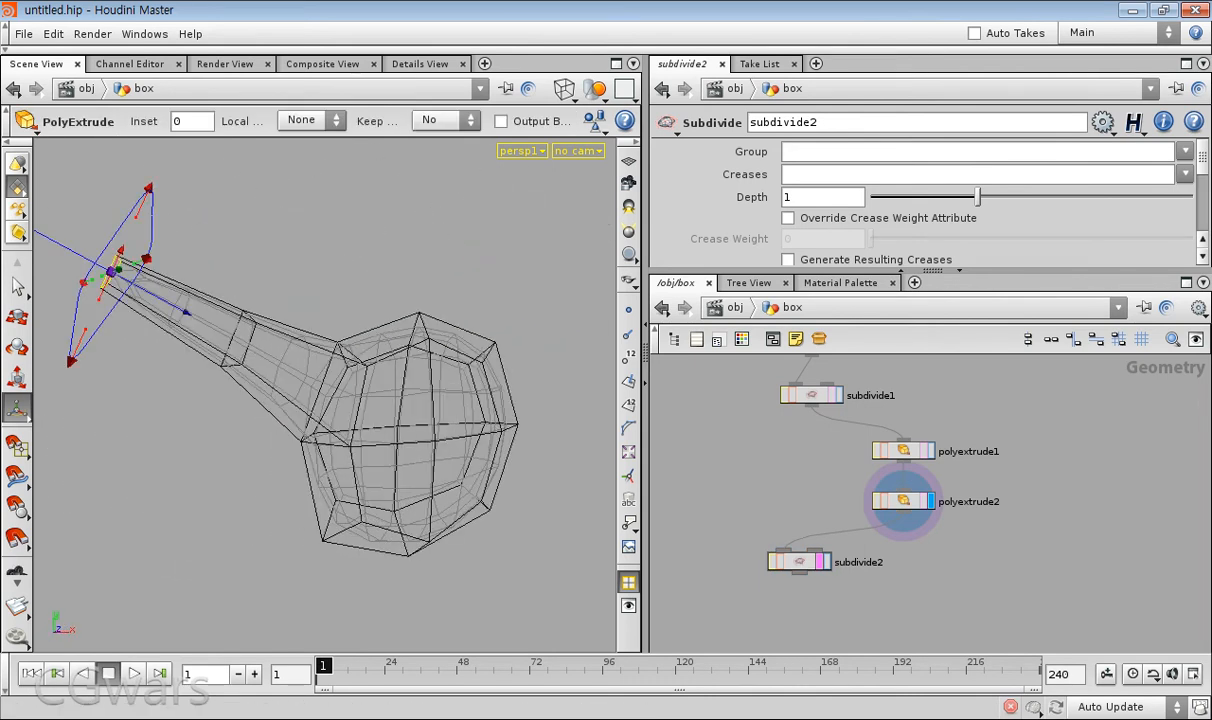
- Pull the end face of the polyextrude2 extrusion back toward the body to shorten the arm
left_click_drag(230, 400, 430, 400, "alt")
left_click_drag(540, 268, 405, 335)
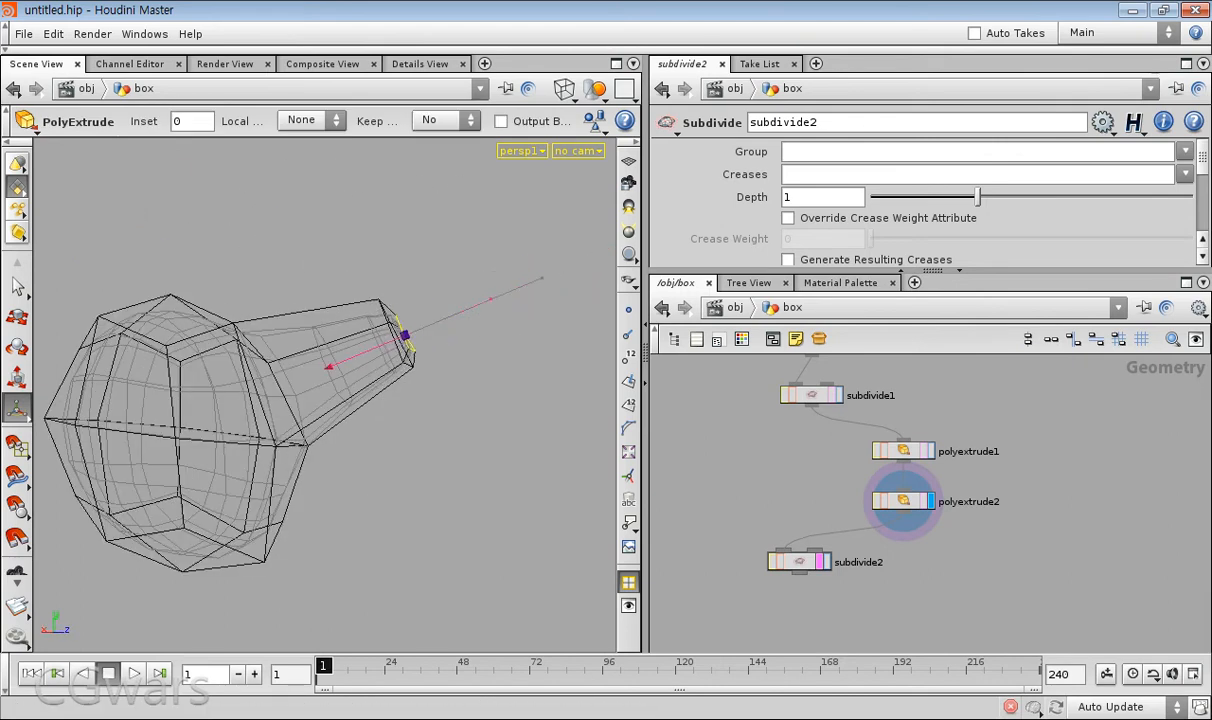
mouse_move(395, 430)
left_mouse_down("alt")
mouse_move(245, 425)
mouse_move(408, 423)
left_mouse_up("alt")
left_click_drag(319, 374, 315, 376)
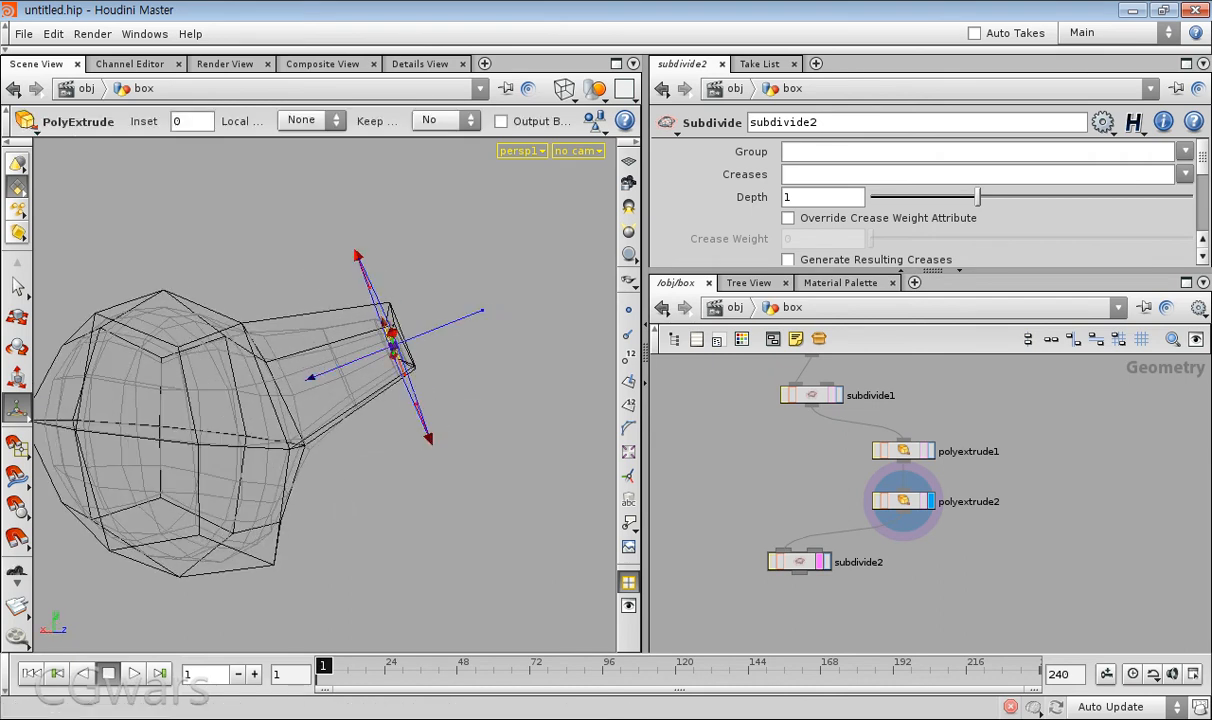
- Display the subdivide2 node and show the shortened model in flat wire shading
left_click(827, 562)
mouse_move(430, 425)
left_mouse_down("alt")
mouse_move(270, 415)
mouse_move(385, 415)
left_mouse_up("alt")
key("shift+w")
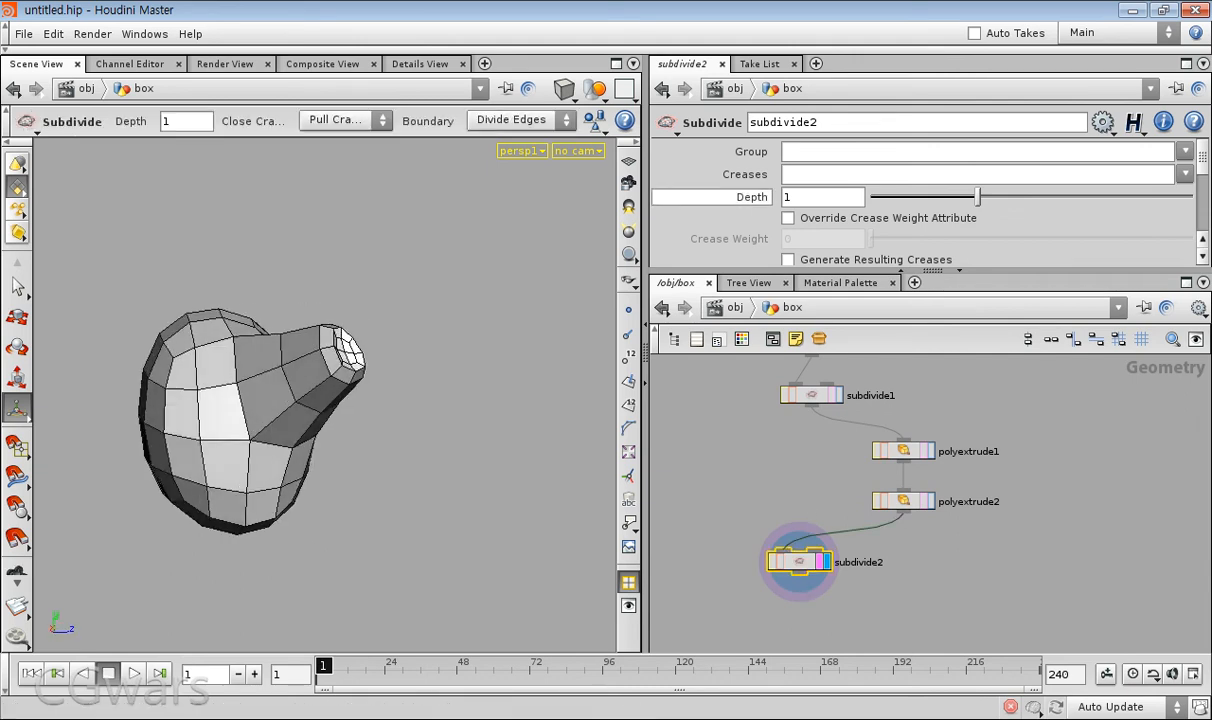
- Set the subdivide2 depth to 2 and view the denser model
double_click(792, 197)
key("Return")
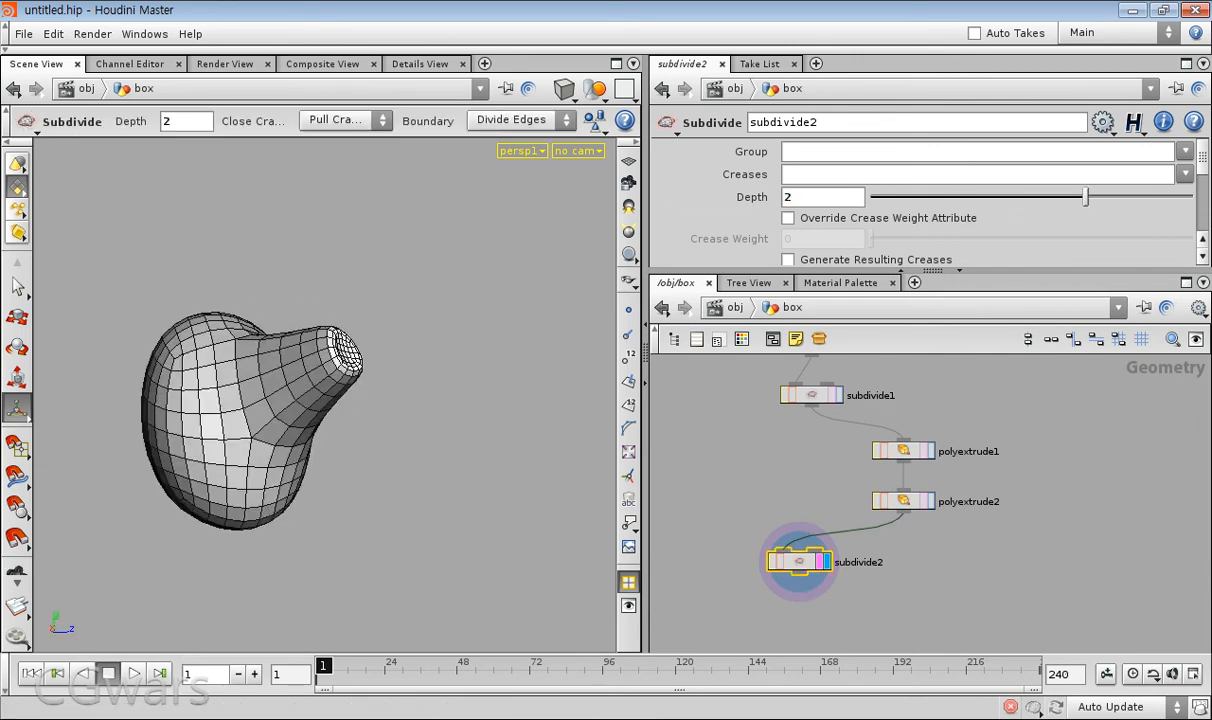
left_click_drag(300, 415, 370, 415, "alt")
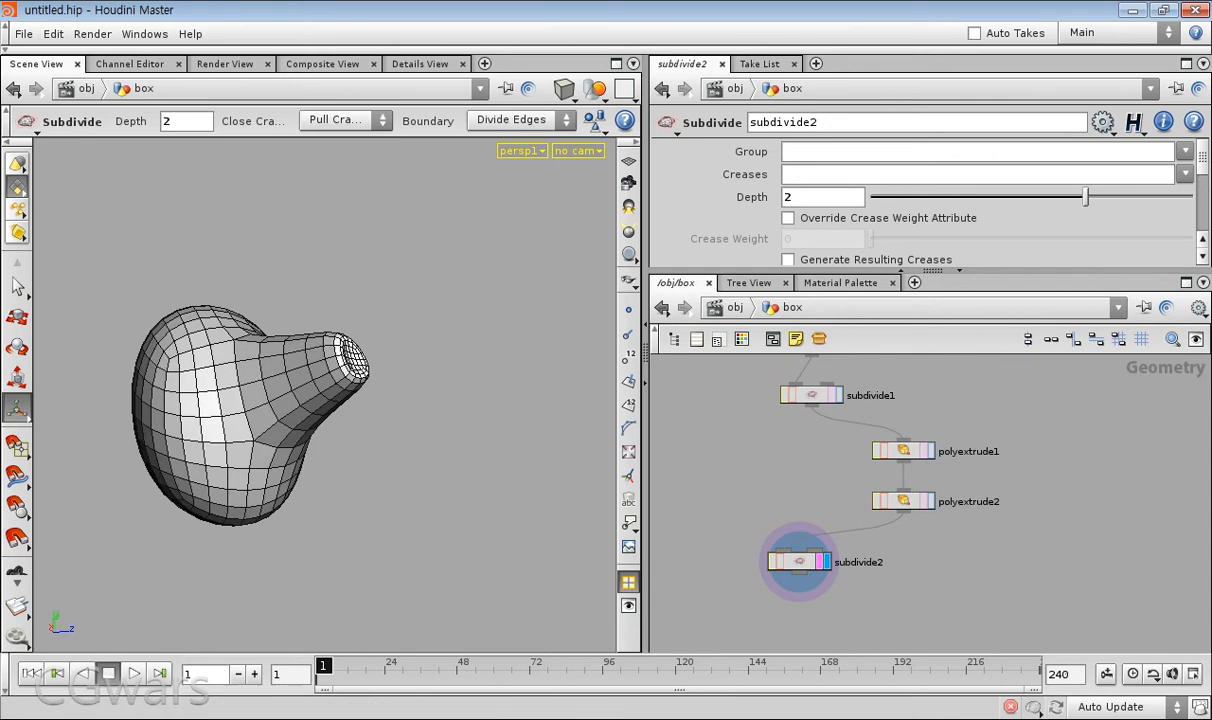
- Display the polyextrude2 cage and add a PolyExtrude to the upper face on the body's opposite side
left_click(931, 501)
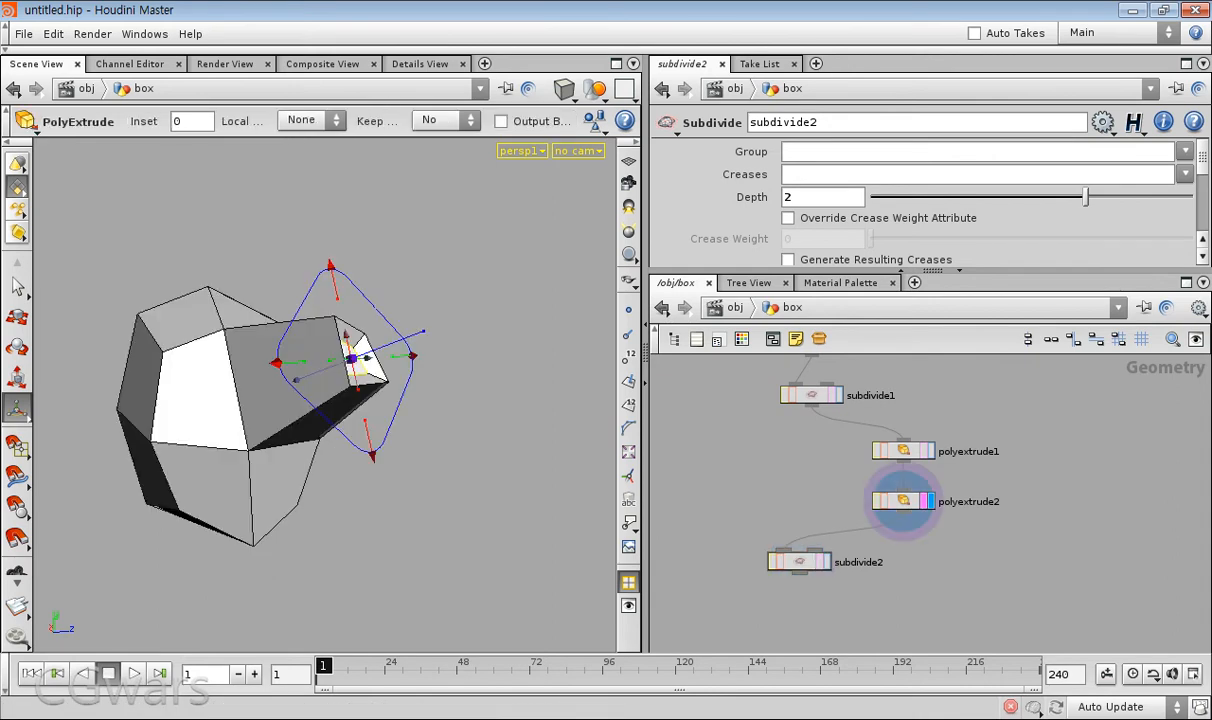
left_click_drag(900, 484, 898, 483)
left_click_drag(85, 398, 223, 324, "alt")
left_click(126, 392)
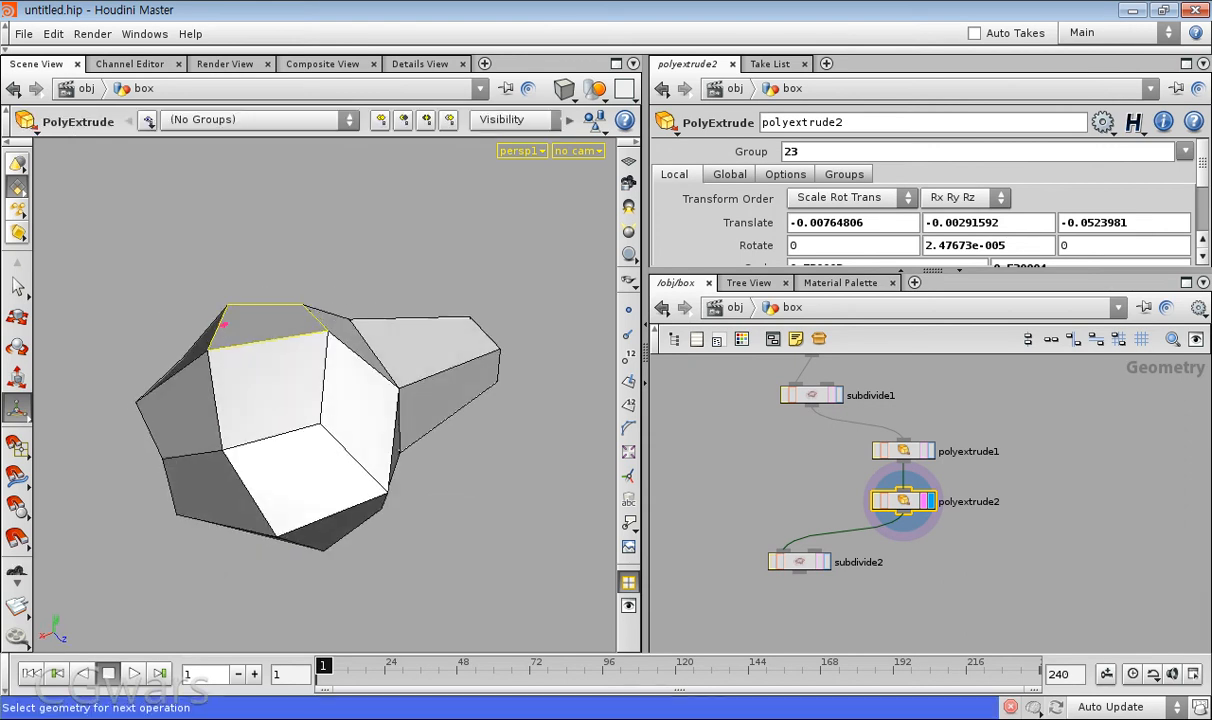
key("Tab")
type("poly")
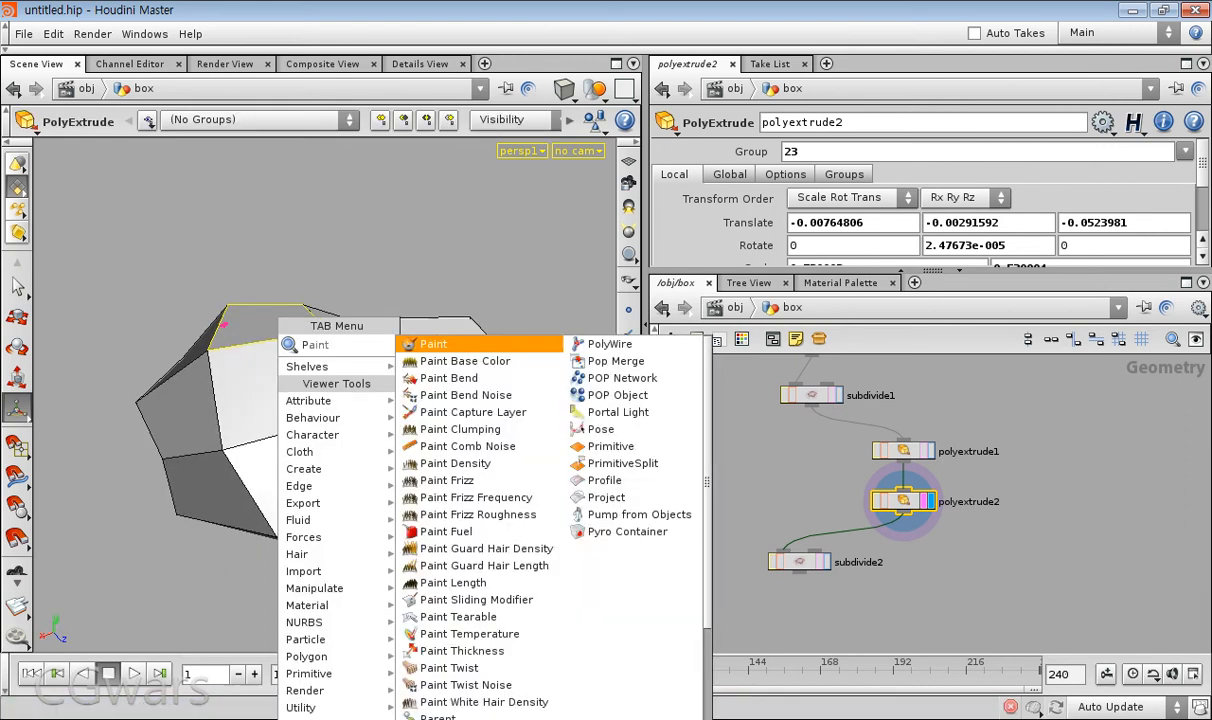
key("Down")
key("Down")
key("Return")
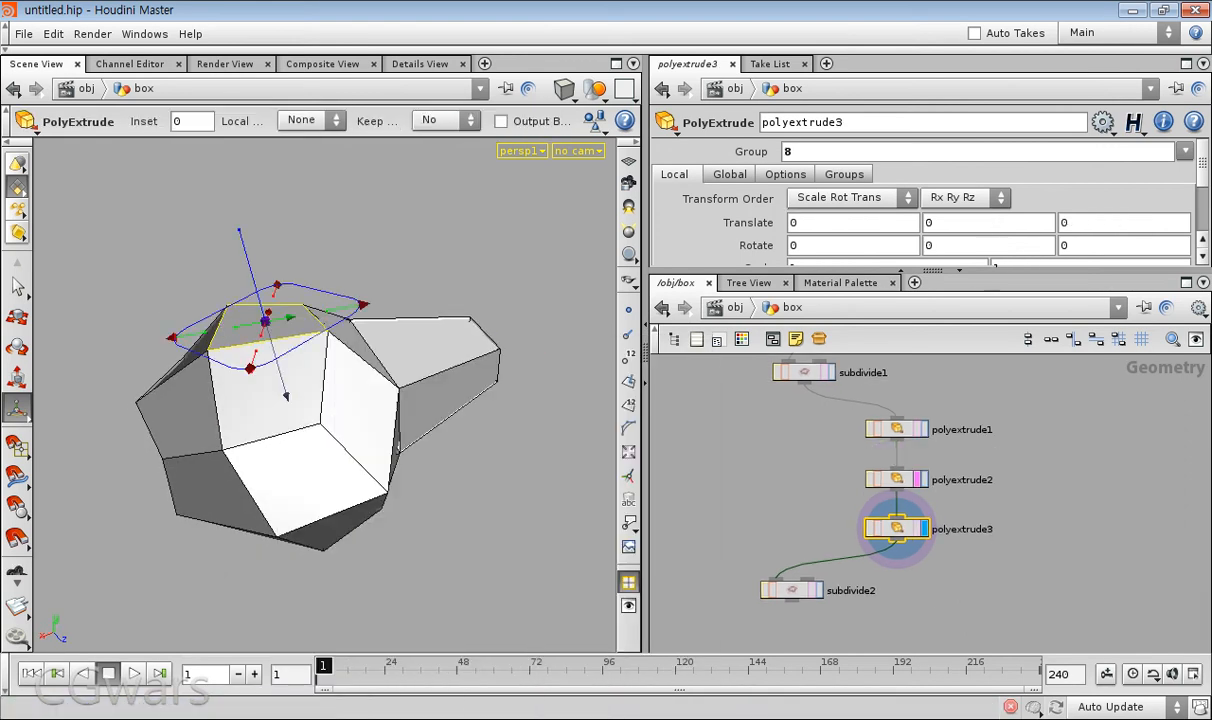
- Push the polyextrude3 face slightly inward, about -0.0185 in Z, and scale it down to form a narrow rim
left_click_drag(223, 324, 223, 316, "alt")
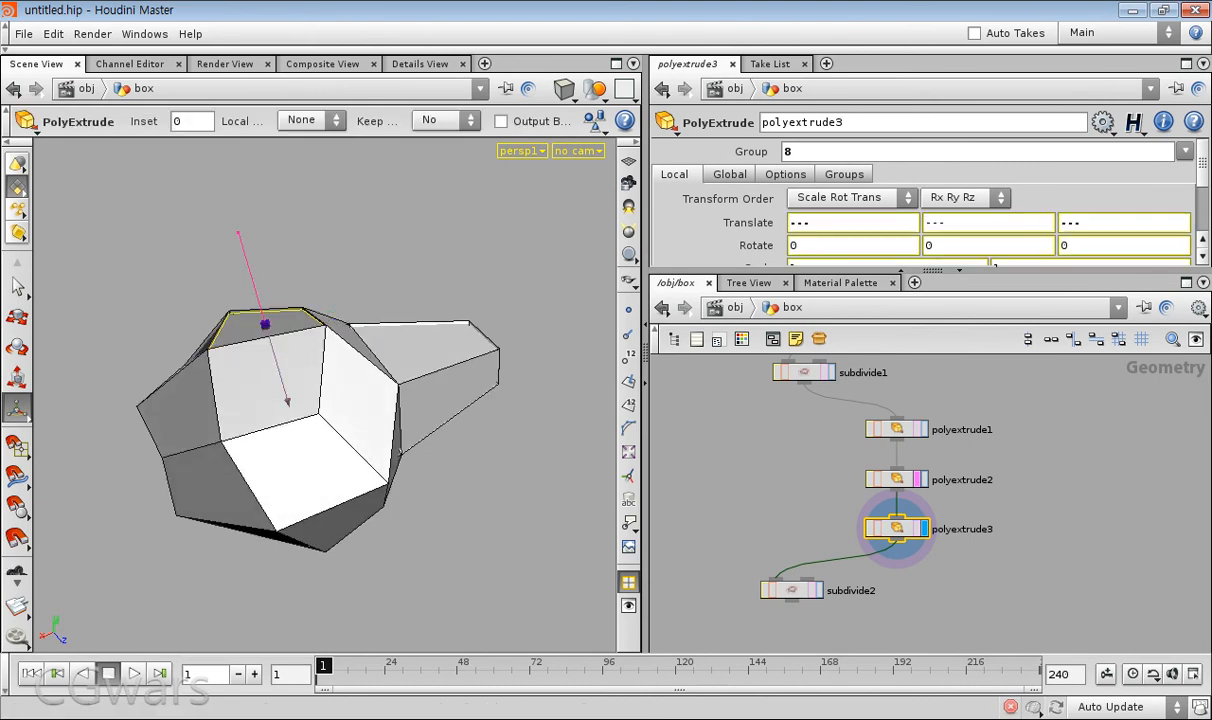
left_click_drag(239, 237, 241, 232)
left_click_drag(262, 300, 266, 338, "alt")
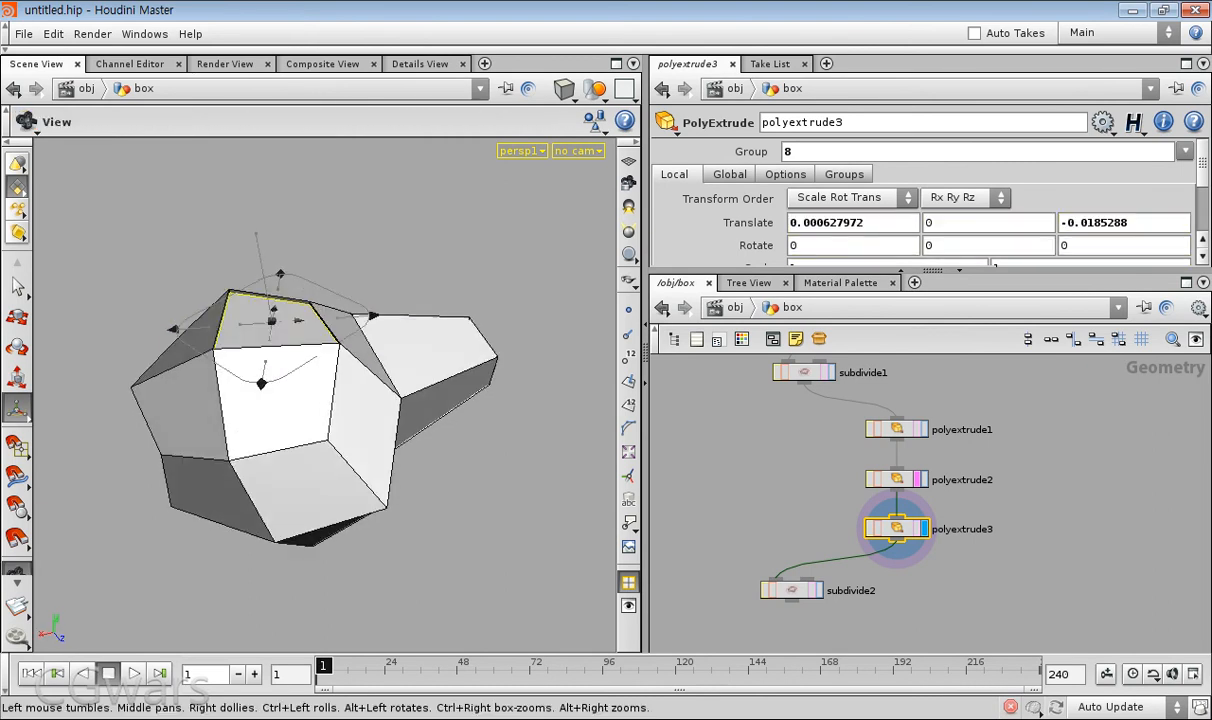
left_click_drag(363, 316, 359, 316)
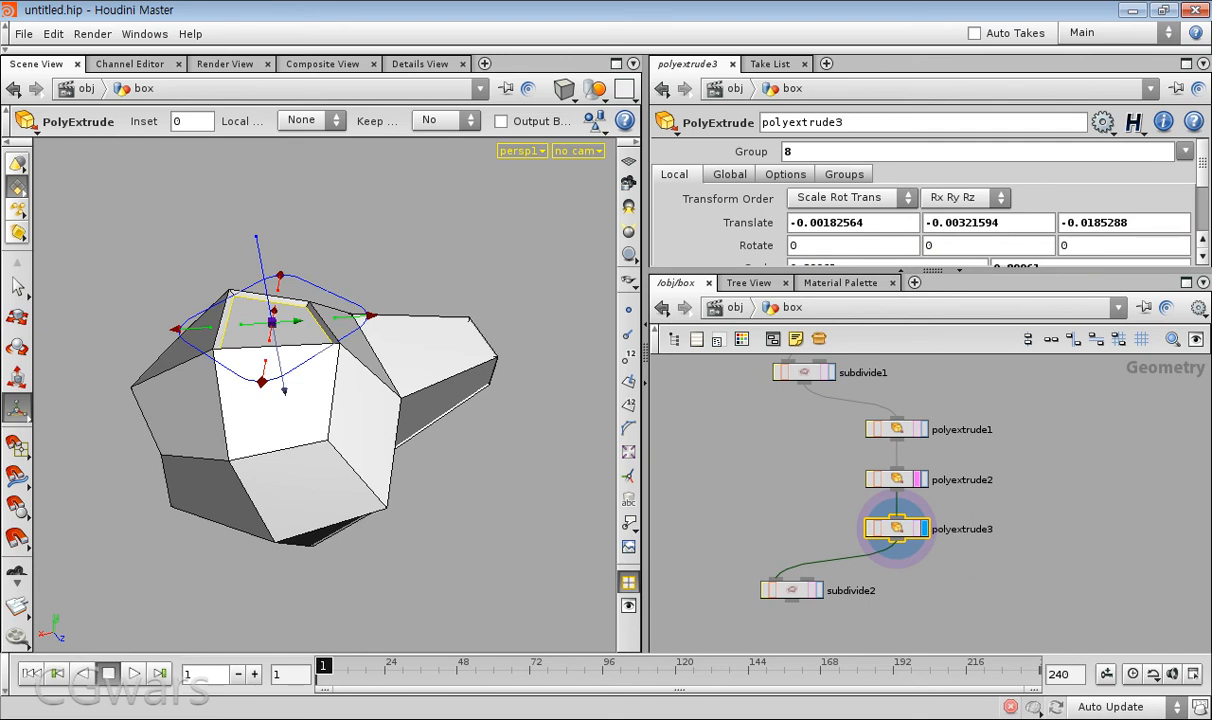
- Add another PolyExtrude on the same face, push it about -0.267 in Z into the body and shrink it into a cavity
key("Tab")
type("Poly")
key("Down")
key("Down")
key("Return")
left_click_drag(272, 322, 337, 371)
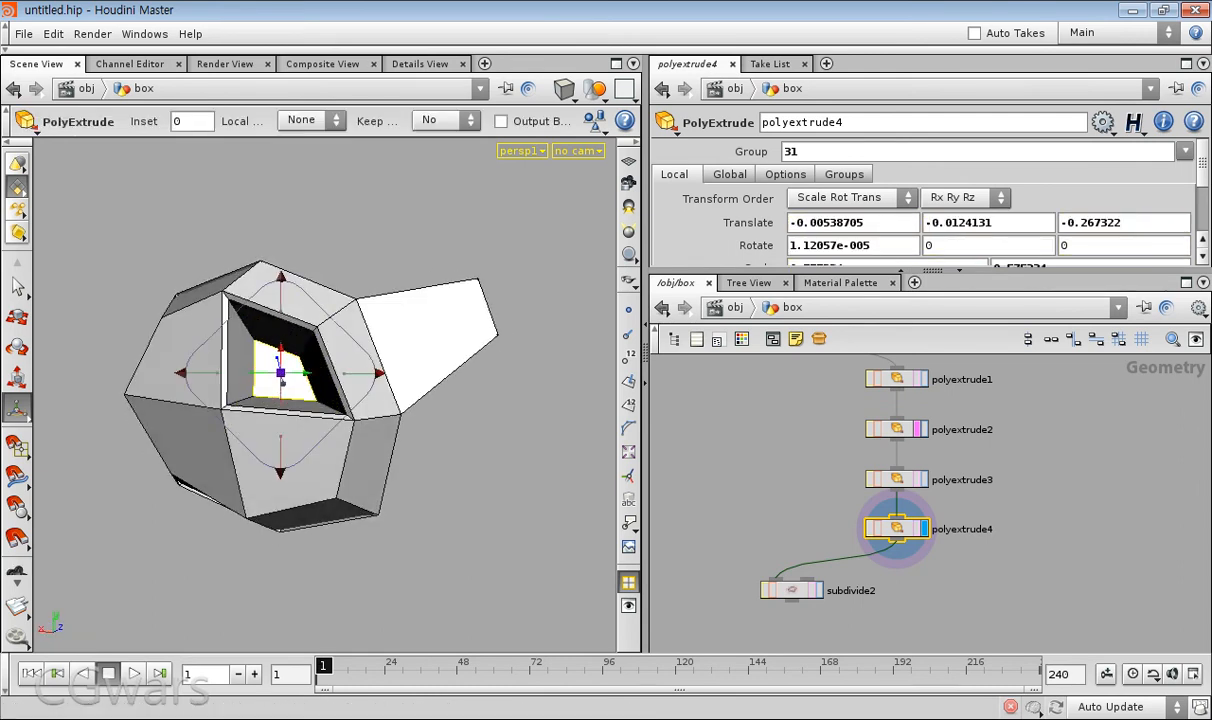
- Add a further PolyExtrude on the cavity's floor face and scale it down without adding depth
key("Tab")
type("poly")
key("Down")
key("Return")
left_click_drag(380, 372, 344, 373)
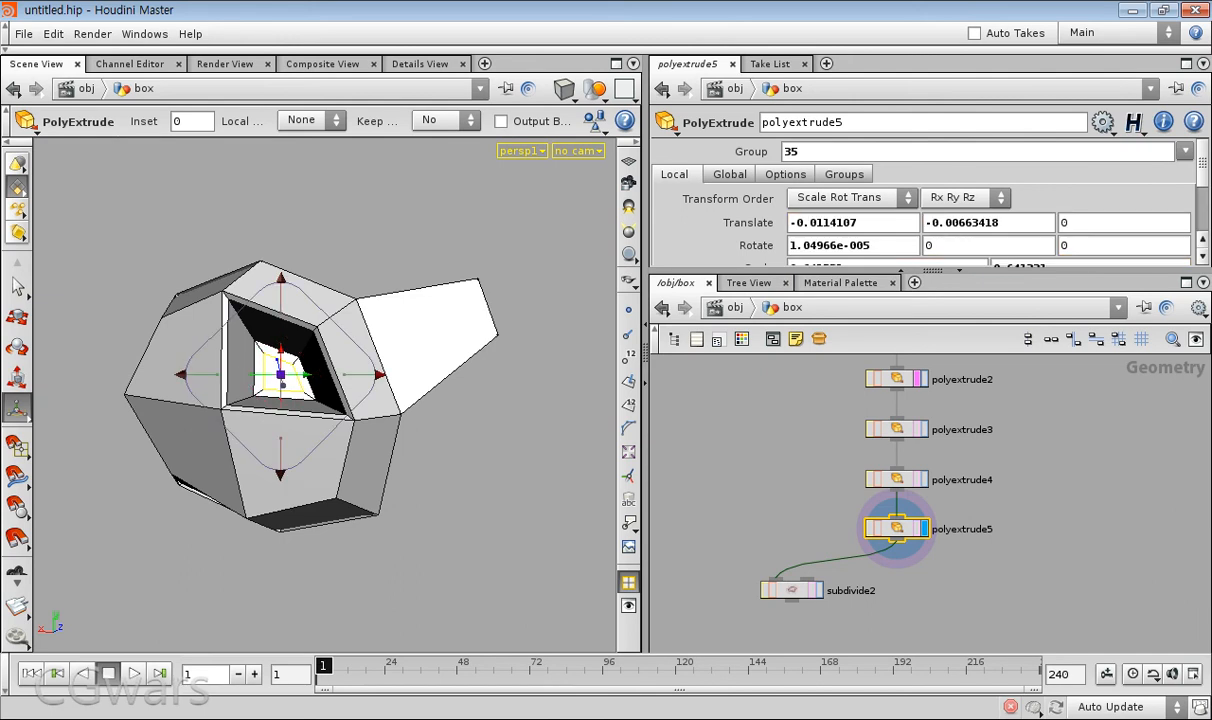
- Display the subdivide2 node and inspect the smoothed cavity and arm from several sides and in different shading modes
left_click(820, 590)
left_click(812, 590)
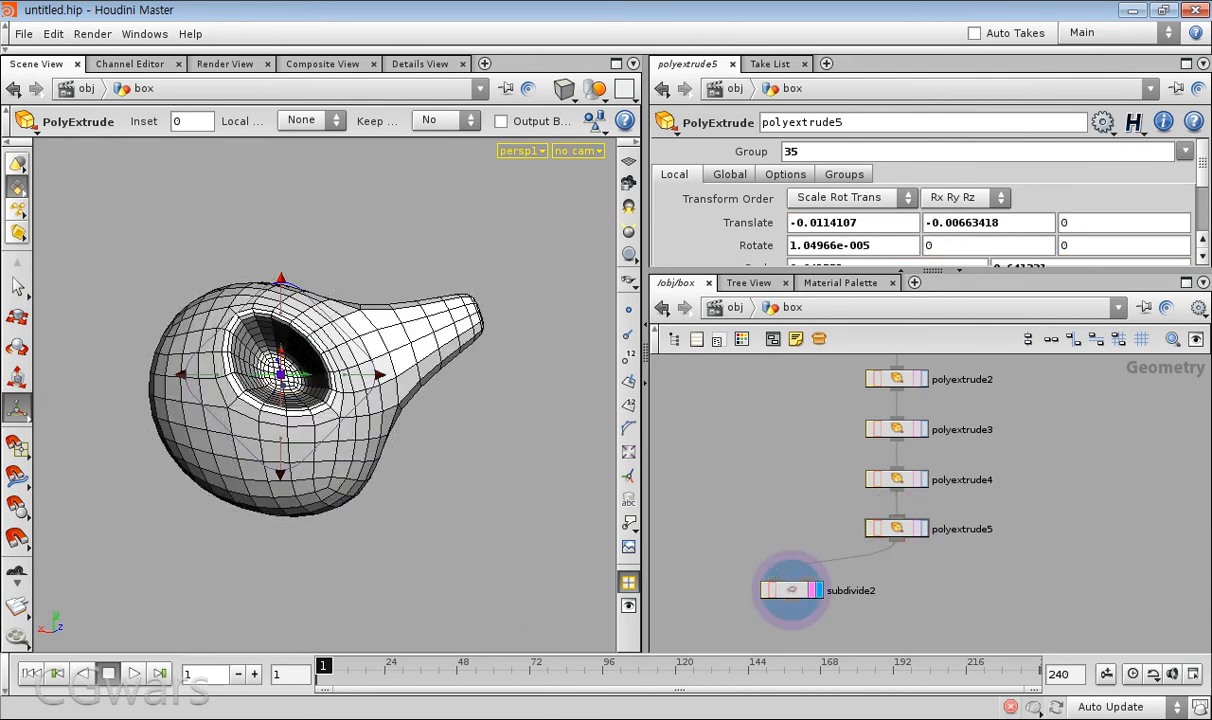
left_click_drag(400, 355, 340, 330, "alt")
mouse_move(400, 360)
left_mouse_down("alt")
mouse_move(320, 335)
mouse_move(405, 395)
mouse_move(347, 376)
mouse_move(425, 380)
mouse_move(290, 372)
mouse_move(298, 345)
mouse_move(205, 340)
mouse_move(232, 348)
left_mouse_up("alt")
key("w")
key("w")
key("w")
key("w")
key("w")
key("w")
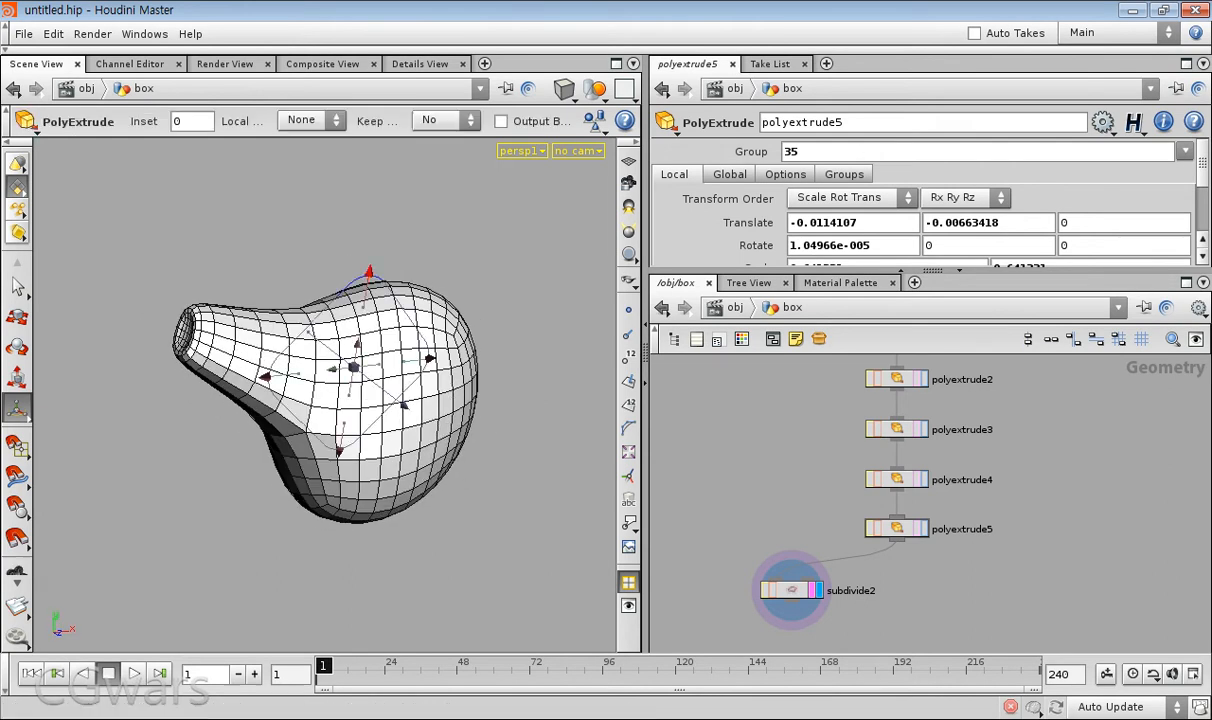
left_click(791, 590)
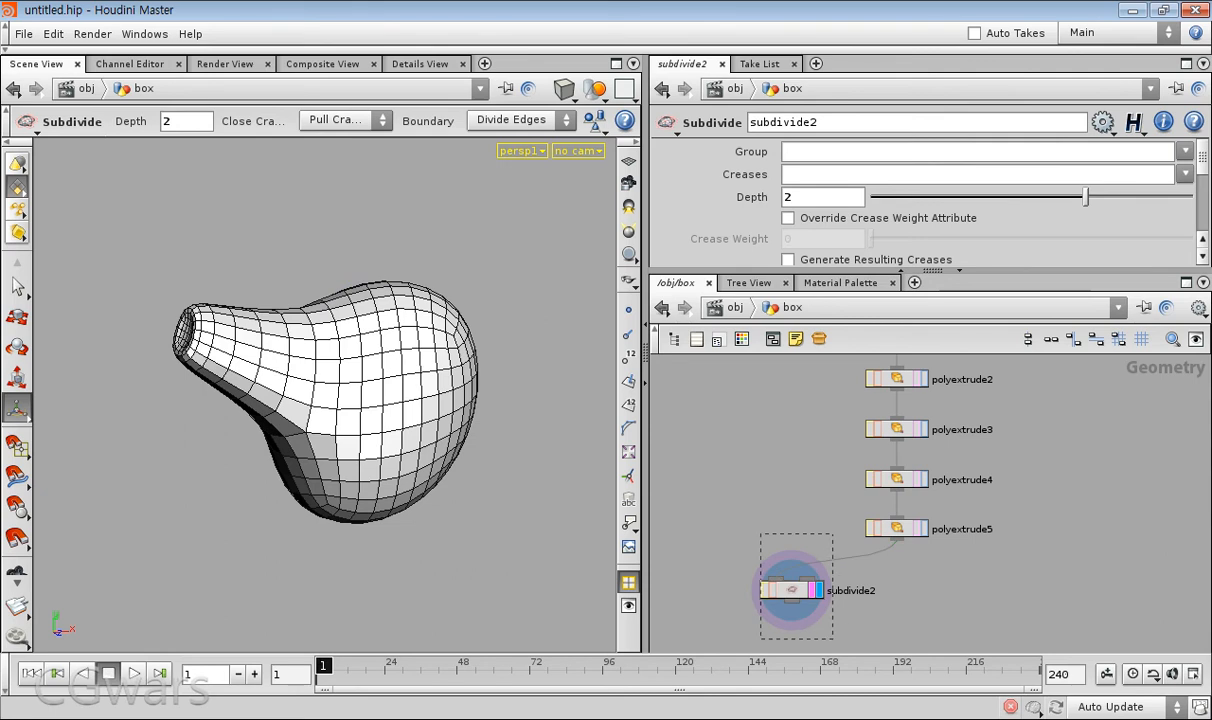
mouse_move(290, 400)
left_mouse_down("alt")
mouse_move(420, 405)
mouse_move(275, 396)
left_mouse_up("alt")
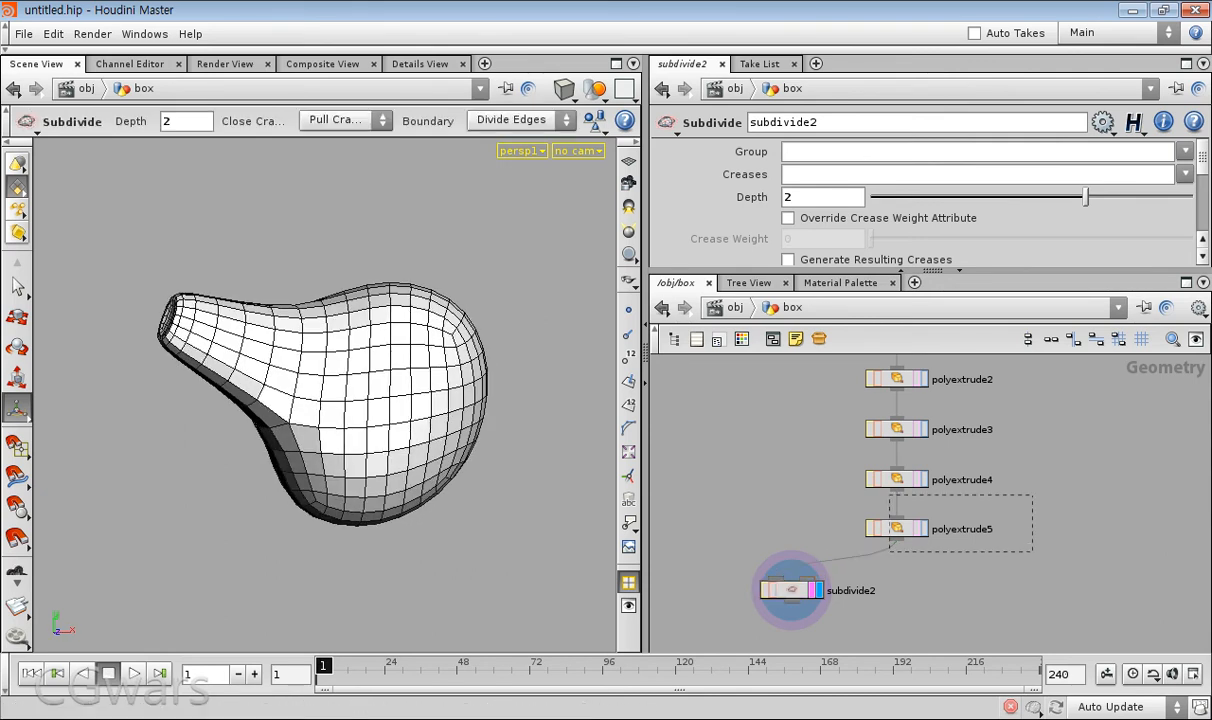
- Select polyextrude5 and make it the displayed node to show the unsubdivided cage
left_click_drag(1032, 495, 889, 552)
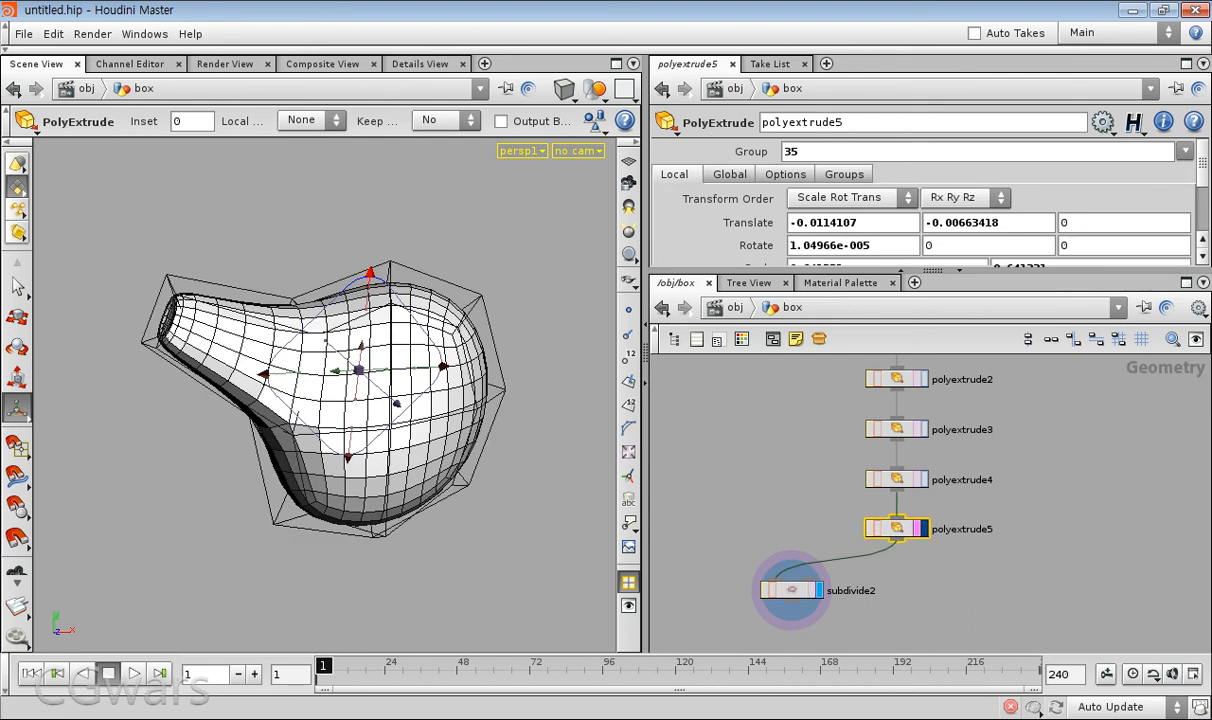
left_click(905, 528)
left_click_drag(400, 385, 365, 390, "alt")
middle_click_drag(365, 390, 273, 390, "alt")
left_click_drag(273, 390, 325, 402, "alt")
key("Return")
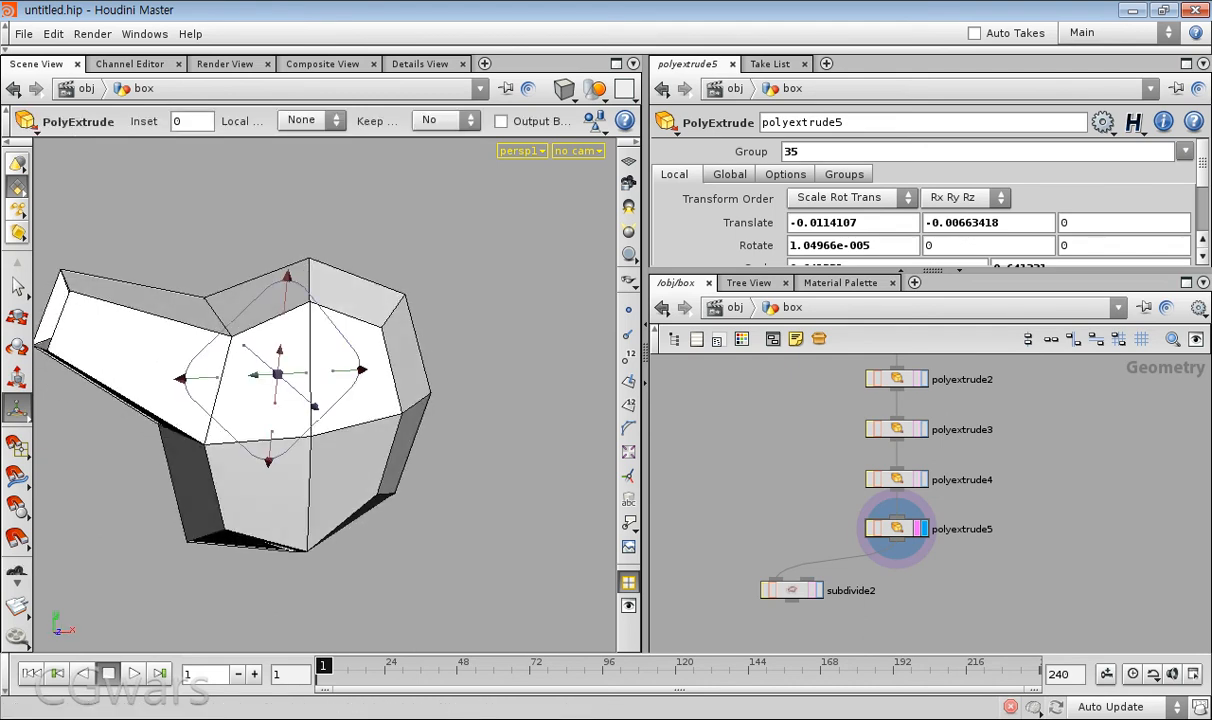
- Add a PolySplit after polyextrude5 and, in wireframe, cut a shortest-distance path across the body's side faces from vertex to vertex
key("Tab")
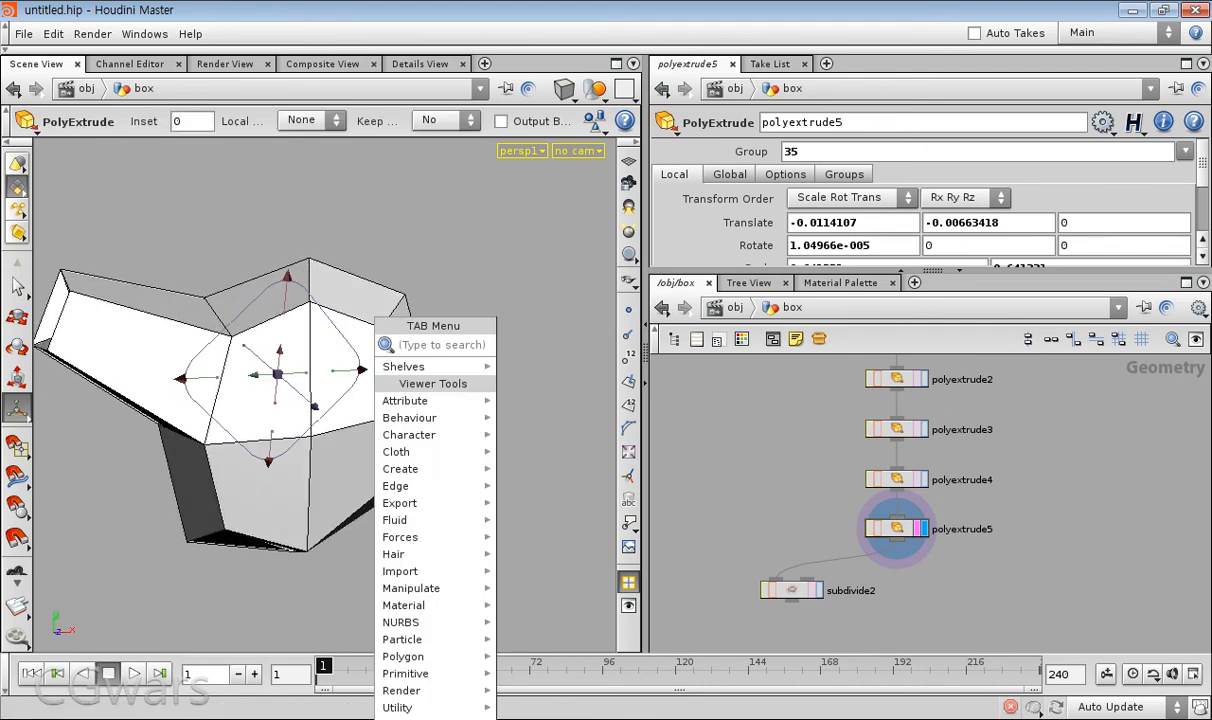
type("poly")
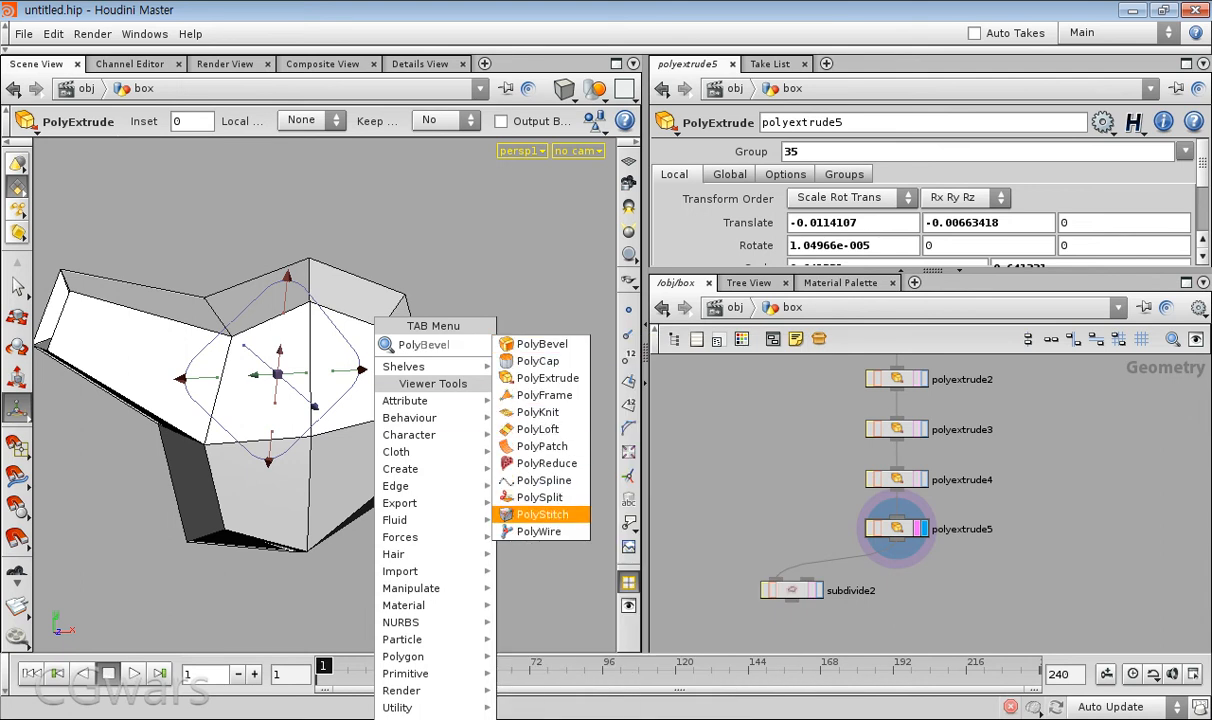
key("Return")
mouse_move(272, 415)
left_mouse_down("alt")
mouse_move(345, 398)
mouse_move(282, 410)
mouse_move(338, 350)
mouse_move(300, 420)
mouse_move(262, 414)
mouse_move(345, 402)
left_mouse_up("alt")
key("shift+w")
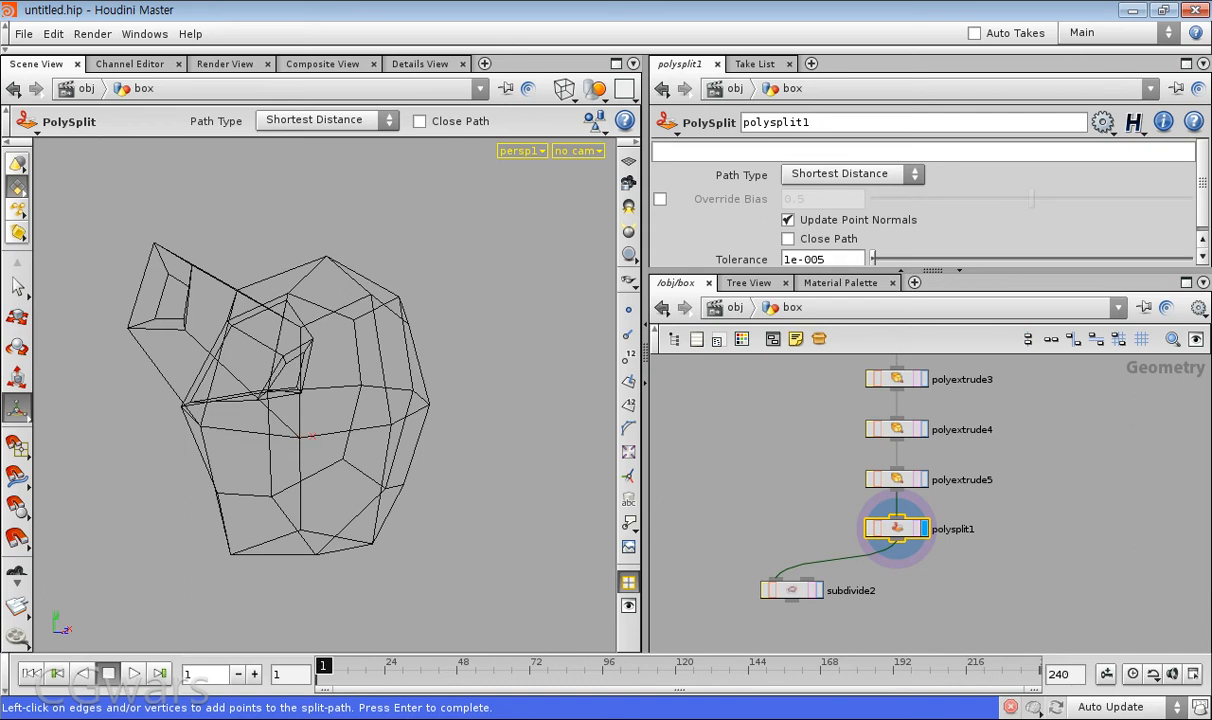
left_click(299, 437)
left_click_drag(299, 437, 280, 420, "alt")
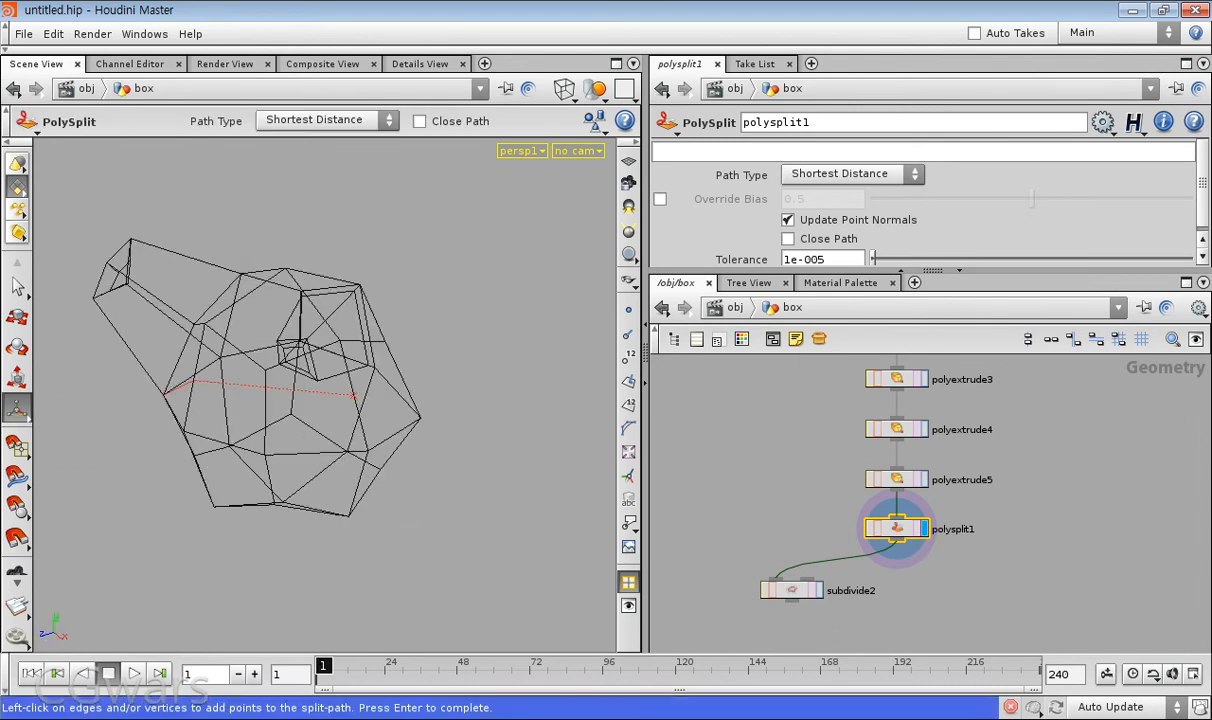
mouse_move(360, 416)
left_mouse_down("alt")
mouse_move(302, 402)
mouse_move(366, 420)
left_mouse_up("alt")
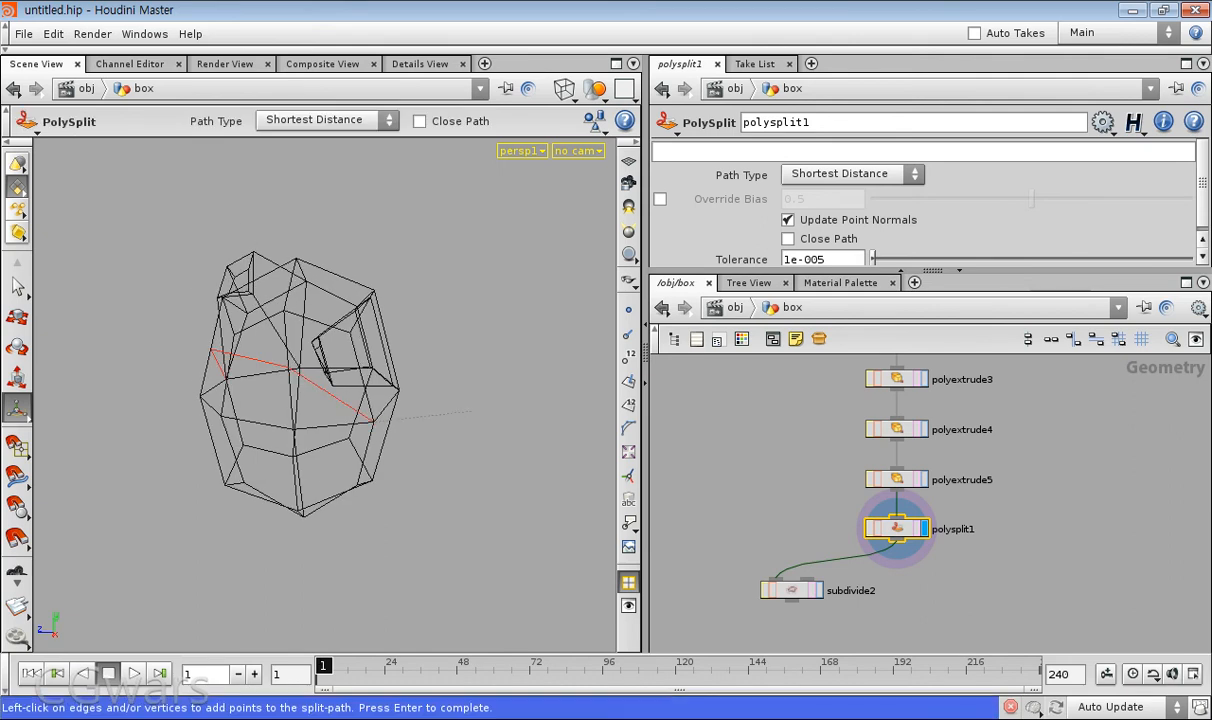
left_click(374, 421)
left_click_drag(374, 421, 419, 414, "alt")
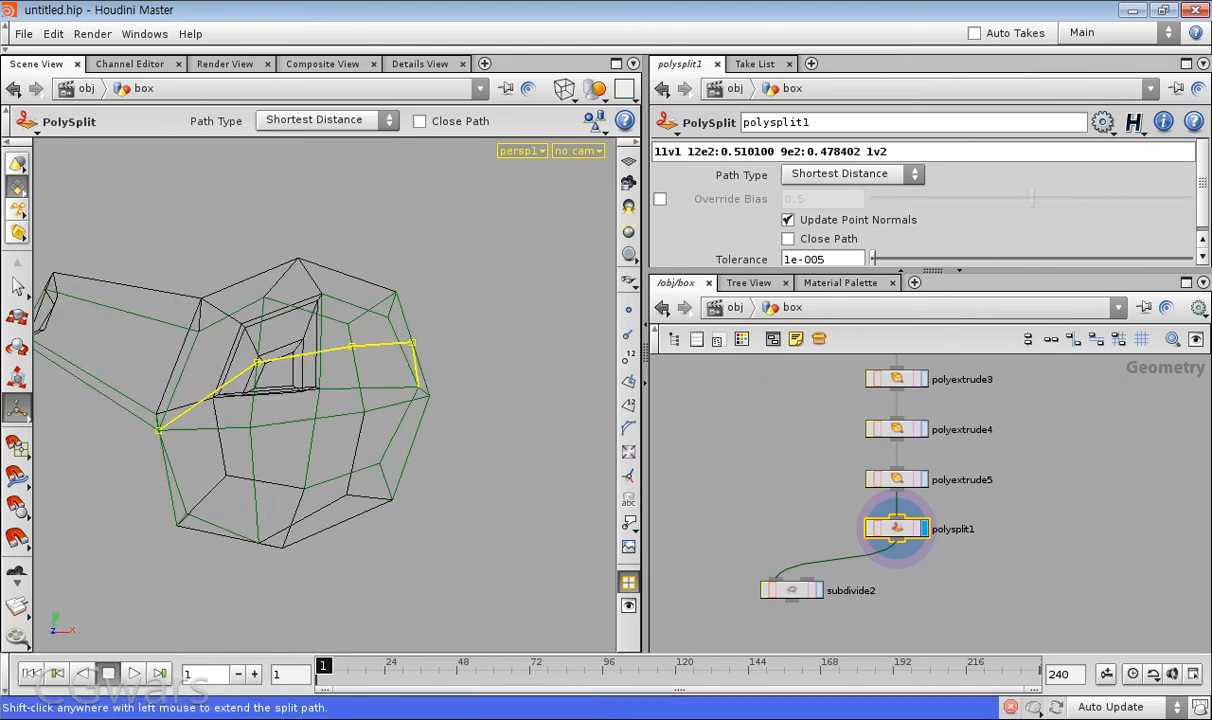
- Add an Edit node after polysplit1
key("Tab")
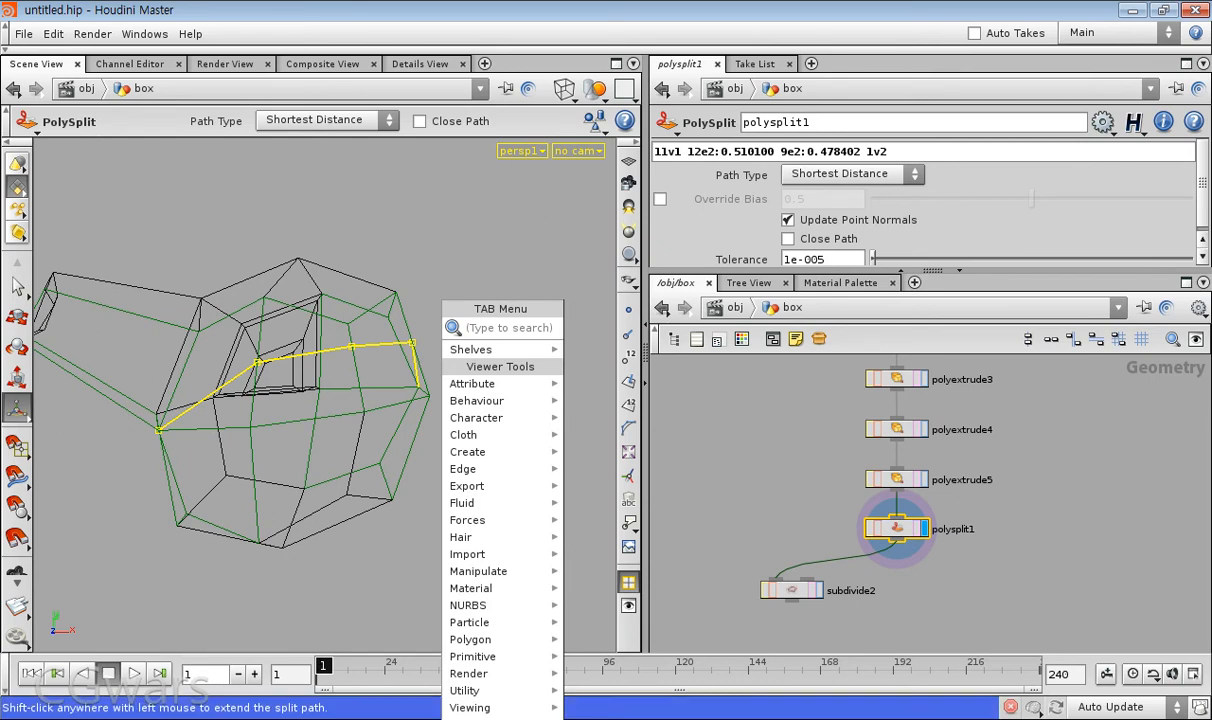
type("Edit")
key("Return")
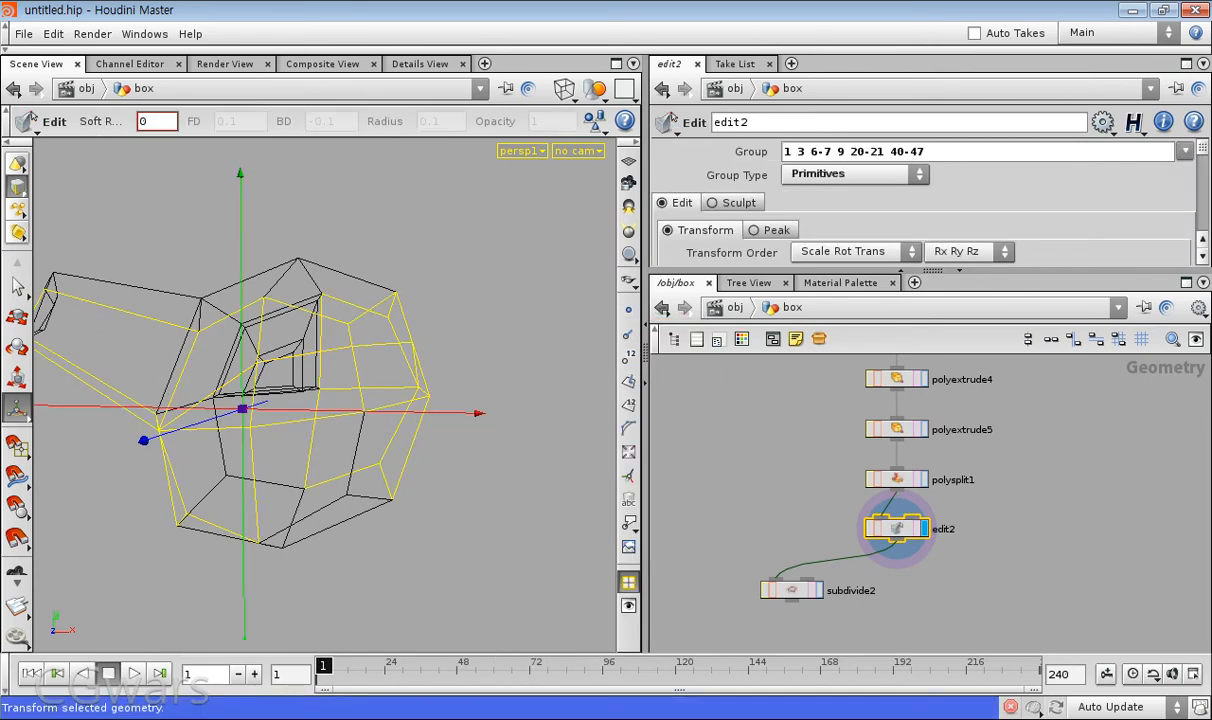
mouse_move(442, 400)
left_mouse_down("alt")
mouse_move(560, 402)
mouse_move(444, 400)
left_mouse_up("alt")
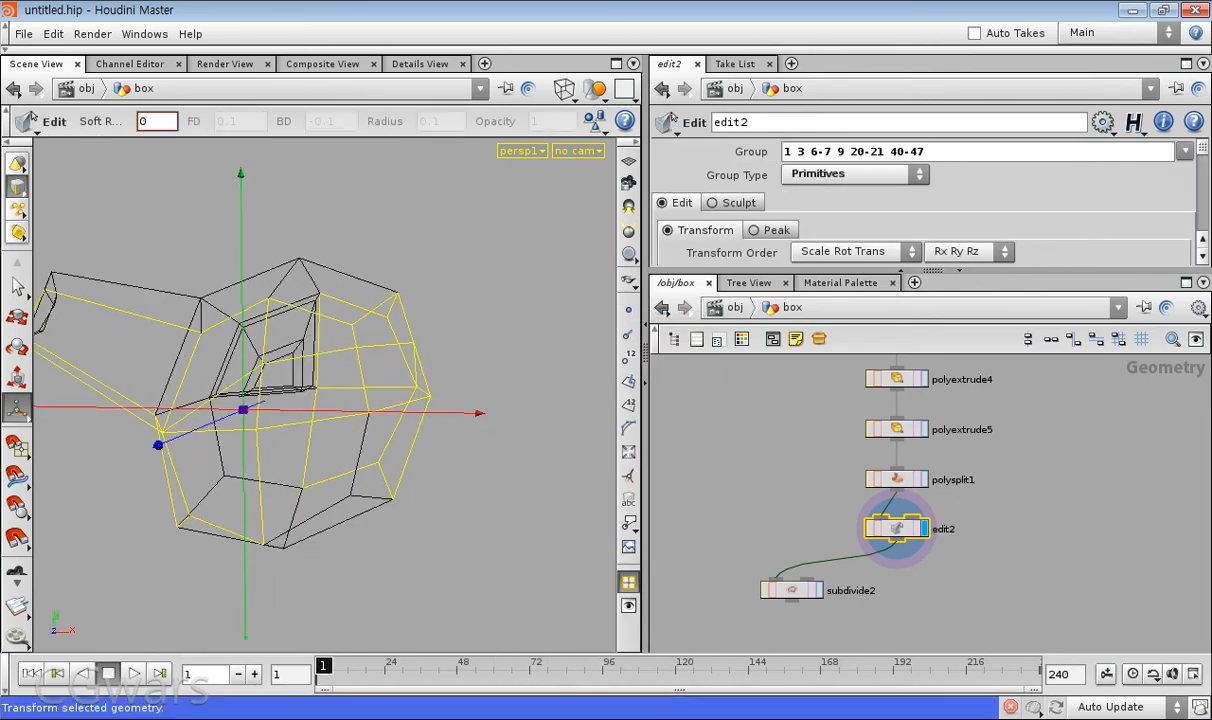
- Try to box-select the edges around the end of the new split path
key("s")
left_click_drag(343, 332, 442, 366)
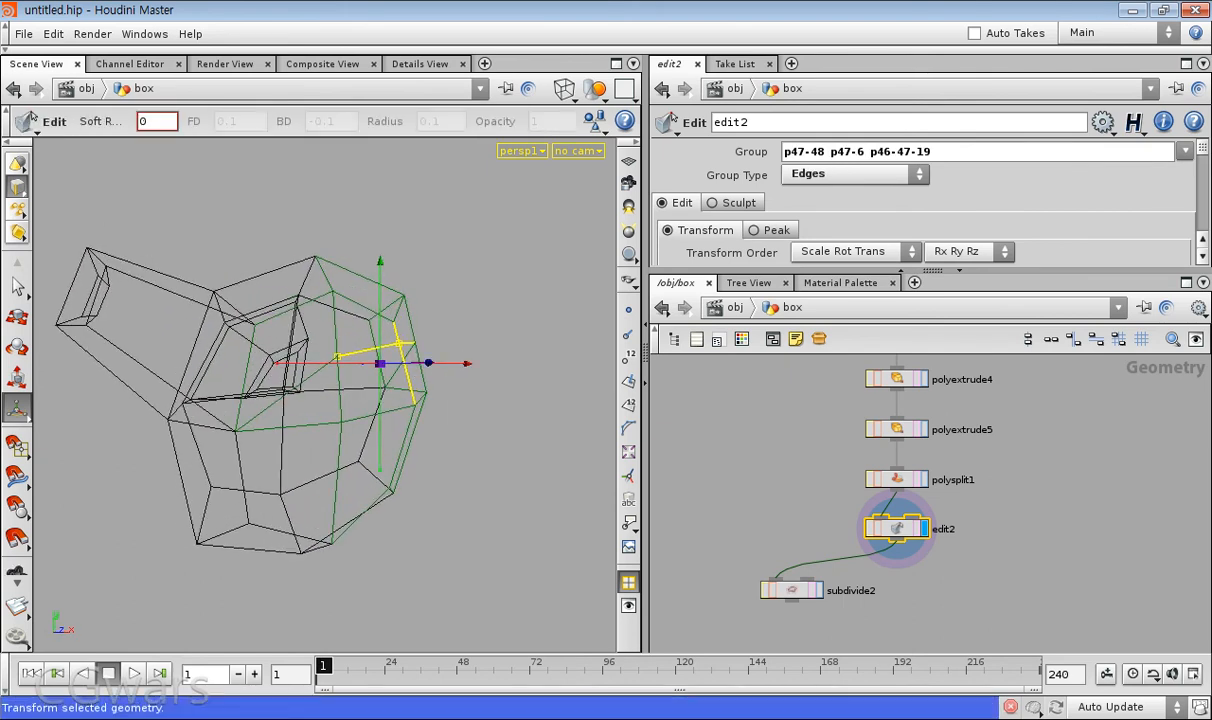
key("s")
left_click_drag(471, 306, 362, 398)
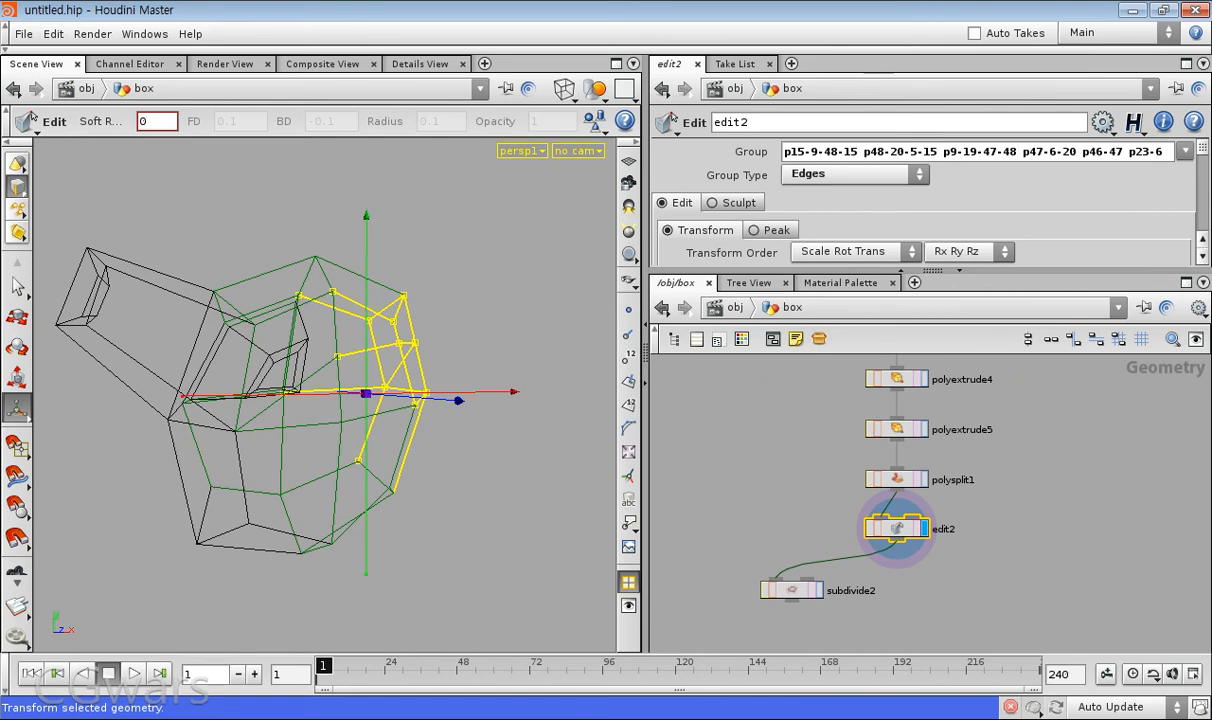
- Switch edit2 to point selection and reposition point 6 beside the split path
key("2")
key("s")
left_click(386, 388)
left_click_drag(386, 388, 336, 392, "alt")
key("s")
left_click(355, 328)
left_click_drag(355, 335, 336, 390, "alt")
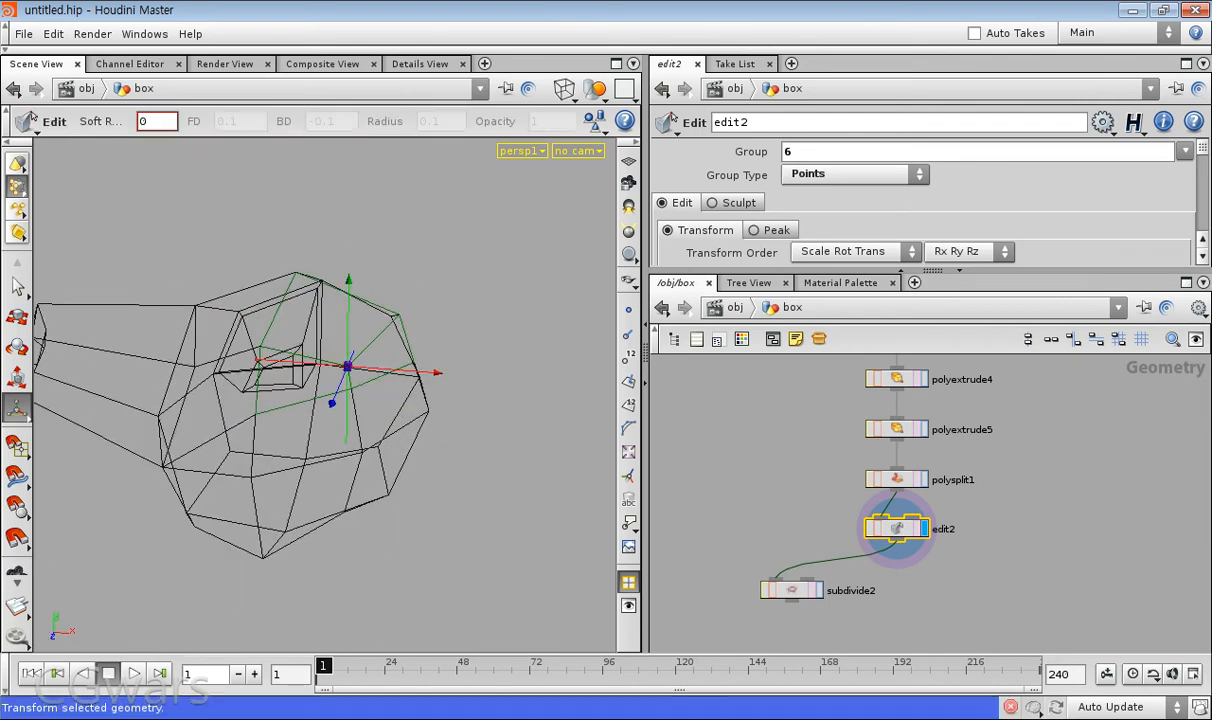
left_click_drag(341, 345, 354, 320)
left_click_drag(354, 320, 466, 298, "alt")
- Select point 47 on the split path in edit2 and move it to reshape the body's side
key("s")
left_click(415, 341)
left_click_drag(415, 345, 328, 364, "alt")
left_click_drag(353, 362, 380, 374)
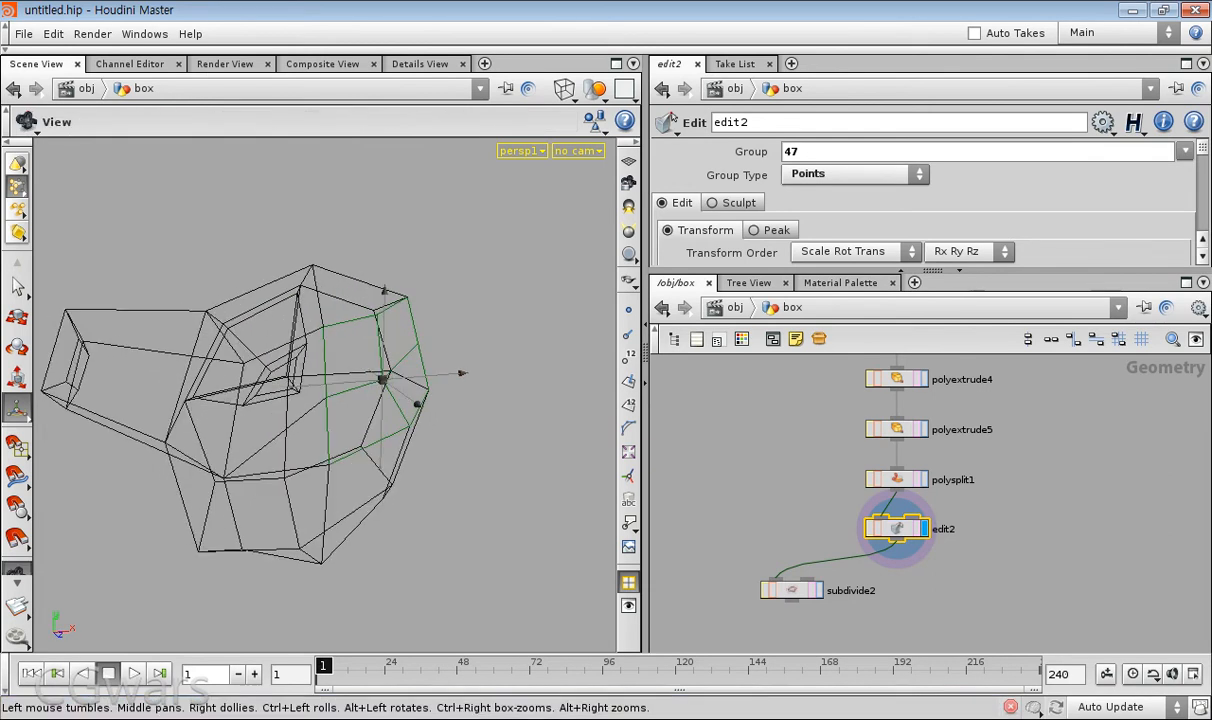
- Select point 23 near the cavity in edit2 and check its position on the cage
key("s")
left_click(323, 327)
left_click_drag(331, 334, 365, 414, "alt")
- Restart geometry selection in edit2 with whole primitives as the selection type
key("s")
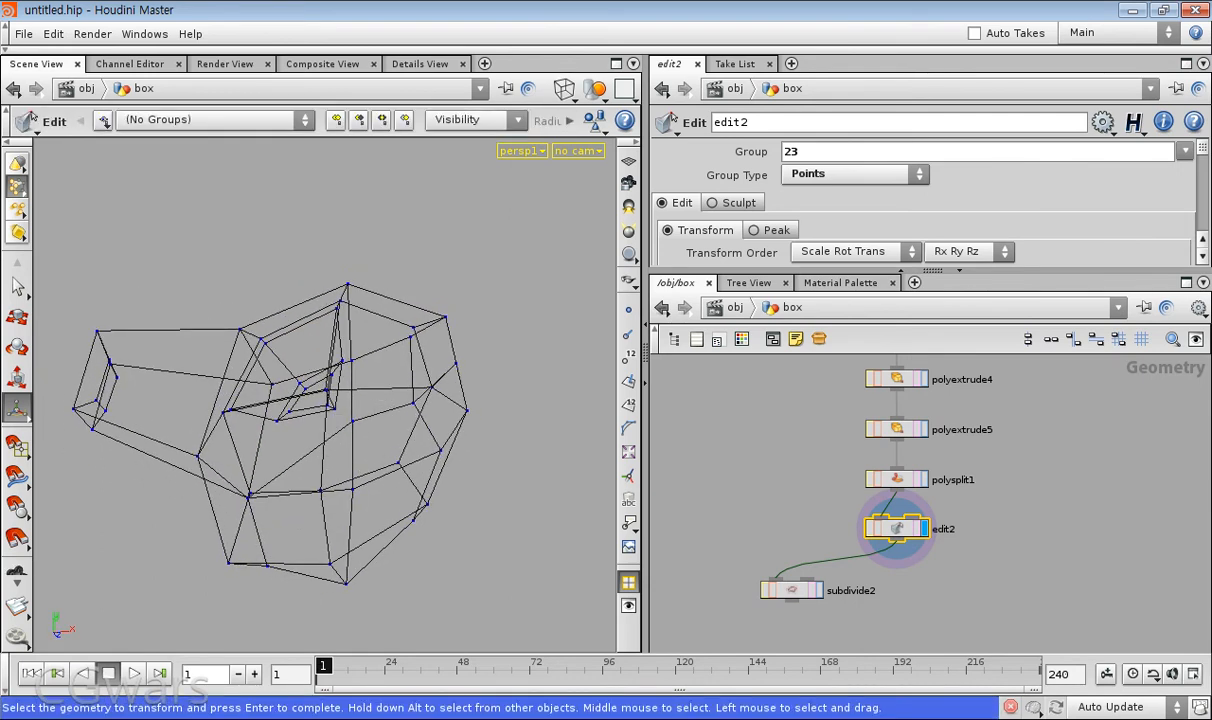
key("4")
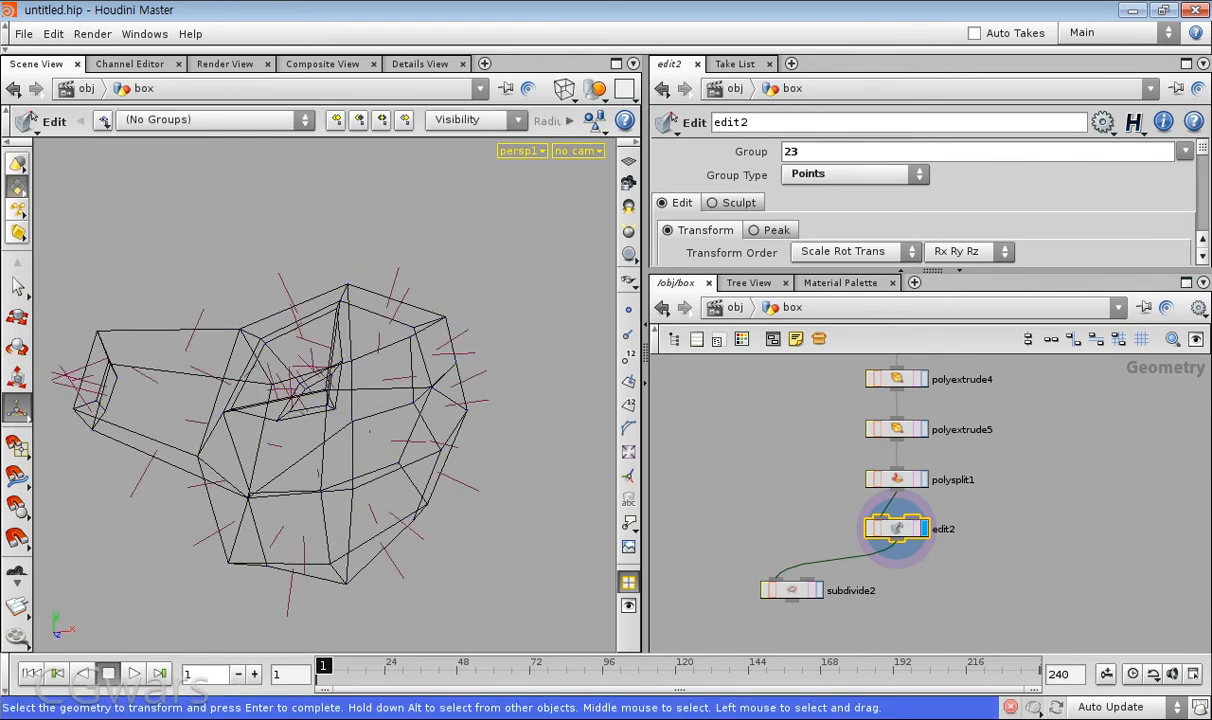
- Select polygon 42 on the body's upper side and PolyExtrude it outward by a short distance of about 0.04
key("Return")
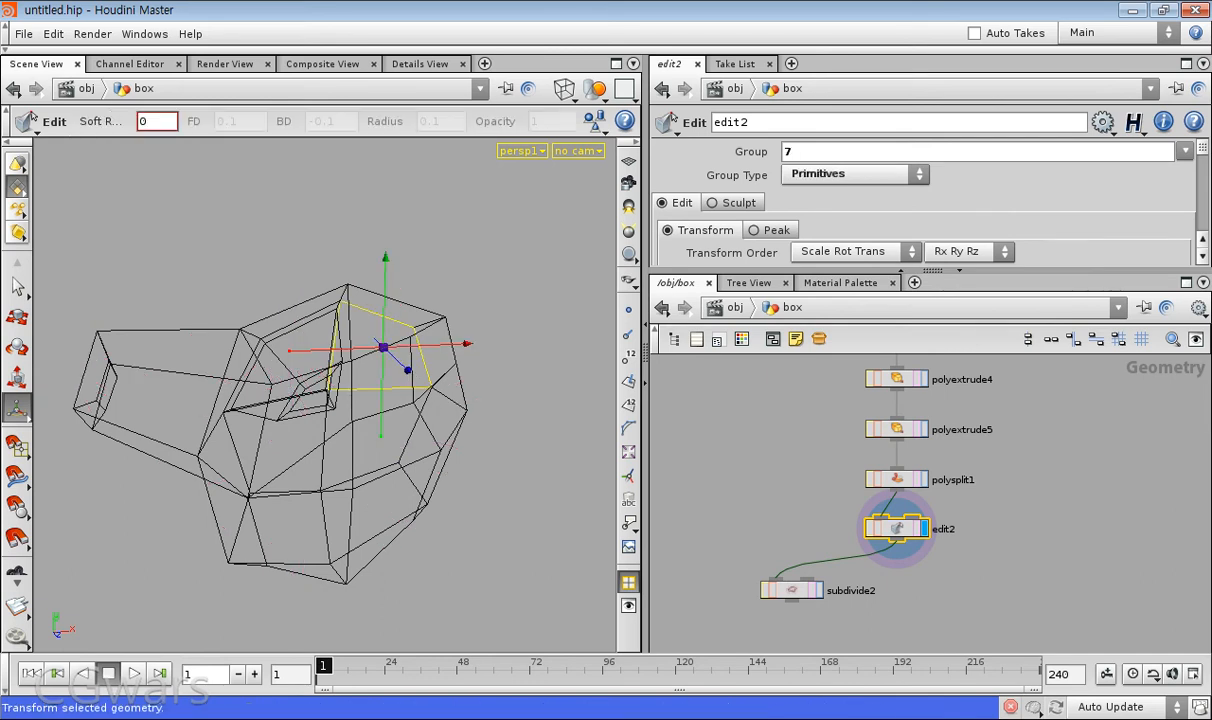
left_click(398, 440)
left_click_drag(398, 440, 486, 424, "alt")
left_click(430, 342)
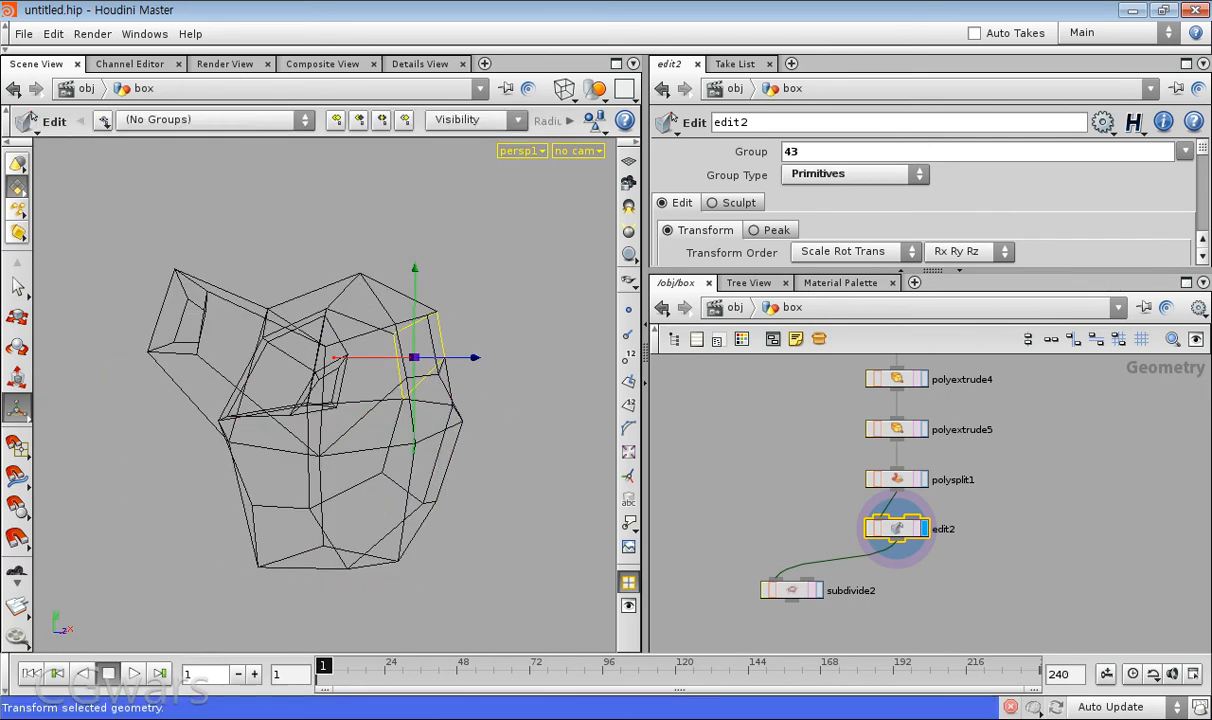
left_click_drag(430, 342, 519, 335, "alt")
left_click(396, 319)
key("Tab")
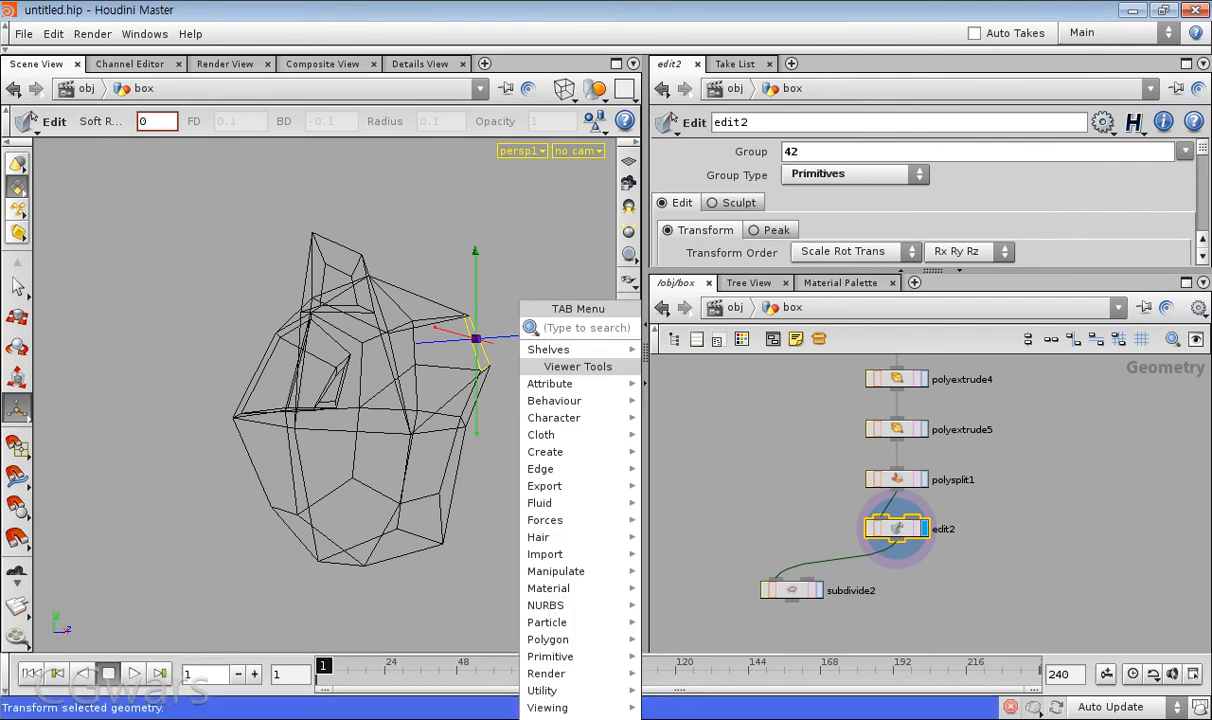
type("Paint")
type("olyBevel")
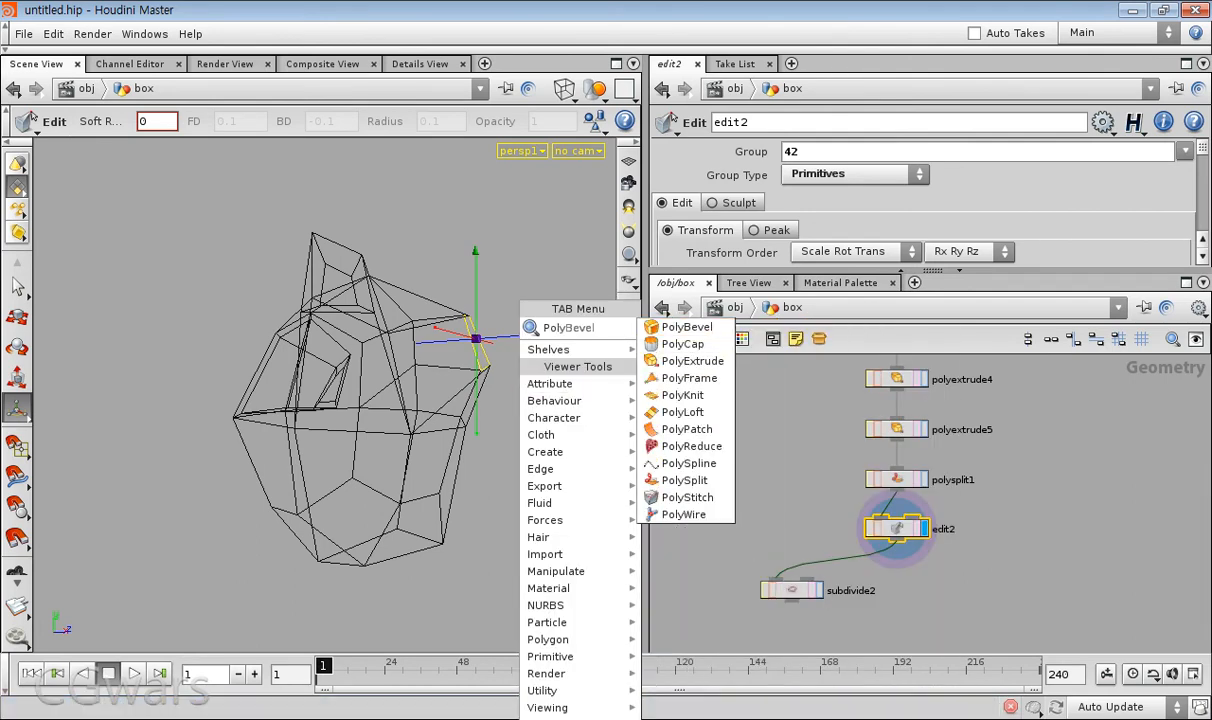
left_click(694, 361)
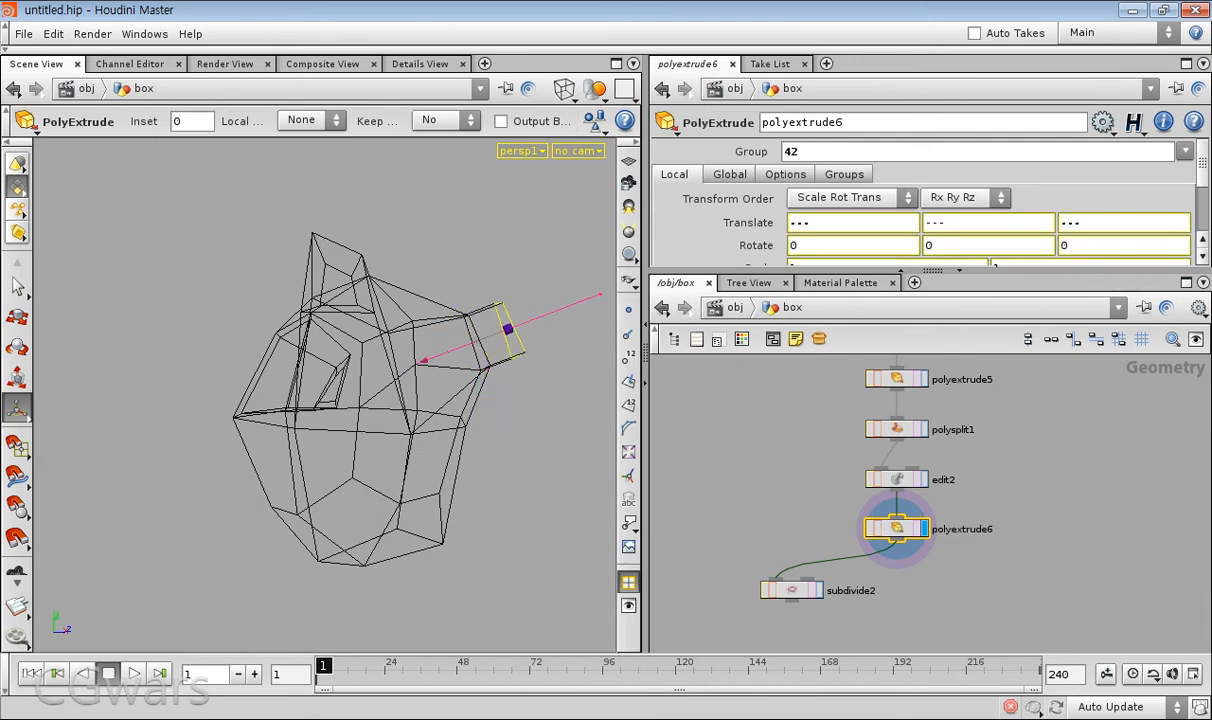
left_click_drag(394, 373, 403, 370)
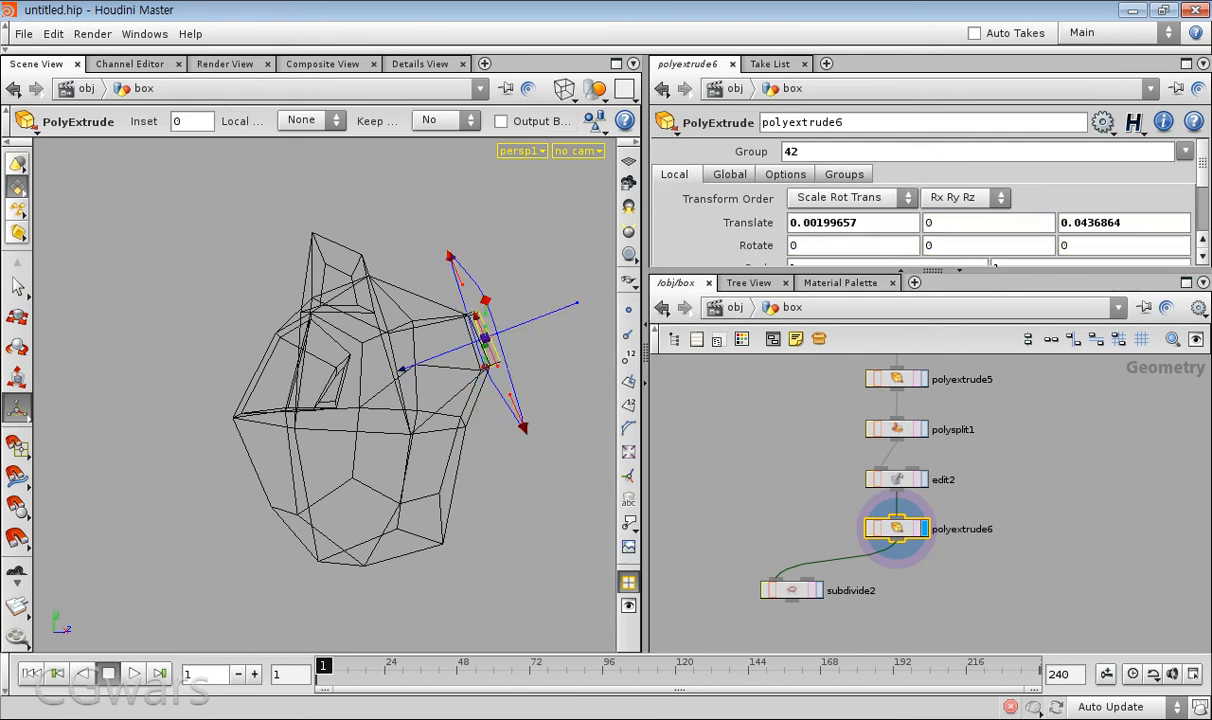
- PolyExtrude the new end face again by about 0.28 to form a protruding limb
key("Tab")
mouse_move(560, 349)
key("Escape")
key("Tab")
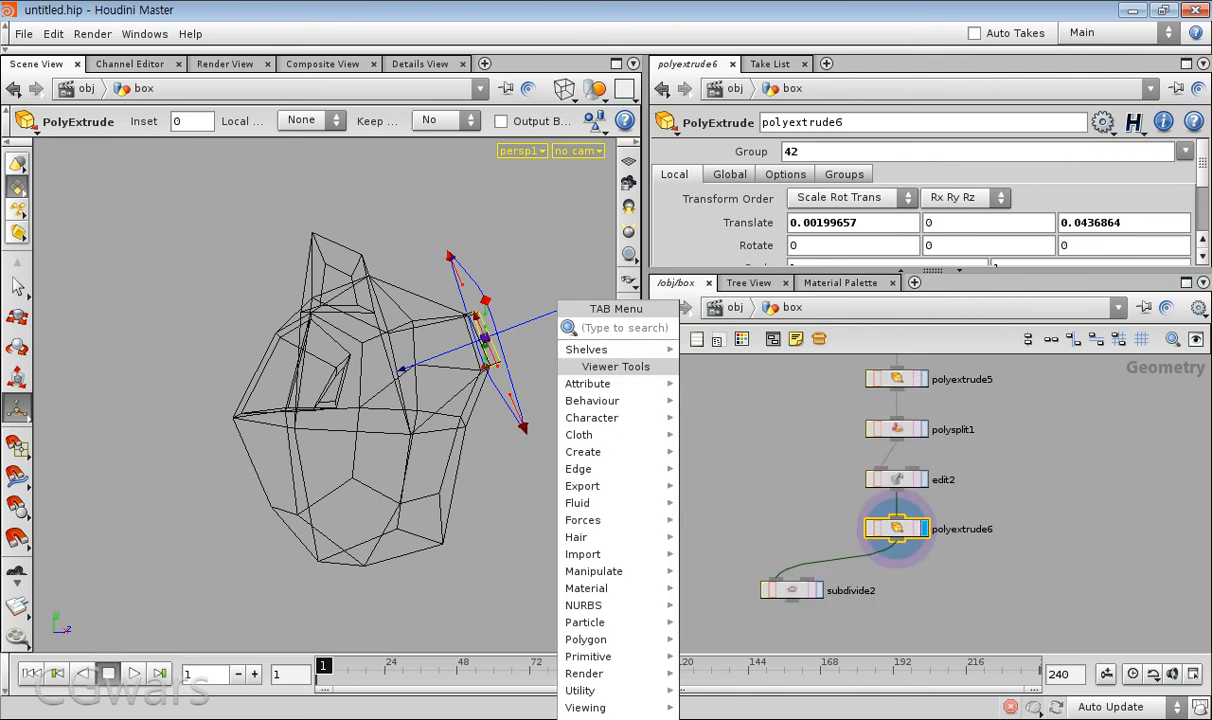
type("Point")
key("BackSpace")
key("BackSpace")
key("BackSpace")
type("ly")
key("Down")
key("Down")
key("Return")
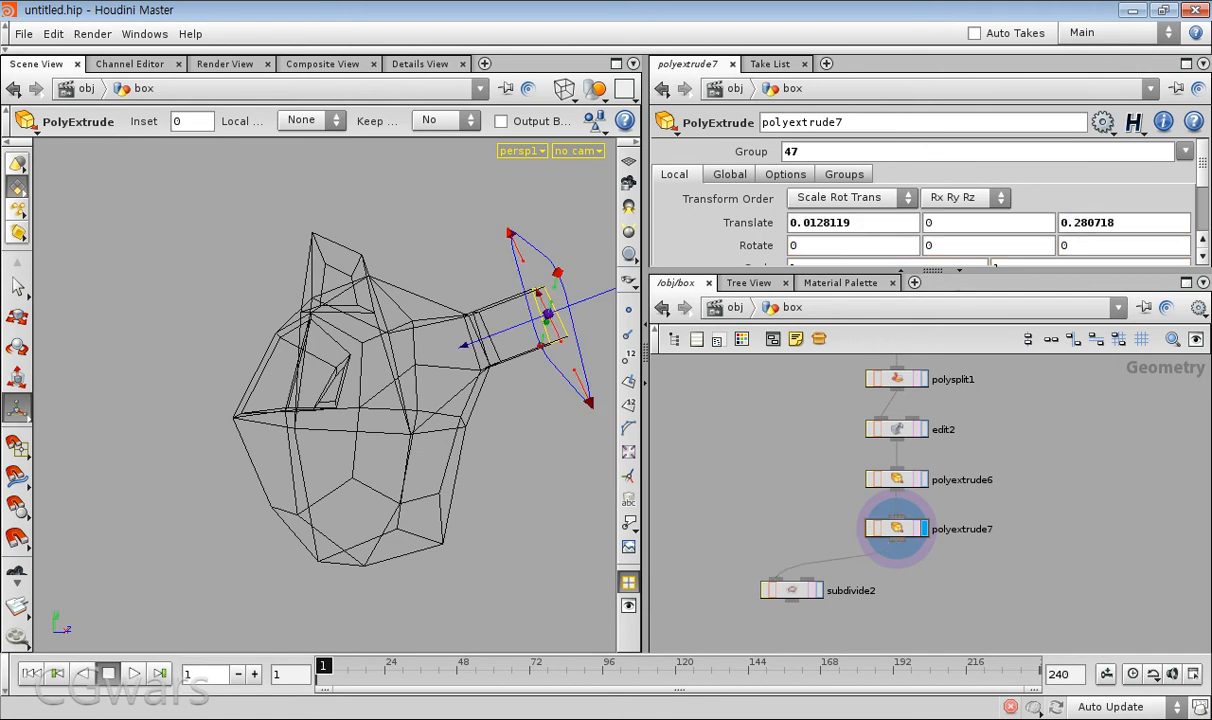
- Display the subdivide2 result in the viewport with shaded surfaces
left_click(792, 590)
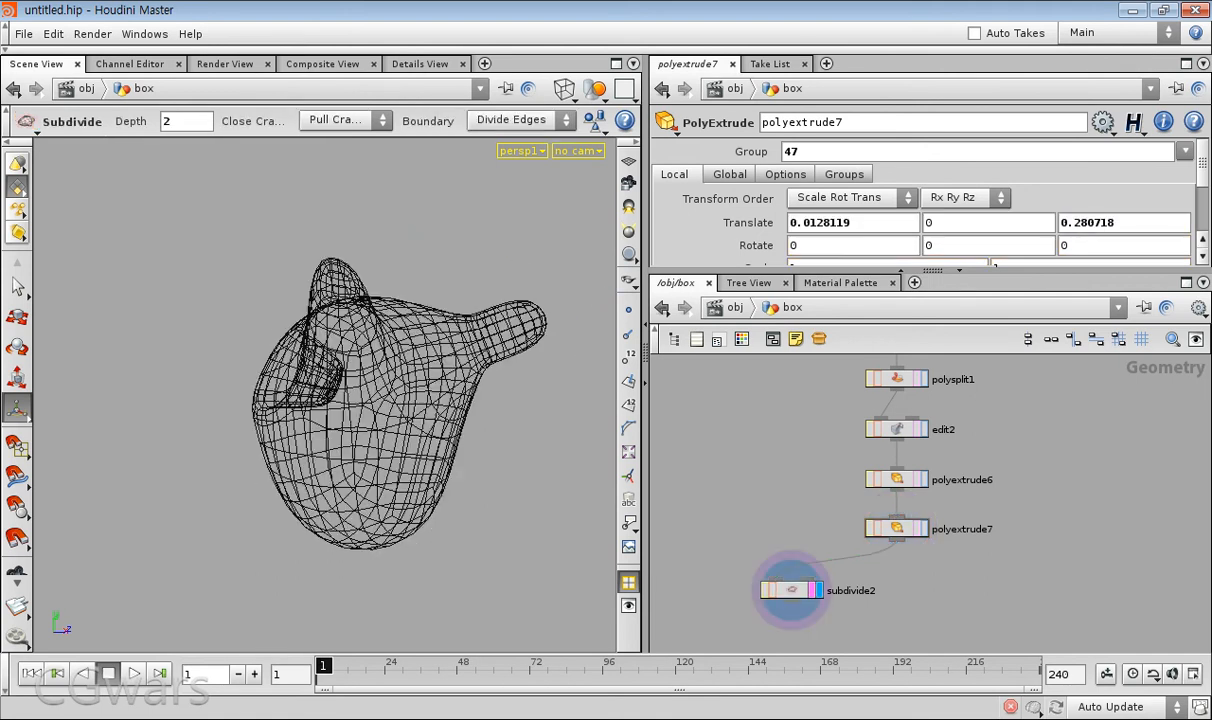
mouse_move(450, 400)
left_mouse_down("alt")
mouse_move(270, 390)
mouse_move(120, 405)
left_mouse_up("alt")
key("w")
left_click_drag(360, 385, 165, 378, "alt")
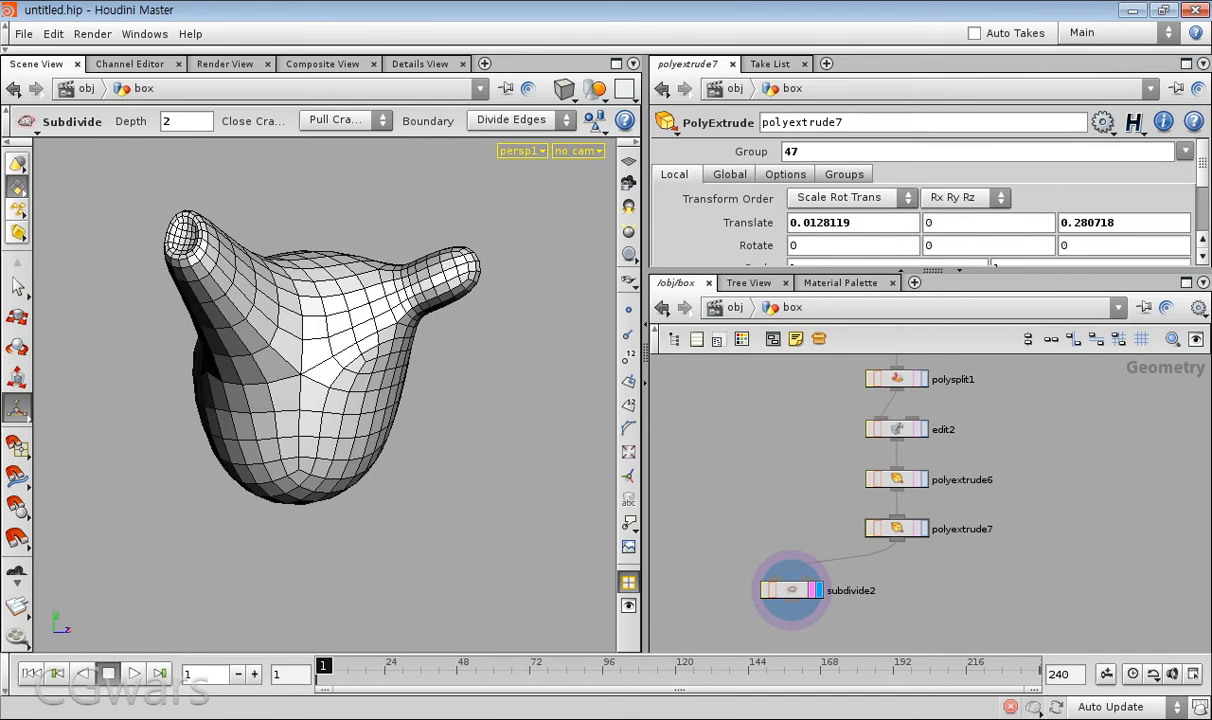
- Select the subdivide2 node and enlarge the network editor to show more of the node chain
left_click_drag(748, 434, 721, 511)
scroll(697, 630, "down", 3)
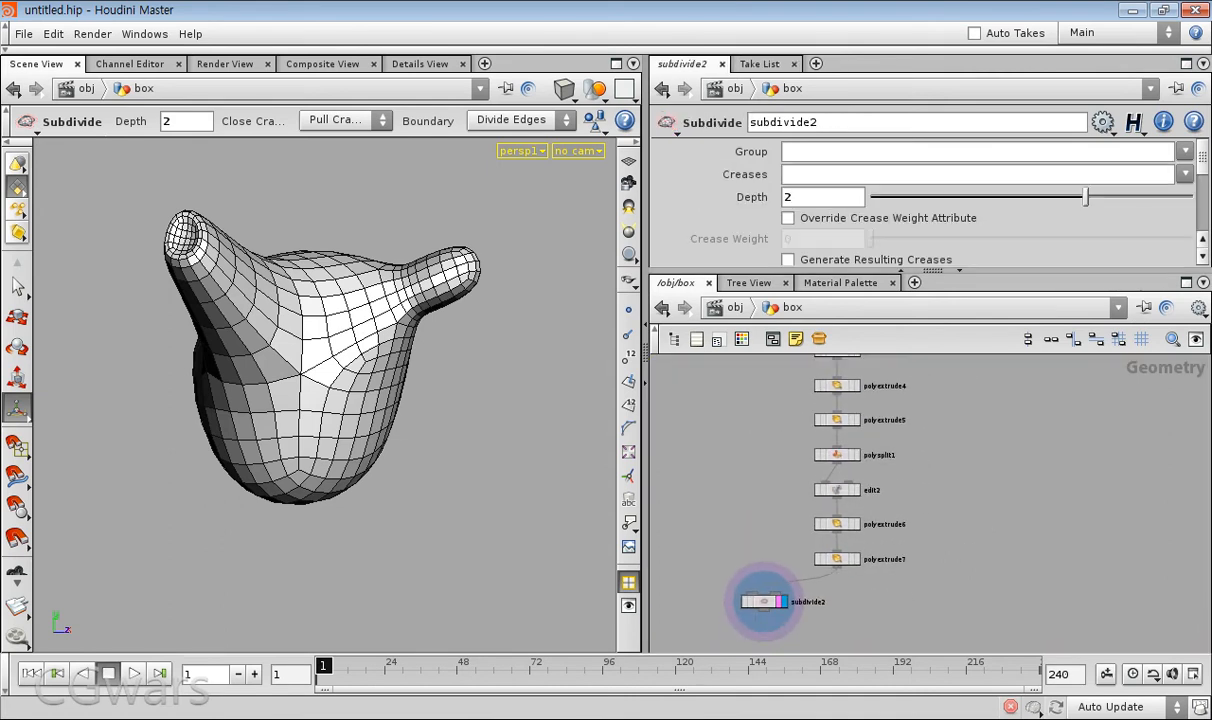
left_click_drag(929, 271, 929, 216)
scroll(977, 464, "down", 3)
middle_click_drag(977, 464, 951, 509)
scroll(802, 605, "up", 2)
middle_click_drag(782, 595, 743, 627)
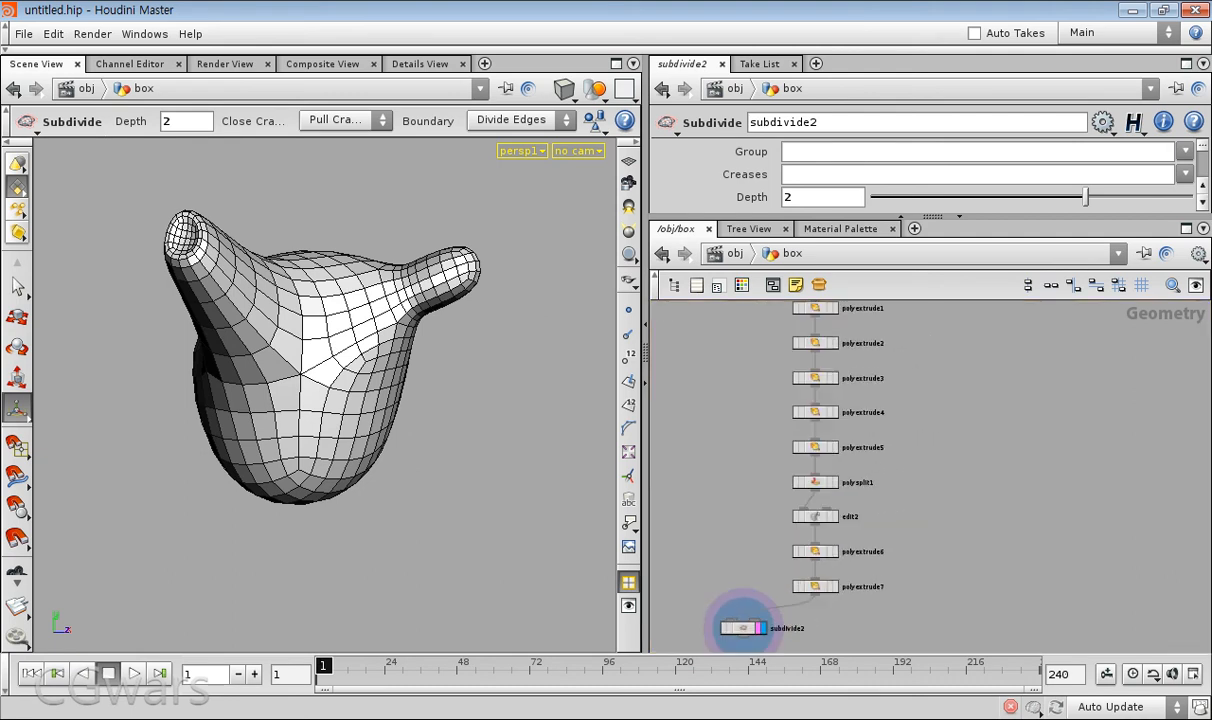
- Examine the subdivided model from several angles in both shaded and wireframe display
key("w")
mouse_move(320, 370)
left_mouse_down("alt")
mouse_move(430, 375)
mouse_move(340, 380)
mouse_move(280, 400)
left_mouse_up("alt")
key("w")
middle_click_drag(900, 455, 903, 450)
middle_click_drag(745, 623, 751, 603)
mouse_move(824, 492)
left_mouse_down()
mouse_move(814, 498)
mouse_move(824, 491)
left_mouse_up()
key("w")
left_click_drag(320, 400, 320, 357, "alt")
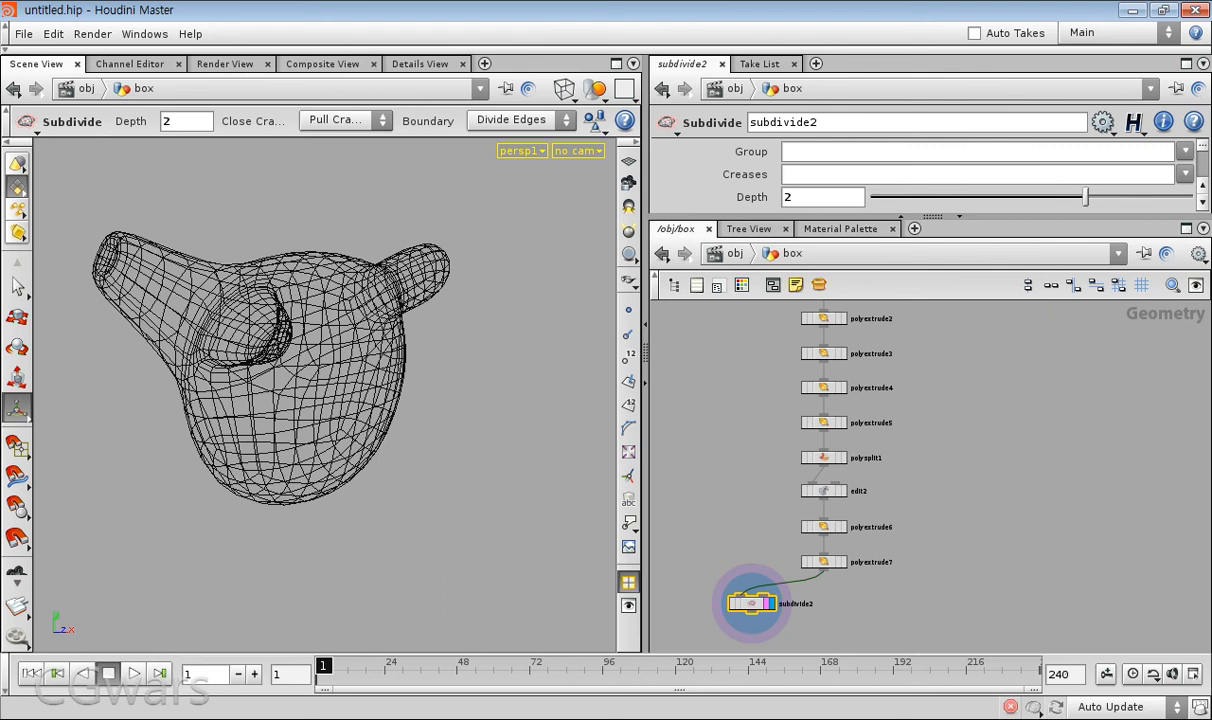
- Inspect the polyextrude6 and polyextrude3 extrusions against the subdivided mesh, and return the viewport to shaded display
left_click(824, 527)
left_click_drag(320, 400, 350, 400, "alt")
mouse_move(344, 331)
left_mouse_down()
mouse_move(327, 337)
mouse_move(391, 314)
mouse_move(366, 323)
left_mouse_up()
left_click(940, 480)
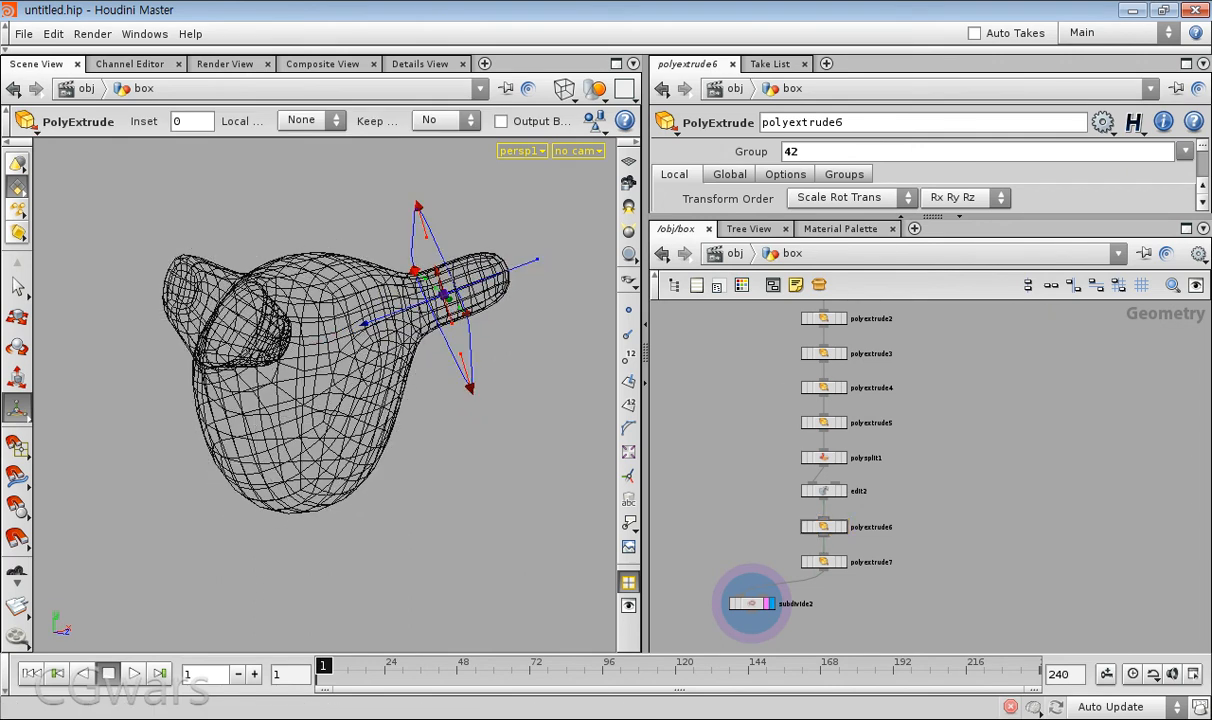
left_click_drag(783, 385, 745, 387)
left_click_drag(330, 370, 300, 385, "alt")
left_click_drag(926, 339, 815, 356)
left_click_drag(290, 370, 445, 455, "alt")
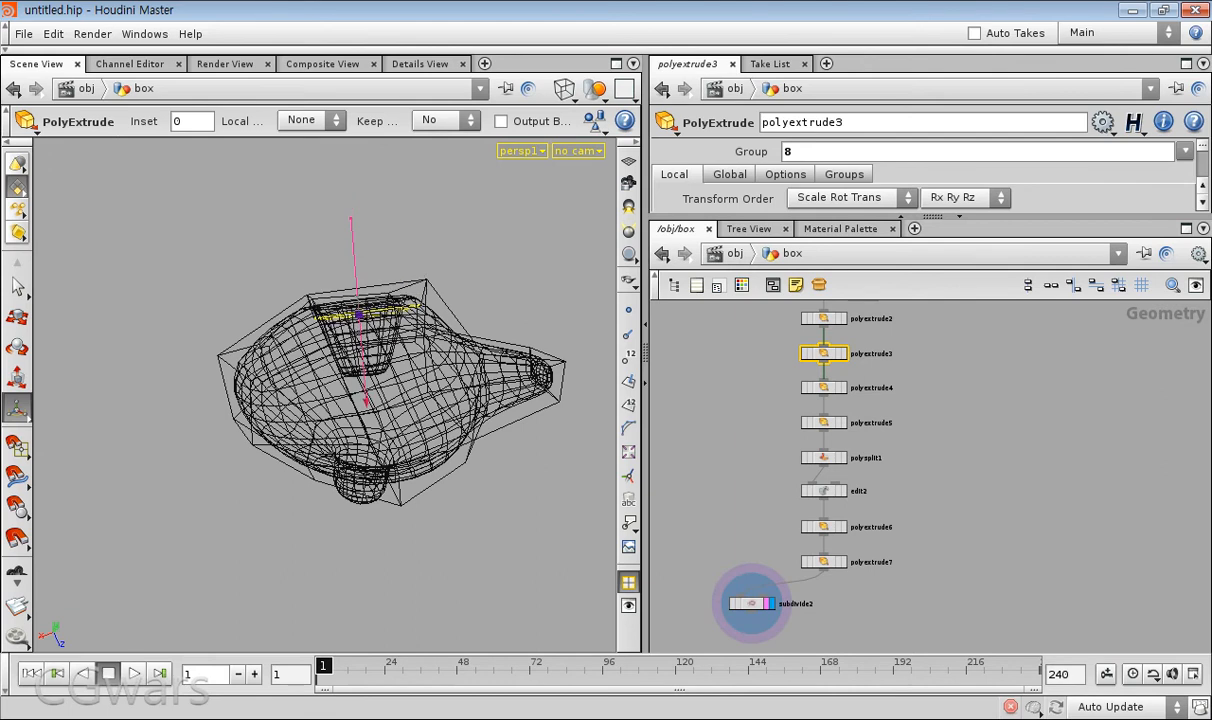
left_click_drag(350, 330, 392, 466, "alt")
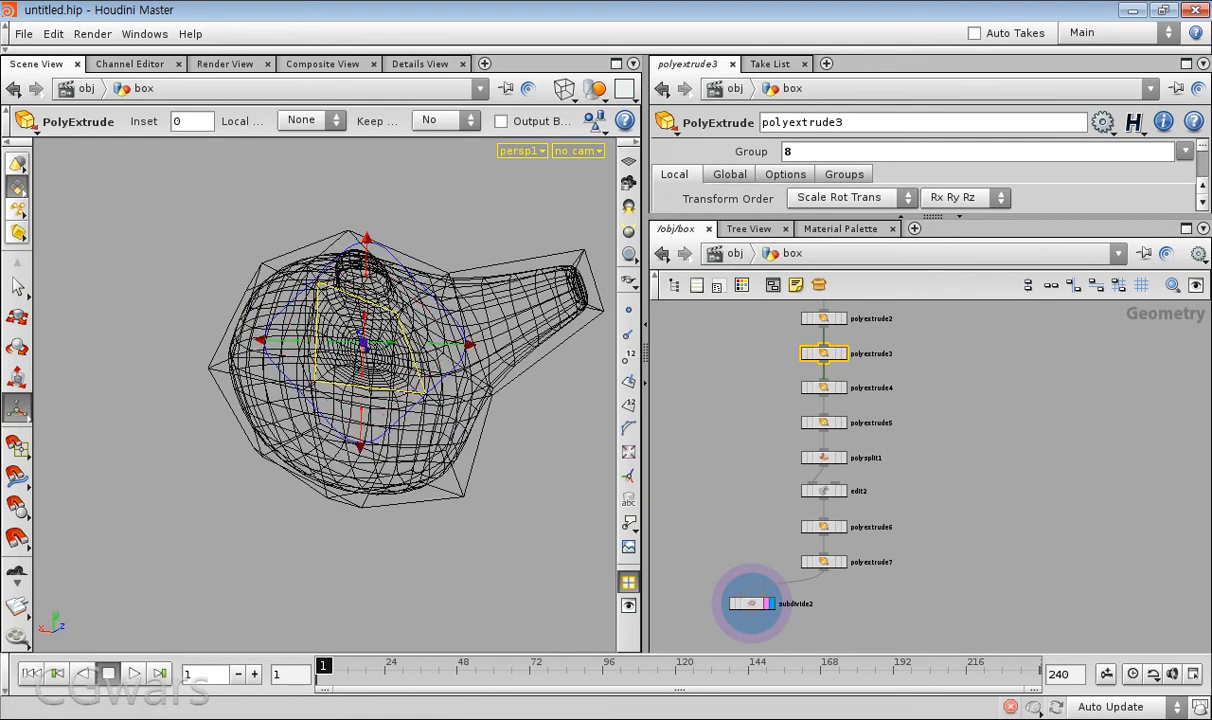
key("w")
left_click_drag(469, 344, 282, 348)
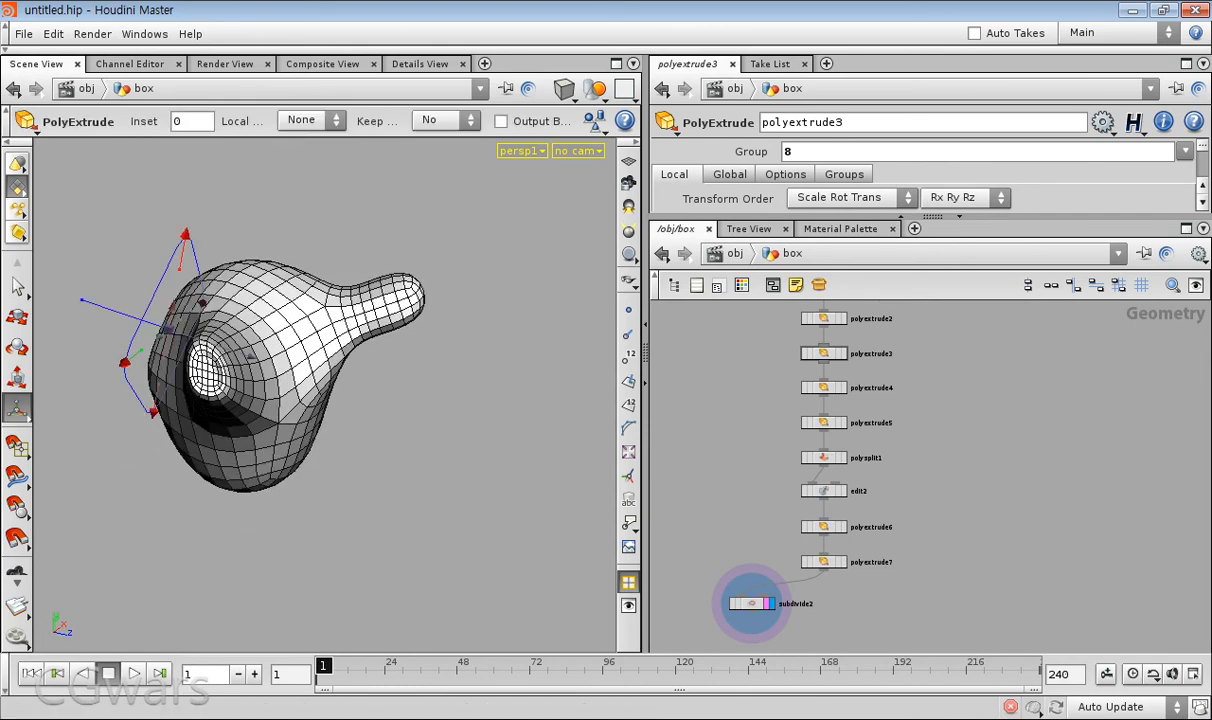
- Review the entire node chain from box1 down to subdivide2
middle_click_drag(940, 520, 932, 395)
scroll(932, 395, "down", 2)
scroll(783, 471, "up", 2)
middle_click_drag(783, 460, 801, 560)
scroll(808, 514, "down", 2)
scroll(930, 476, "up", 3)
scroll(930, 476, "down", 6)
middle_click_drag(930, 476, 858, 531)
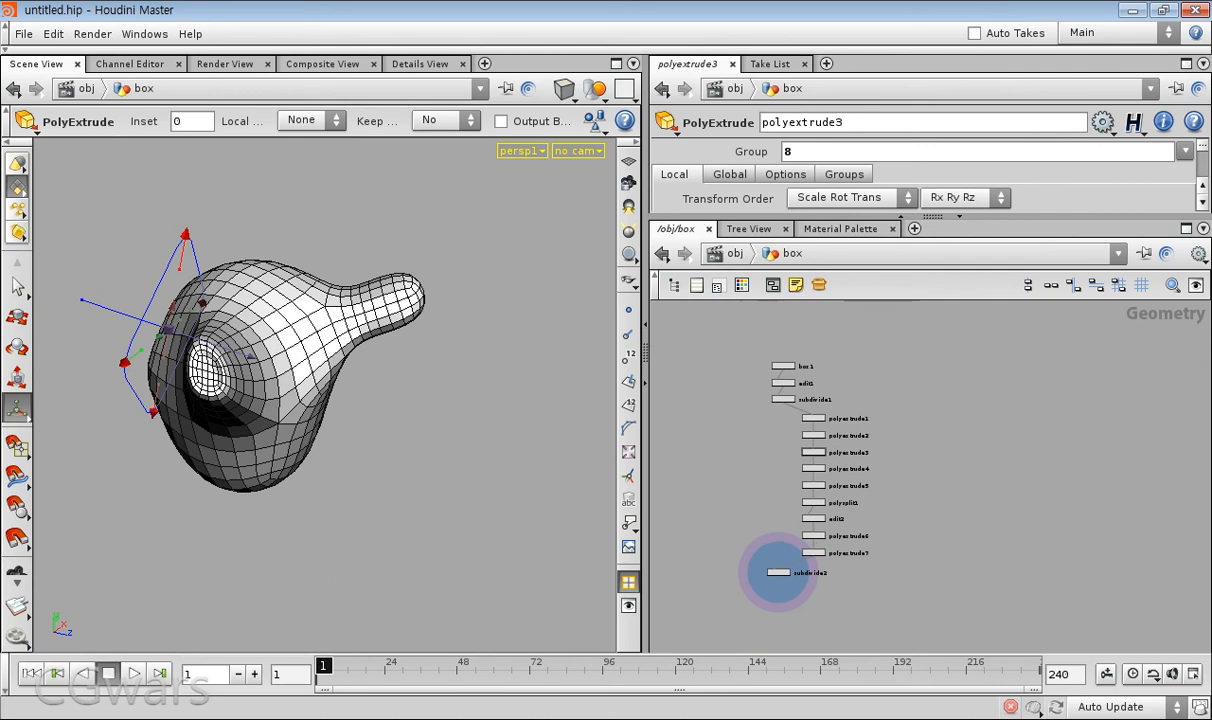
- Select the subdivide2 node and frame it closely with free space around it
left_click_drag(779, 573, 779, 573)
left_click(779, 578)
left_click(779, 573)
middle_click_drag(779, 573, 765, 438)
scroll(709, 630, "up", 2)
scroll(882, 366, "up", 3)
scroll(822, 497, "up", 3)
left_click(817, 445)
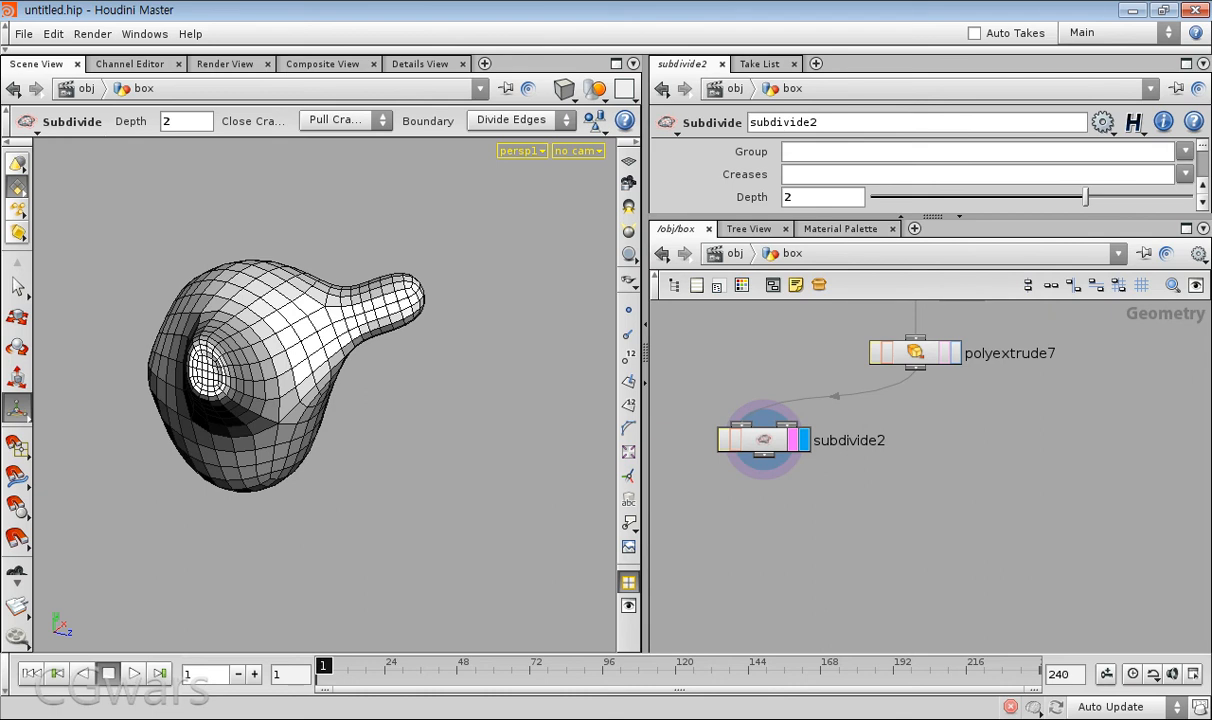
- Try placing a File node below subdivide2 and delete it
key("Tab")
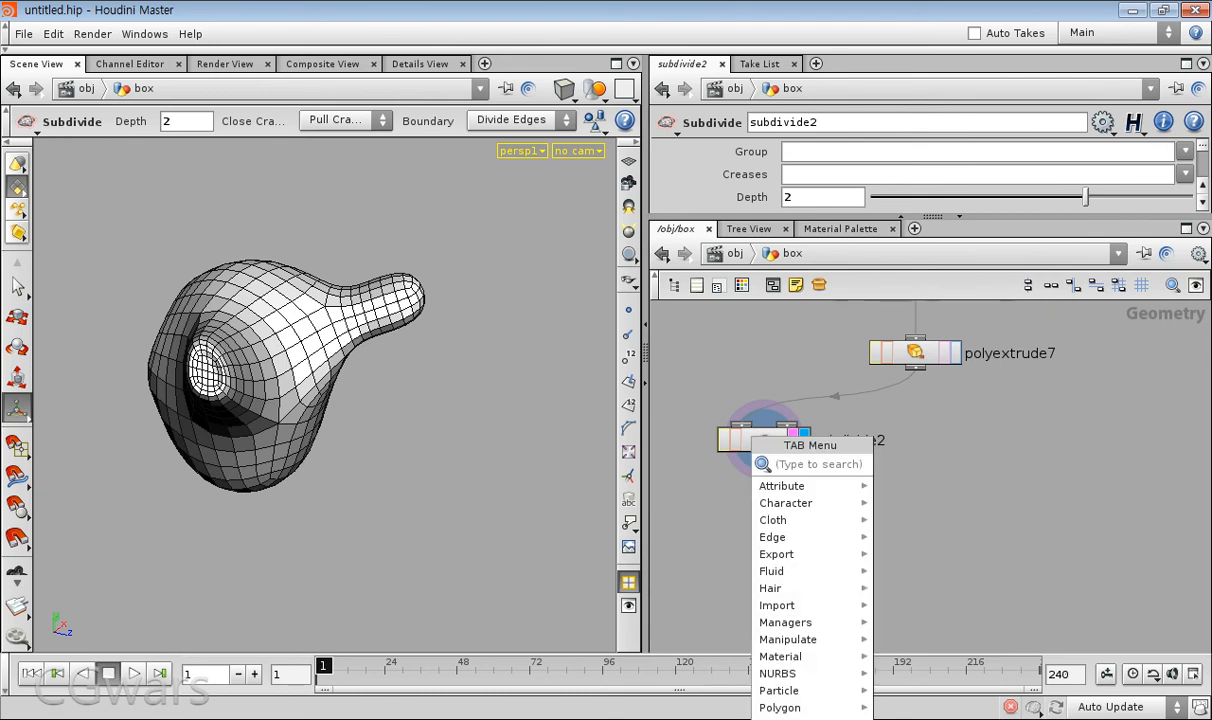
type("File")
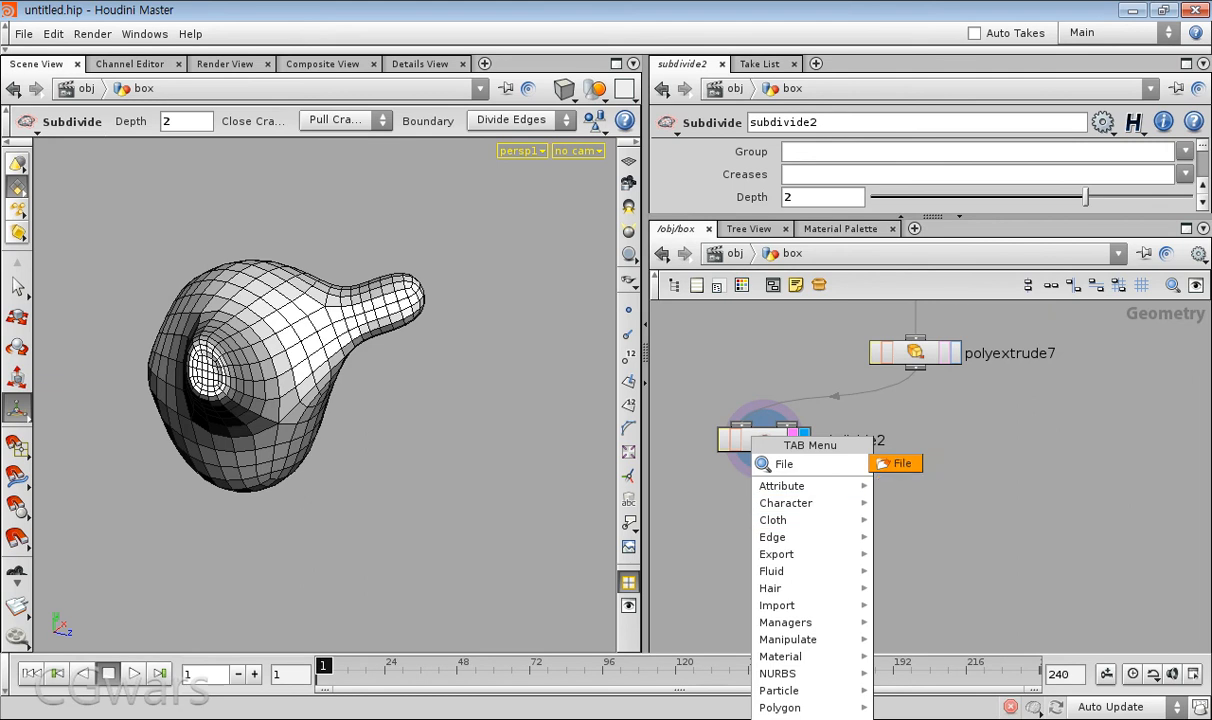
key("Return")
left_click(712, 525)
left_click_drag(852, 584, 718, 478)
key("Tab")
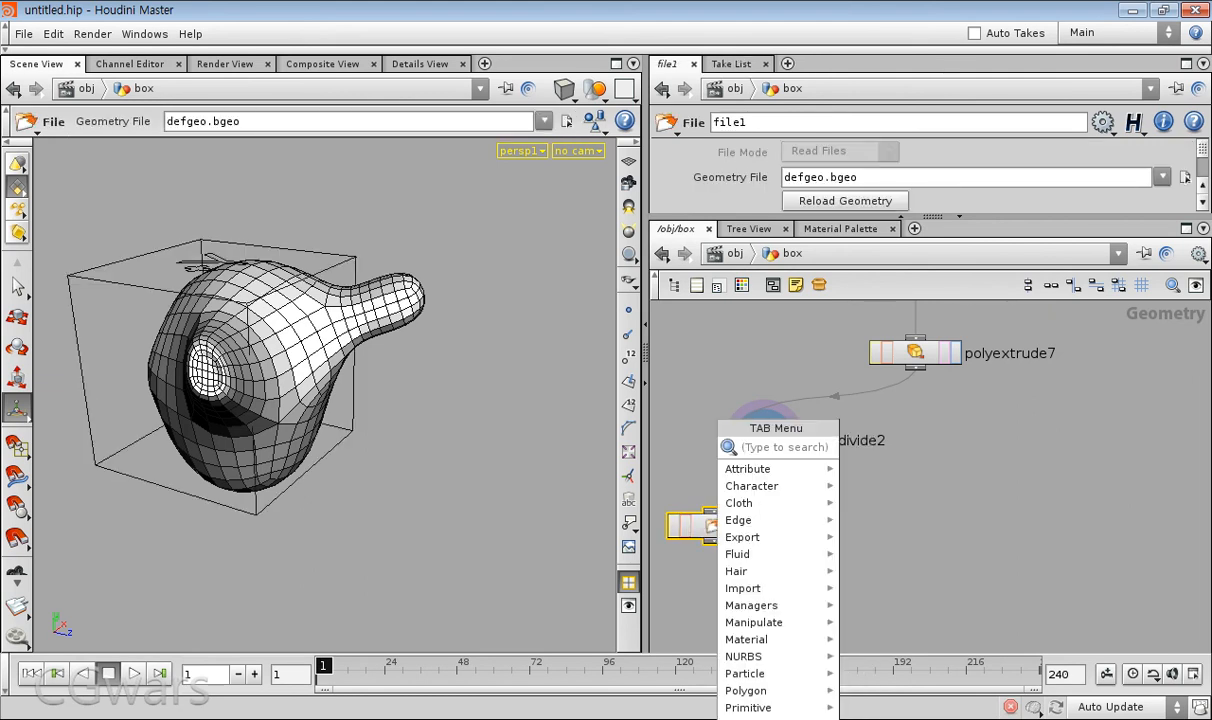
key("Escape")
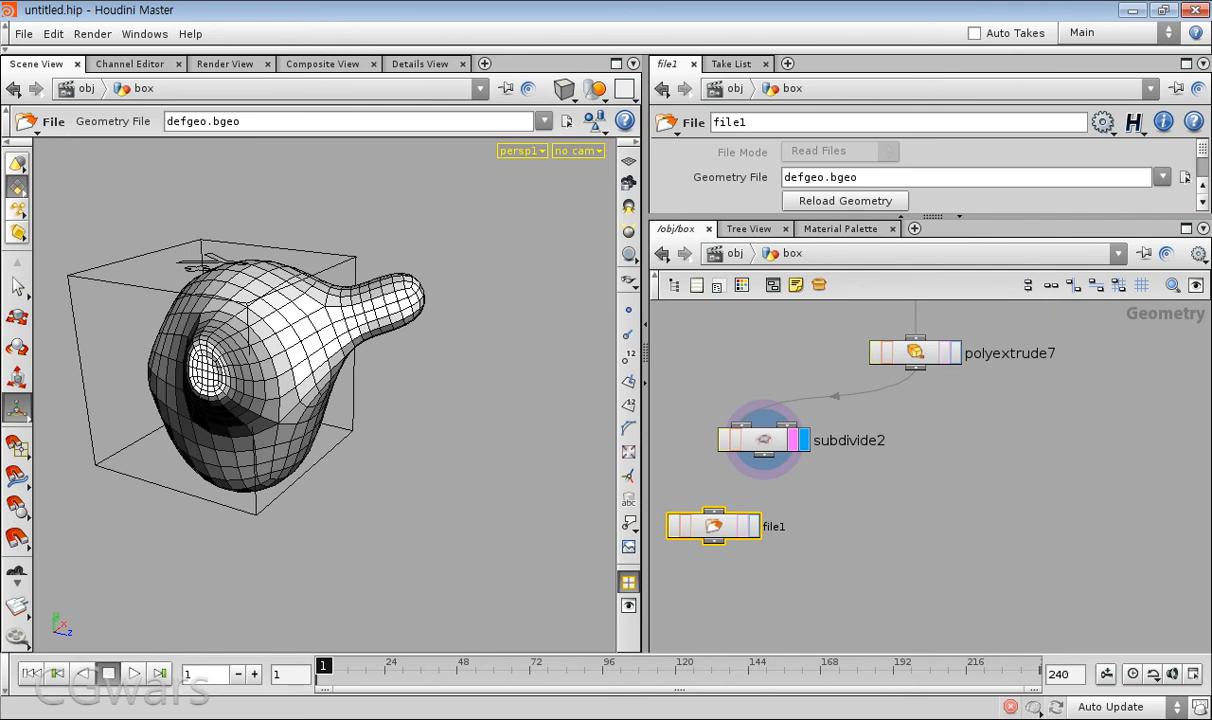
key("Delete")
- Add a File node to the network below subdivide2
type("file")
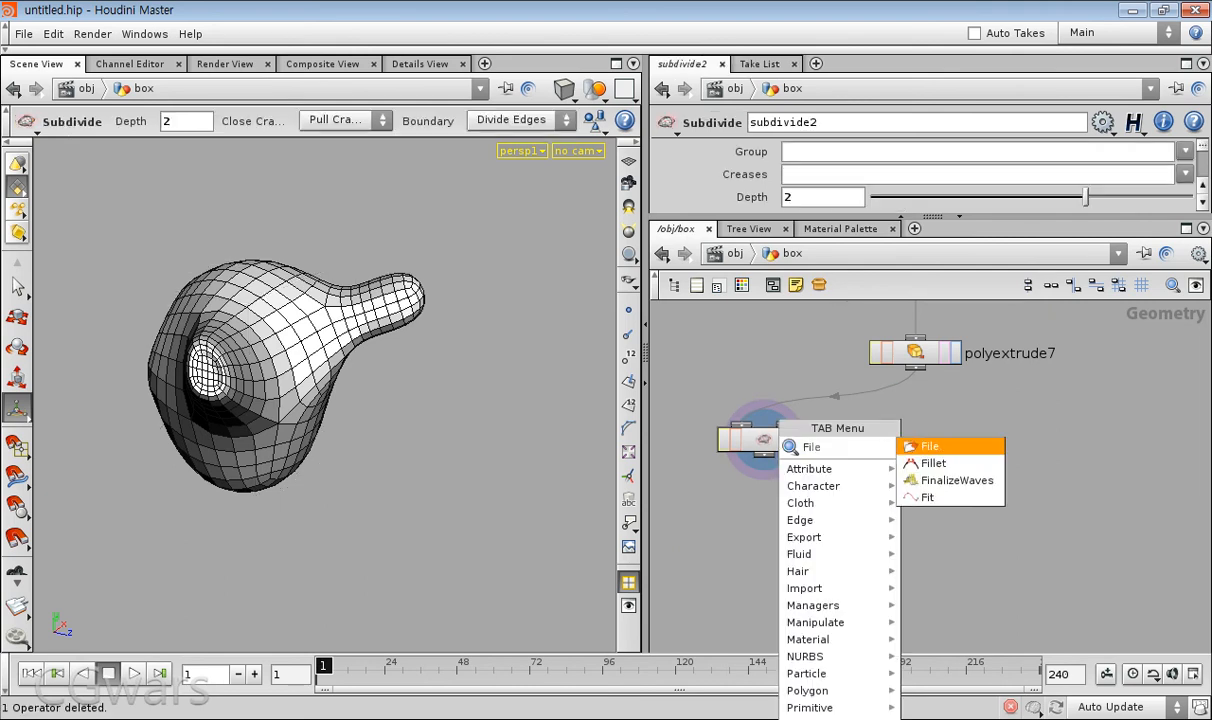
key("Escape")
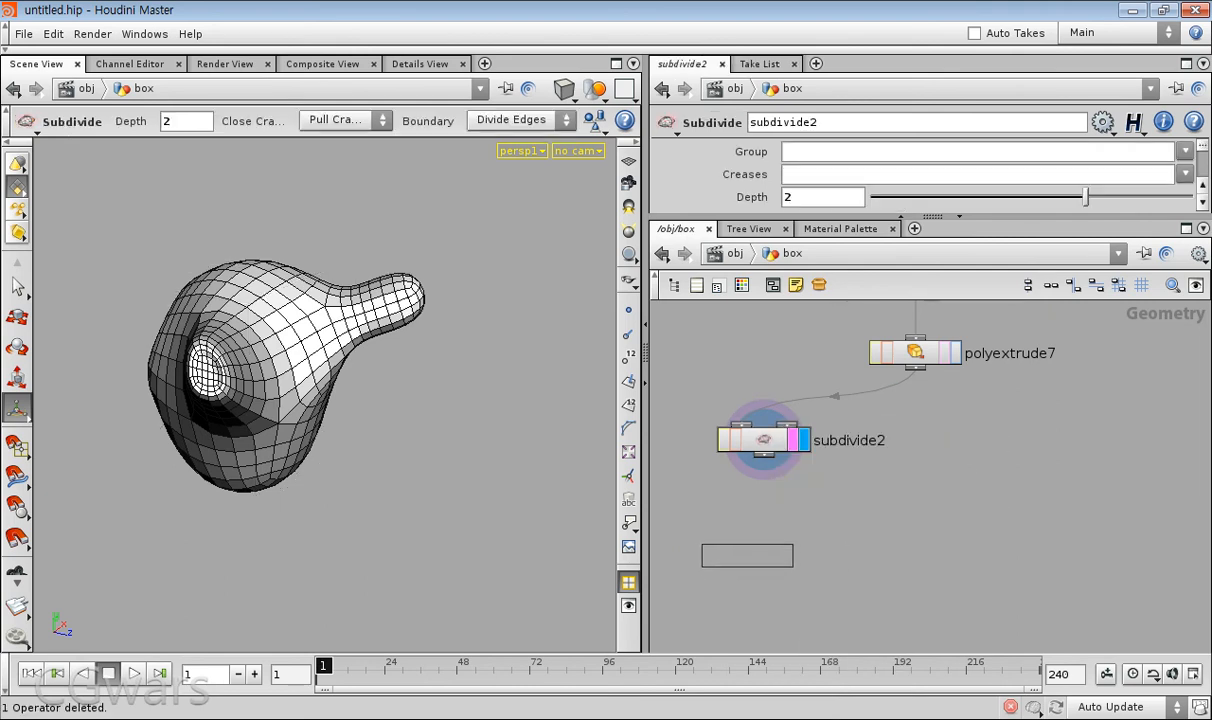
left_click(766, 560)
- Try a ROP Output Driver node fed by subdivide2 and delete it
key("Tab")
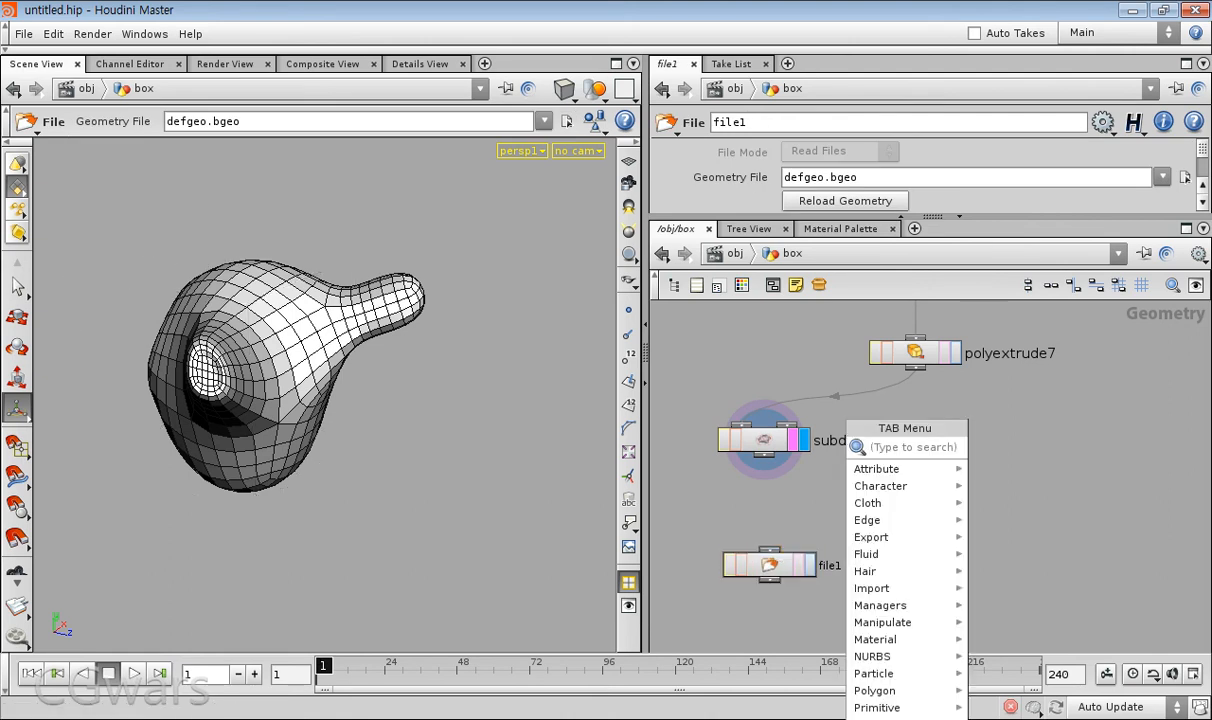
type("rop")
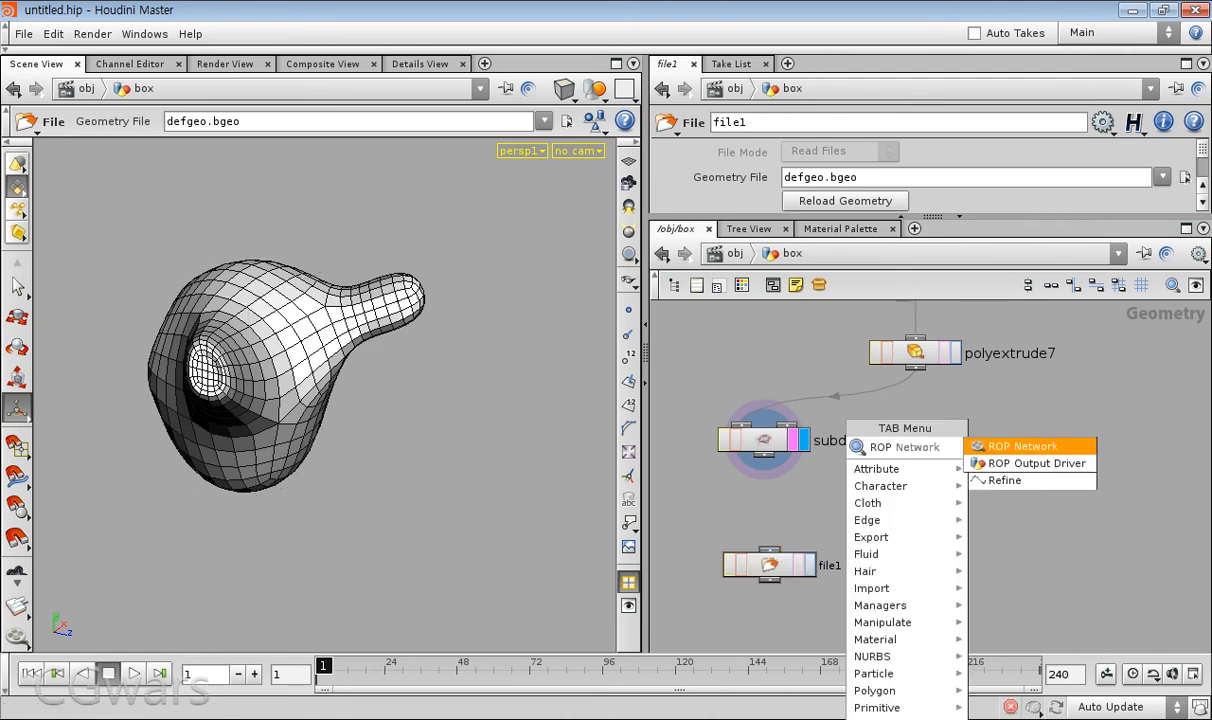
key("Down")
key("Return")
left_click(783, 503)
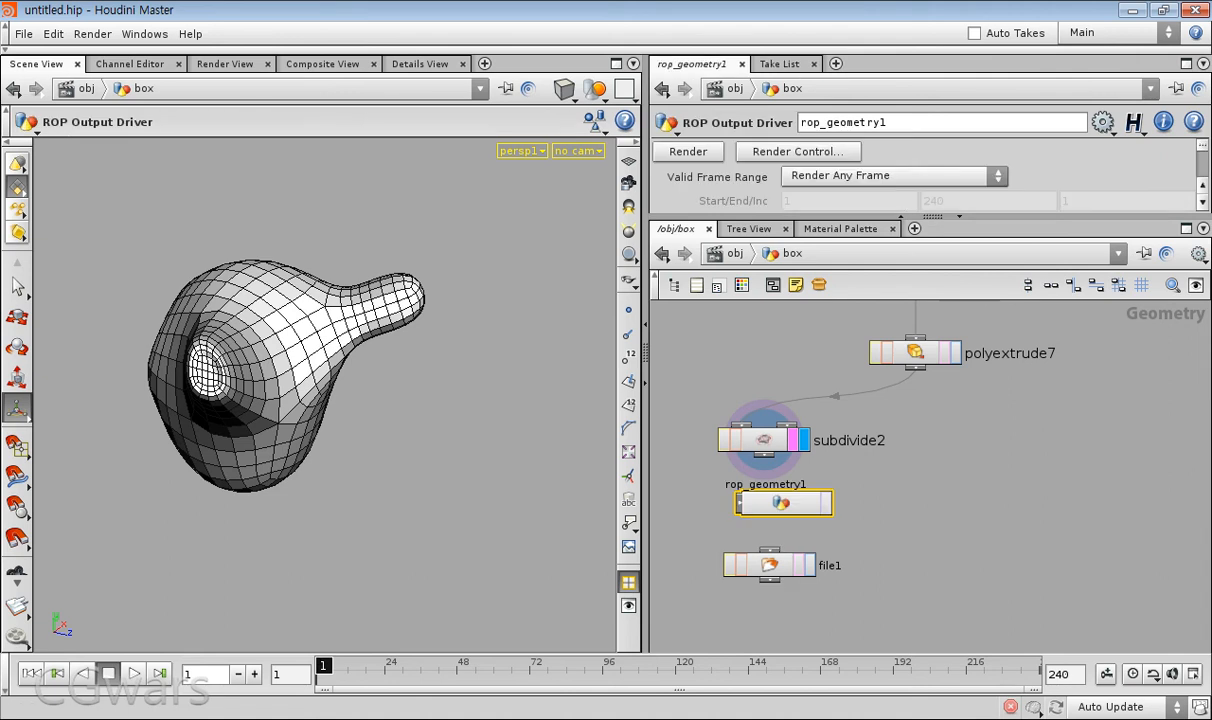
left_click_drag(783, 503, 884, 505)
mouse_move(769, 565)
left_mouse_down()
mouse_move(818, 573)
mouse_move(791, 574)
left_mouse_up()
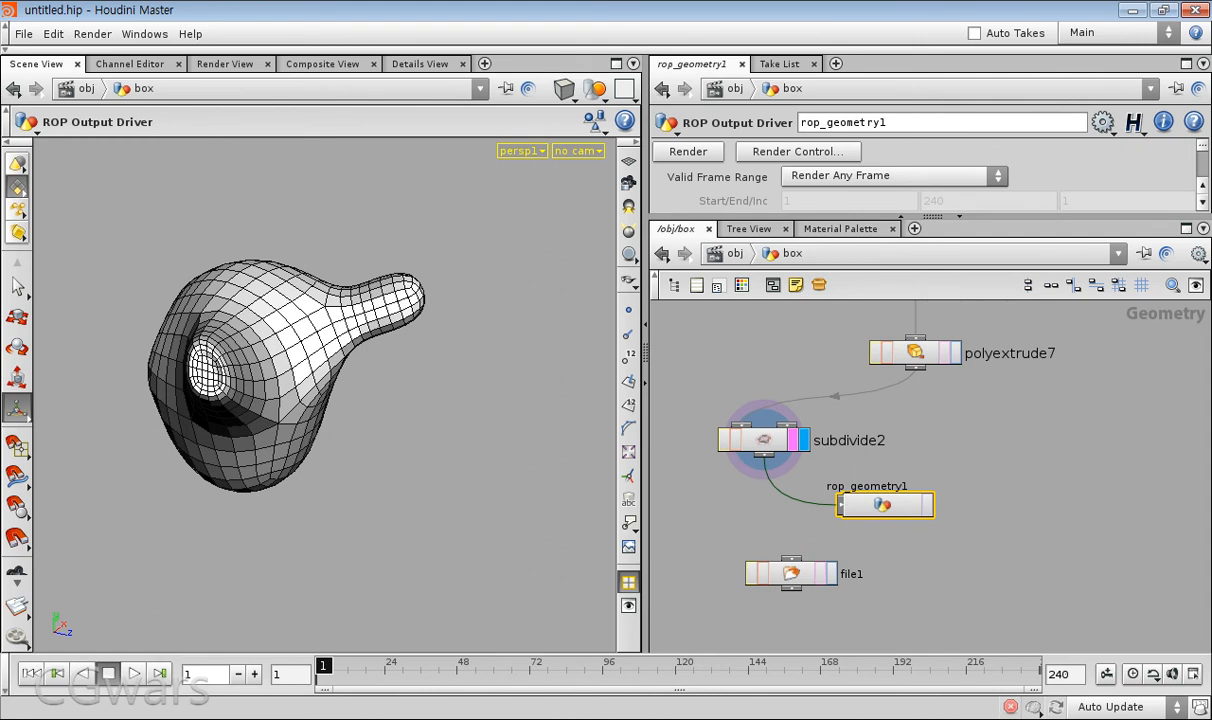
key("Tab")
key("Escape")
left_click_drag(897, 550, 867, 474)
key("Delete")
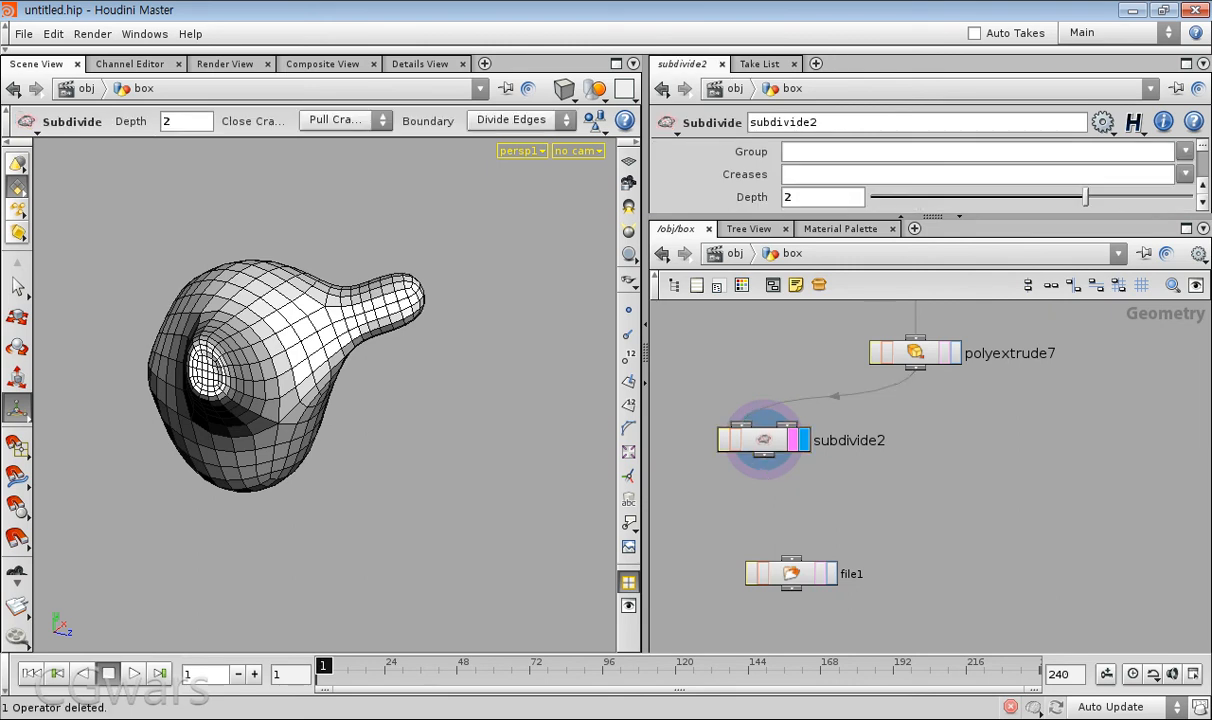
- Add a ROP Output Driver node connected to subdivide2's output, and align the file1 node beneath it
key("Tab")
type("ro")
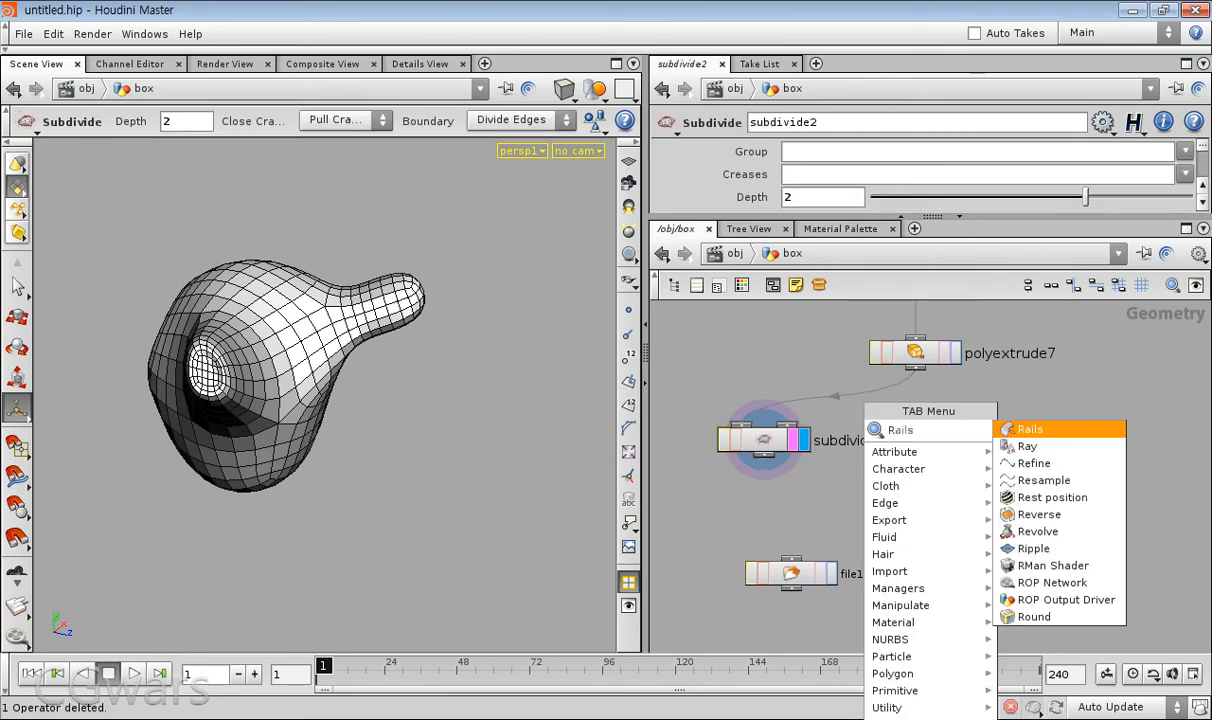
type("p")
key("Down")
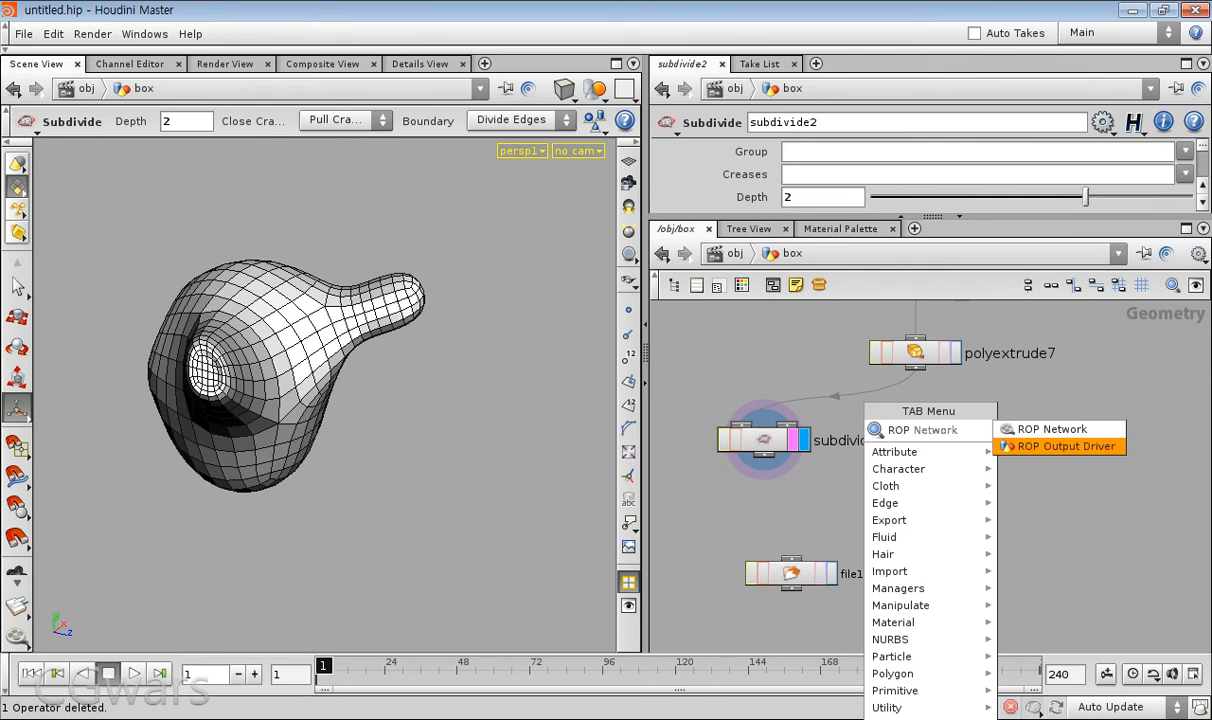
key("Return")
left_click(890, 500)
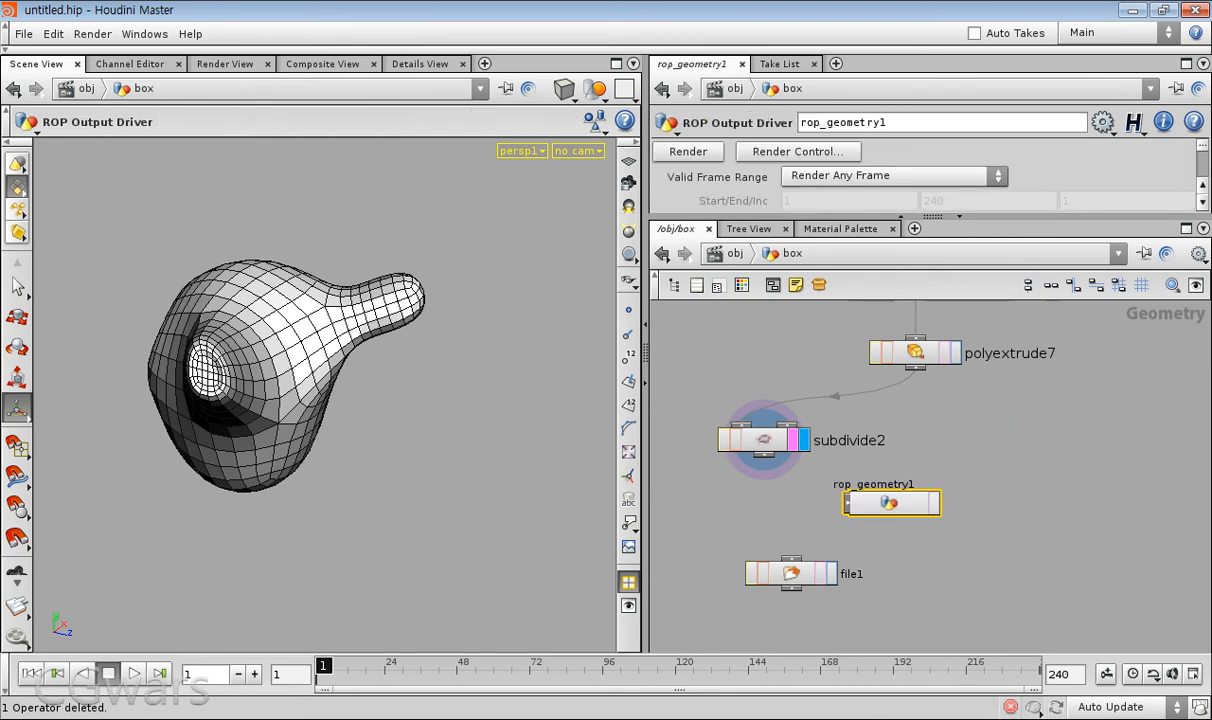
left_click_drag(763, 457, 848, 494)
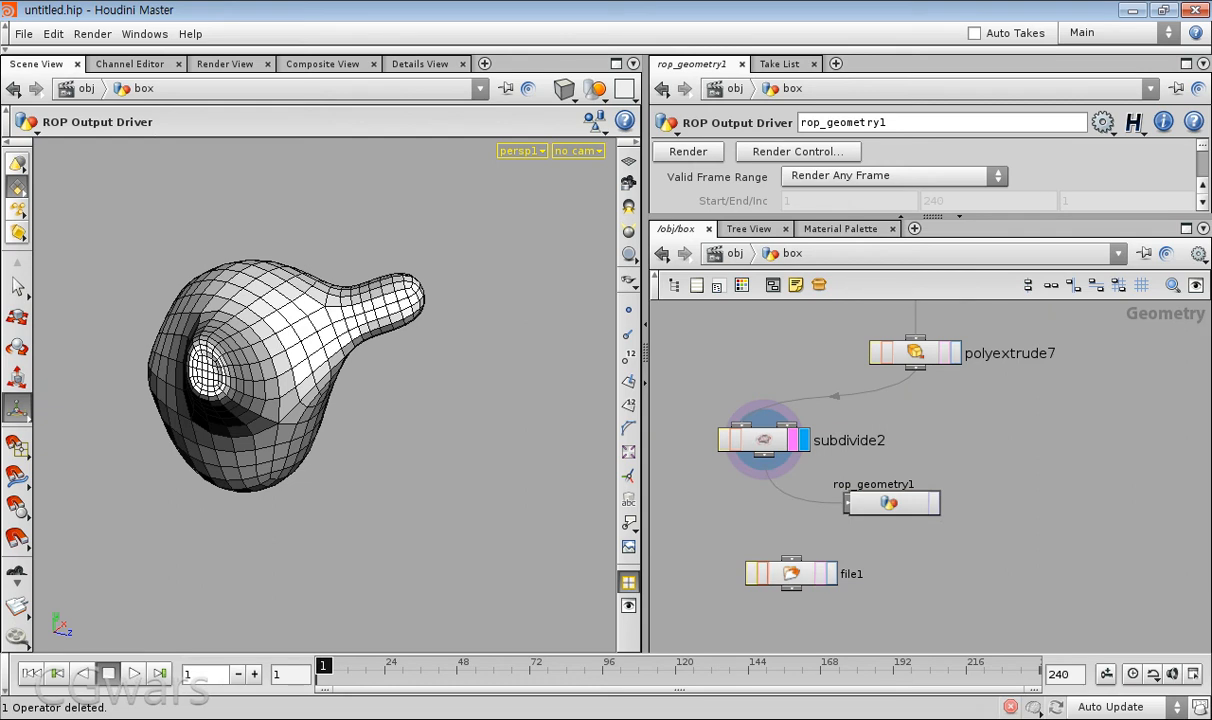
left_click_drag(782, 570, 876, 570)
left_click(882, 573)
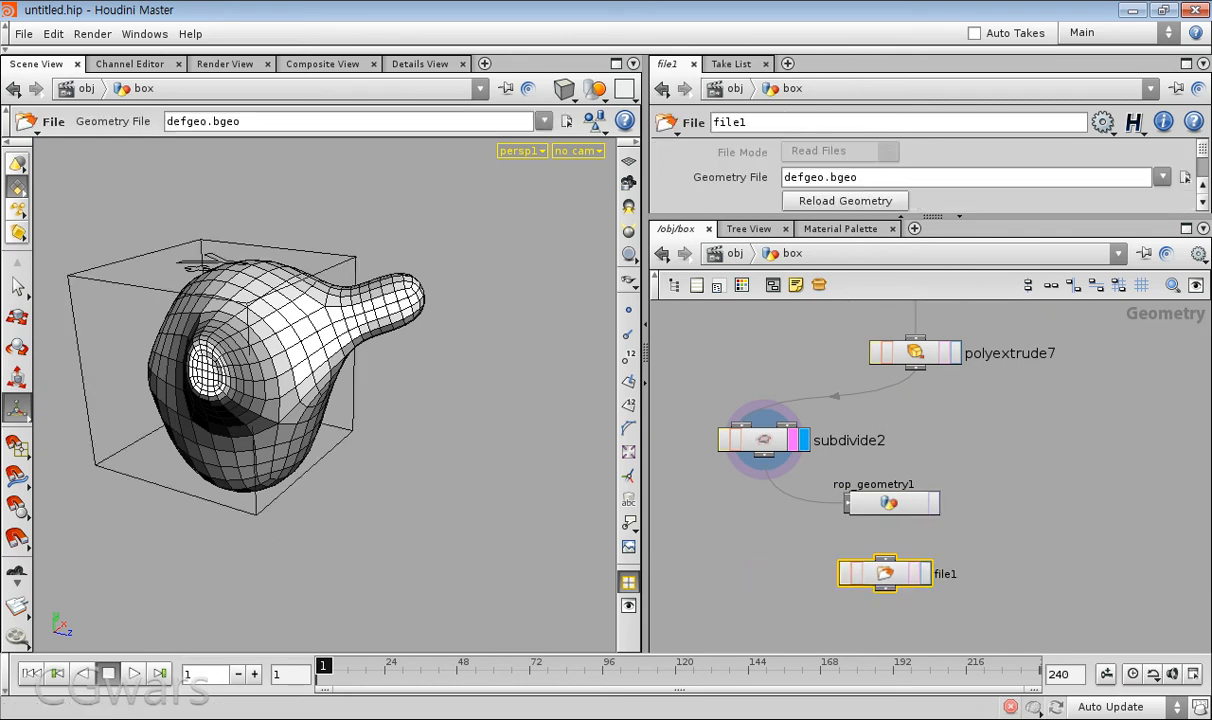
- Replace the file1 node with a new File node placed below rop_geometry1
left_click_drag(798, 546, 985, 615)
key("Delete")
key("Tab")
type("File")
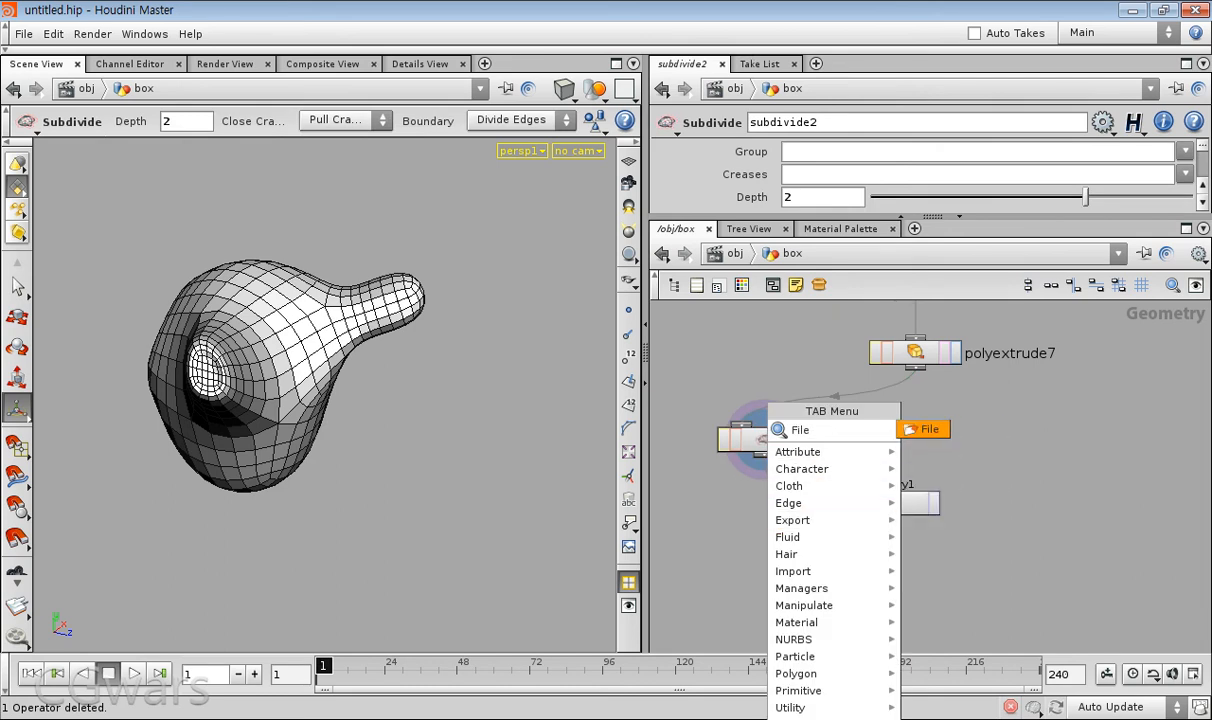
key("Return")
left_click(893, 568)
- Rearrange the end of the network so subdivide2 sits directly below polyextrude7, with rop_geometry1 and the File node offset beneath it
left_click_drag(977, 620, 765, 504)
mouse_move(885, 504)
left_mouse_down()
mouse_move(773, 534)
mouse_move(908, 505)
mouse_move(888, 524)
left_mouse_up()
left_click(785, 525)
scroll(752, 435, "down", 3)
left_click_drag(931, 576, 658, 382)
left_click_drag(762, 437, 850, 437)
left_click(1042, 404)
scroll(1044, 402, "down", 3)
middle_click_drag(1044, 402, 932, 553)
left_click_drag(905, 487, 904, 572)
left_click(904, 598)
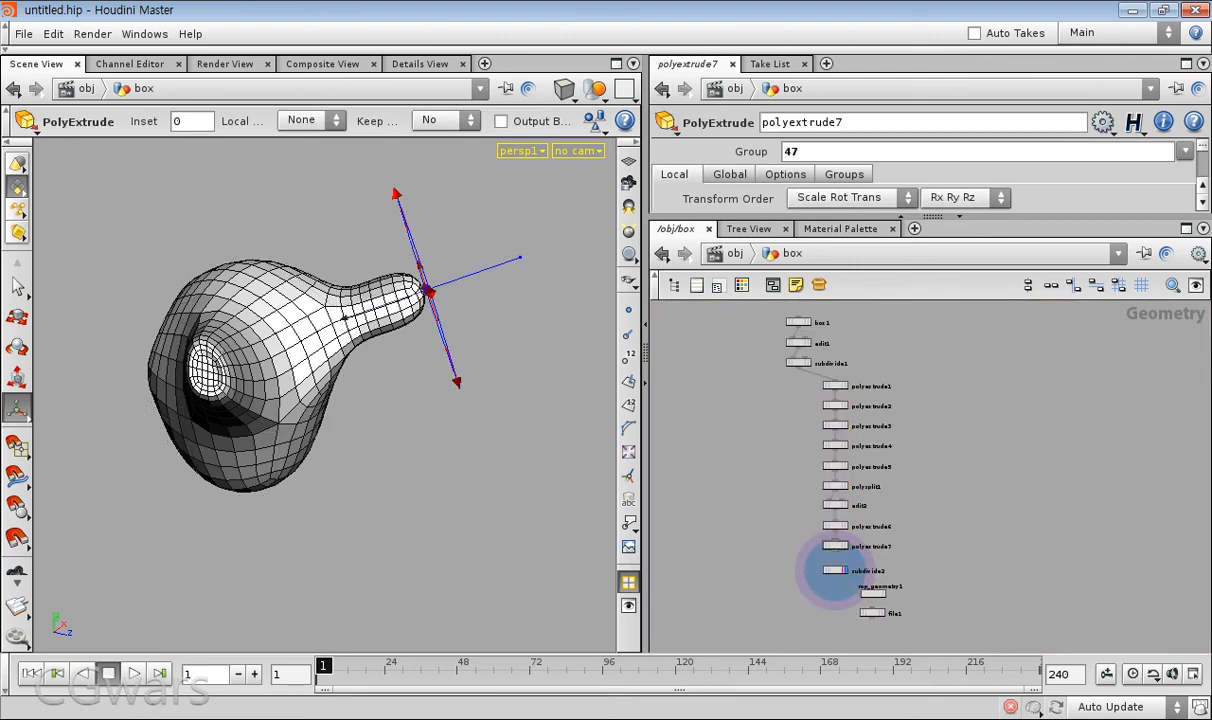
- Select the rop_geometry1 node in the network
middle_click_drag(892, 618, 869, 505)
scroll(869, 505, "up", 4)
left_click_drag(794, 502, 792, 503)
scroll(860, 440, "up", 1)
left_click(920, 432)
middle_click_drag(940, 425, 1062, 459)
left_click_drag(1086, 458, 893, 504)
left_click_drag(1018, 458, 867, 512)
left_click_drag(1022, 450, 838, 515)
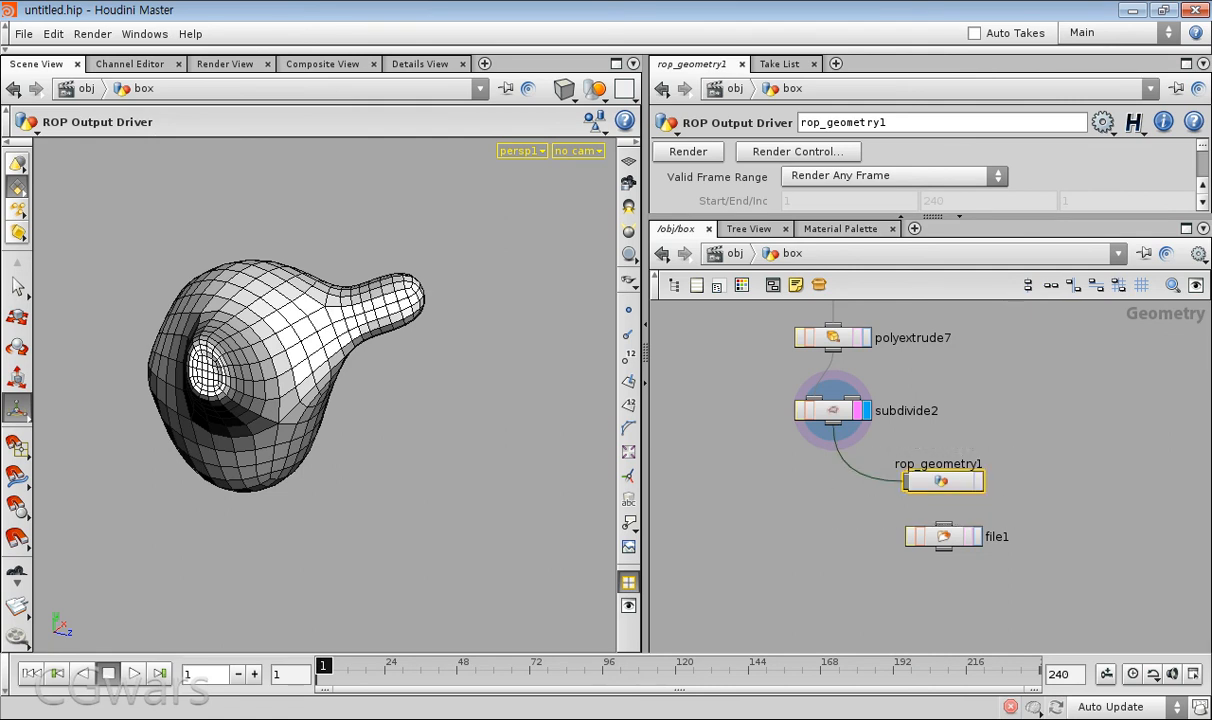
- Add a Parameters pane tab beside the Details View to show all of rop_geometry1's settings
left_click_drag(848, 216, 848, 354)
middle_click_drag(910, 500, 853, 563, "alt")
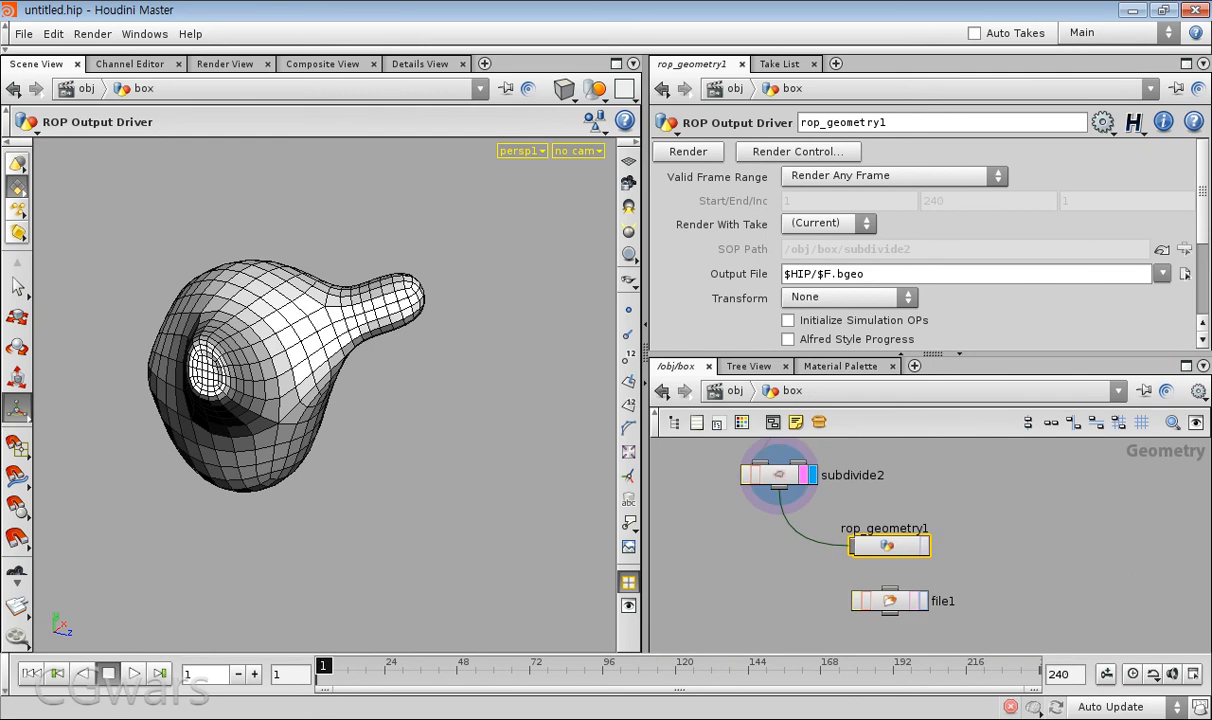
left_click_drag(848, 354, 848, 446)
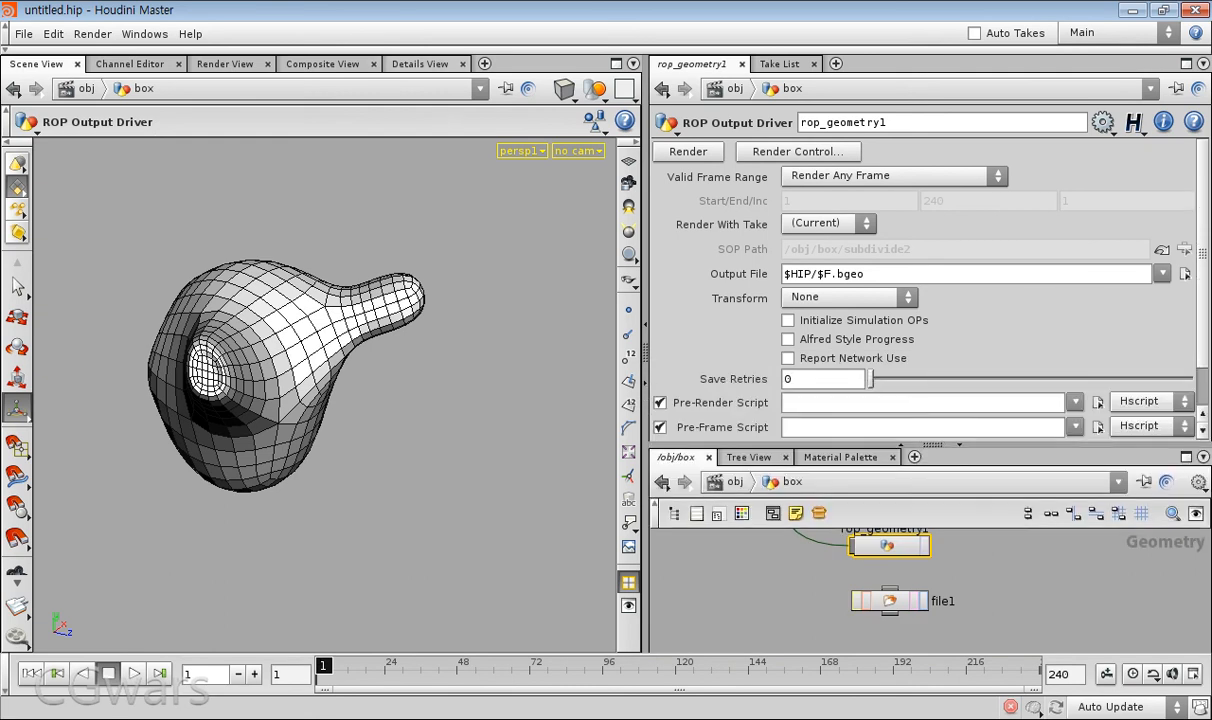
left_click(484, 63)
mouse_move(540, 98)
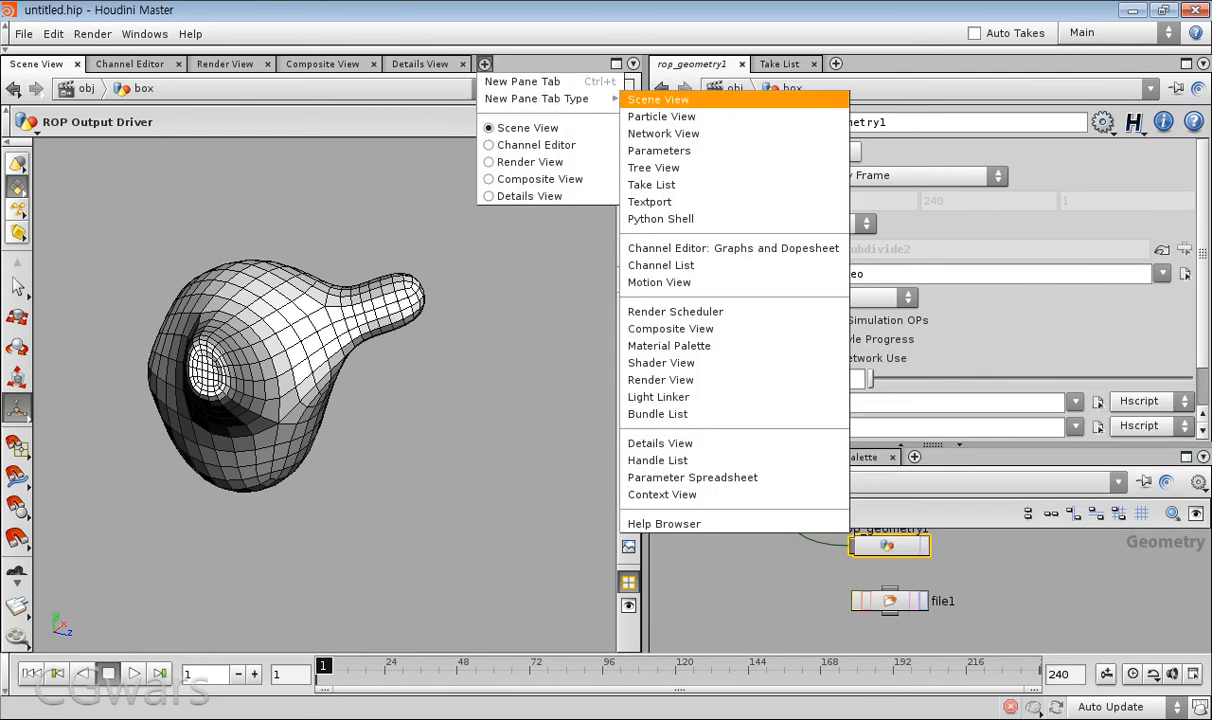
left_click(659, 150)
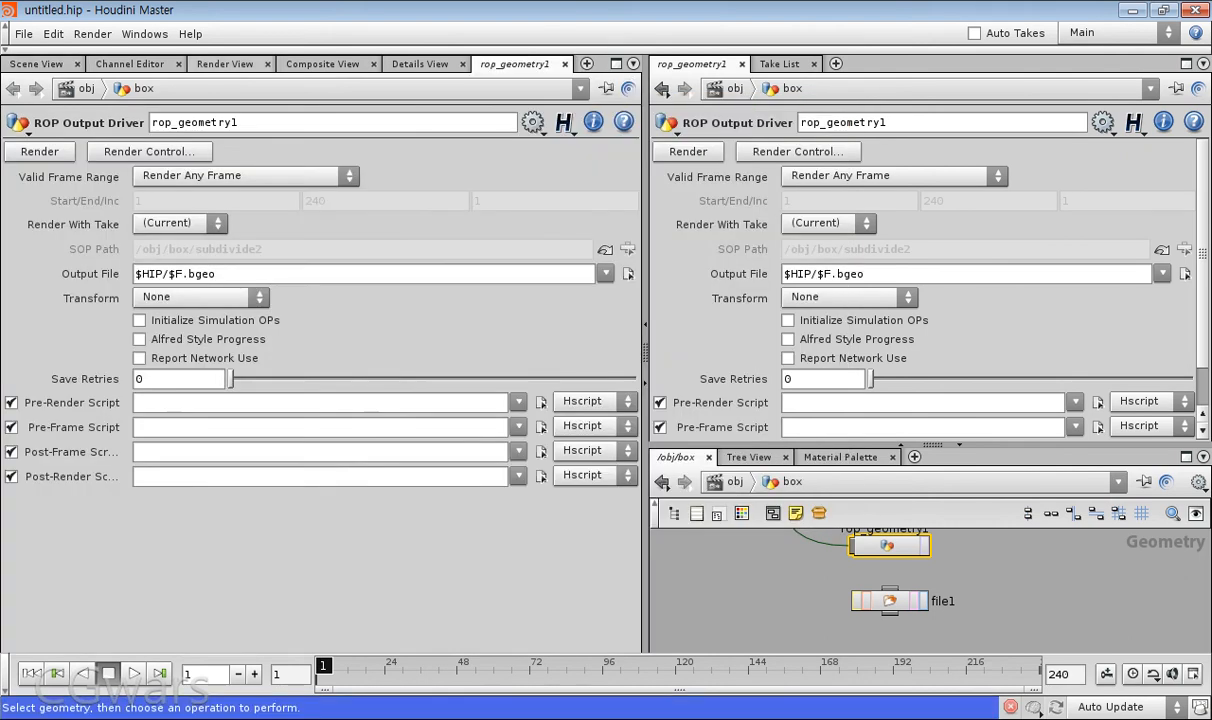
- Shrink the upper parameter pane to give the network editor more height, keeping rop_geometry1 selected
left_click_drag(933, 445, 933, 217)
middle_click_drag(957, 470, 944, 374)
scroll(944, 374, "up", 3)
left_click_drag(998, 401, 811, 508)
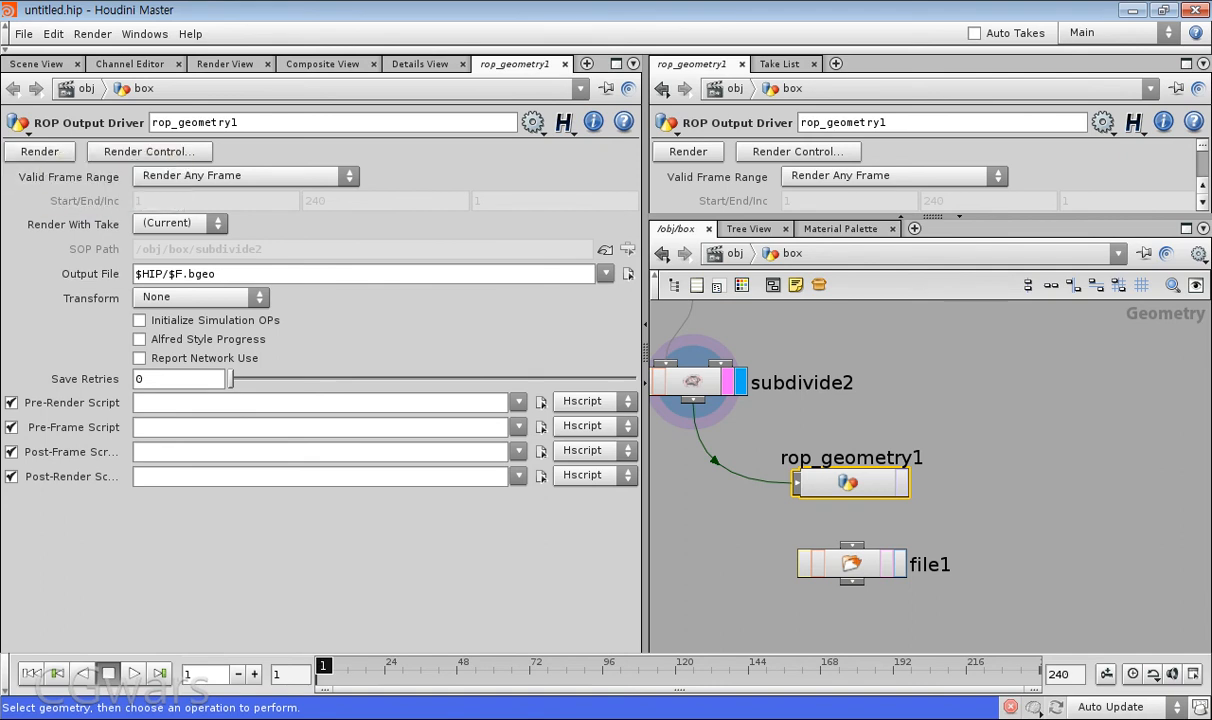
- Review the Variables list in Aliases and Variables for the HIP and JOB paths, and close the dialog
left_click(245, 176)
left_click(250, 178)
left_click(53, 34)
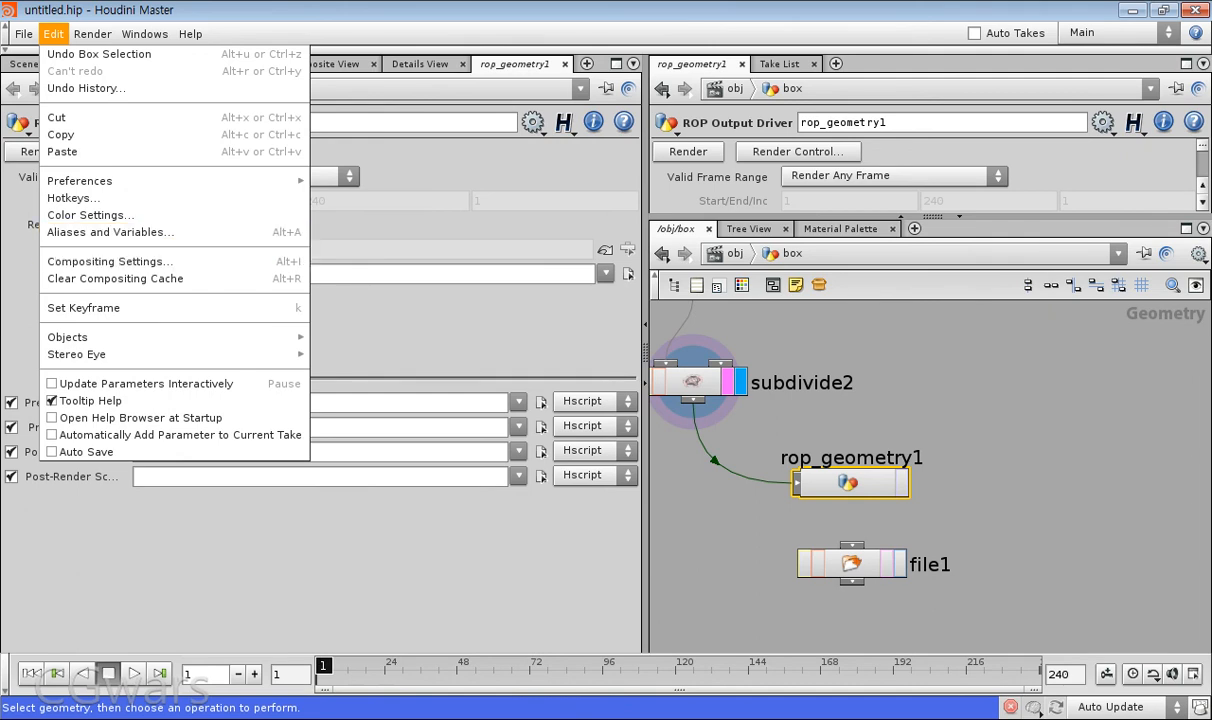
left_click(110, 231)
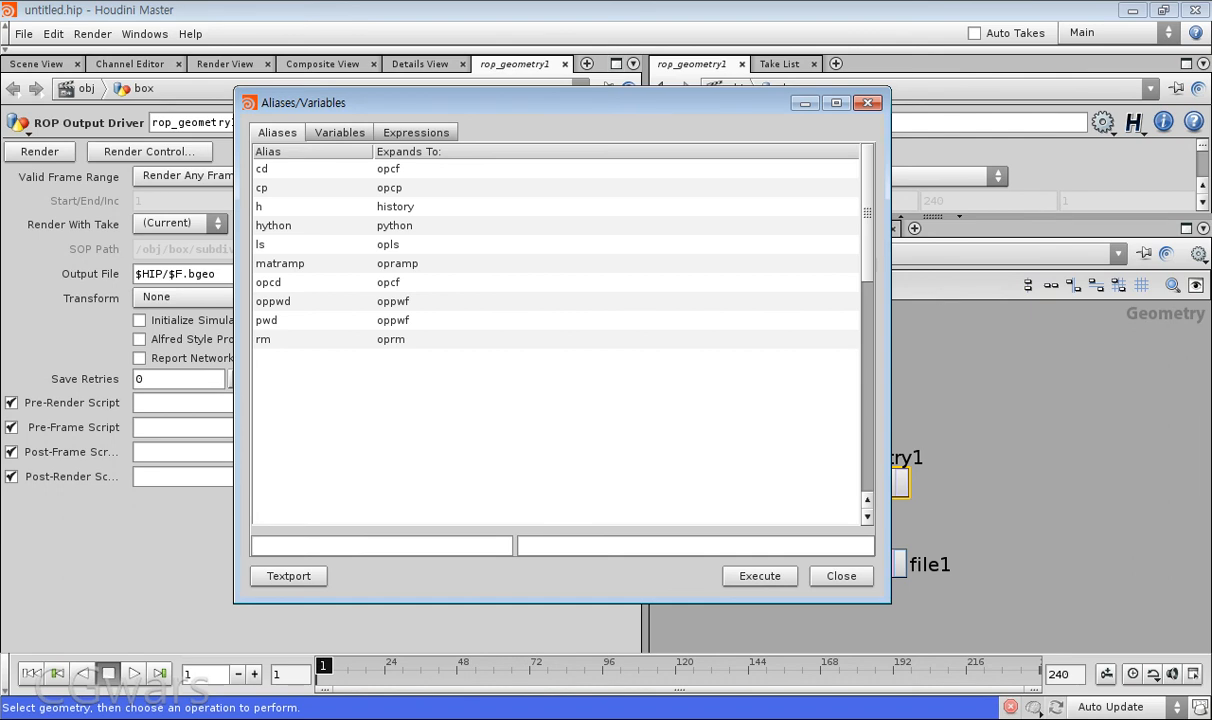
left_click(339, 132)
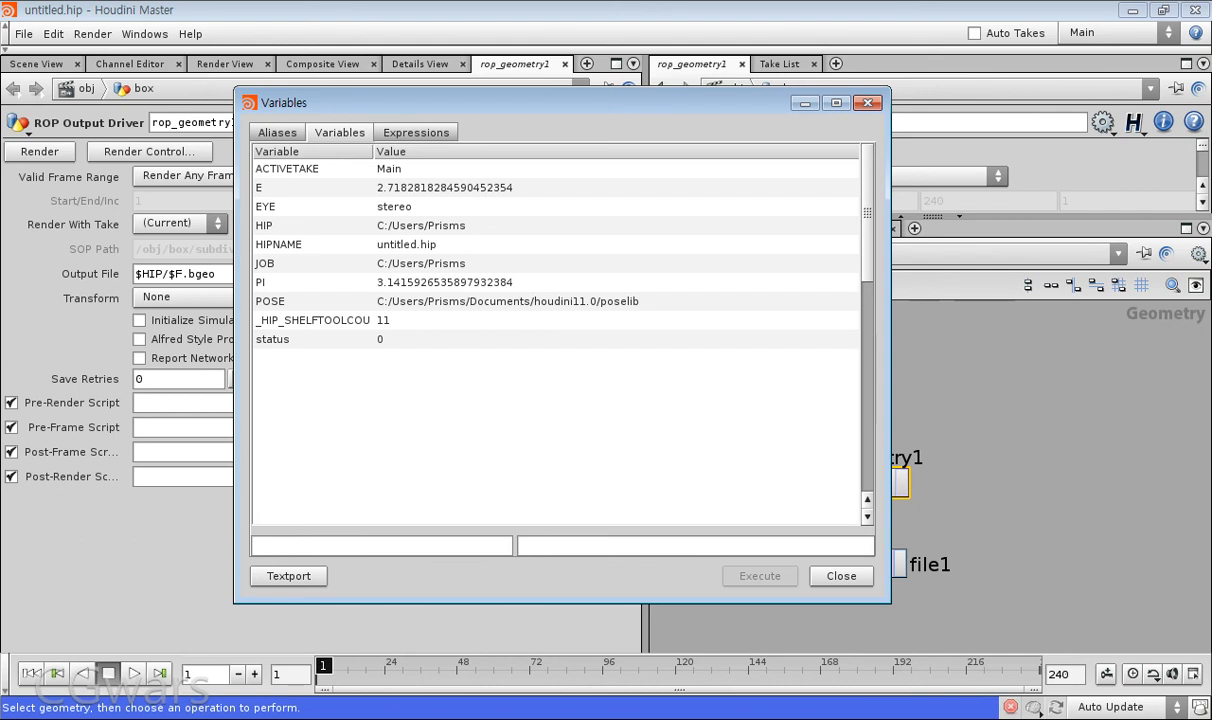
key("Escape")
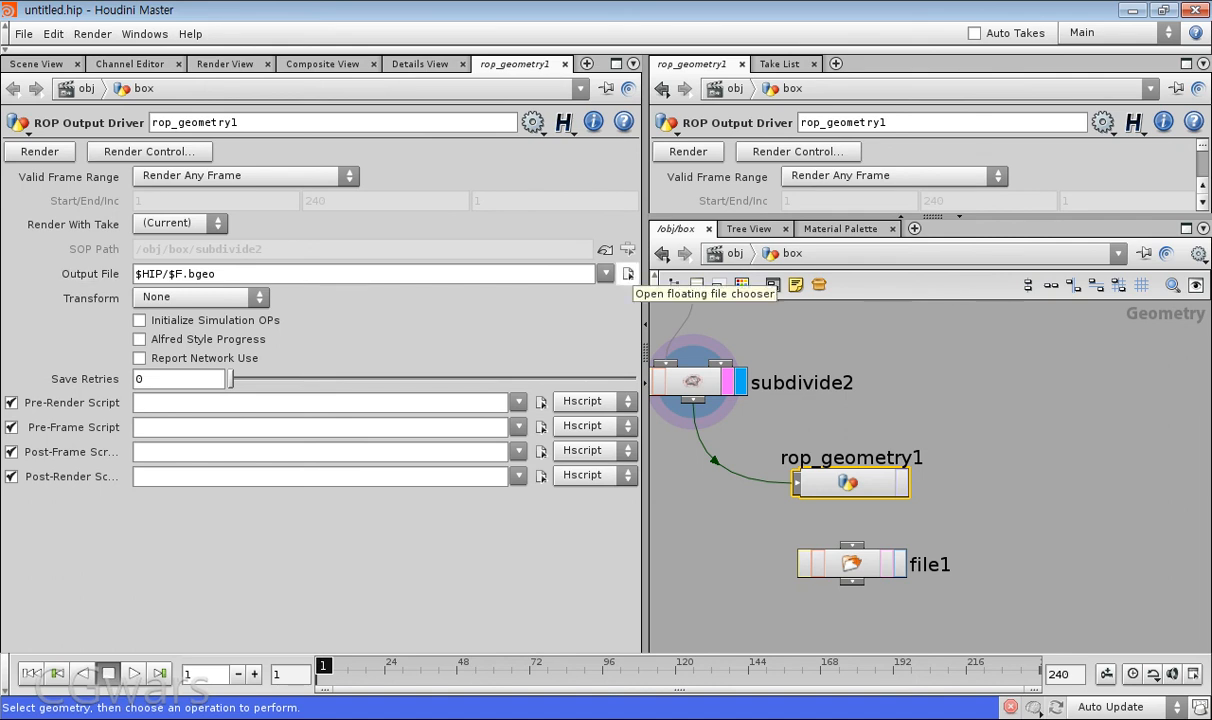
- Open the file chooser for rop_geometry1's Output File and browse the $HIP/ folder
left_click(627, 273)
left_click_drag(620, 28, 578, 134)
left_click(269, 370)
left_click(269, 353)
scroll(690, 350, "down", 4)
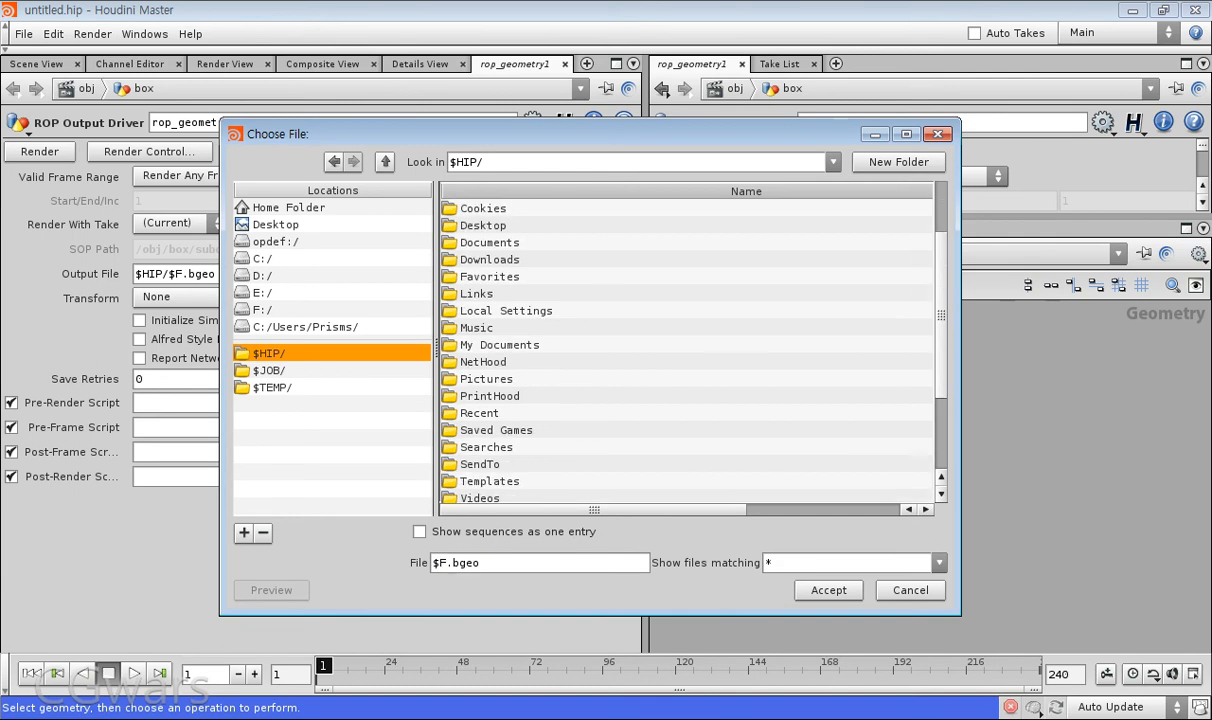
scroll(690, 350, "up", 4)
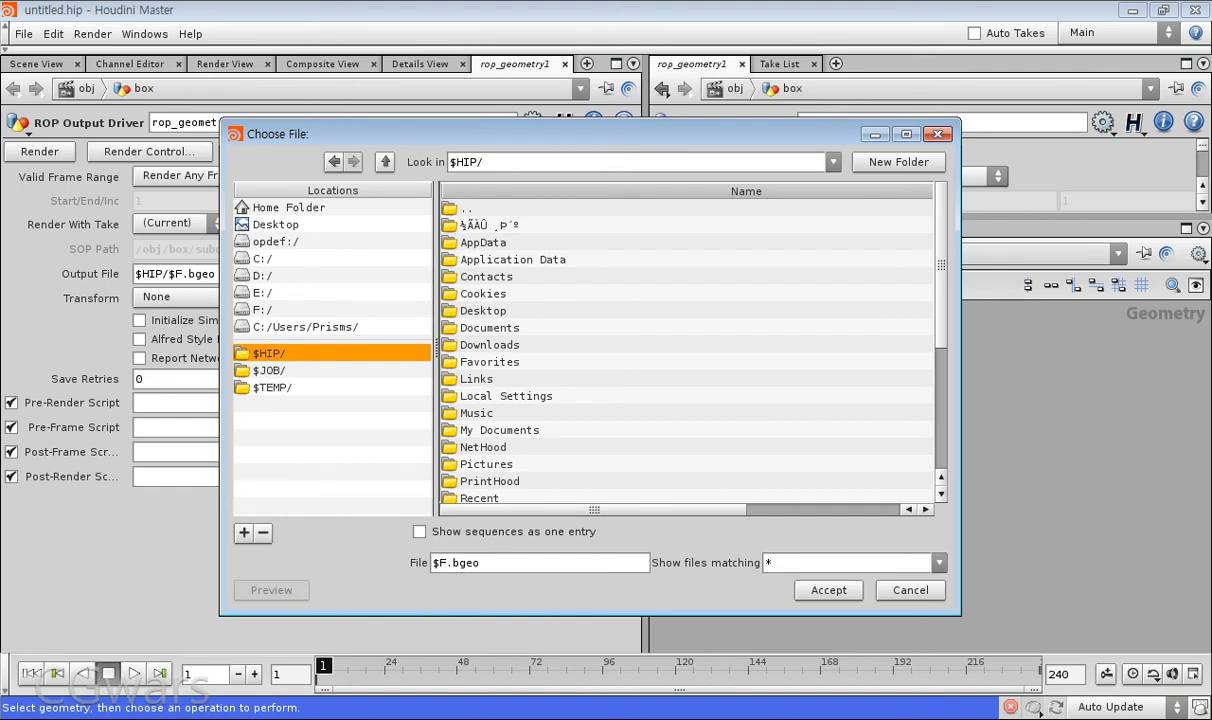
- Compare the contents of the $HIP/, $JOB/ and $TEMP/ locations, and leave the file chooser without choosing a file
left_click(269, 370)
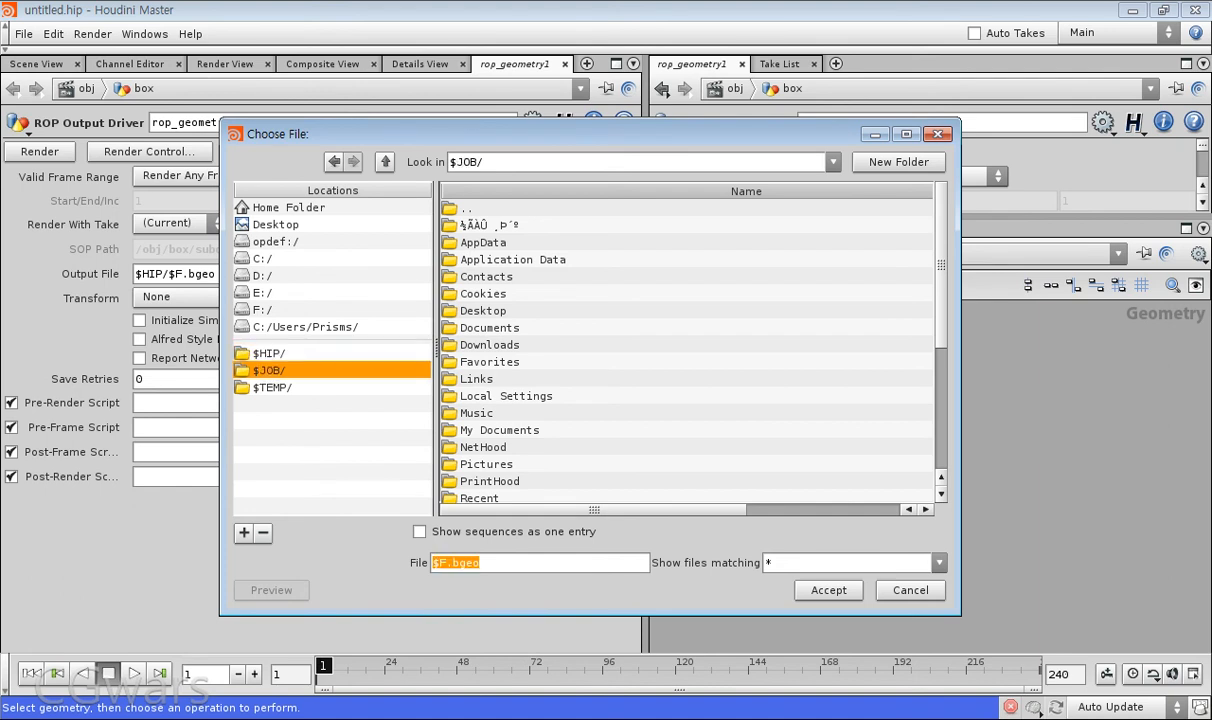
left_click(272, 387)
left_click(269, 353)
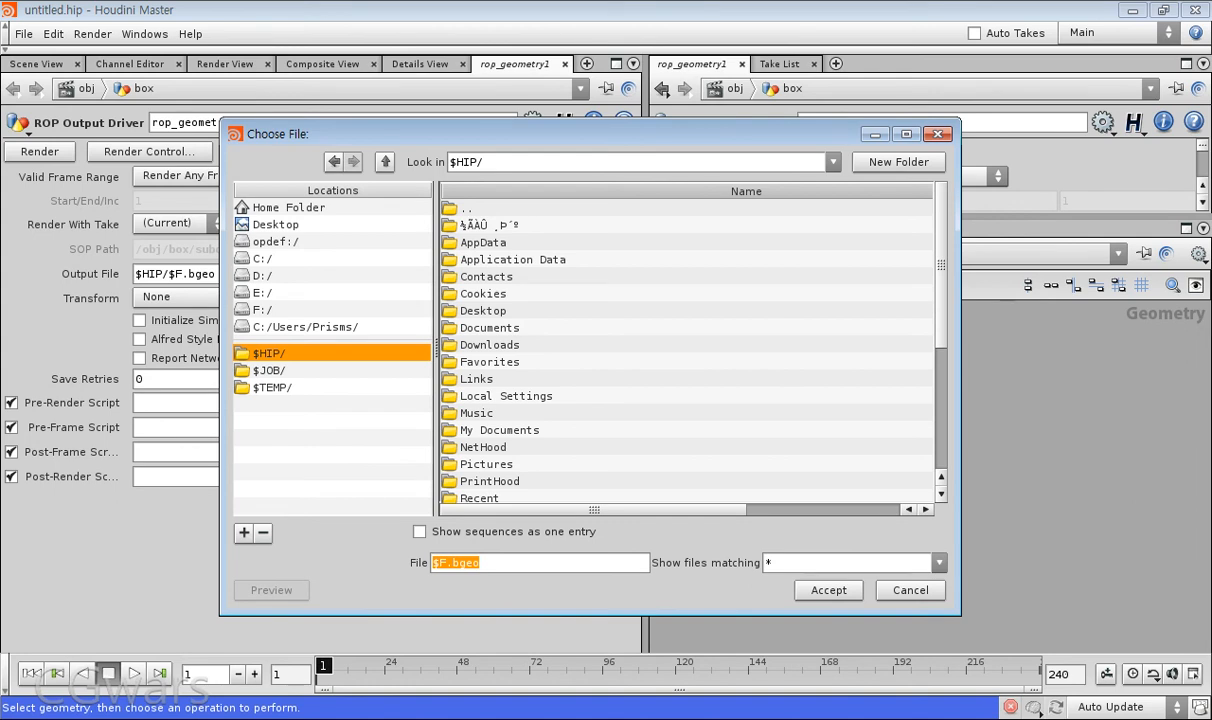
left_click(269, 370)
left_click(269, 353)
left_click(269, 370)
left_click(272, 387)
left_click(269, 353)
left_click(269, 370)
left_click(272, 387)
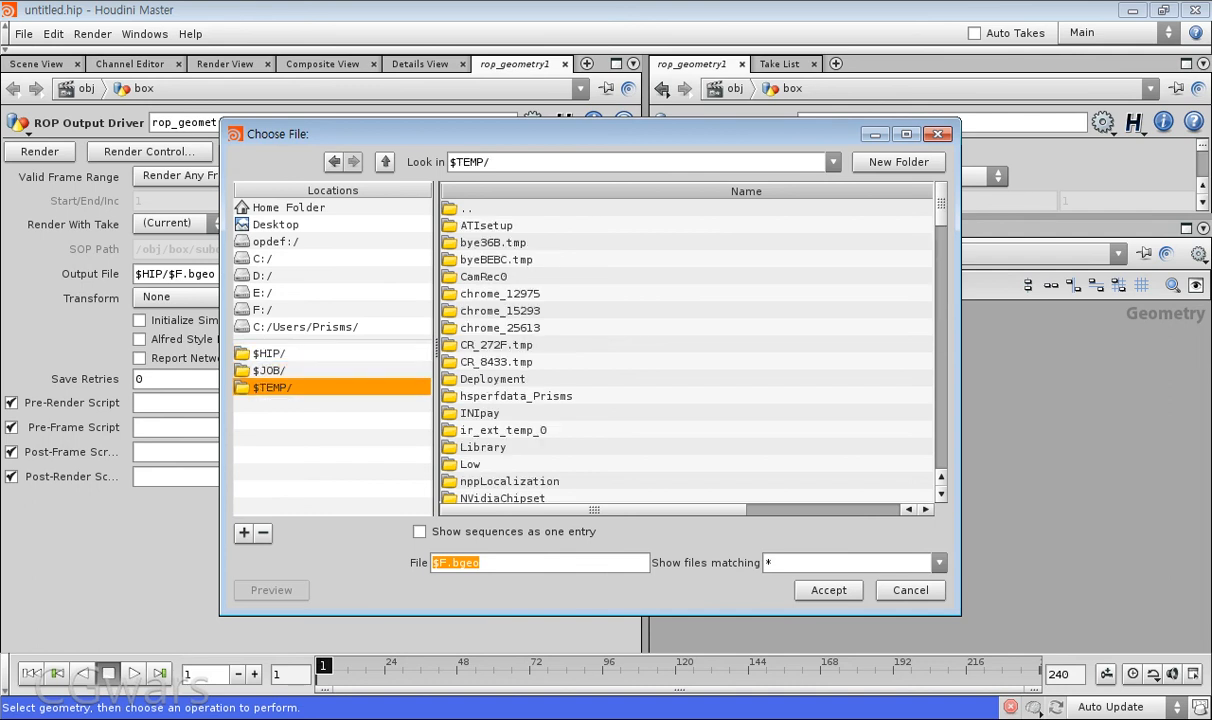
left_click(269, 370)
left_click(269, 353)
left_click(269, 370)
left_click(269, 353)
left_click(269, 370)
left_click(269, 353)
left_click(269, 370)
left_click(272, 387)
key("Escape")
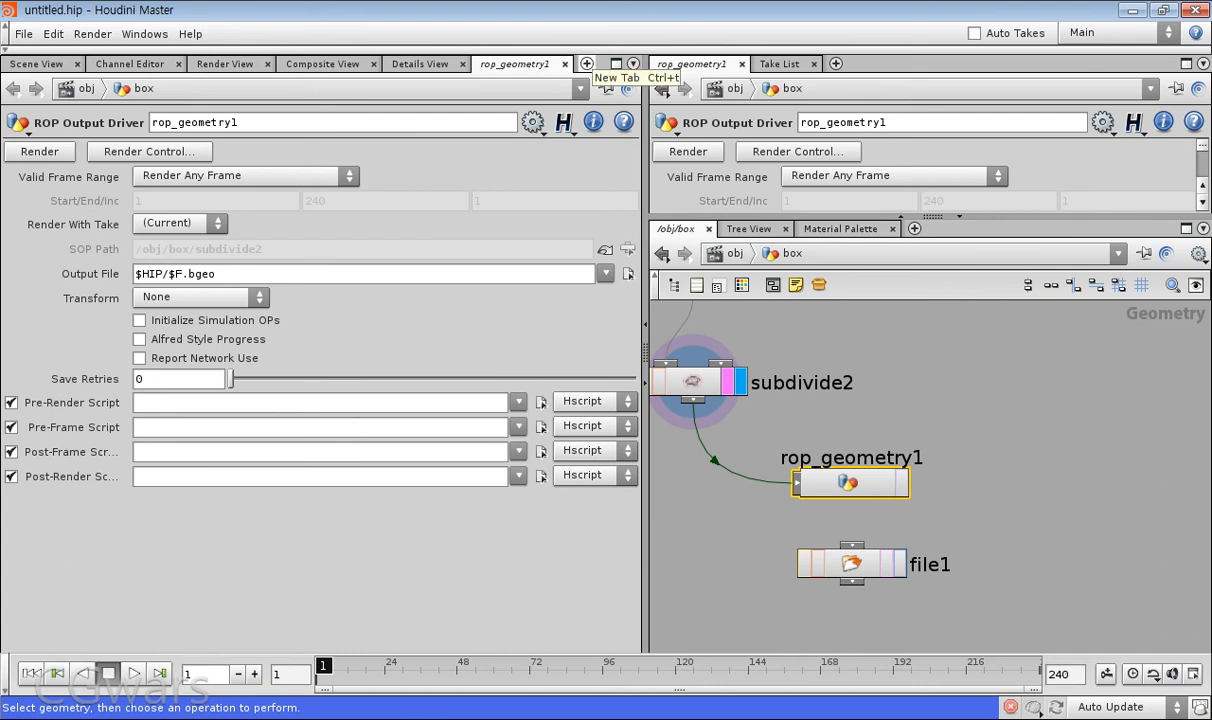
- Add a Textport pane tab and list the root contents with ls
left_click(587, 64)
mouse_move(639, 98)
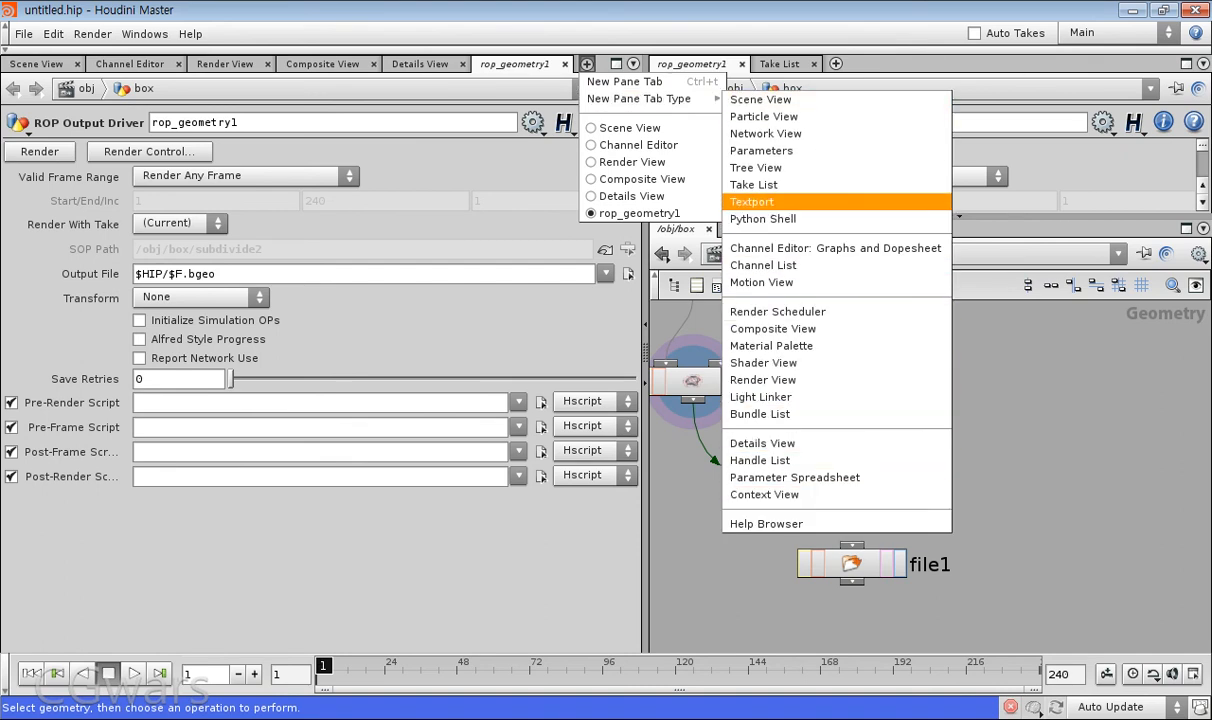
left_click(752, 201)
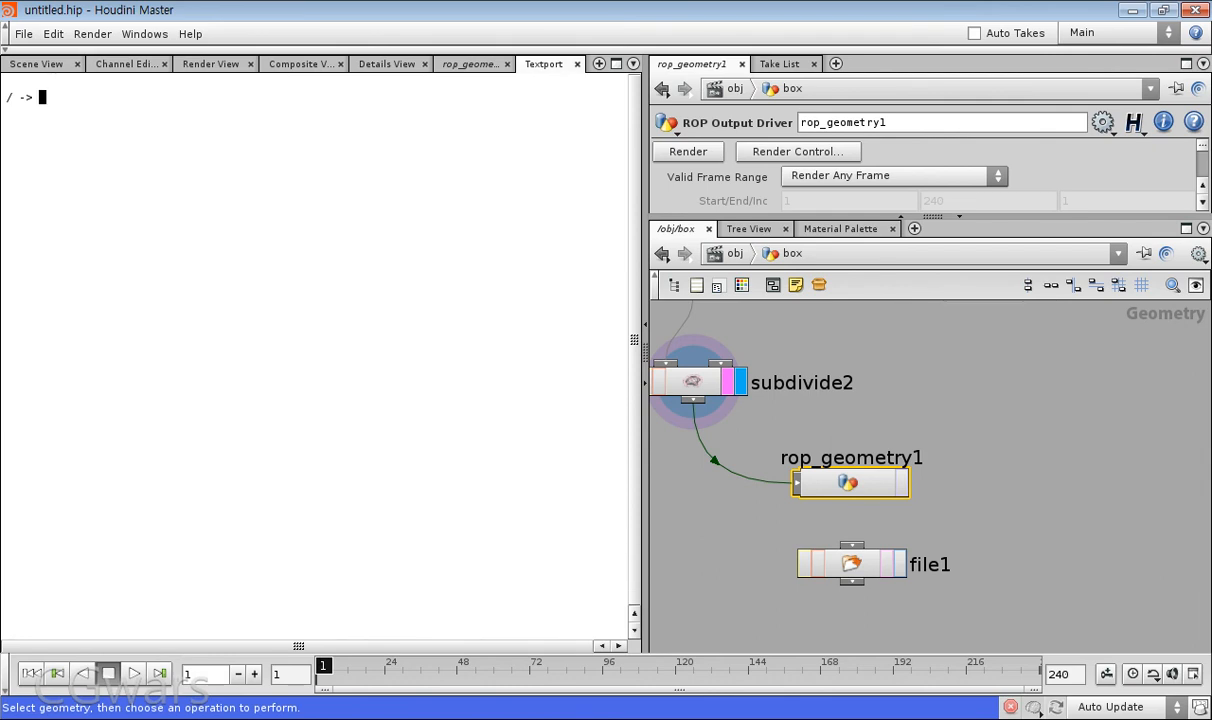
type("ls")
key("Return")
key("Return")
type("echo")
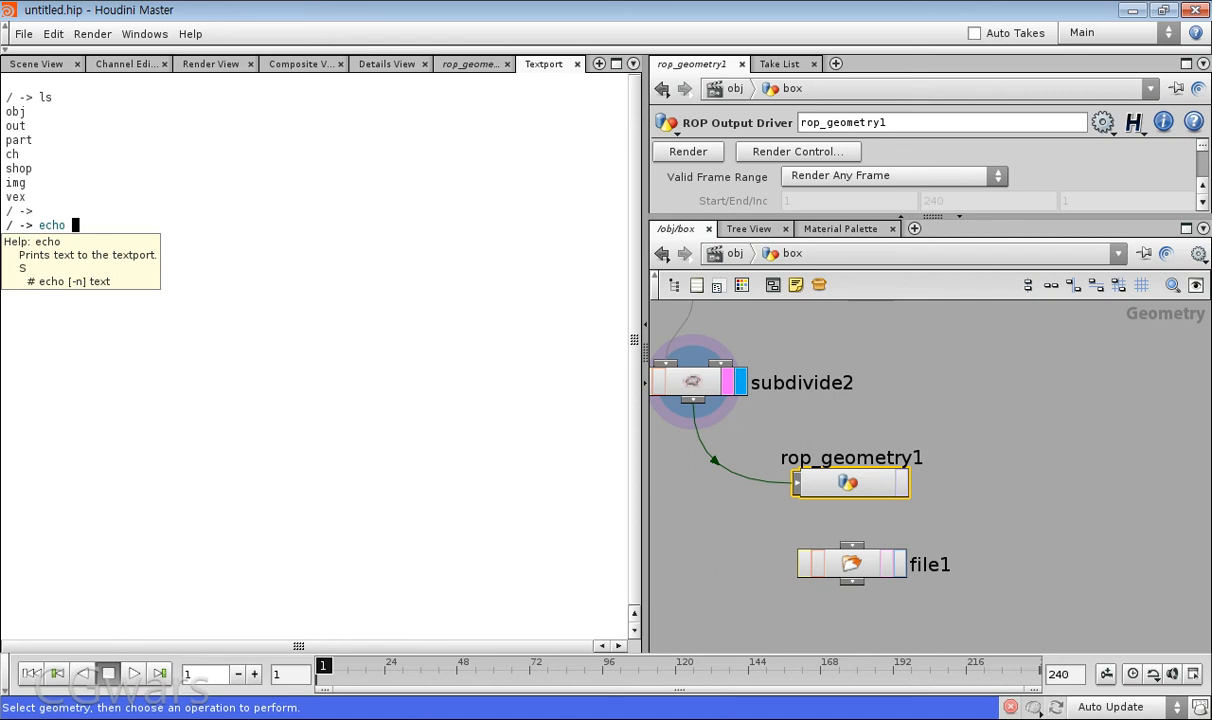
key("BackSpace")
key("BackSpace")
key("BackSpace")
key("BackSpace")
key("BackSpace")
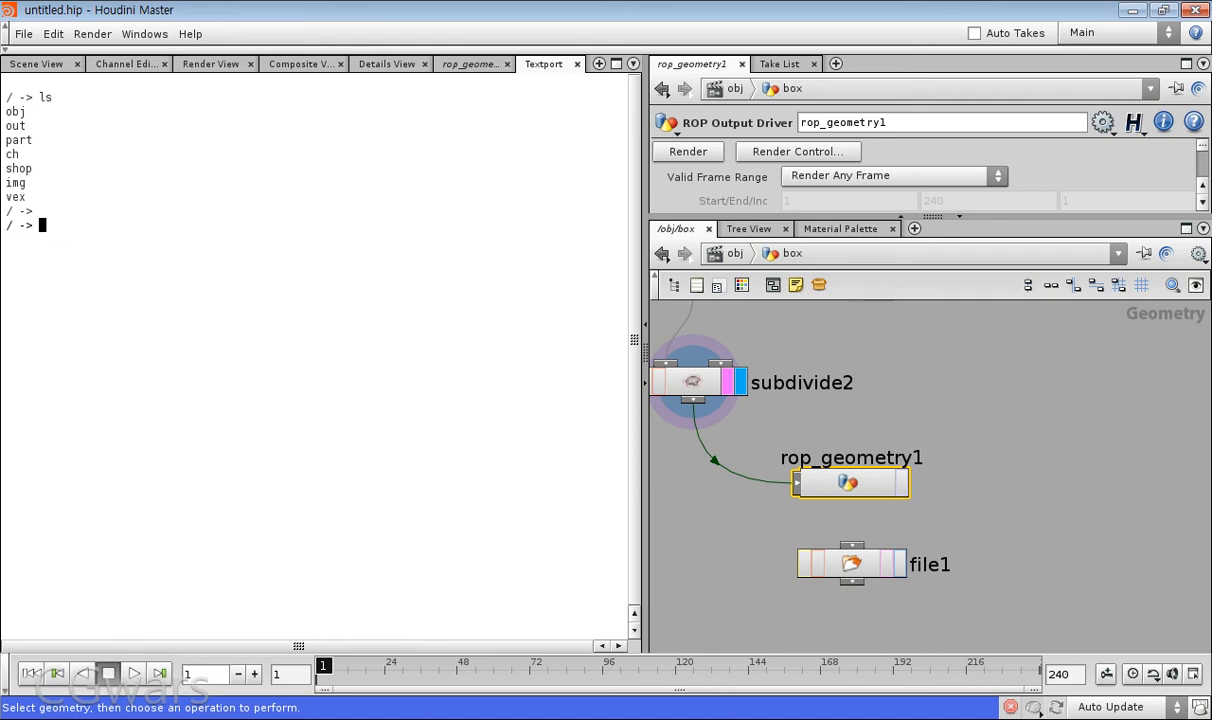
- Try $HIP and dir as Textport commands, and list the root contents again with ls
type("$HIP")
key("Return")
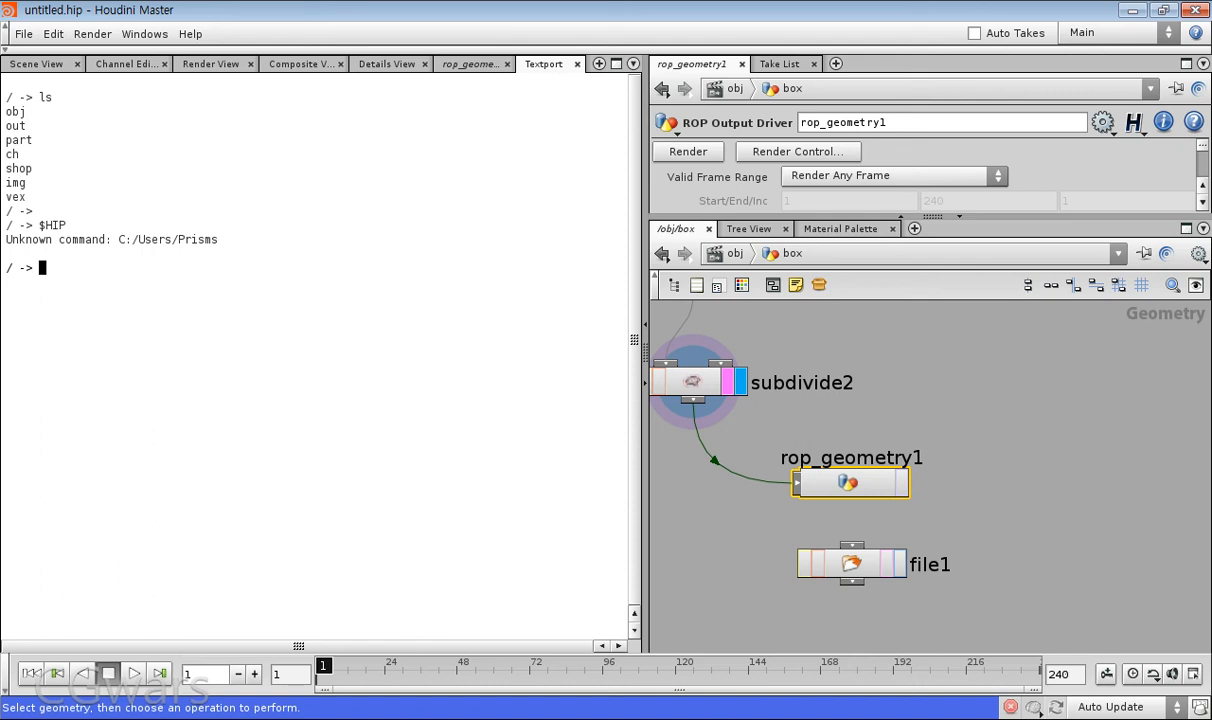
type("ls")
key("Return")
type("dir")
key("Return")
type("ls")
key("Return")
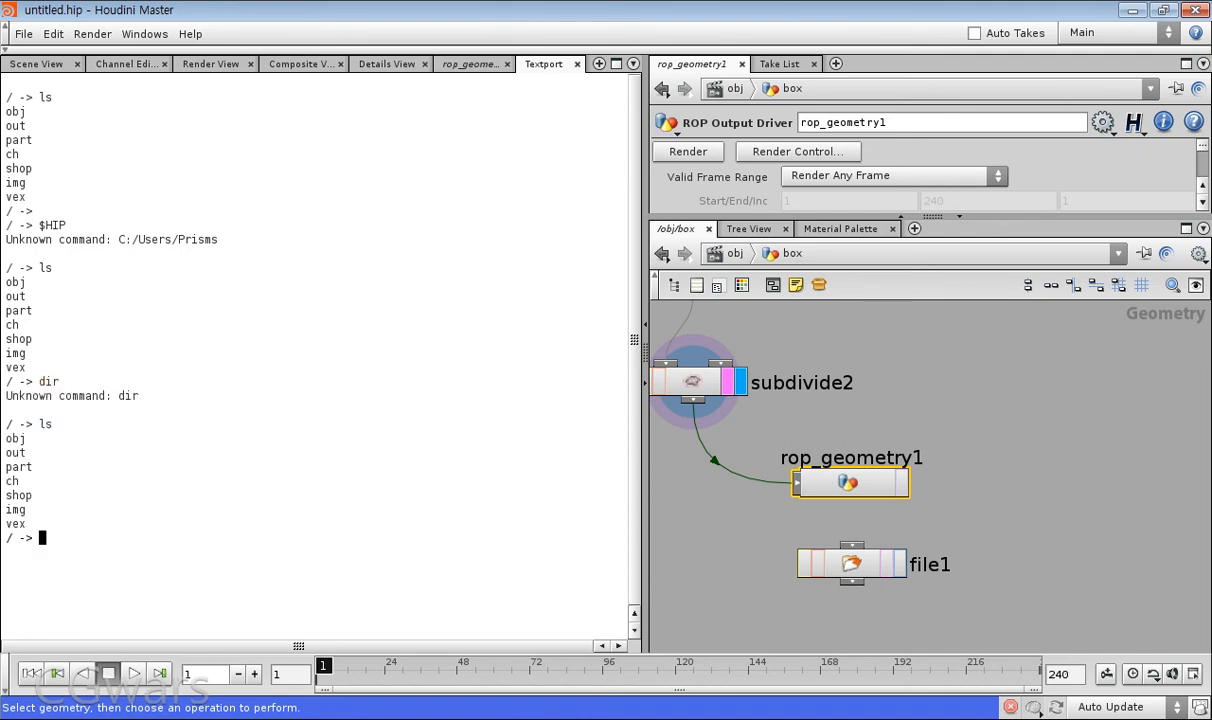
- Add blank prompt lines in the Textport, and print the values of $HIP, $JOB and $TEMP with echo
key("Return")
key("Return")
key("Return")
key("Return")
key("Return")
key("Return")
key("Return")
key("Return")
key("Return")
key("Return")
key("Return")
key("Return")
key("Return")
key("Return")
key("Return")
key("Return")
key("Return")
key("Return")
key("Return")
key("Return")
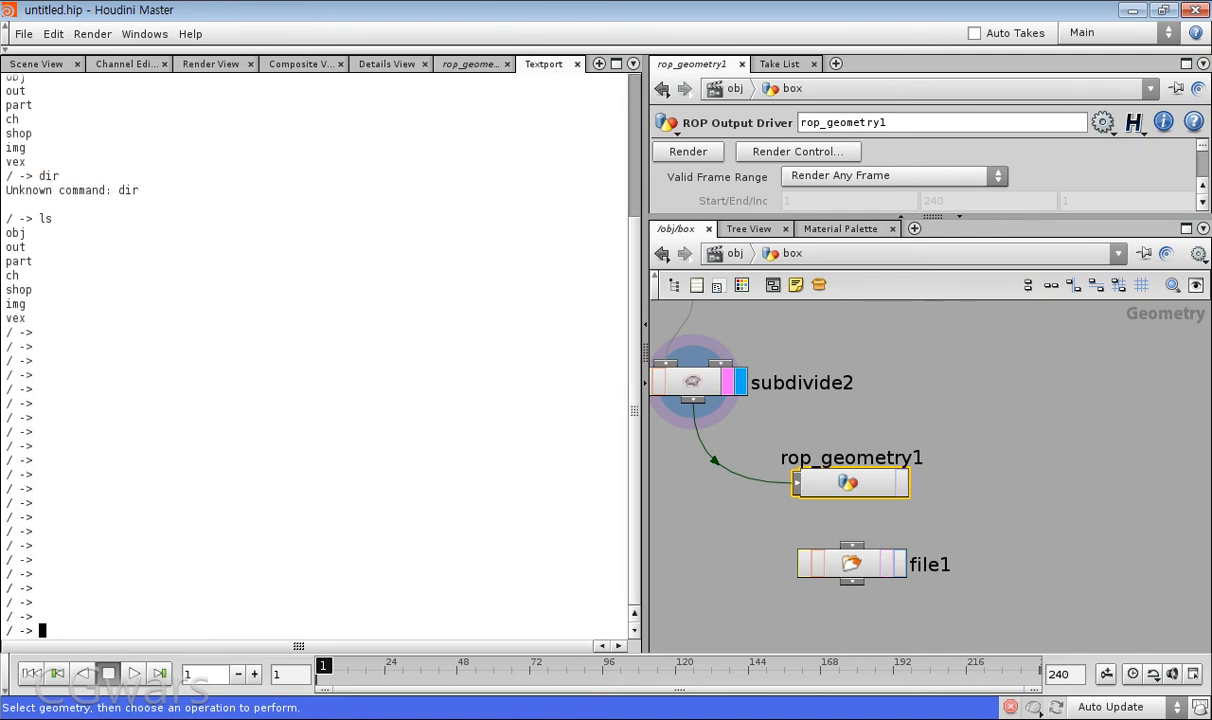
type("echo")
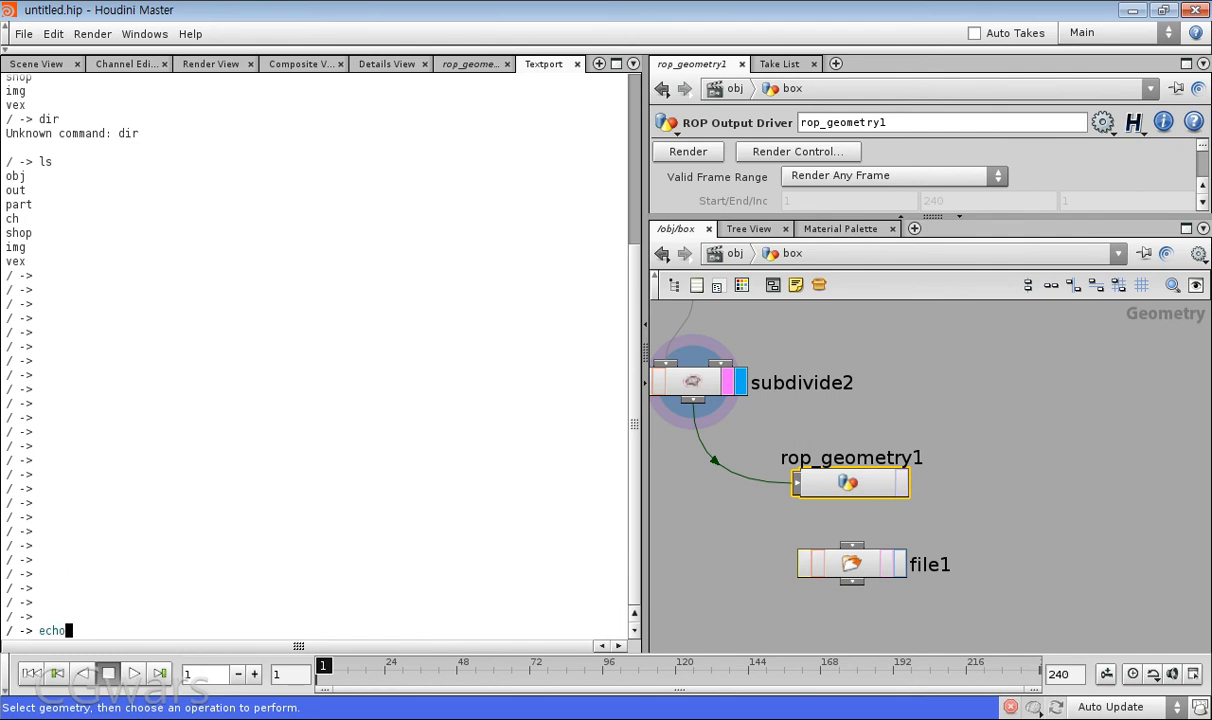
type(" $HIP")
key("Return")
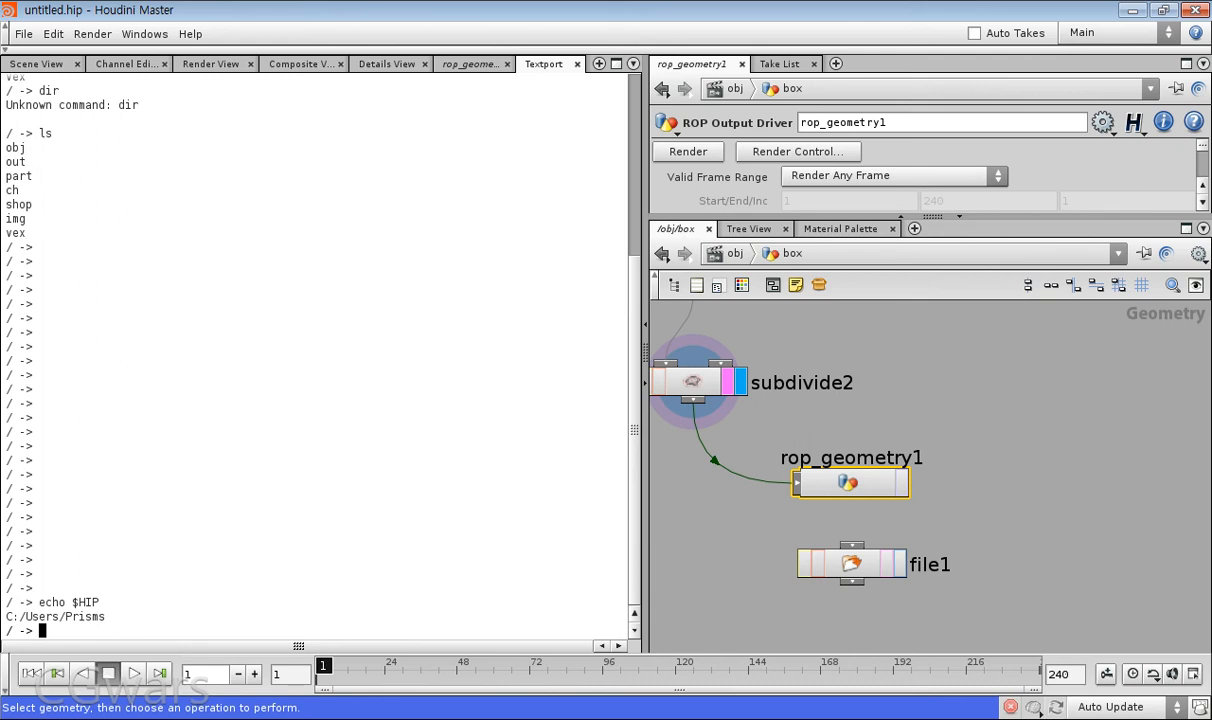
type("echo $JOB")
key("Return")
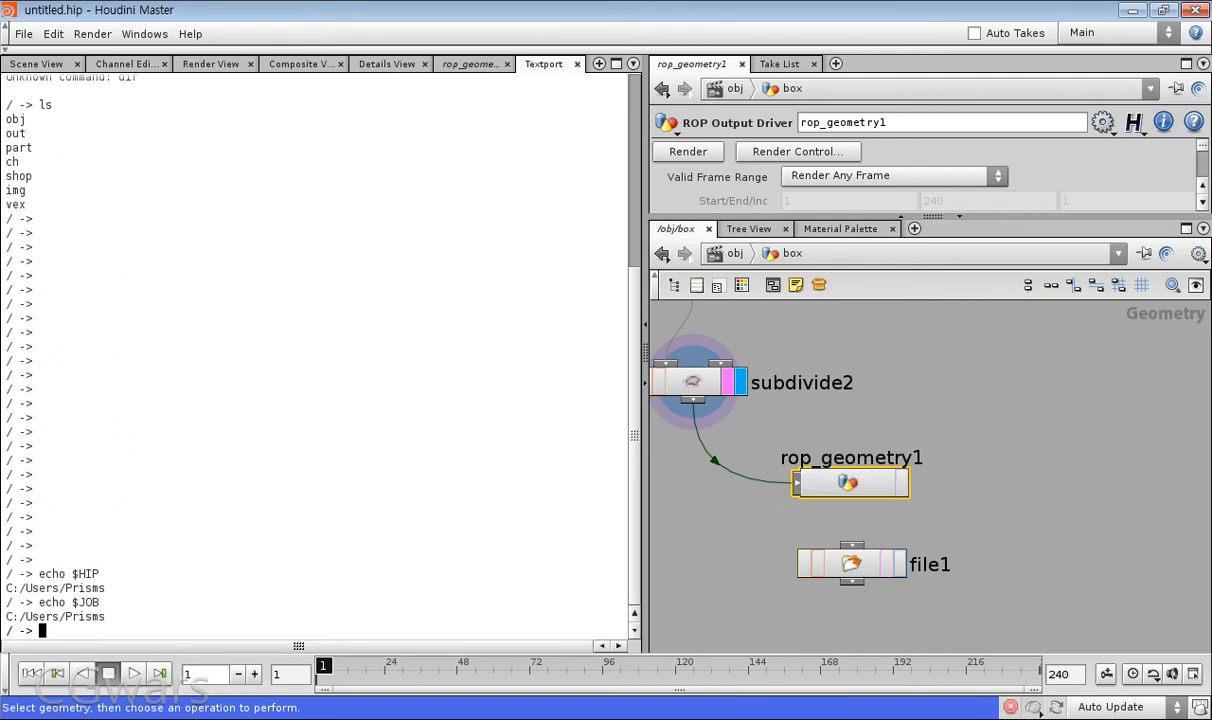
type("echo $TEMP")
key("Return")
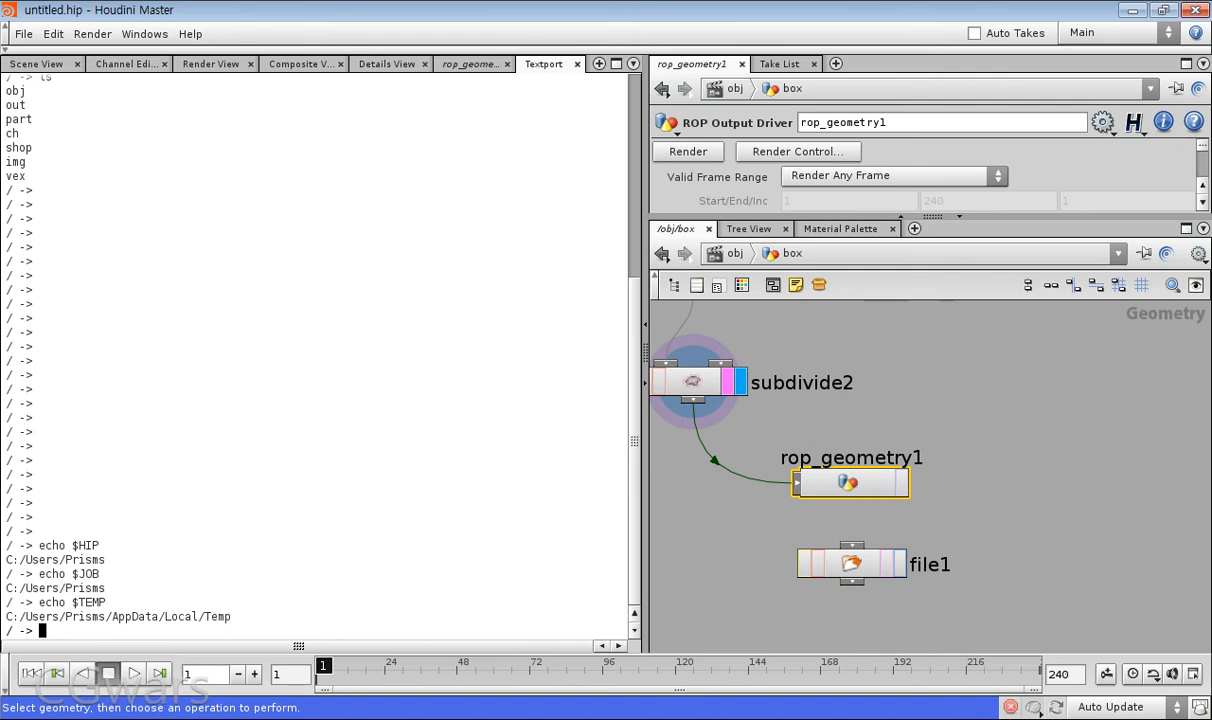
key("Return")
key("Return")
key("Return")
key("Return")
key("Return")
key("Return")
key("Return")
key("Return")
key("Return")
key("Return")
key("Return")
key("Return")
key("Return")
key("Return")
key("Return")
key("Return")
key("Return")
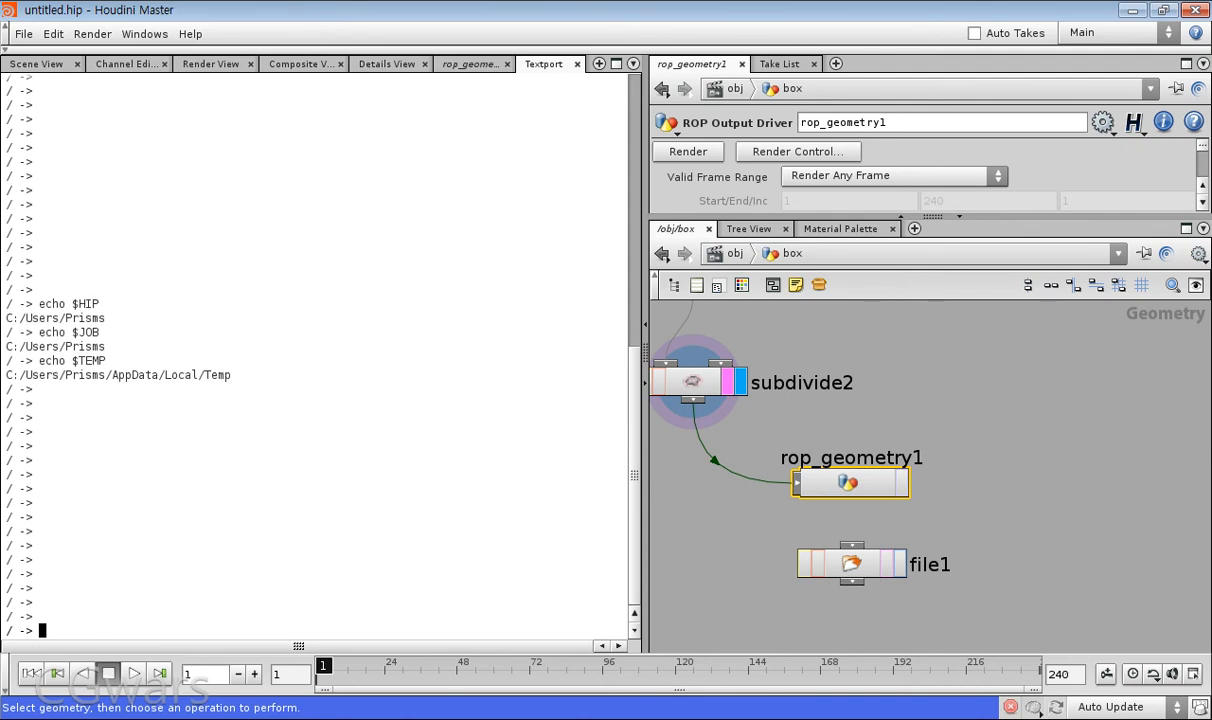
key("Return")
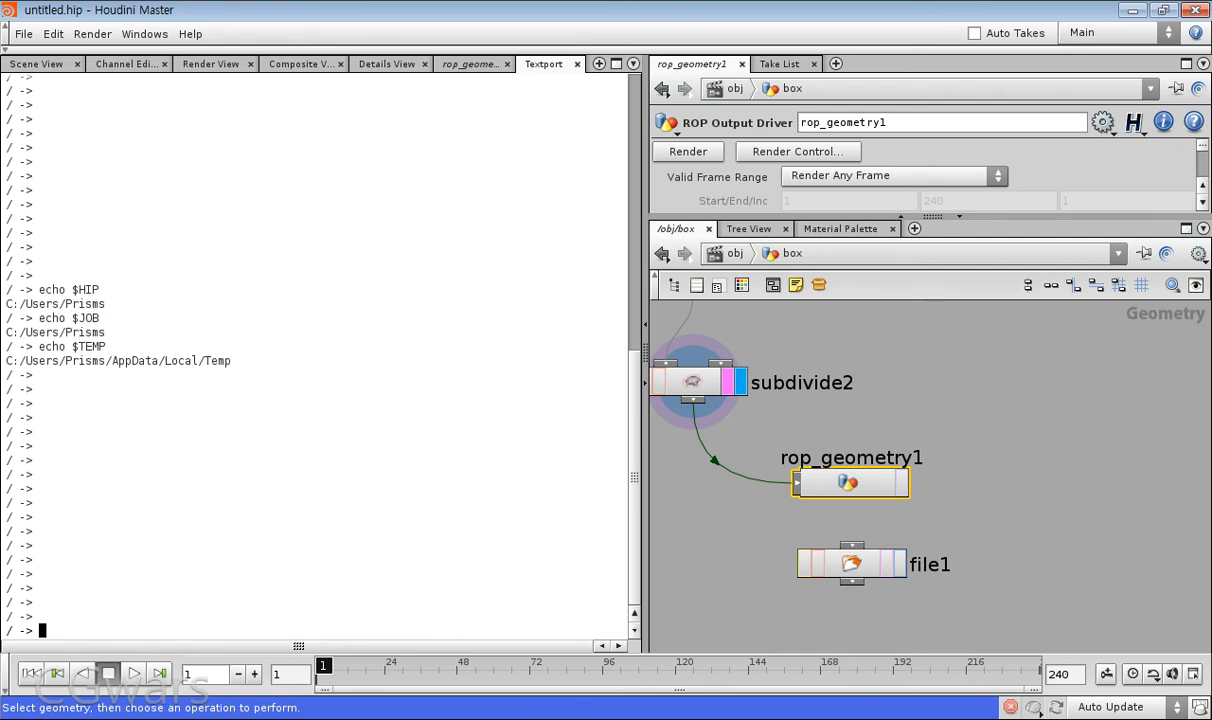
- Browse the Output File locations from $JOB/ up to C:/Users/ and back into the Prisms folder to compare them with $HIP/
left_click(735, 540)
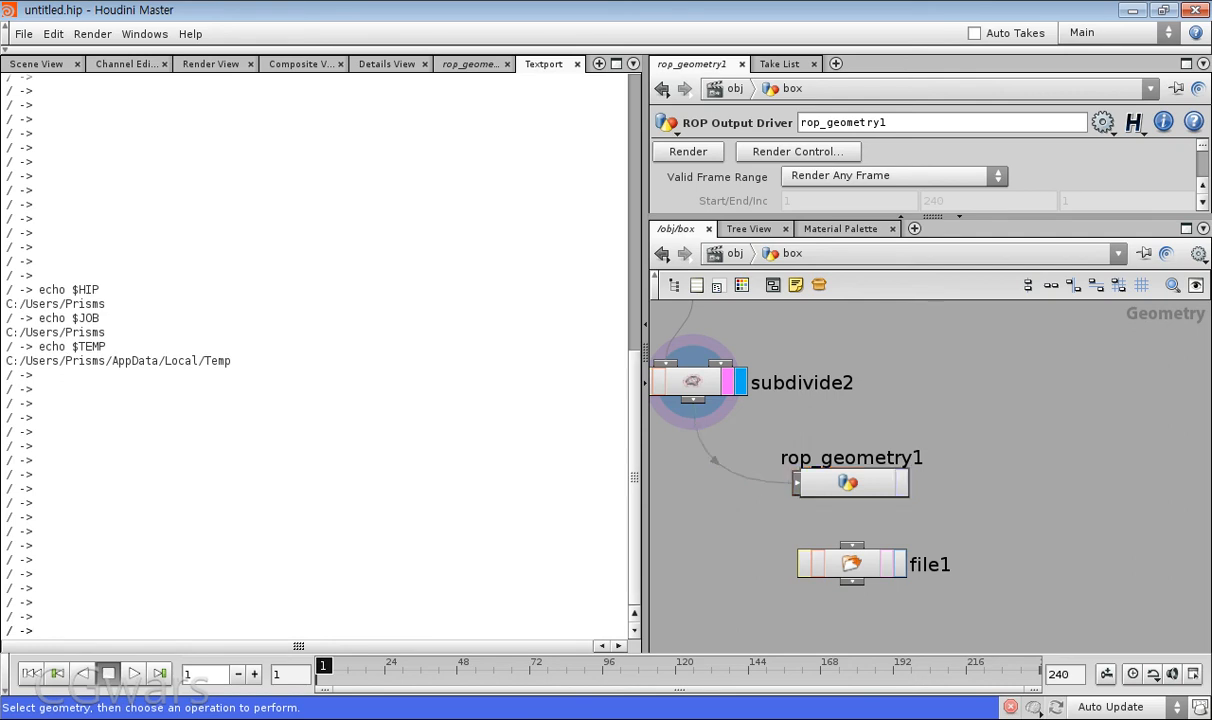
left_click(468, 63)
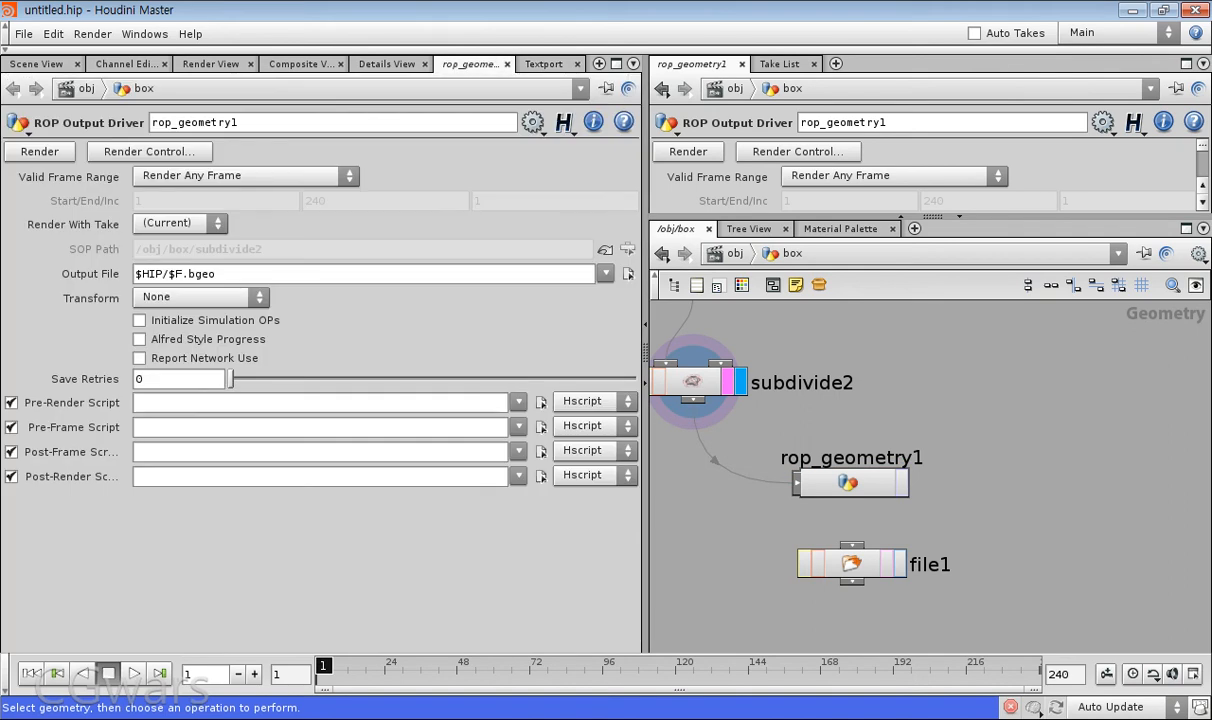
left_click(628, 273)
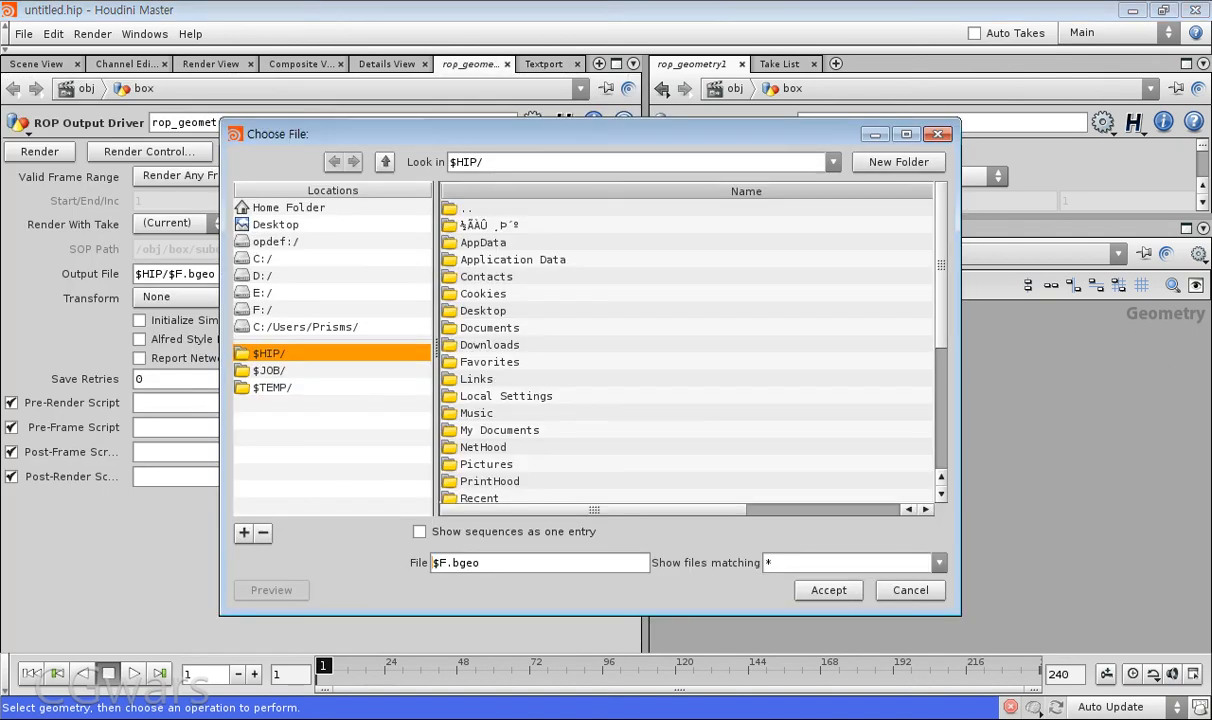
left_click(269, 370)
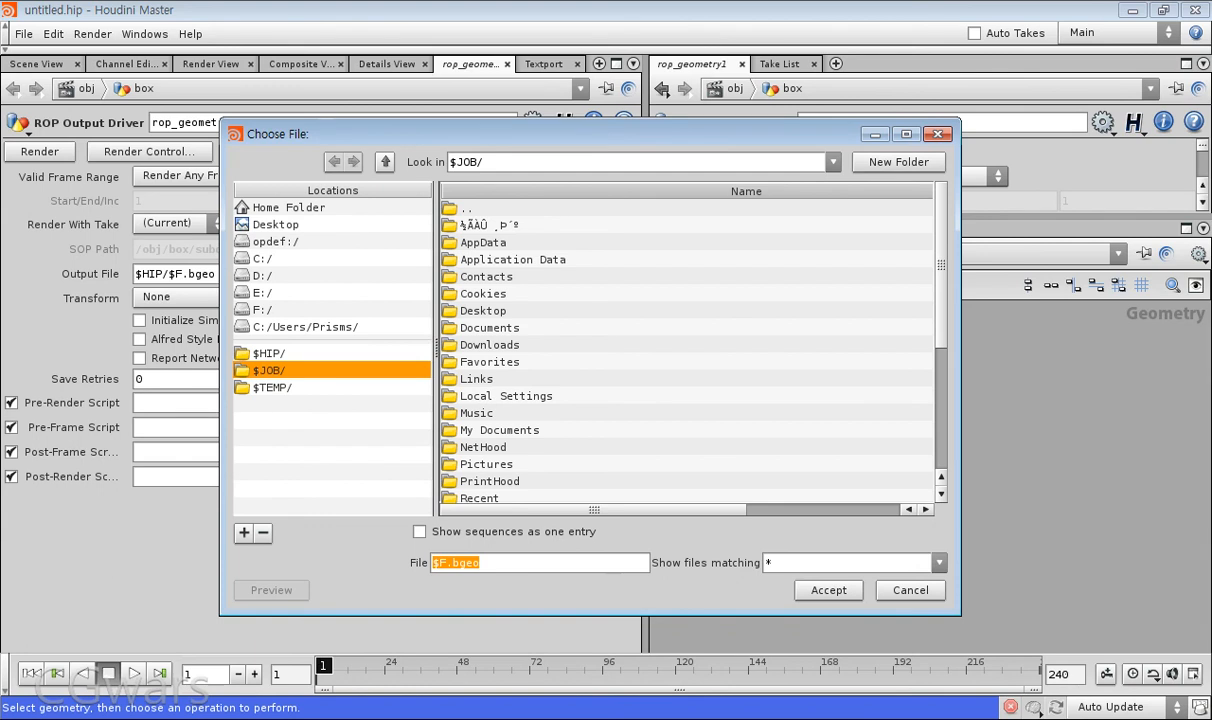
left_click(385, 162)
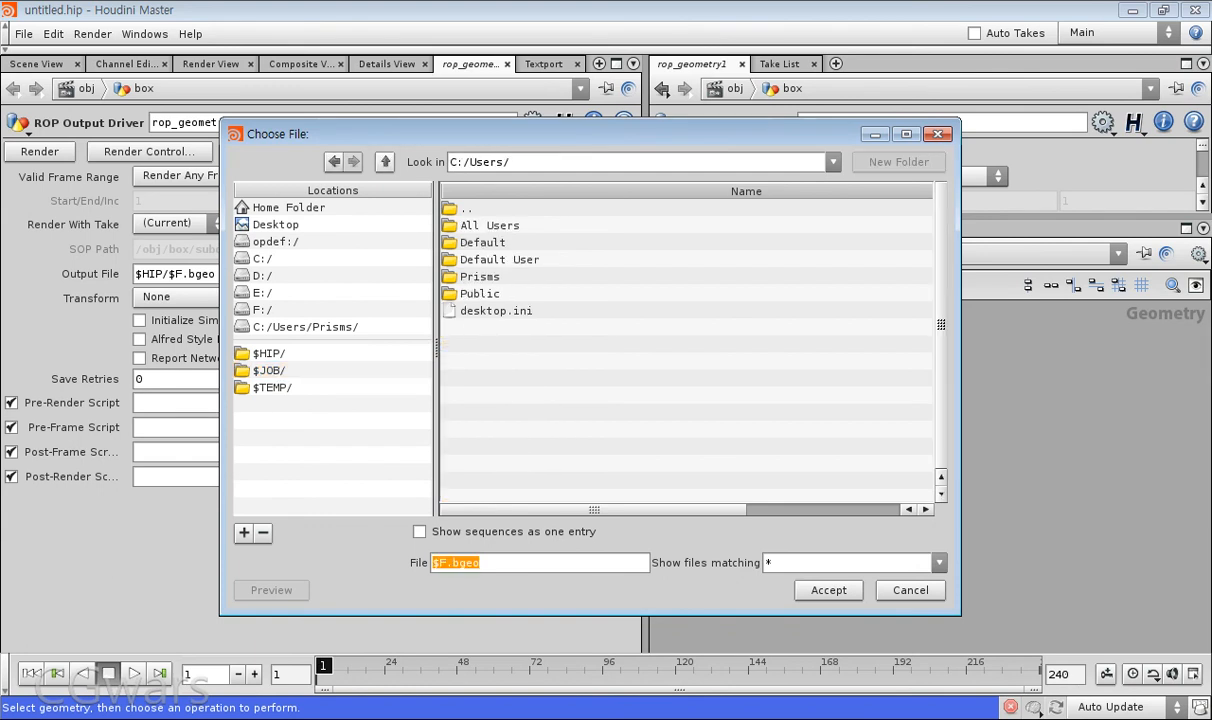
left_click(435, 563)
double_click(480, 276)
left_click(385, 162)
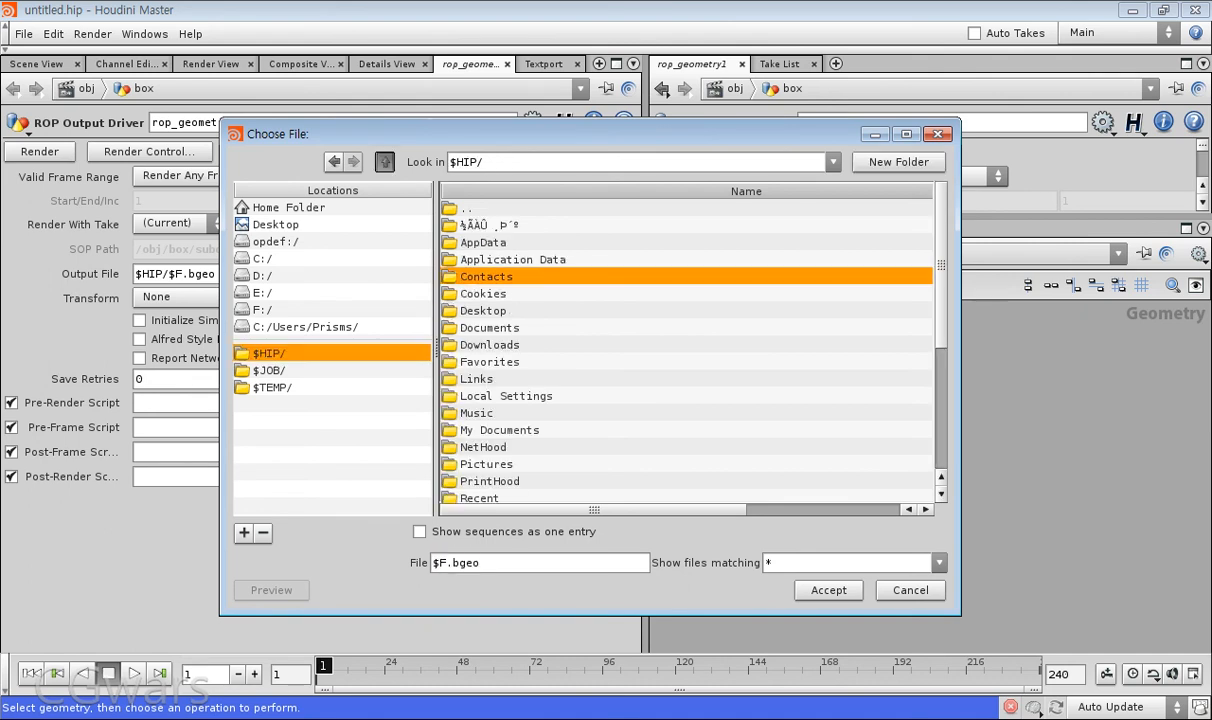
left_click(480, 276)
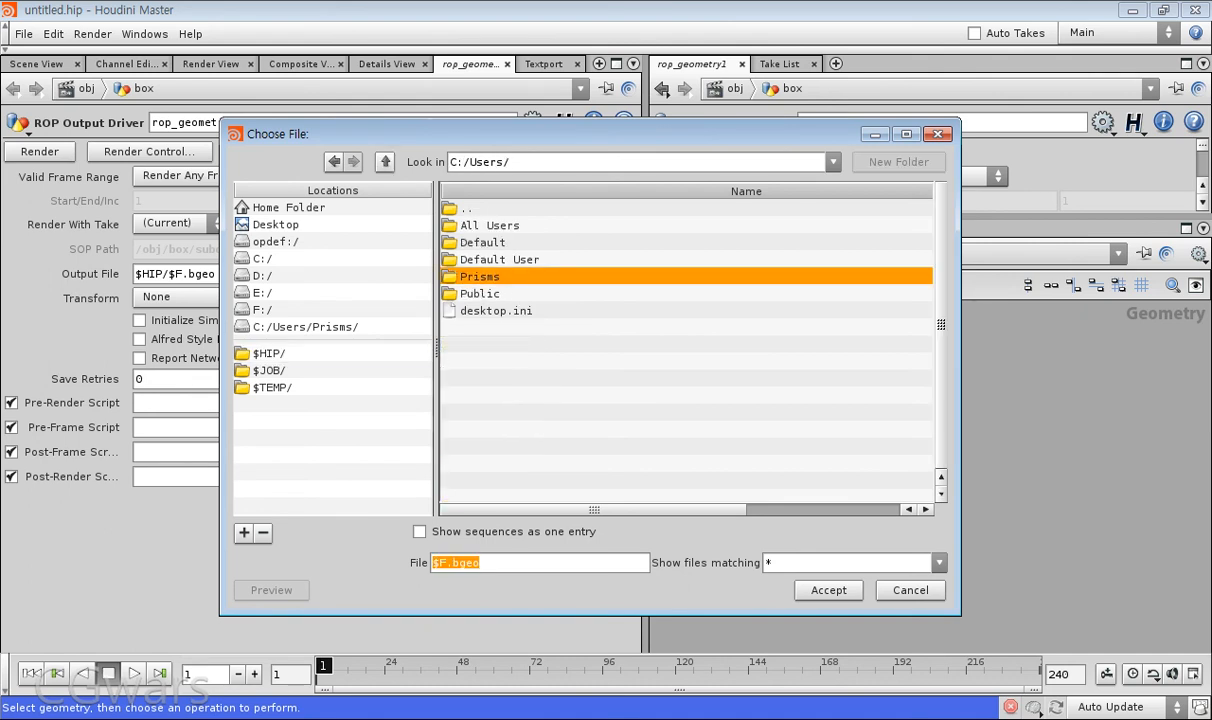
double_click(480, 276)
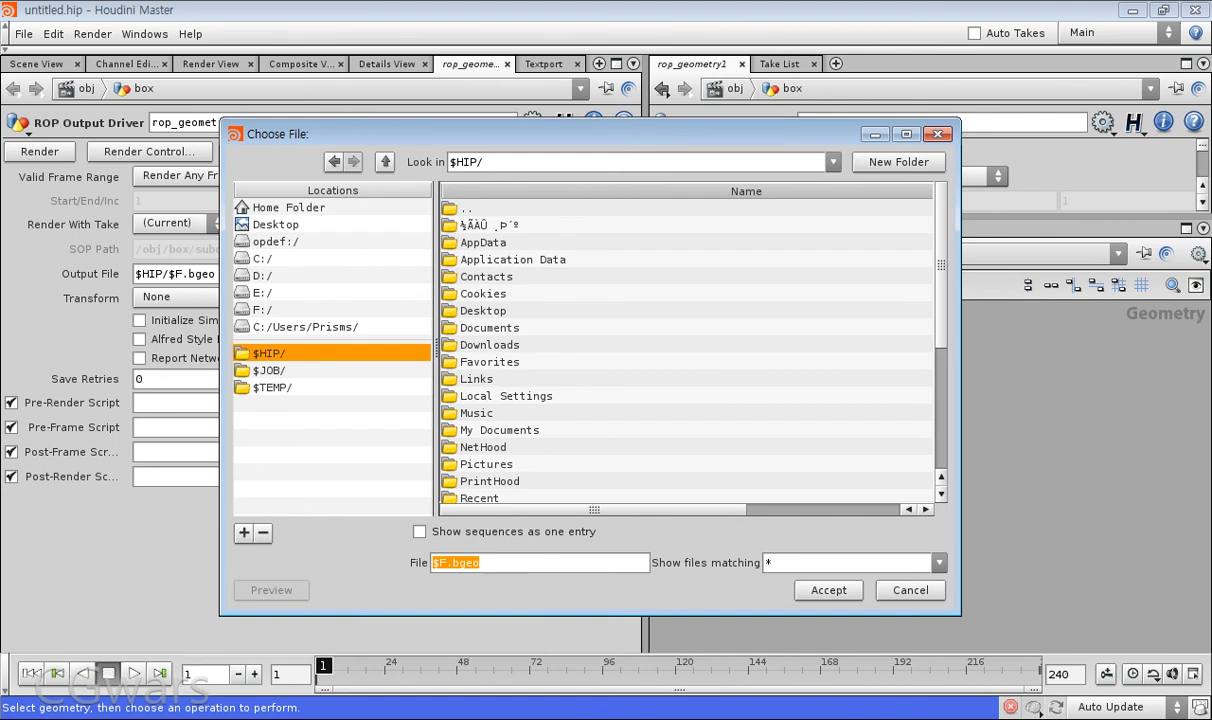
- Create a new directory named job inside $HIP/
left_click(898, 162)
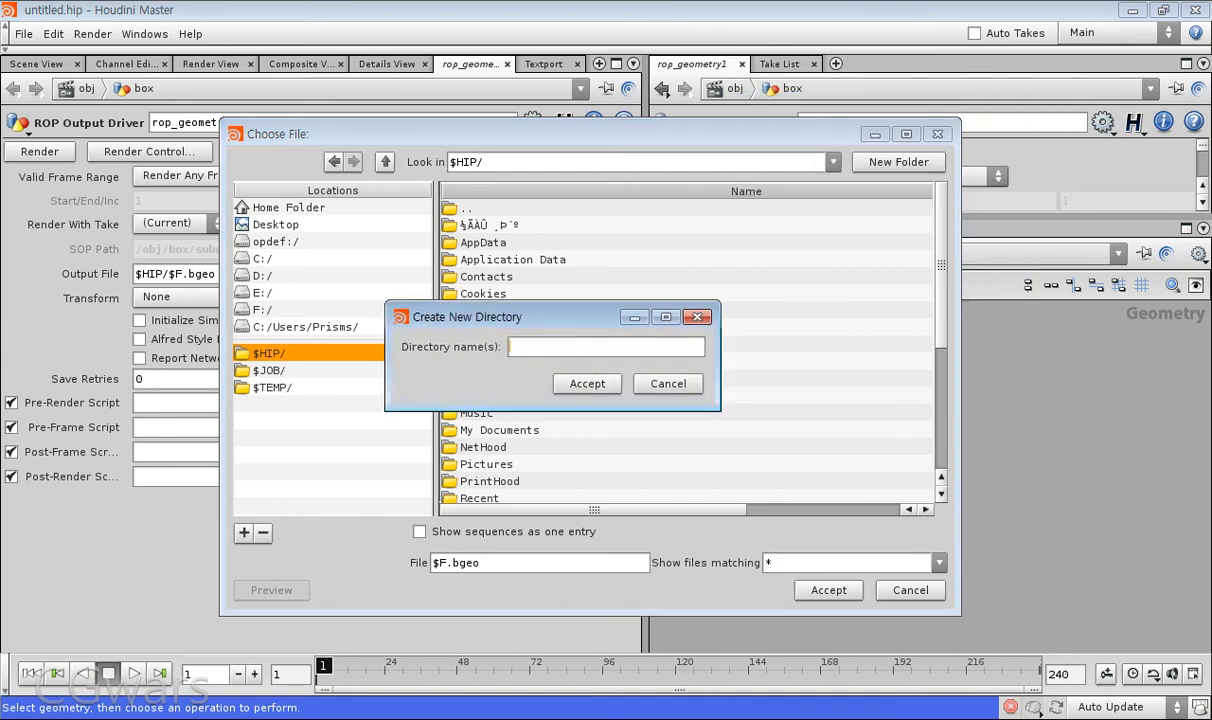
type("job")
key("Return")
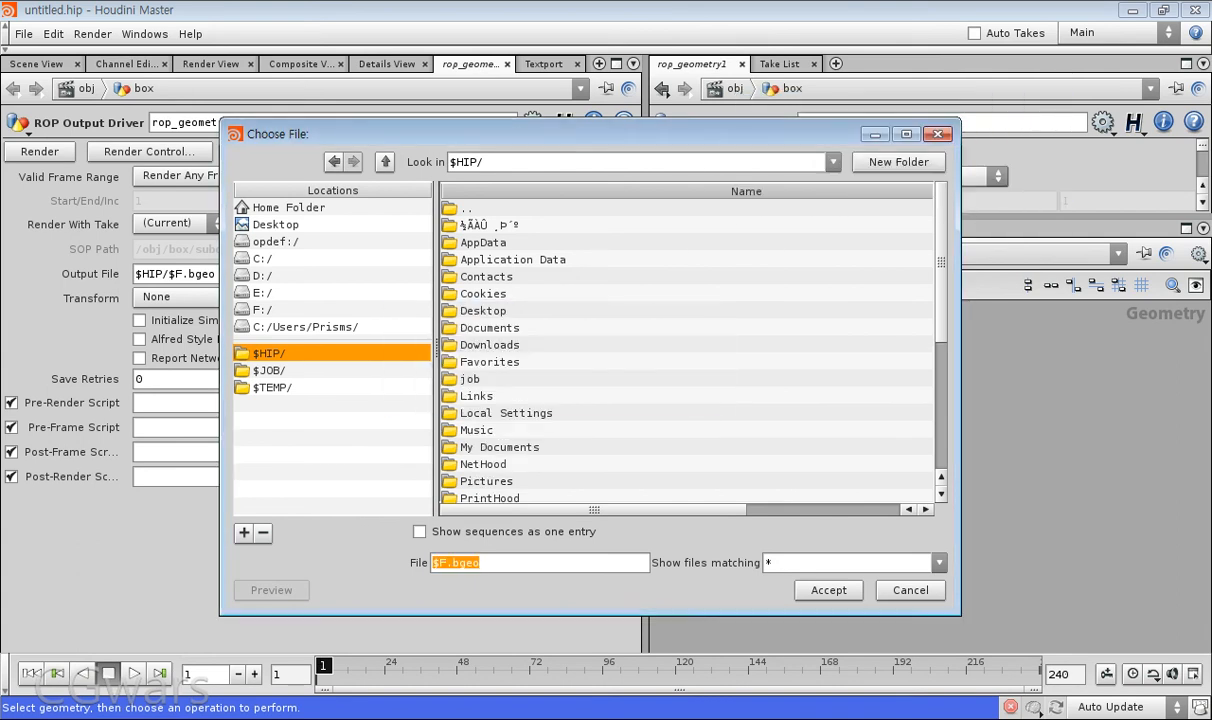
- Check the contents of the $HIP/job/ folder, and leave the file chooser without choosing a file
double_click(470, 379)
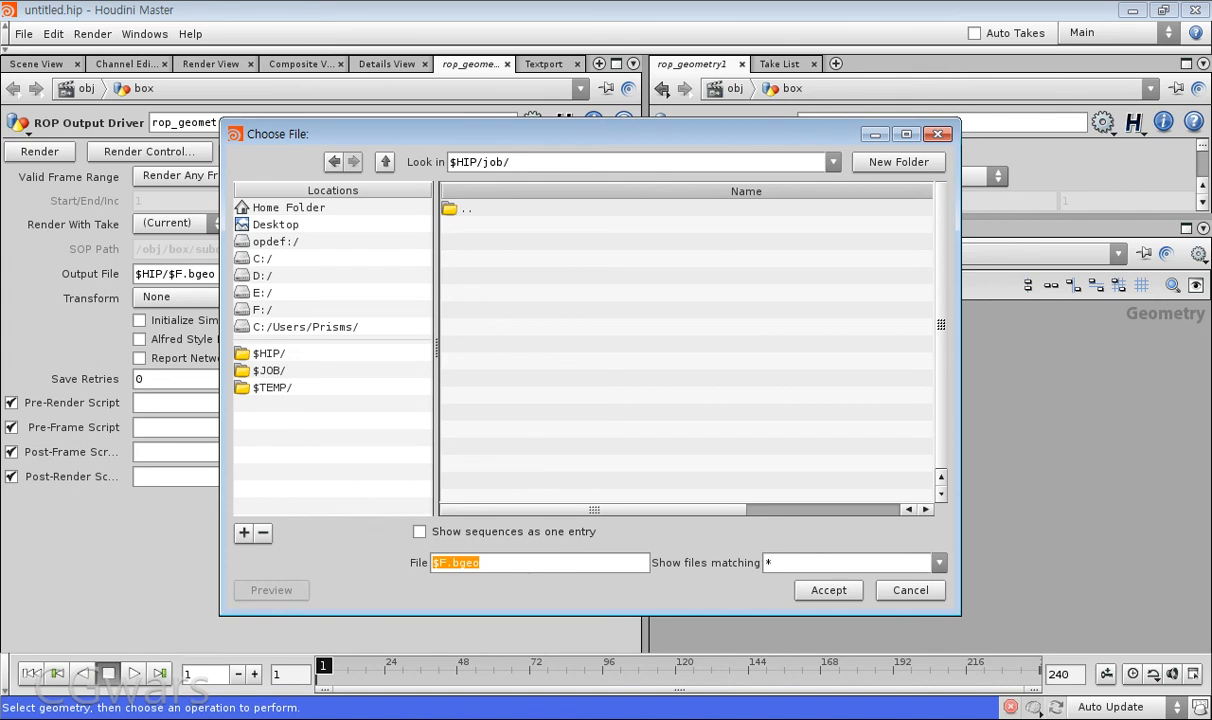
left_click(385, 162)
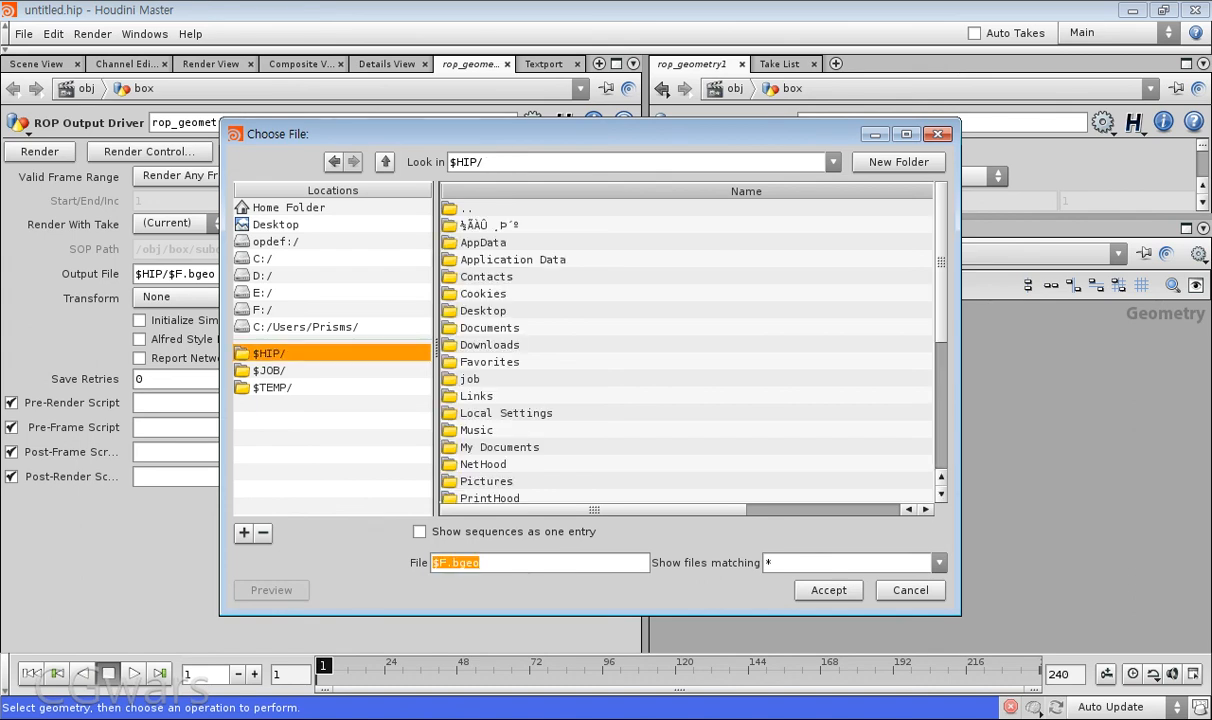
double_click(470, 379)
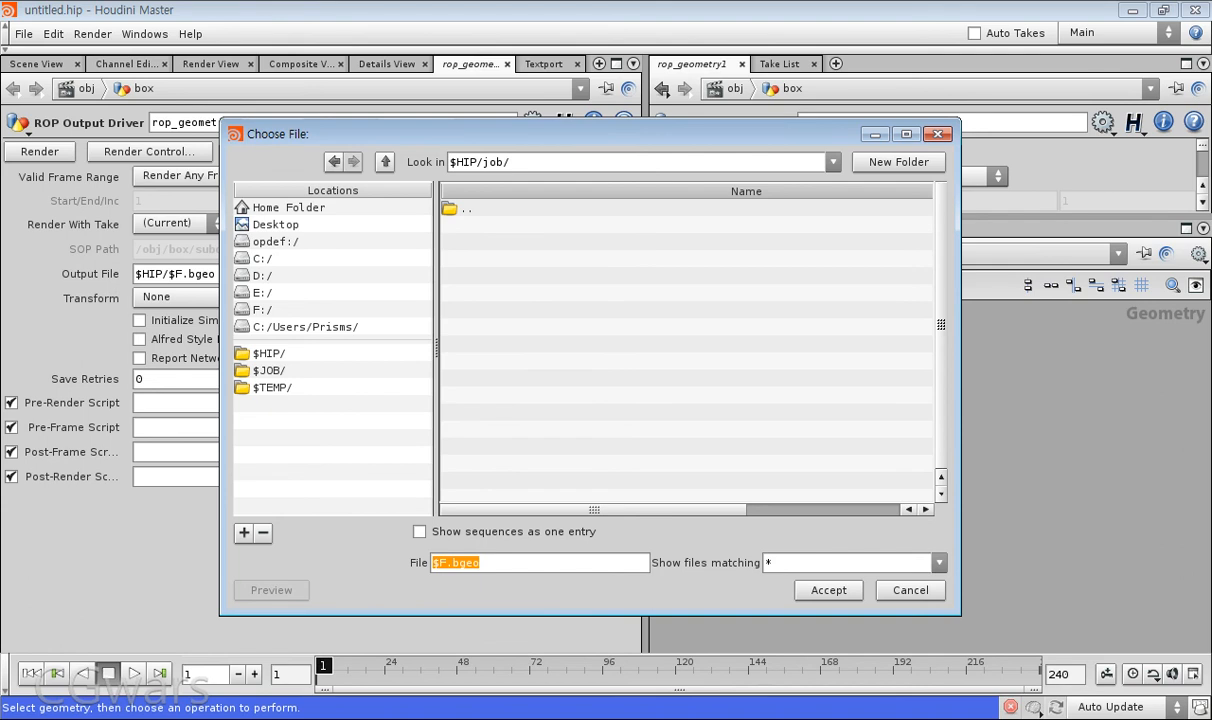
left_click(910, 591)
left_click(269, 353)
double_click(470, 379)
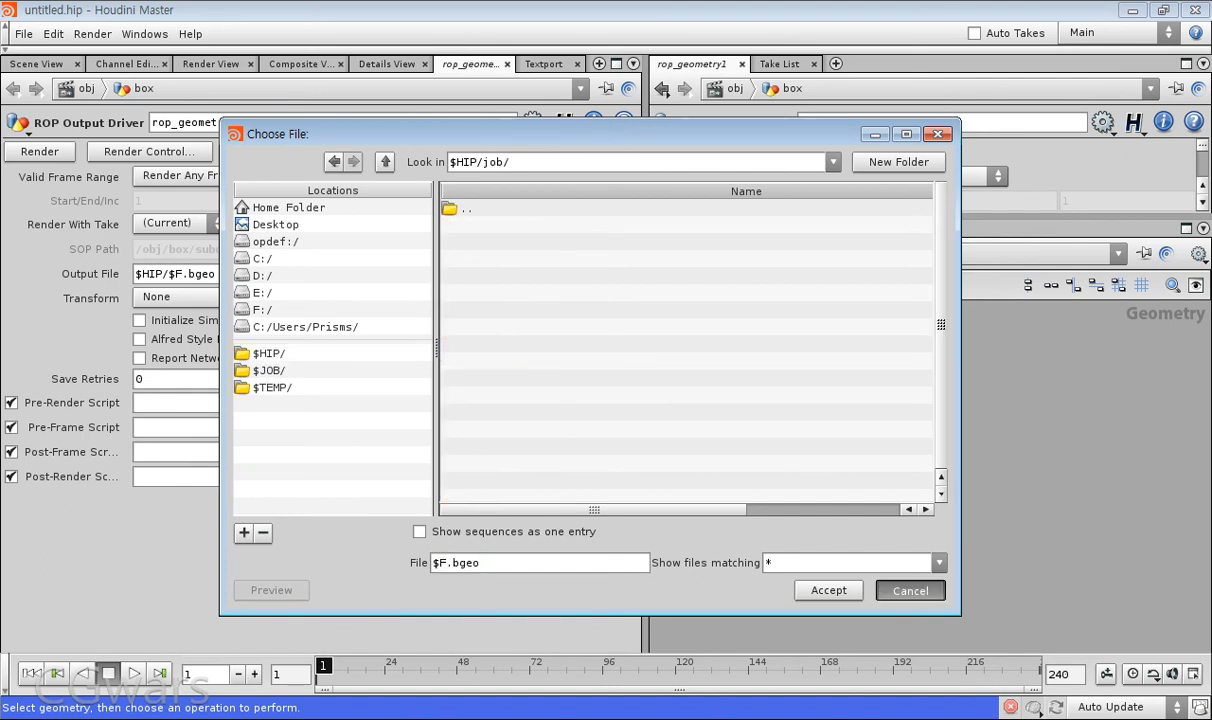
left_click(910, 590)
- Print the value of $HIP again with echo in the Textport
left_click(544, 63)
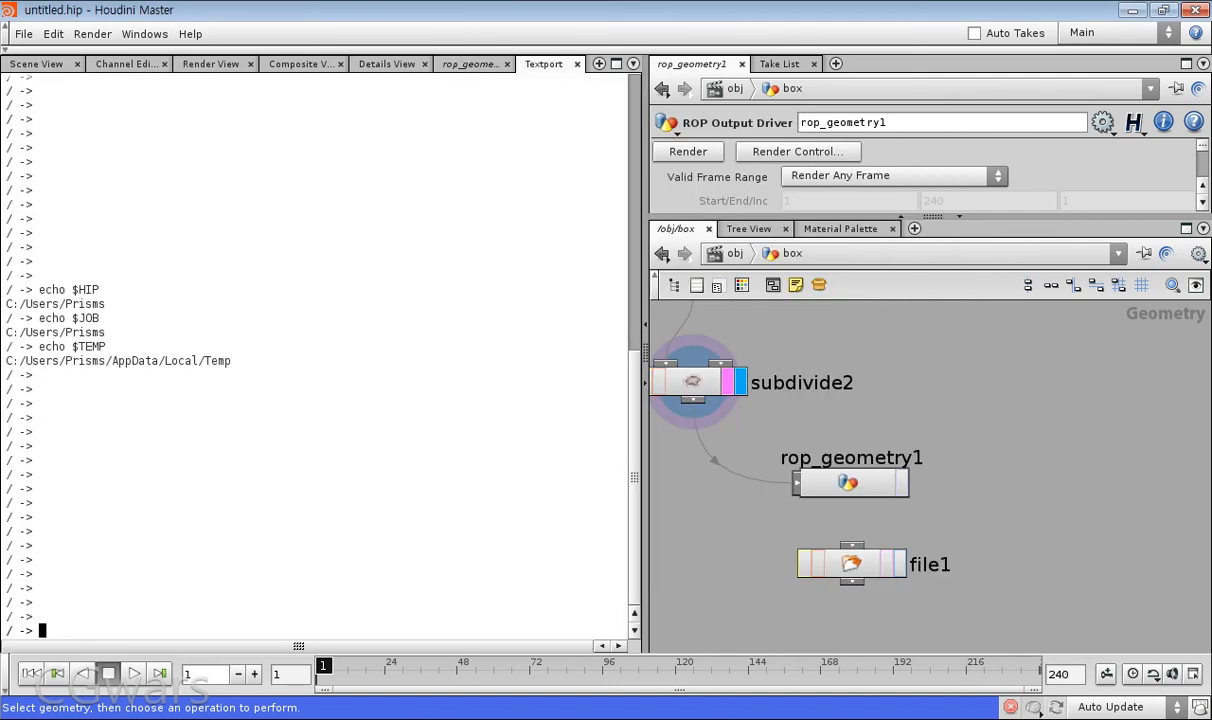
key("Up")
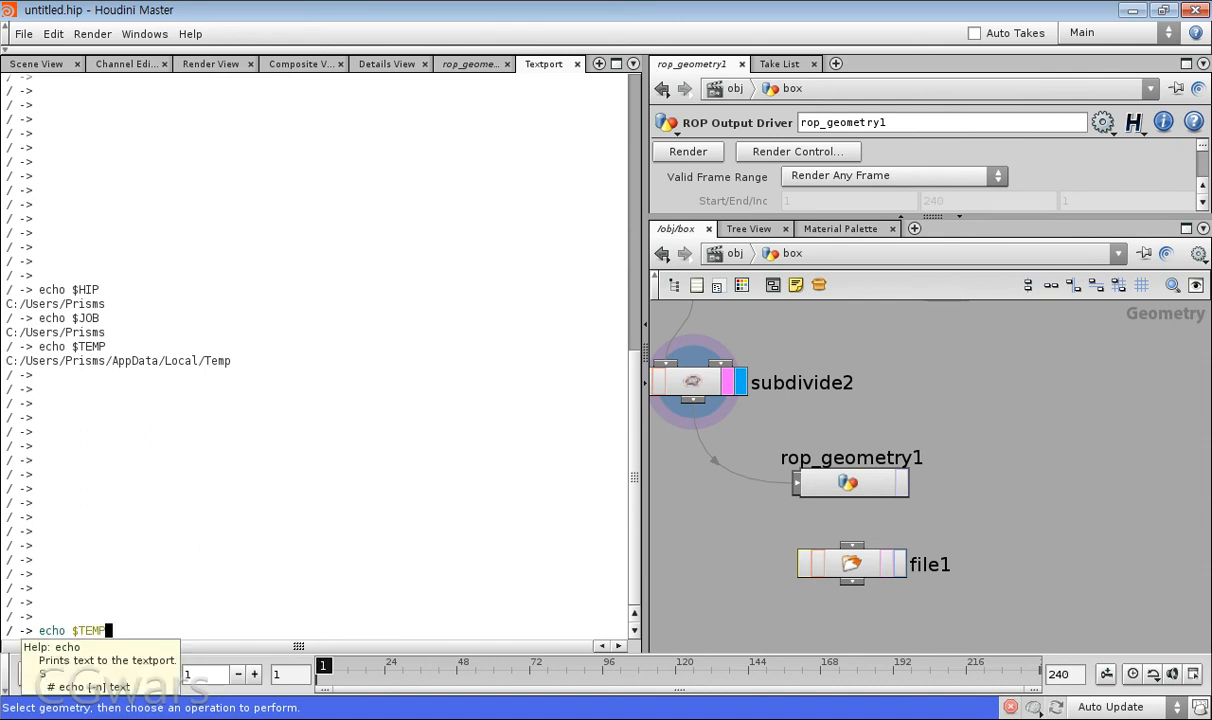
key("BackSpace")
key("BackSpace")
key("BackSpace")
key("BackSpace")
type("HIP")
key("Return")
key("Return")
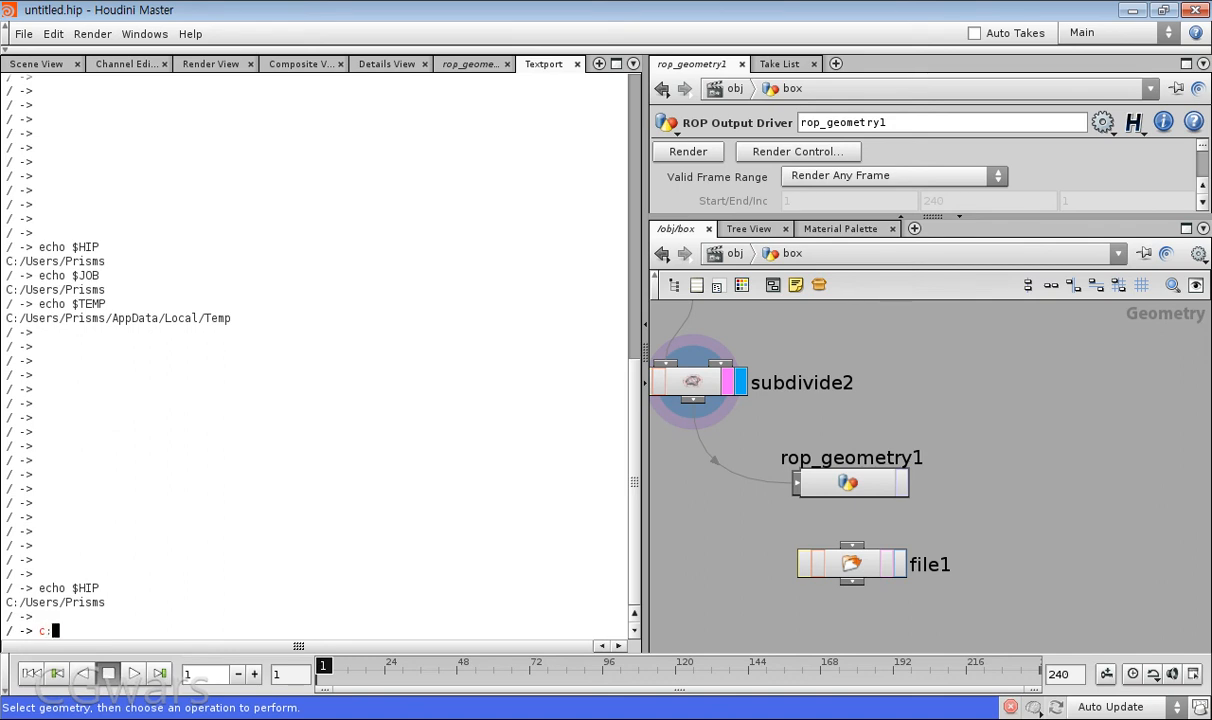
- Try the path c:/Users/Prisms/job as a Textport command
type("c:/")
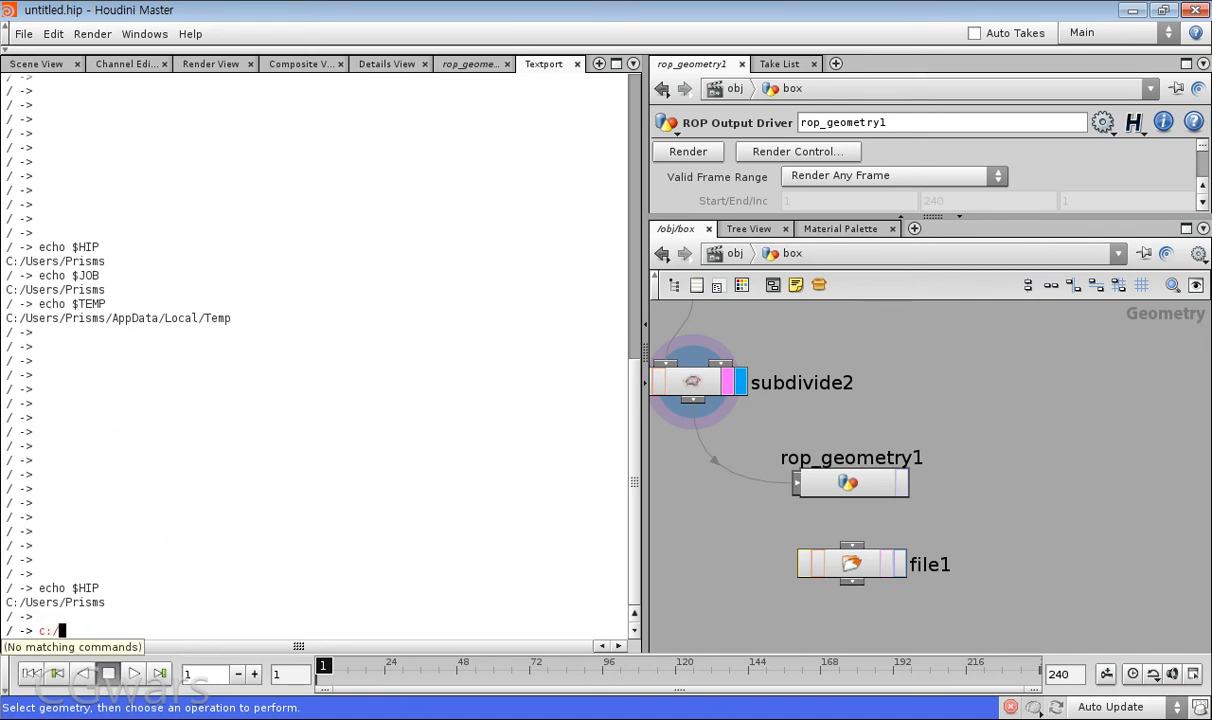
type("Users/Prisms/job")
key("Return")
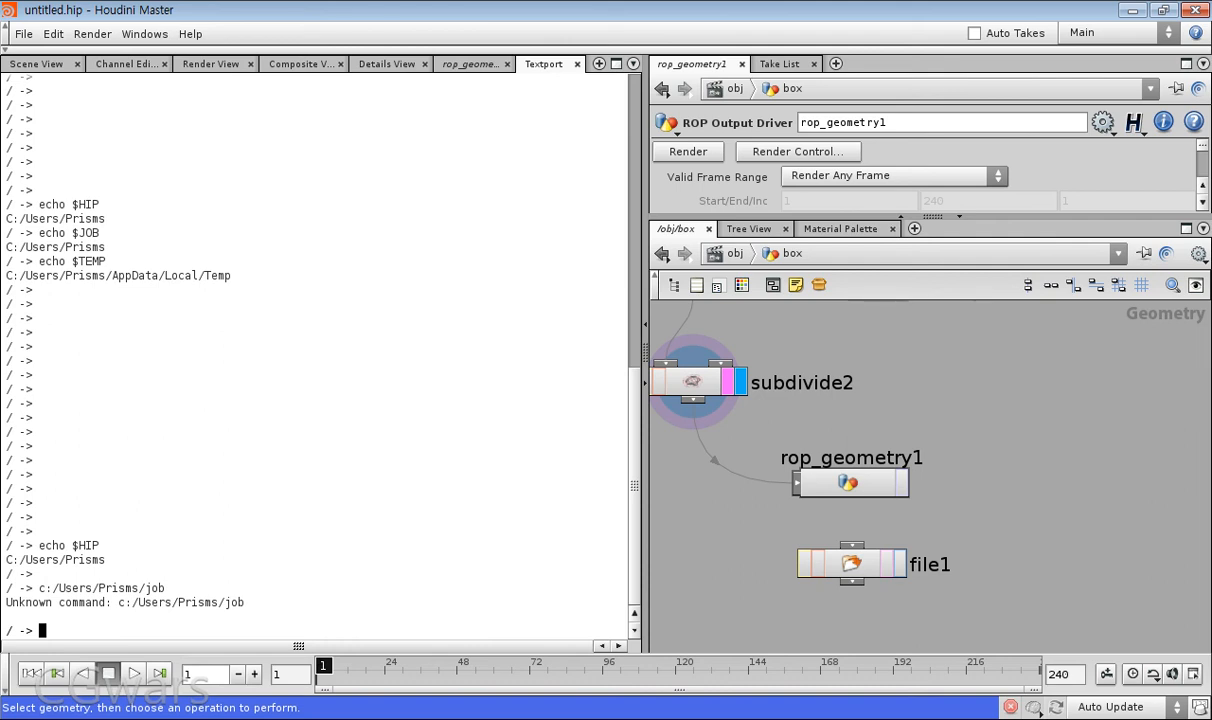
- List all variables with set in the Textport twice, and examine the JOB entry
type("set")
key("Return")
key("Return")
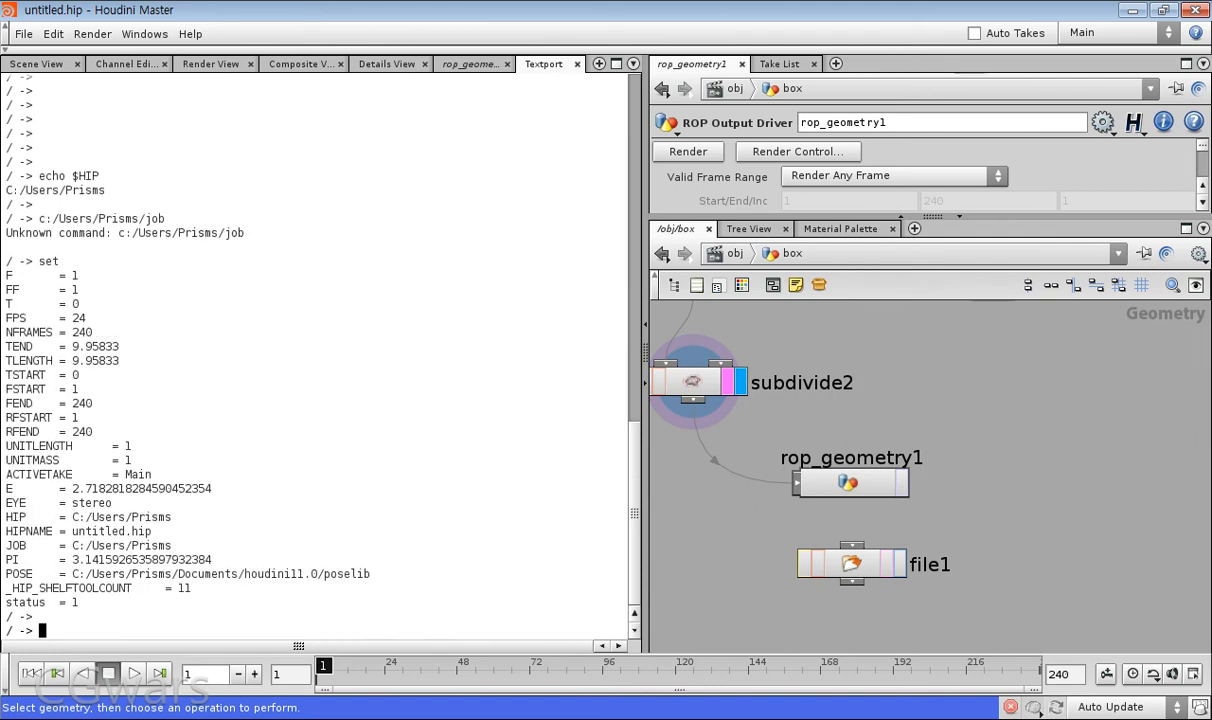
key("Return")
key("Return")
type("set")
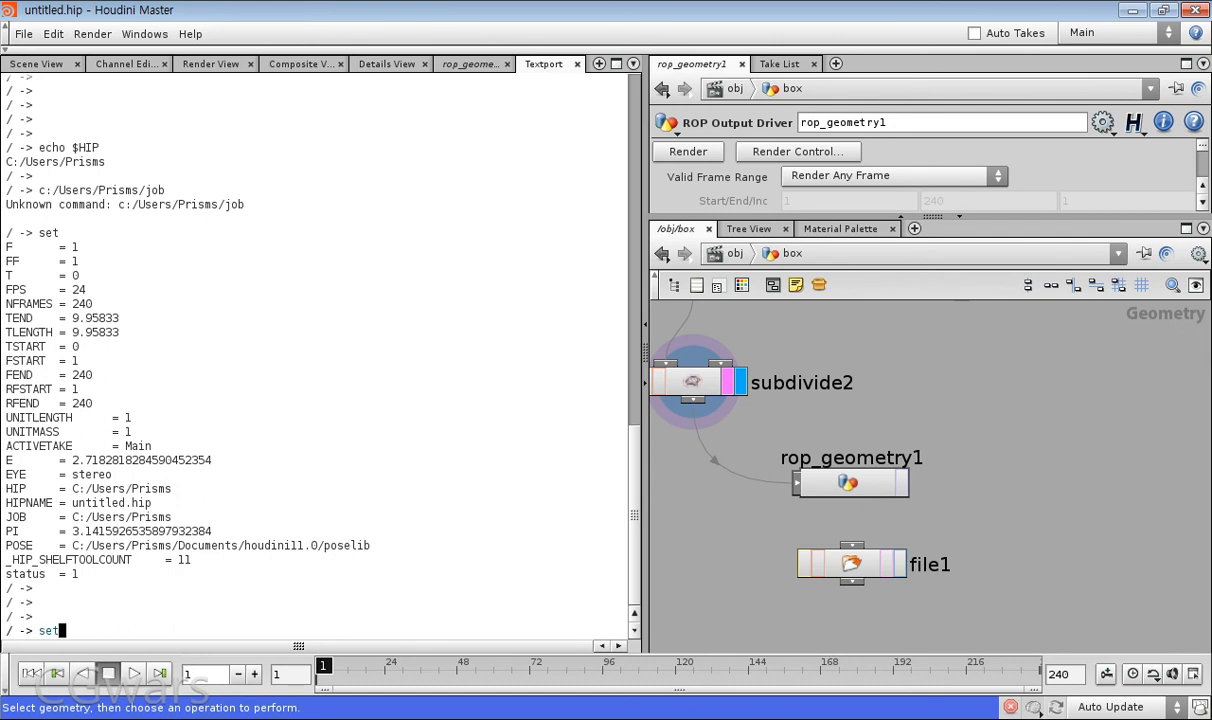
key("Return")
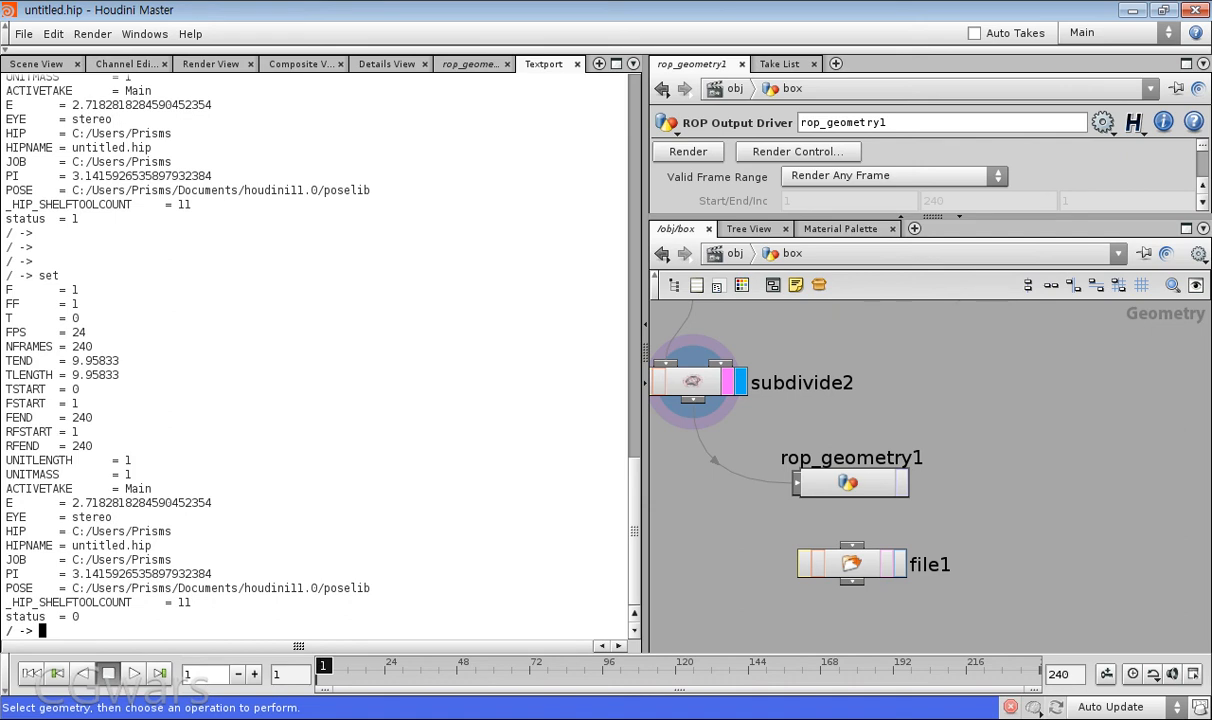
left_click_drag(173, 560, 6, 560)
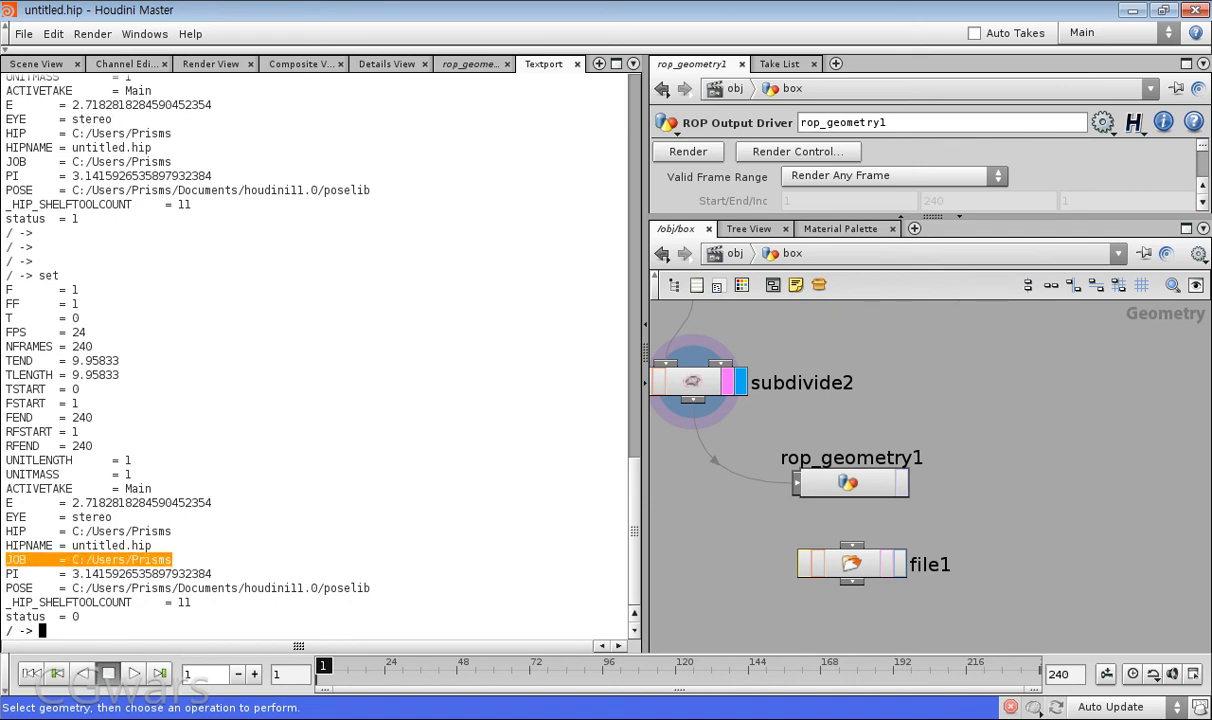
left_click(20, 560)
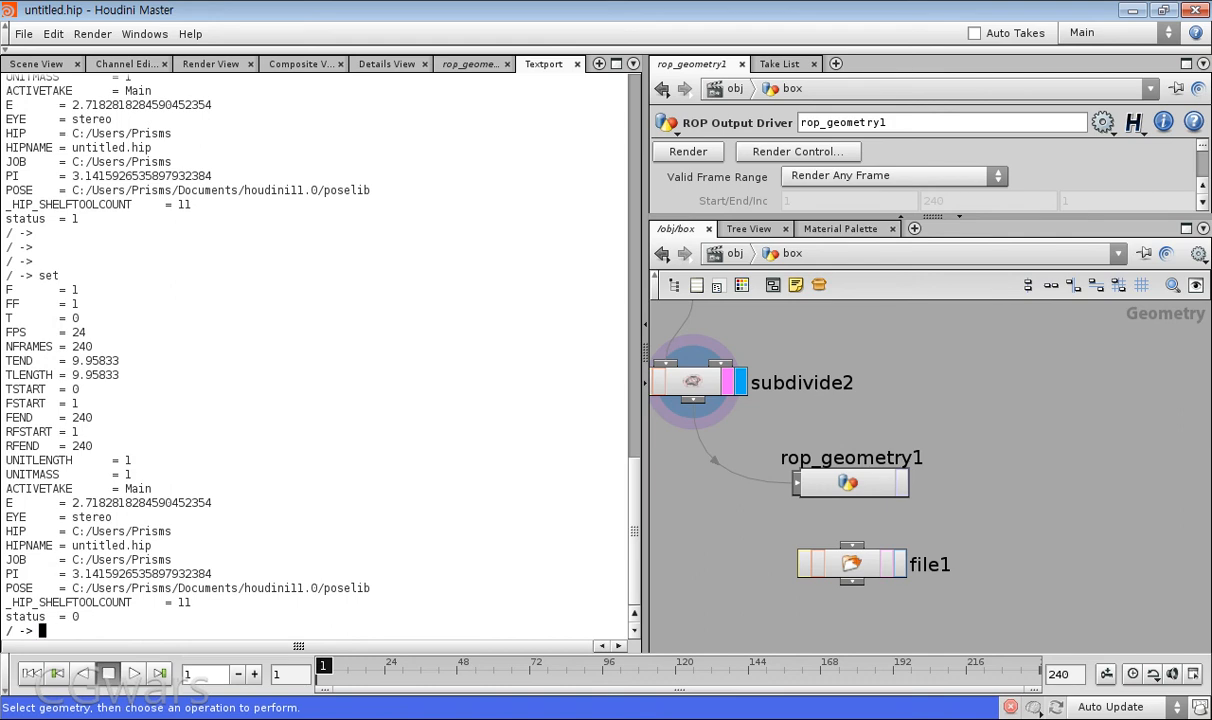
- Set the lowercase variable job to c:/Users/Prisms/job in the Textport, and list all variables with set
key("Return")
key("Return")
key("Return")
key("Return")
type("set")
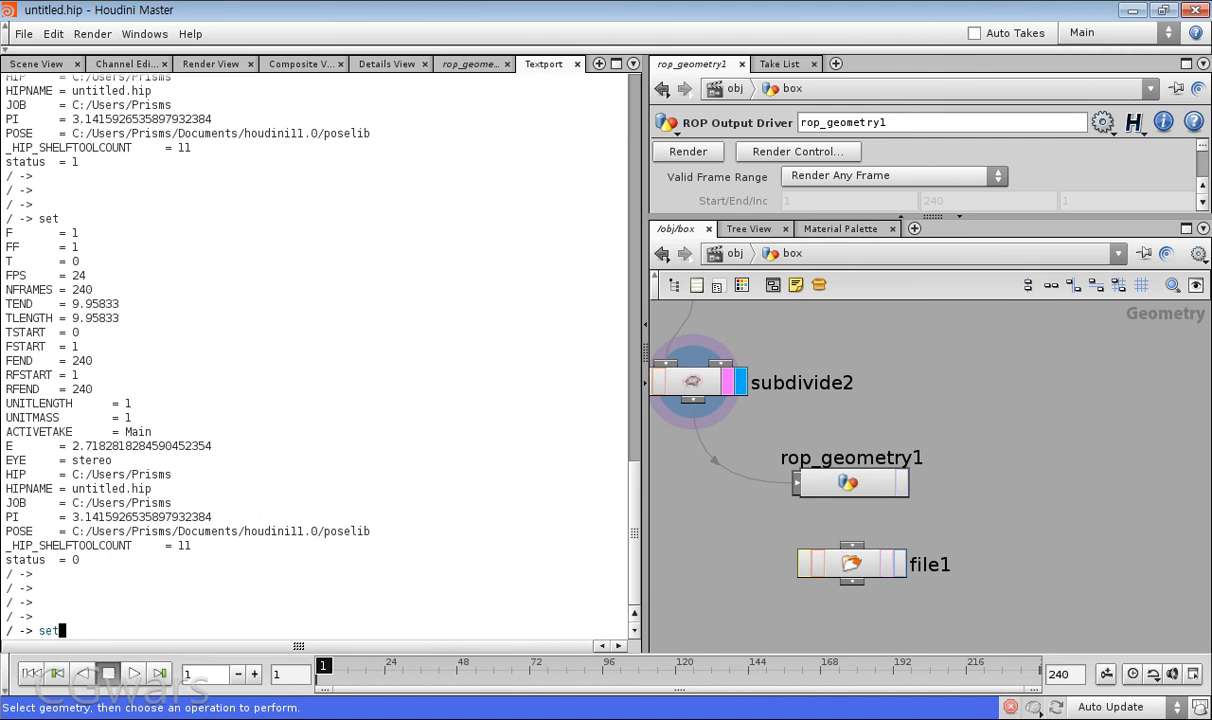
type(" job = ")
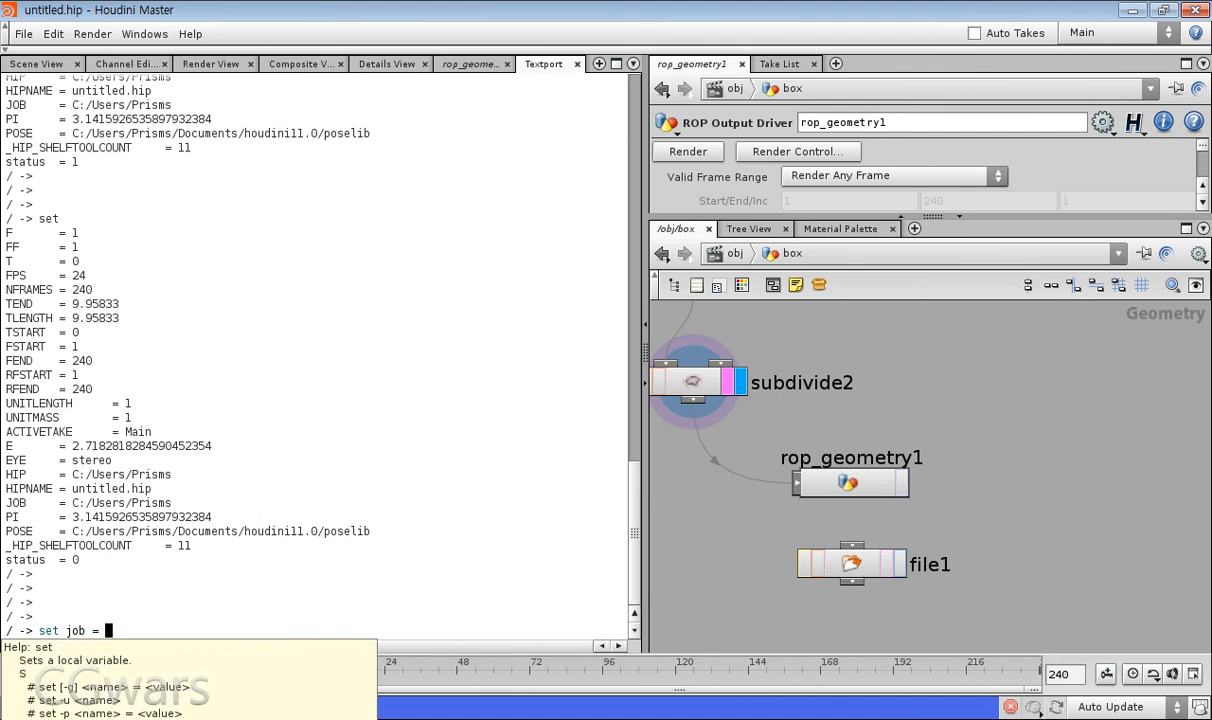
type("c:/Users/Prisms")
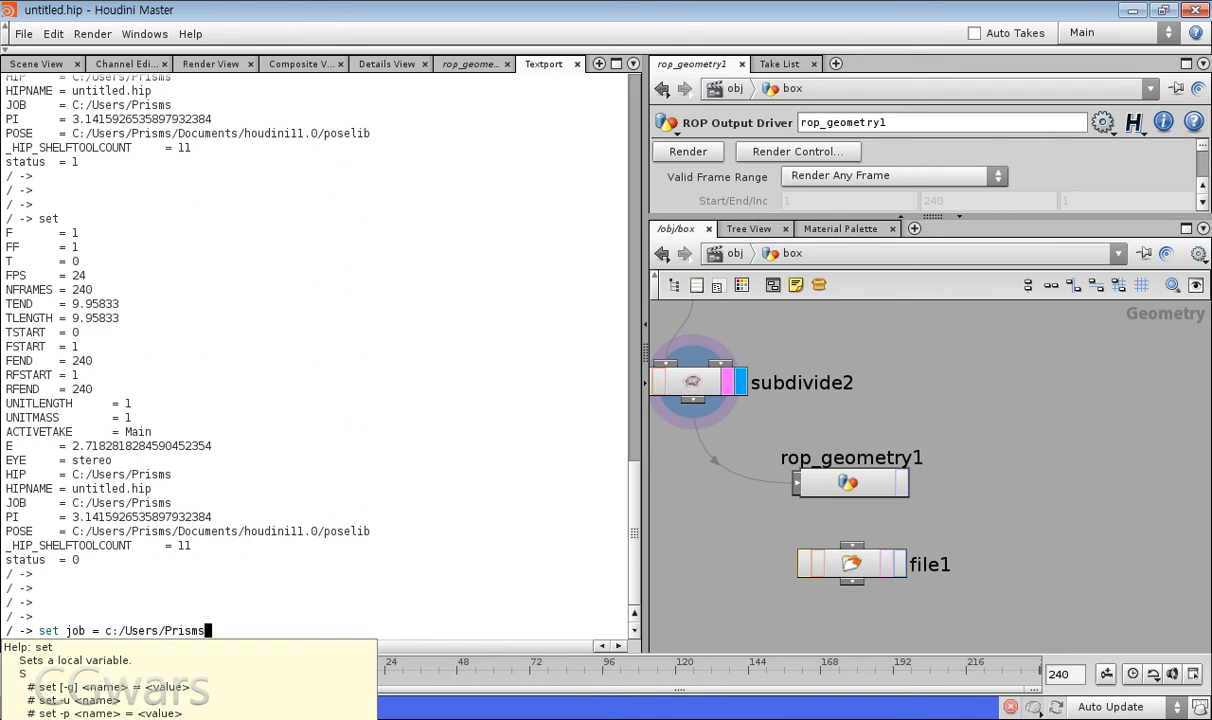
type("/job")
key("Return")
key("Return")
type("set")
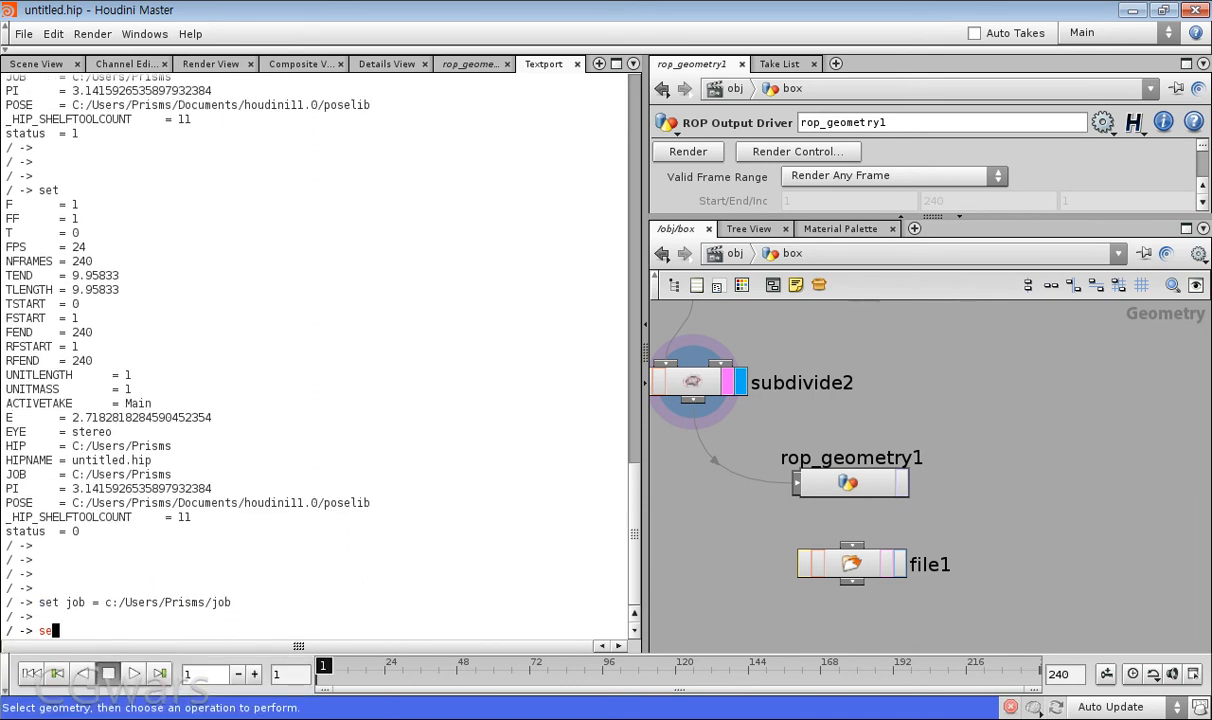
key("Return")
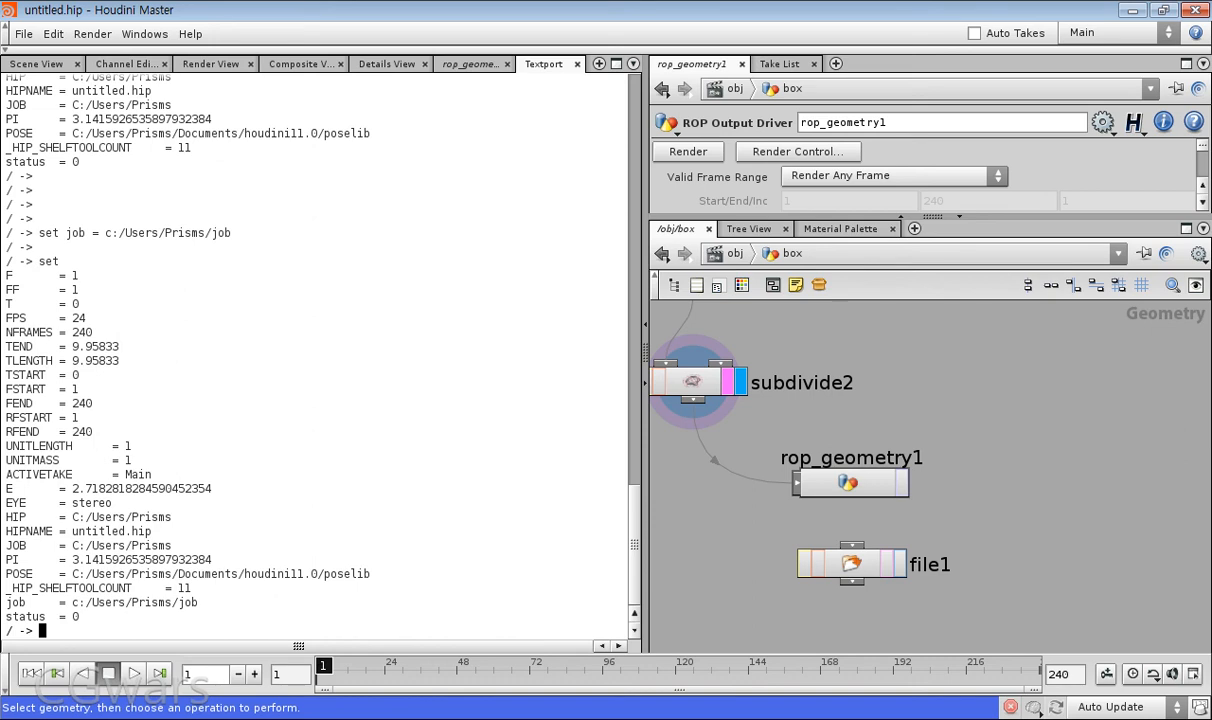
- Reuse the previous assignment to set the uppercase variable JOB to c:/Users/Prisms/job, and list all variables with set
key("Up")
key("Up")
key("Left")
key("Left")
key("Left")
key("Left")
key("Left")
key("Left")
key("Left")
key("Left")
key("Left")
key("Left")
key("Left")
key("Left")
key("Left")
key("Left")
key("Left")
key("Left")
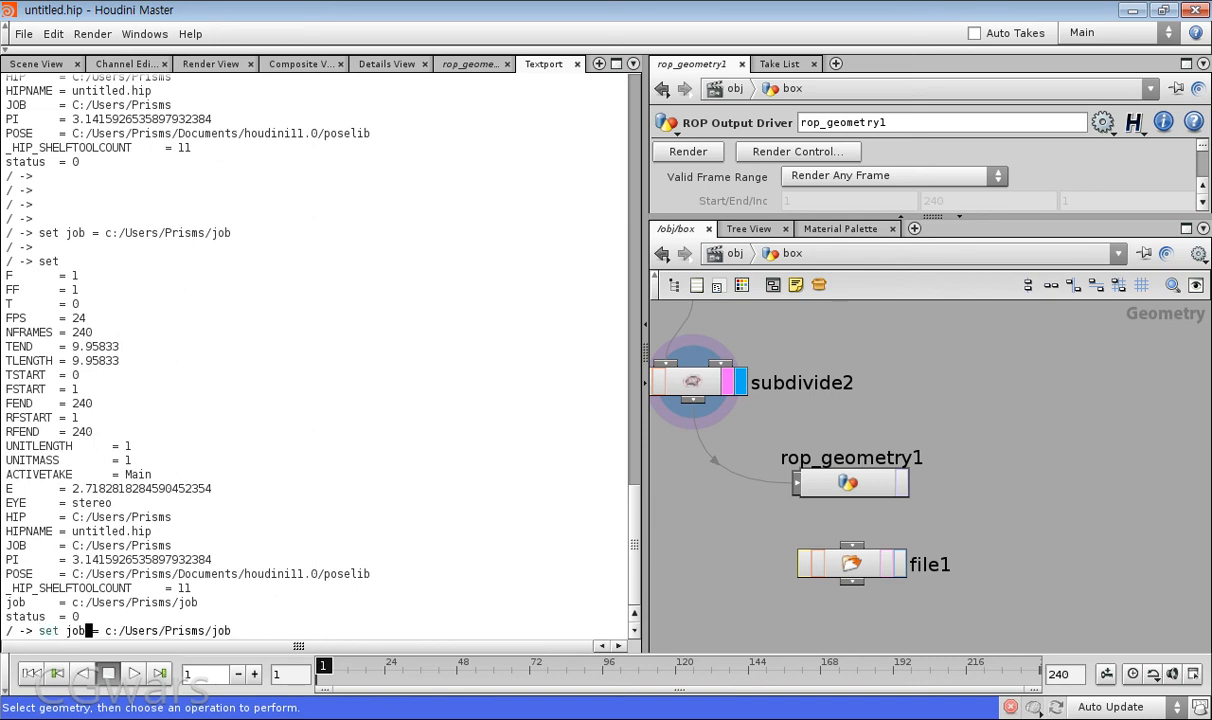
key("BackSpace")
key("BackSpace")
key("BackSpace")
key("BackSpace")
type("JOB")
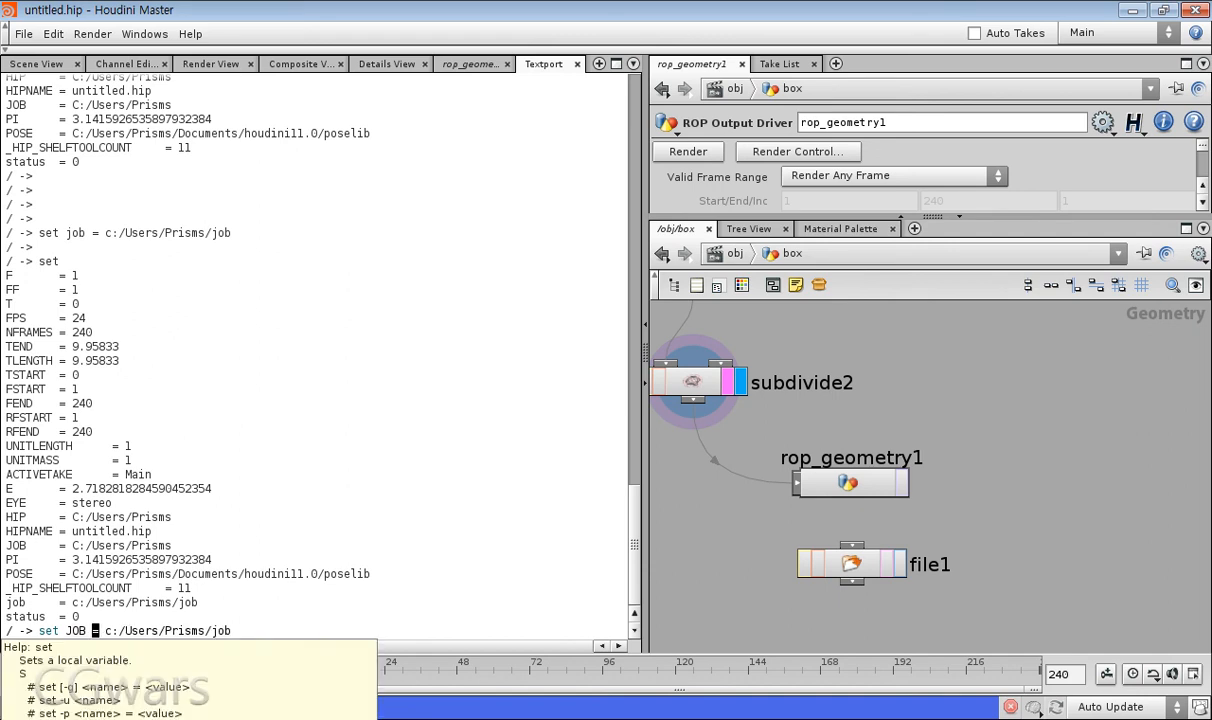
key("Return")
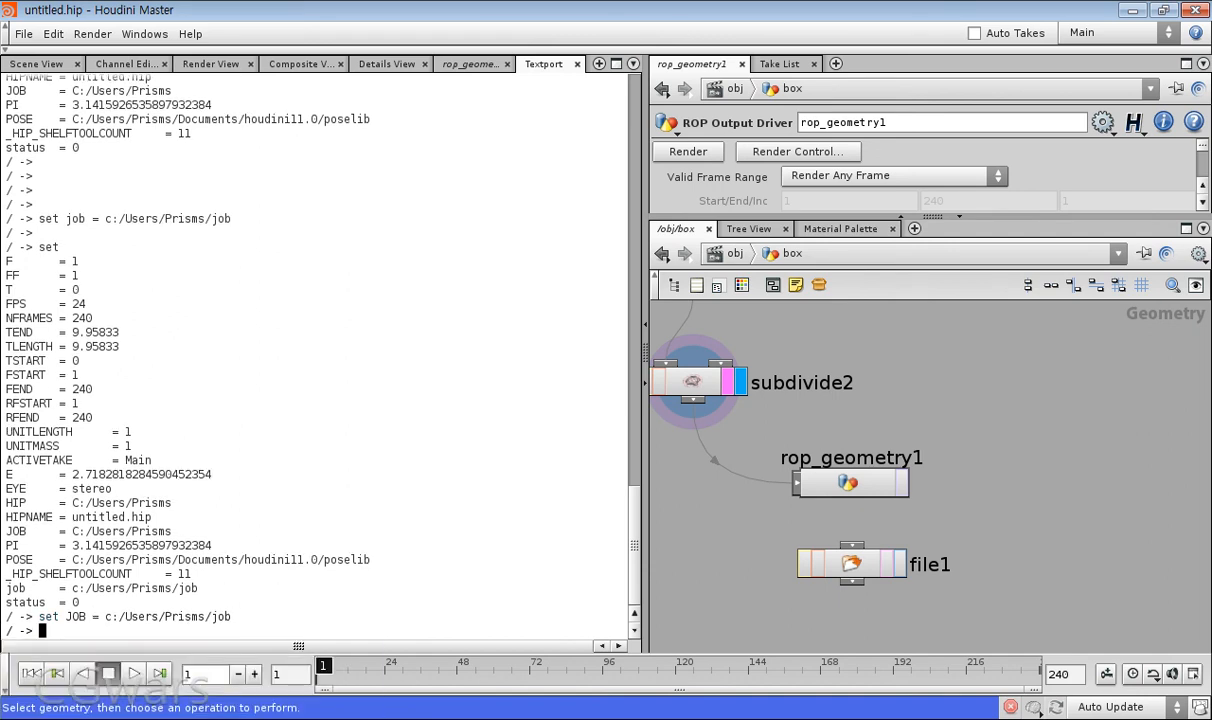
type("set")
key("Return")
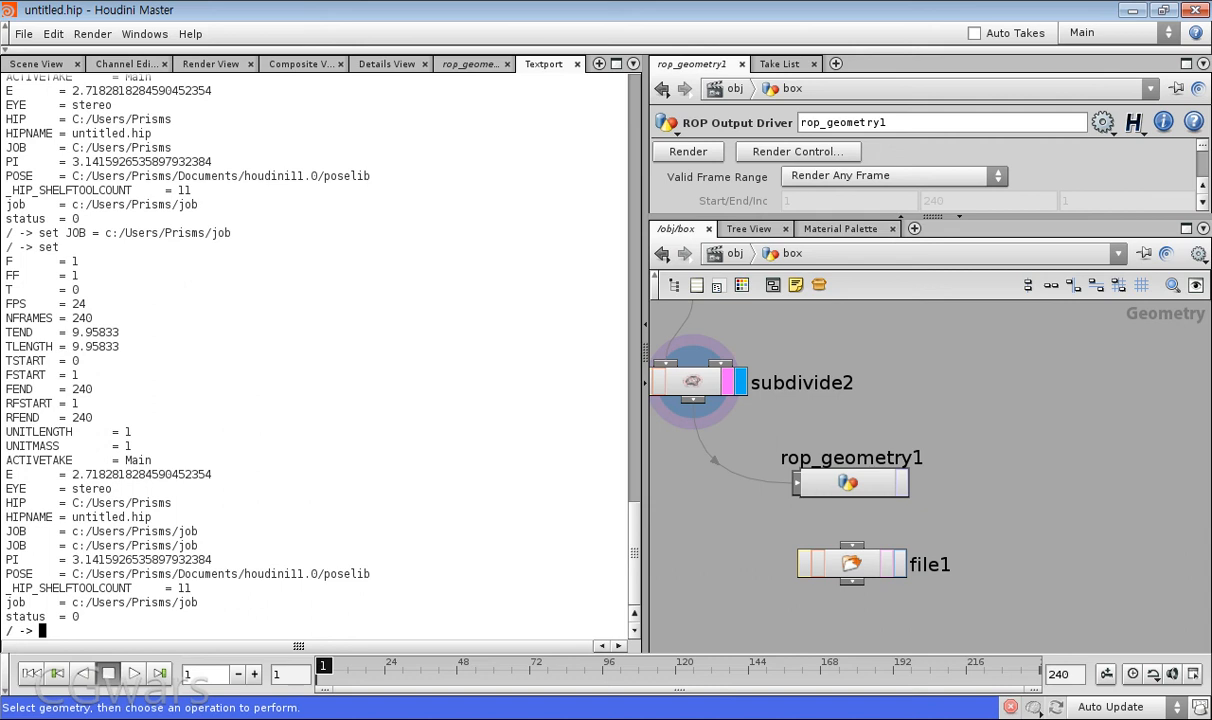
- Print the value of the JOB variable in the Textport with echo $JOB
type("$JON")
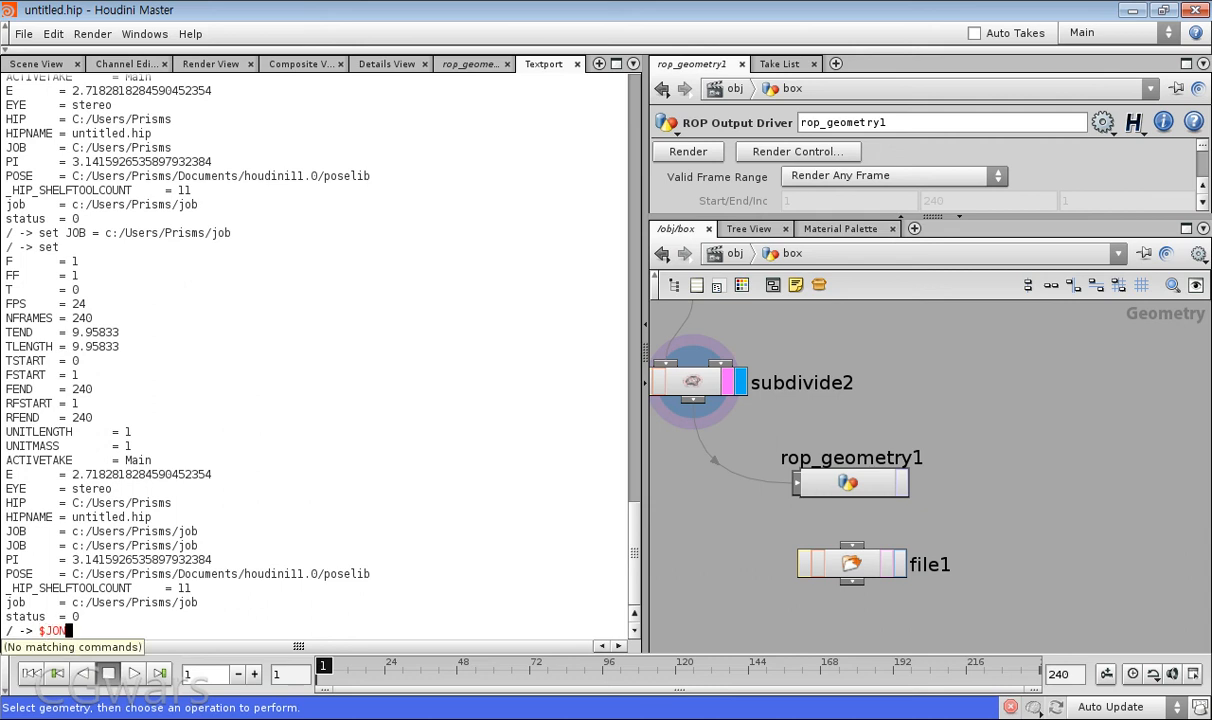
key("BackSpace")
key("BackSpace")
key("BackSpace")
key("BackSpace")
type("ec")
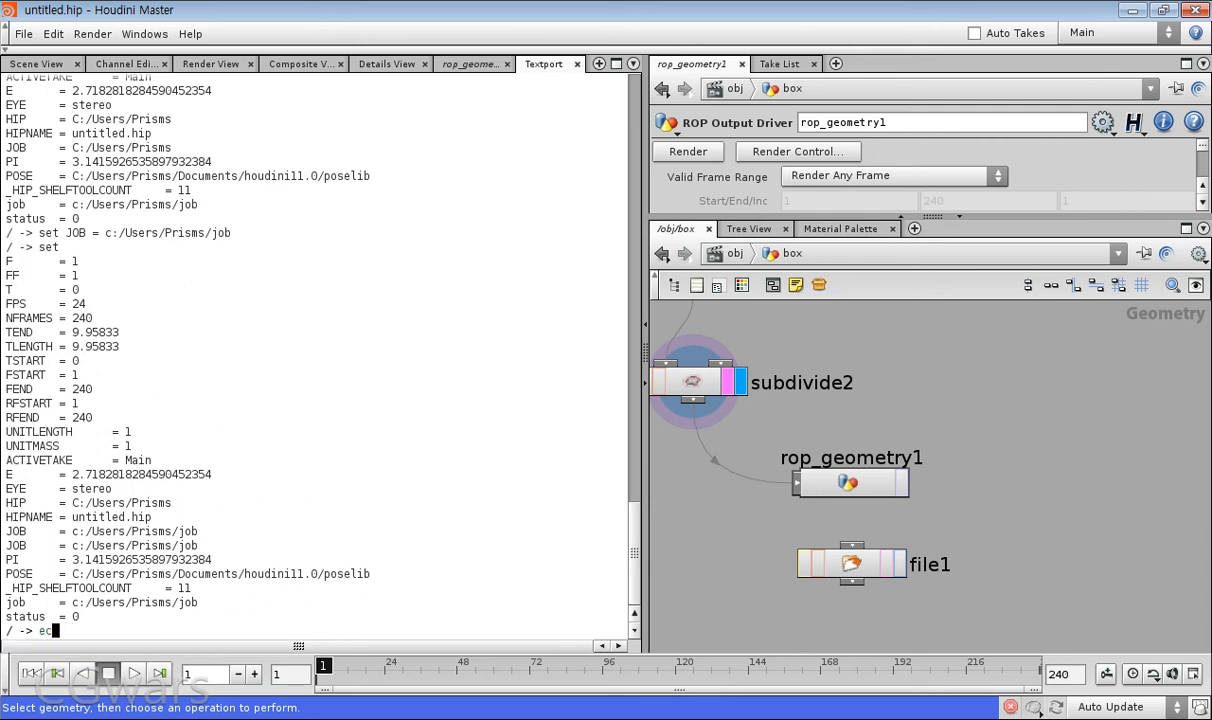
type("ho $JOB")
key("Return")
key("Return")
key("Return")
key("Return")
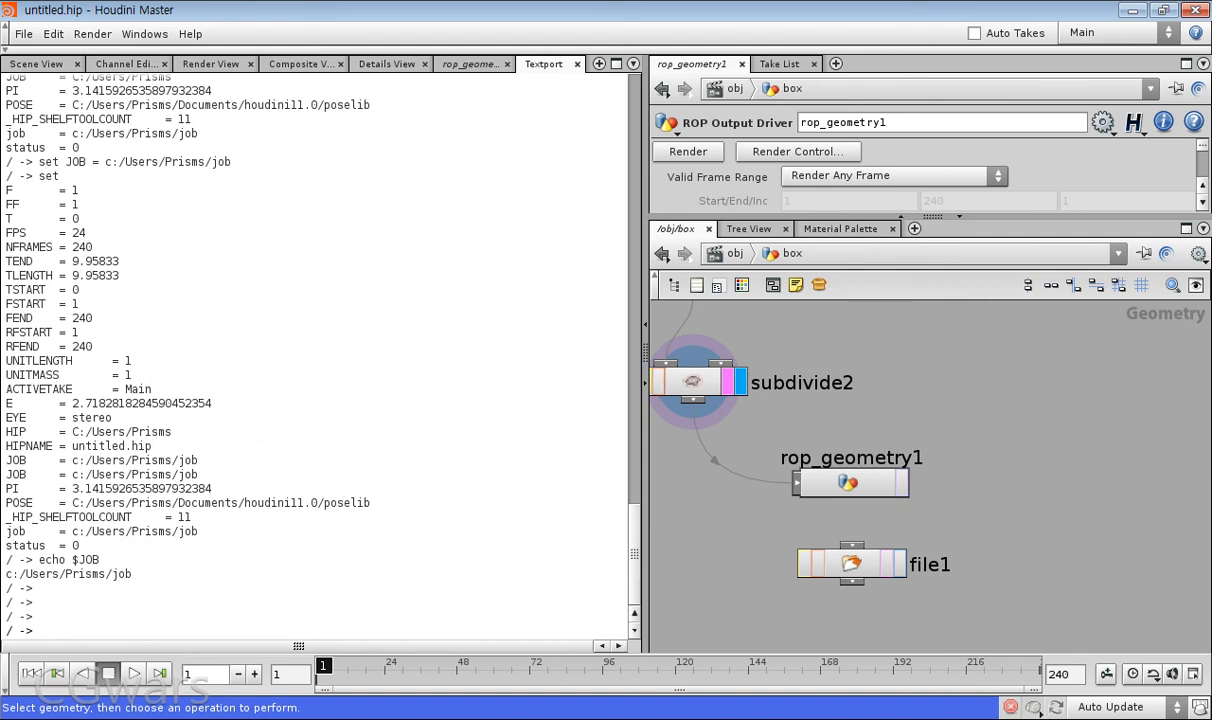
- Set the Output File of rop_geometry1 to $JOB/box_edit.bgeo
left_click(470, 64)
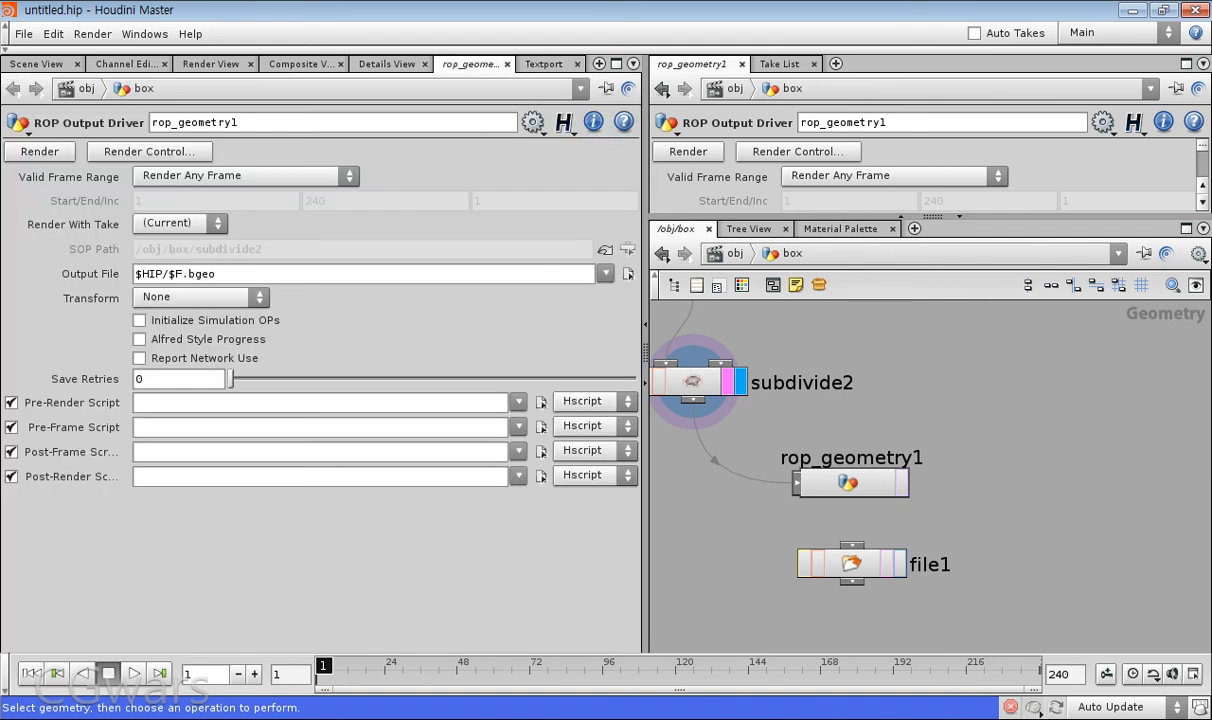
left_click_drag(162, 274, 142, 274)
type("job")
key("BackSpace")
key("BackSpace")
key("BackSpace")
type("JOB")
key("Return")
left_click_drag(168, 274, 183, 274)
type("box_edit")
key("Return")
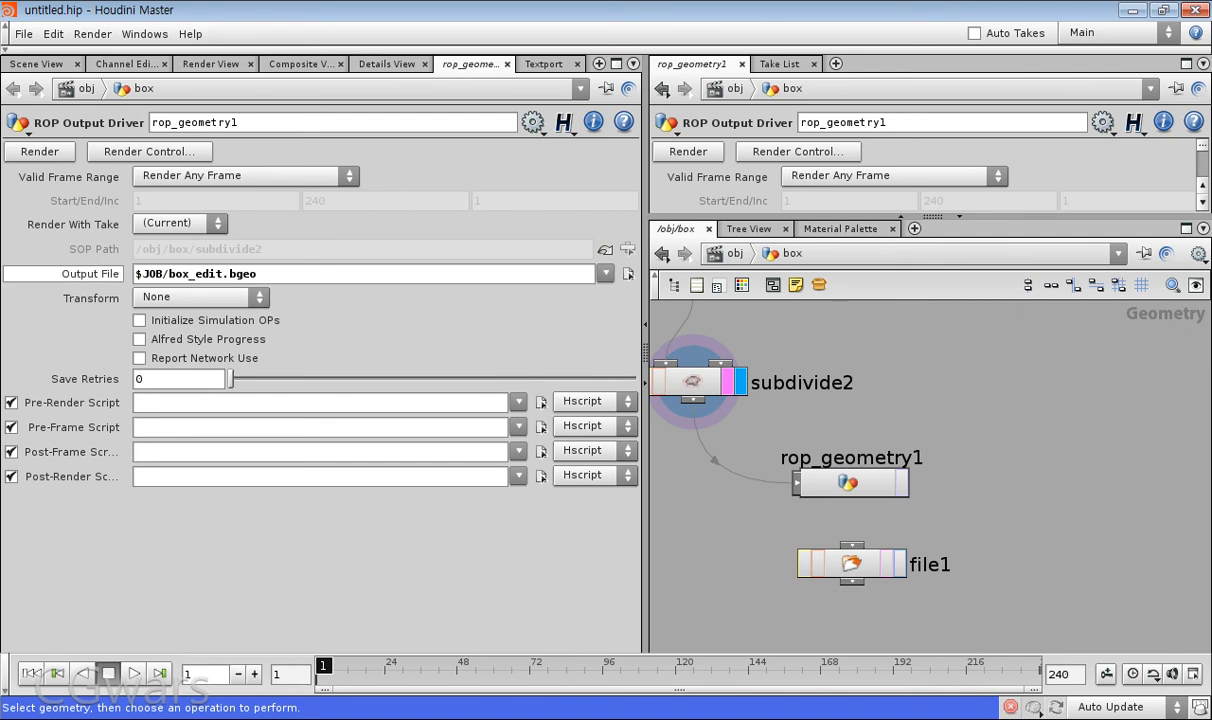
- Toggle the Output File parameter repeatedly between its $JOB expression and evaluated path to examine where the file is written
left_click(264, 274)
key("ctrl+a")
key("Return")
left_click(90, 274)
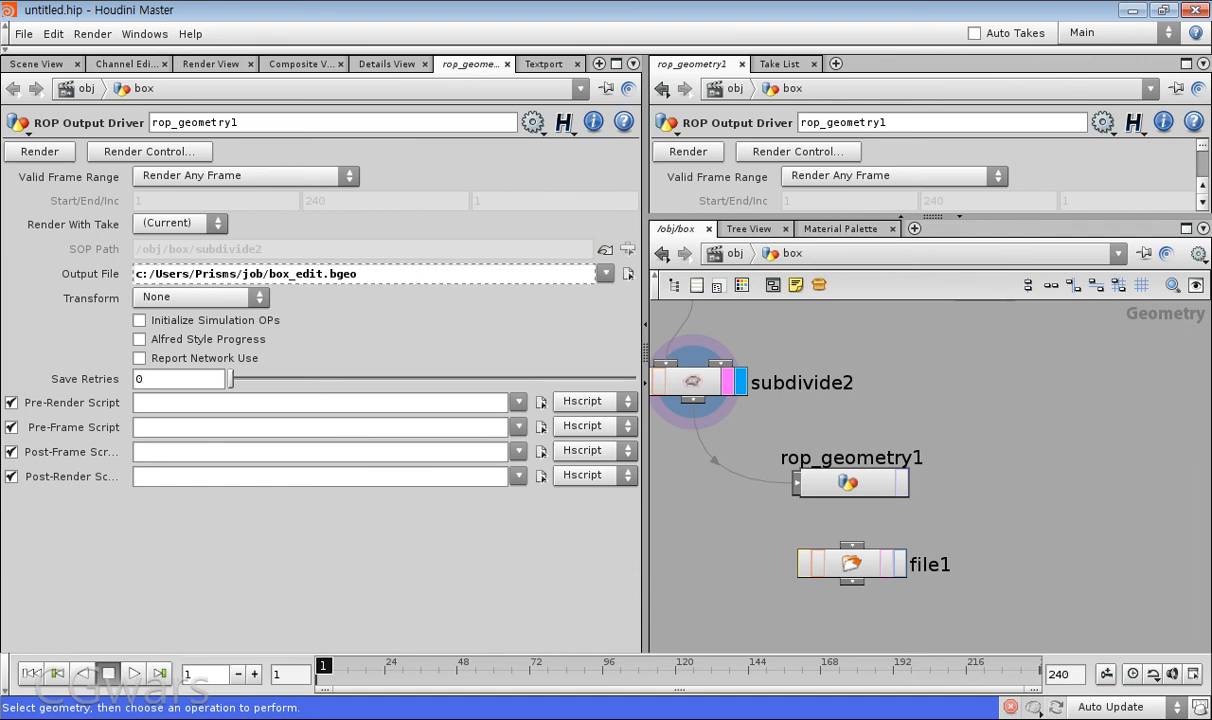
left_click(90, 274)
left_click(90, 274)
left_click(90, 274)
left_click(90, 274)
left_click(90, 274)
left_click(90, 274)
left_click(90, 274)
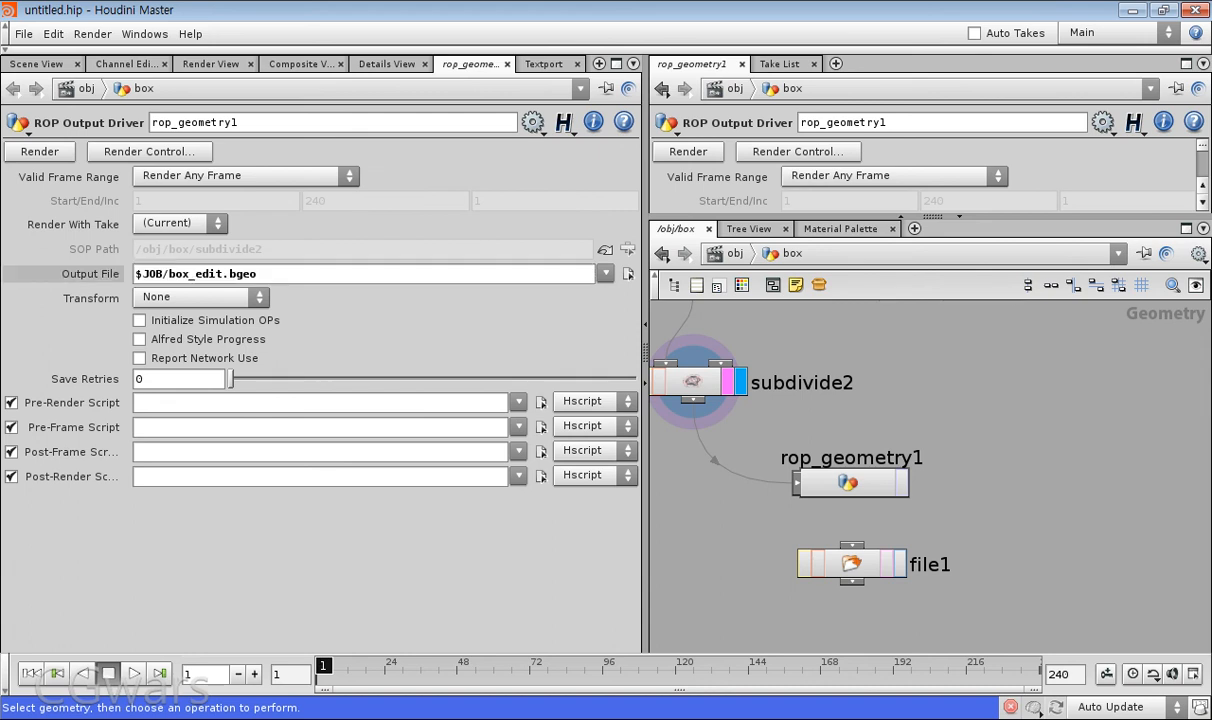
left_click(90, 274)
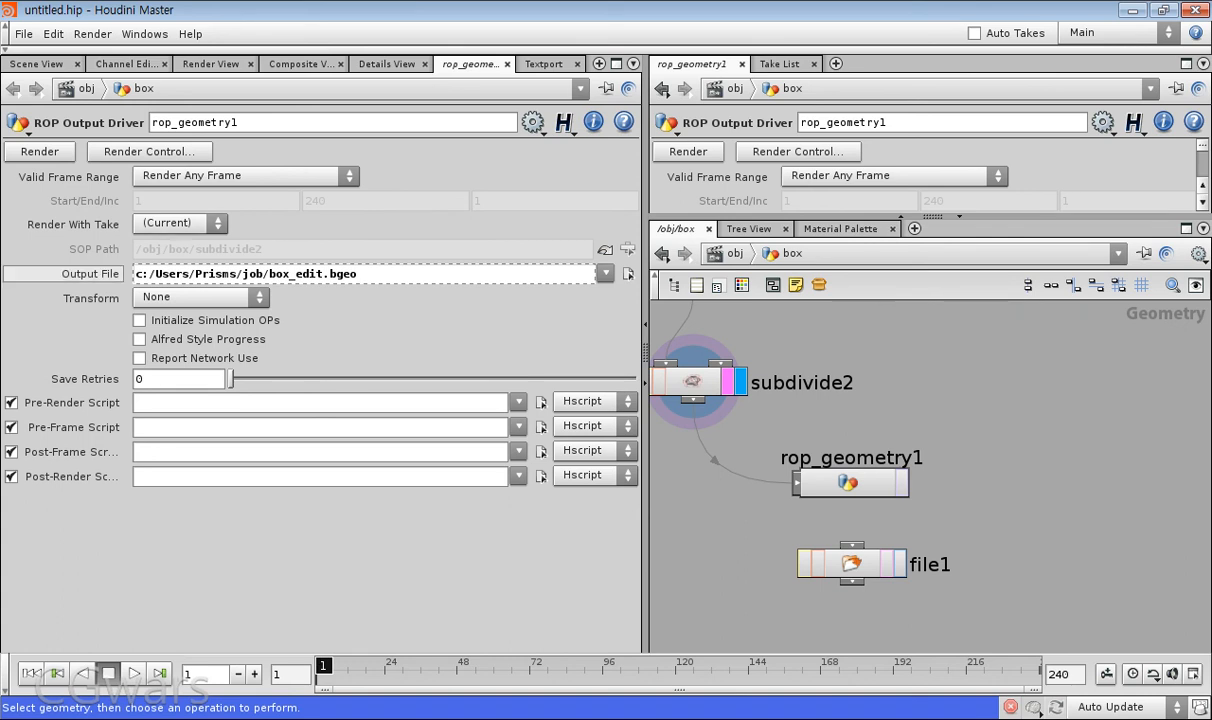
left_click(90, 274)
left_click(90, 274)
left_click(90, 274)
left_click(90, 274)
left_click(90, 274)
left_click(90, 274)
left_click(90, 274)
left_click(90, 274)
left_click(90, 274)
left_click(90, 274)
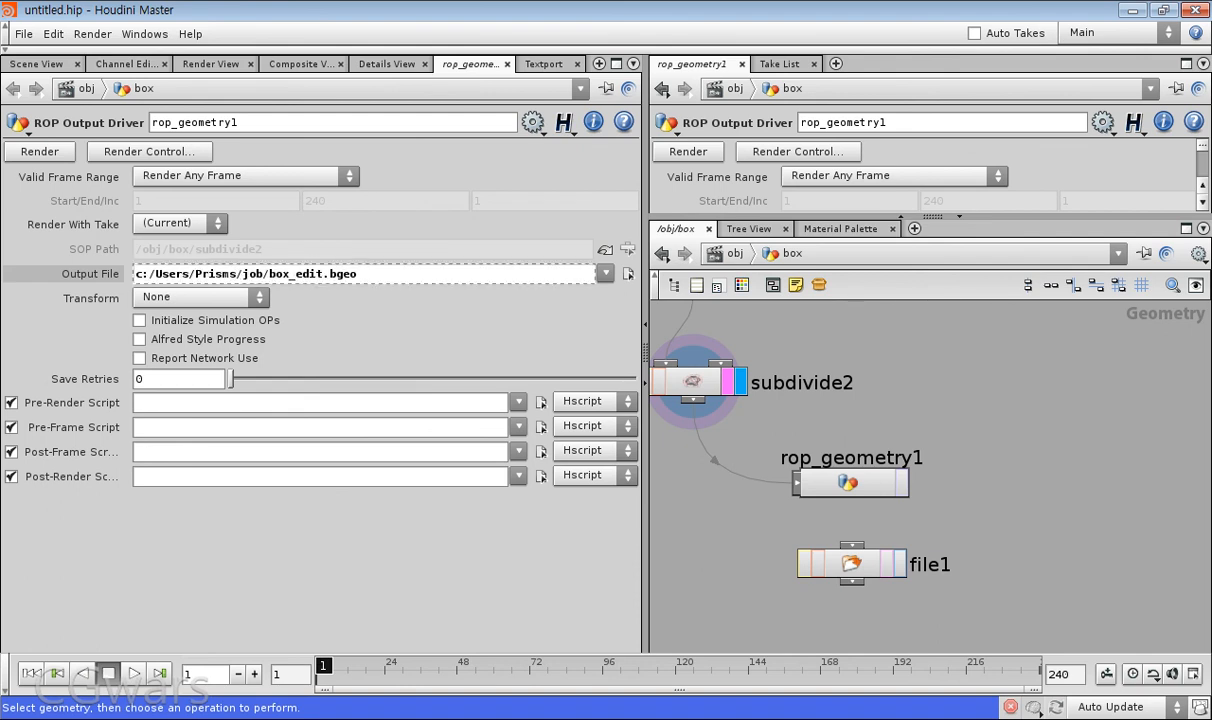
left_click(90, 274)
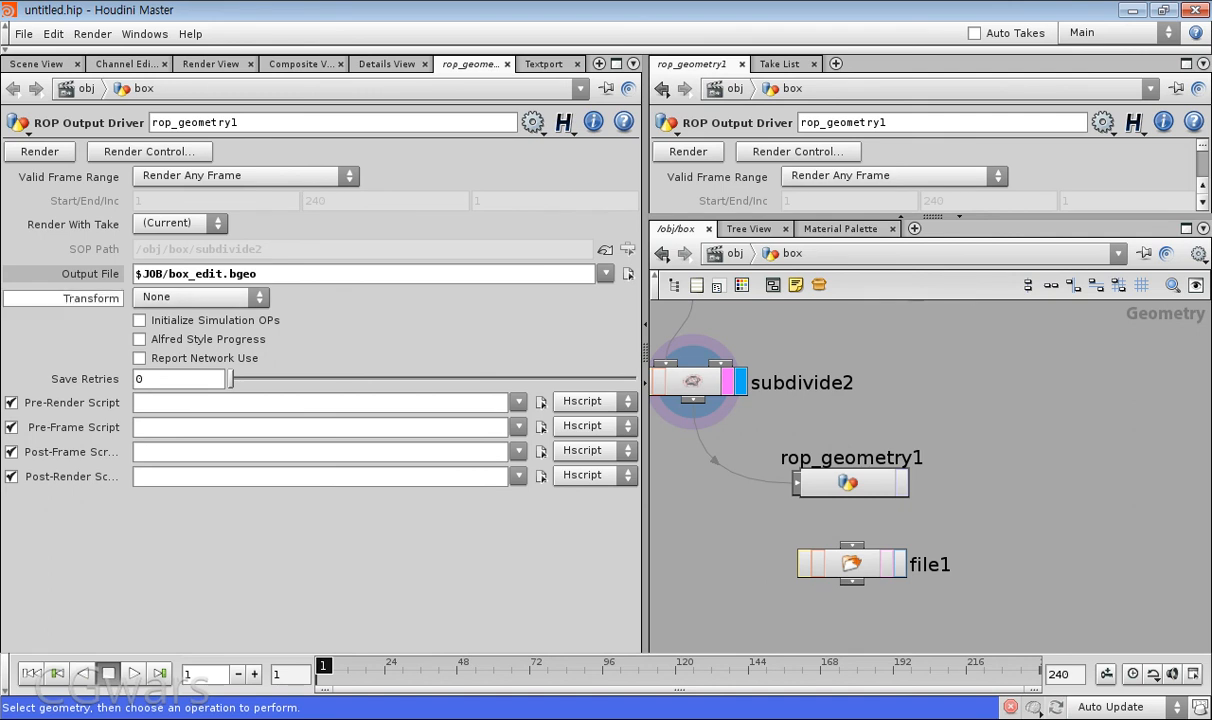
left_click(90, 274)
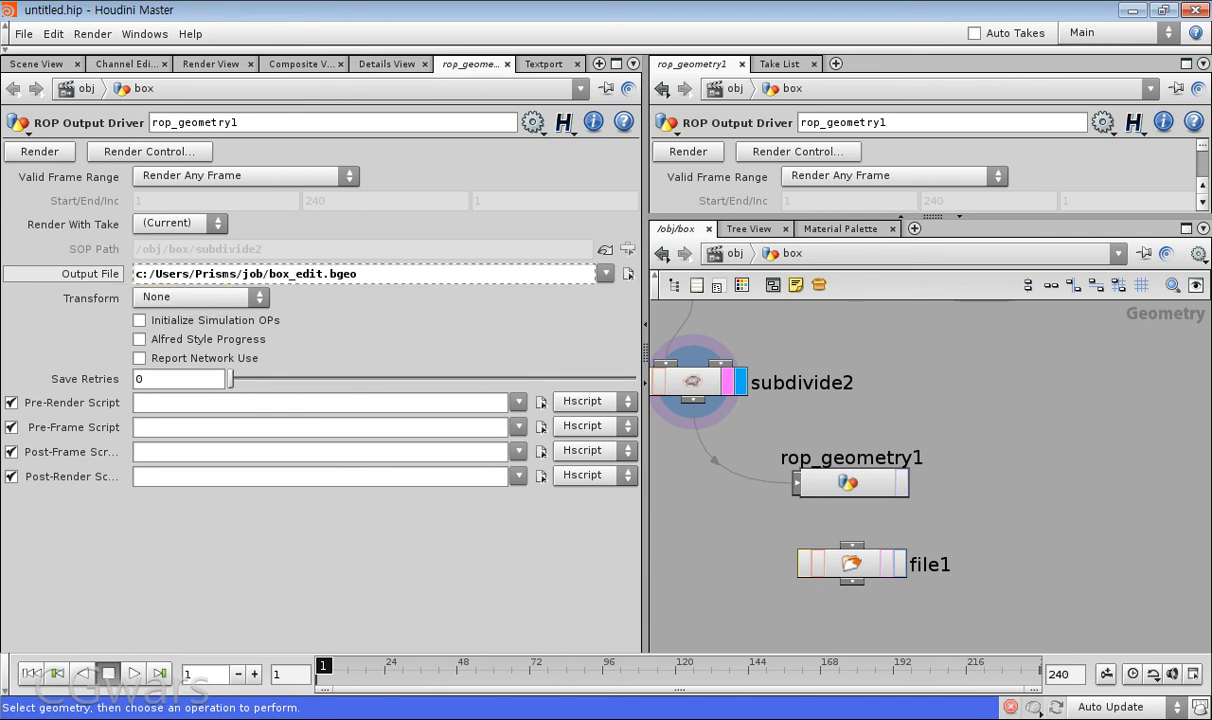
left_click(98, 274)
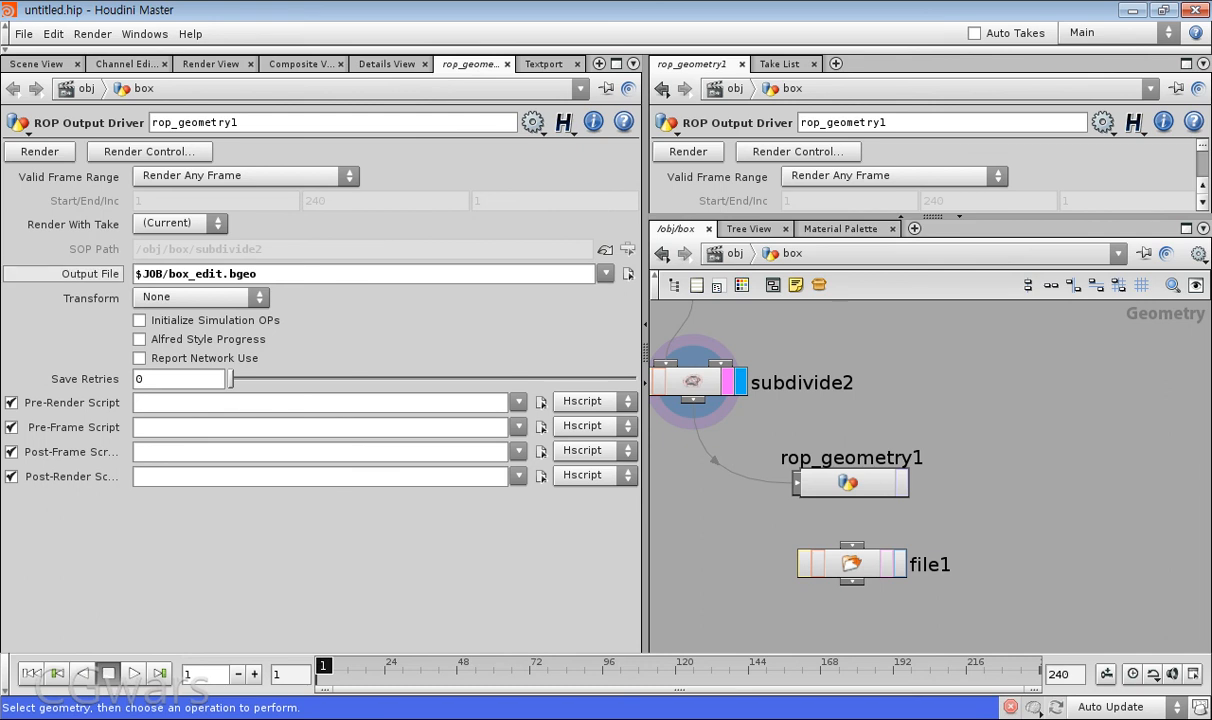
left_click(98, 274)
left_click(98, 274)
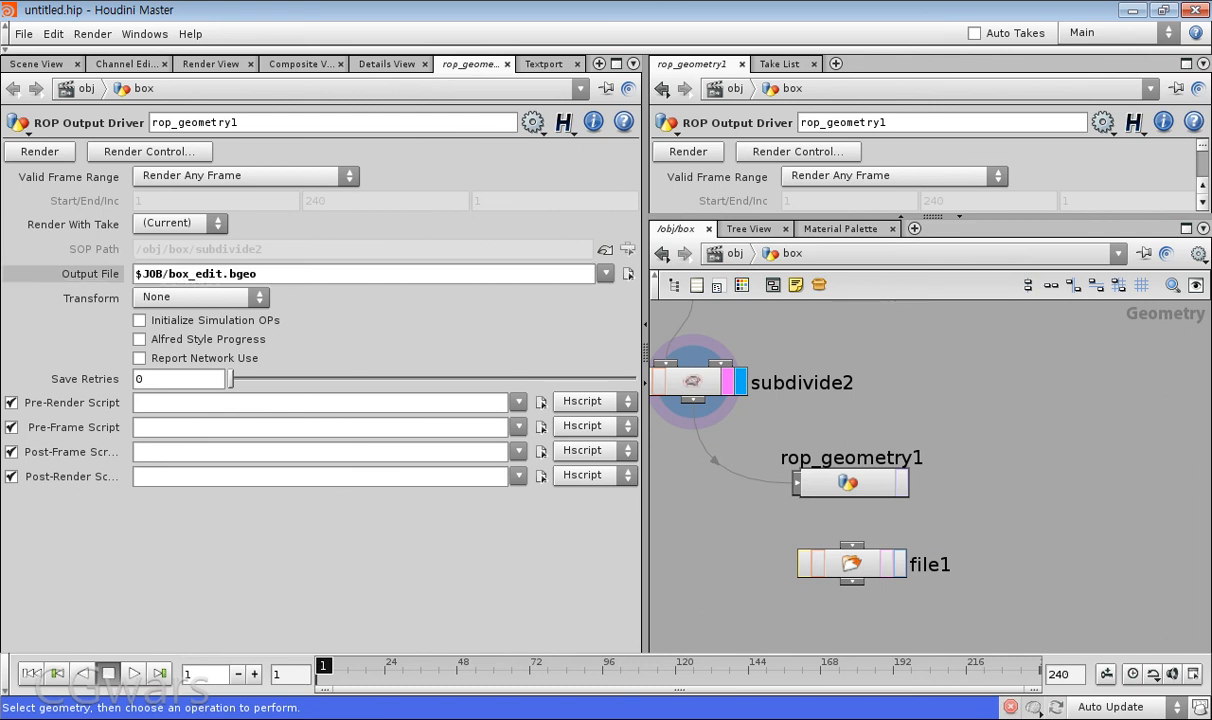
left_click_drag(162, 274, 134, 274)
left_click(168, 274)
left_click(98, 274)
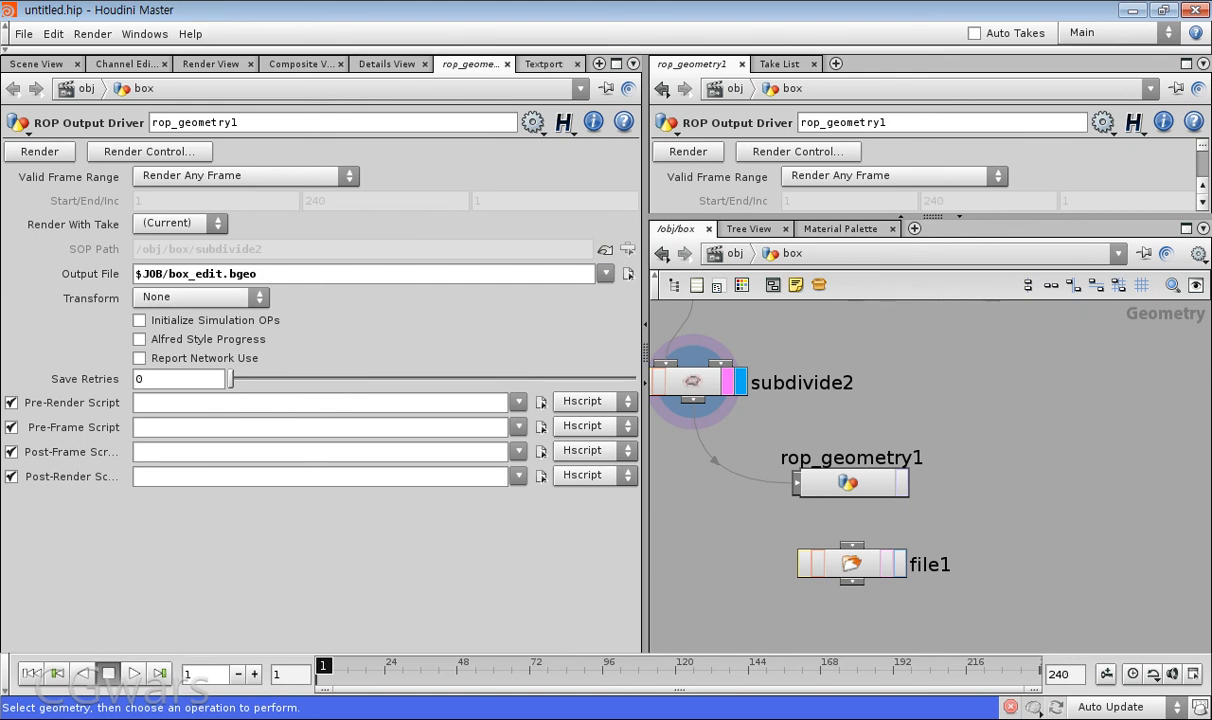
- Render rop_geometry1 to write the geometry file
left_click(543, 63)
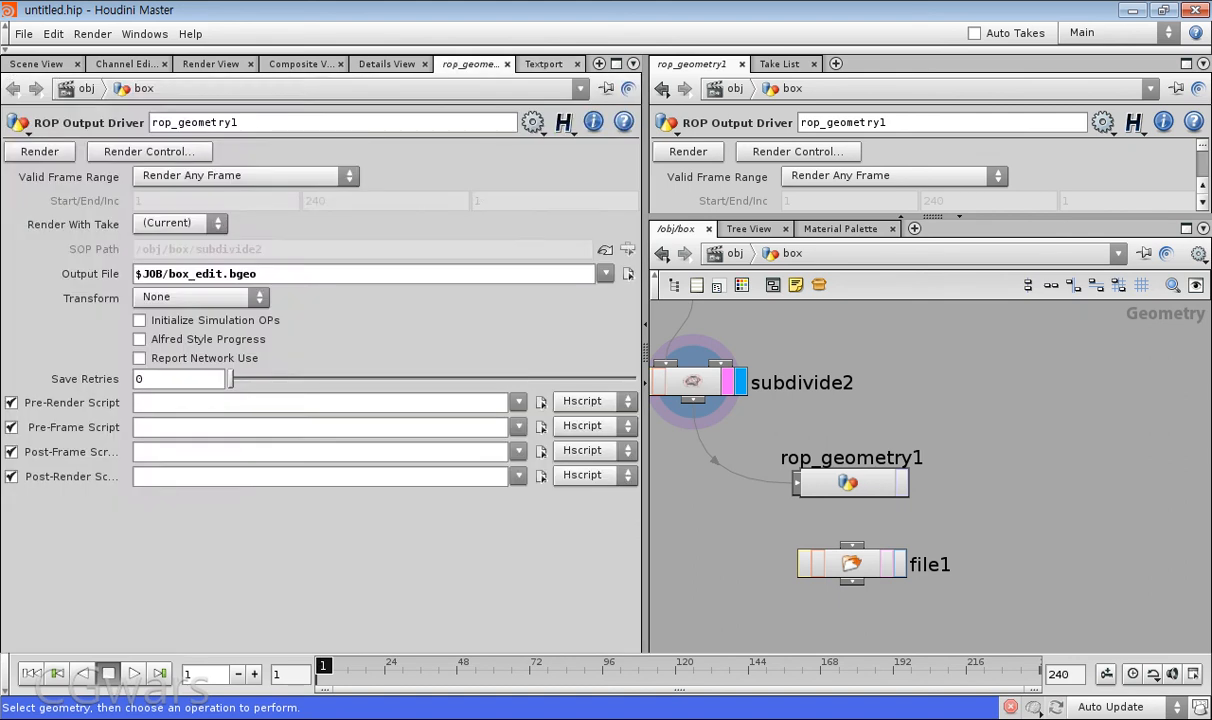
left_click(543, 63)
left_click(471, 63)
left_click(40, 152)
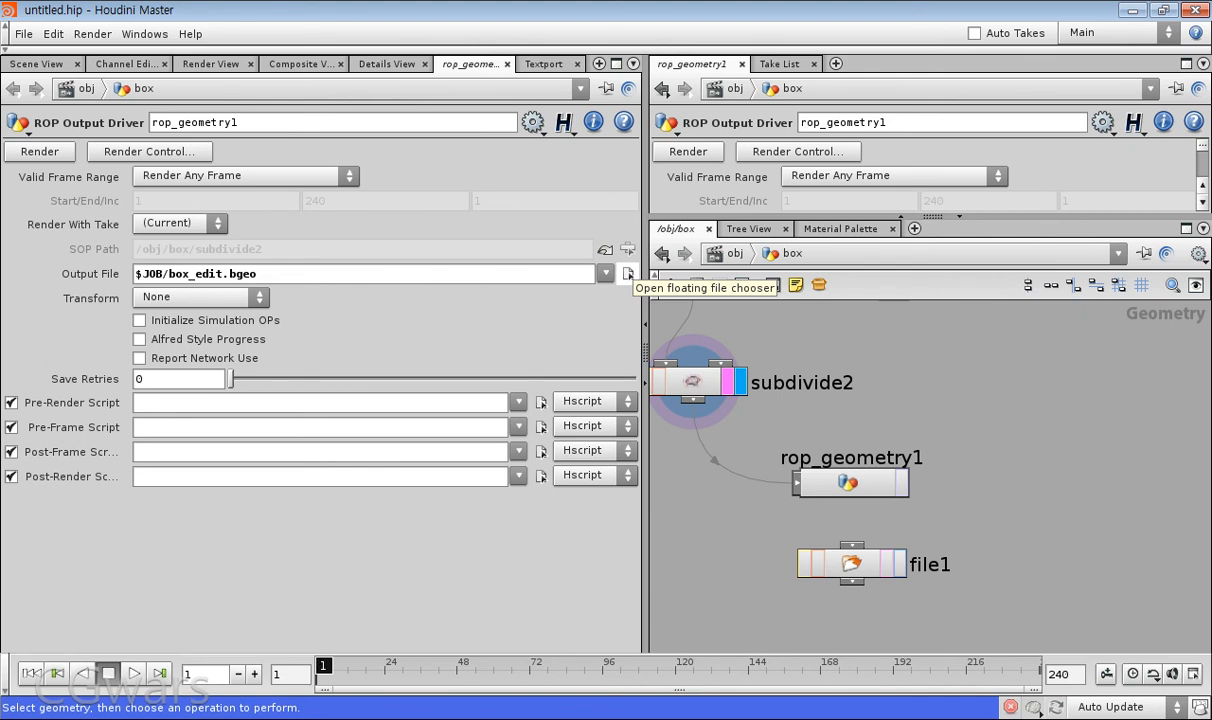
- Choose box_edit.bgeo in the job folder under $JOB as the Output File of rop_geometry1
left_click(628, 274)
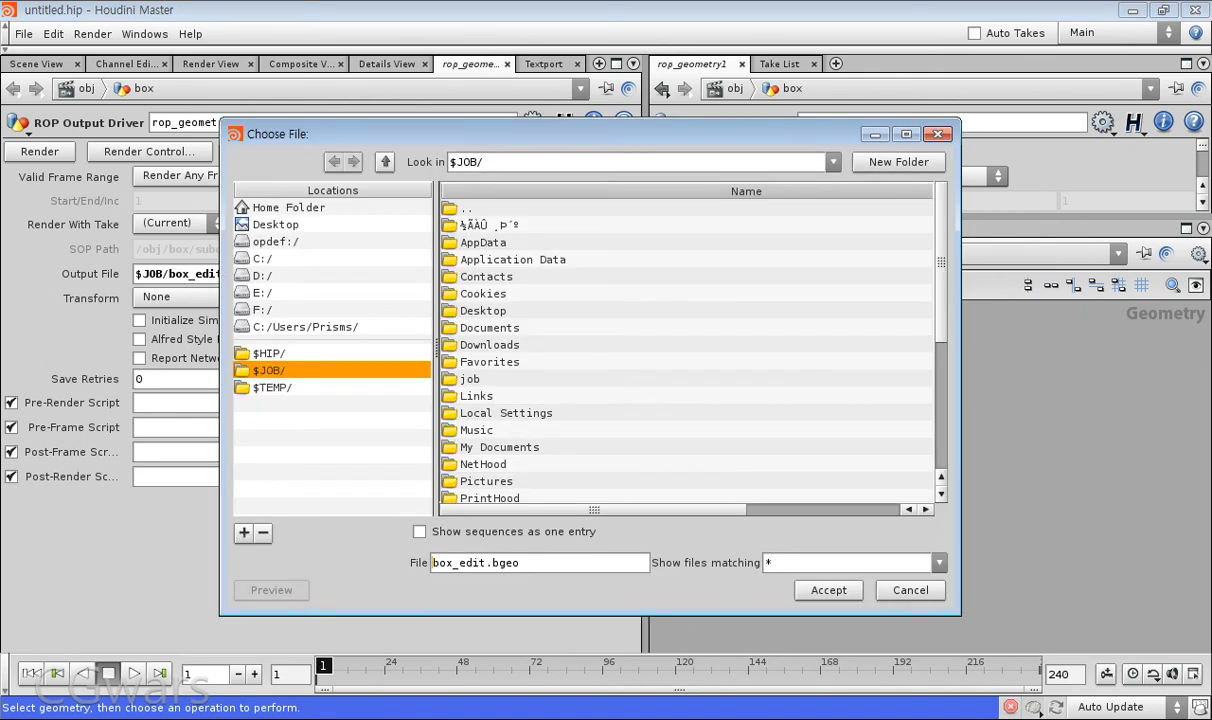
left_click(269, 353)
left_click(269, 370)
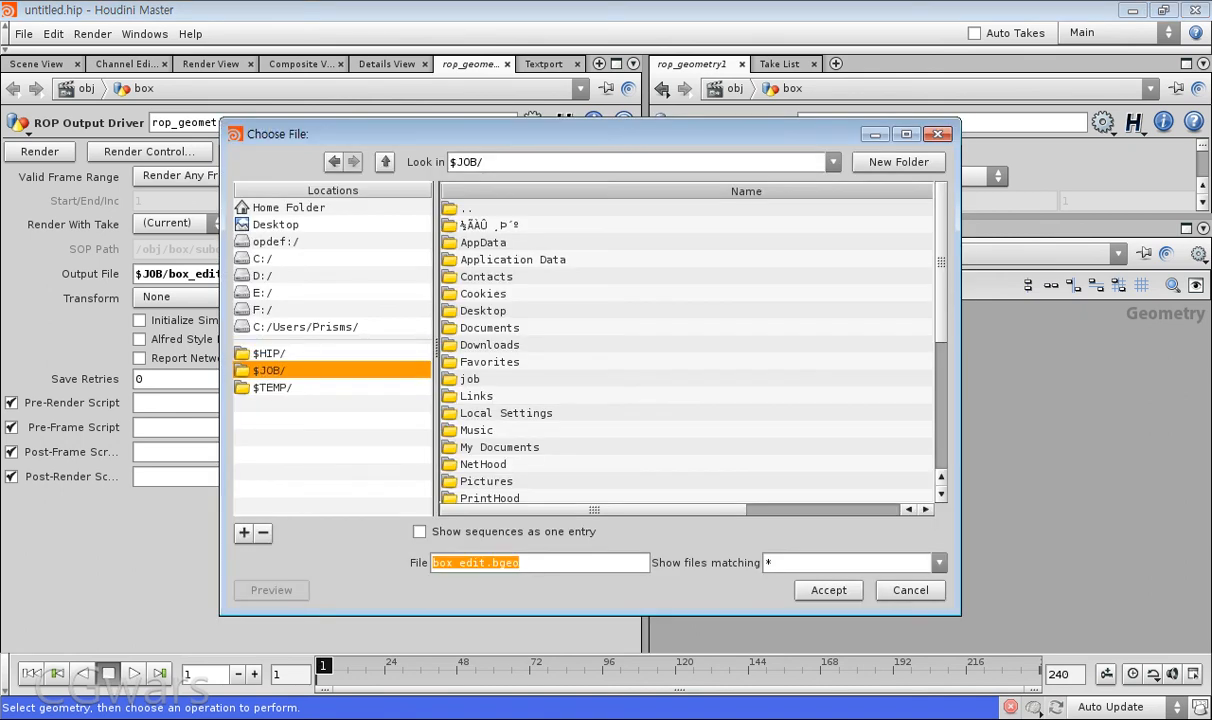
double_click(470, 379)
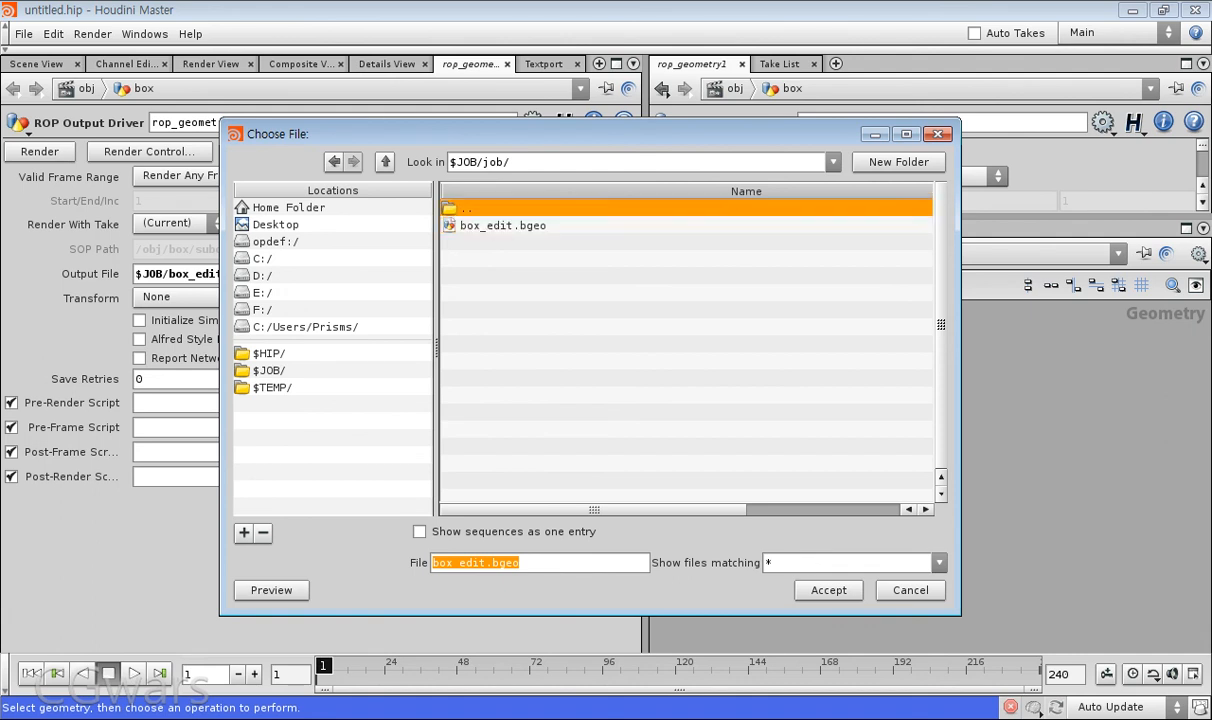
double_click(503, 226)
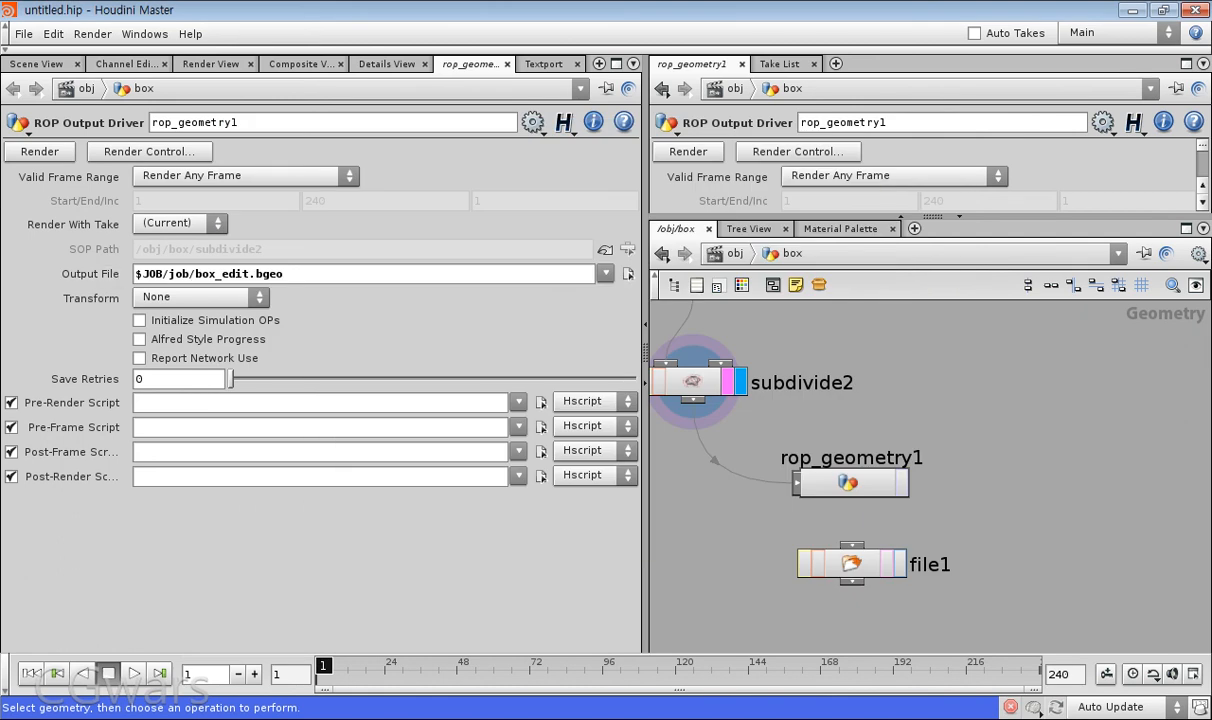
- Set the JOB variable to C:/Users/Prisms/job in Aliases and Variables
left_click(544, 64)
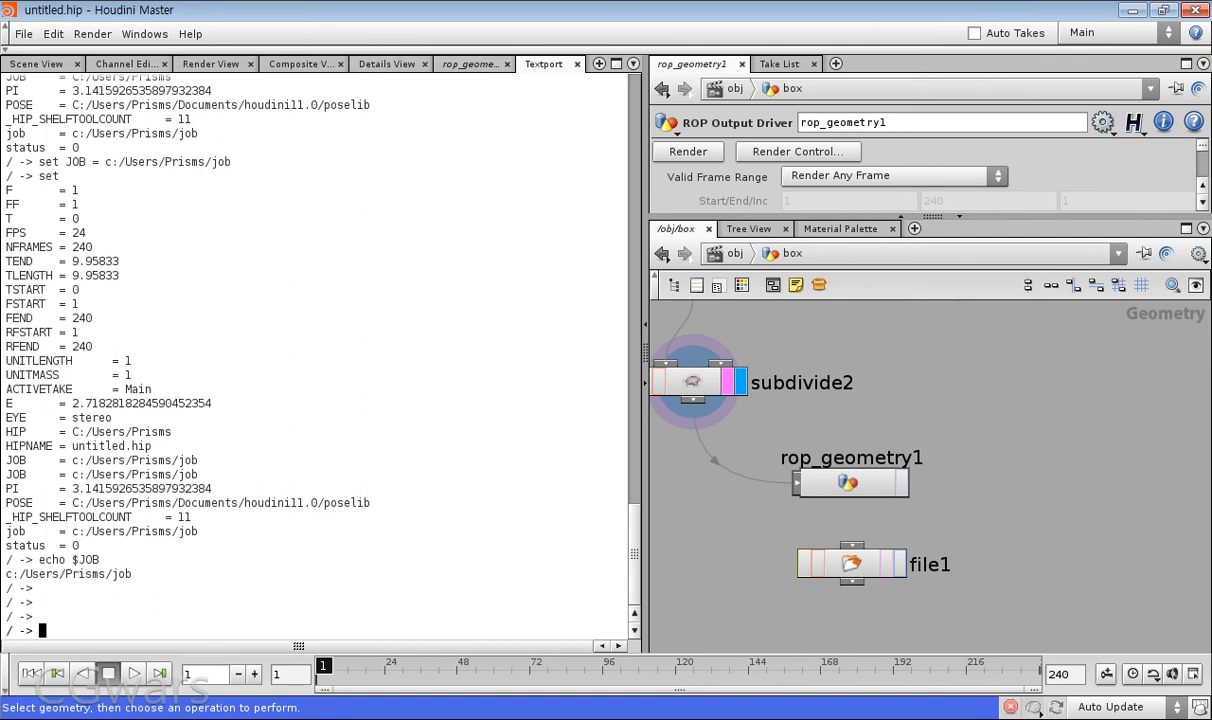
left_click(92, 34)
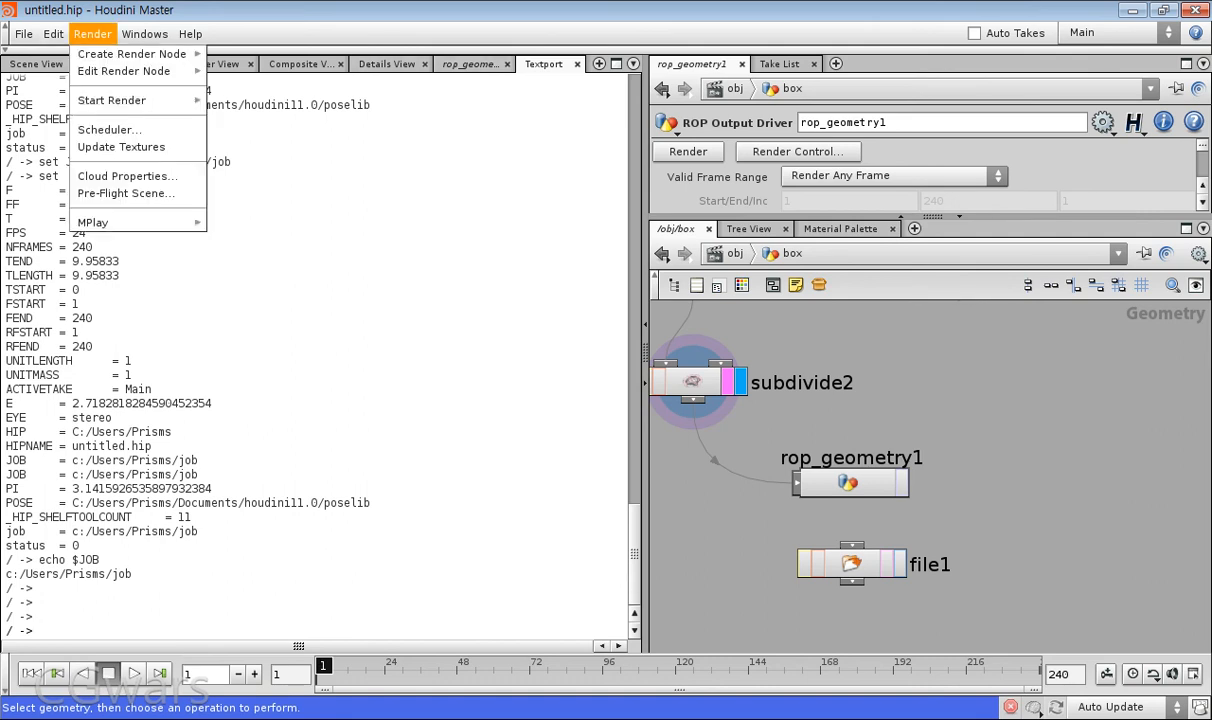
mouse_move(53, 34)
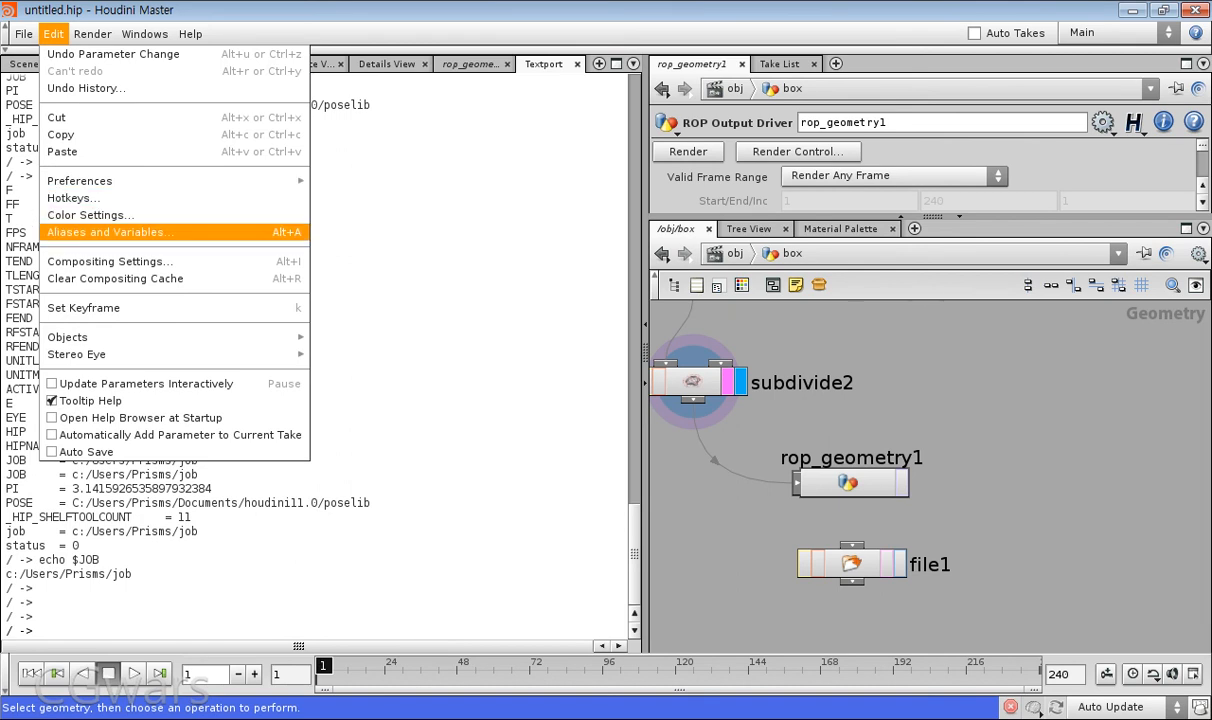
left_click(110, 232)
left_click(420, 301)
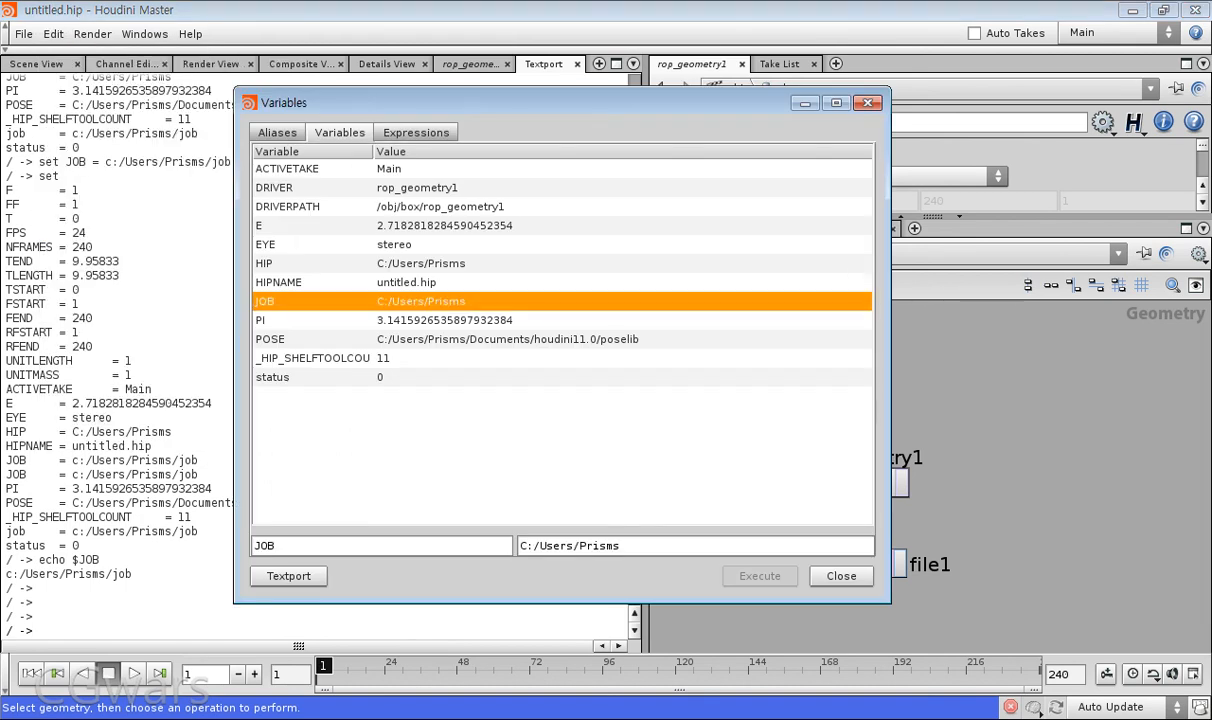
type("/job")
left_click(420, 320)
left_click(420, 301)
type("/job")
key("Return")
key("Return")
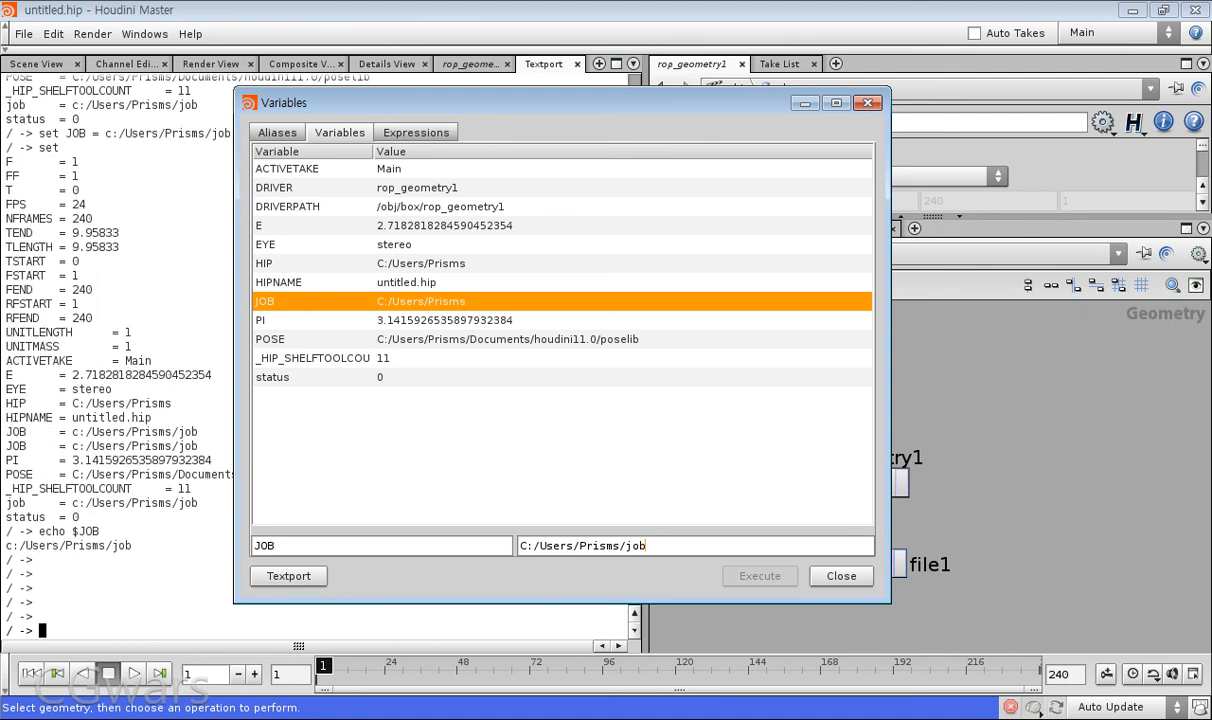
- Recheck the JOB entry in the variables list, close the dialog, and print its value with echo $JOB
left_click_drag(440, 103, 422, 86)
left_click(398, 115)
left_click(322, 115)
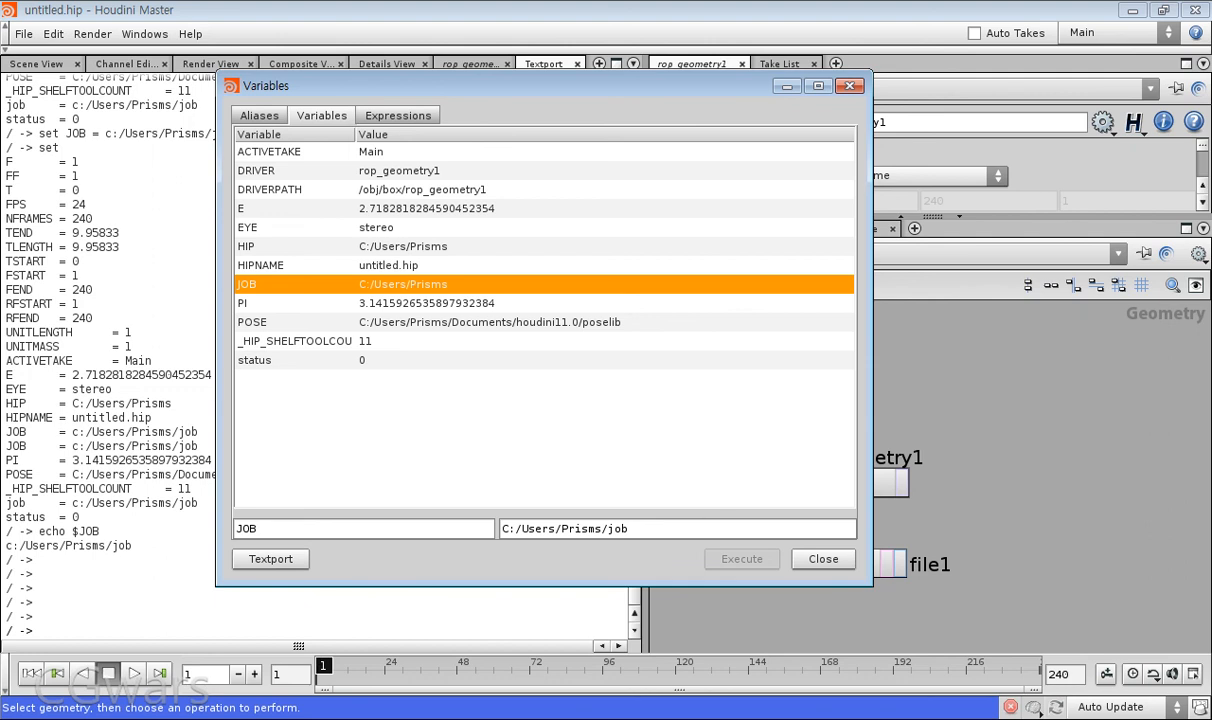
left_click(388, 265)
left_click(388, 284)
left_click(823, 559)
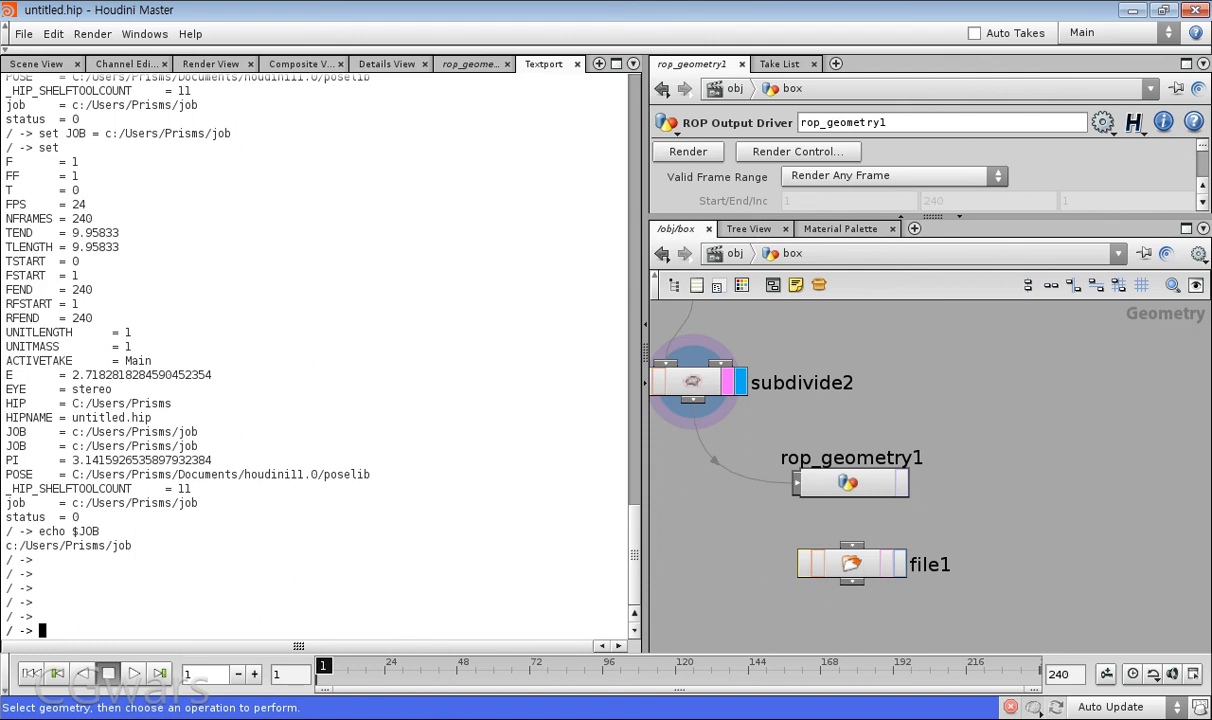
type("echo $JOB")
key("Return")
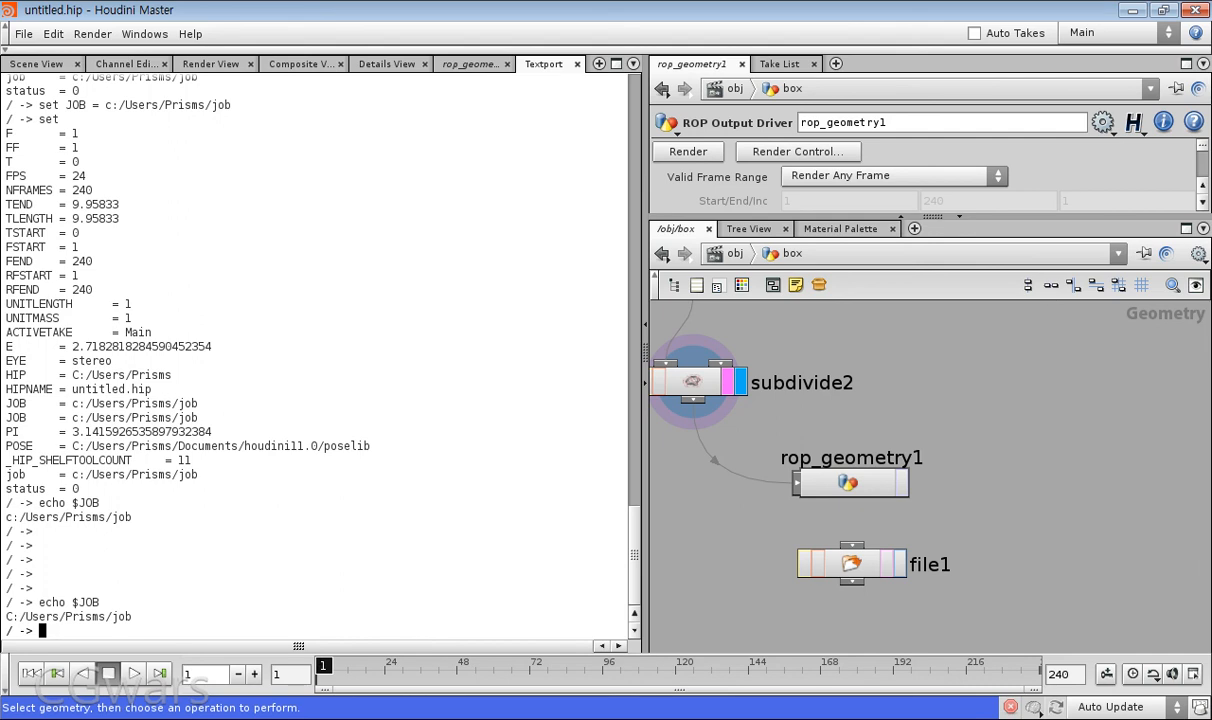
- Enlarge the parameter pane, then review the JOB entry and the alias list in Aliases and Variables
left_click_drag(932, 217, 932, 365)
left_click(53, 34)
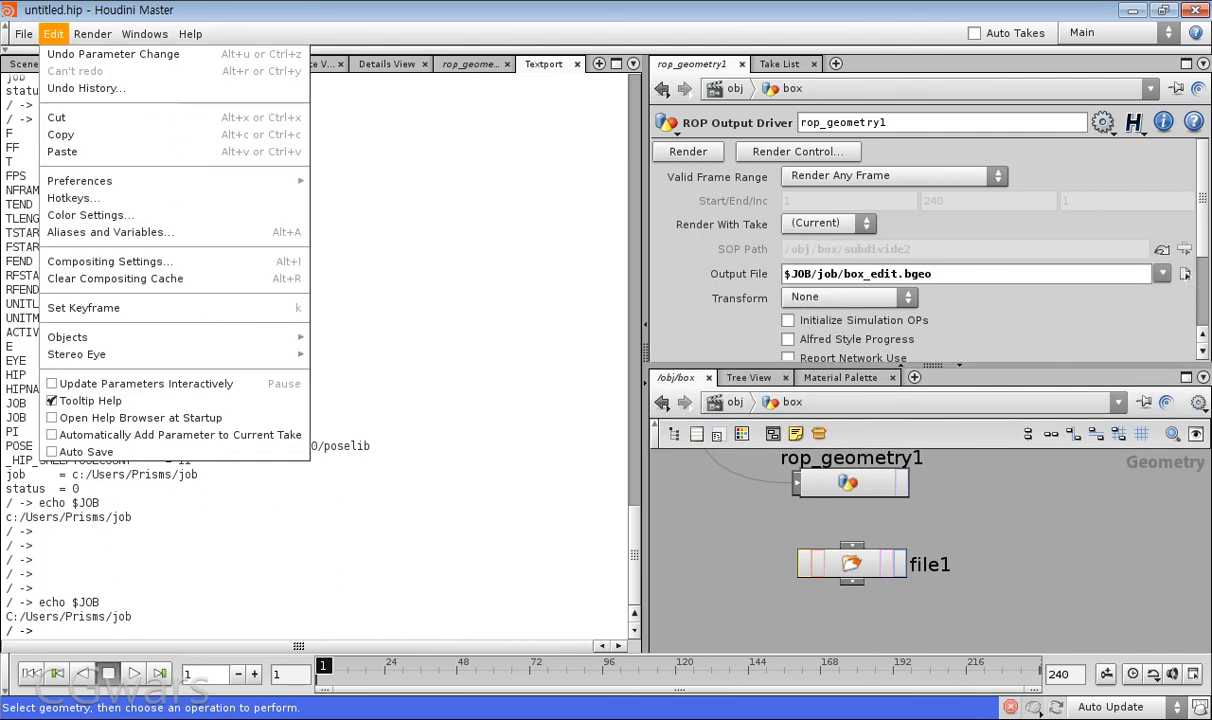
left_click(110, 232)
left_click(300, 303)
left_click(300, 284)
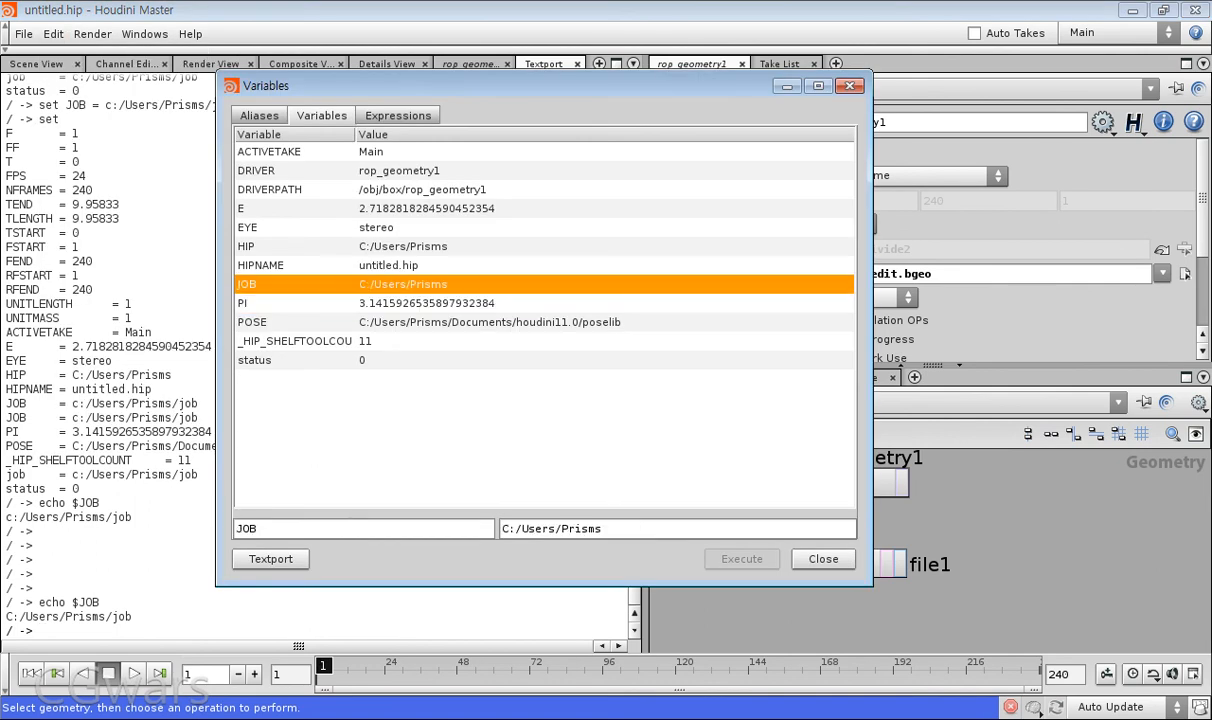
left_click(259, 116)
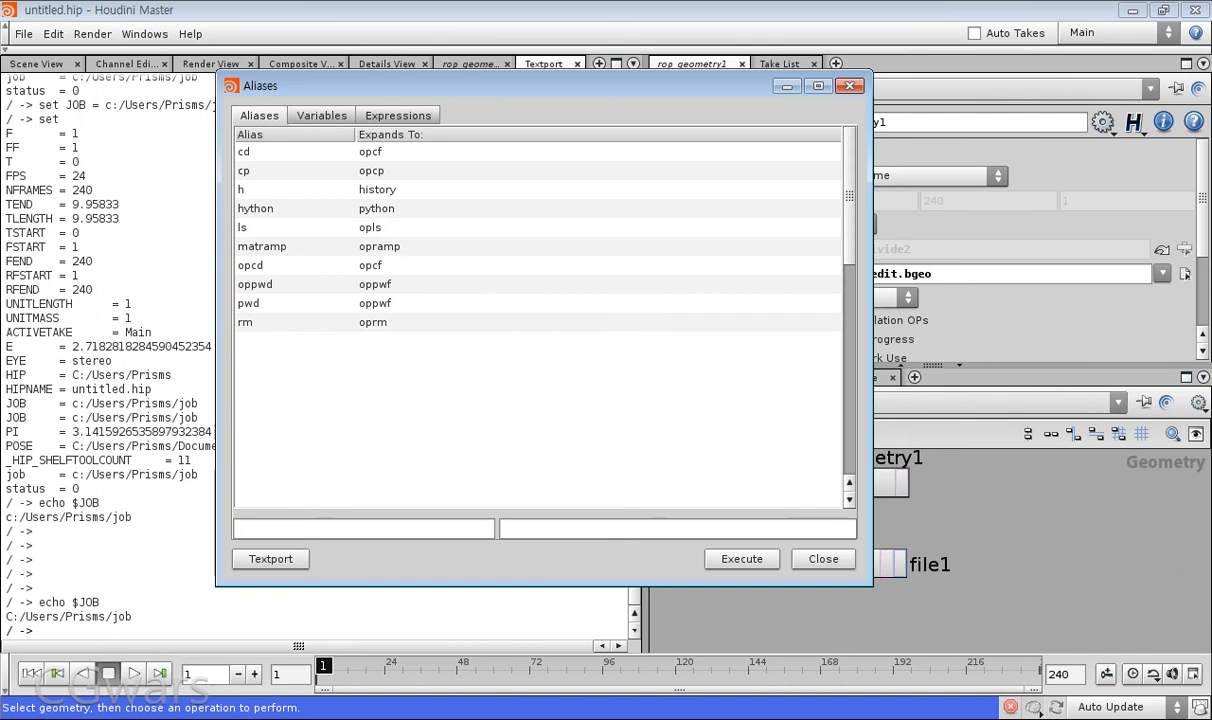
left_click(321, 116)
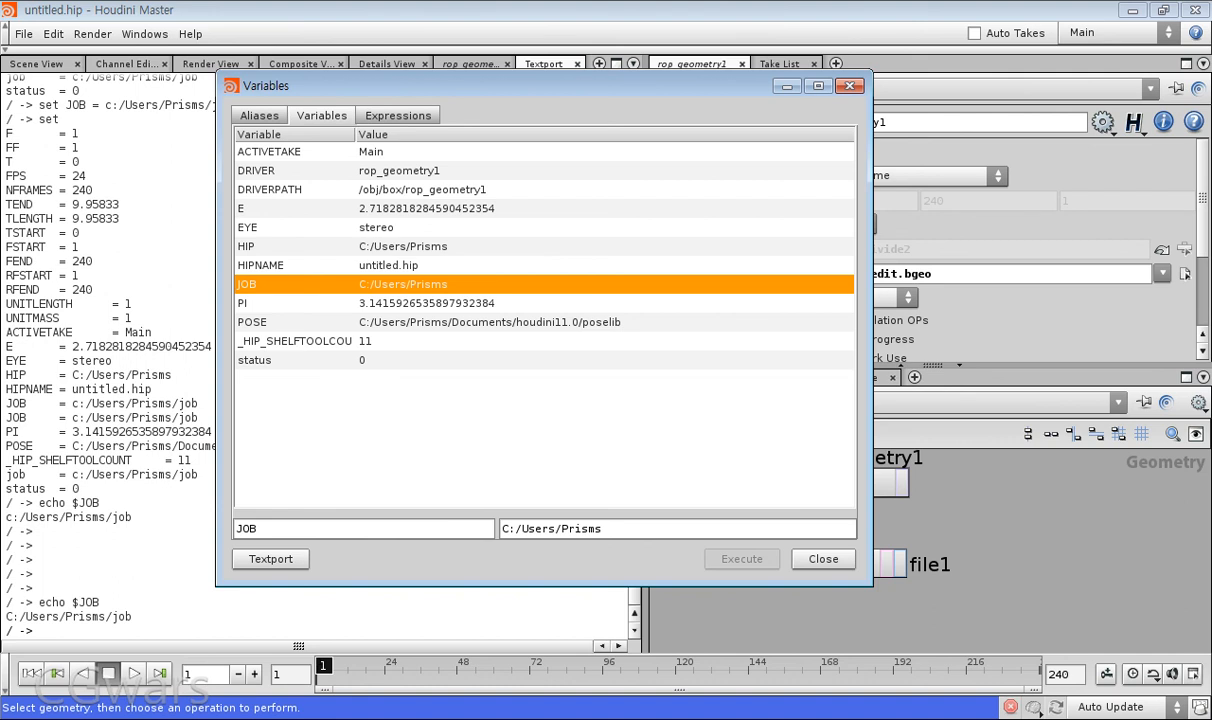
left_click(823, 559)
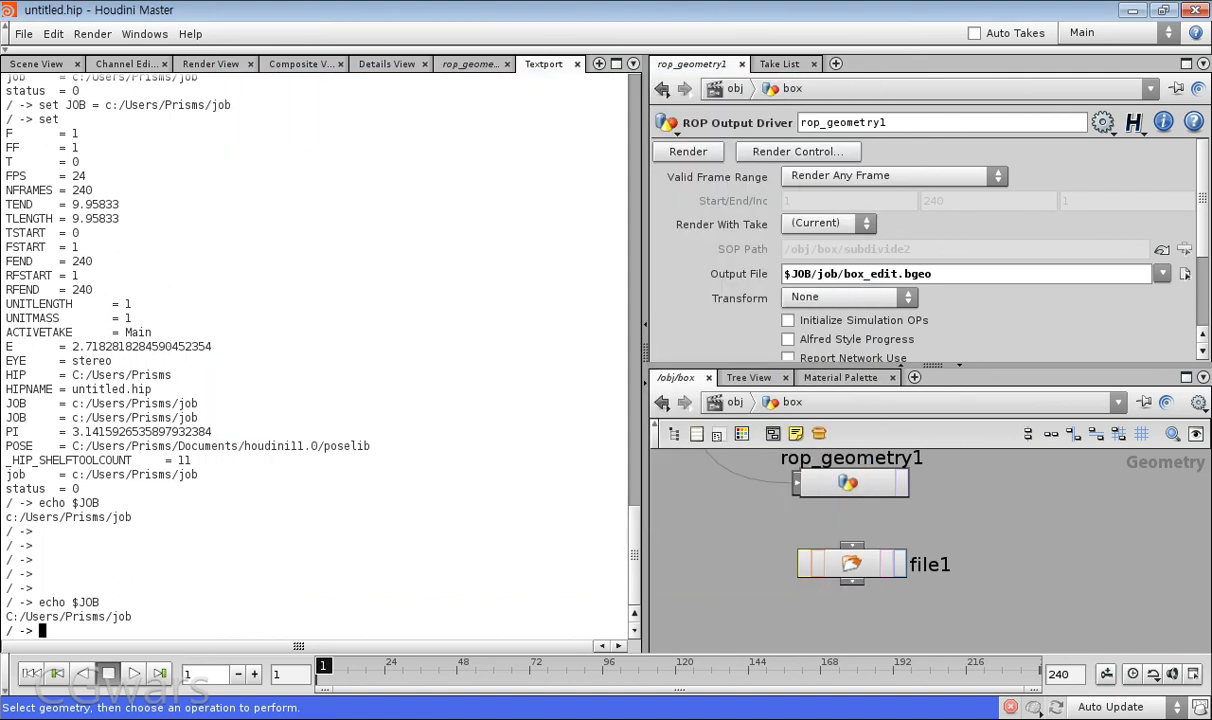
key("Return")
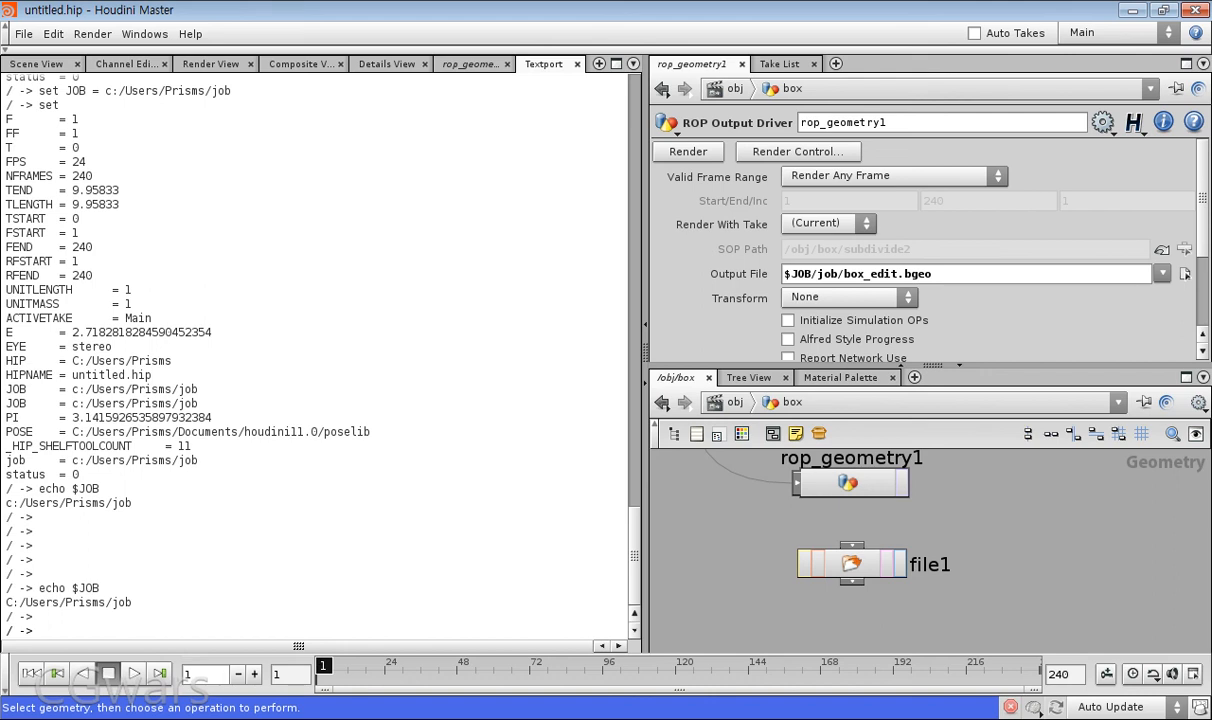
- Browse the job folder under $HIP in the Output File chooser and close it without choosing a file
left_click(1185, 274)
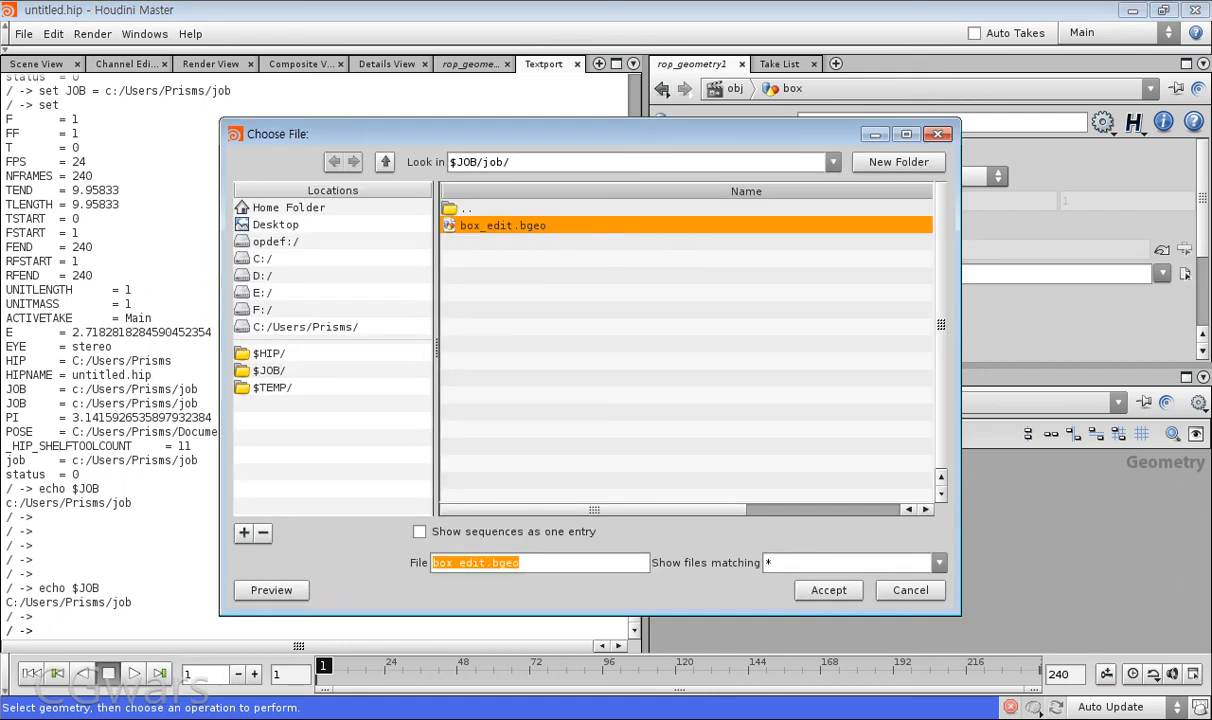
left_click(269, 353)
double_click(470, 378)
left_click(511, 162)
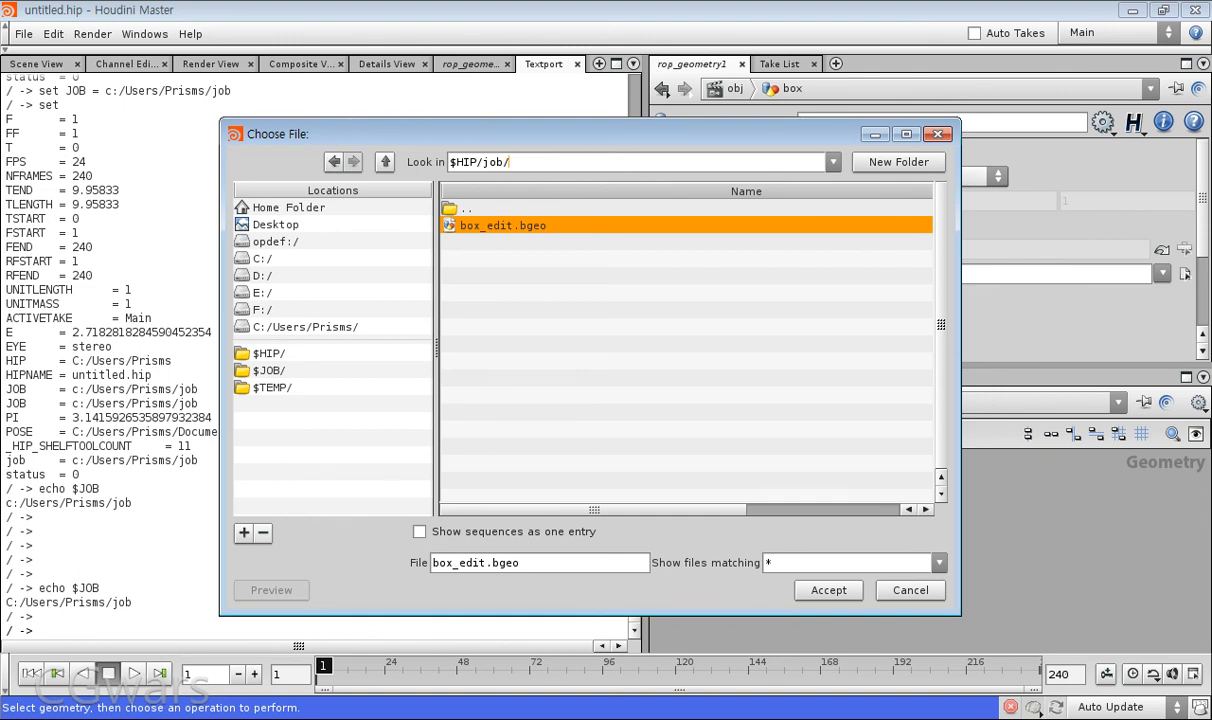
left_click(937, 134)
- Define a MYJOB variable in the Textport with the value c:/Users/Prisms/job
key("Return")
key("Return")
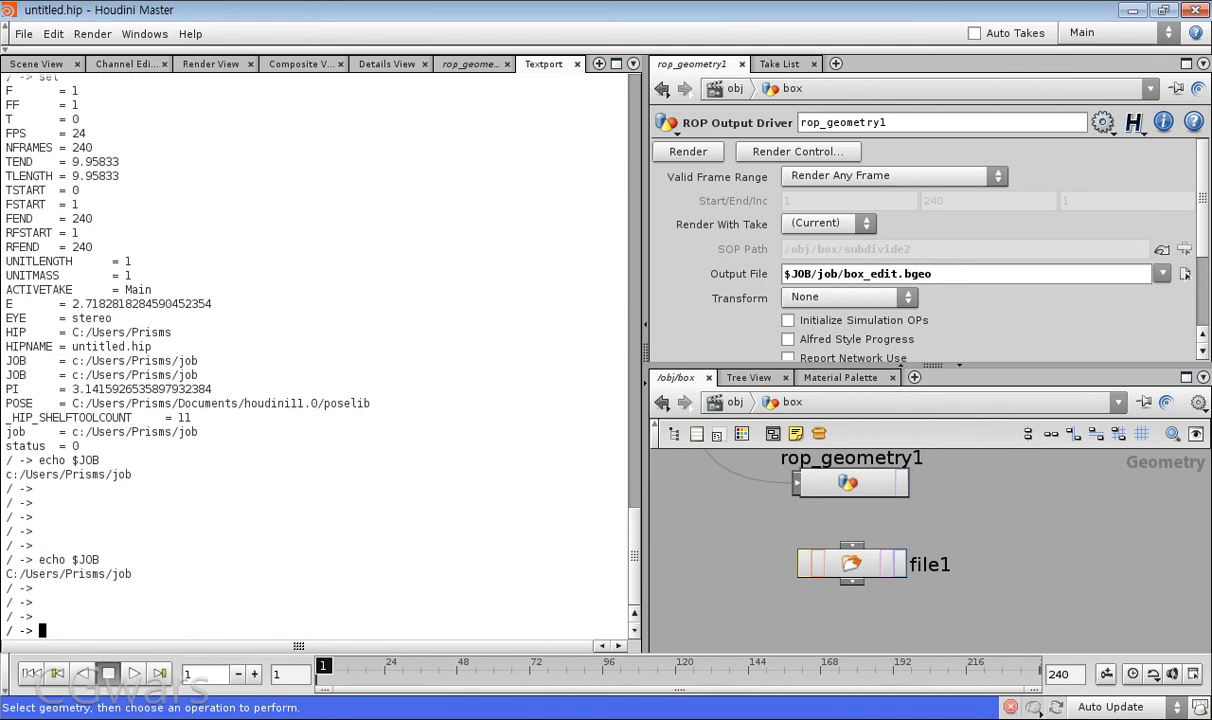
type("set myjo")
key("BackSpace")
key("BackSpace")
key("BackSpace")
key("BackSpace")
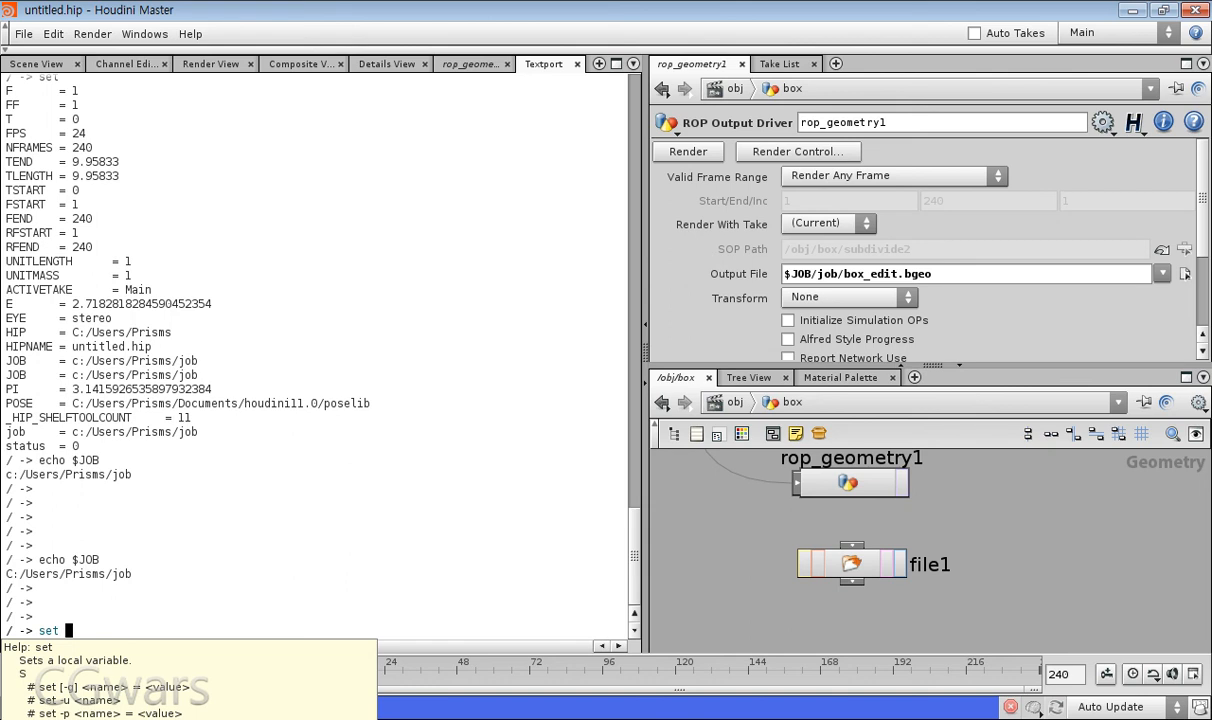
type("MYJO")
key("BackSpace")
type("OB = c:/Users/")
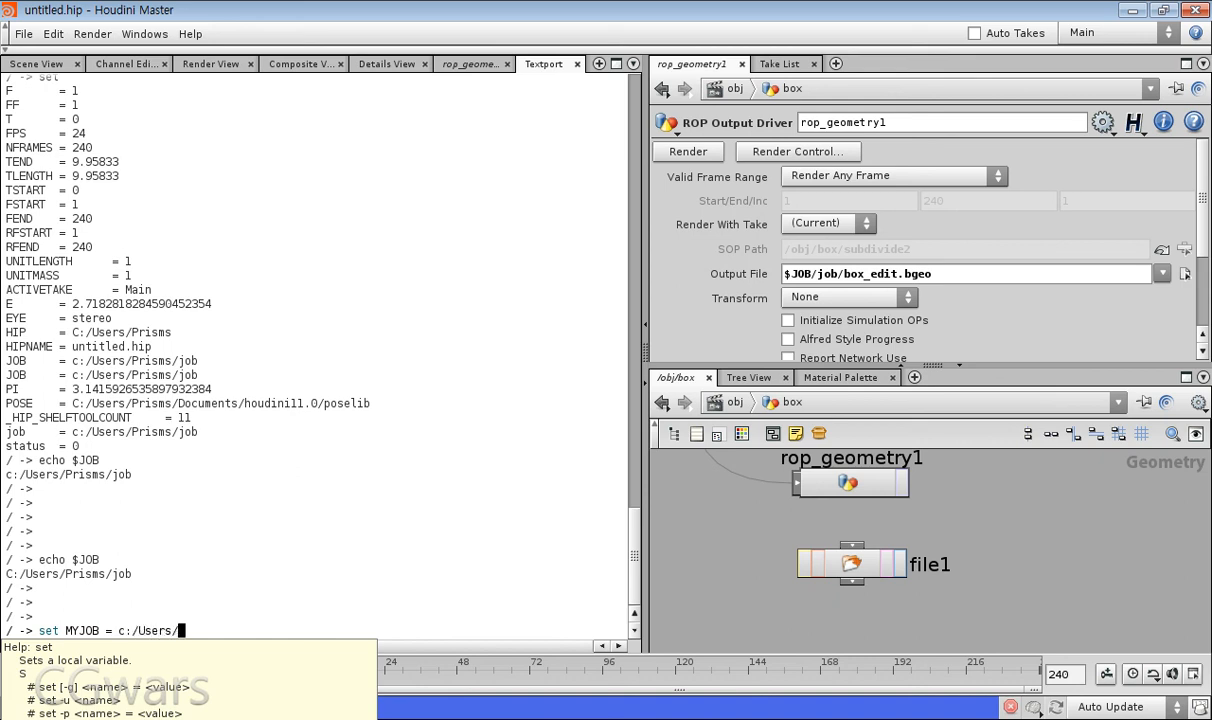
type("Prisms/job")
key("Return")
key("Return")
key("Return")
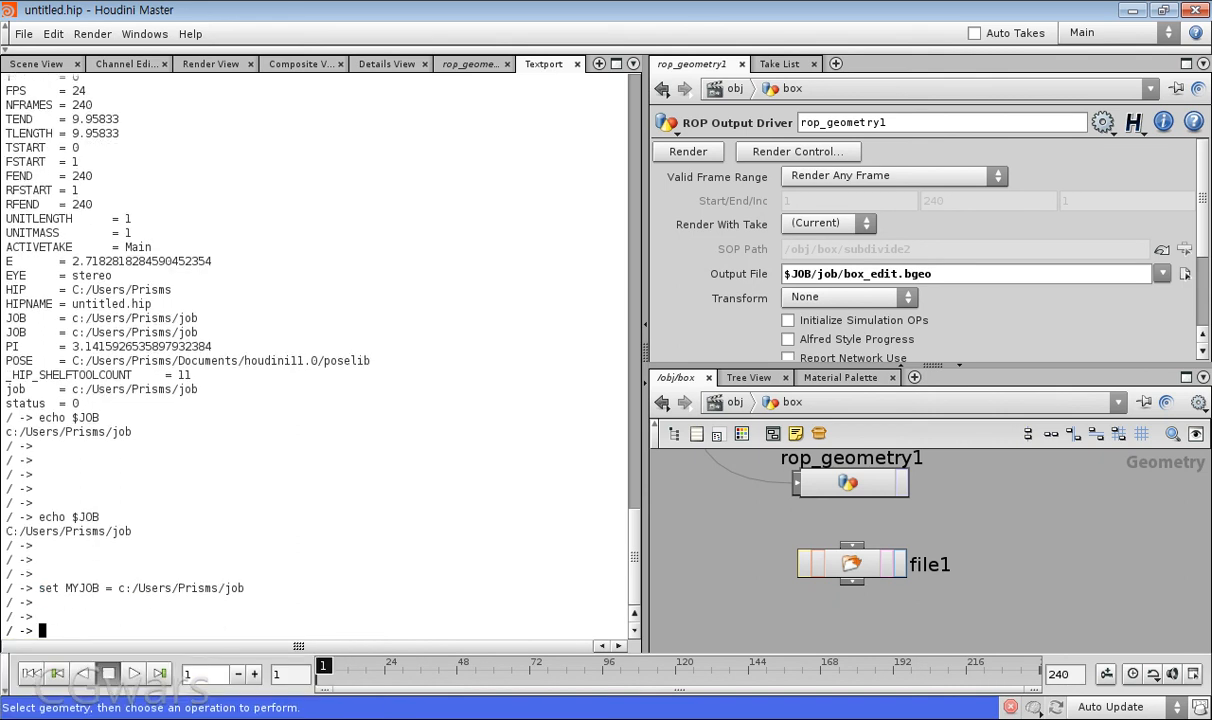
key("Return")
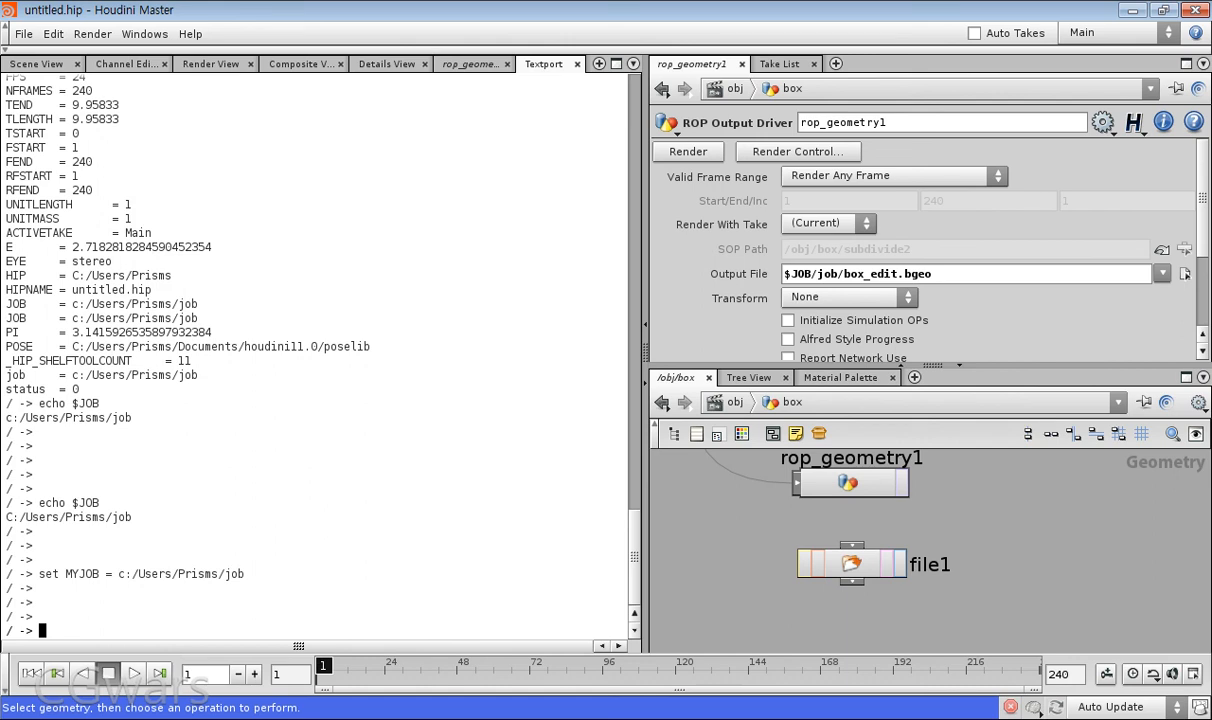
- Print the value of the new variable with echo $MYJOB
type("echo $MYJO")
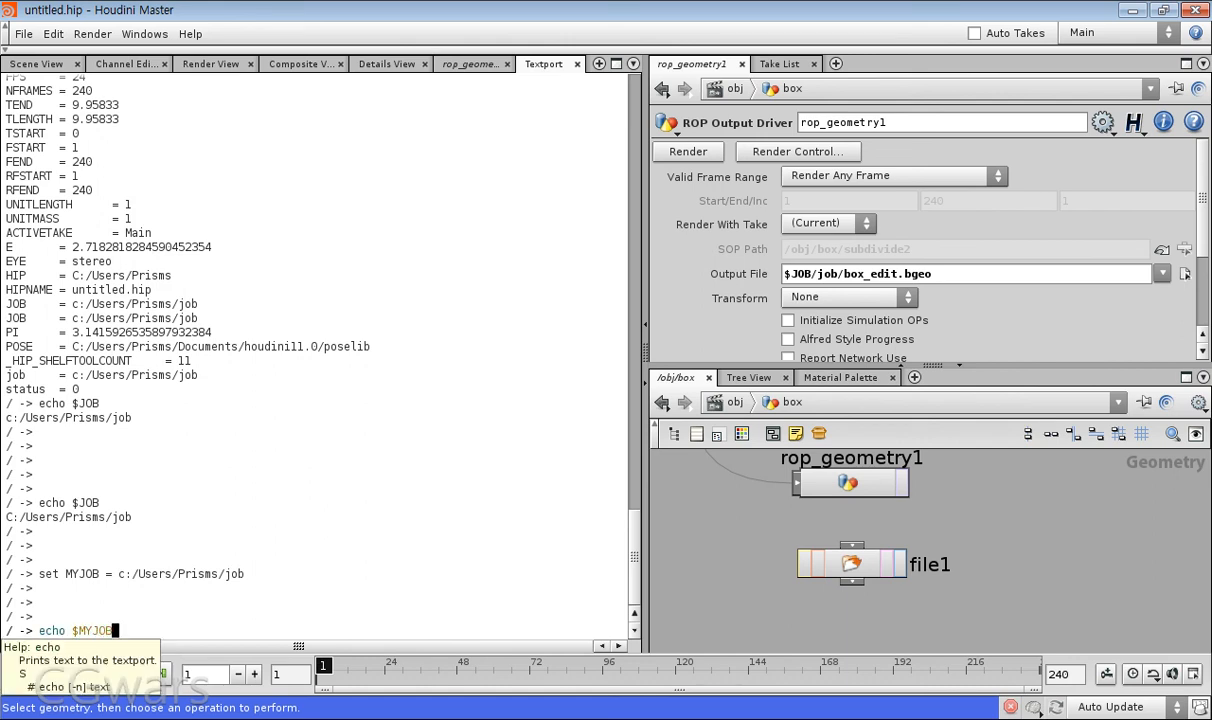
type("B")
key("Return")
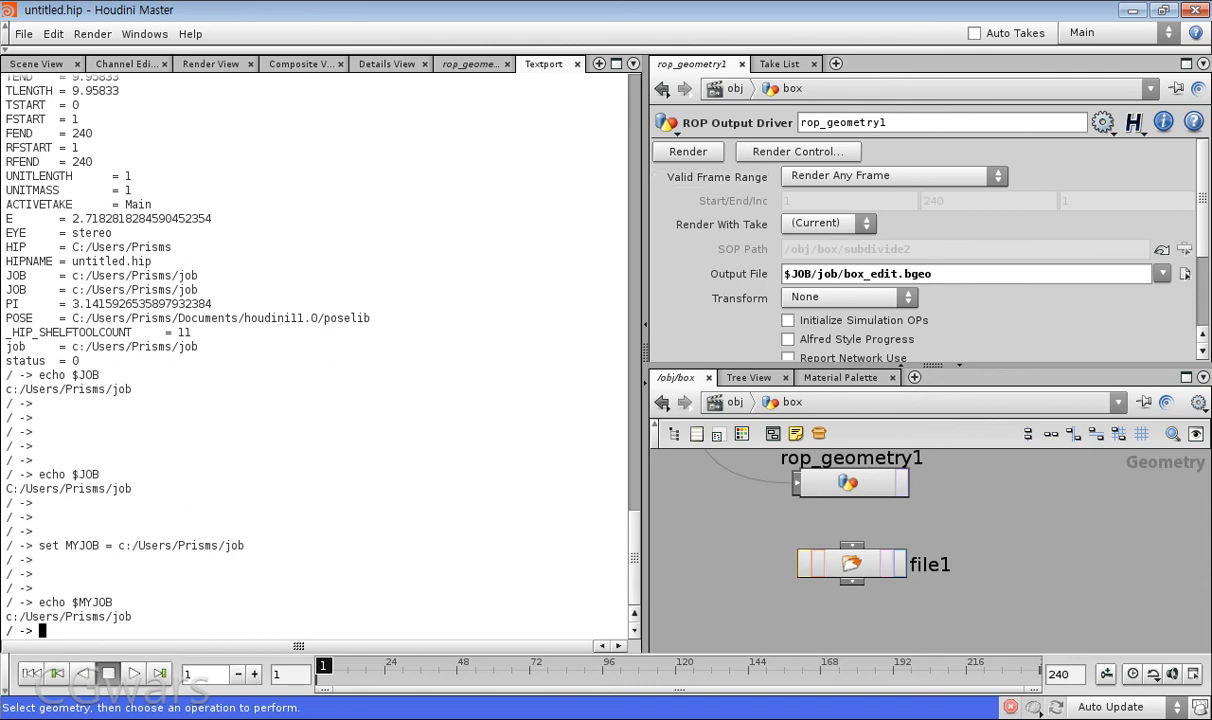
- Change the Output File of rop_geometry1 to $MYJOB/box_edit.bgeo and check its expanded path
left_click(791, 273)
type("MY")
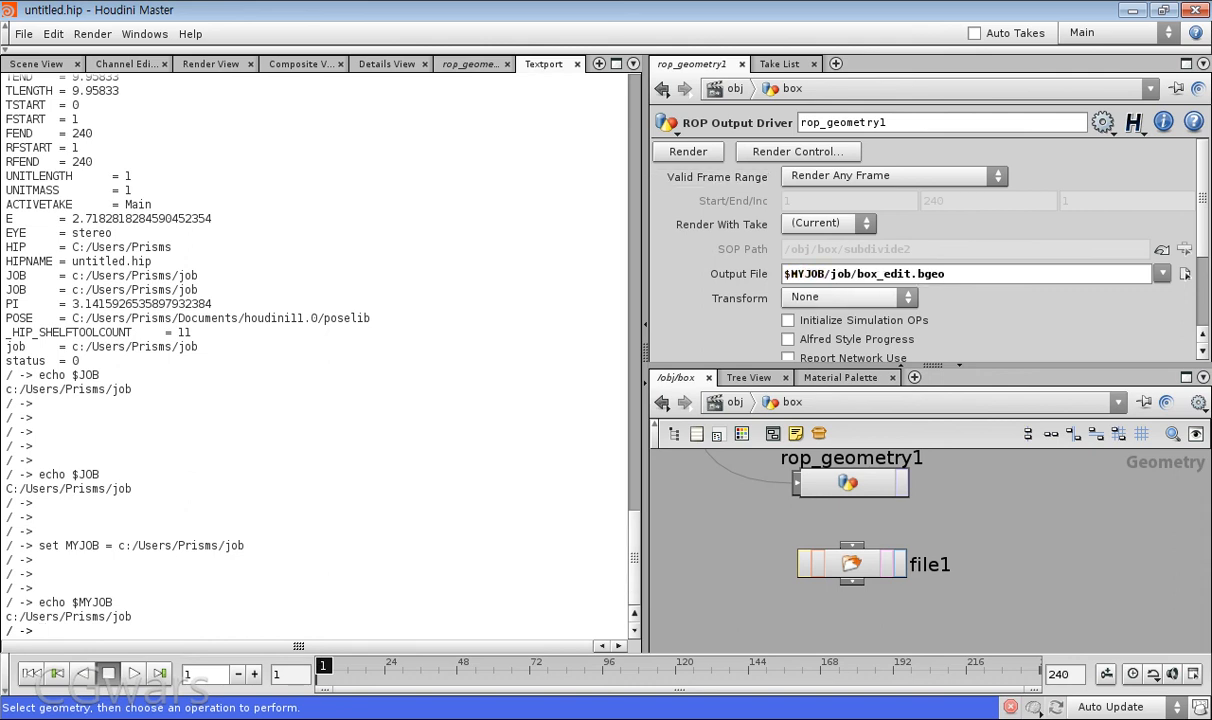
left_click(738, 273)
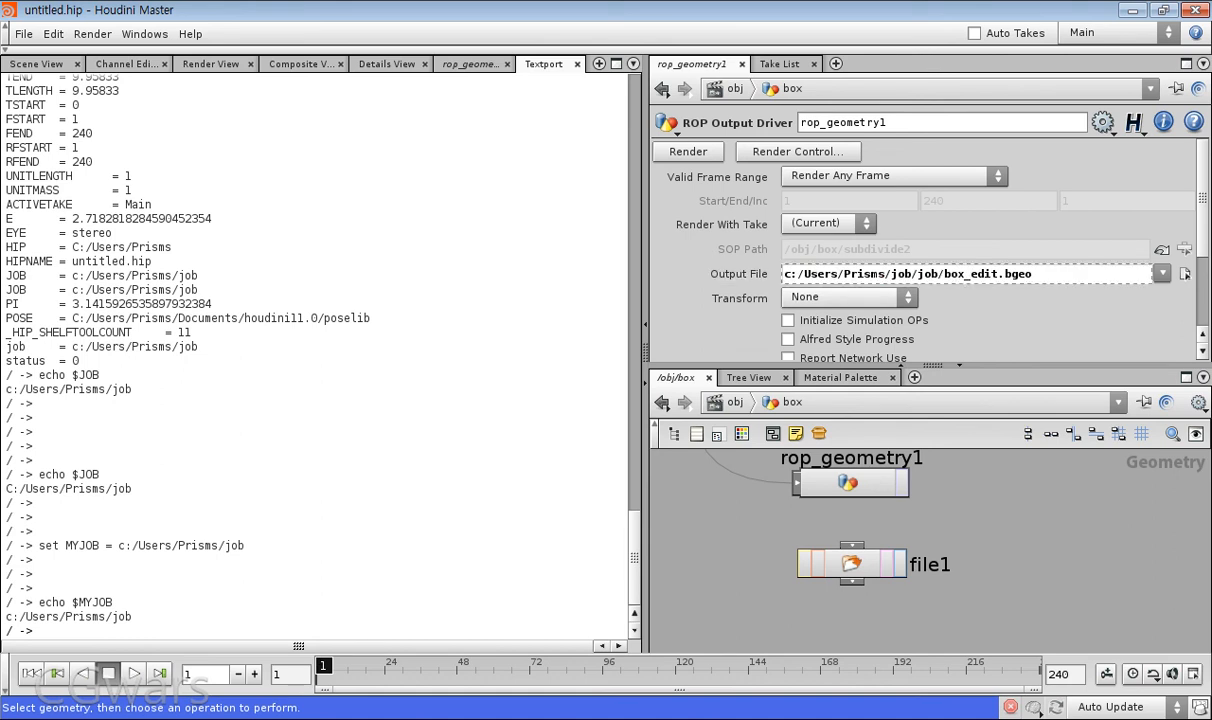
left_click(738, 273)
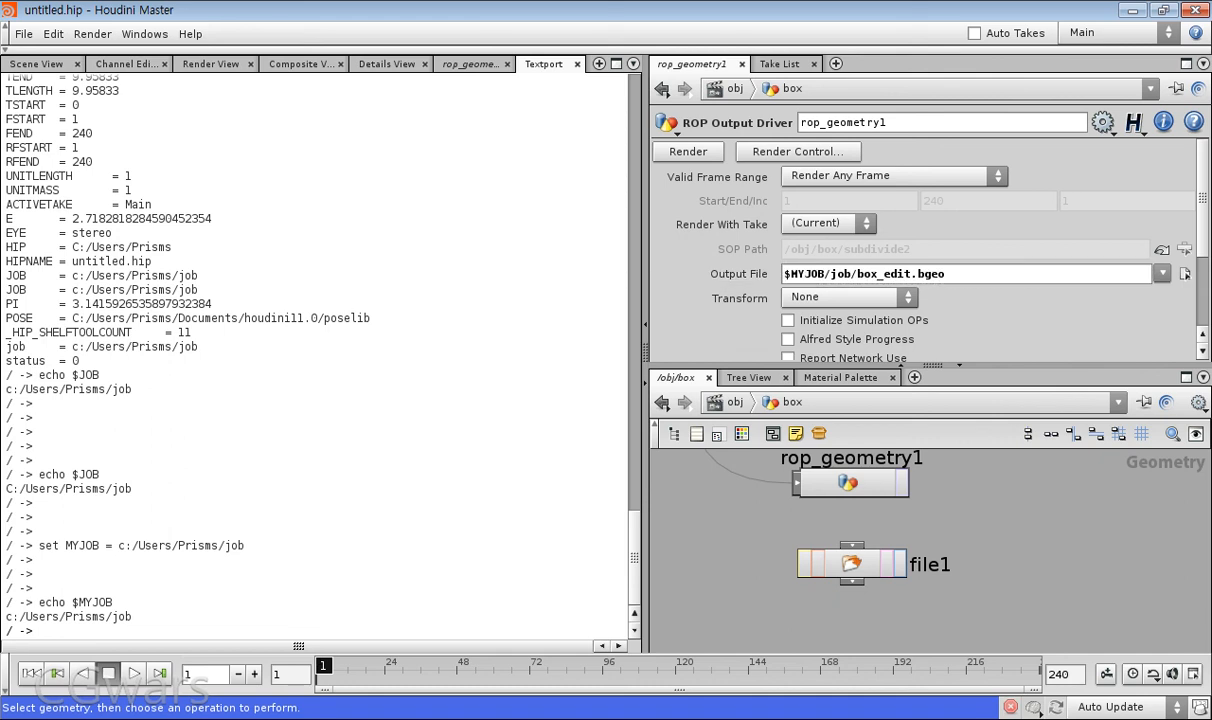
double_click(841, 274)
key("Delete")
key("Delete")
key("Return")
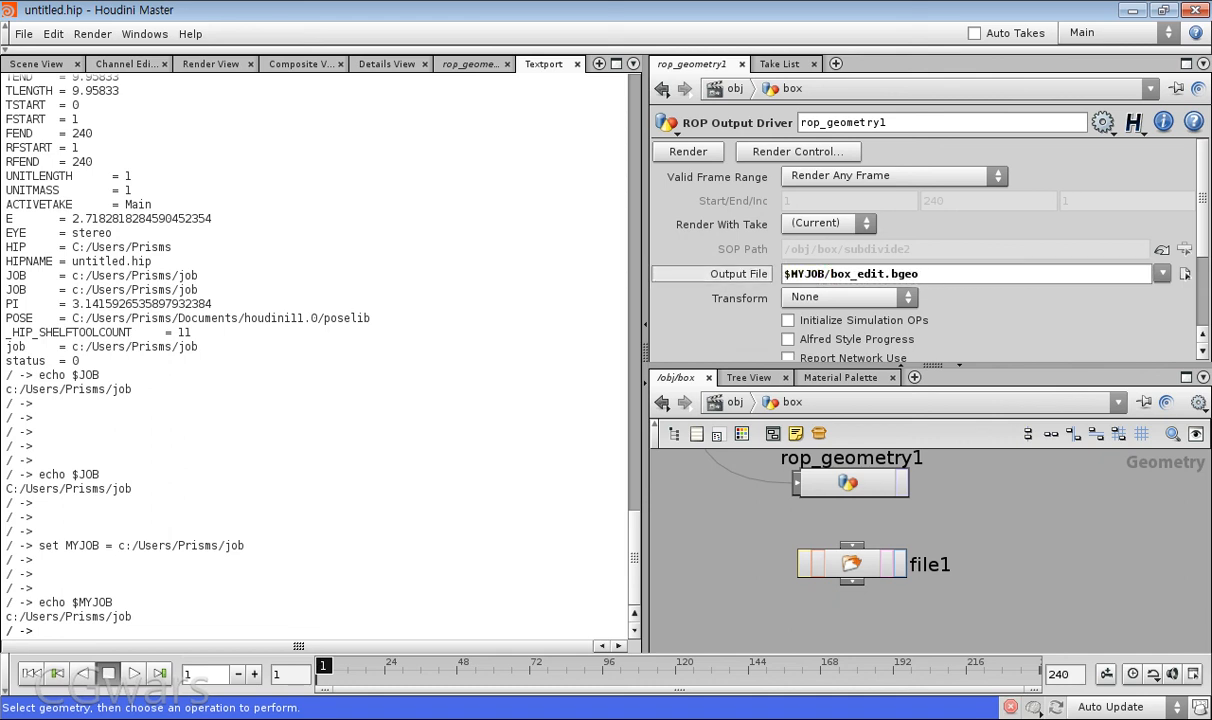
left_click(738, 273)
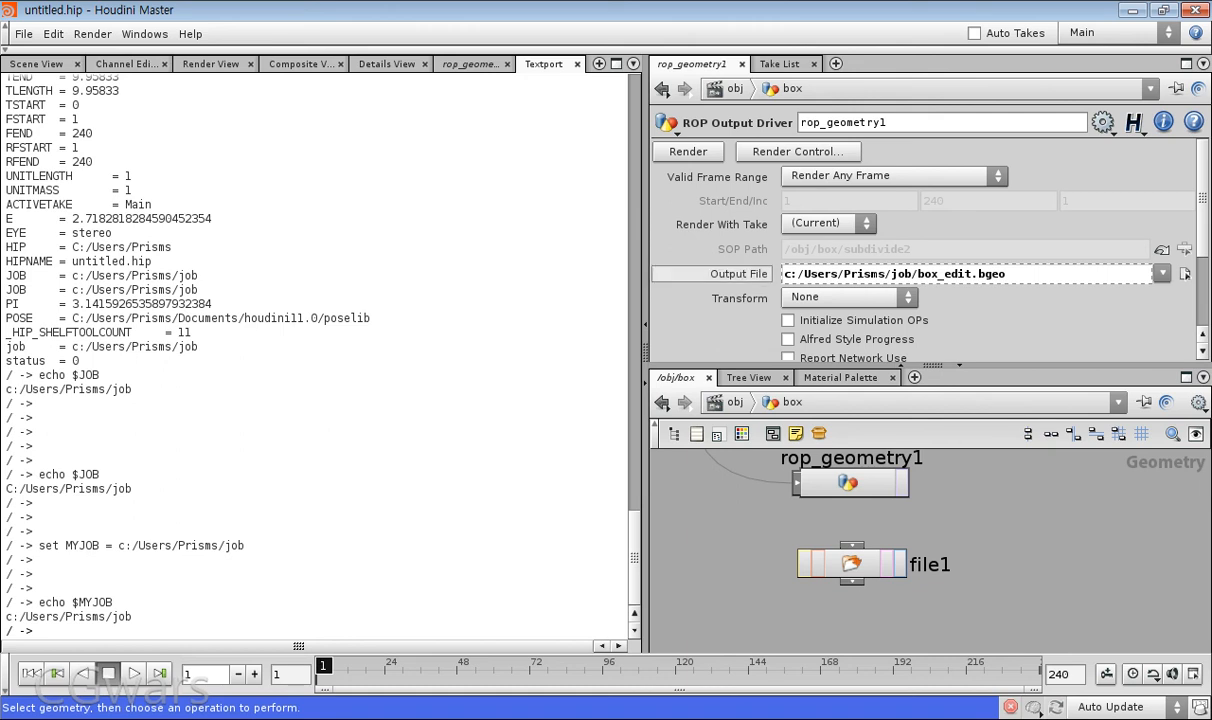
left_click(738, 273)
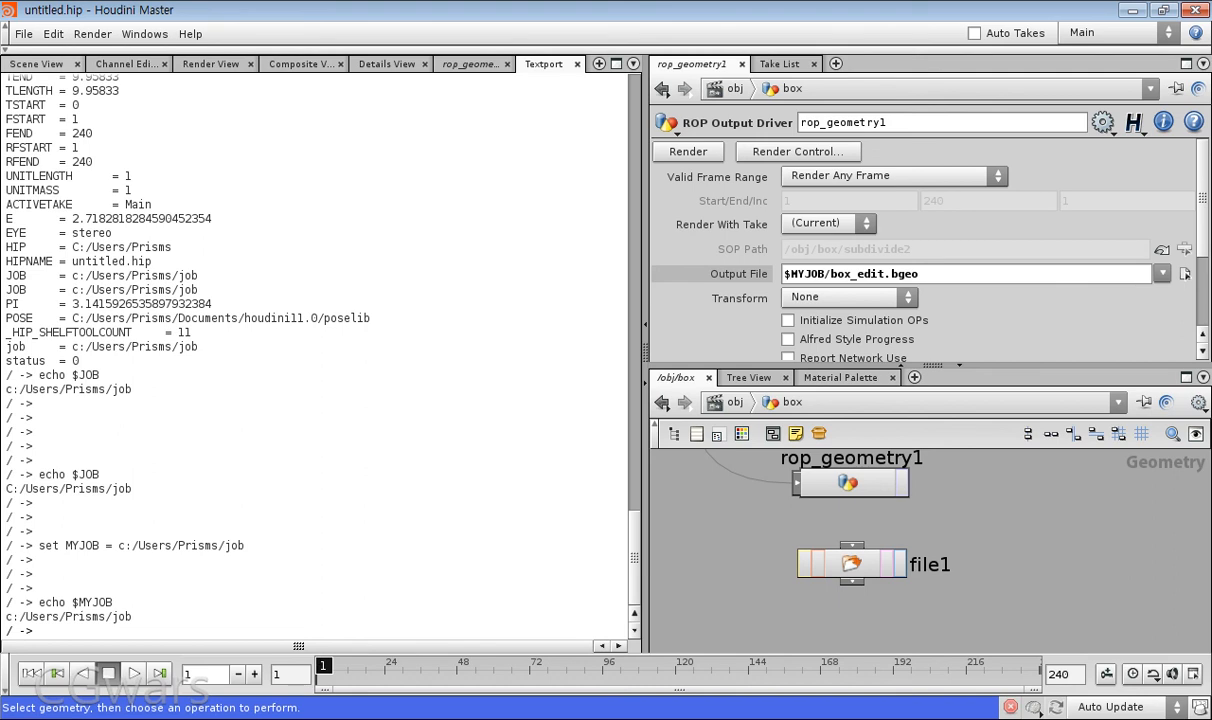
- Return to the Scene View, enlarge the parameter pane slightly, and select the rop_geometry1 node in the network
left_click(38, 64)
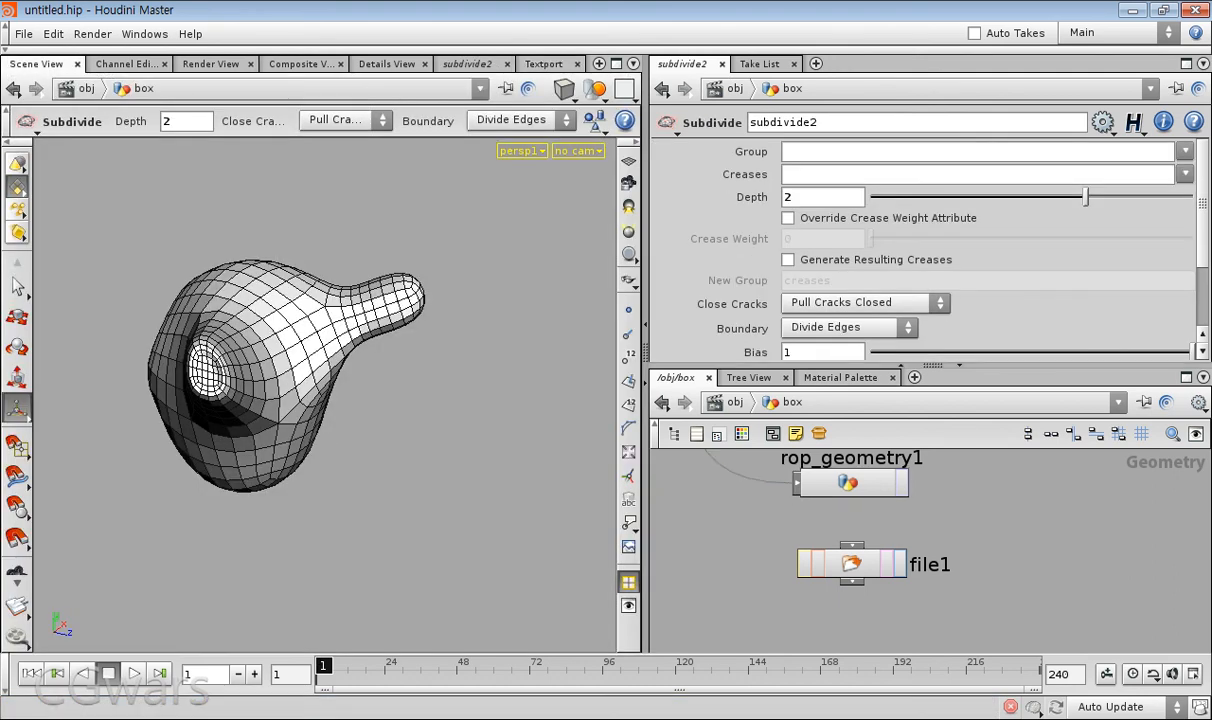
left_click_drag(932, 366, 932, 385)
scroll(925, 563, "down", 3)
middle_click_drag(925, 563, 819, 586)
left_click_drag(870, 558, 770, 609)
left_click(768, 530)
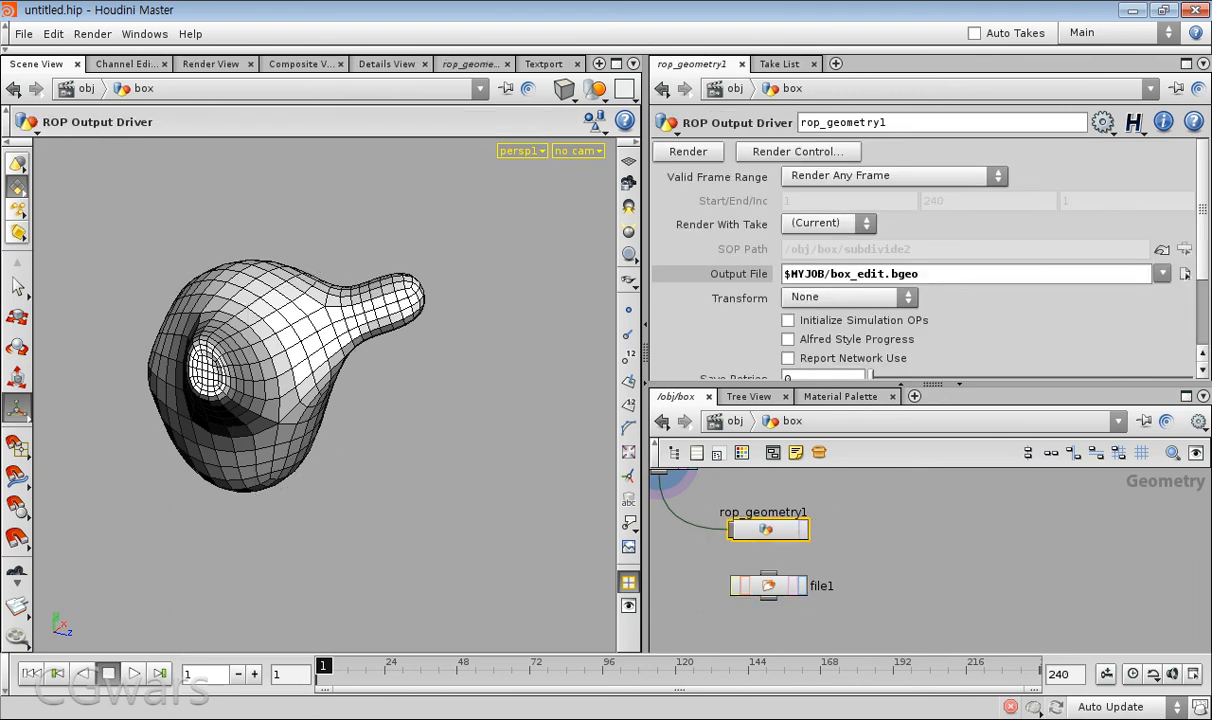
- Copy the Output File path $MYJOB/box_edit.bgeo from rop_geometry1 into the Geometry File of file1
left_click_drag(920, 274, 783, 274)
left_click(769, 586)
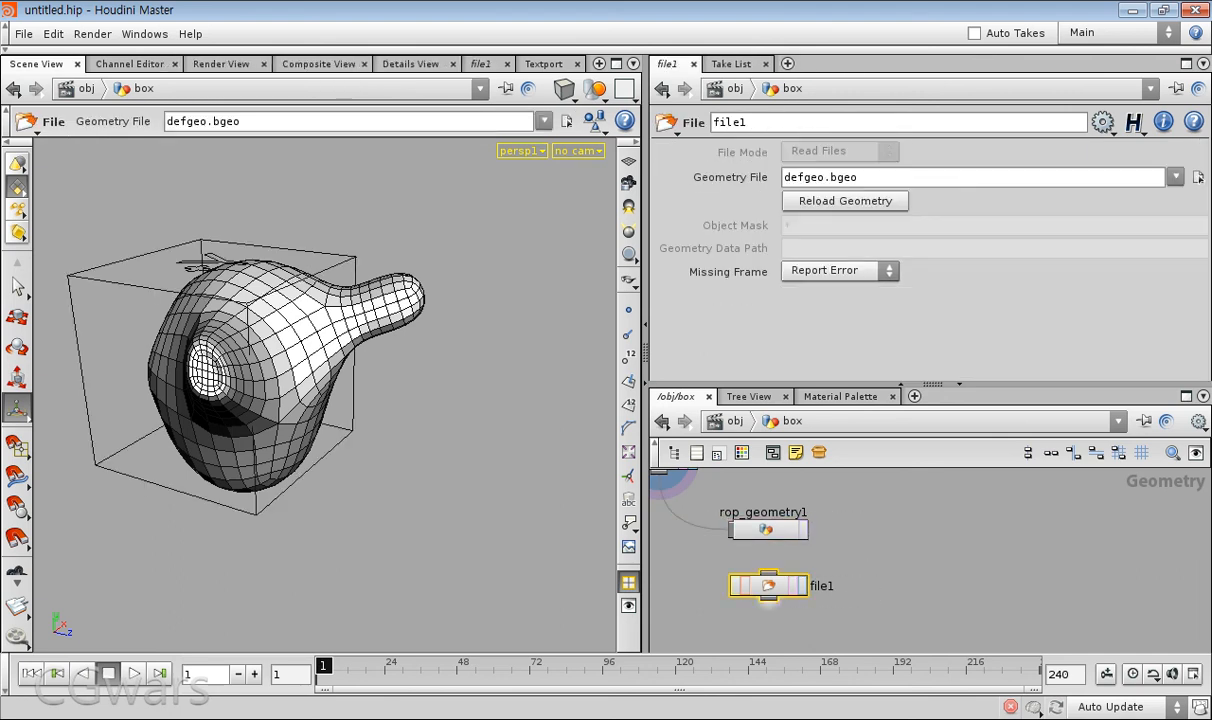
key("s")
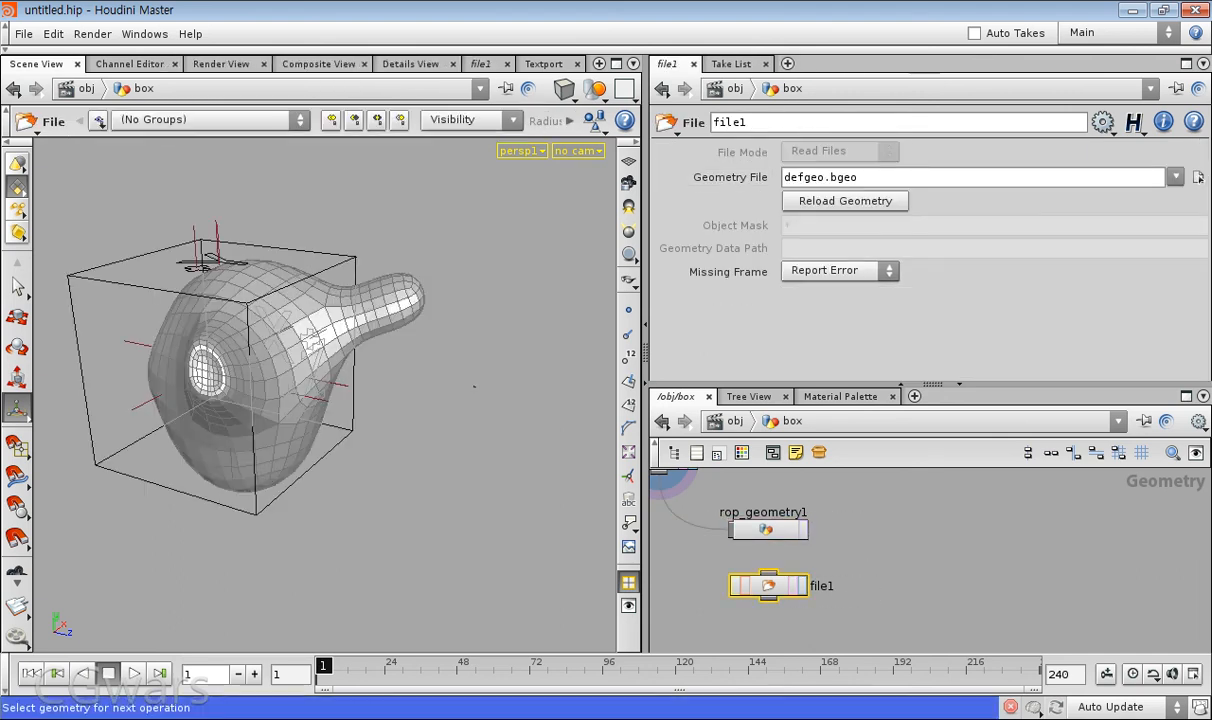
left_click_drag(879, 543, 764, 608)
left_click(872, 548)
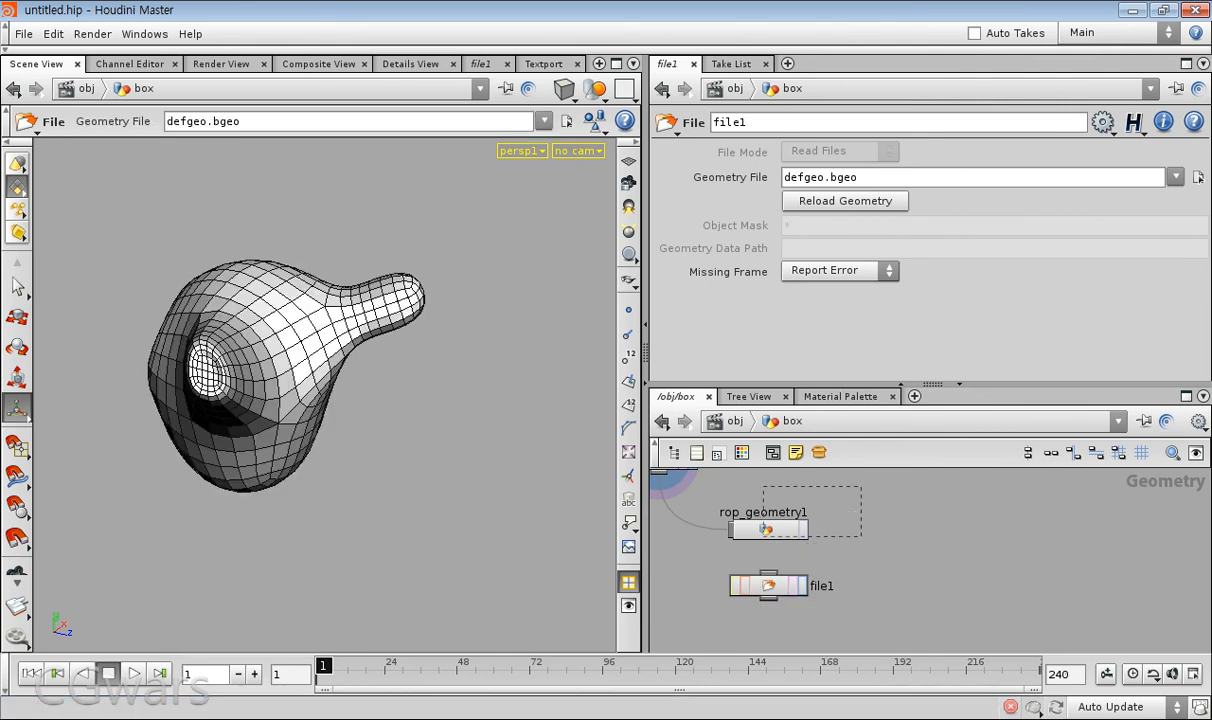
left_click_drag(767, 488, 765, 490)
double_click(850, 274)
key("ctrl+c")
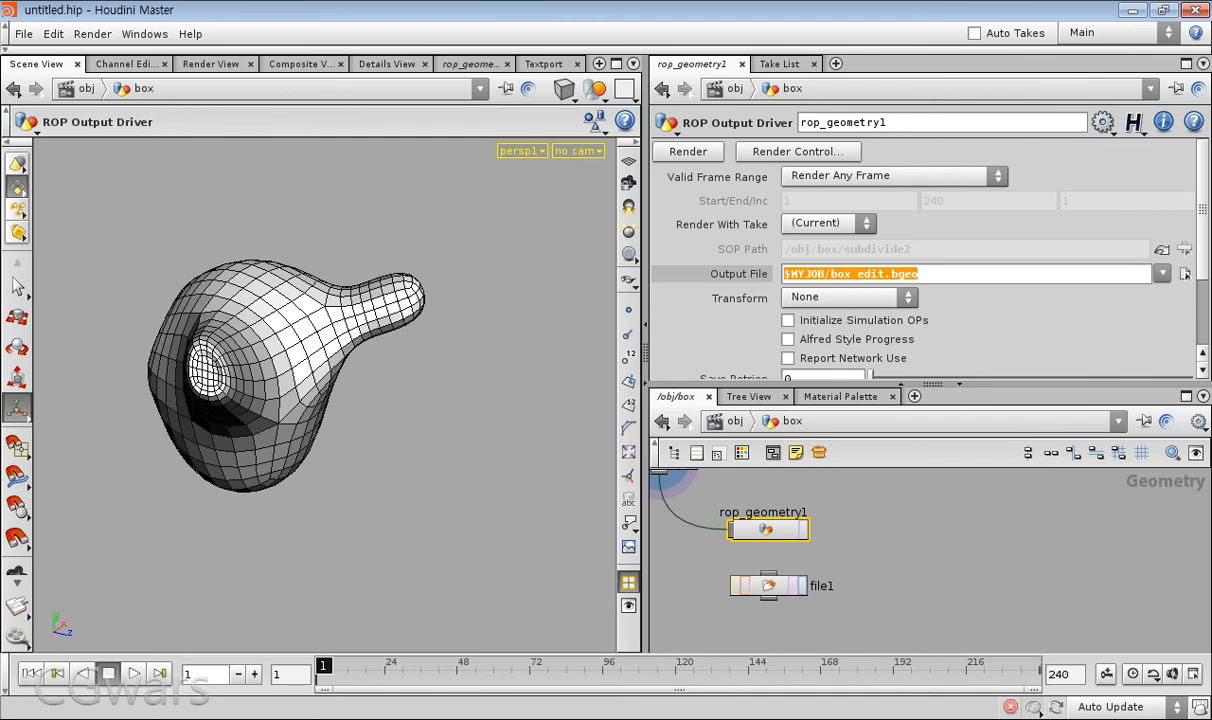
left_click(768, 585)
double_click(840, 177)
key("ctrl+v")
key("Return")
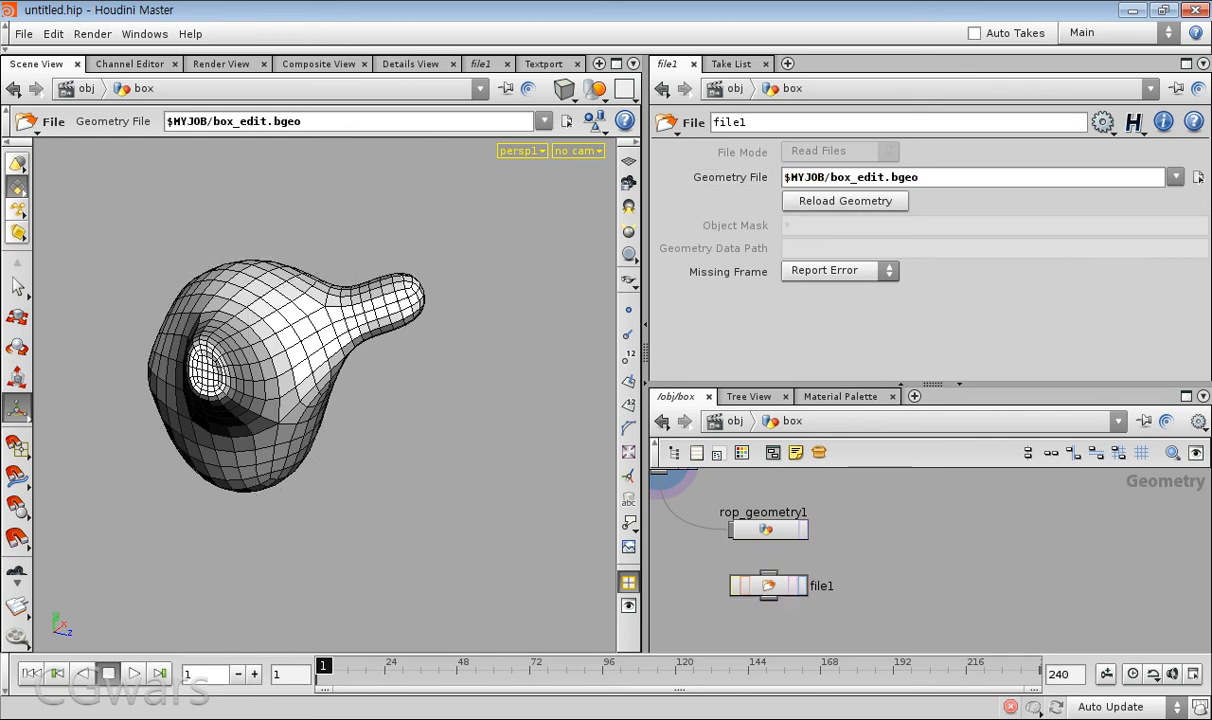
- Make file1 the displayed node and enlarge the network editor
left_click(803, 586)
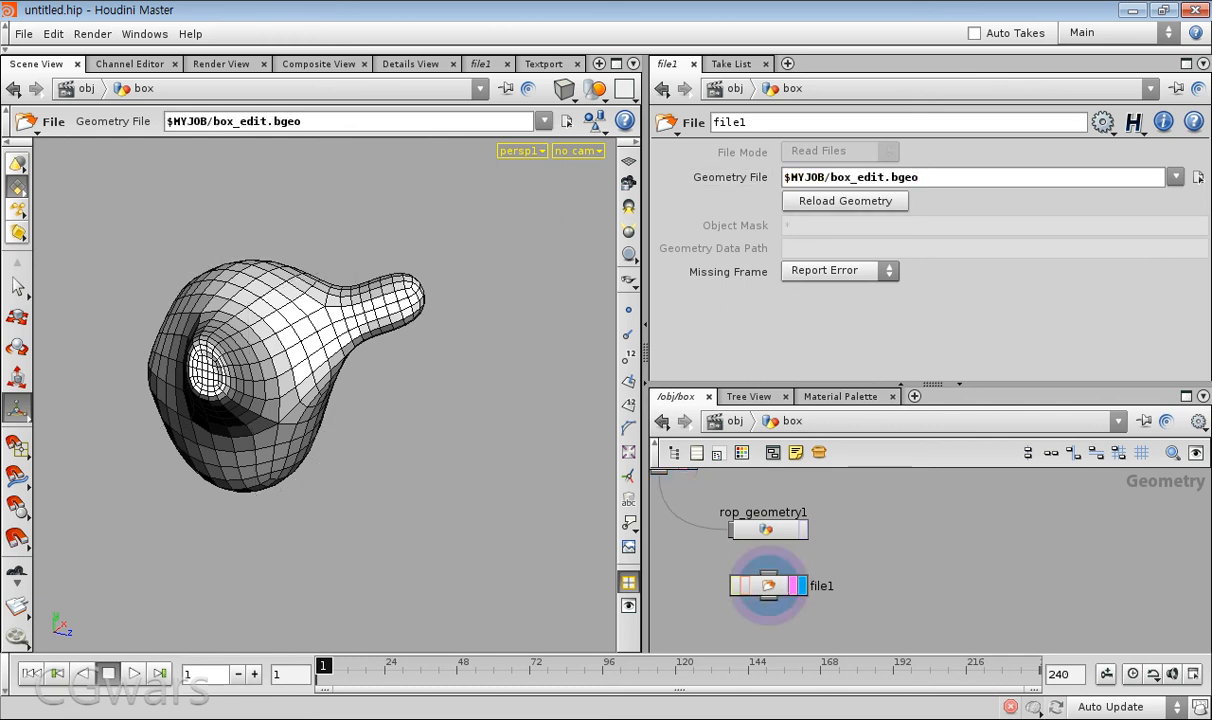
left_click_drag(872, 384, 872, 324)
left_click_drag(769, 586, 765, 584)
- Rename rop_geometry1 as box_edit_out and file1 as box_edit_in
double_click(763, 512)
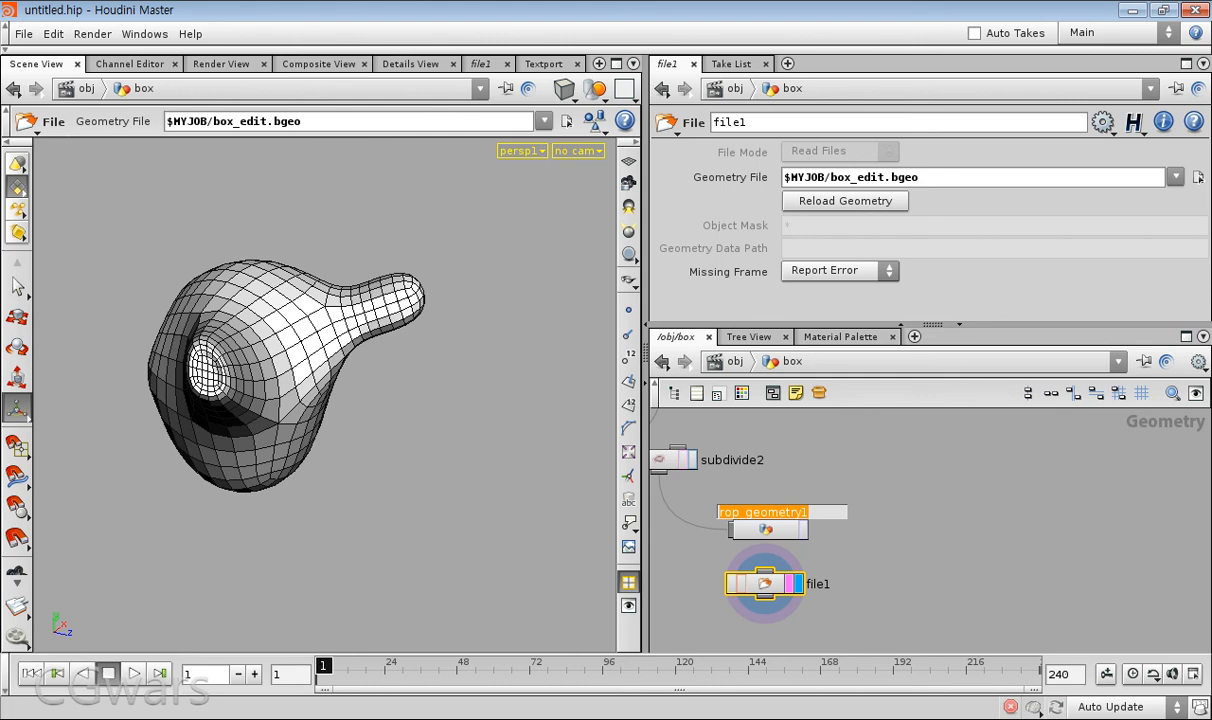
type("b")
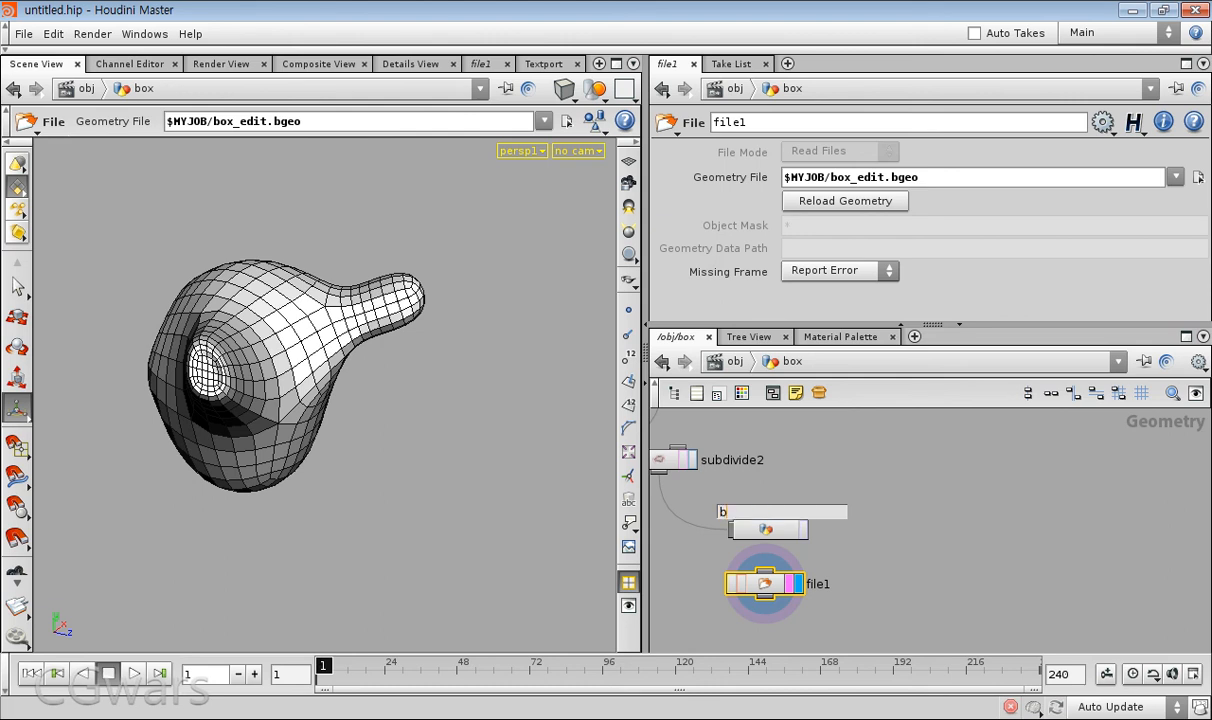
type("ox_edit_out")
key("Return")
left_click(818, 584)
type("box_edit")
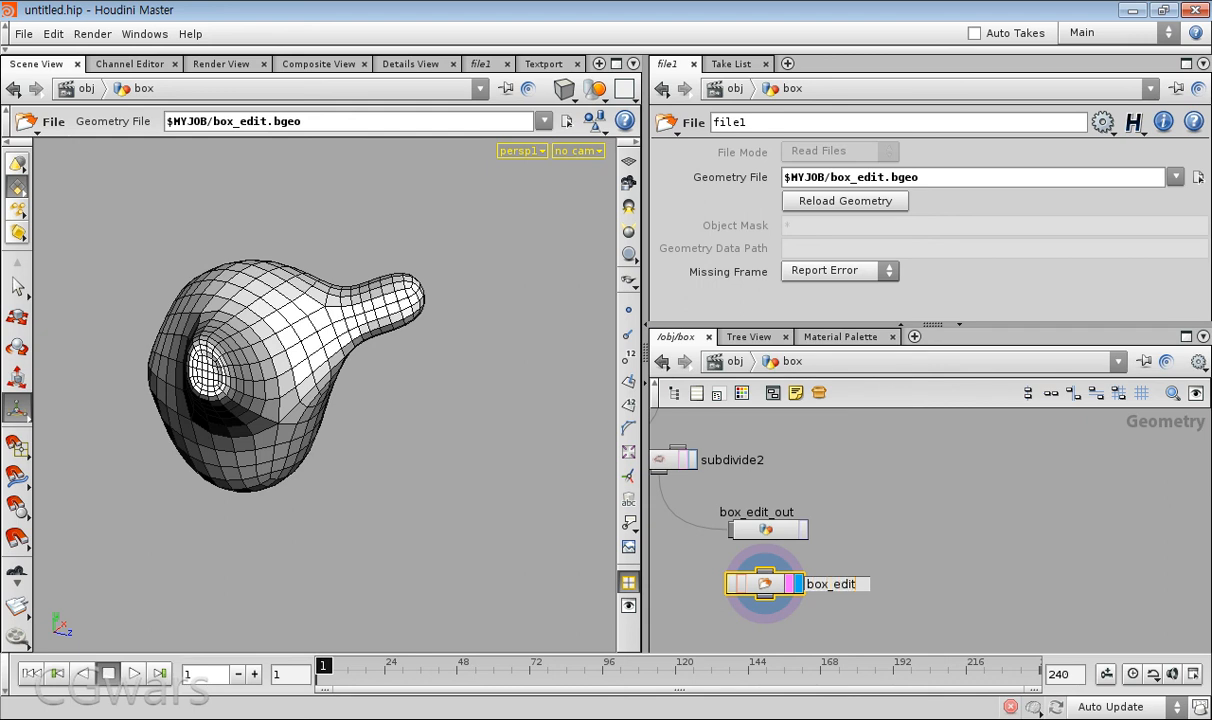
type("_in")
key("Return")
- Review the file paths set on the box_edit_out and box_edit_in nodes
left_click(860, 477)
scroll(860, 477, "down", 1)
middle_click_drag(860, 477, 984, 475)
scroll(984, 475, "up", 1)
left_click(889, 528)
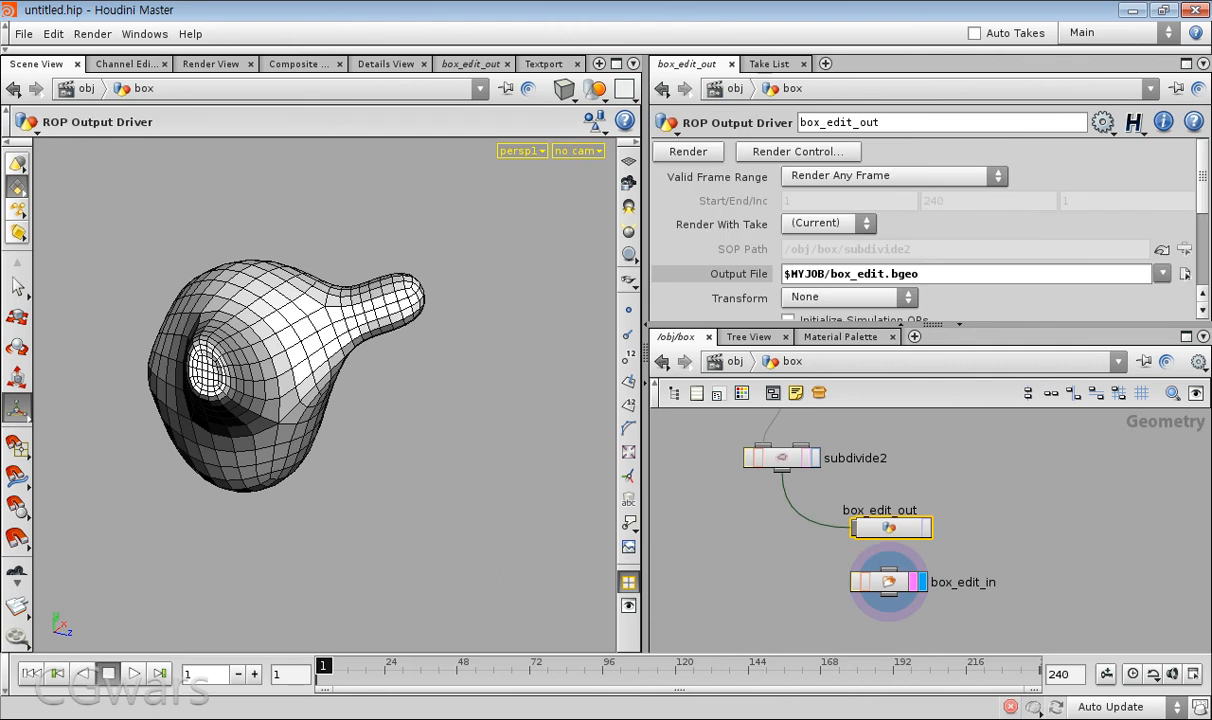
left_click_drag(771, 571, 892, 588)
left_click_drag(1003, 511, 851, 538)
left_click(889, 582)
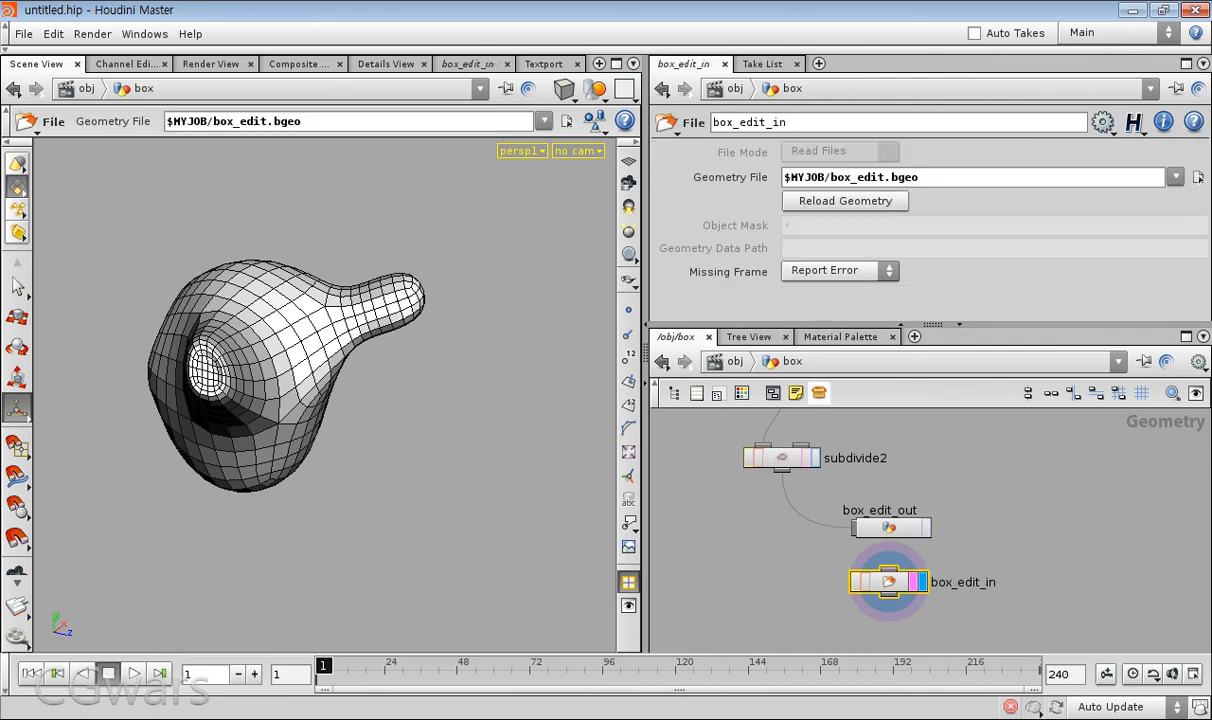
left_click_drag(958, 499, 848, 543)
left_click_drag(790, 572, 892, 590)
left_click_drag(1012, 503, 828, 558)
left_click(889, 582)
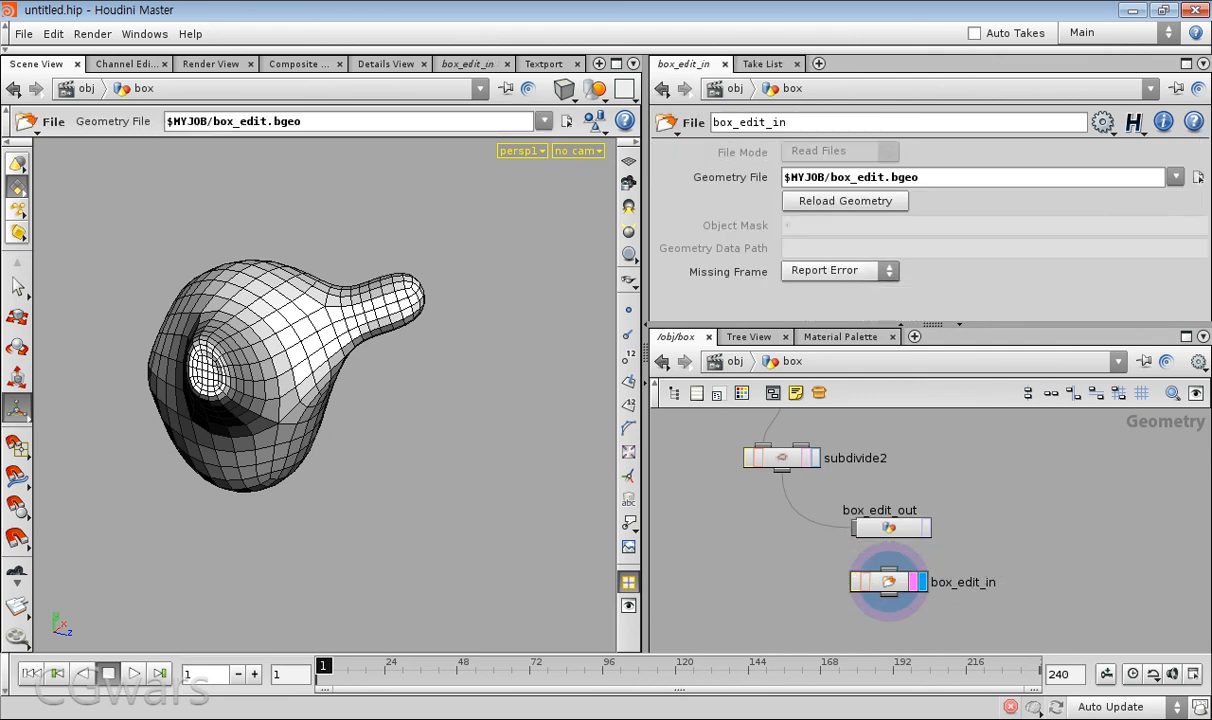
- Look over the node chain above subdivide2 and the box_edit_in node in the network
scroll(828, 545, "down", 10)
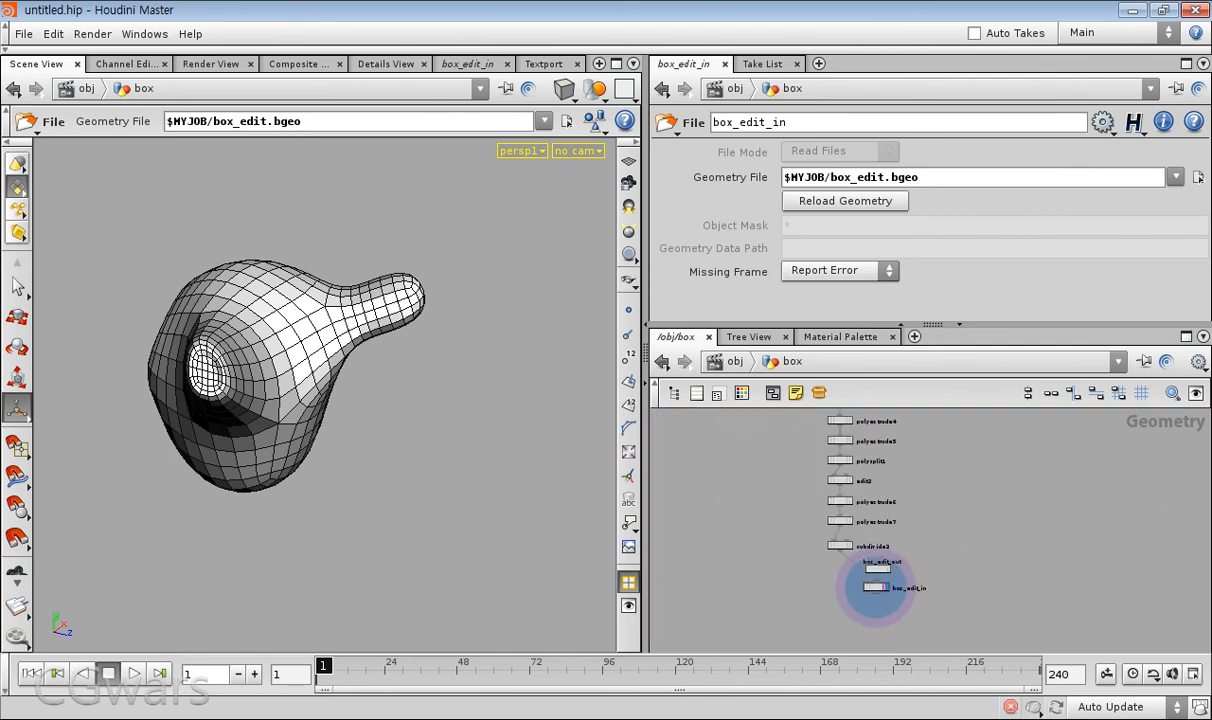
scroll(915, 537, "up", 5)
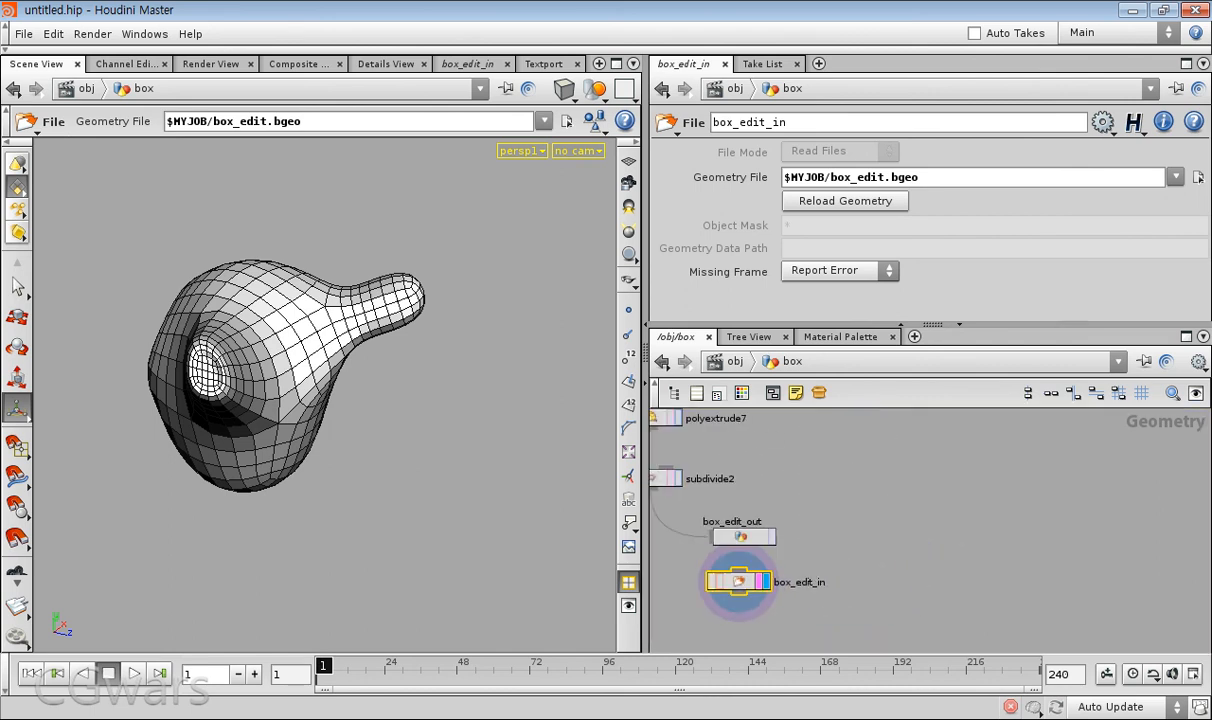
middle_click_drag(794, 570, 916, 517)
scroll(916, 517, "up", 2)
left_click_drag(1000, 510, 799, 574)
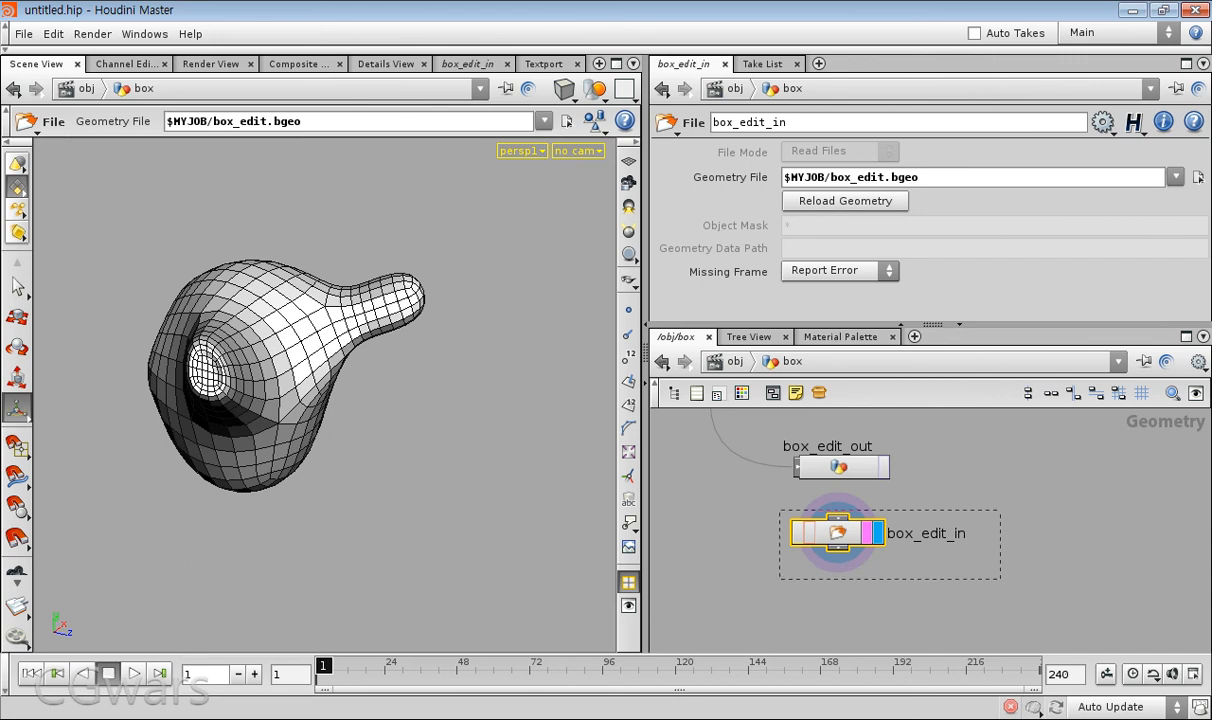
scroll(843, 523, "up", 1)
left_click(757, 494)
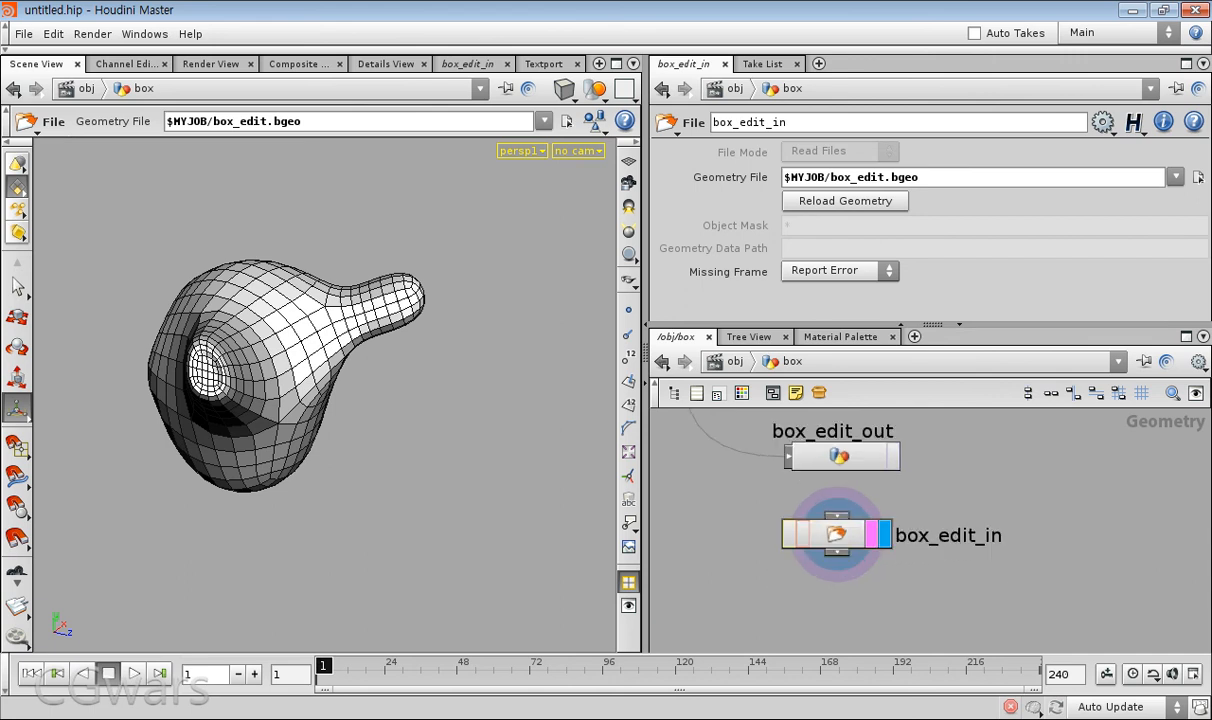
left_click_drag(671, 486, 978, 630)
middle_click(836, 534)
- Change the Composite View to a Network View
right_click(286, 66)
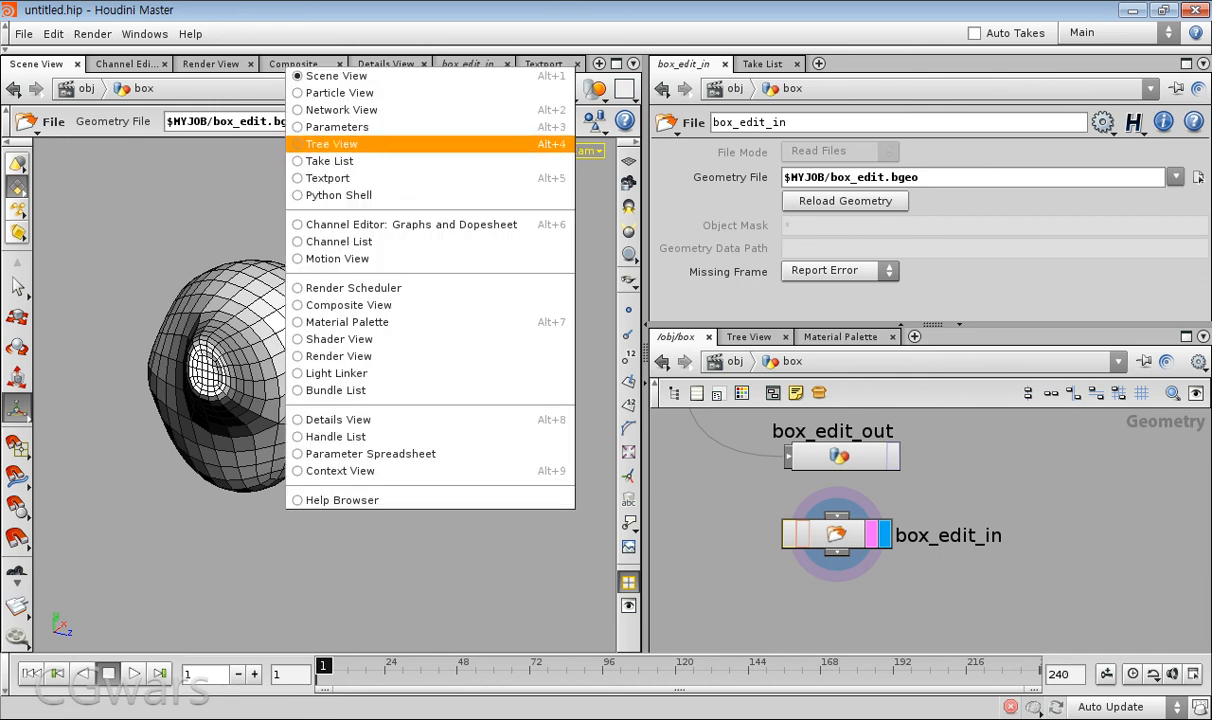
left_click(341, 110)
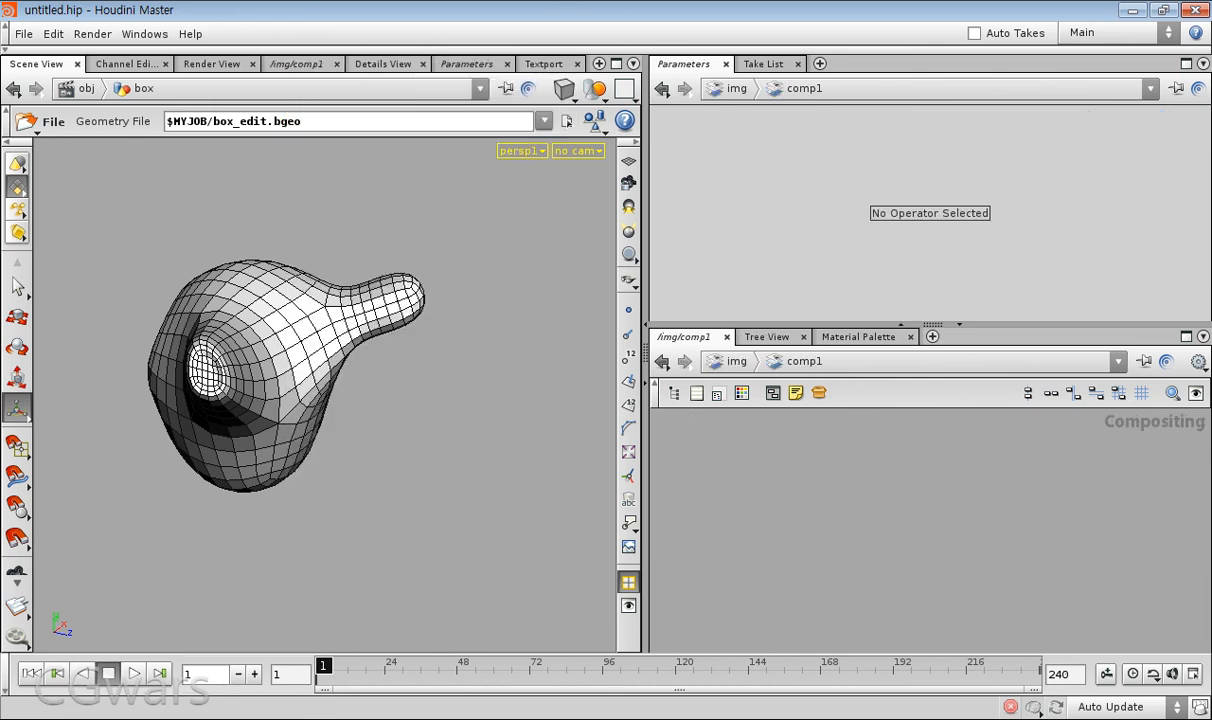
- Inspect the node information of box_edit_in in the /obj/box network, ending with an overview of the whole node chain
left_click(297, 65)
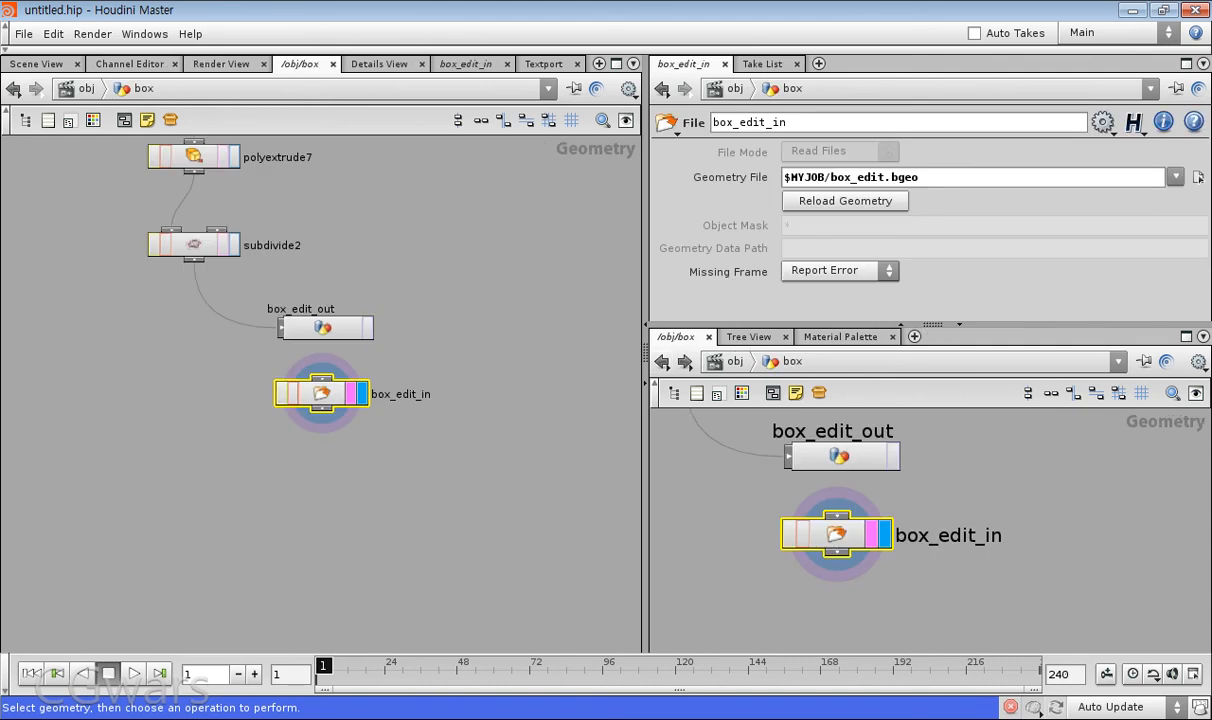
scroll(317, 296, "up", 2)
scroll(451, 352, "up", 3)
middle_click_drag(451, 352, 518, 331)
left_click(525, 206)
left_click(329, 253)
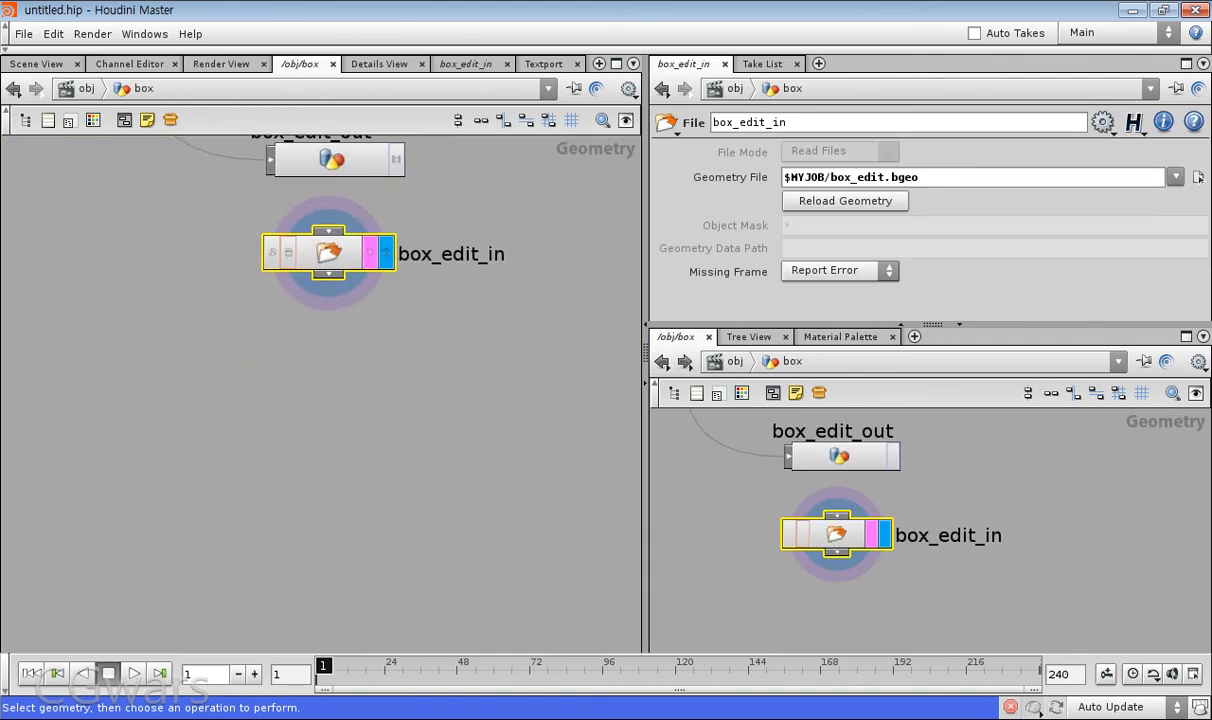
middle_click(327, 250)
middle_click_drag(568, 222, 478, 268)
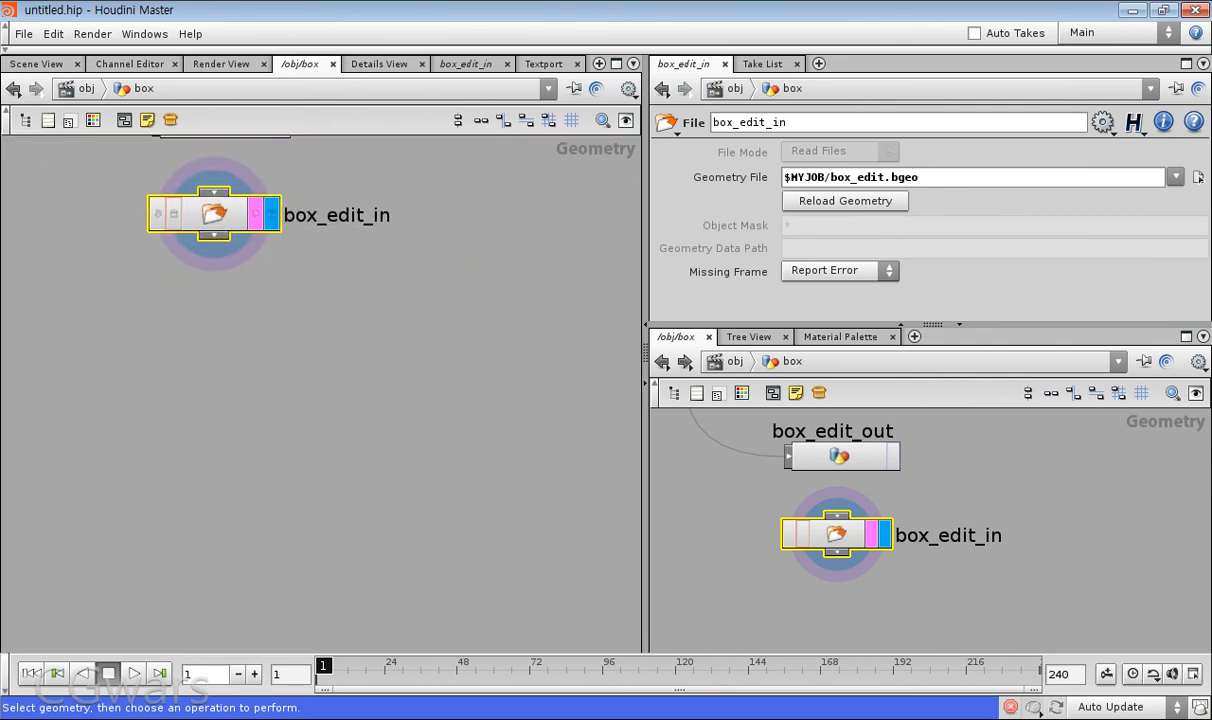
middle_click(838, 530)
middle_click_drag(300, 380, 362, 438)
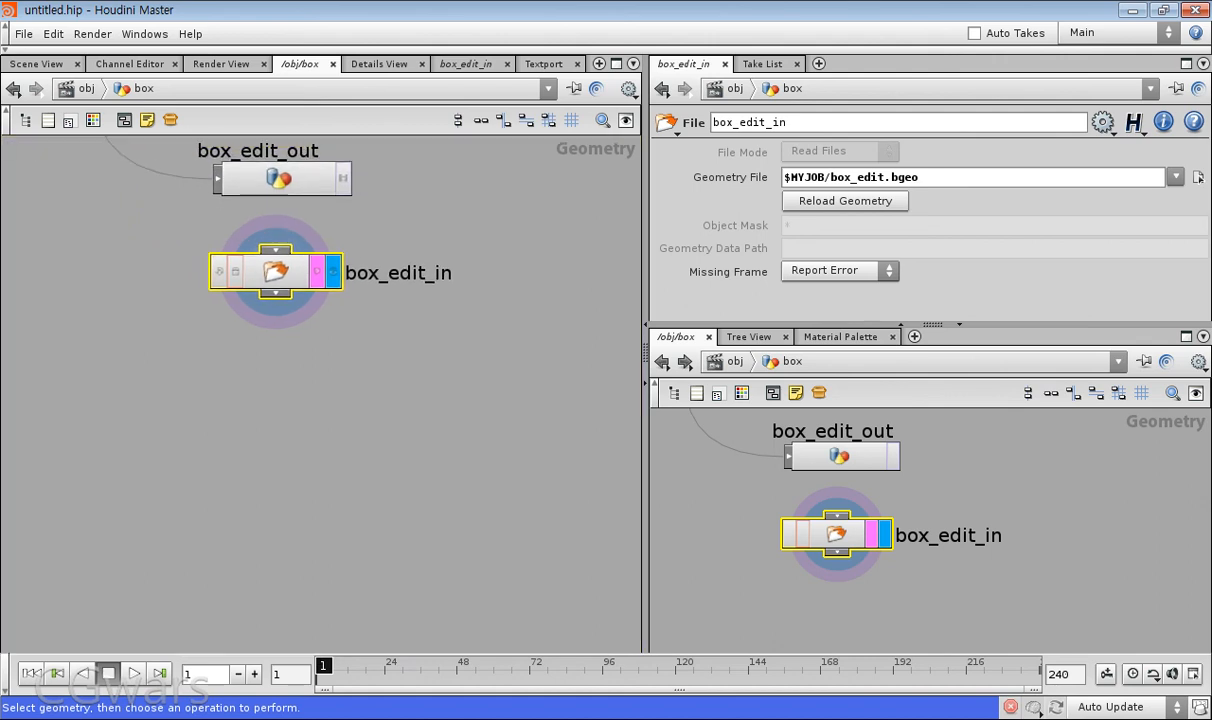
middle_click(256, 266)
middle_click(270, 271)
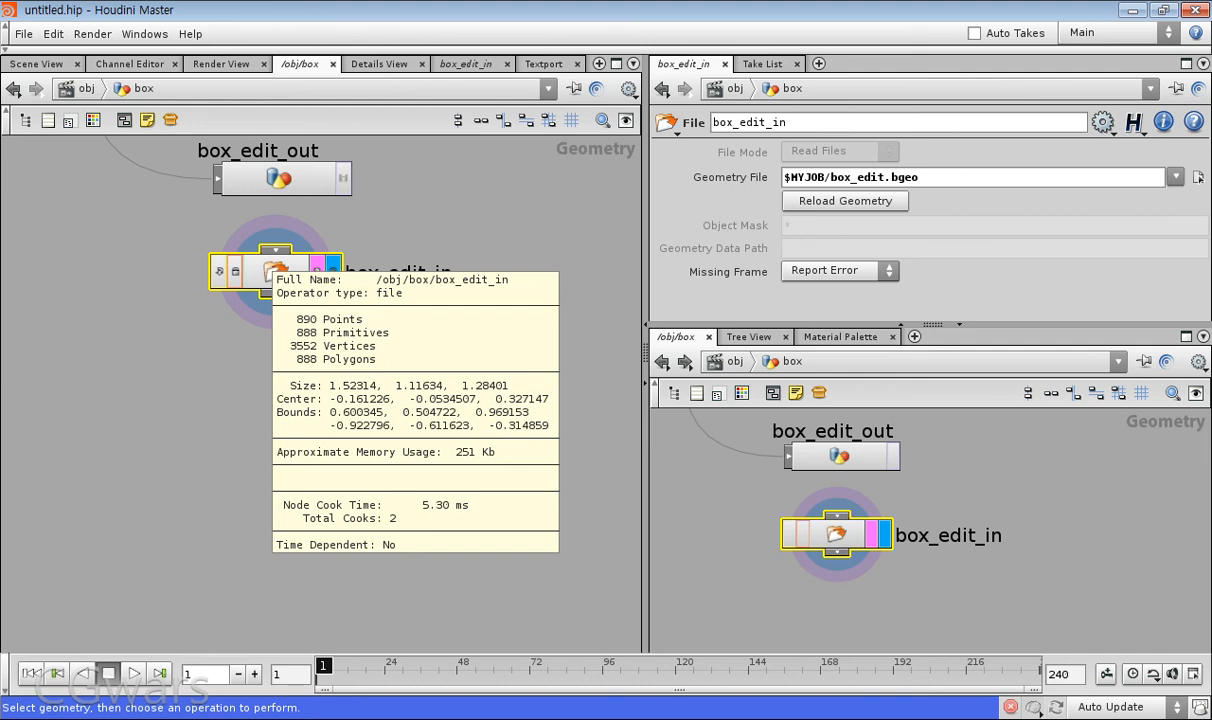
key("h")
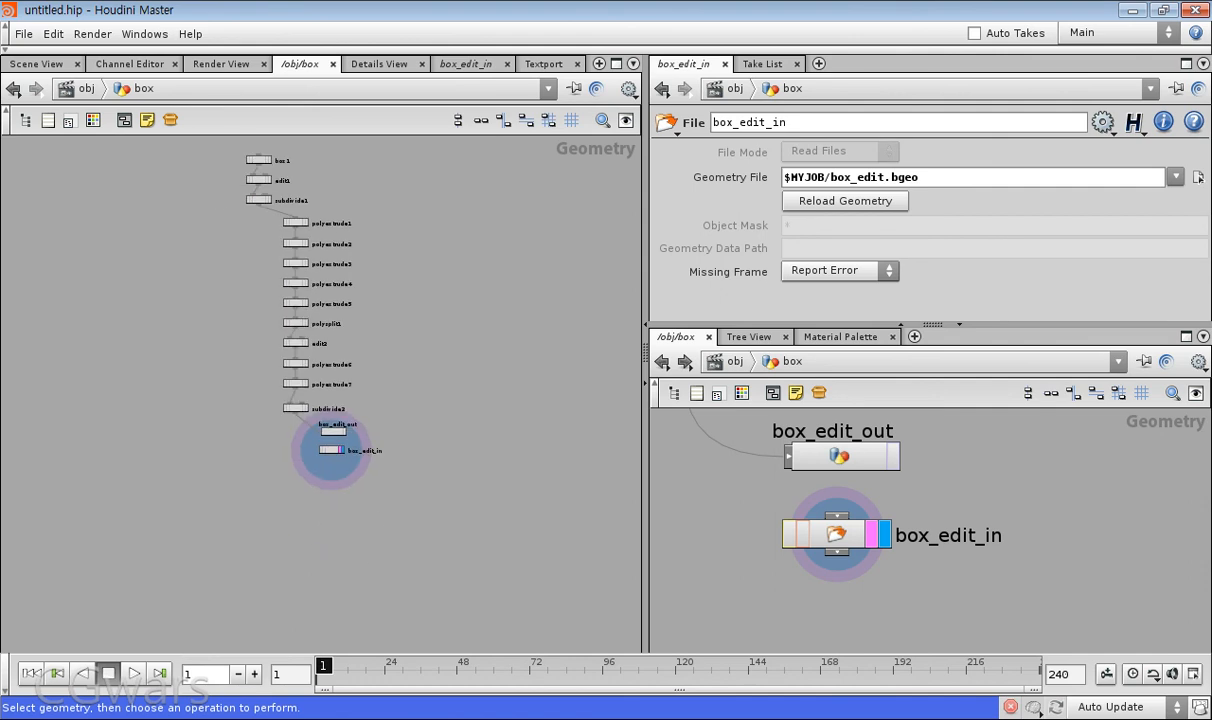
- Return to the Scene View and check the box_edit.bgeo file chosen for the box_edit_in node's Geometry File
left_click(36, 64)
scroll(995, 485, "down", 2)
middle_click_drag(995, 485, 968, 595)
scroll(970, 585, "down", 2)
scroll(976, 507, "down", 4)
middle_click_drag(976, 507, 879, 513)
scroll(915, 556, "up", 4)
scroll(1100, 516, "up", 4)
middle_click_drag(885, 575, 946, 587)
left_click_drag(915, 612, 785, 568)
left_click(1198, 177)
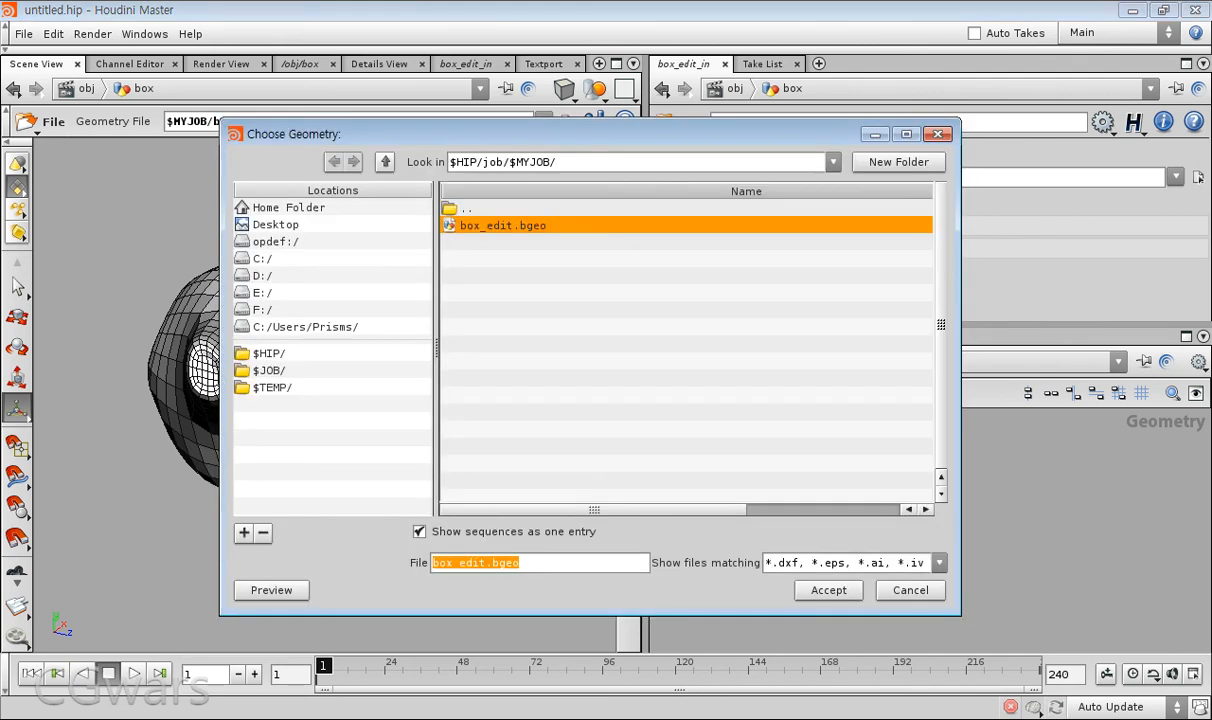
key("Return")
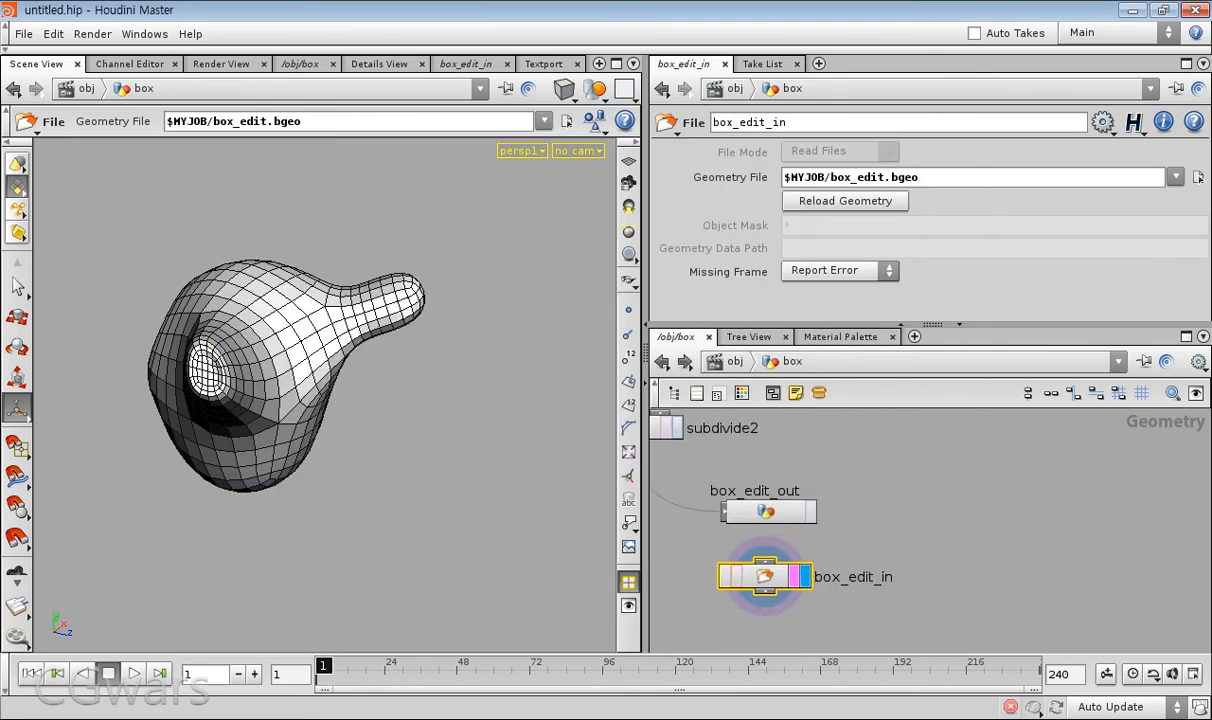
- Compare the file path settings of the box_edit_out and box_edit_in nodes
left_click_drag(751, 529, 900, 605)
left_click(900, 615)
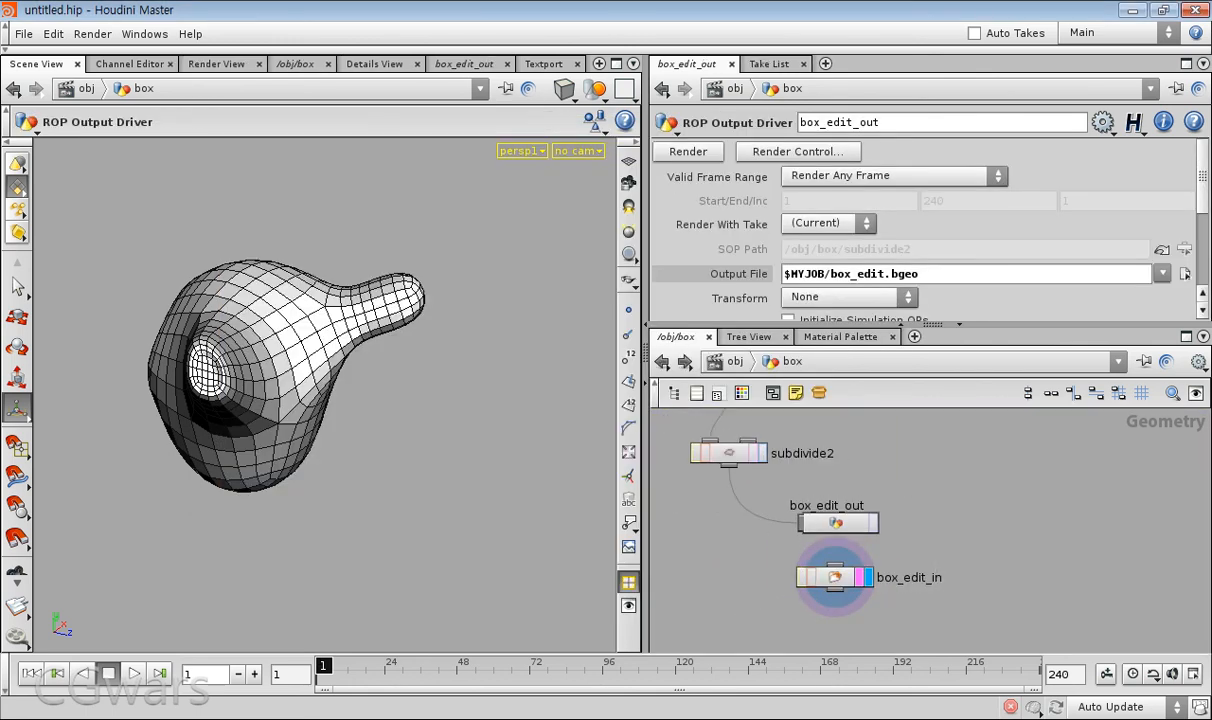
middle_click_drag(890, 615, 874, 582)
left_click_drag(703, 546, 939, 607)
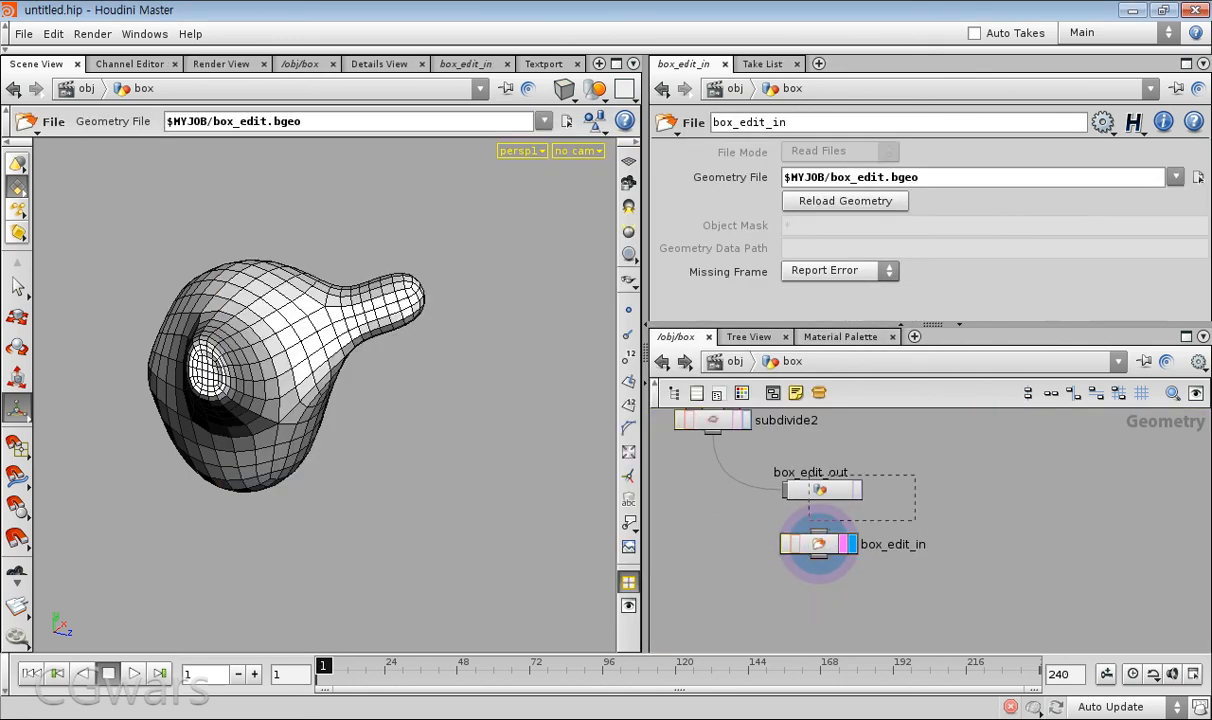
left_click(822, 489)
left_click(819, 544)
middle_click_drag(850, 580, 878, 611)
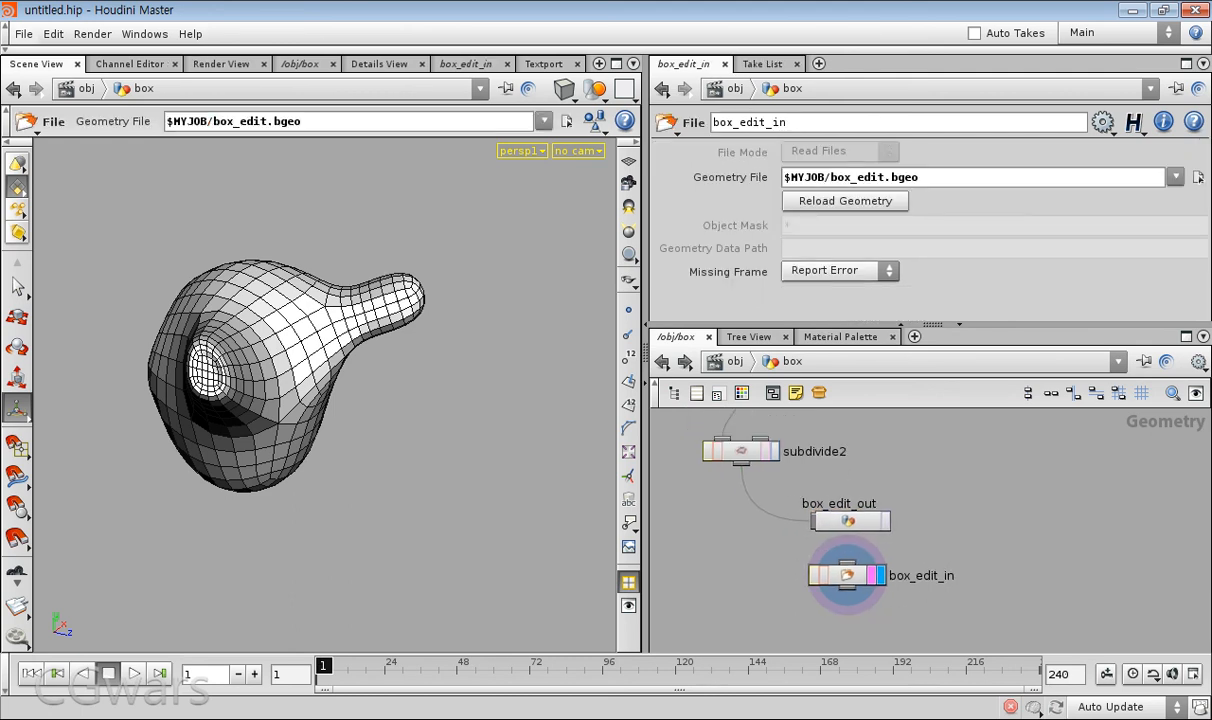
- Start saving the scene as a new file and browse to the $HIP/job/ folder
left_click(23, 34)
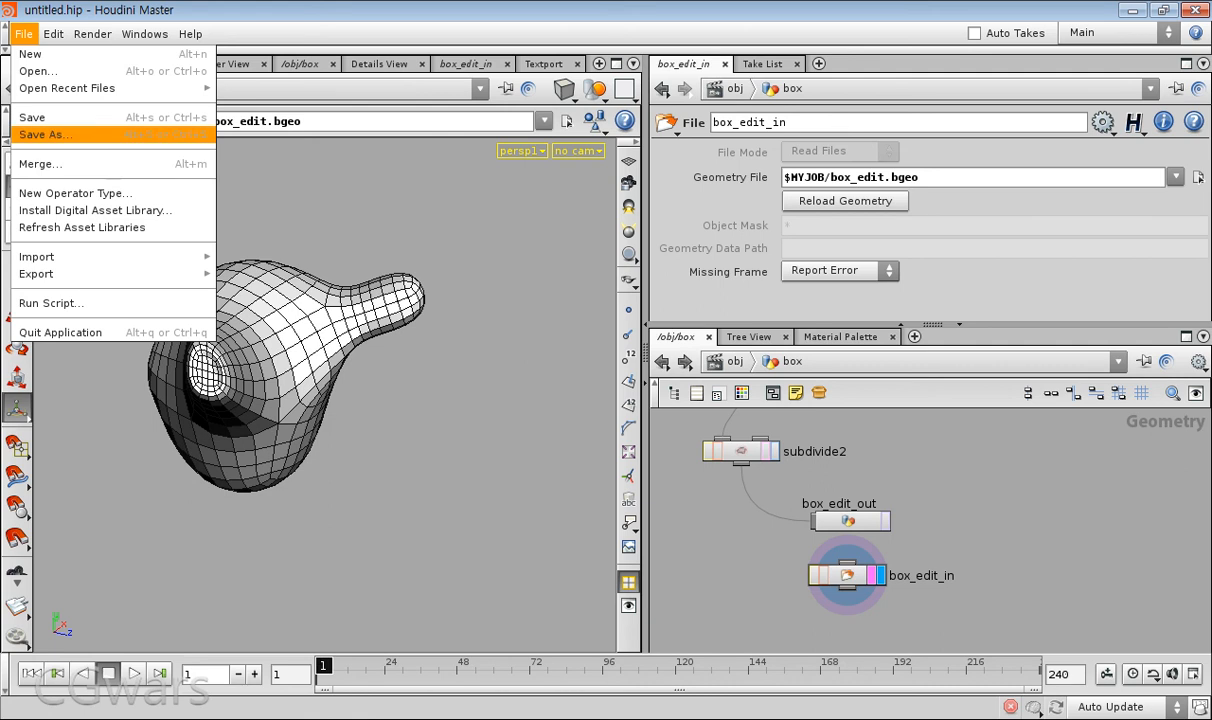
left_click(45, 134)
double_click(256, 399)
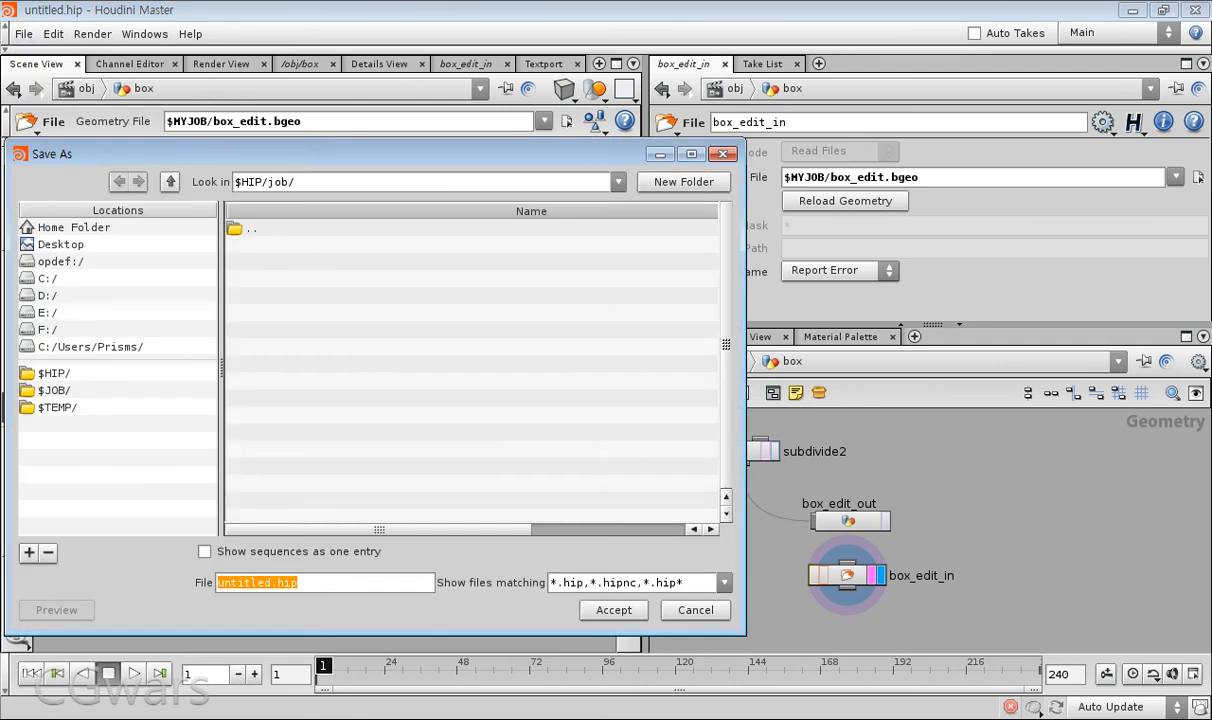
left_click(240, 181)
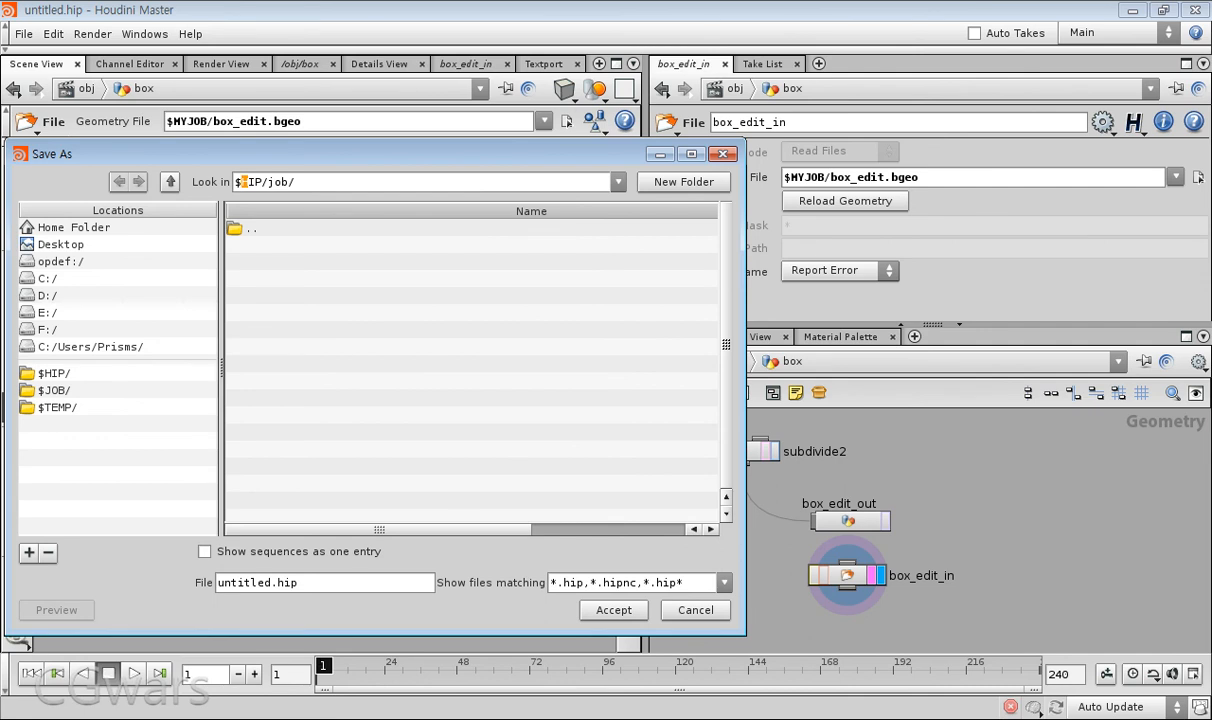
left_click(54, 373)
left_click(256, 399)
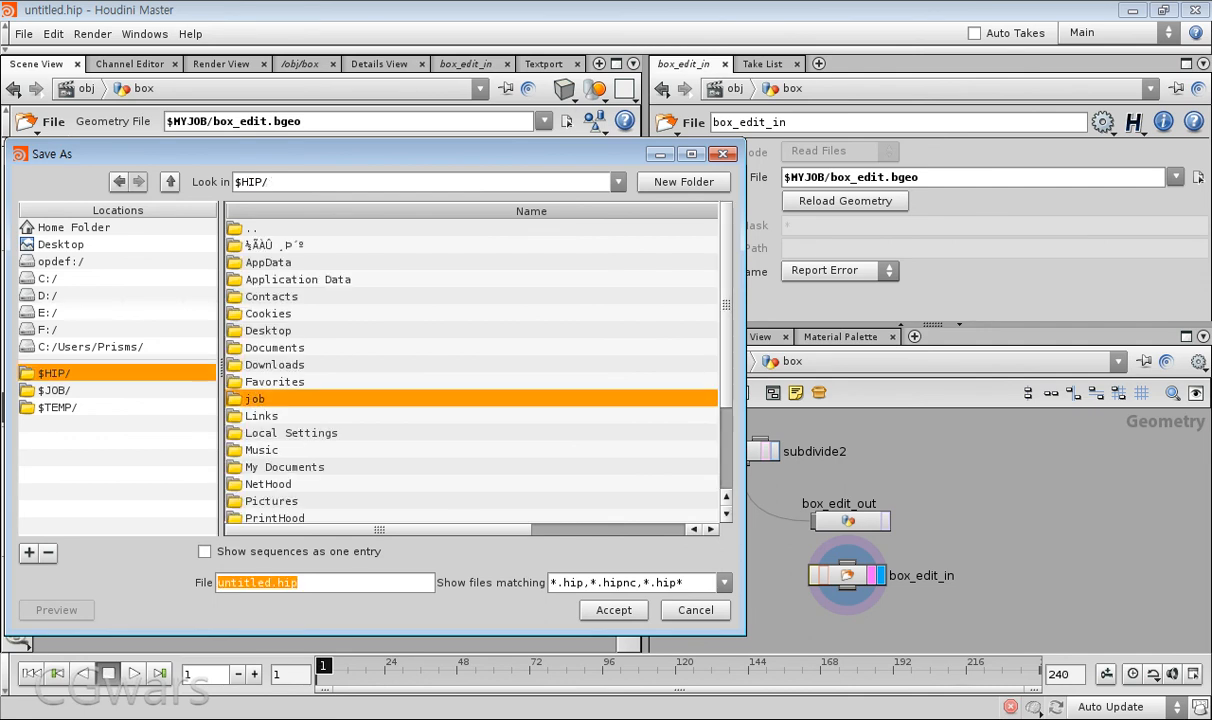
double_click(256, 399)
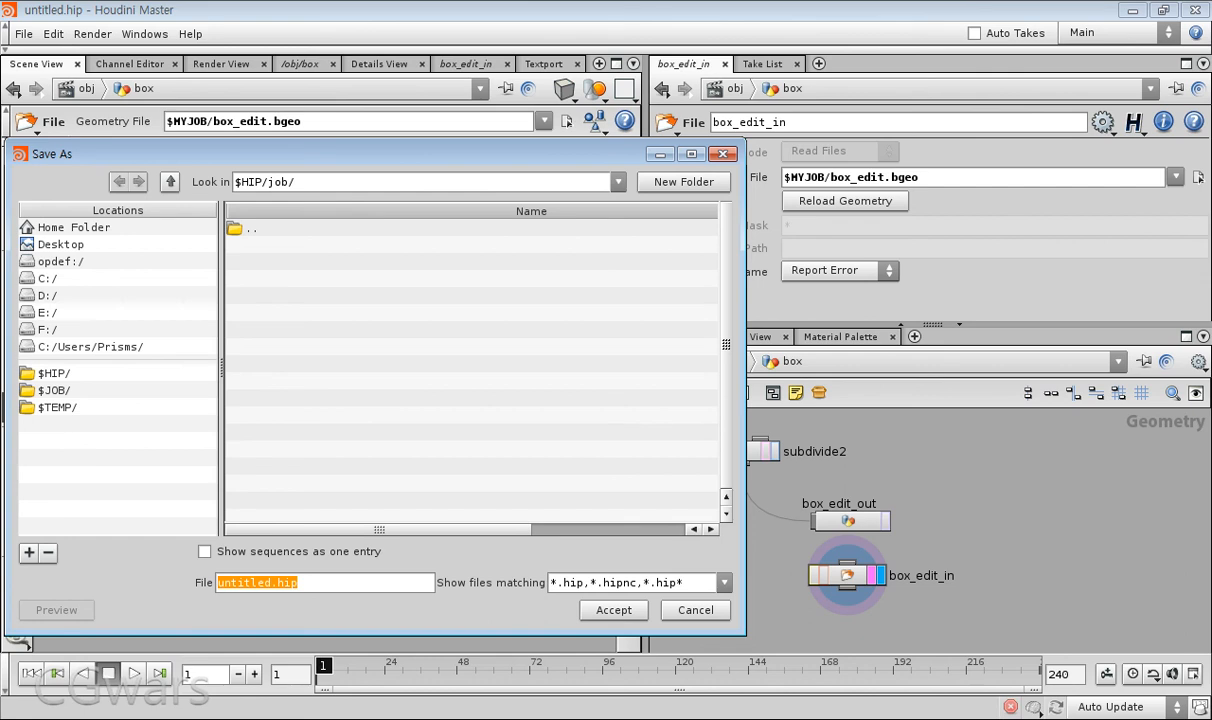
left_click(170, 182)
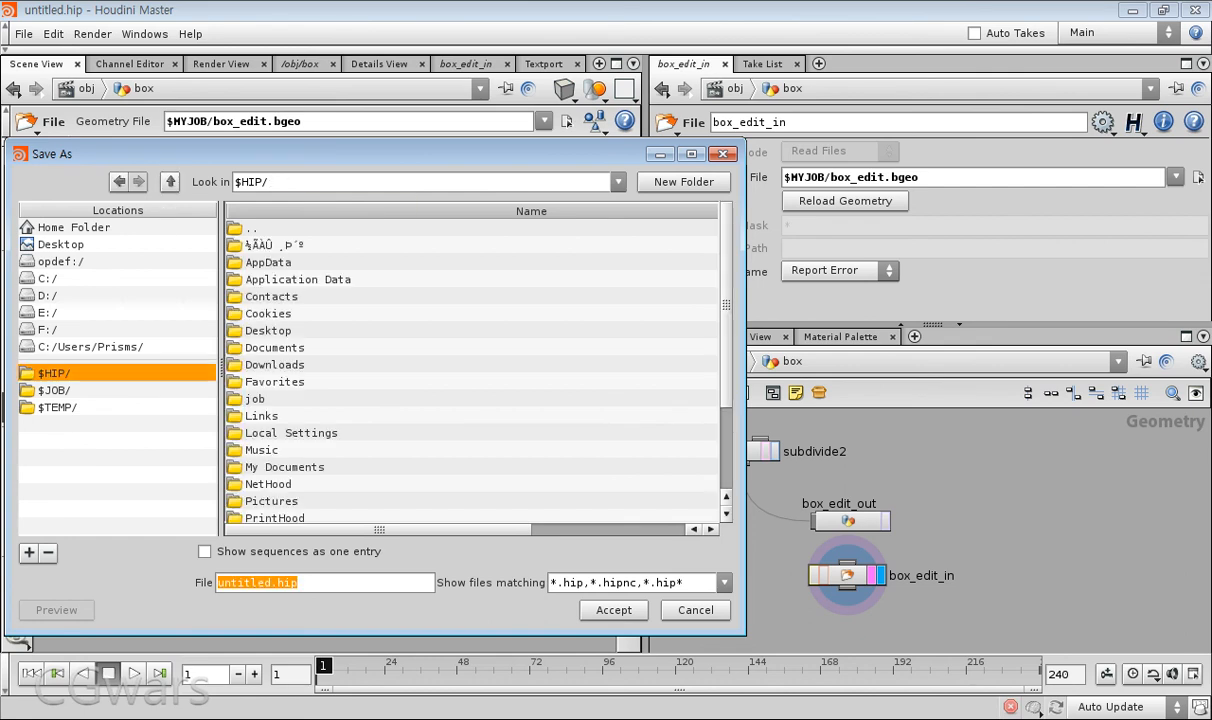
double_click(256, 399)
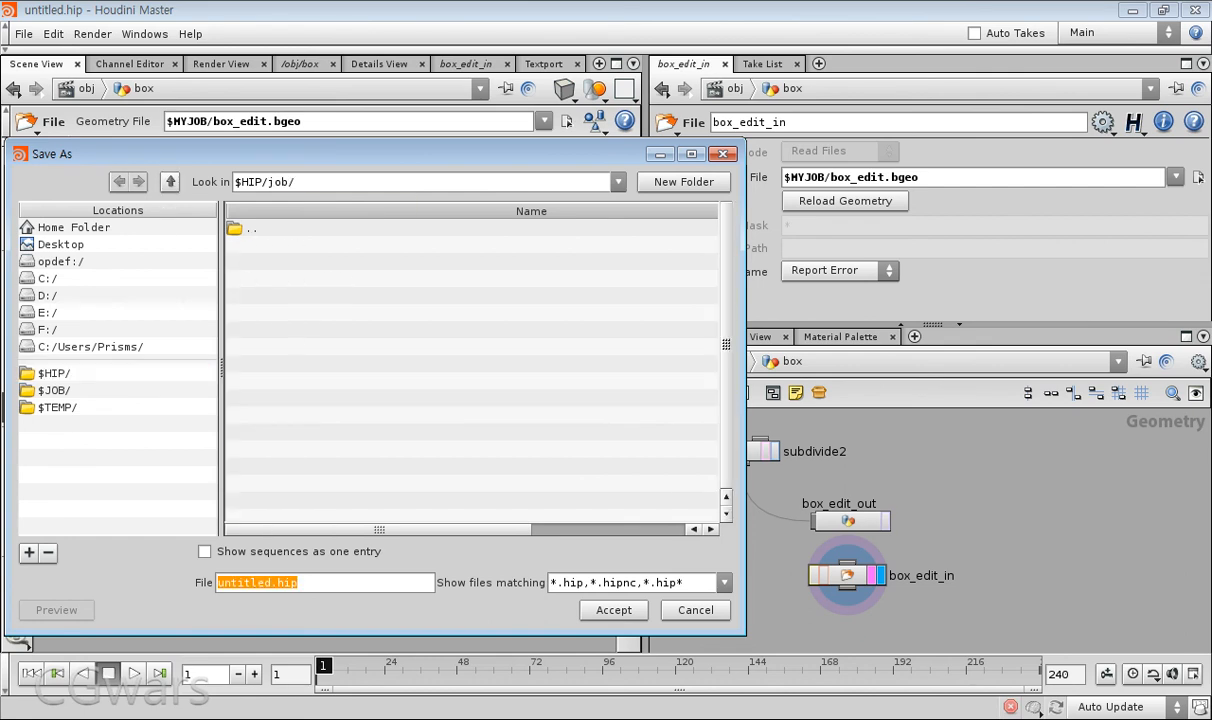
- Create a new directory named hip inside $HIP/job/
left_click(252, 229)
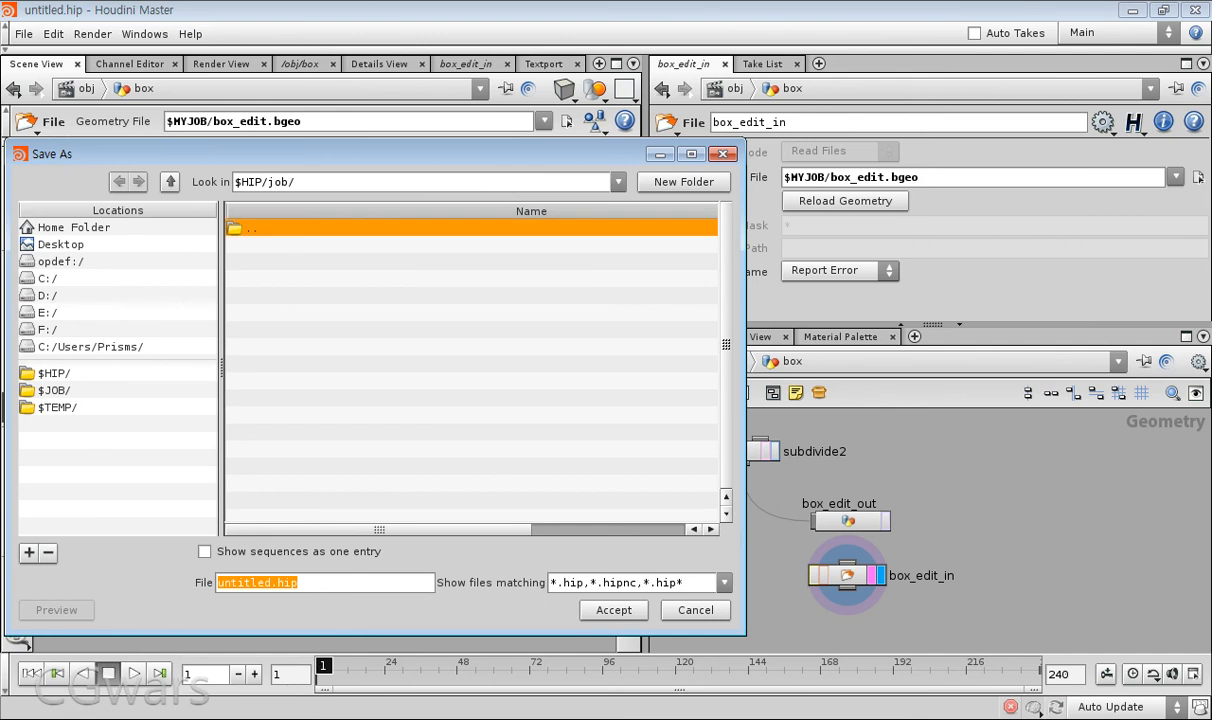
left_click(684, 182)
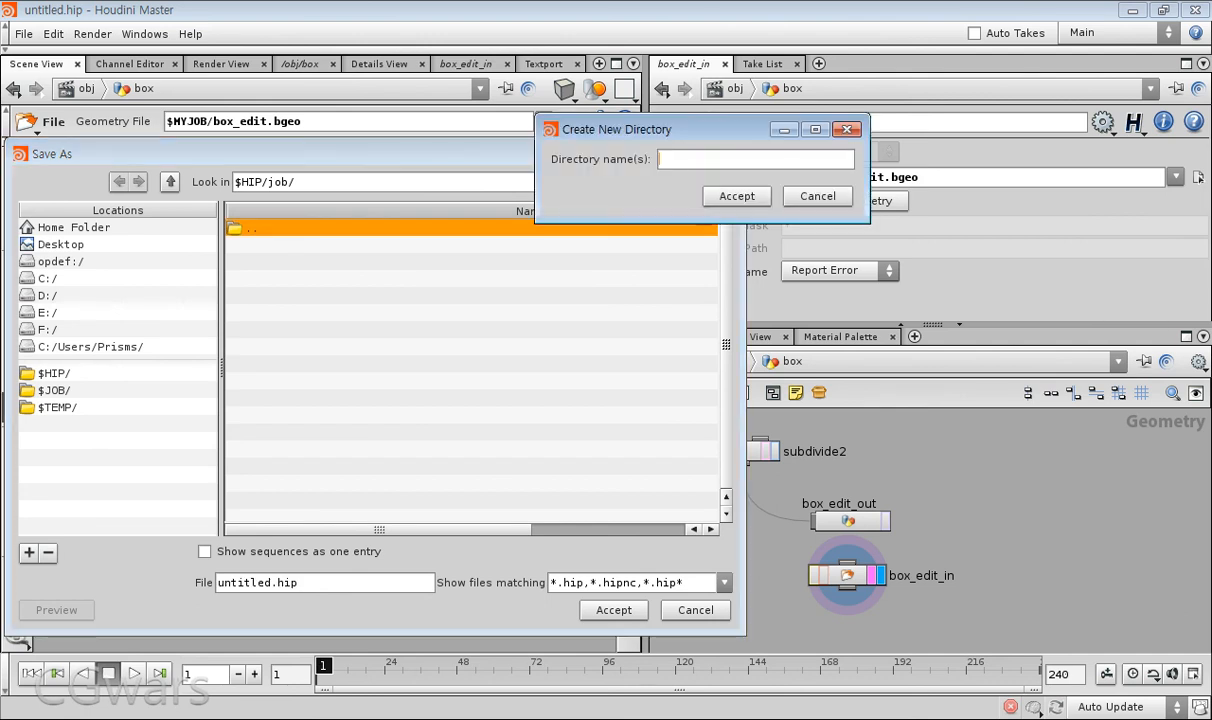
type("hip")
key("Return")
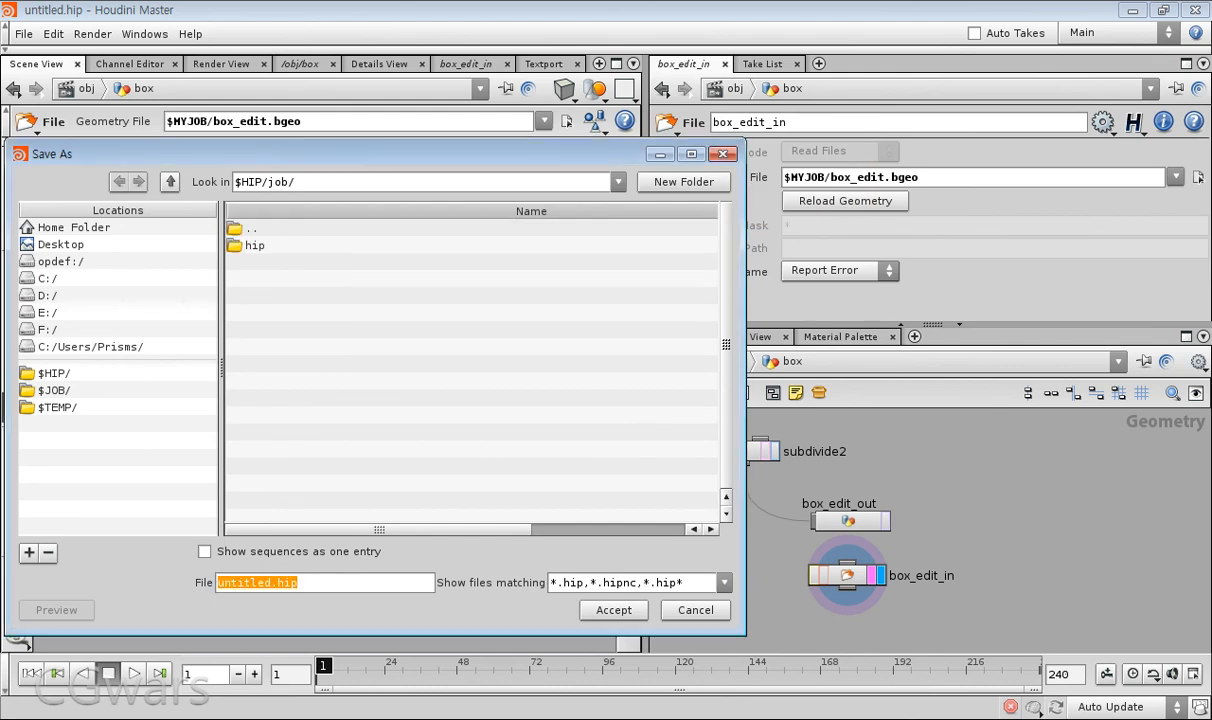
- Save the scene as box_edit.hip inside the $HIP/job/hip/ folder
double_click(255, 245)
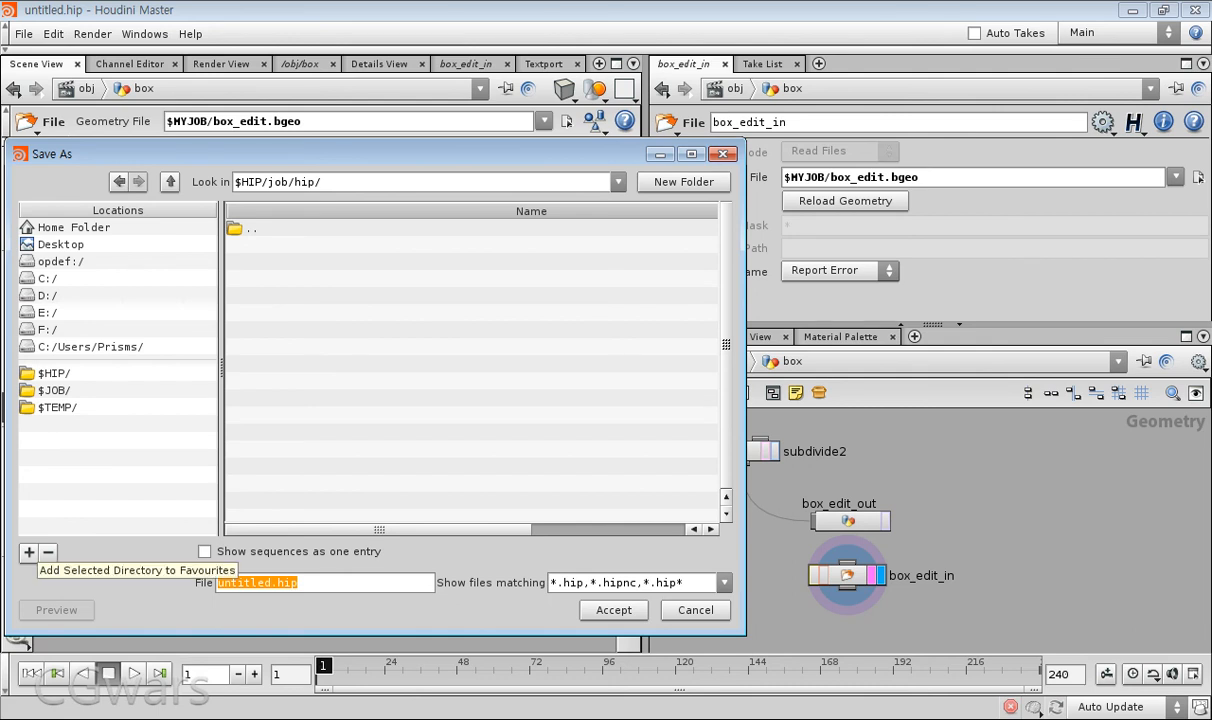
left_click(252, 228)
left_click(243, 582)
double_click(243, 582)
type("box_")
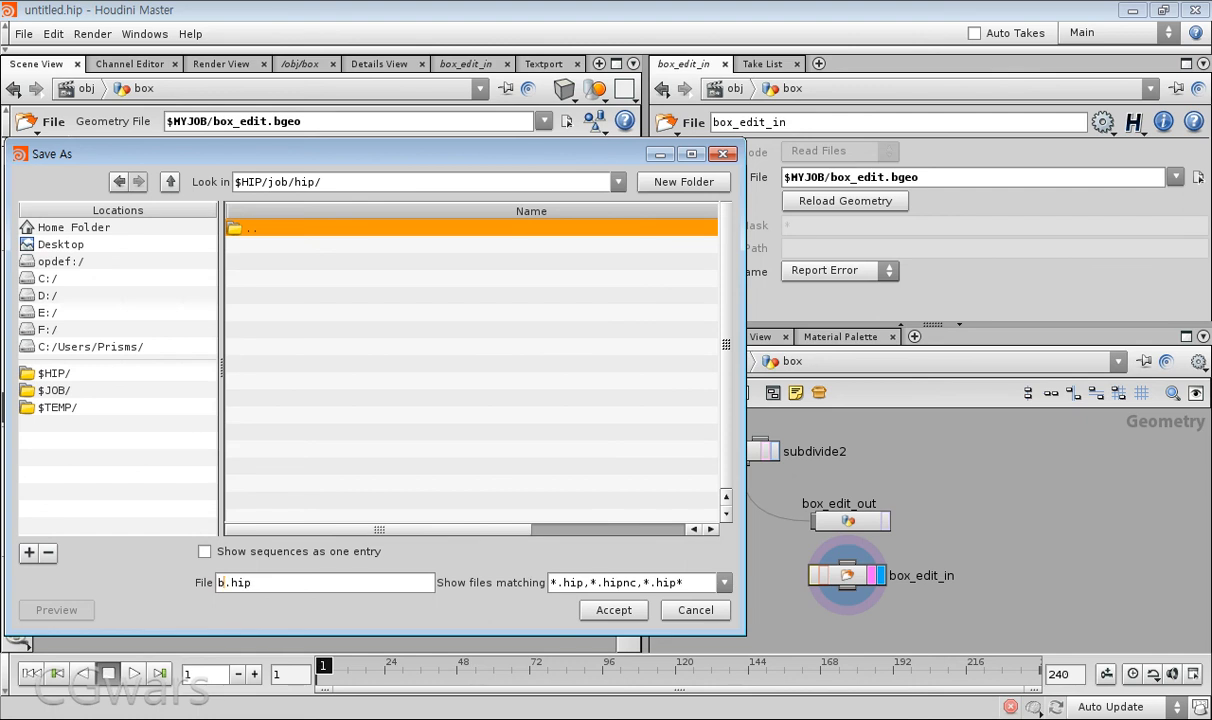
type("edit")
key("Return")
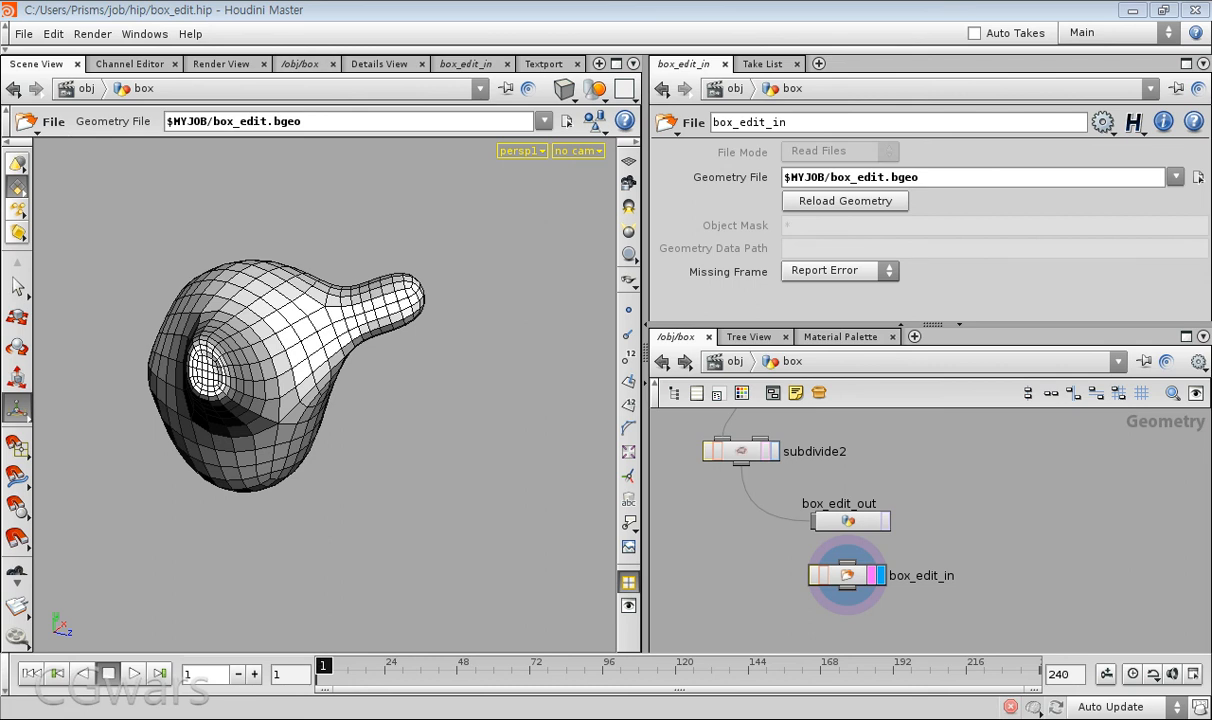
- Query the $HIP and $MYJOB variables in the Textport to check their paths
left_click(543, 63)
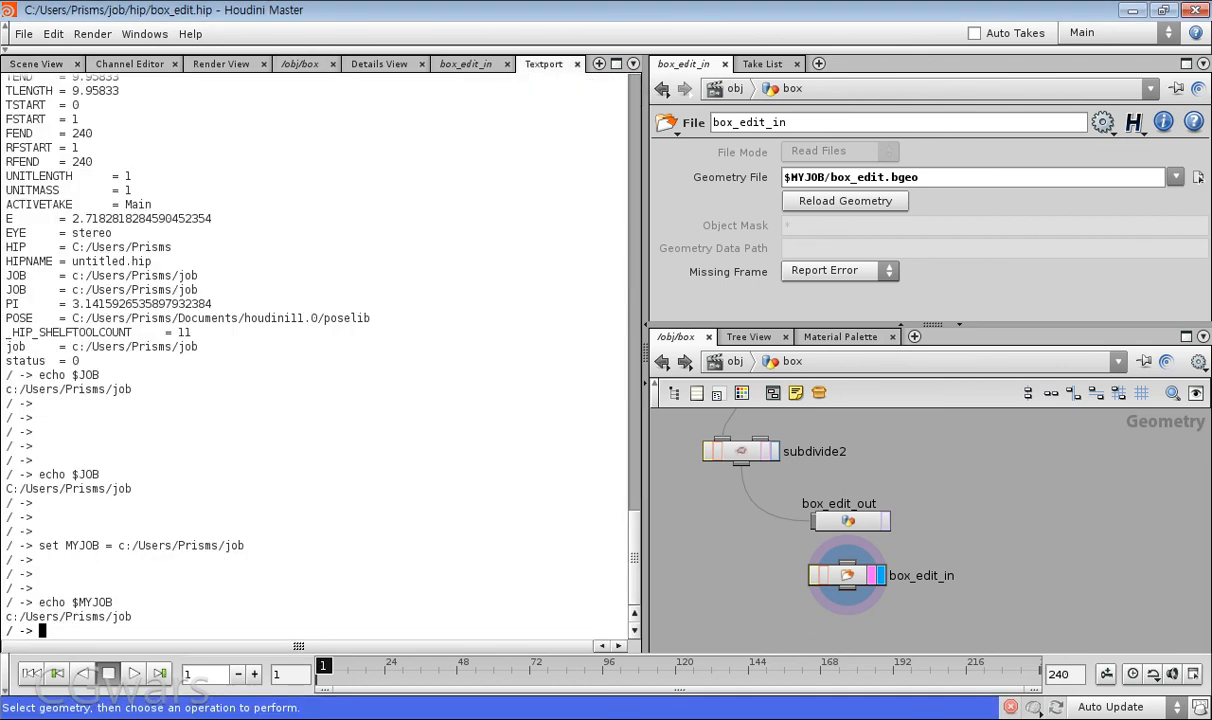
type("$HIP")
key("Return")
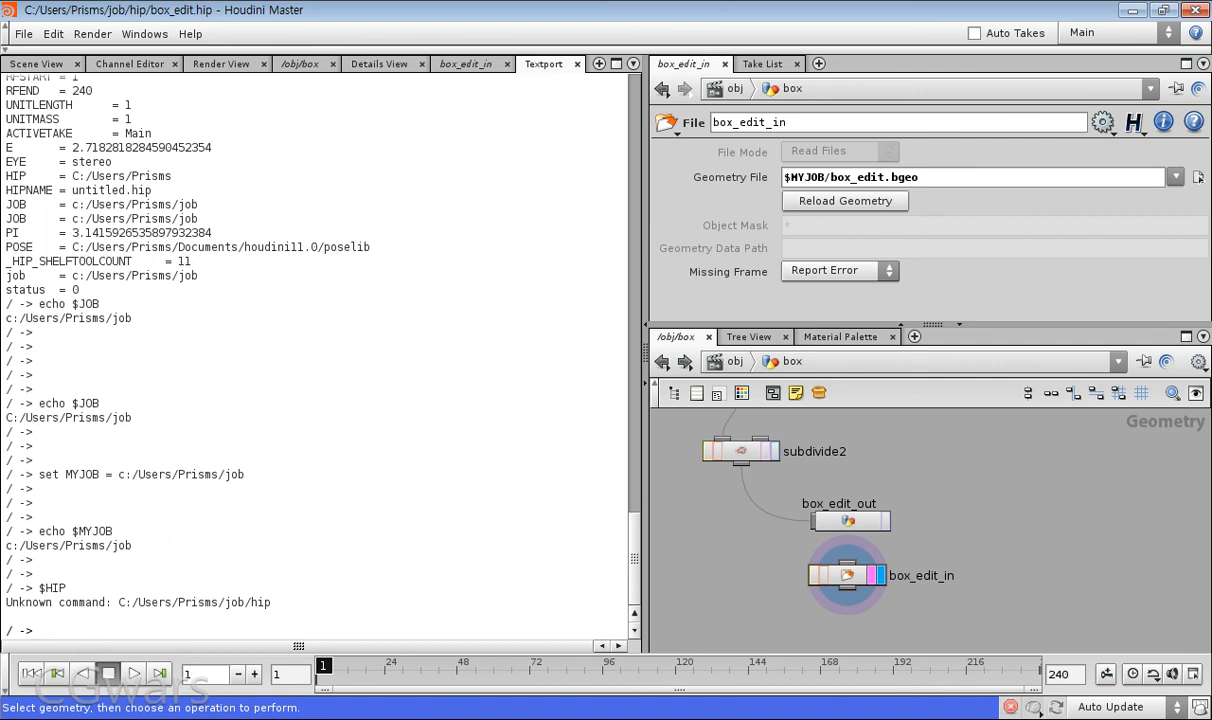
type("$MYJOB")
key("Return")
key("Return")
key("Return")
key("Return")
key("Return")
key("Return")
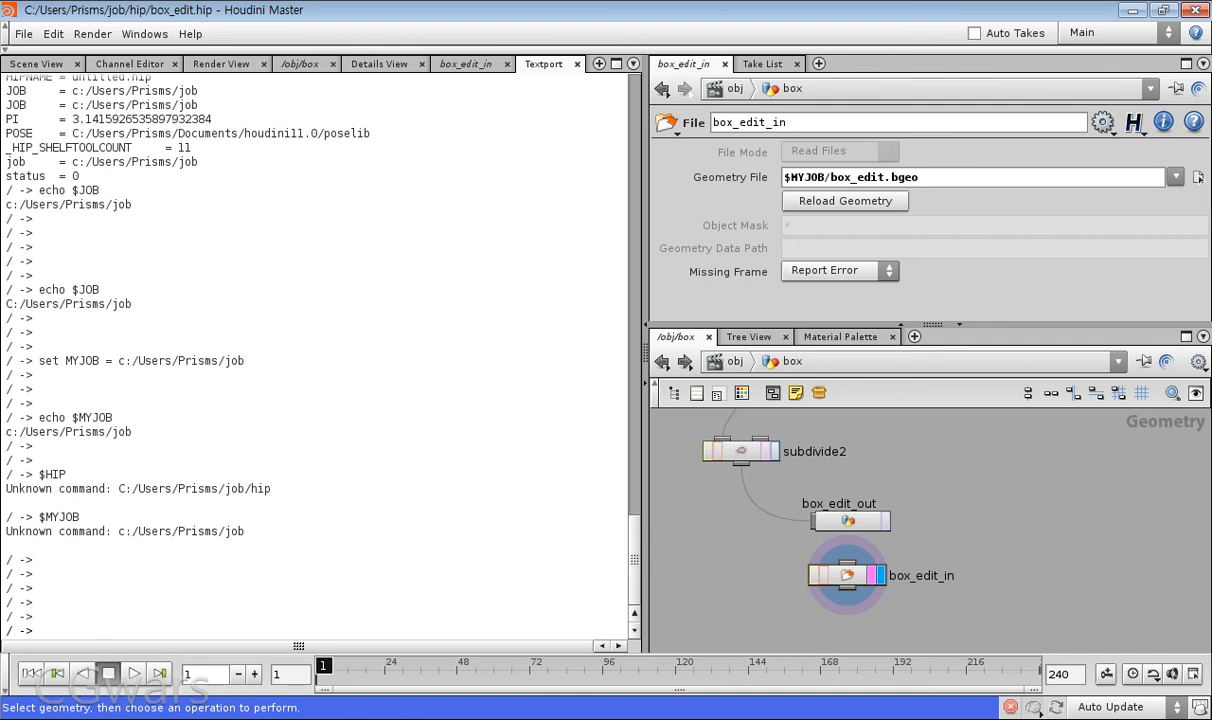
- Check the Geometry File of box_edit_in and its expanded $MYJOB path, ending with the box_edit_out node selected
left_click(1198, 177)
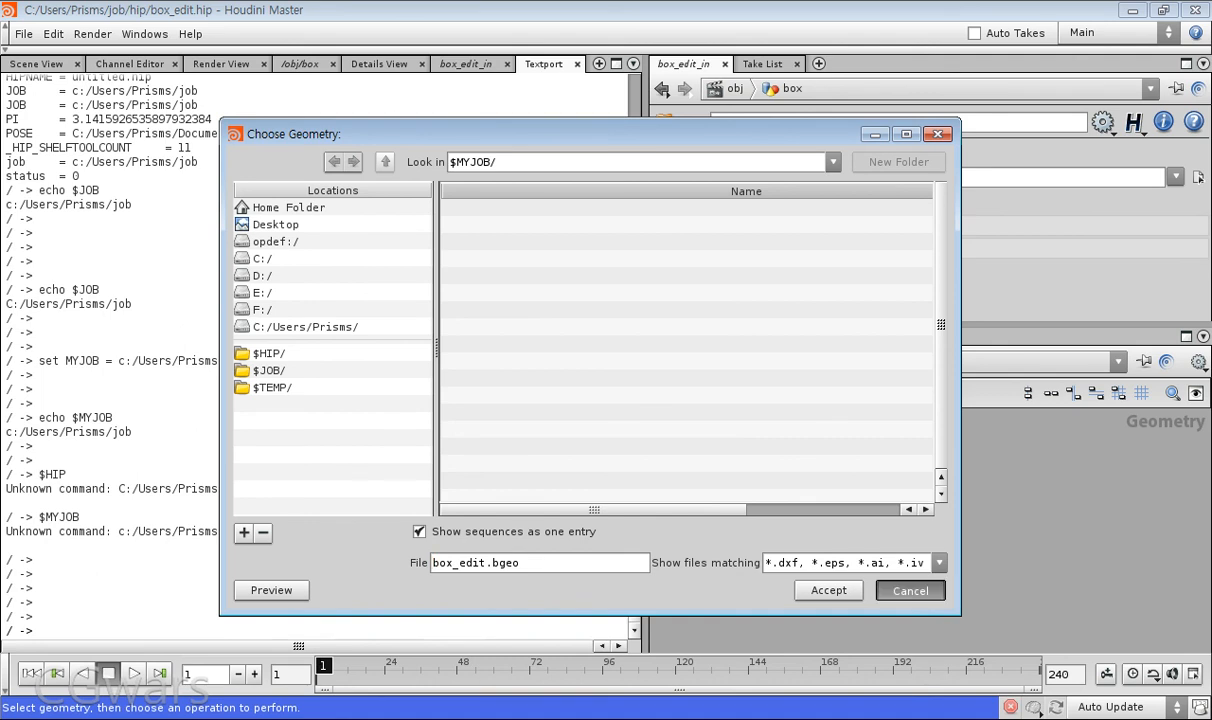
left_click(828, 590)
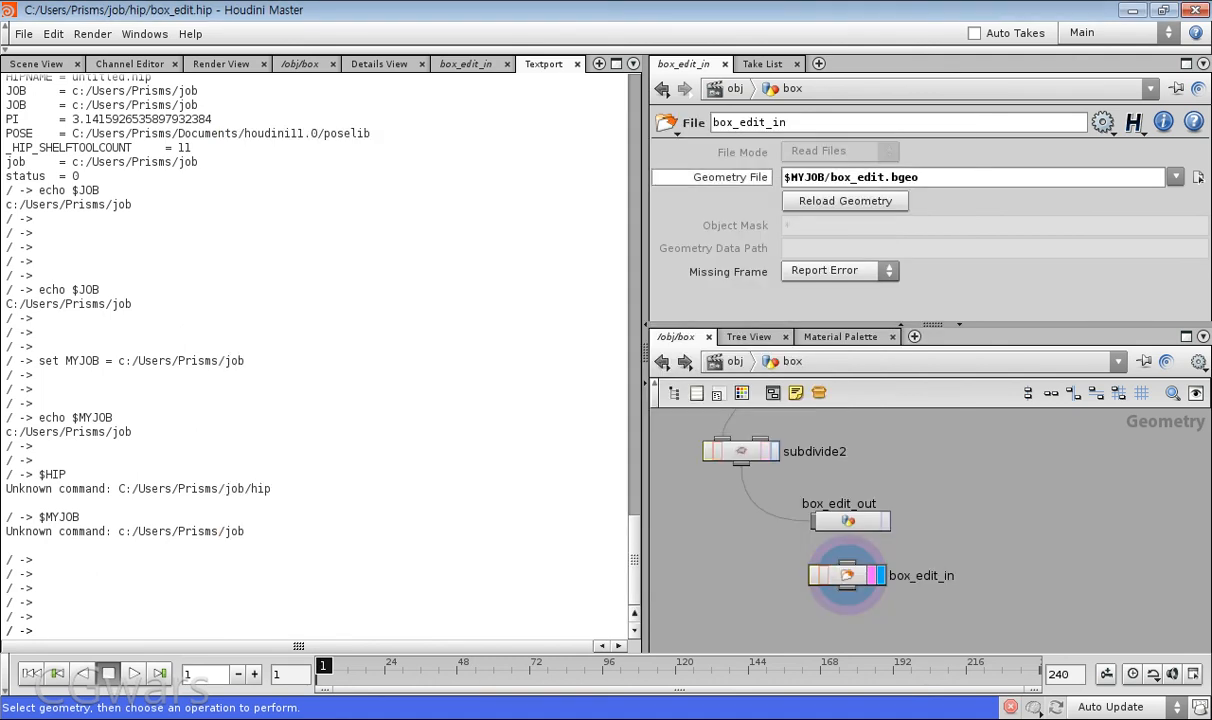
left_click(732, 177)
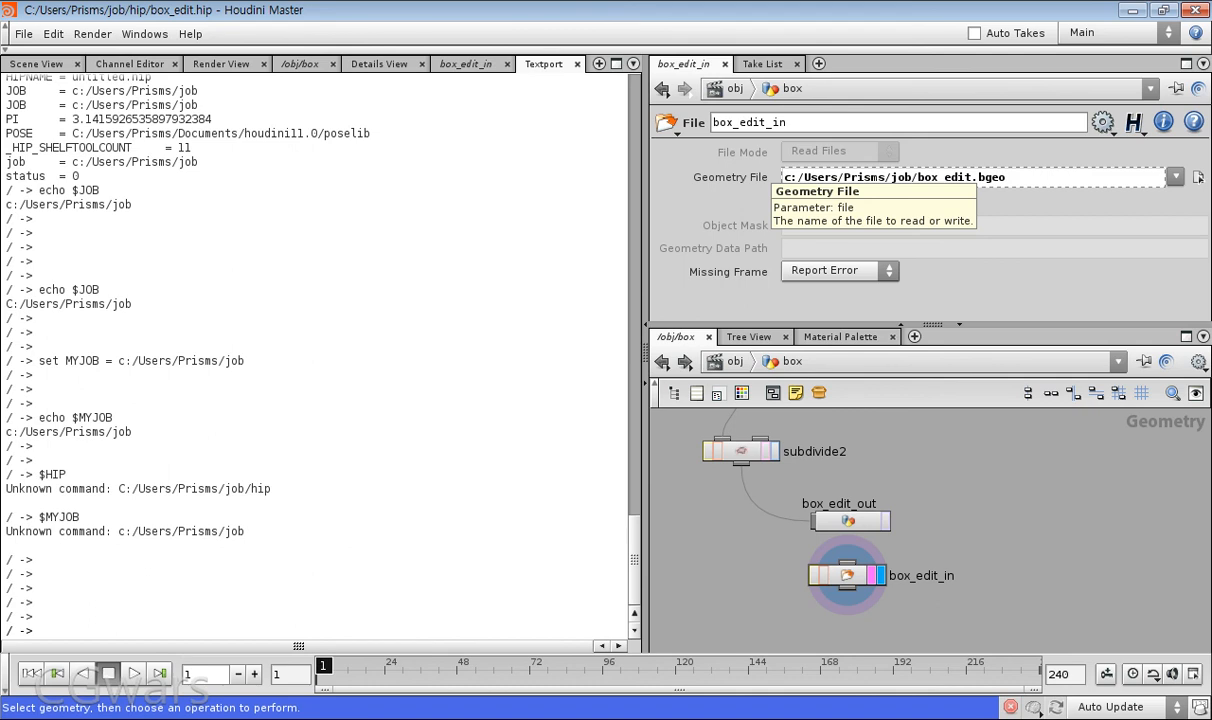
left_click(736, 177)
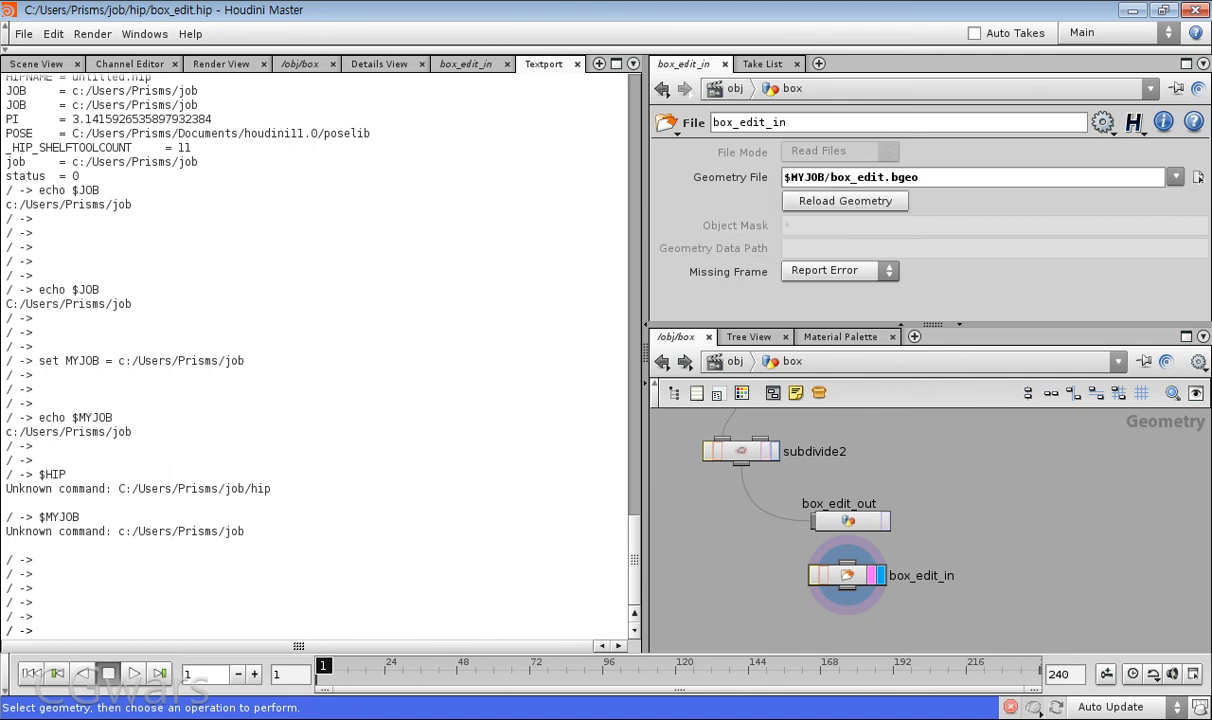
left_click_drag(784, 484, 940, 612)
left_click(960, 616)
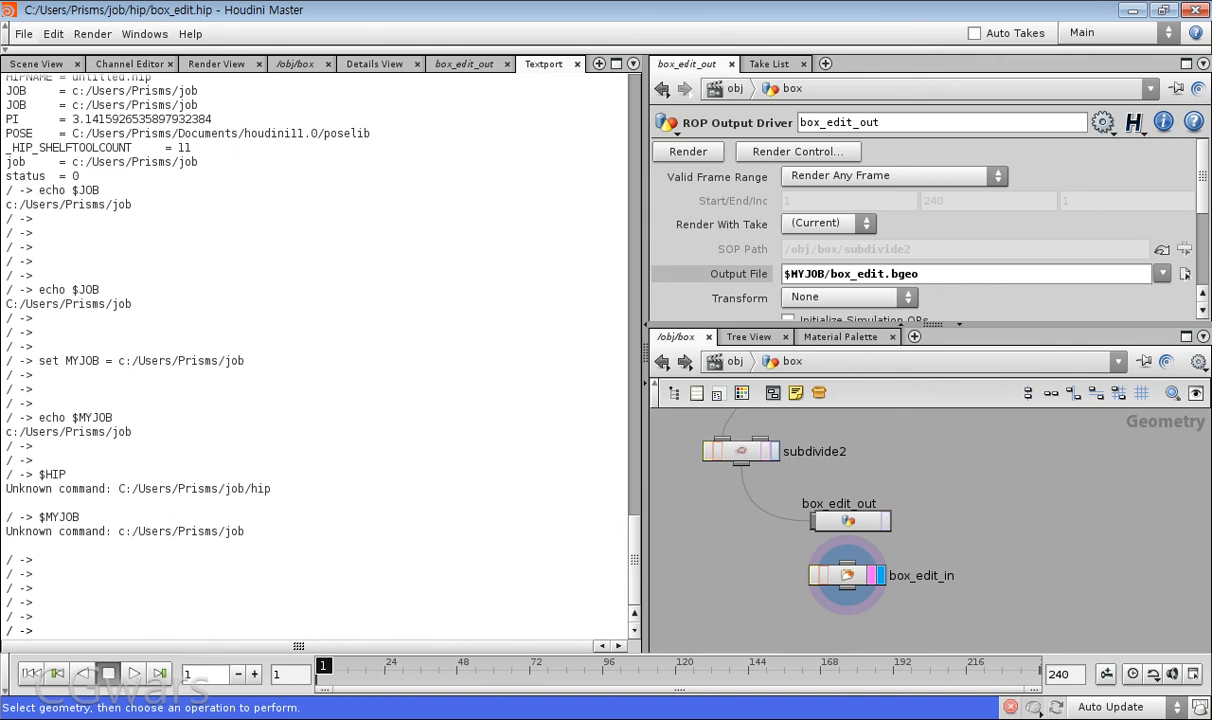
- Create a new directory named bgeo inside $HIP/ through the scene Open dialog
left_click(23, 34)
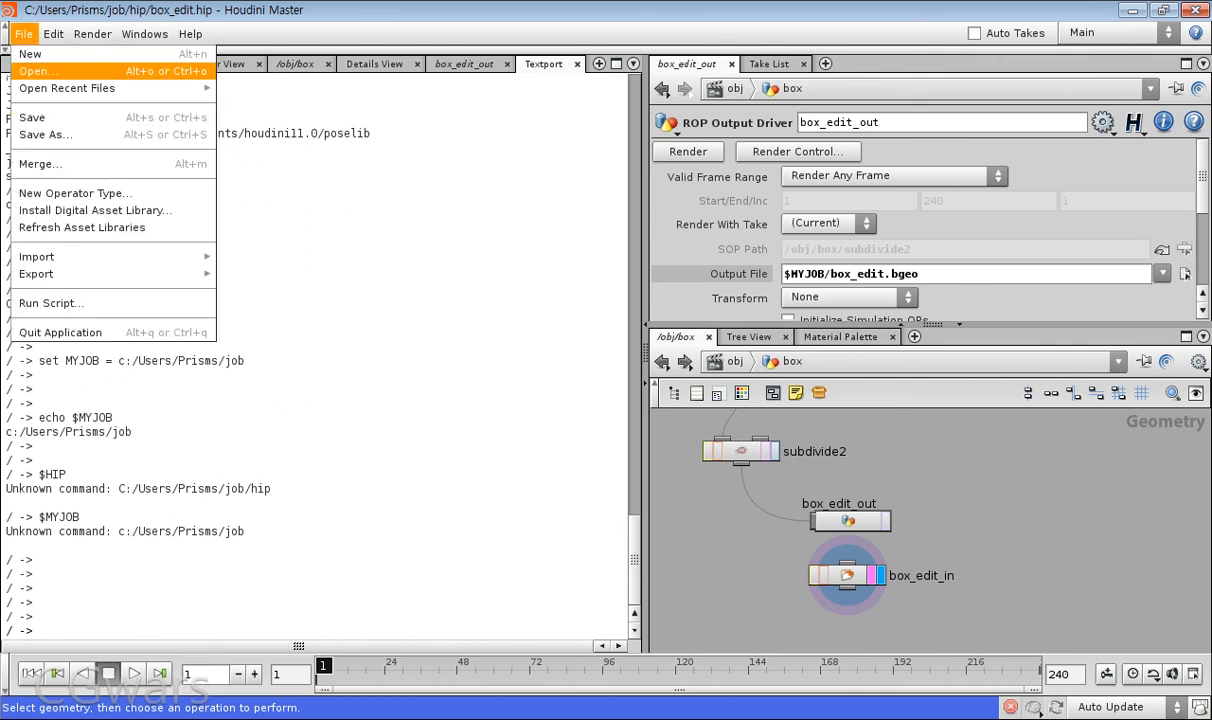
left_click(35, 71)
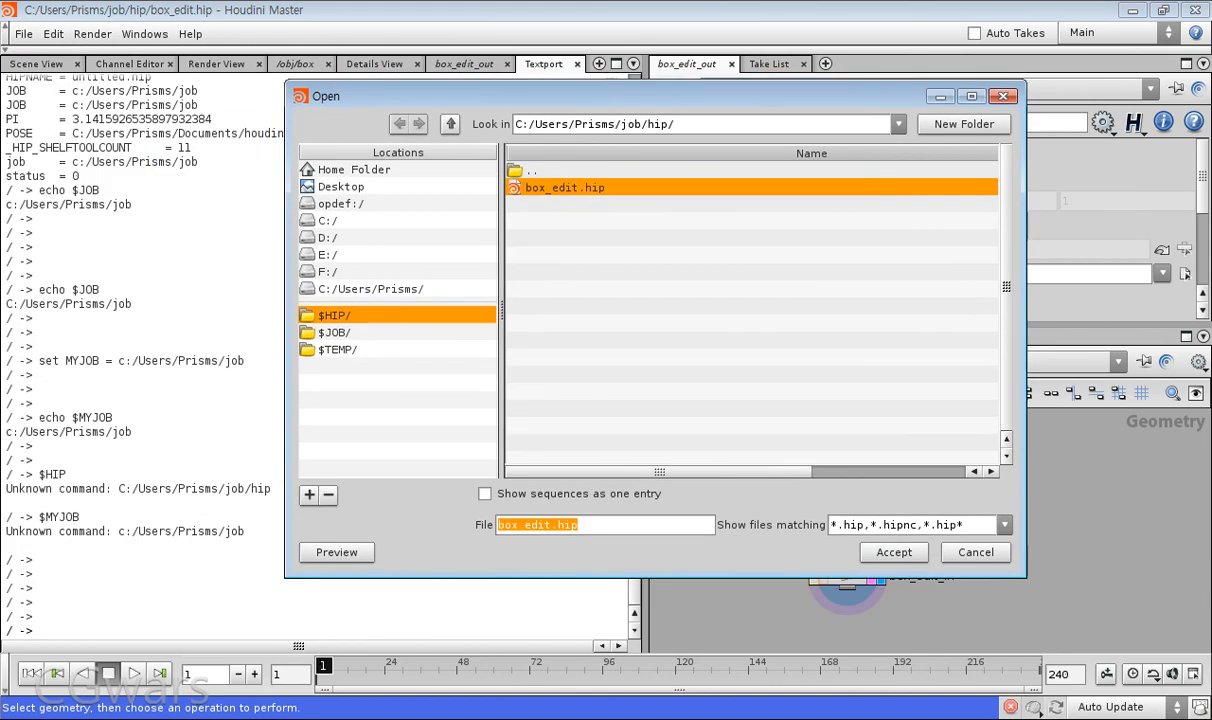
left_click(334, 333)
left_click(337, 350)
left_click(334, 333)
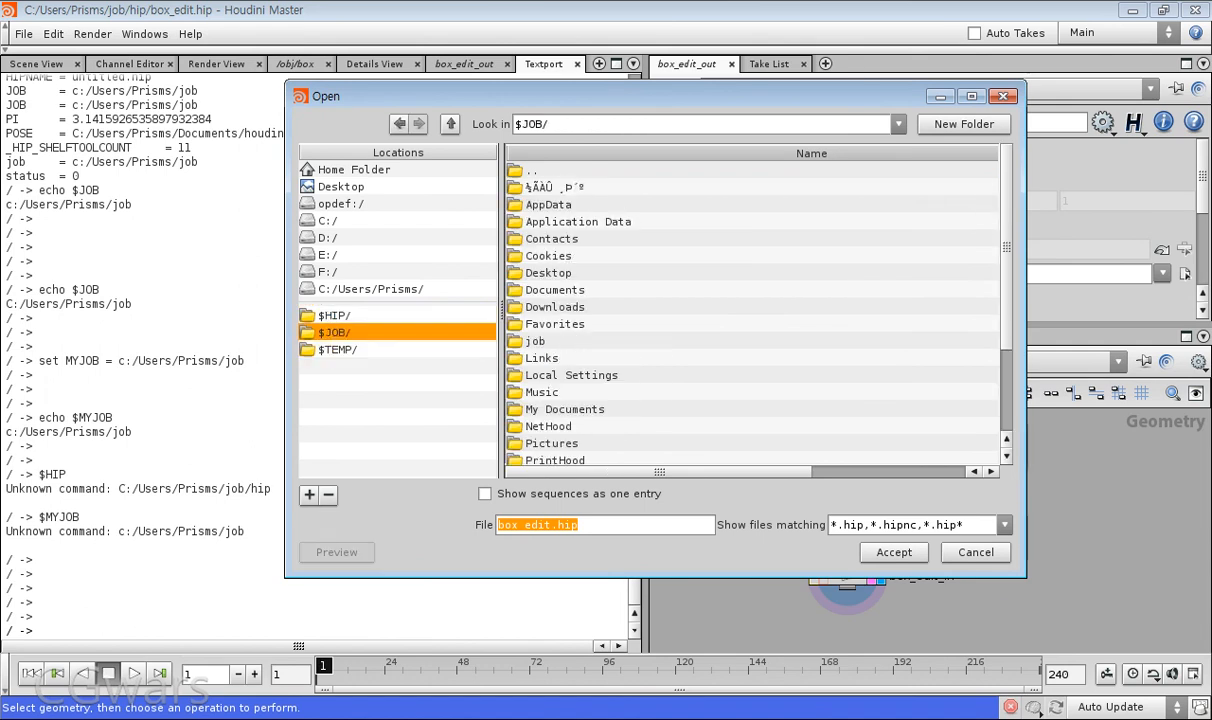
left_click(334, 316)
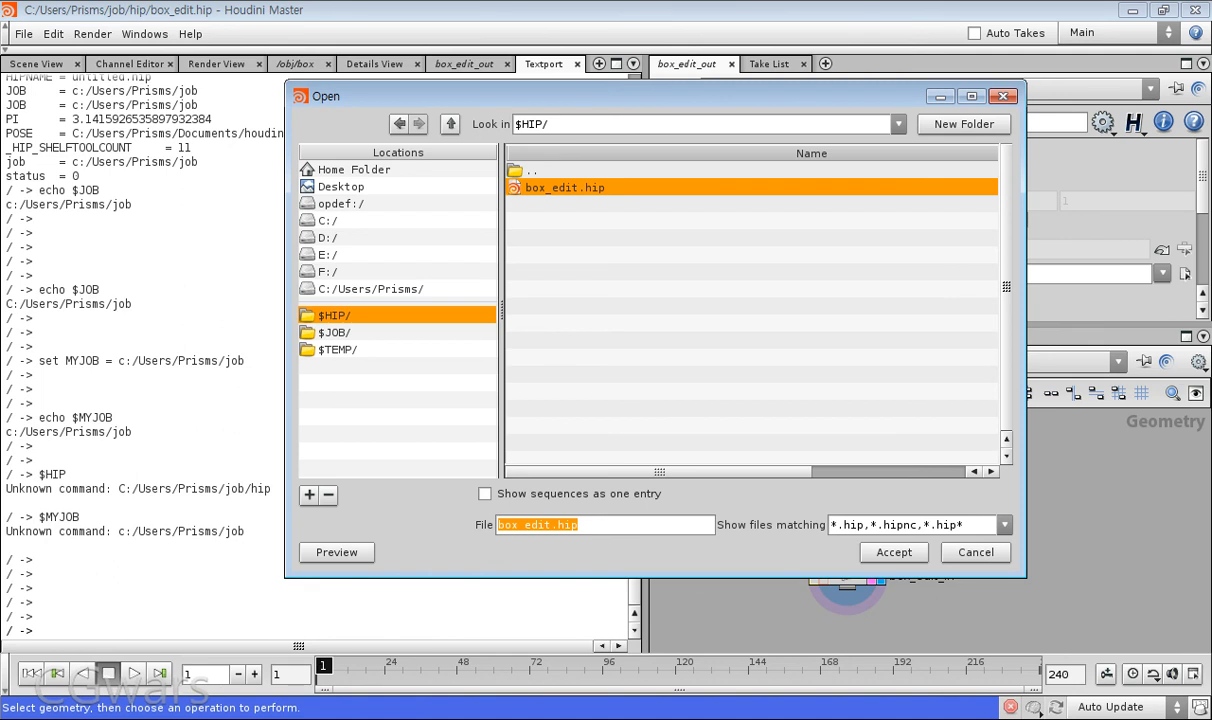
left_click(963, 124)
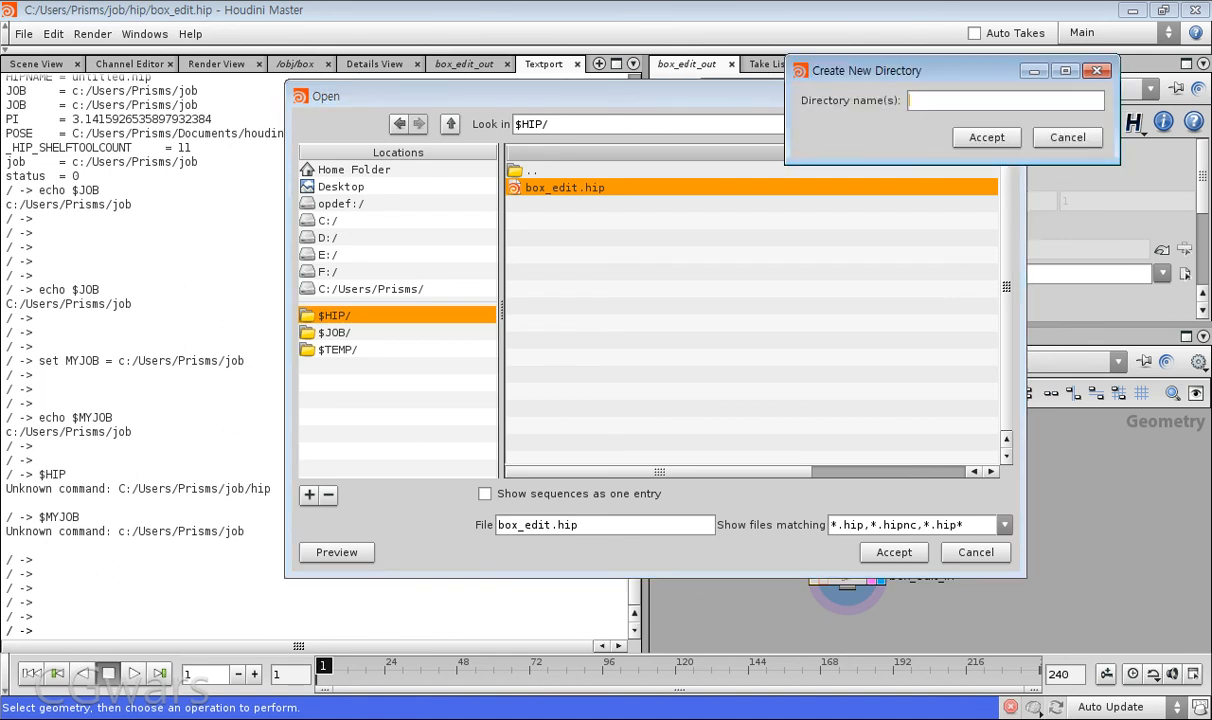
type("bgeo")
key("Return")
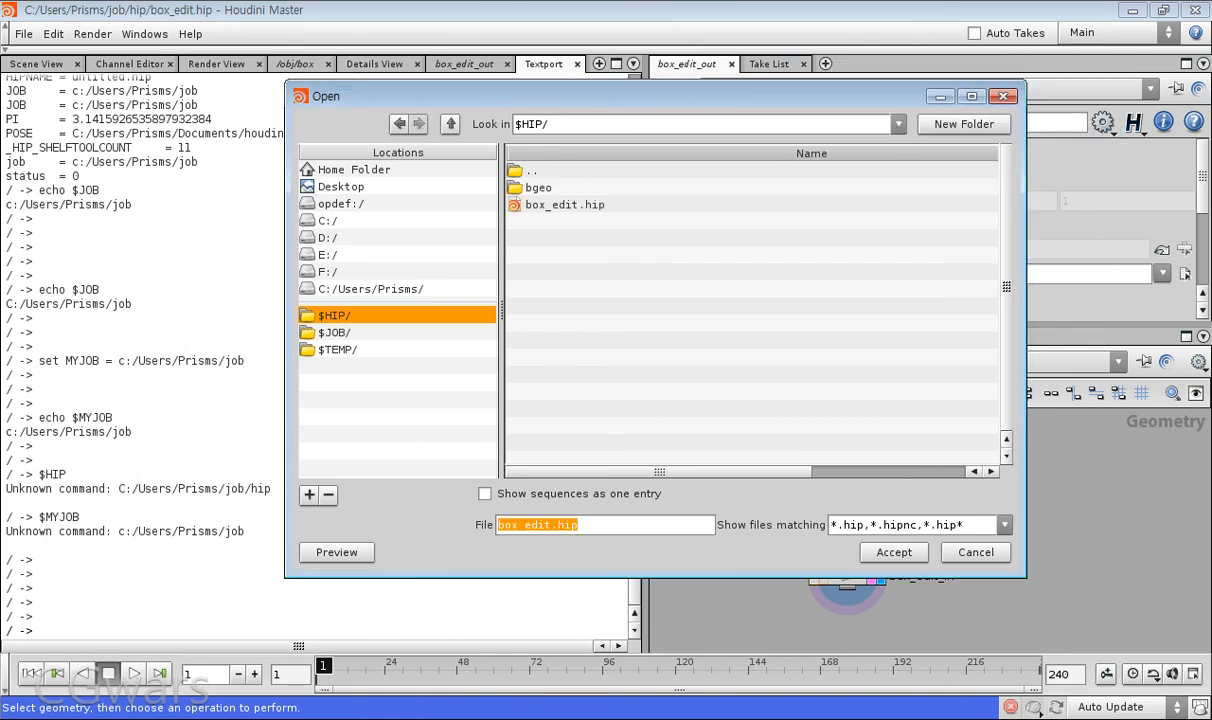
- Browse up and back down the folders around $JOB/job/hip/ to check where bgeo sits, without opening a scene
left_click(539, 188)
left_click(533, 171)
left_click(533, 171)
left_click(535, 188)
left_click(533, 171)
left_click(535, 188)
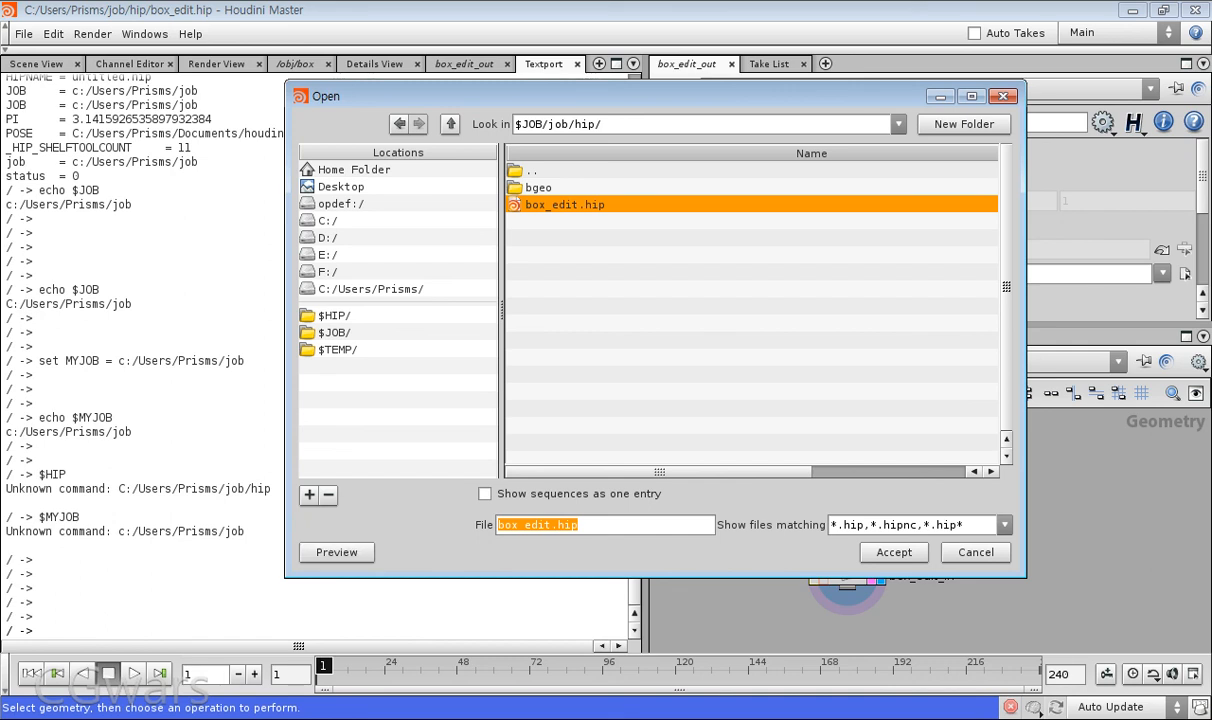
left_click(538, 188)
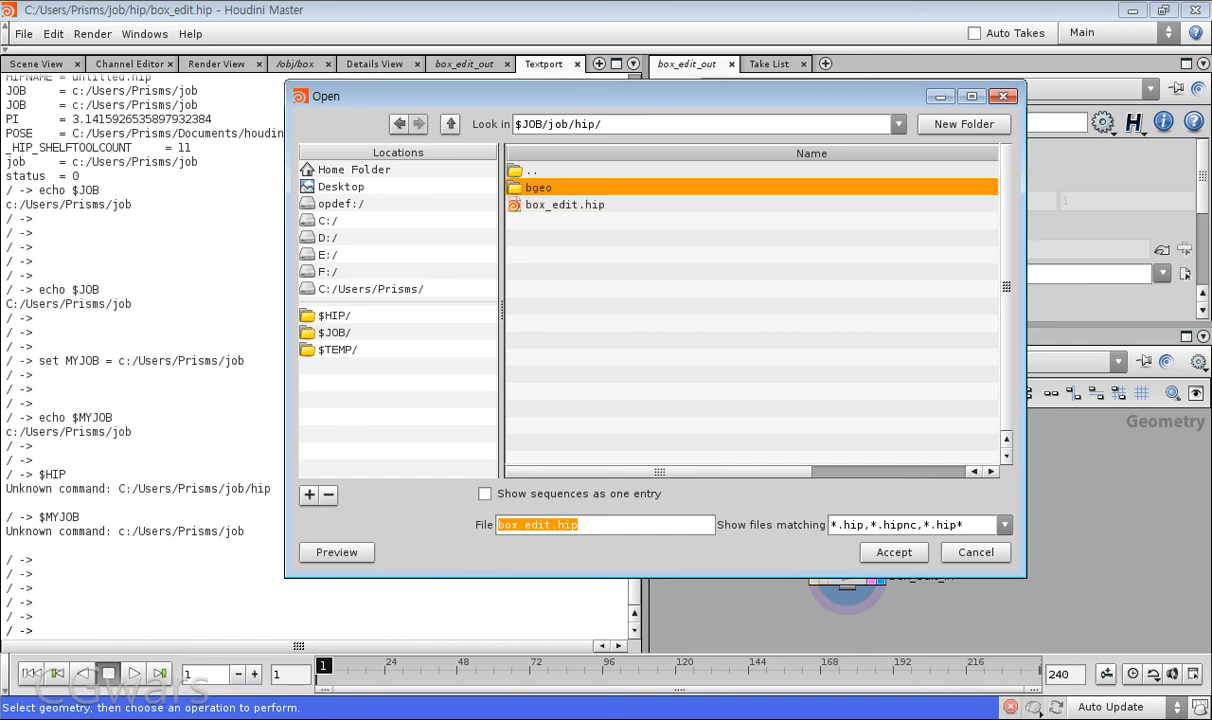
left_click(1003, 96)
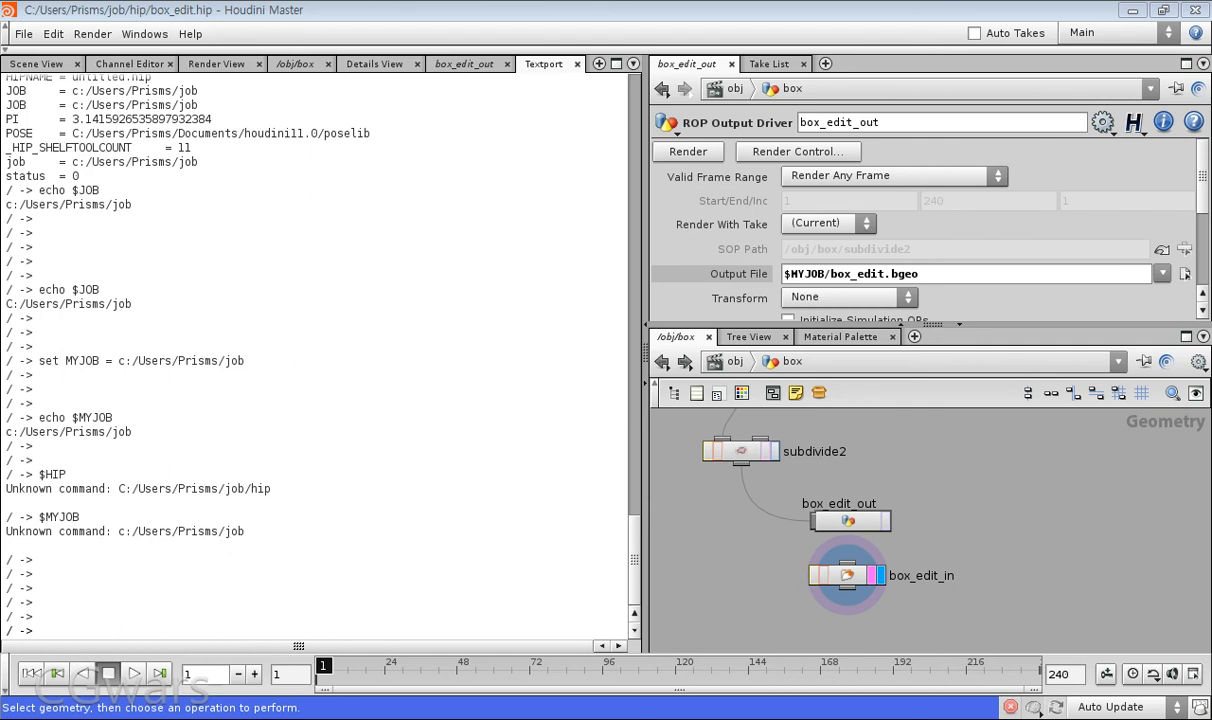
- Set the Output File of box_edit_out to $HIP/bgeo/box_edit.bgeo
double_click(806, 273)
type("HIP")
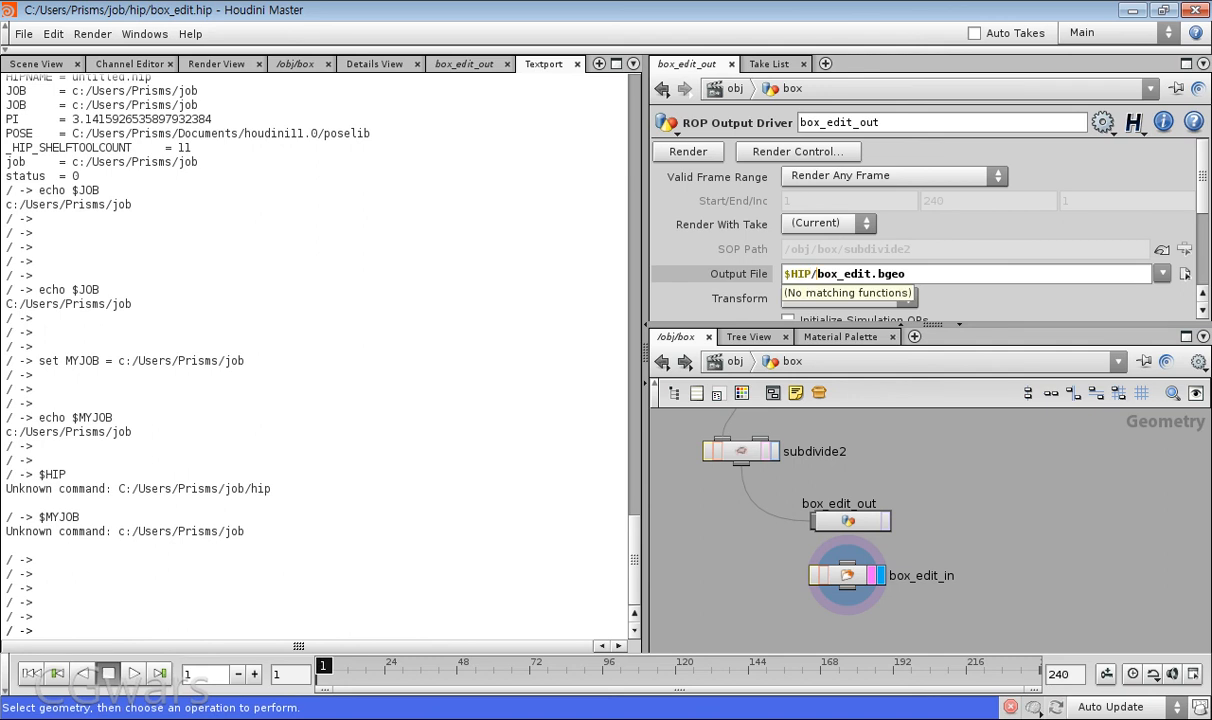
type("/bgeo")
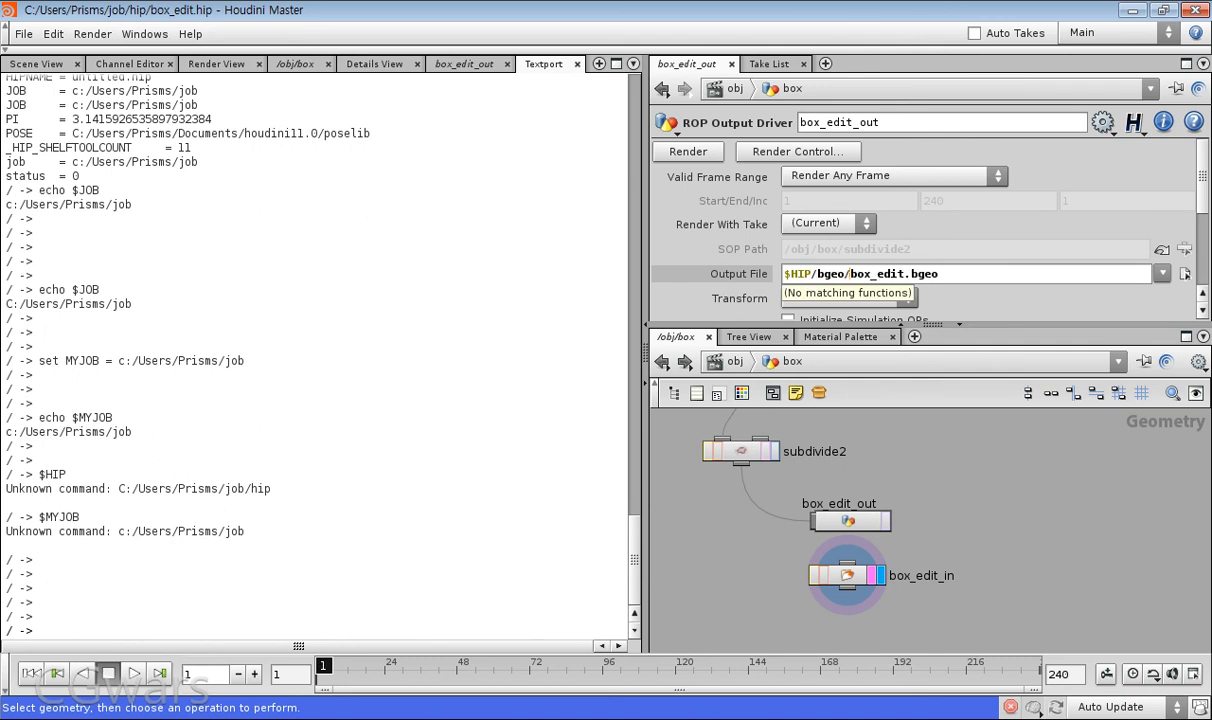
key("Return")
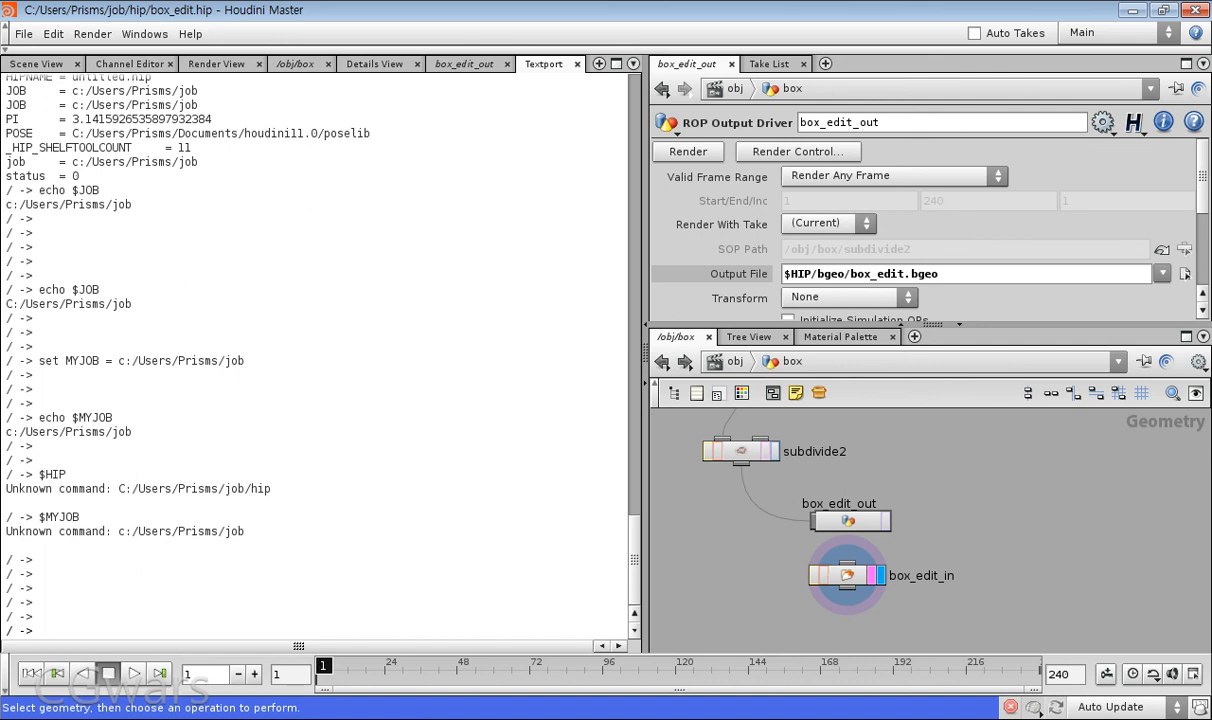
left_click_drag(944, 274, 762, 274)
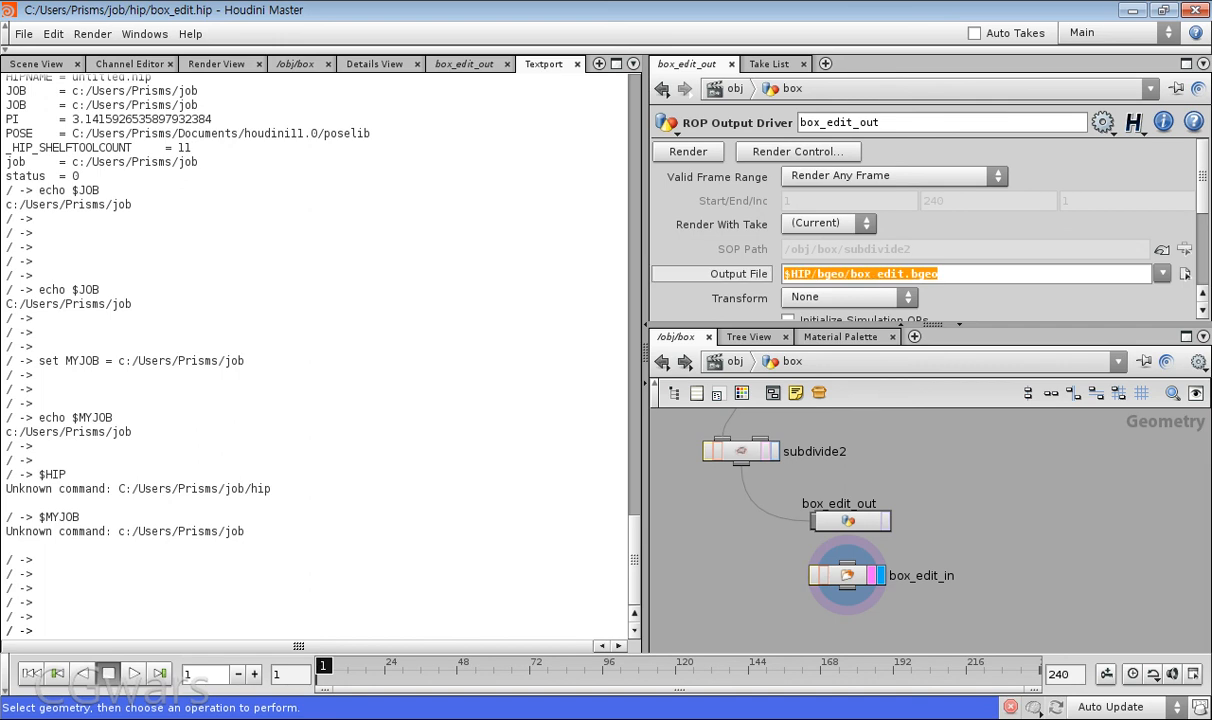
left_click(960, 274)
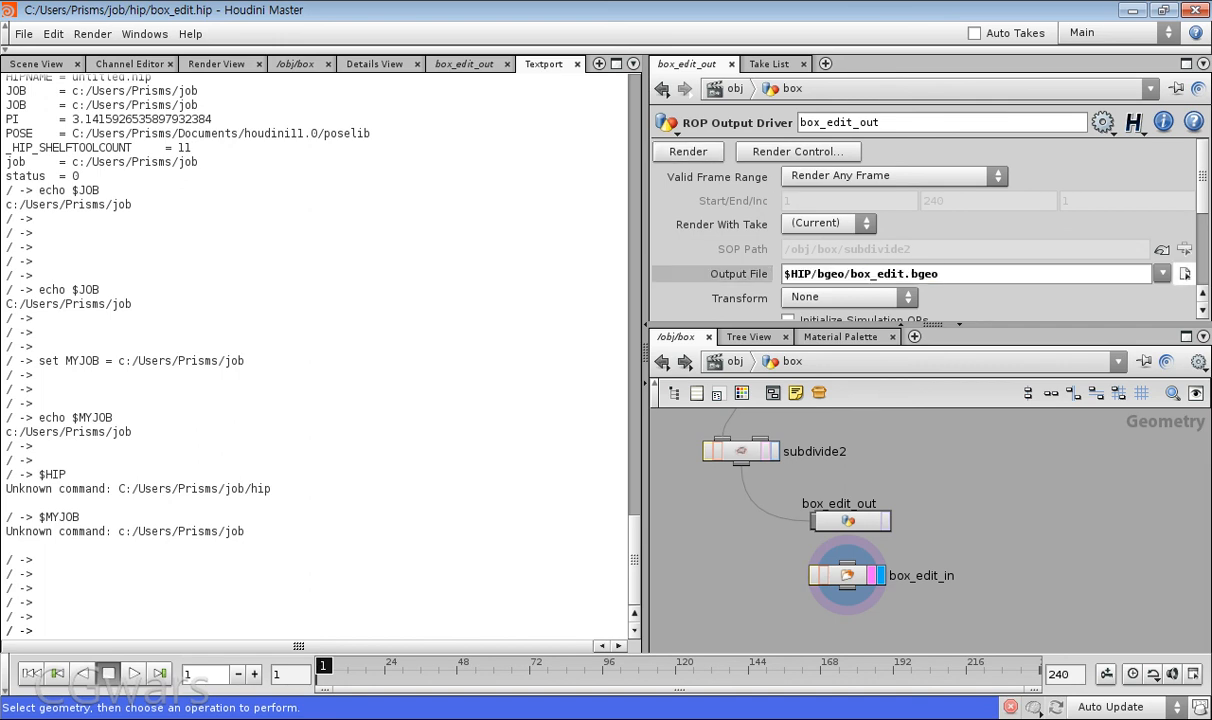
- Browse to the $HIP/bgeo/ folder for the Output File and add it to the file chooser's saved locations
left_click(1184, 274)
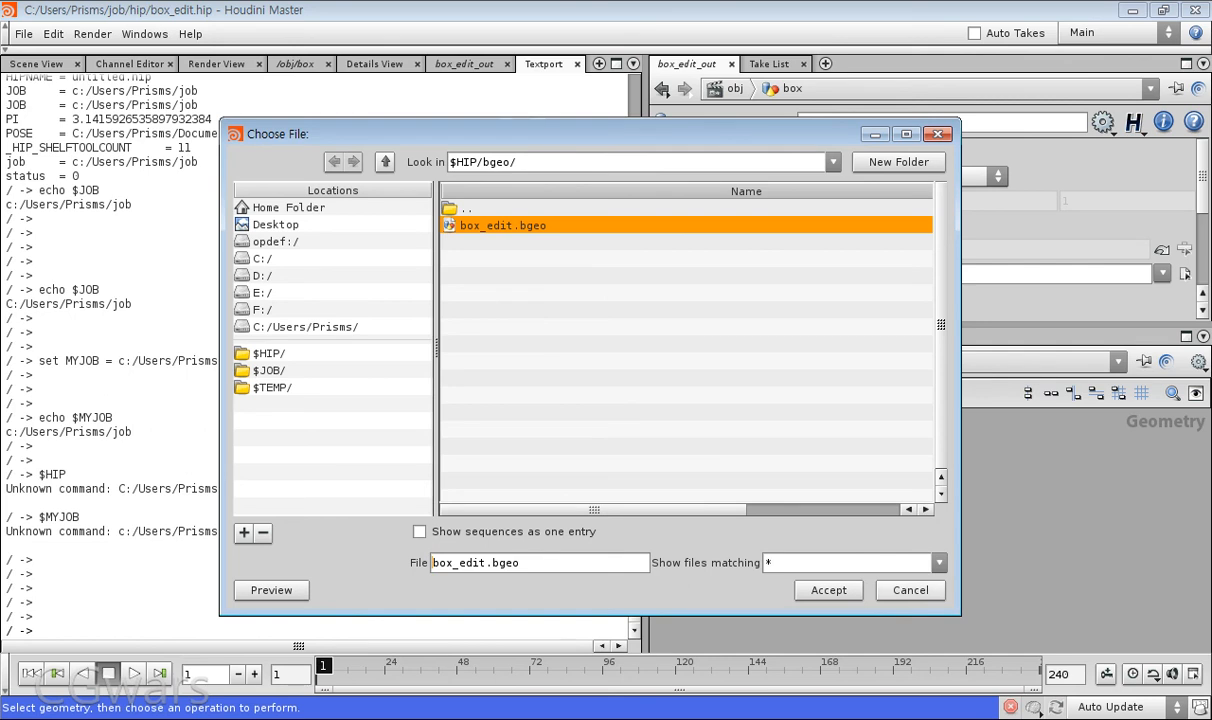
double_click(466, 208)
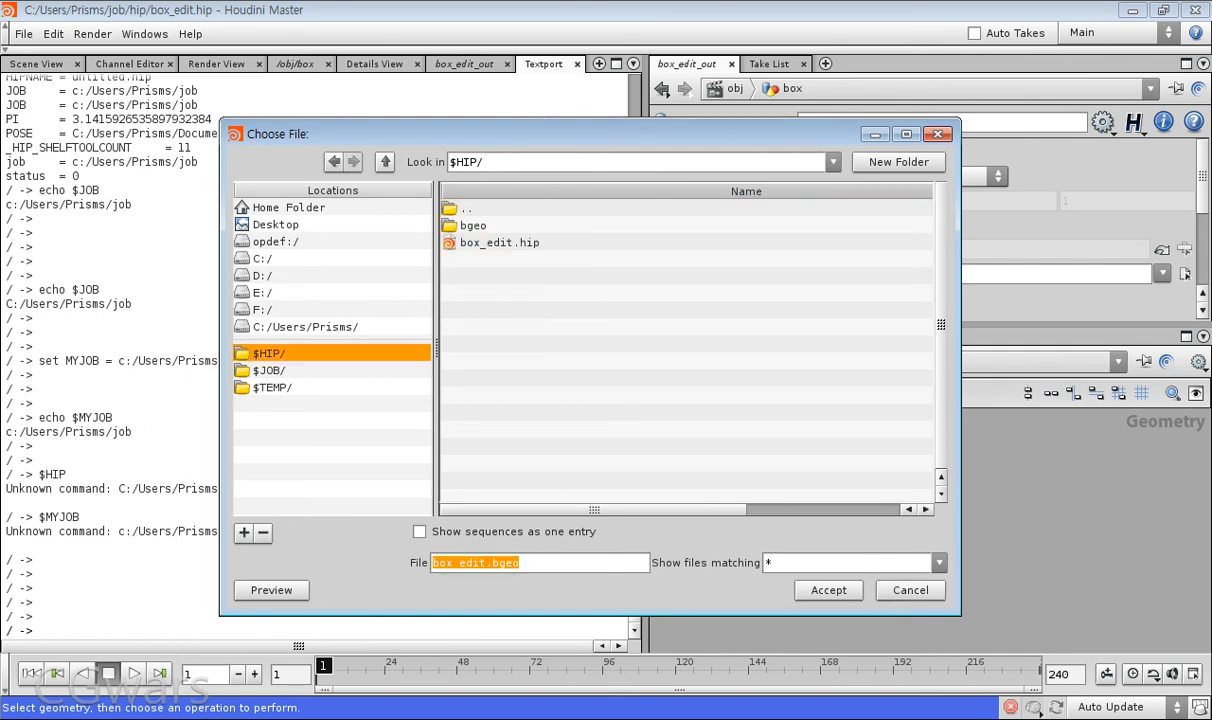
left_click(473, 226)
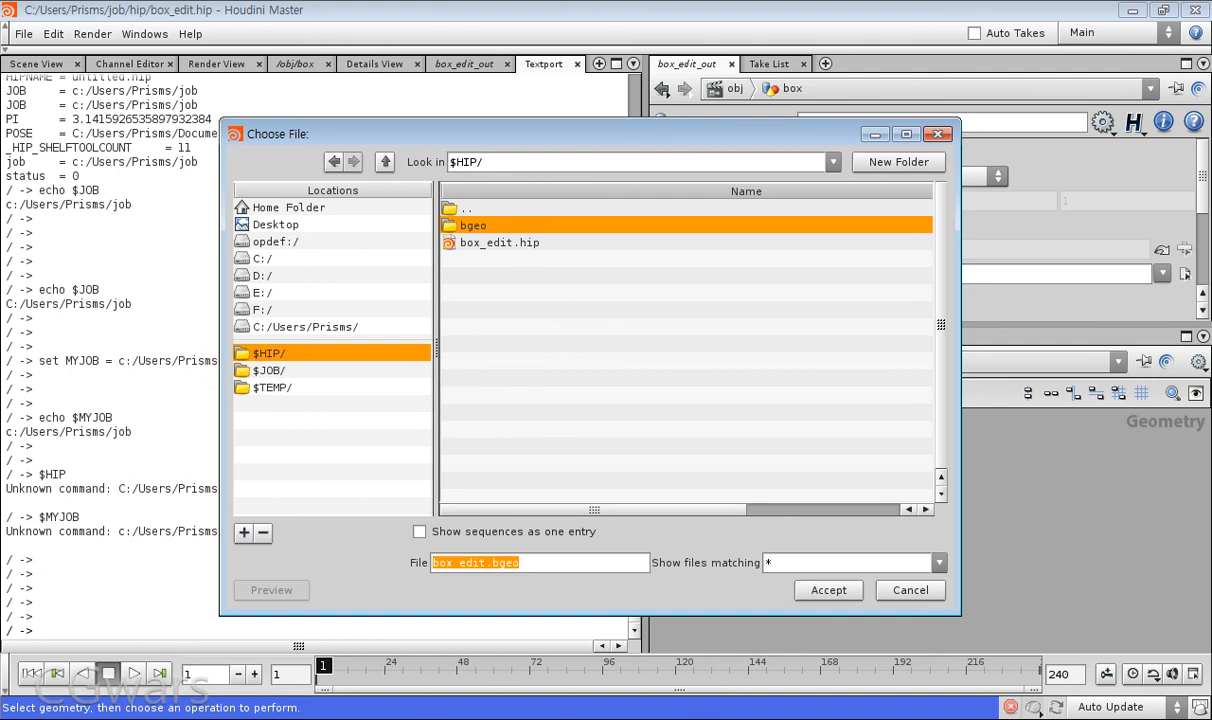
double_click(473, 226)
left_click(243, 532)
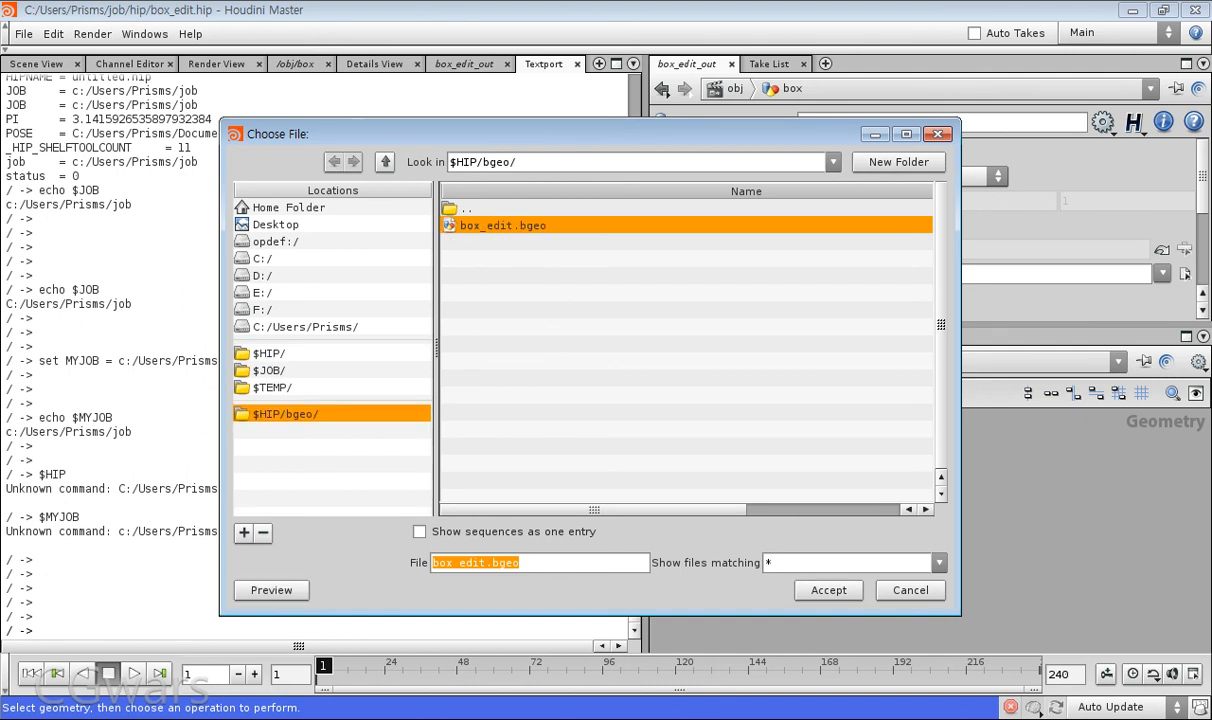
- Try the saved $HIP/bgeo/ location against other folders and accept box_edit.bgeo from it as the output file
double_click(466, 208)
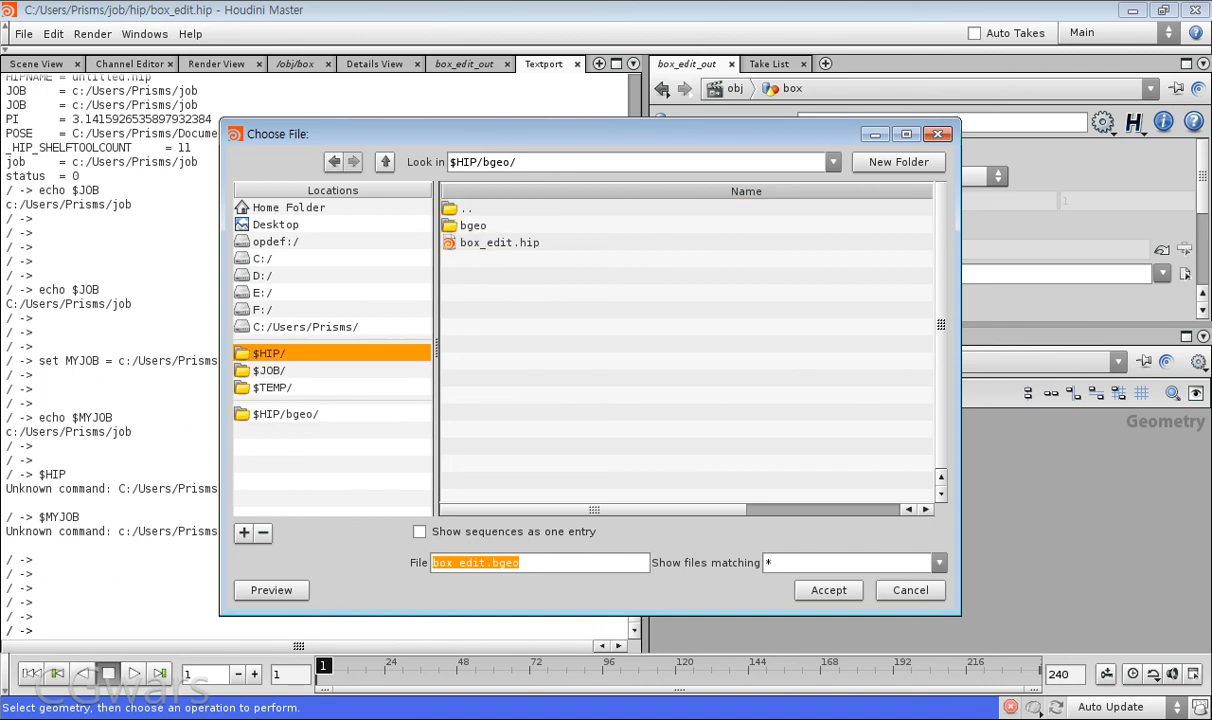
left_click(285, 414)
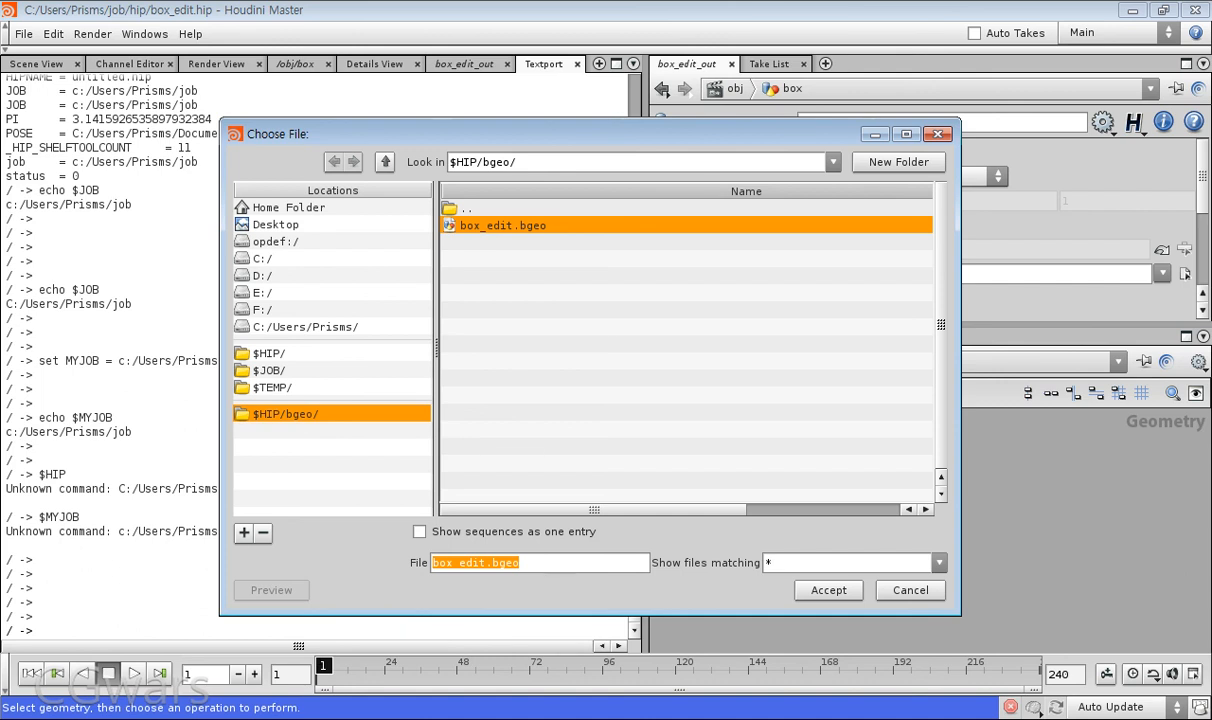
left_click(272, 388)
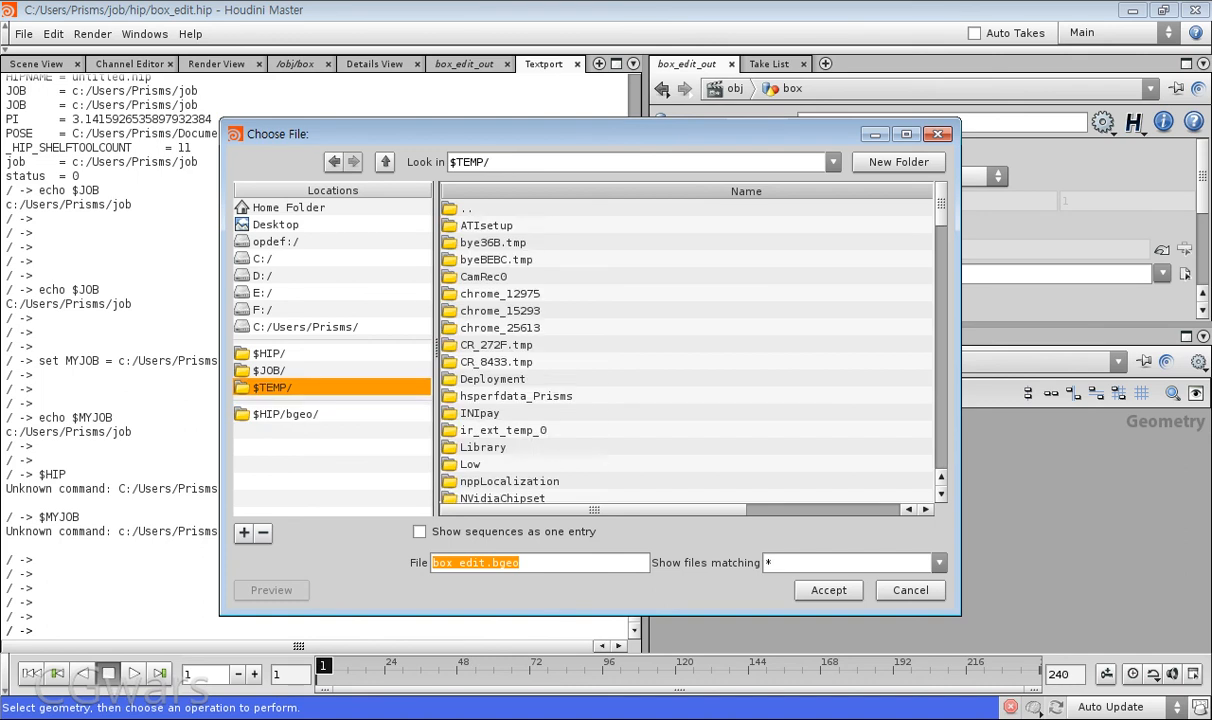
left_click(285, 414)
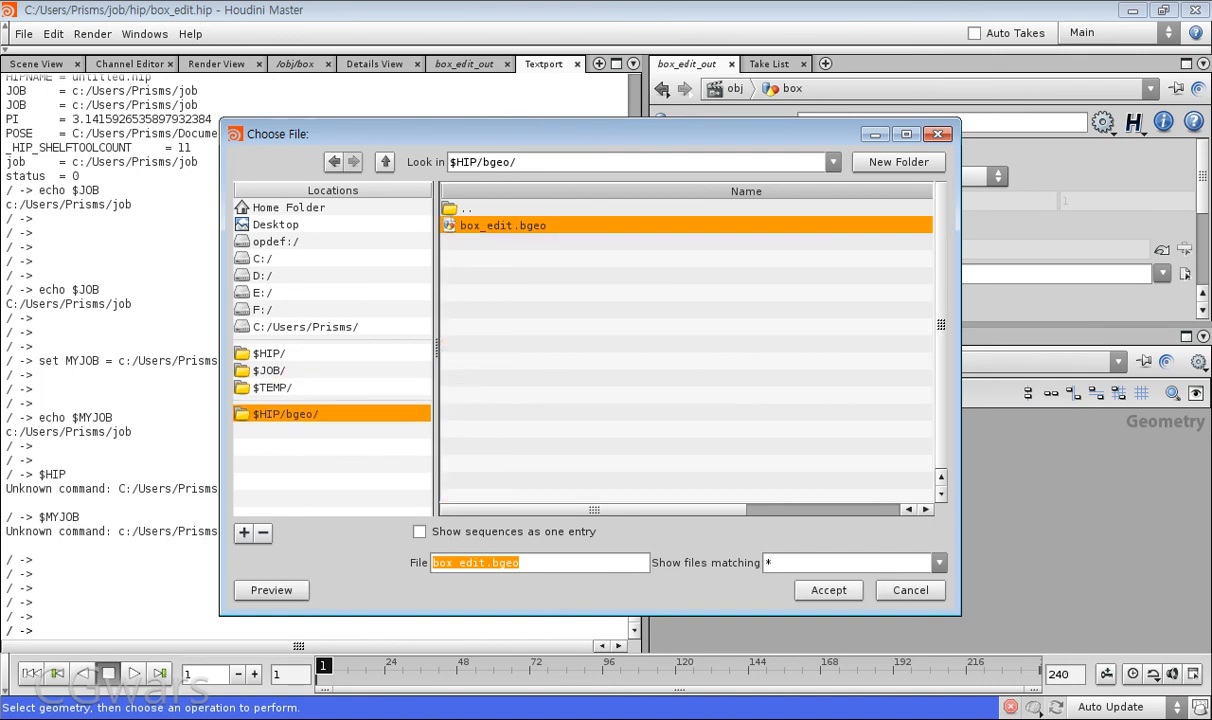
left_click(828, 591)
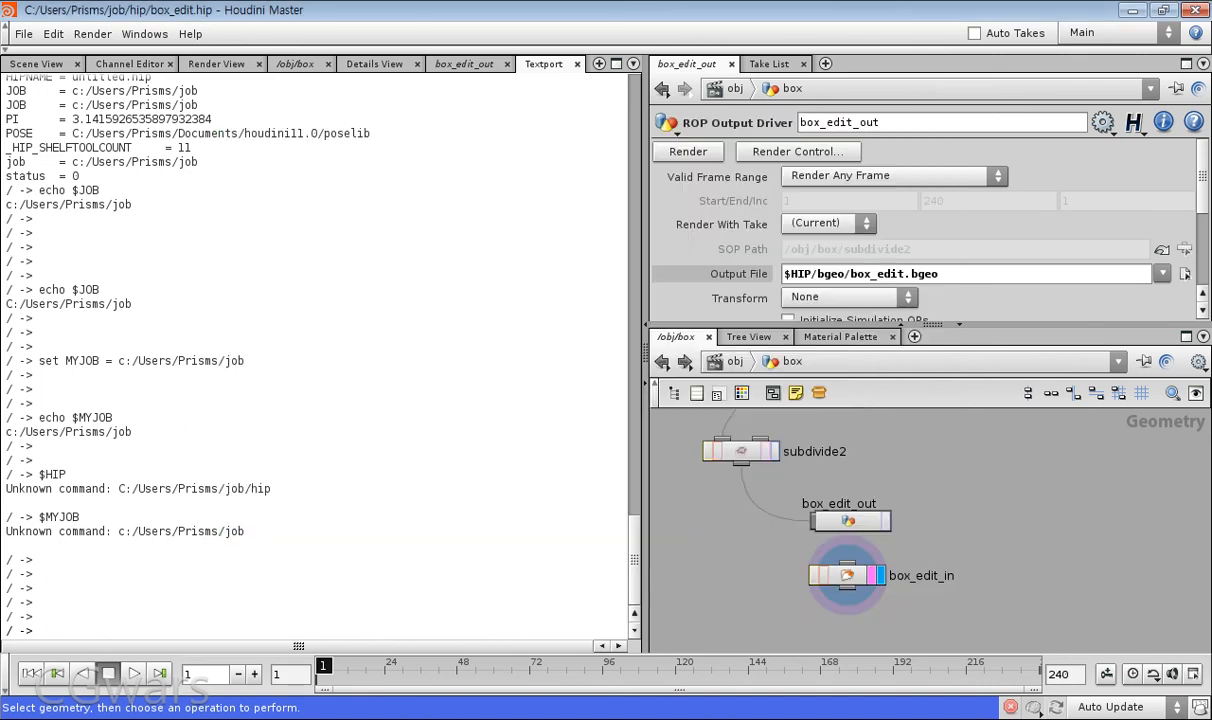
- Copy the Output File path of box_edit_out into the Geometry File of box_edit_in, setting it to $HIP/bgeo/box_edit.bgeo
double_click(861, 274)
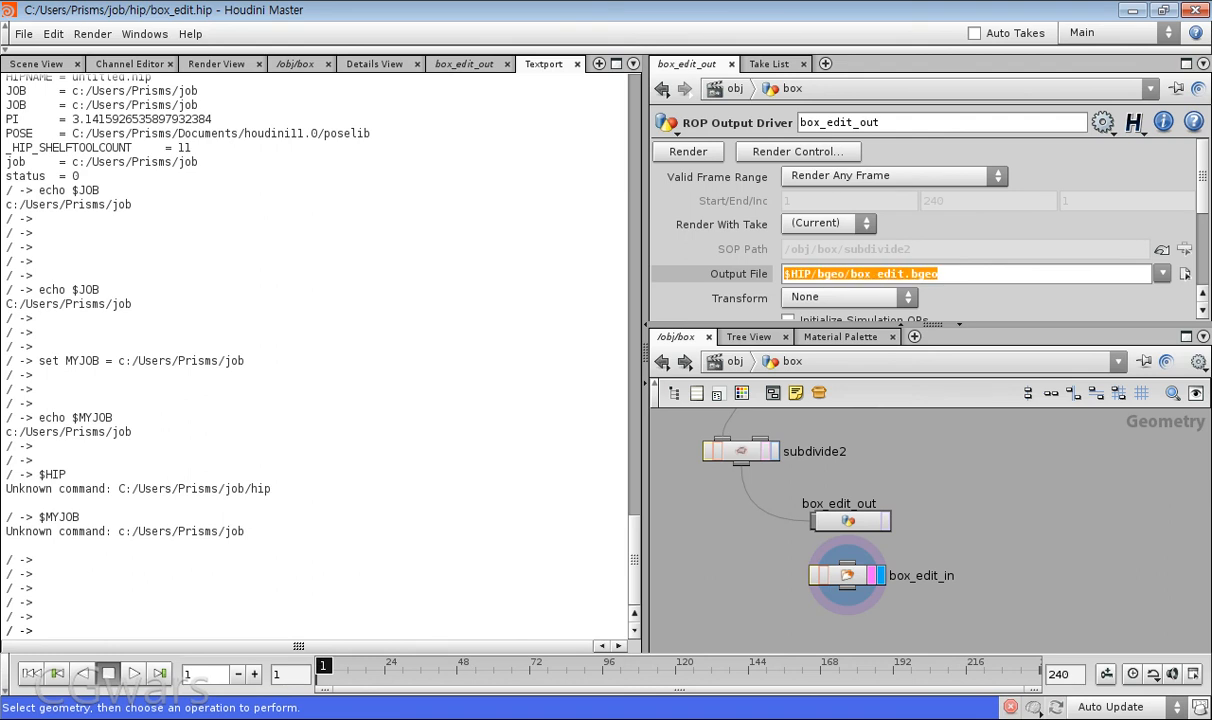
left_click(847, 575)
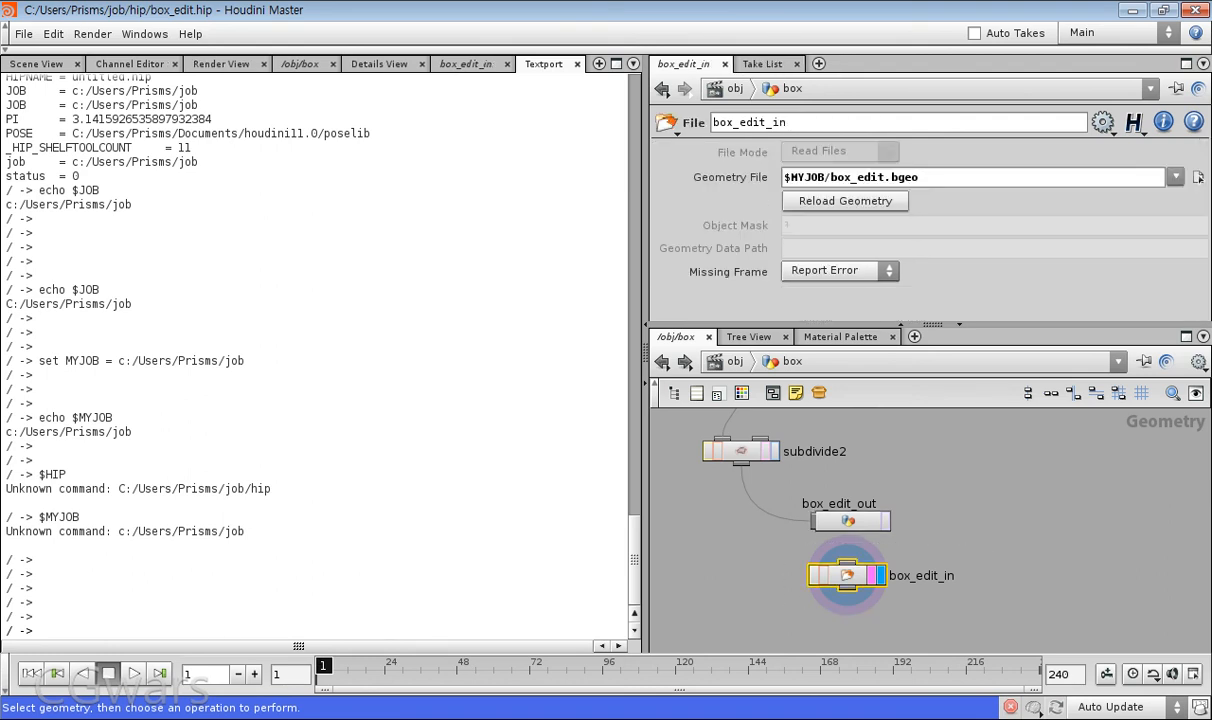
double_click(850, 177)
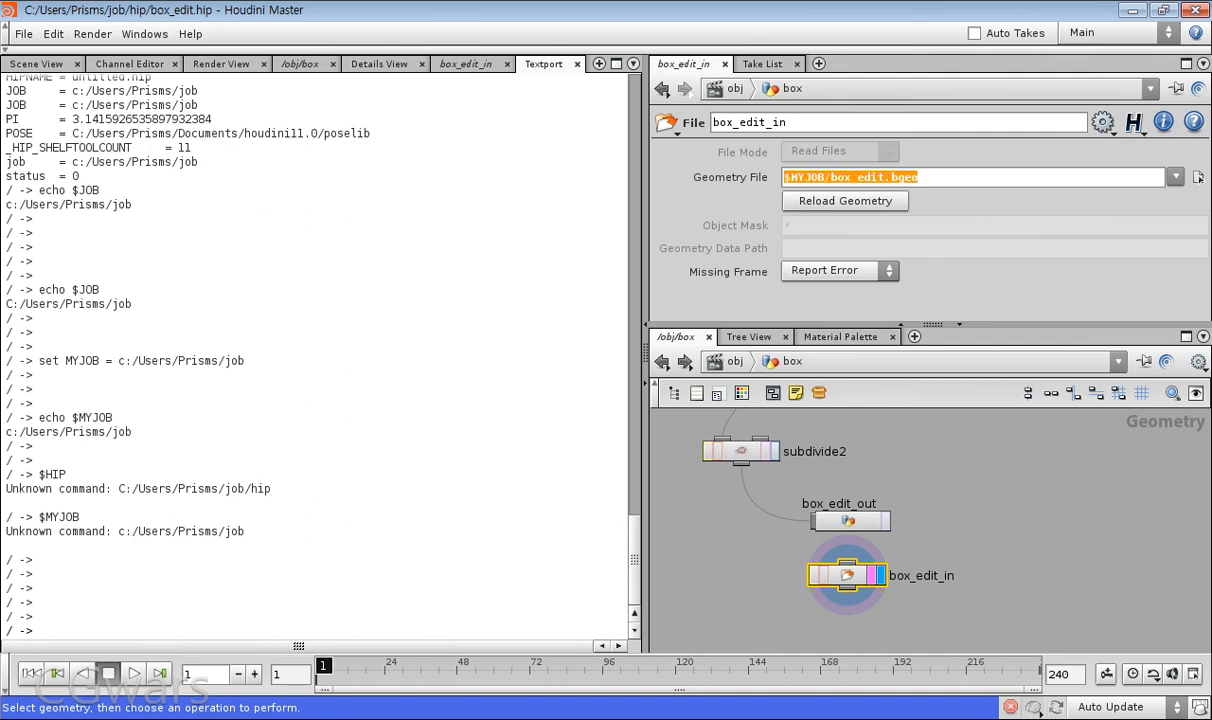
left_click(850, 521)
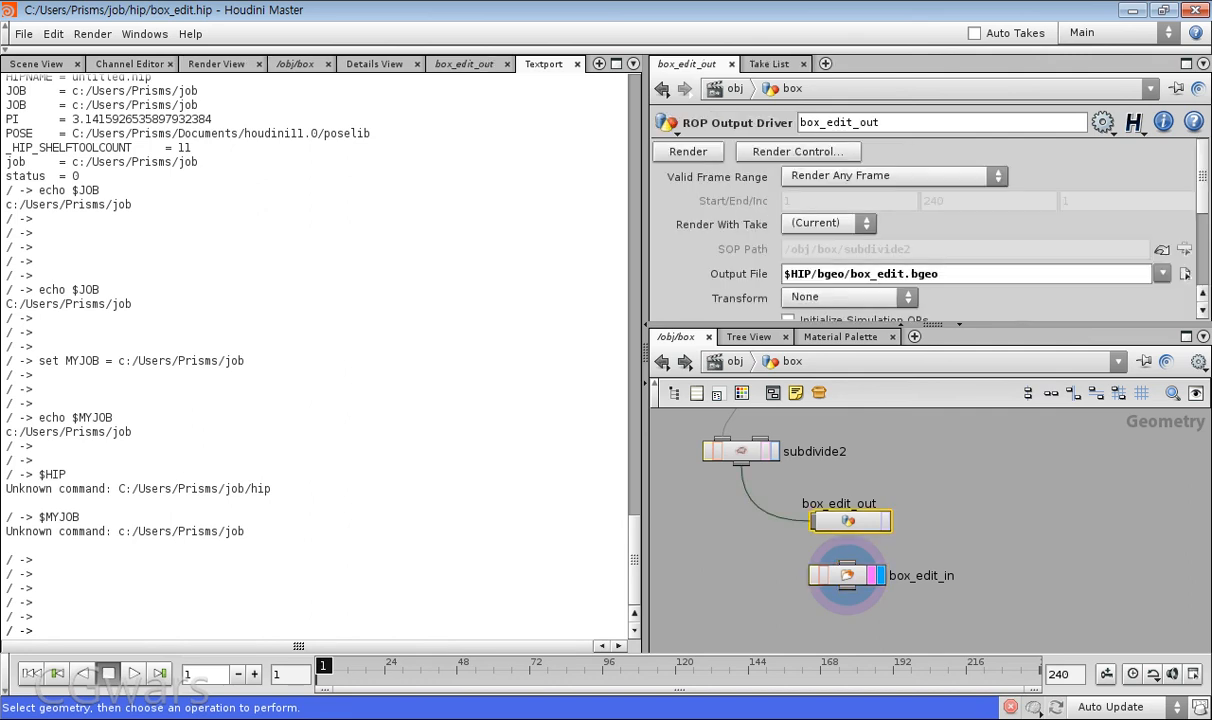
double_click(860, 274)
key("ctrl+c")
left_click_drag(792, 538, 947, 605)
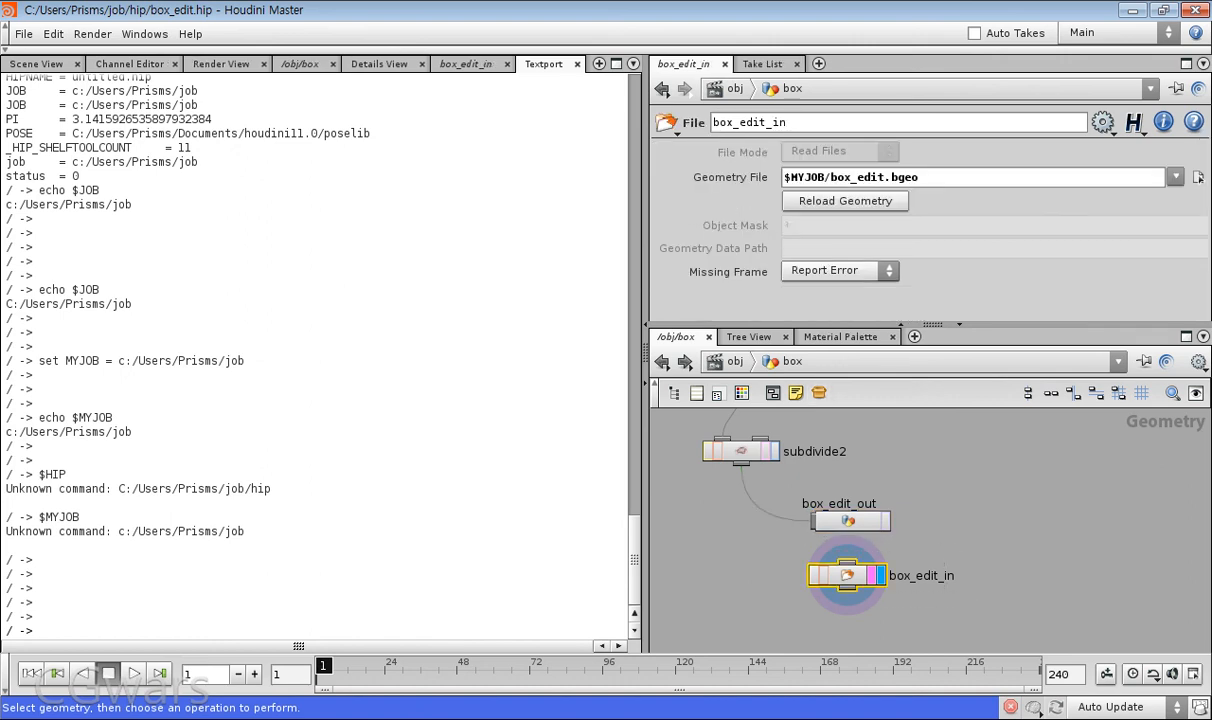
double_click(826, 177)
key("ctrl+v")
key("Return")
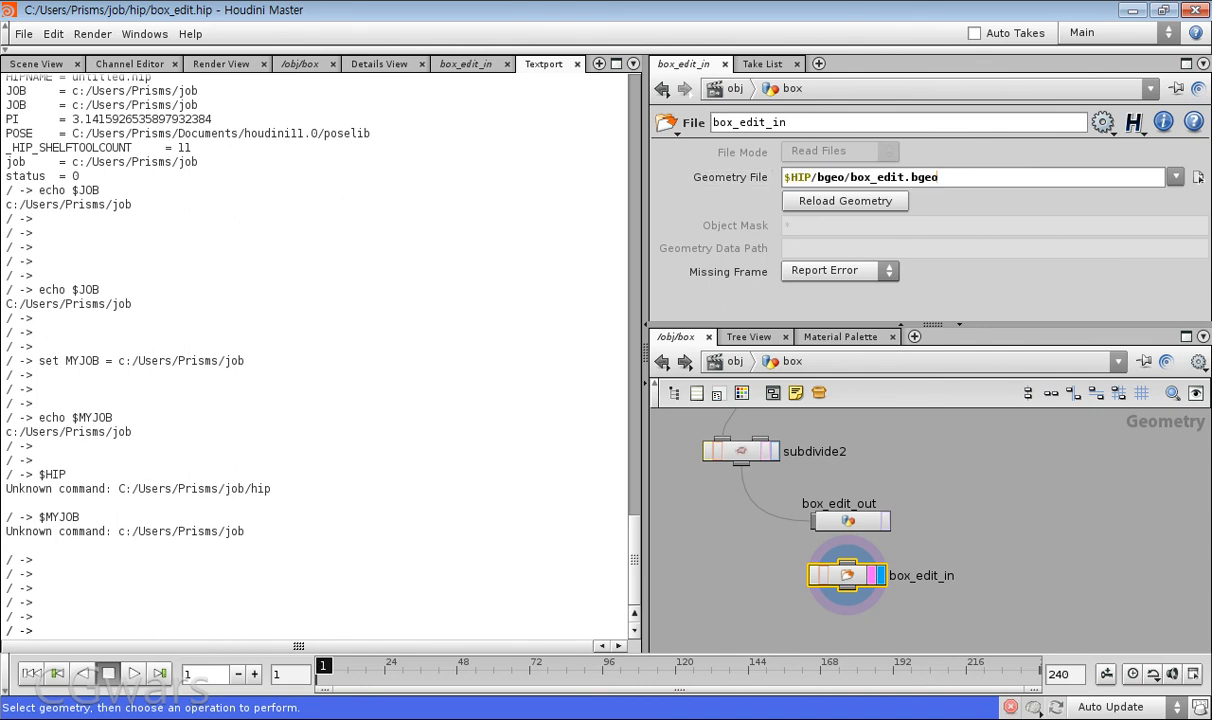
- Compare the paths of both file nodes, view the loaded geometry in the scene view, and save the scene
left_click_drag(812, 529, 812, 529)
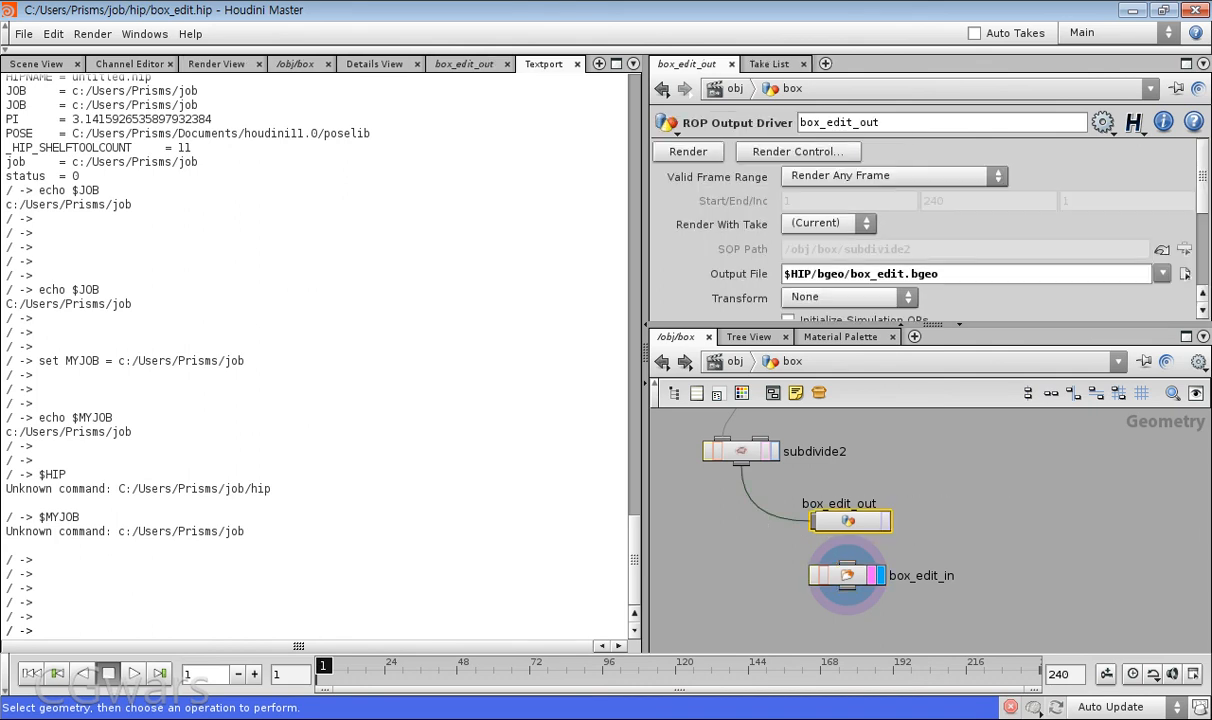
left_click(846, 575)
left_click(36, 63)
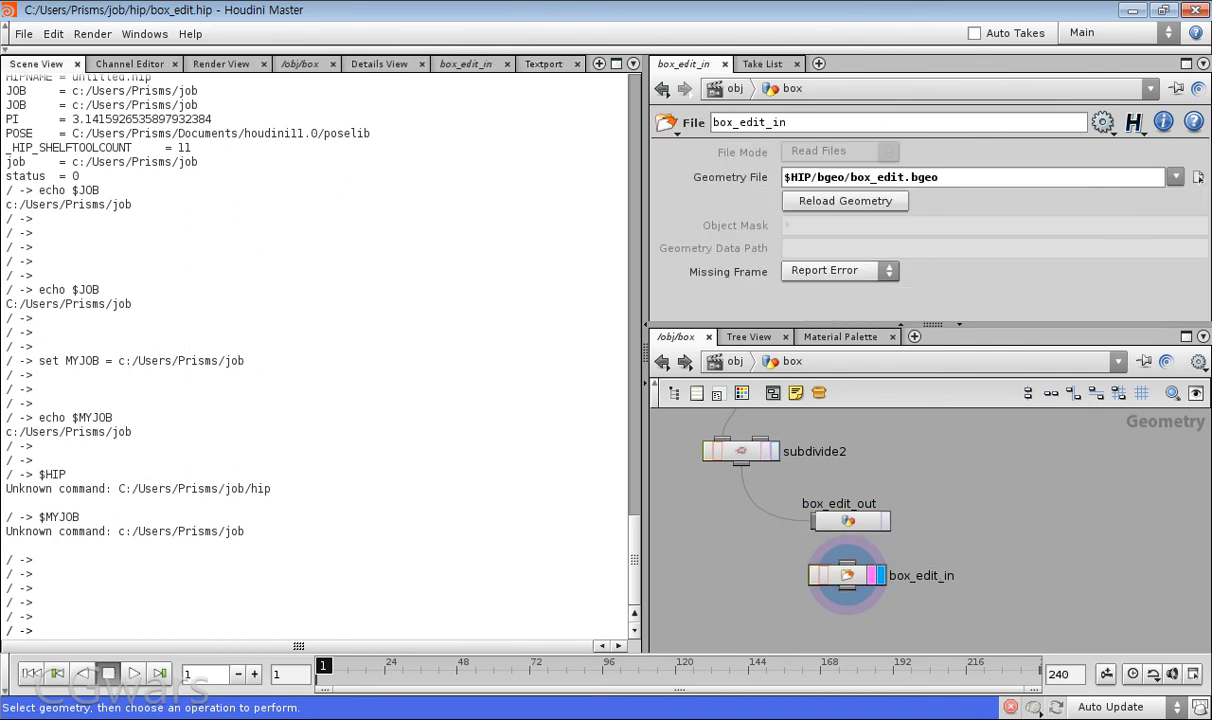
left_click_drag(402, 441, 492, 438)
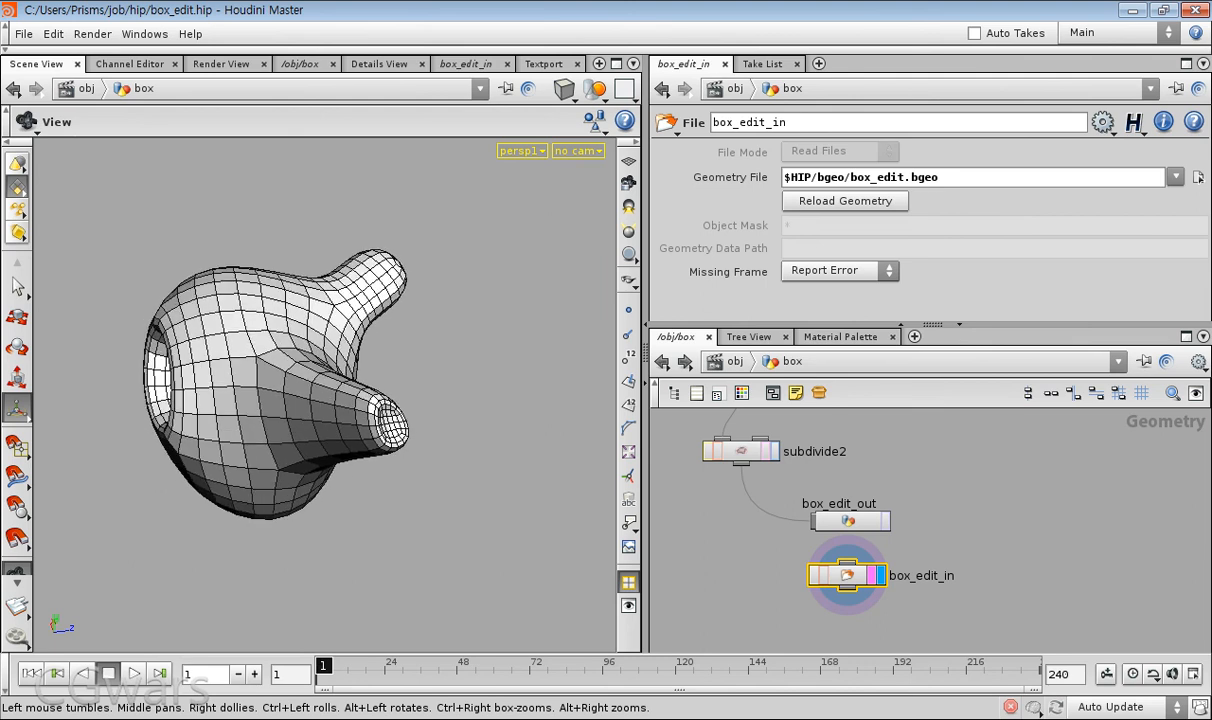
left_click(23, 33)
left_click(30, 116)
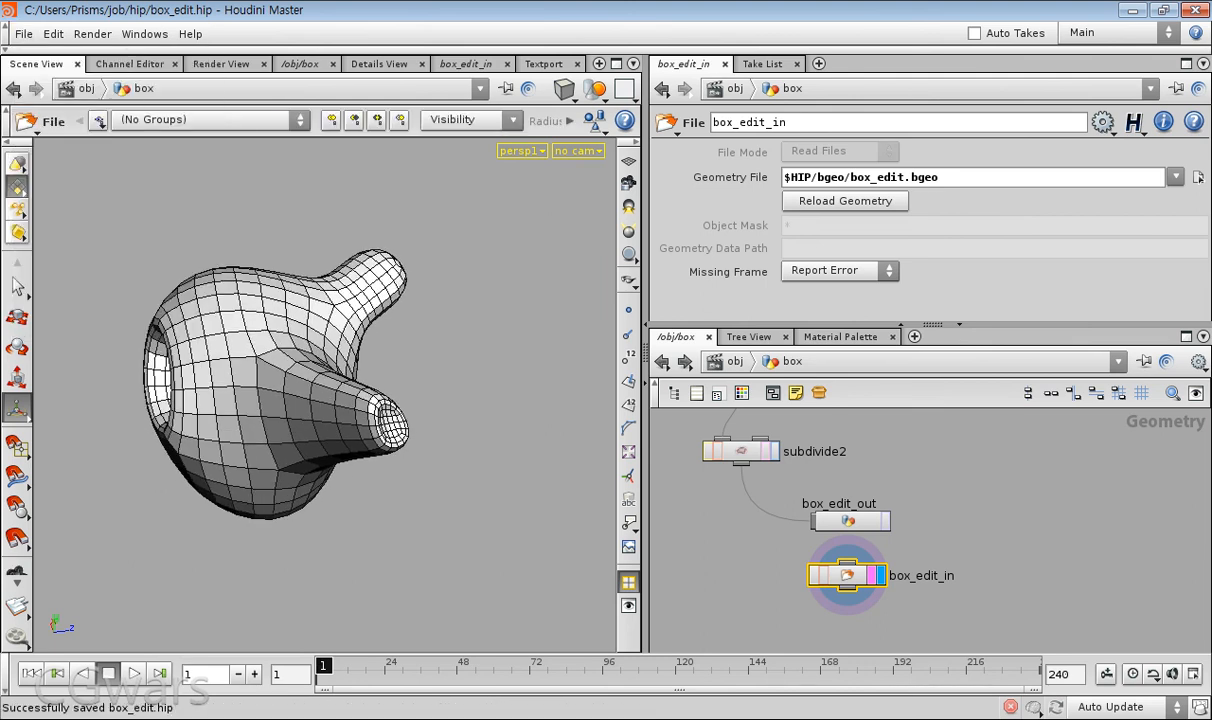
- Examine the box node network from the polyextrude nodes down to box_edit_out and box_edit_in
scroll(959, 535, "down", 5)
scroll(975, 572, "up", 7)
scroll(842, 503, "down", 5)
middle_click_drag(958, 474, 1034, 539)
left_click(979, 539)
scroll(979, 539, "up", 2)
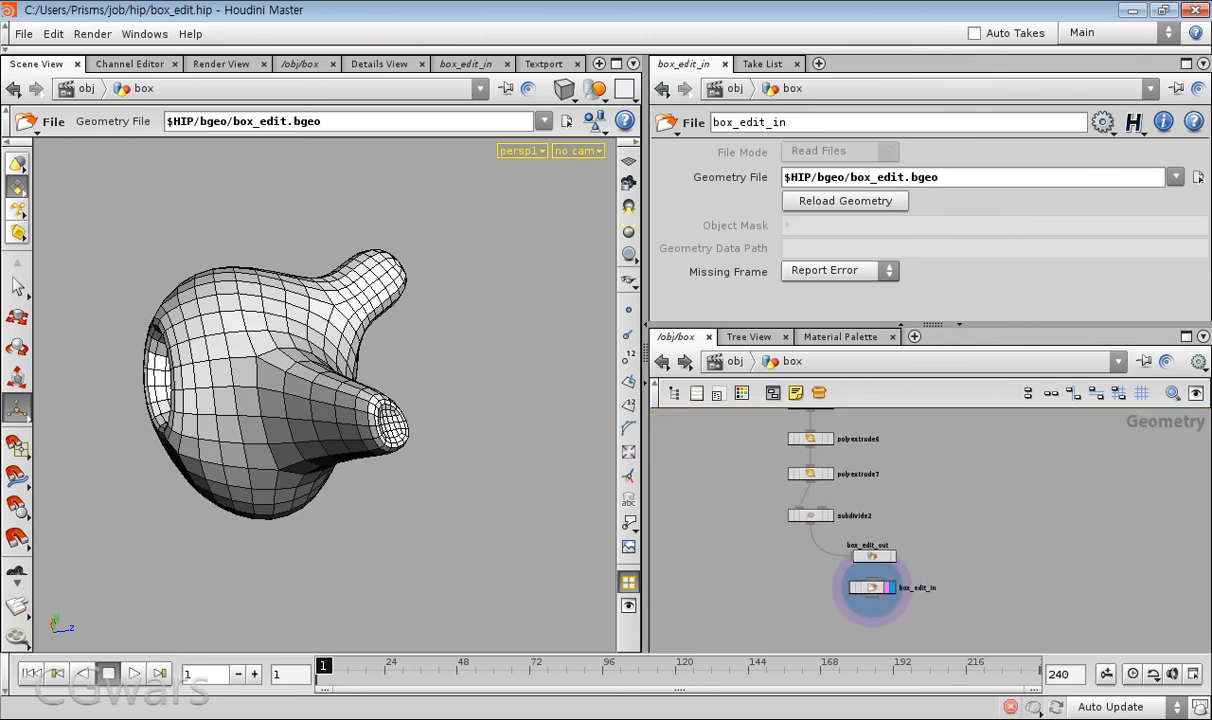
scroll(965, 495, "down", 1)
scroll(978, 565, "up", 3)
left_click_drag(936, 506, 788, 587)
left_click(838, 600)
scroll(934, 520, "up", 3)
middle_click_drag(835, 560, 958, 533)
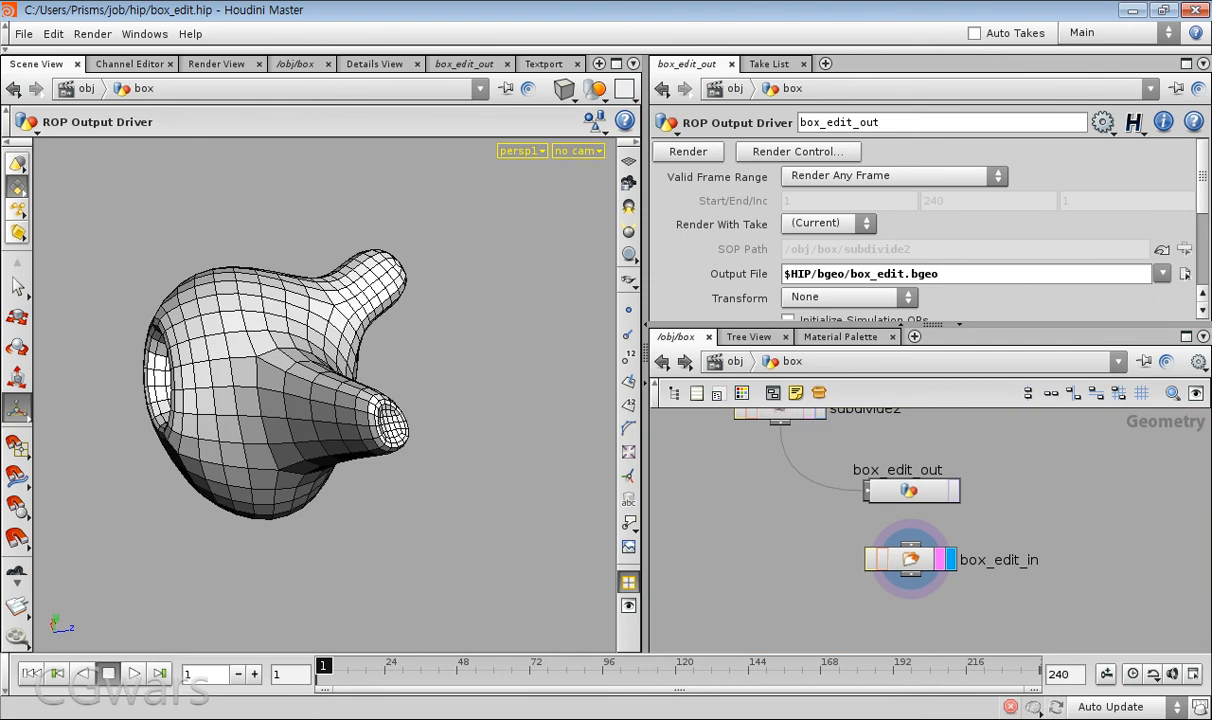
- Inspect the parameters of the box_edit_in file node and its position beside subdivide2 and box_edit_out in the network
scroll(910, 560, "down", 2)
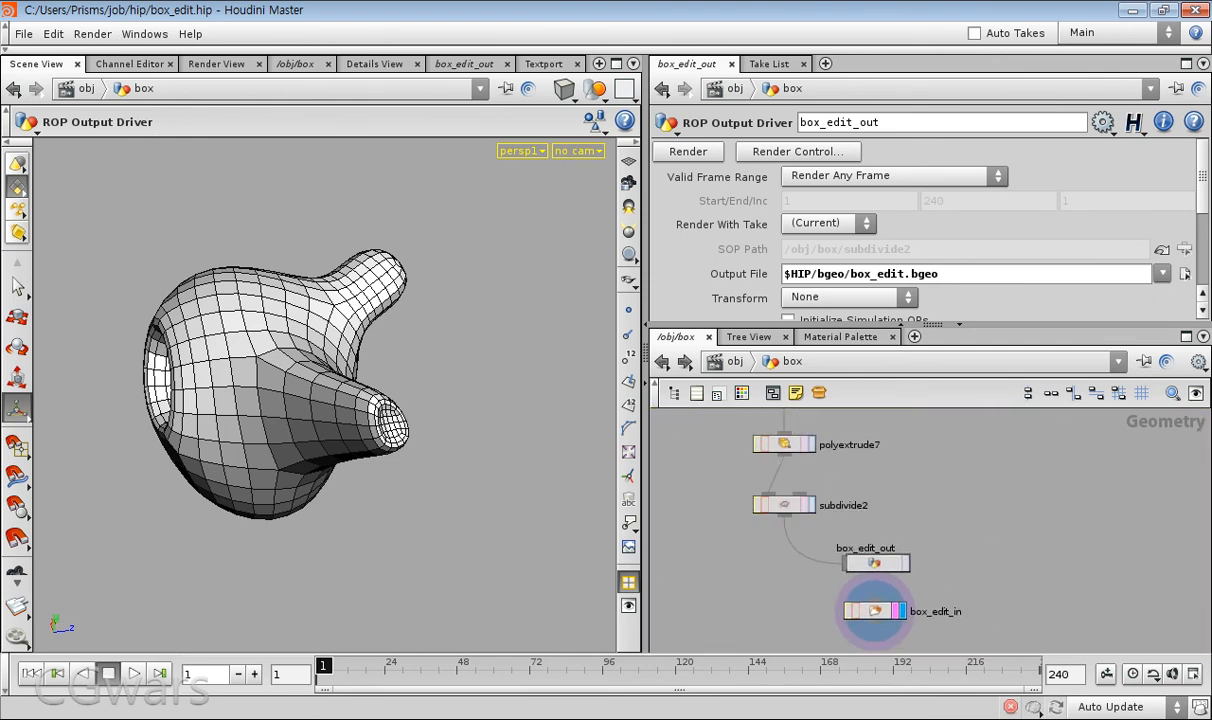
scroll(957, 511, "down", 4)
middle_click_drag(957, 440, 927, 682)
middle_click_drag(926, 630, 915, 489)
scroll(917, 440, "up", 1)
scroll(915, 489, "up", 3)
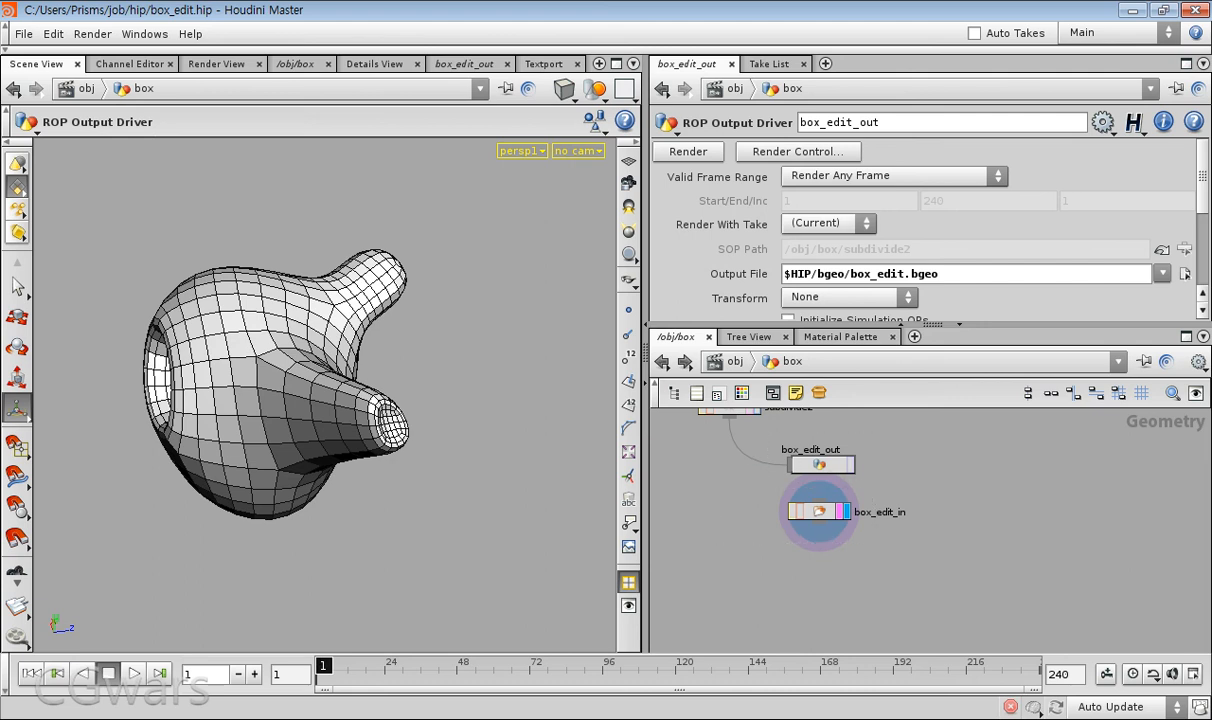
left_click(819, 511)
left_click_drag(906, 484, 914, 540)
middle_click_drag(754, 486, 765, 528)
left_click_drag(760, 528, 982, 613)
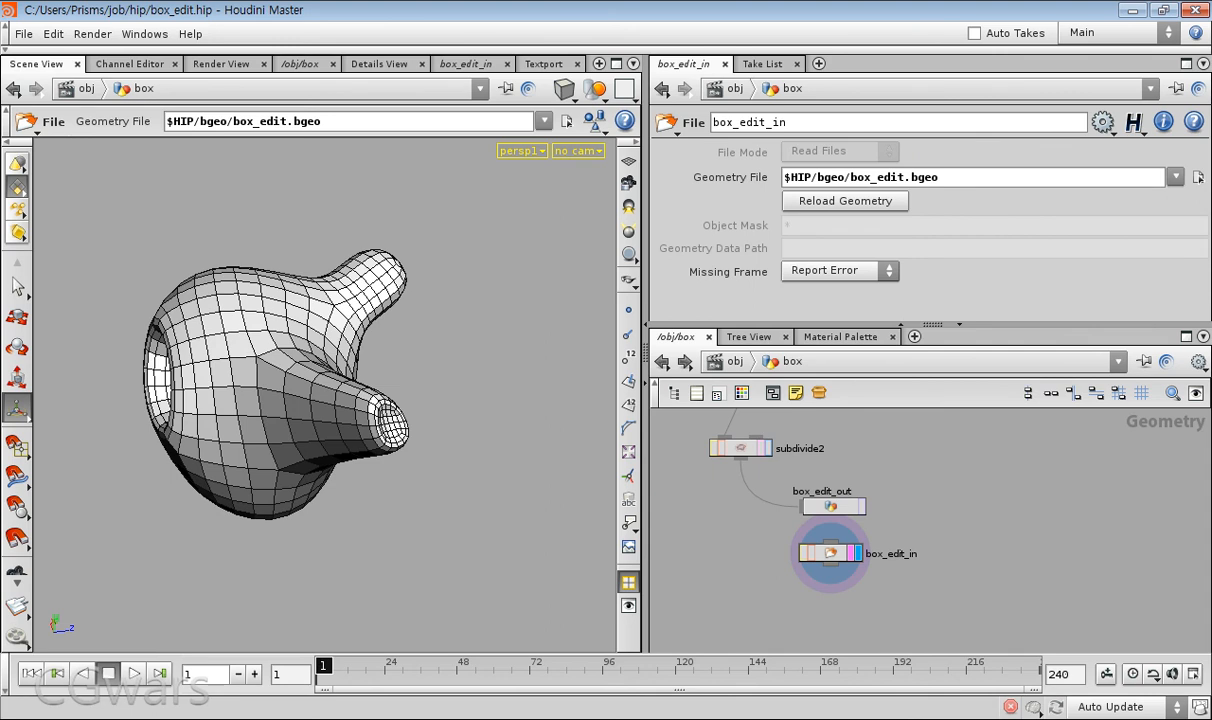
left_click_drag(765, 485, 967, 604)
left_click_drag(903, 603, 756, 530)
- Inspect the modelling nodes from the polyextrude nodes down to polysplit1, selecting polyextrude3 and polysplit1 to view their parameters
middle_click_drag(920, 541, 932, 629)
right_click_drag(932, 629, 890, 610)
scroll(870, 470, "down", 1)
middle_click_drag(870, 470, 875, 552)
scroll(865, 485, "up", 2)
scroll(875, 552, "up", 2)
left_click_drag(698, 477, 697, 475)
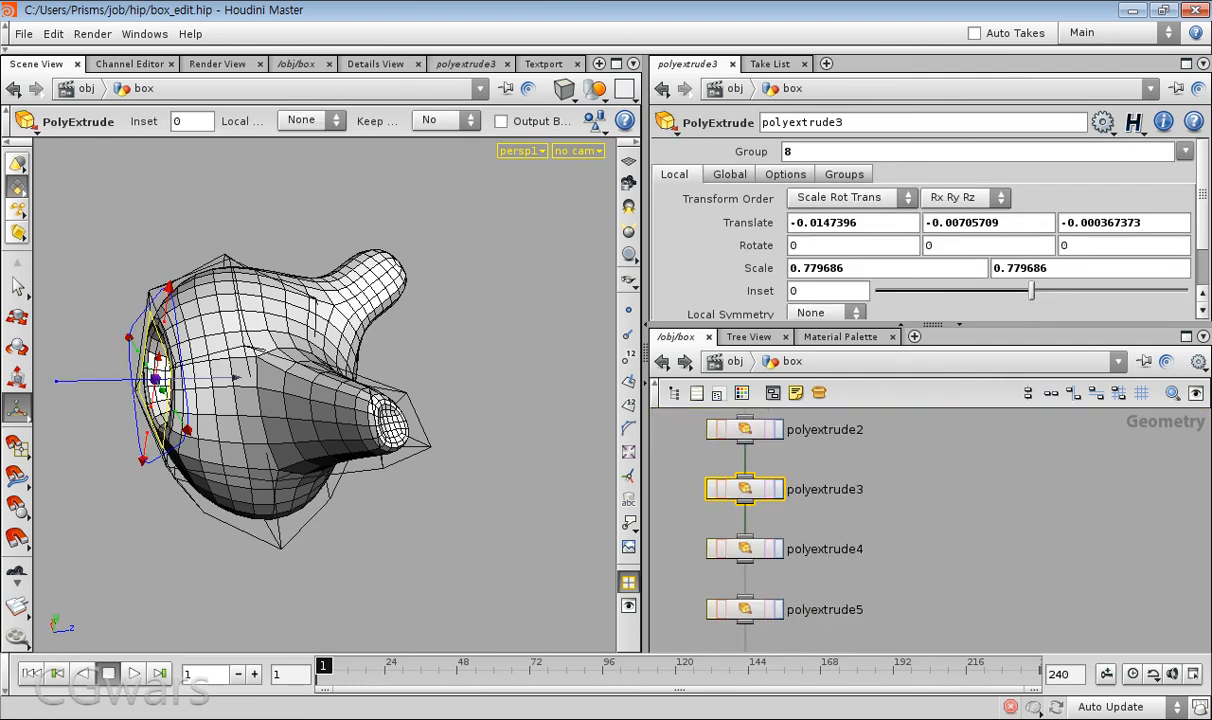
middle_click_drag(664, 625, 730, 497)
left_click_drag(730, 497, 880, 565)
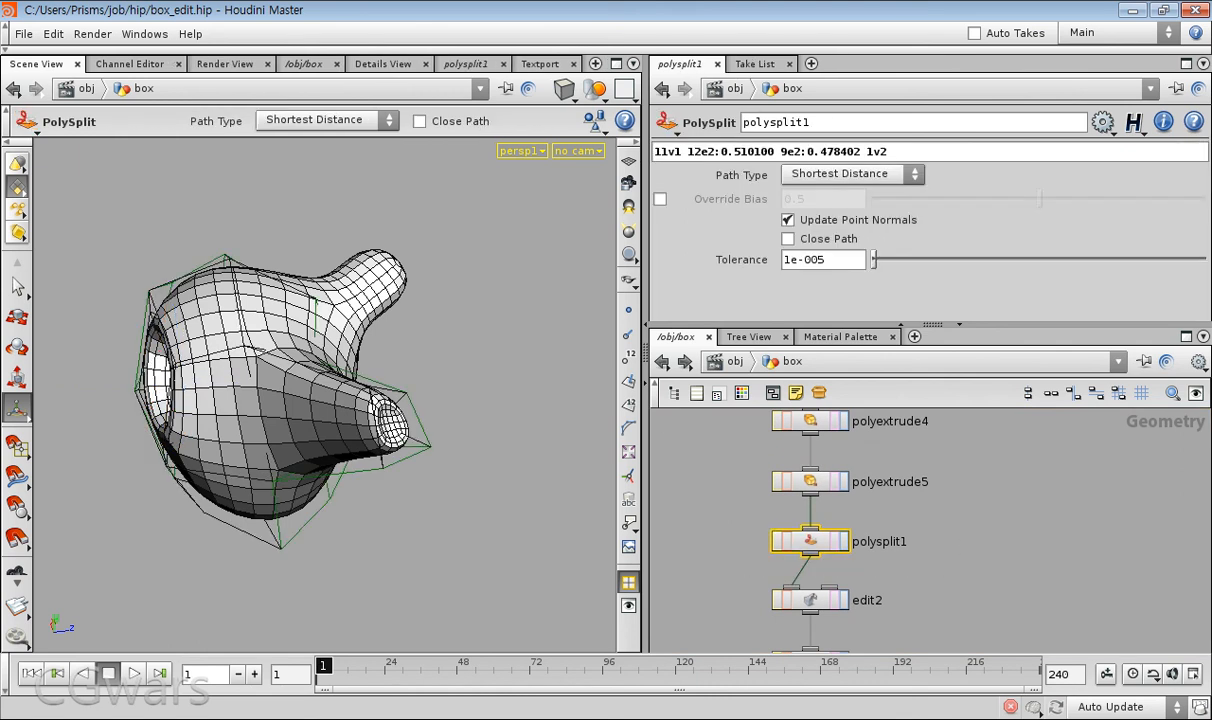
- Review the remaining modelling nodes below polysplit1, from edit2 down to the end of the chain, selecting them in turn
scroll(739, 580, "down", 2)
middle_click_drag(739, 580, 727, 492)
scroll(727, 492, "up", 3)
left_click_drag(738, 506, 919, 531)
scroll(919, 531, "down", 2)
middle_click_drag(919, 531, 868, 425)
scroll(868, 425, "up", 2)
left_click_drag(710, 550, 865, 582)
scroll(868, 584, "down", 2)
middle_click_drag(868, 584, 854, 474)
scroll(854, 474, "up", 2)
left_click_drag(779, 487, 1023, 559)
left_click_drag(790, 556, 950, 612)
- Select box1 at the start of the chain to view its parameters, and return to the box_edit_out and box_edit_in nodes
scroll(812, 490, "down", 2)
middle_click_drag(812, 490, 815, 638)
middle_click_drag(740, 430, 745, 575)
scroll(745, 575, "up", 2)
scroll(745, 575, "up", 1)
left_click_drag(717, 433, 890, 500)
left_click(890, 500)
scroll(890, 560, "down", 3)
middle_click_drag(890, 580, 865, 470)
middle_click_drag(880, 640, 884, 409)
scroll(845, 475, "up", 3)
- Examine the geometry loaded by box_edit_in from several angles in the scene view
key("s")
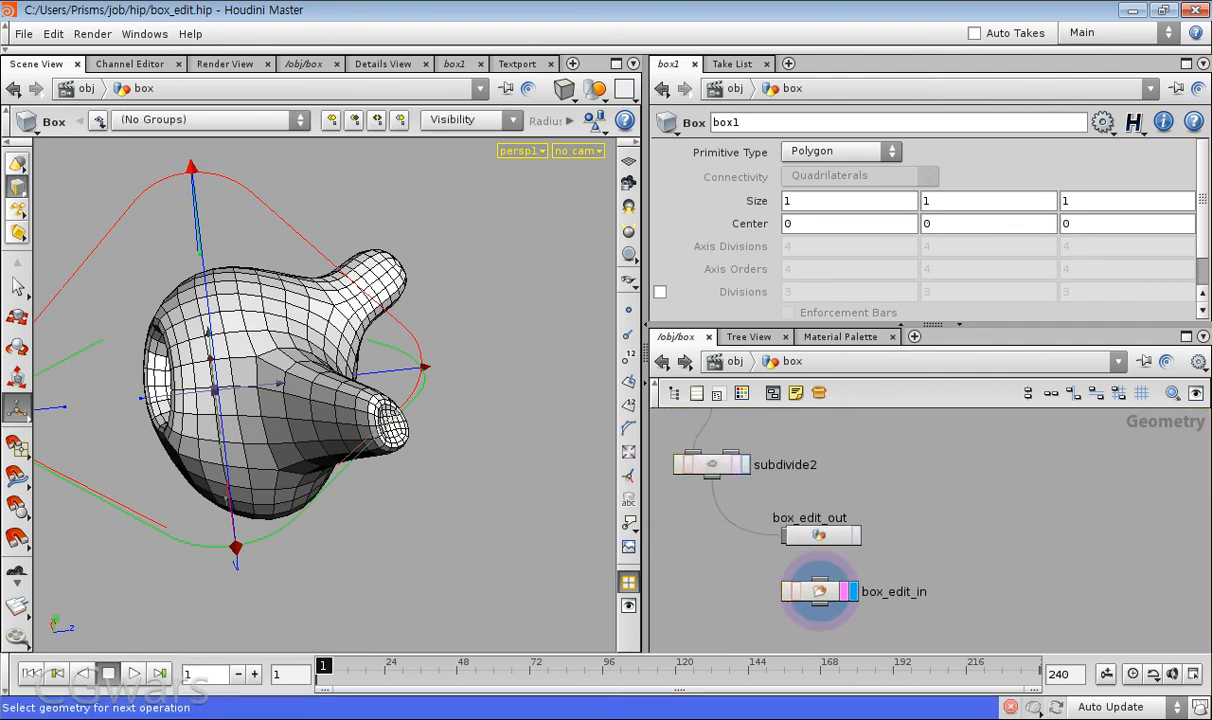
key("Escape")
left_click_drag(340, 390, 380, 320)
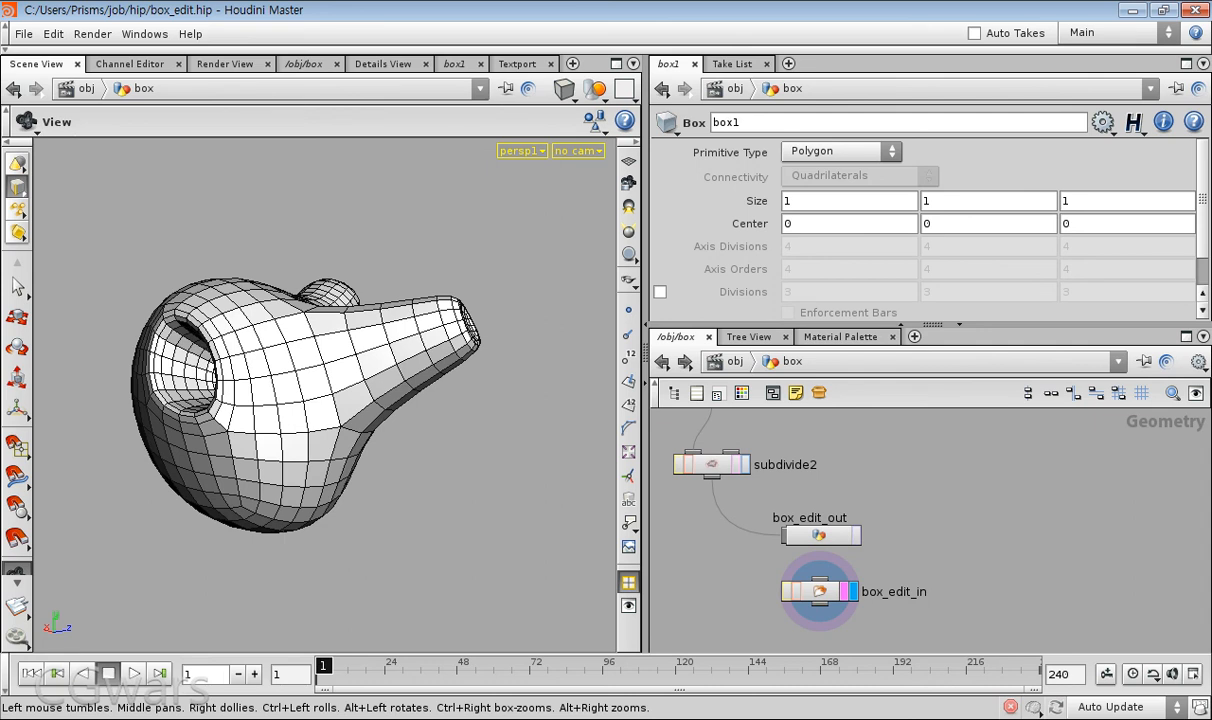
left_click_drag(360, 340, 362, 378)
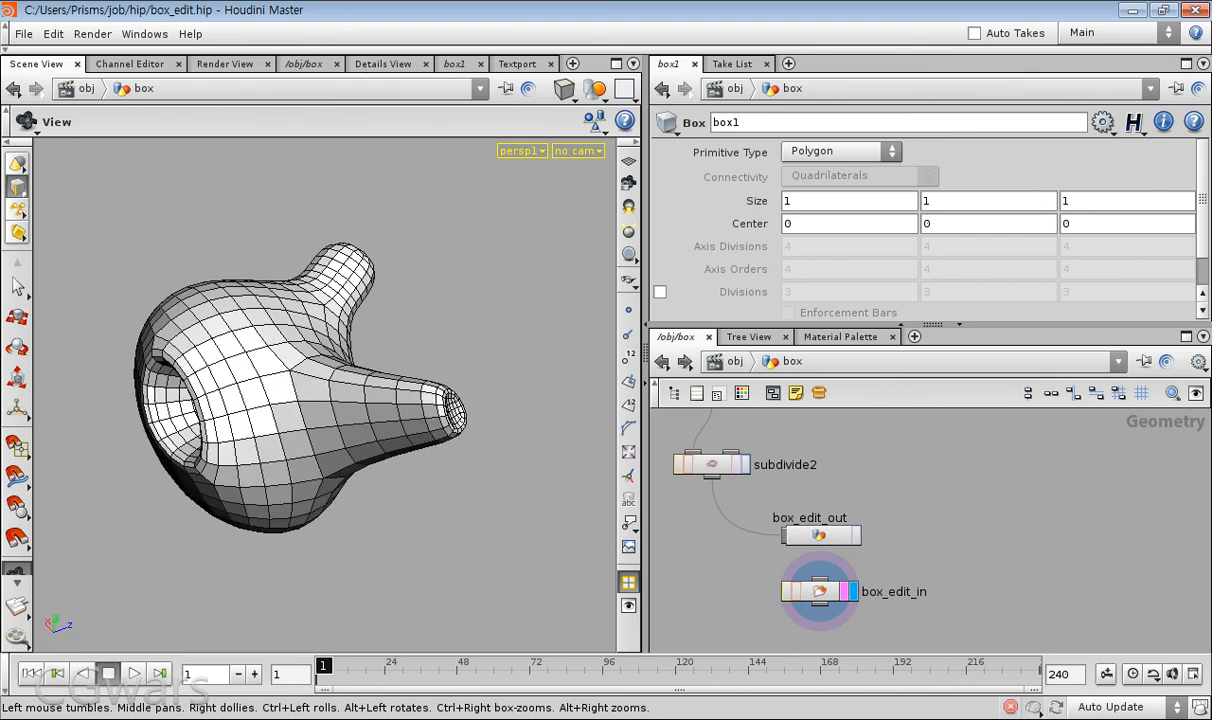